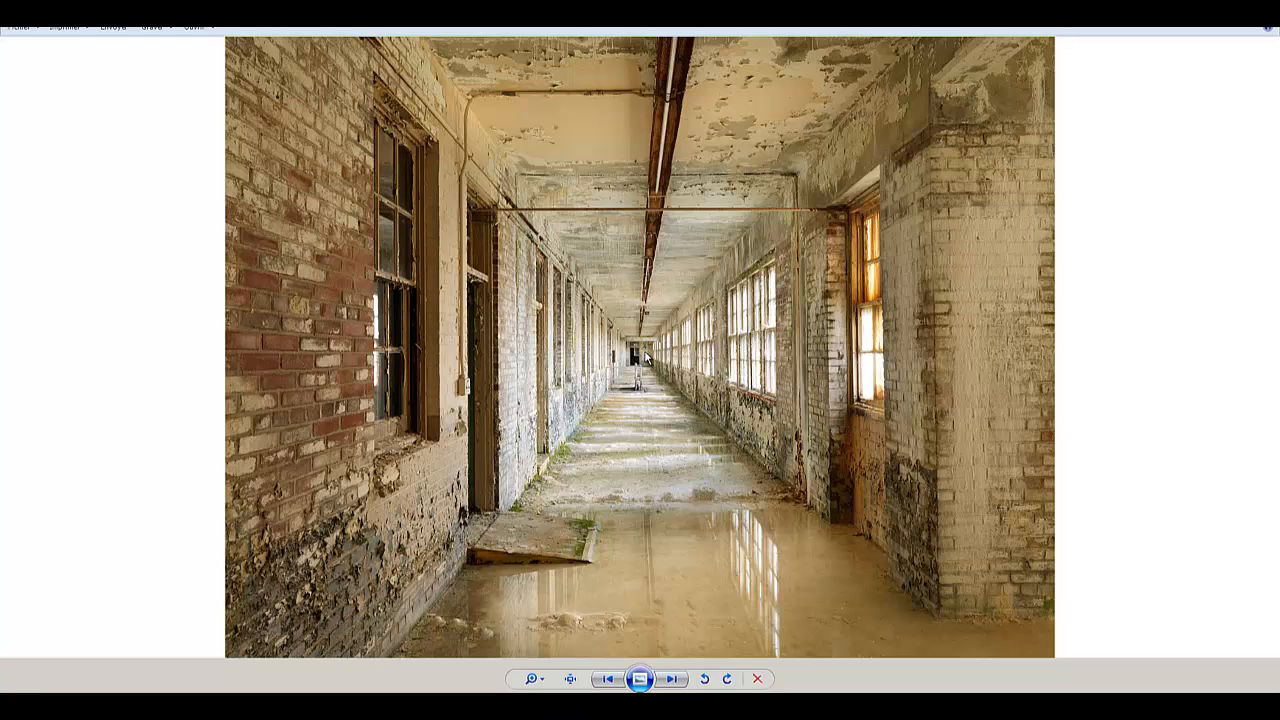
# Step: Compare the original corridor photo with the rendered image of the red sphere in the corridor
pyautogui.click(673, 679)
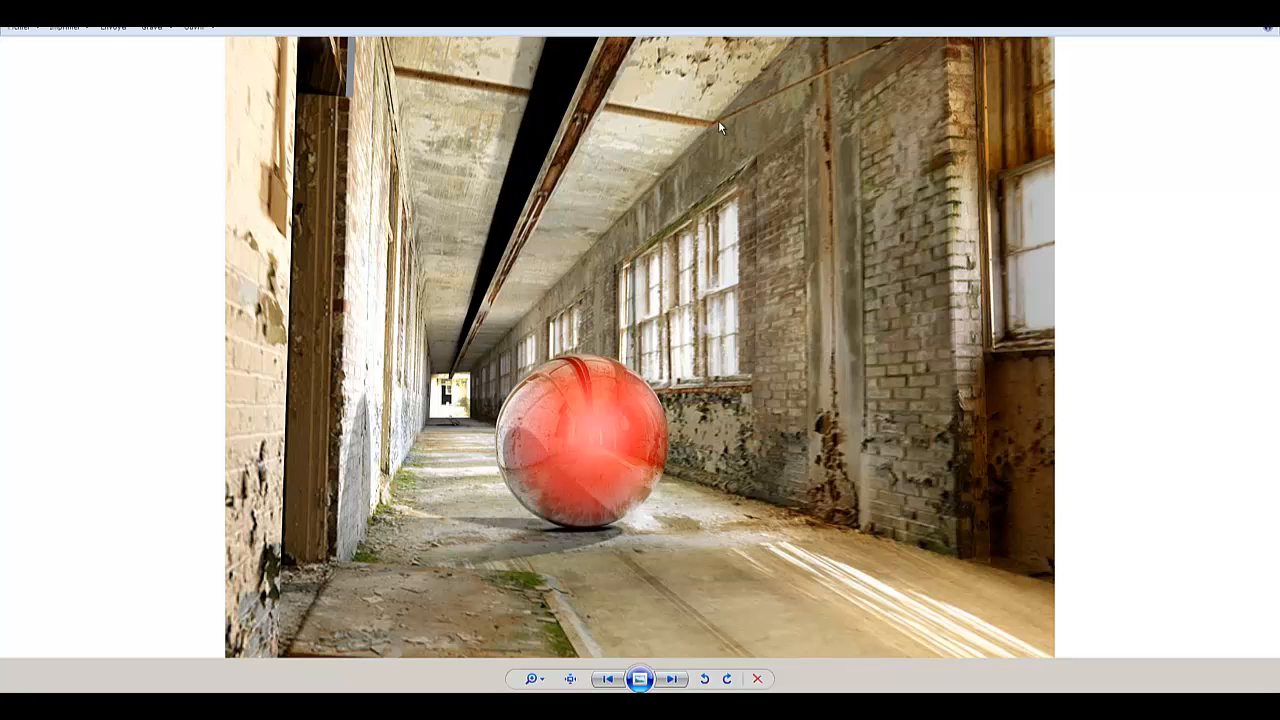
pyautogui.click(617, 680)
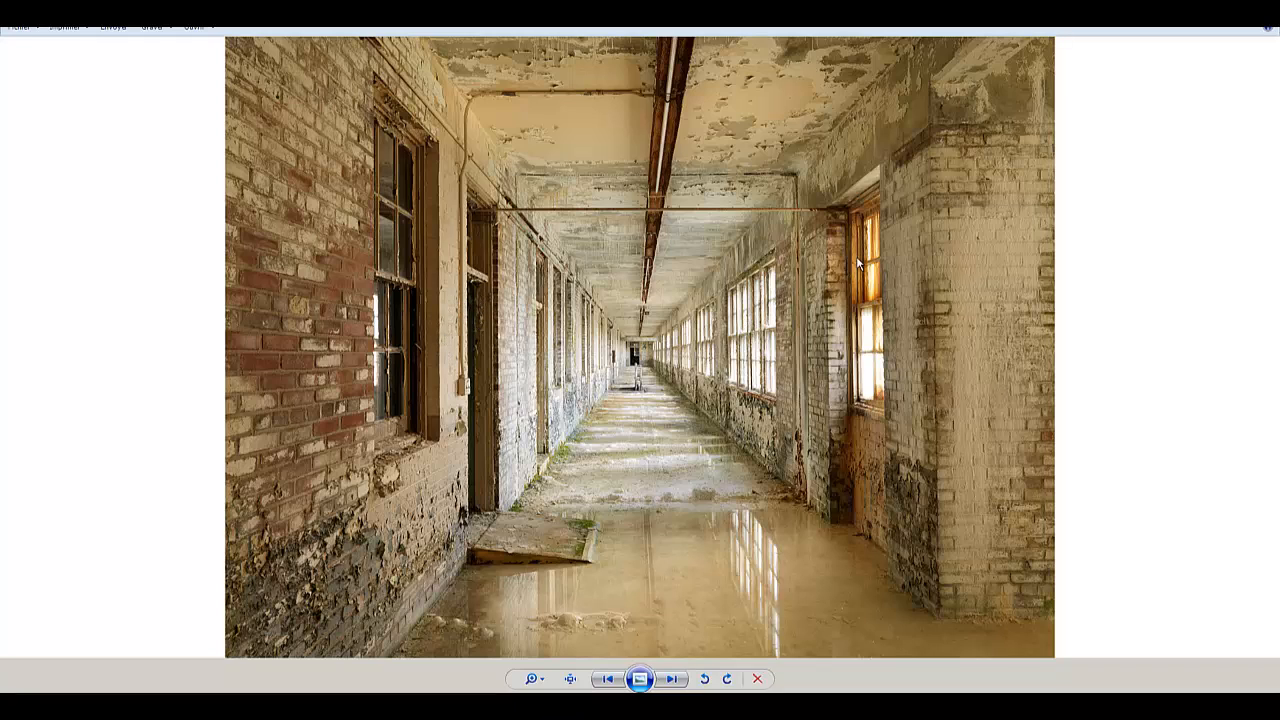
pyautogui.click(675, 682)
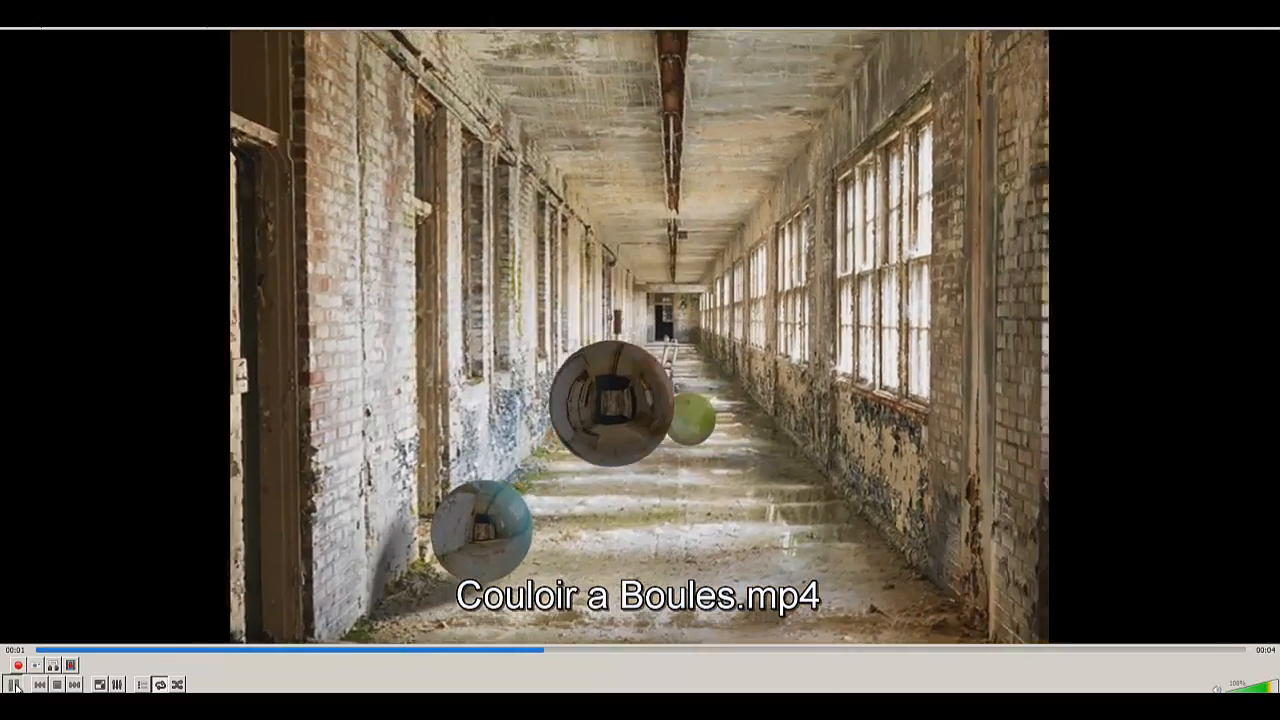
# Step: Pause the Couloir a Boules.mp4 animation and scrub back through it to examine the camera movement
pyautogui.click(14, 685)
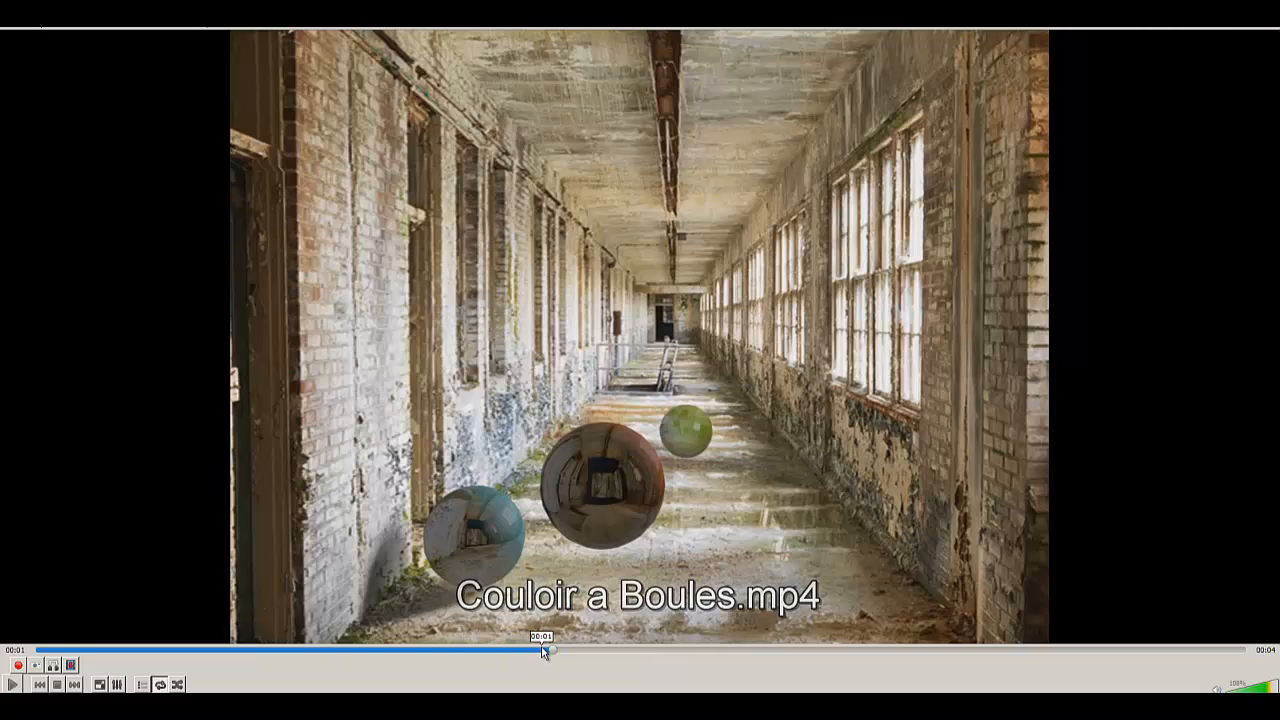
pyautogui.moveTo(541, 651)
pyautogui.mouseDown()
pyautogui.moveTo(594, 651)
pyautogui.moveTo(539, 657)
pyautogui.mouseUp()
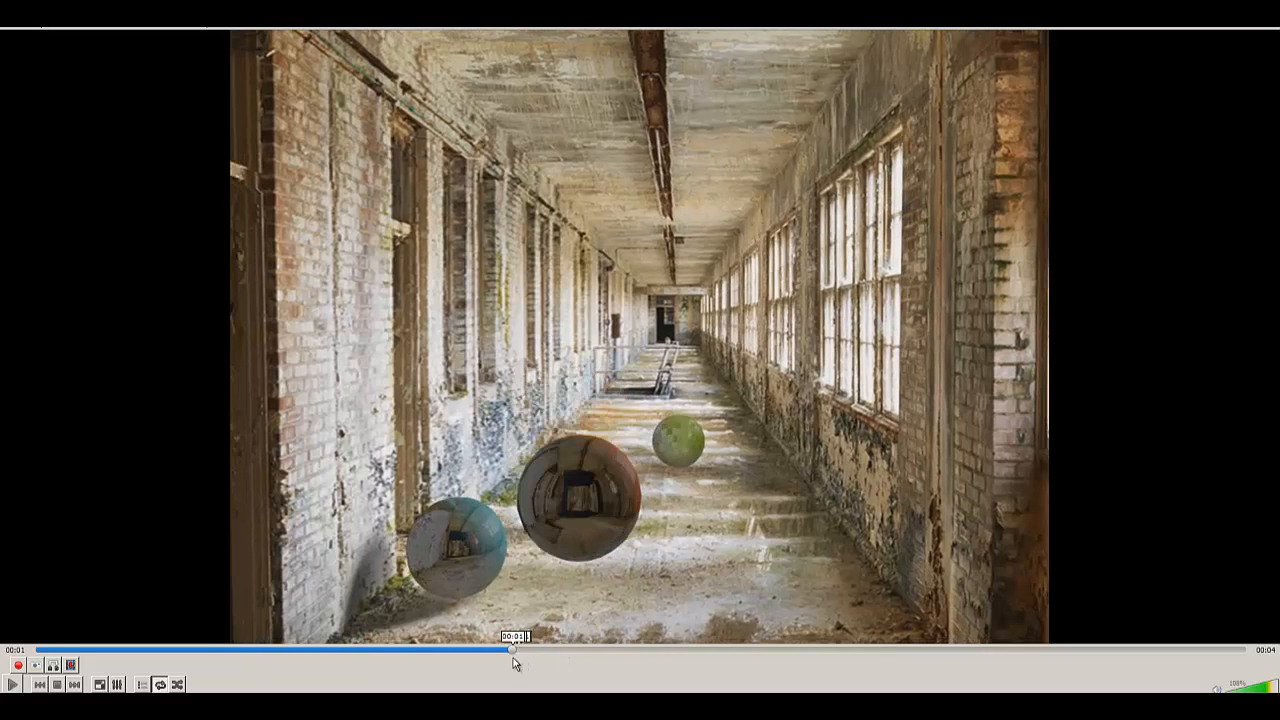
pyautogui.moveTo(513, 662); pyautogui.dragTo(393, 663)
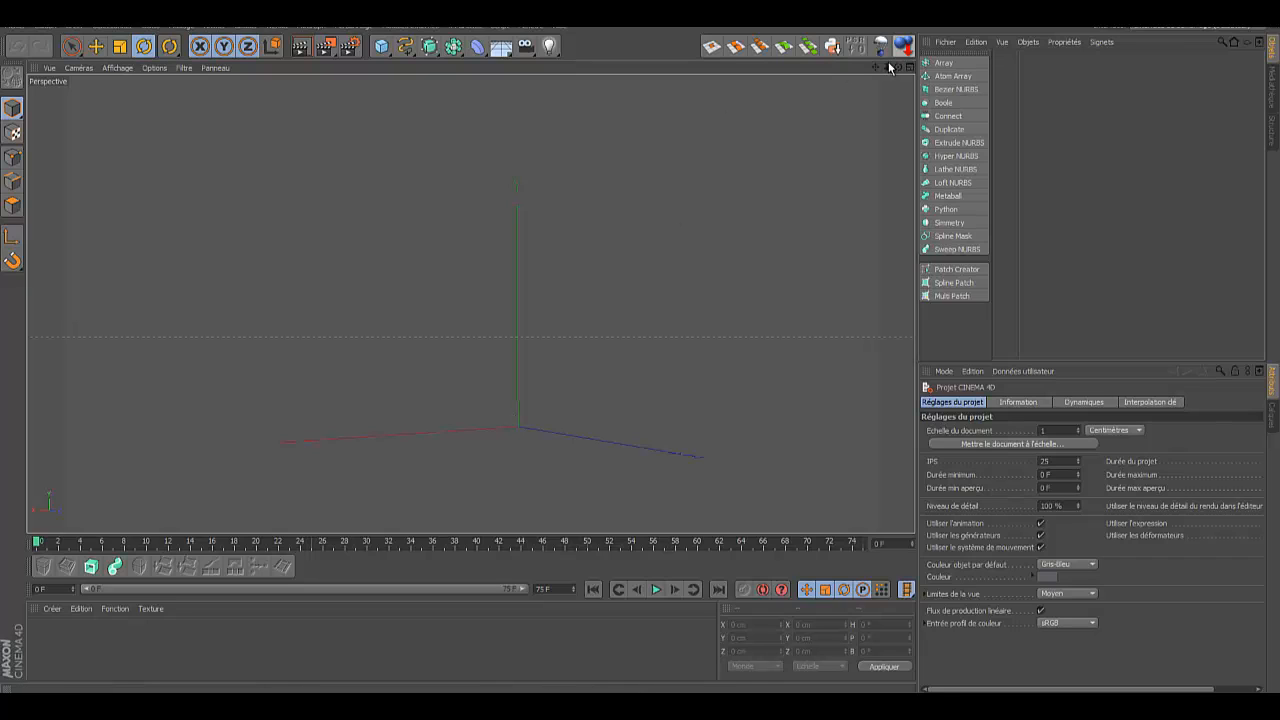
# Step: Add a background (Arrière plan) object to the empty Cinema 4D scene and create a new material
pyautogui.moveTo(641, 351); pyautogui.dragTo(641, 357)
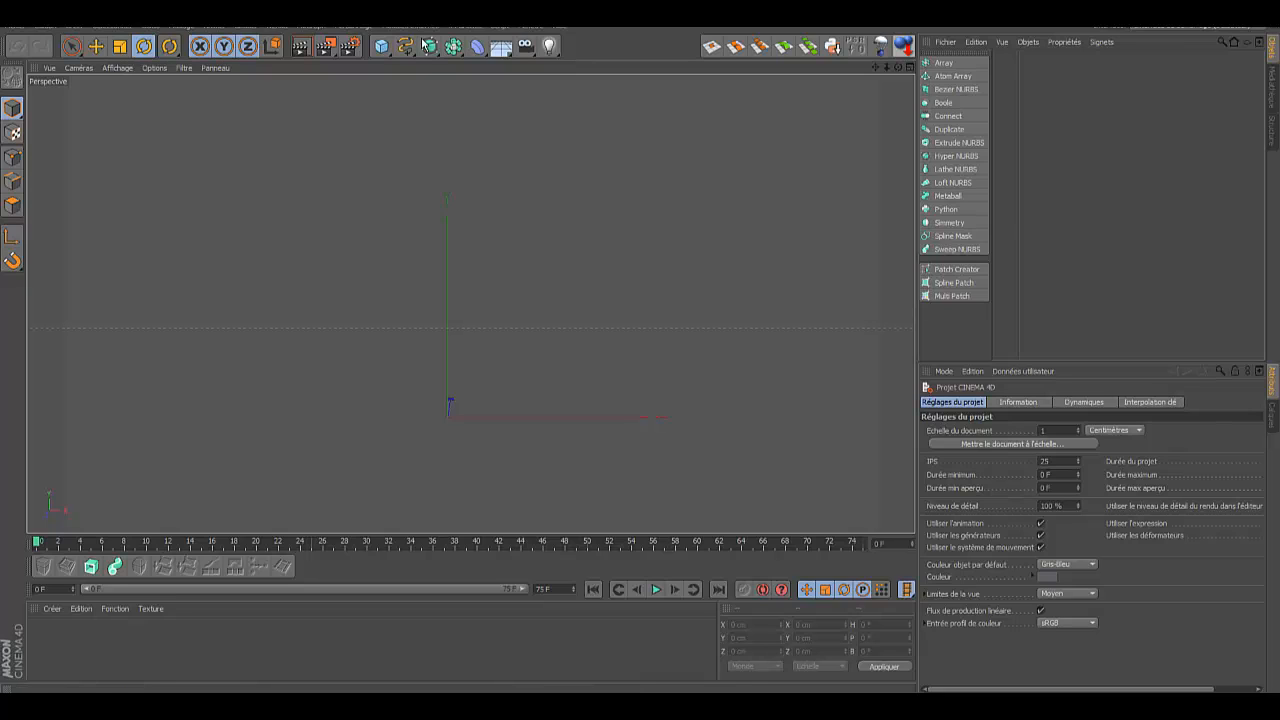
pyautogui.moveTo(508, 58); pyautogui.dragTo(558, 164)
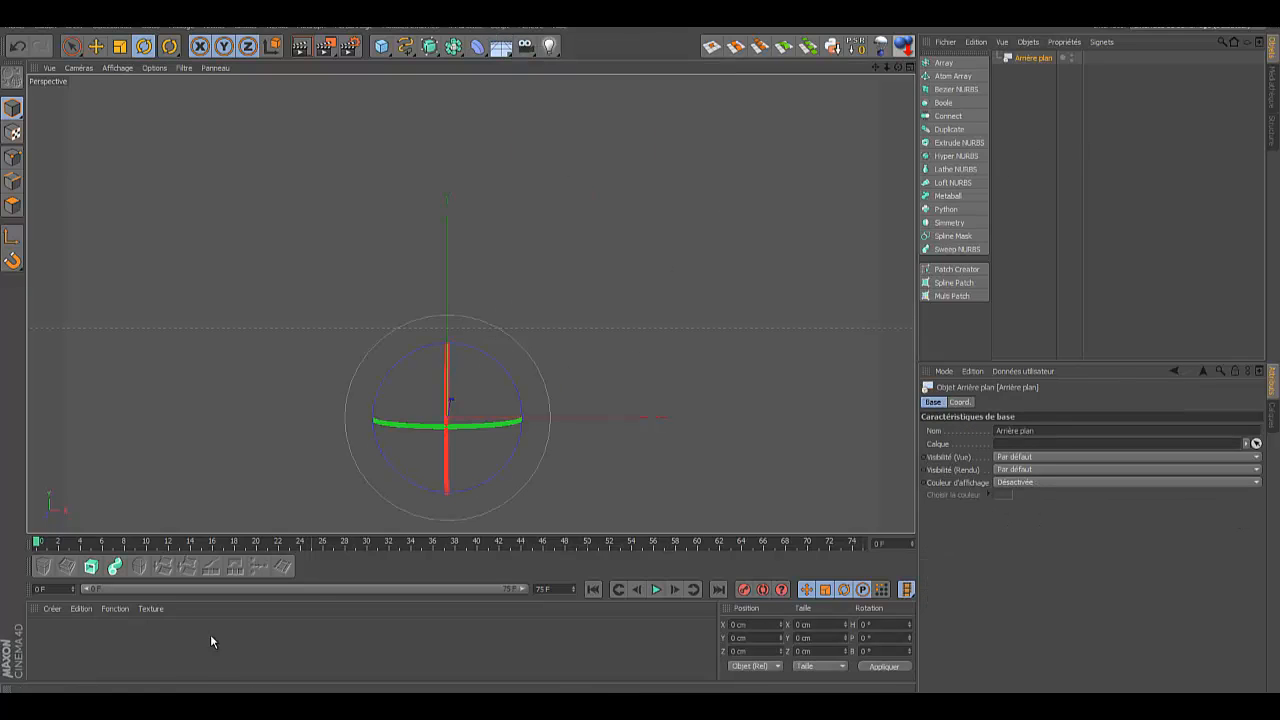
pyautogui.doubleClick(86, 650)
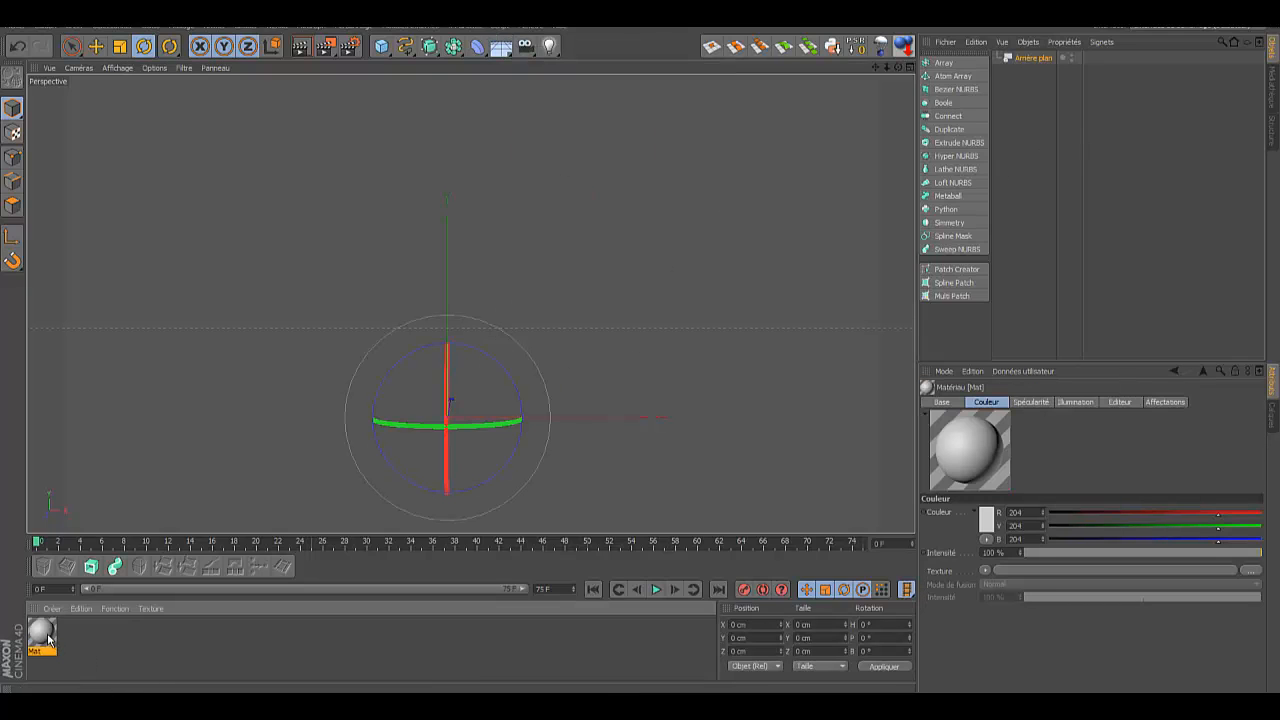
# Step: Disable the new material's Couleur and Spécularité channels and enable only Luminescence
pyautogui.doubleClick(42, 632)
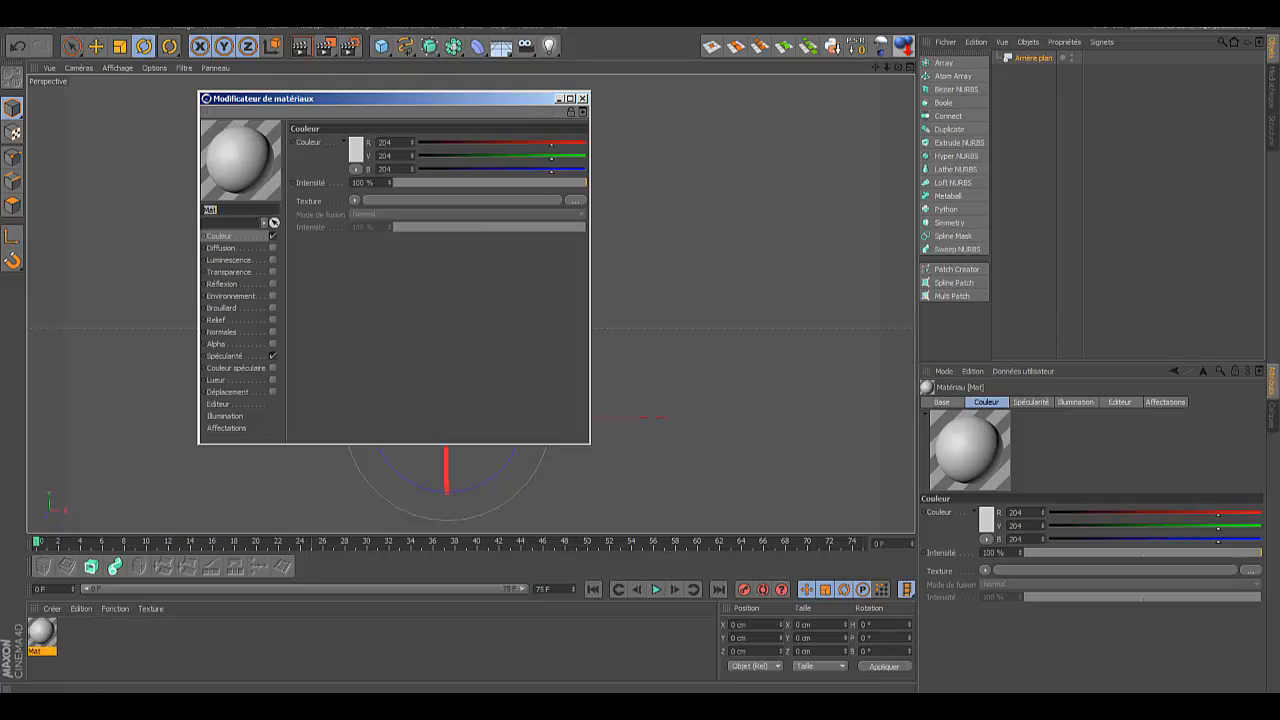
pyautogui.click(272, 235)
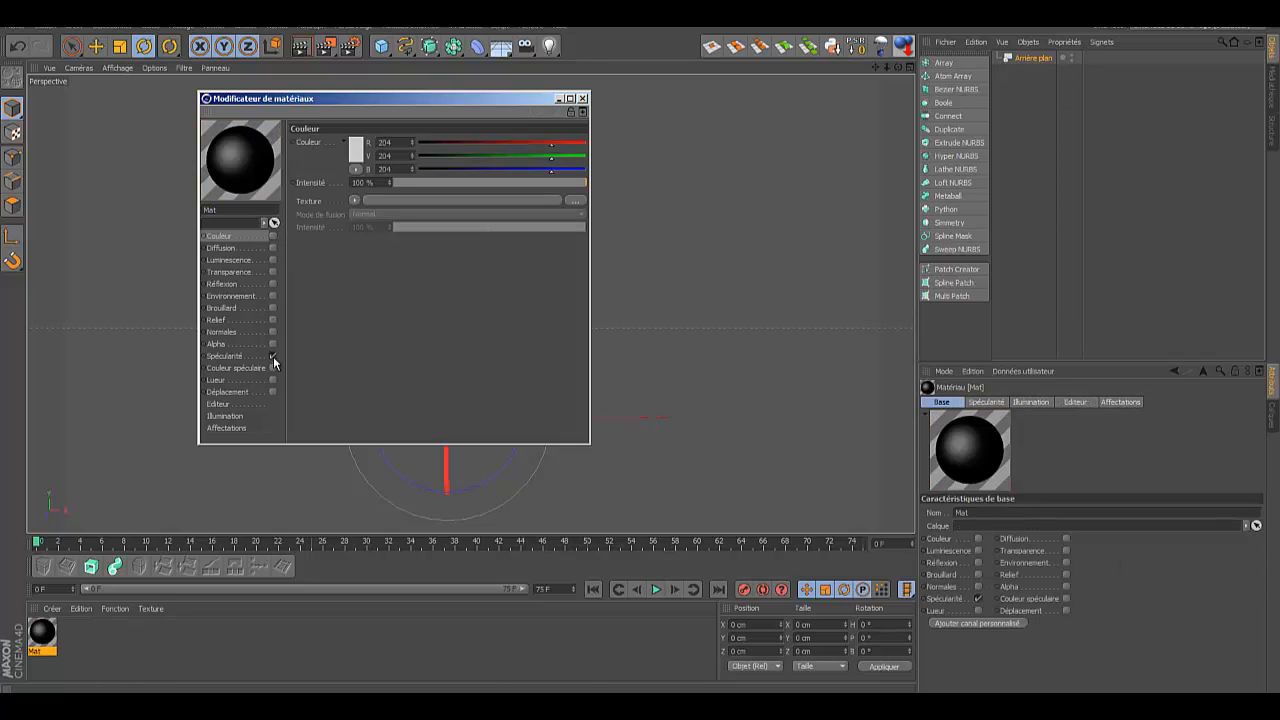
pyautogui.click(273, 356)
pyautogui.click(262, 260)
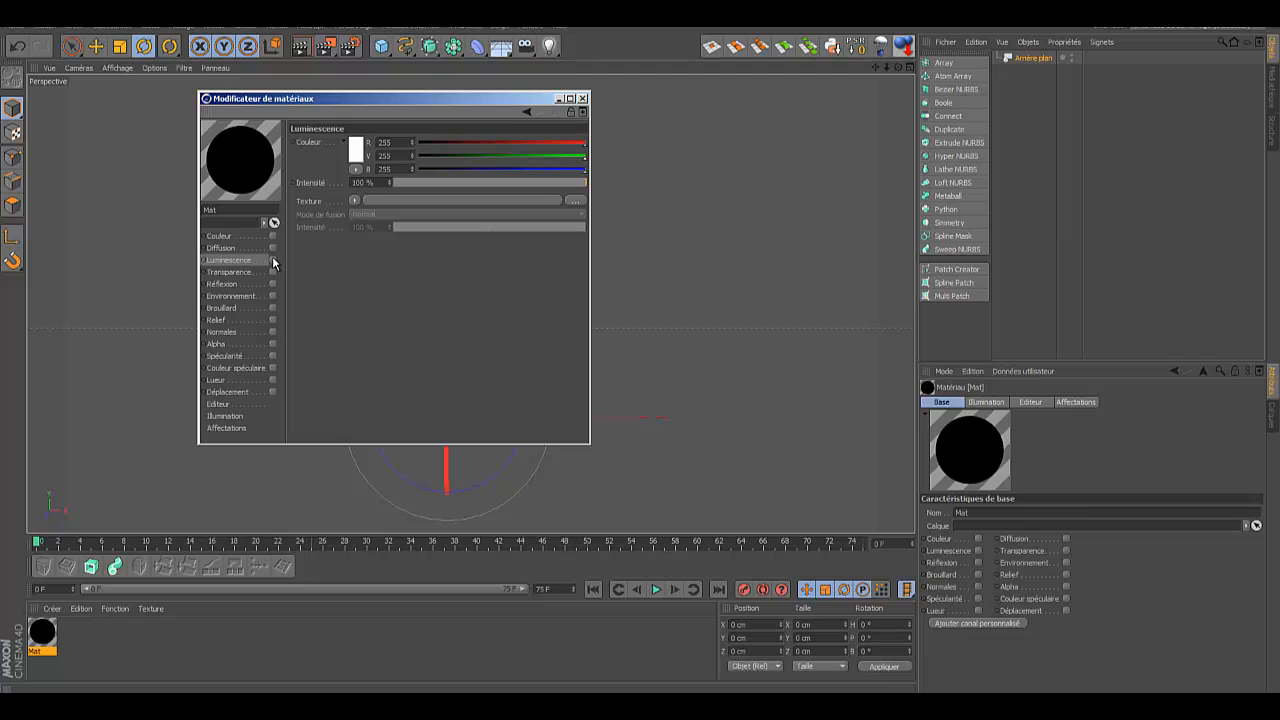
pyautogui.click(273, 261)
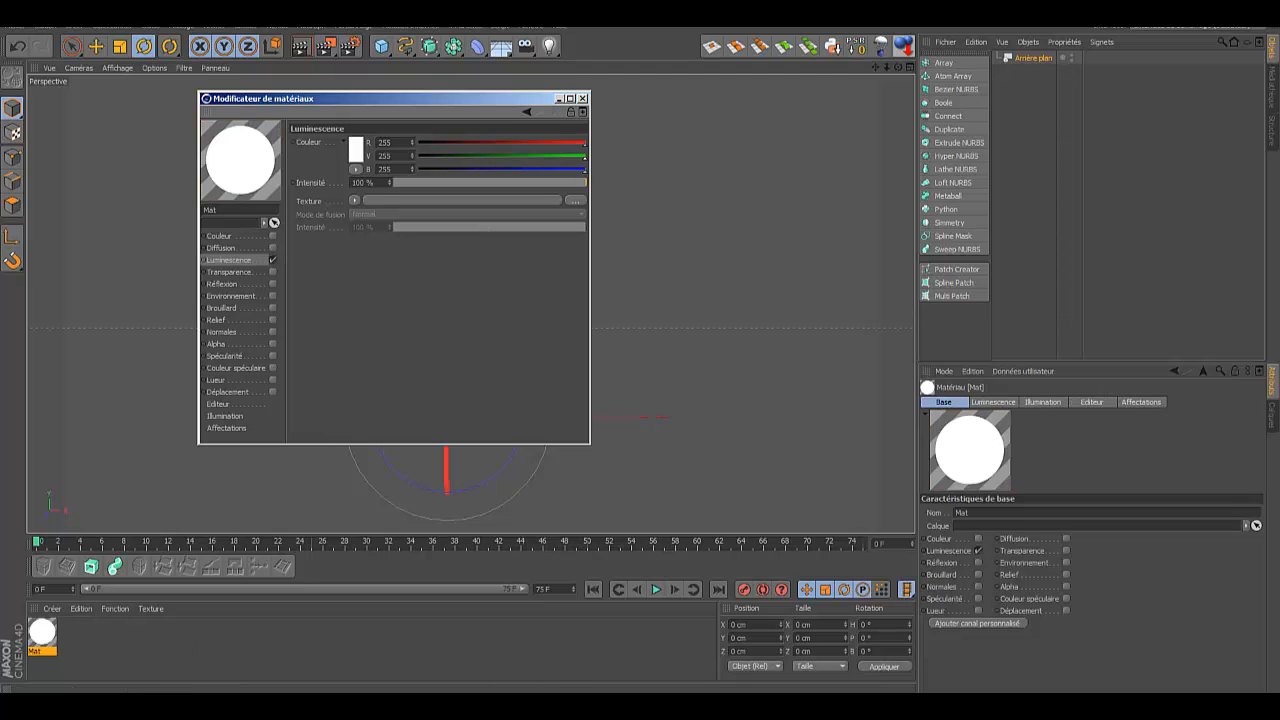
# Step: Load the 2877_1corridor_2 image from the Camera mapping folder as the luminescence texture and apply the material to the background object
pyautogui.hotkey('alt', 'Tab')
pyautogui.moveTo(281, 49); pyautogui.dragTo(796, 64)
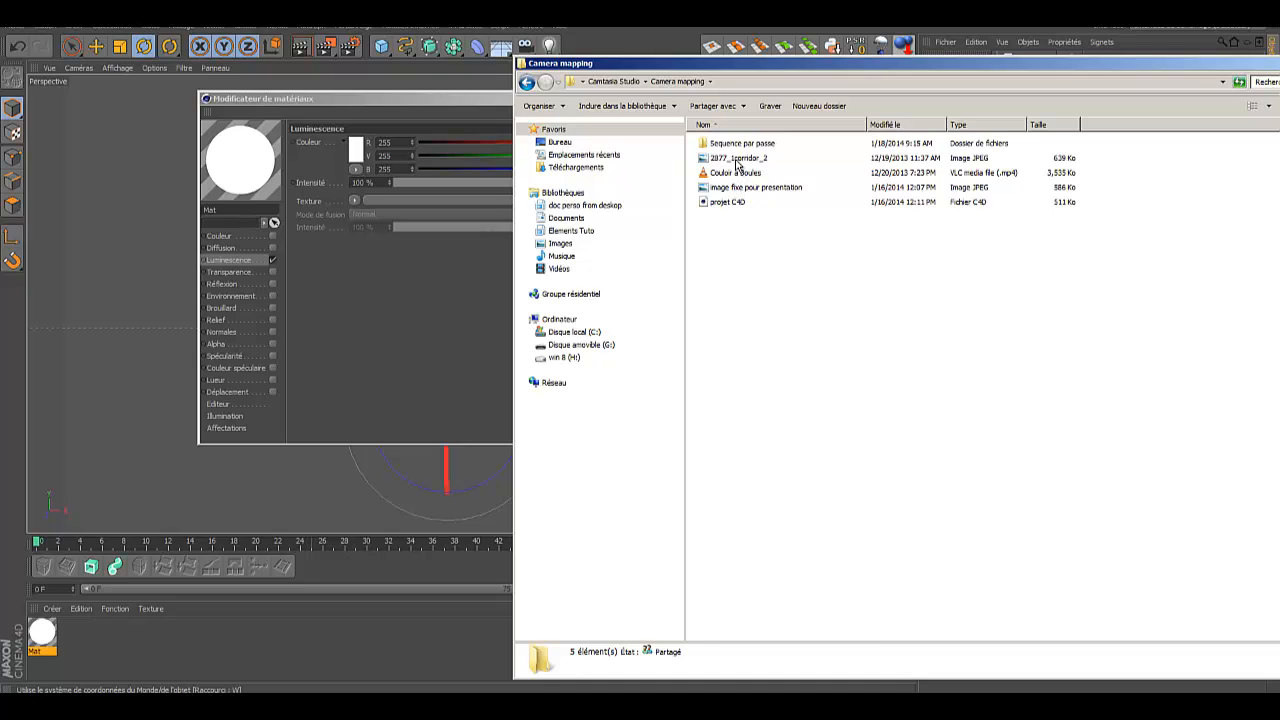
pyautogui.moveTo(737, 165); pyautogui.dragTo(420, 198)
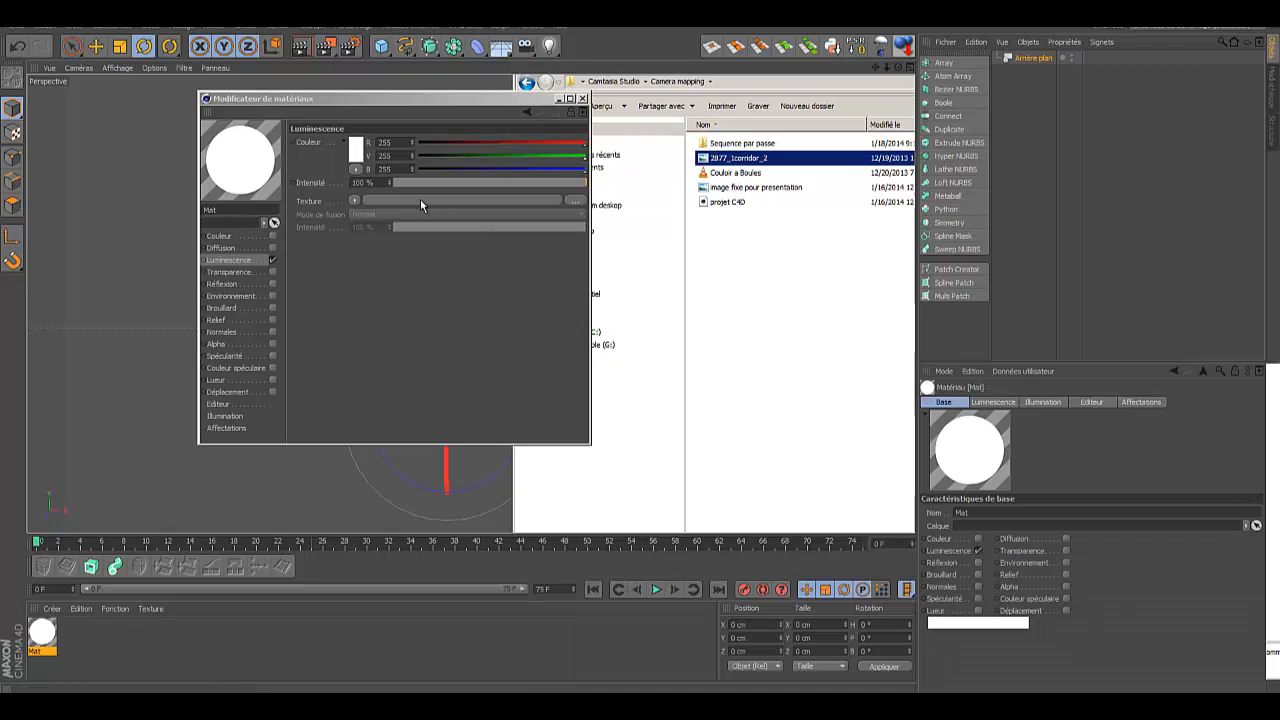
pyautogui.click(723, 395)
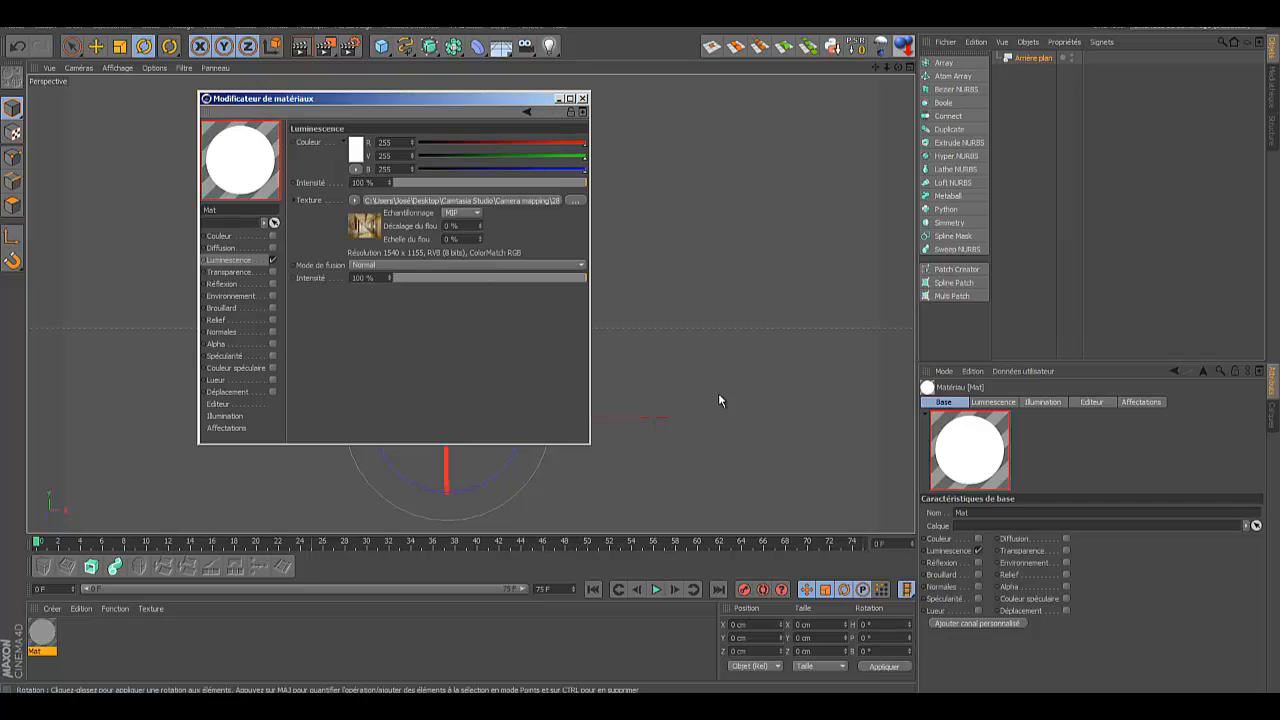
pyautogui.click(582, 99)
pyautogui.moveTo(80, 618); pyautogui.dragTo(1046, 57)
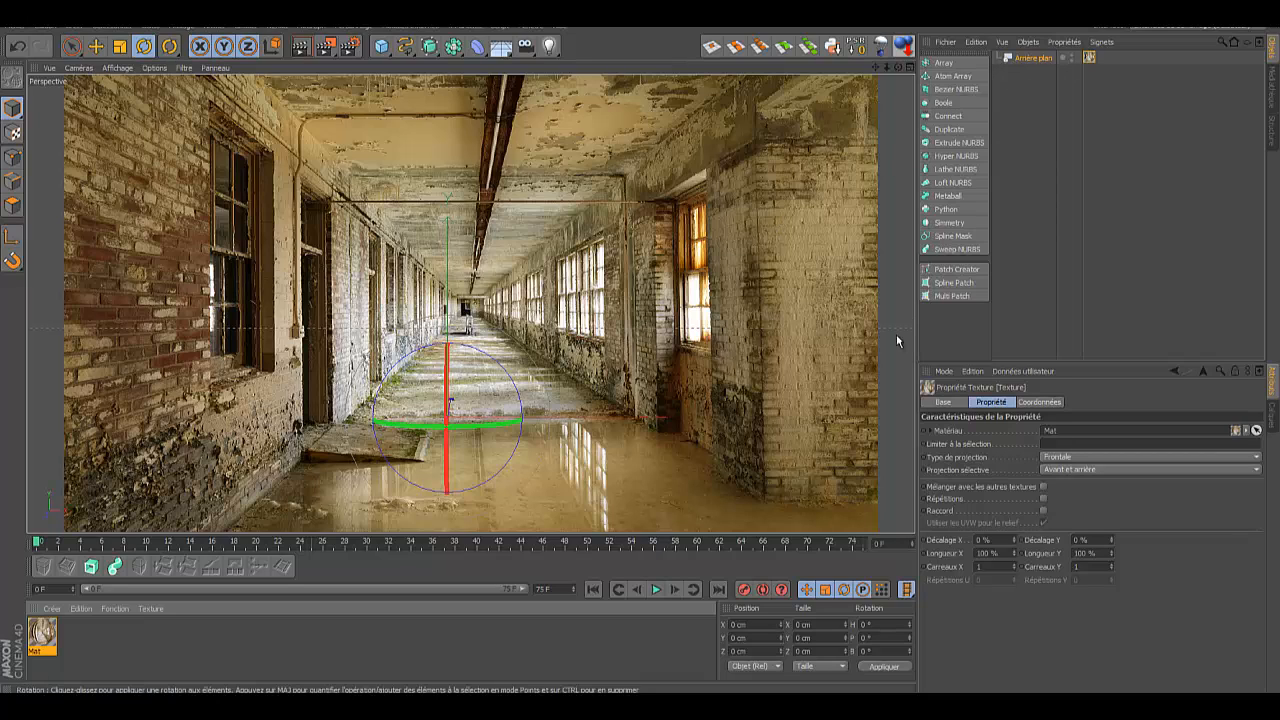
# Step: Set the render output size to 1540 × 1155 pixels, matching the corridor texture's resolution shown in the material editor
pyautogui.doubleClick(1092, 60)
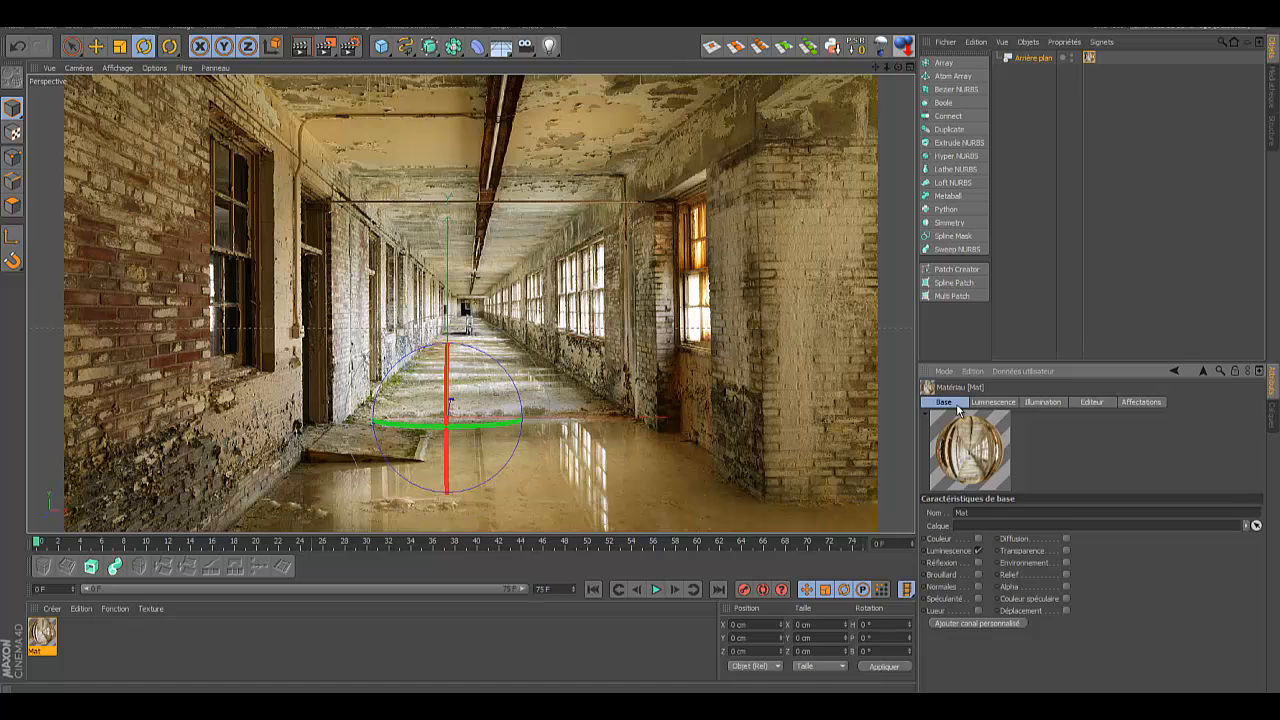
pyautogui.doubleClick(41, 638)
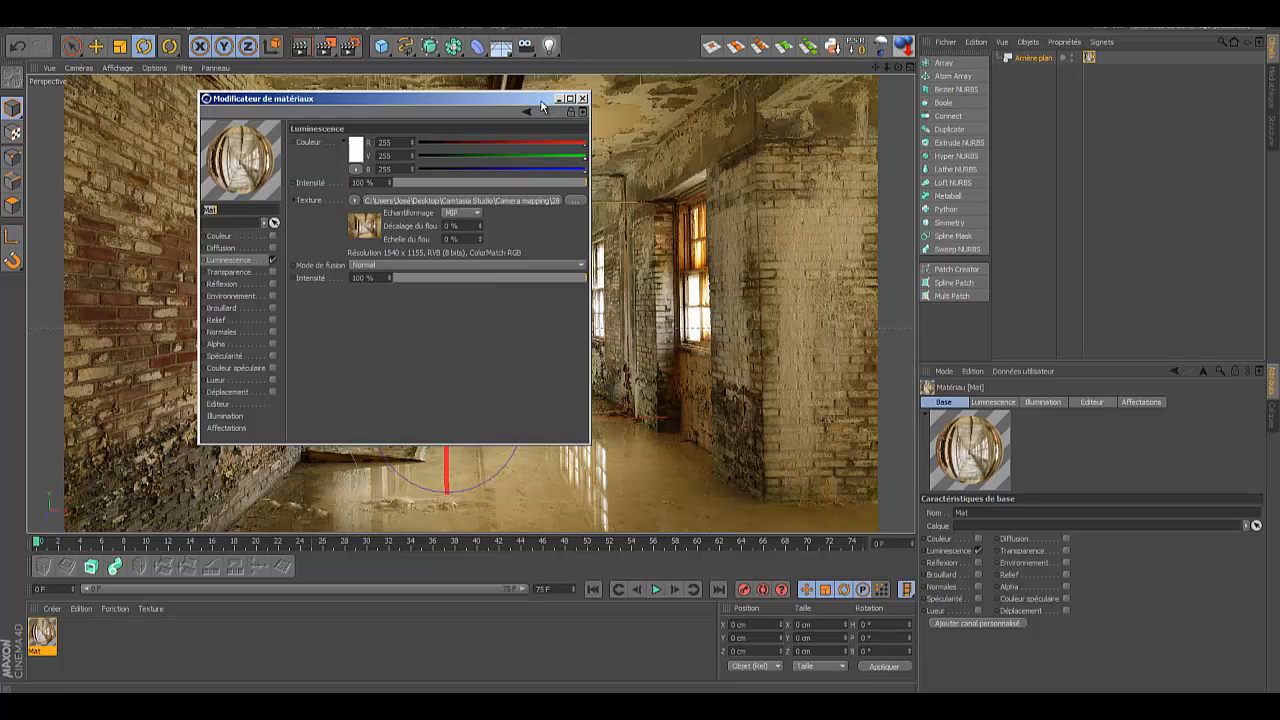
pyautogui.moveTo(560, 101); pyautogui.dragTo(1188, 155)
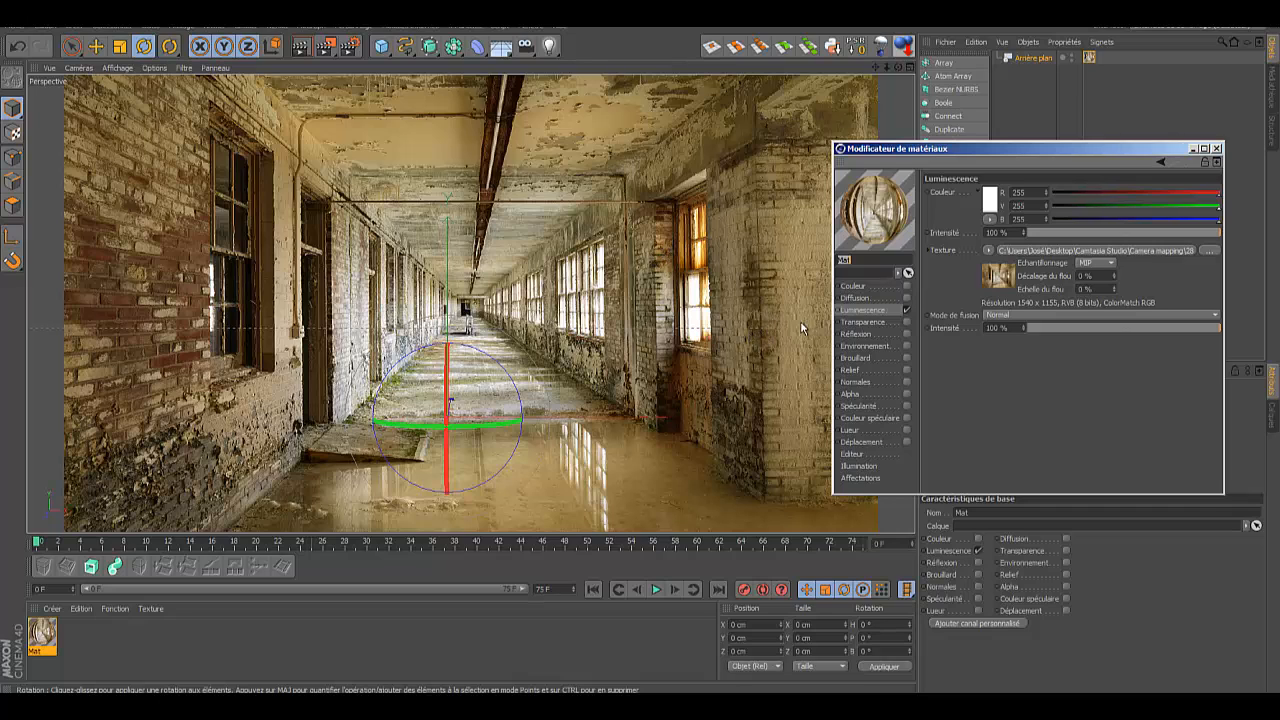
pyautogui.click(352, 48)
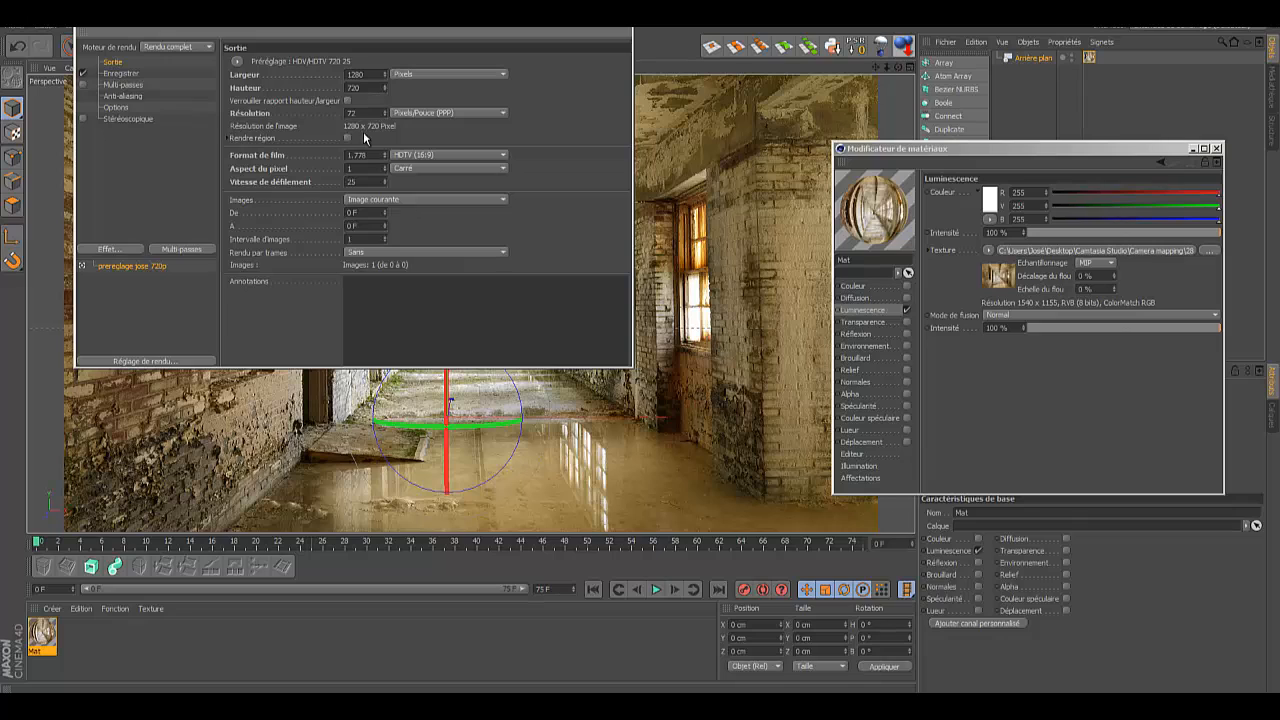
pyautogui.click(360, 74)
pyautogui.press('BackSpace')
pyautogui.write('1540')
pyautogui.click(366, 88)
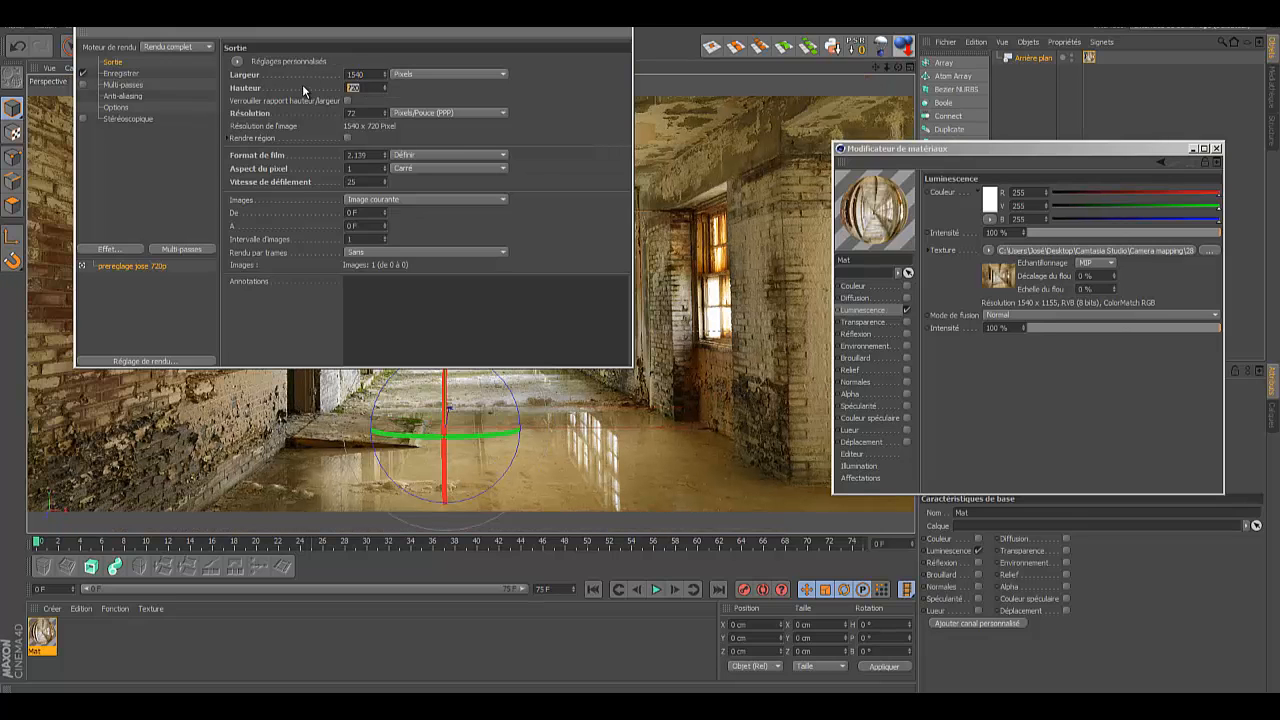
pyautogui.press('BackSpace')
pyautogui.write('1155')
pyautogui.press('Return')
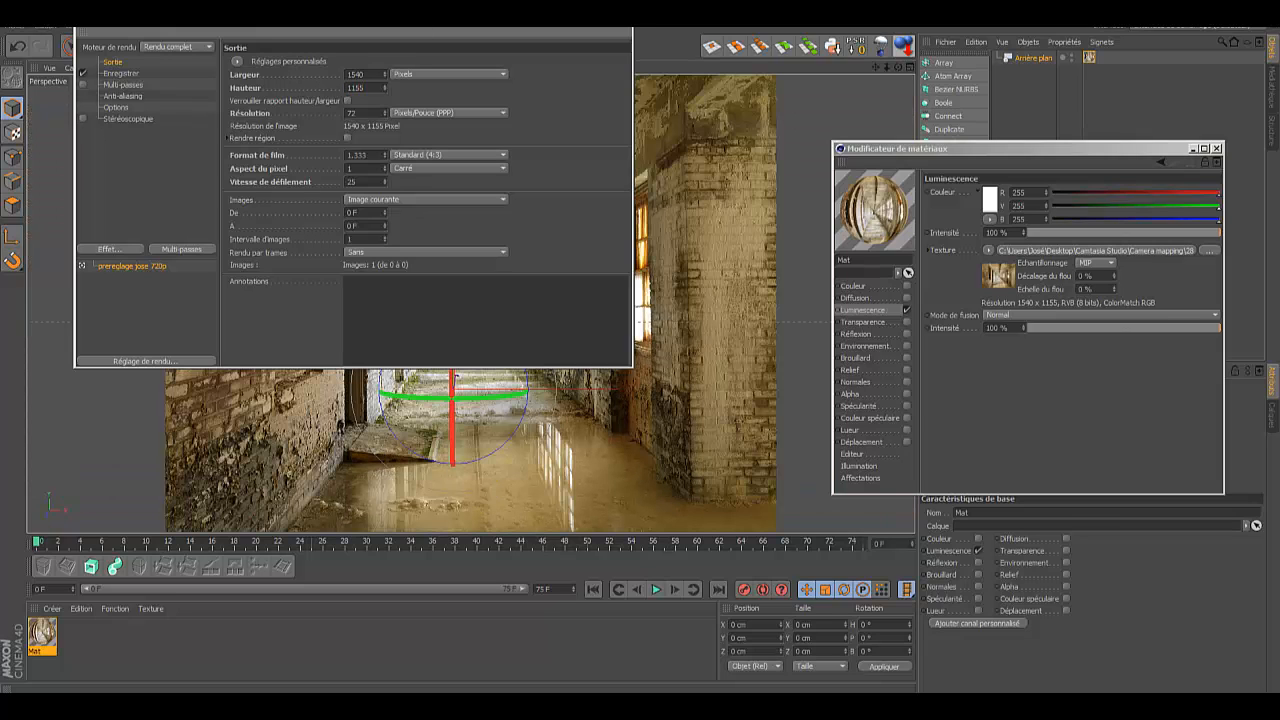
pyautogui.click(632, 29)
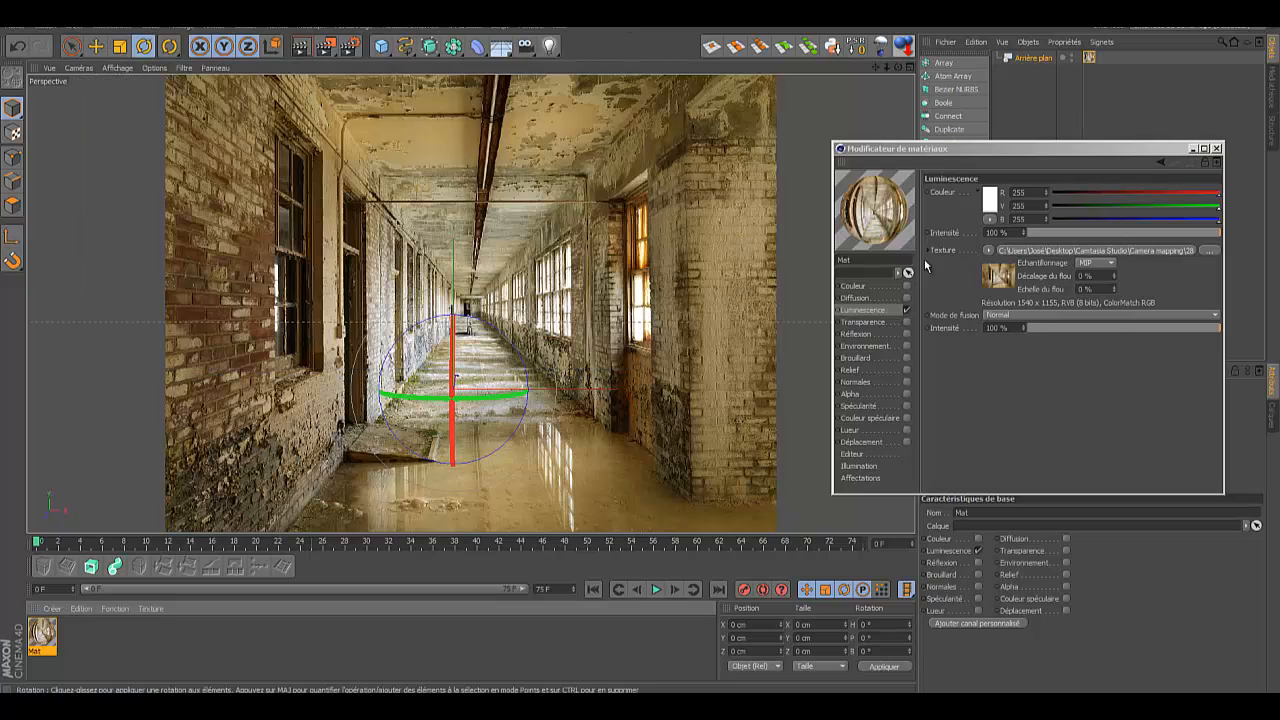
pyautogui.click(1217, 149)
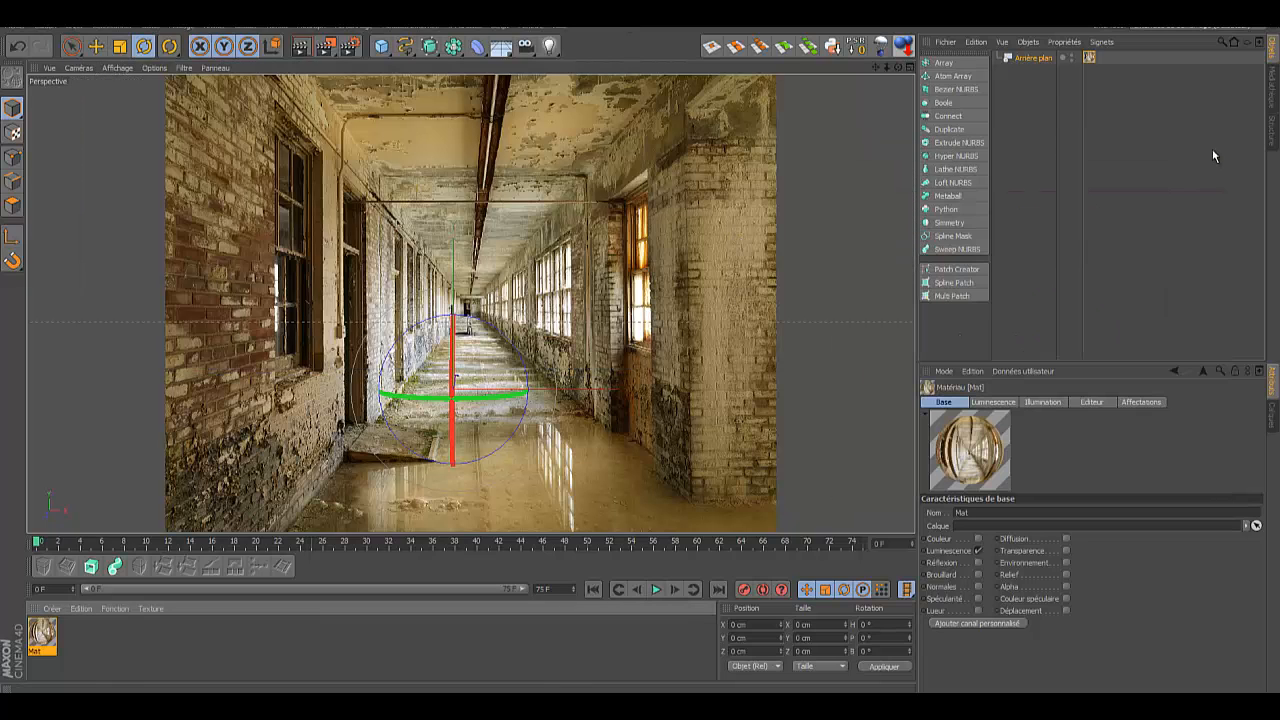
# Step: Show the viewport grid and adjust the perspective view so the grid and horizon match the photographed corridor floor
pyautogui.click(184, 67)
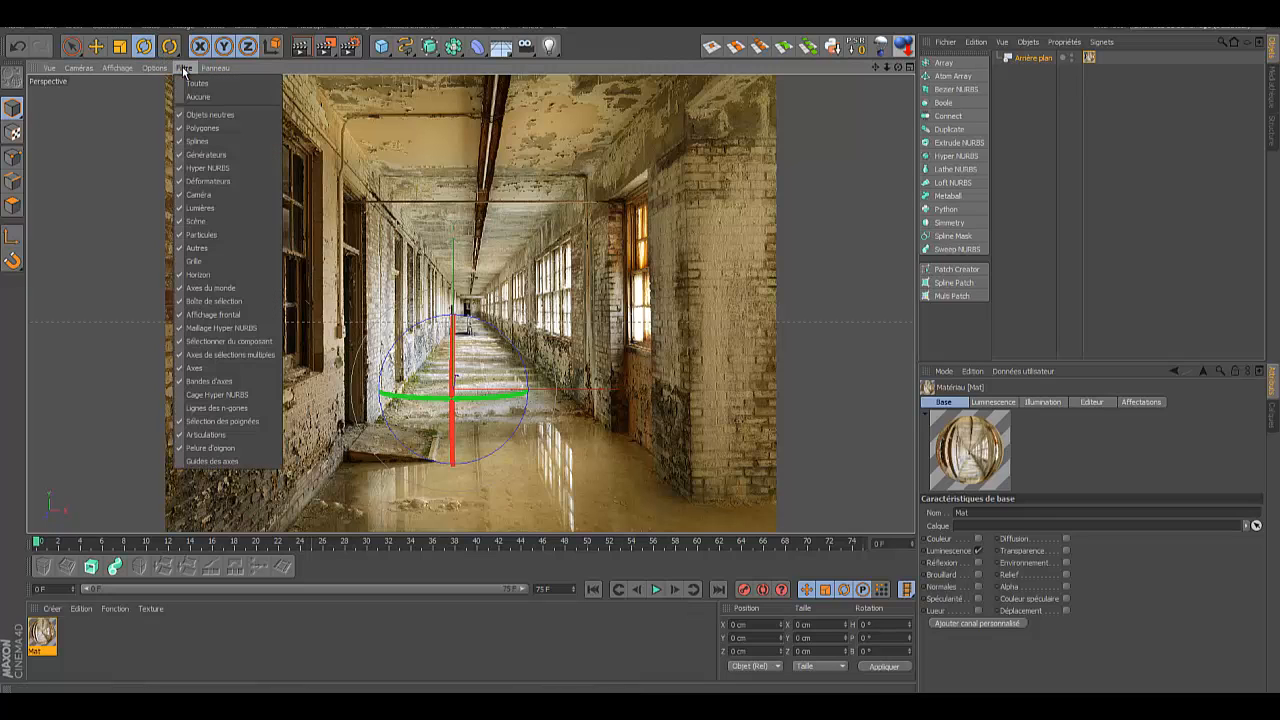
pyautogui.click(190, 262)
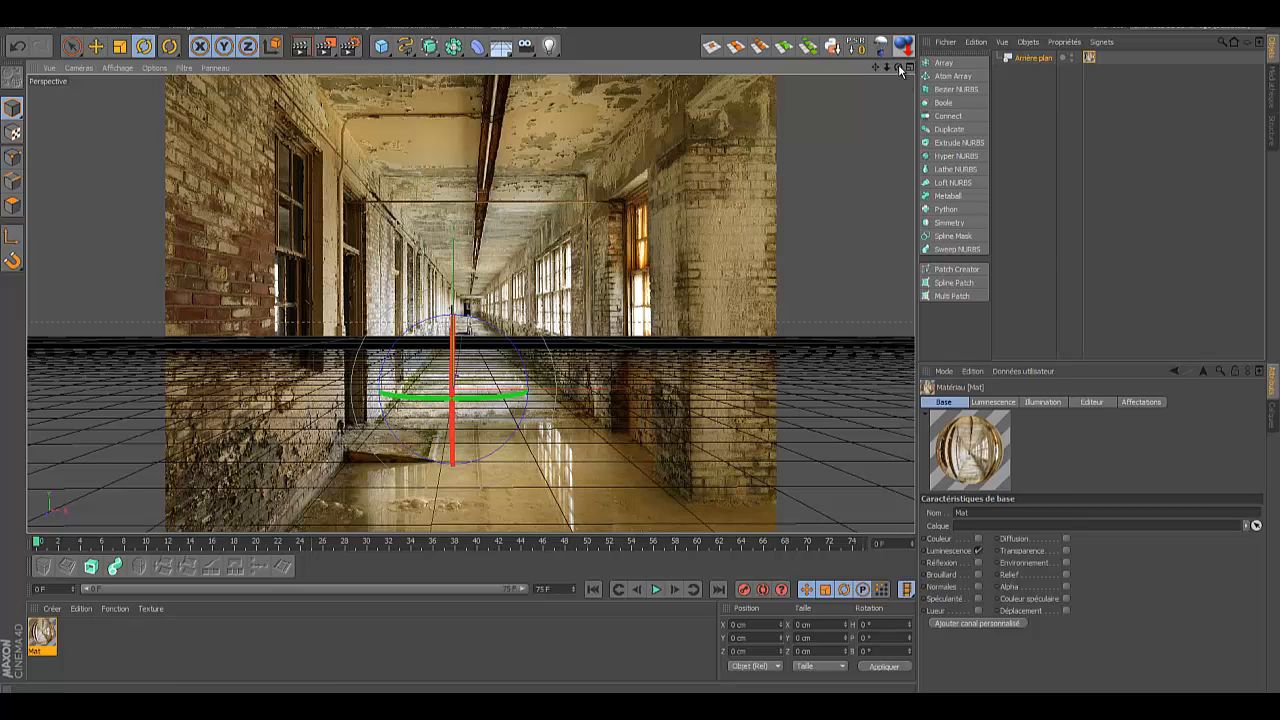
pyautogui.moveTo(898, 68); pyautogui.dragTo(640, 350)
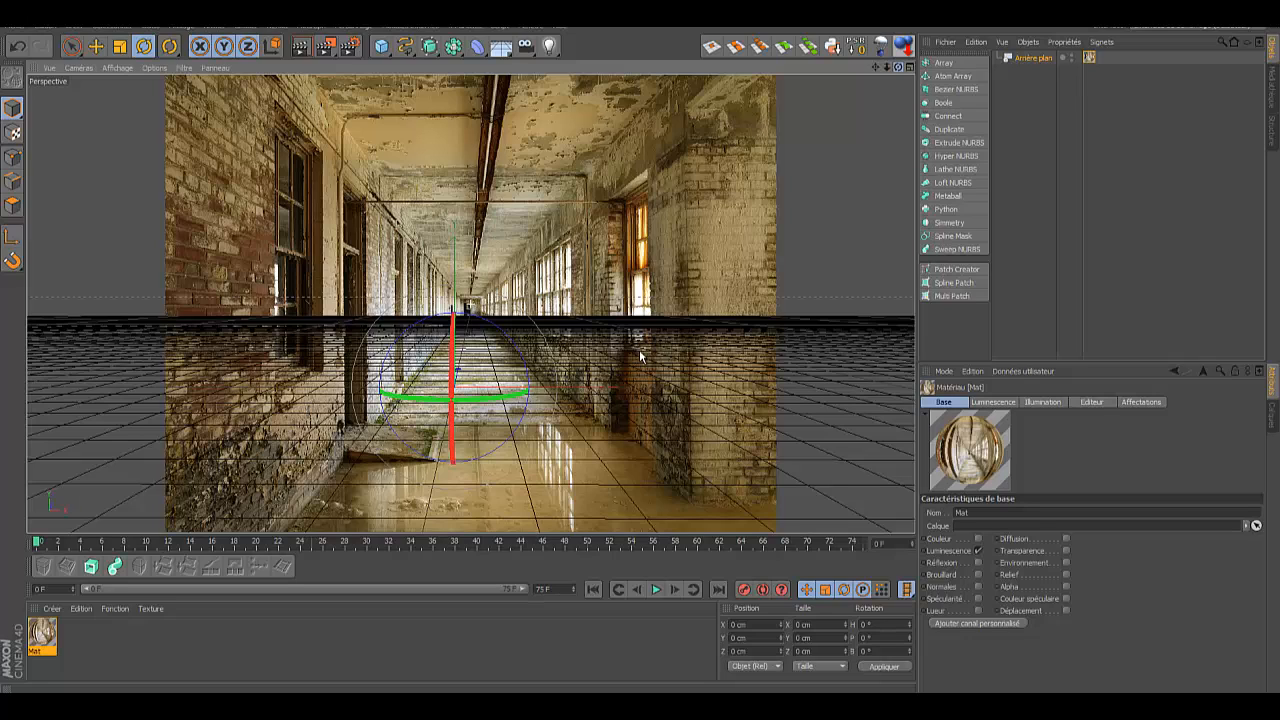
pyautogui.moveTo(640, 350); pyautogui.dragTo(640, 350)
pyautogui.moveTo(874, 67); pyautogui.dragTo(640, 355)
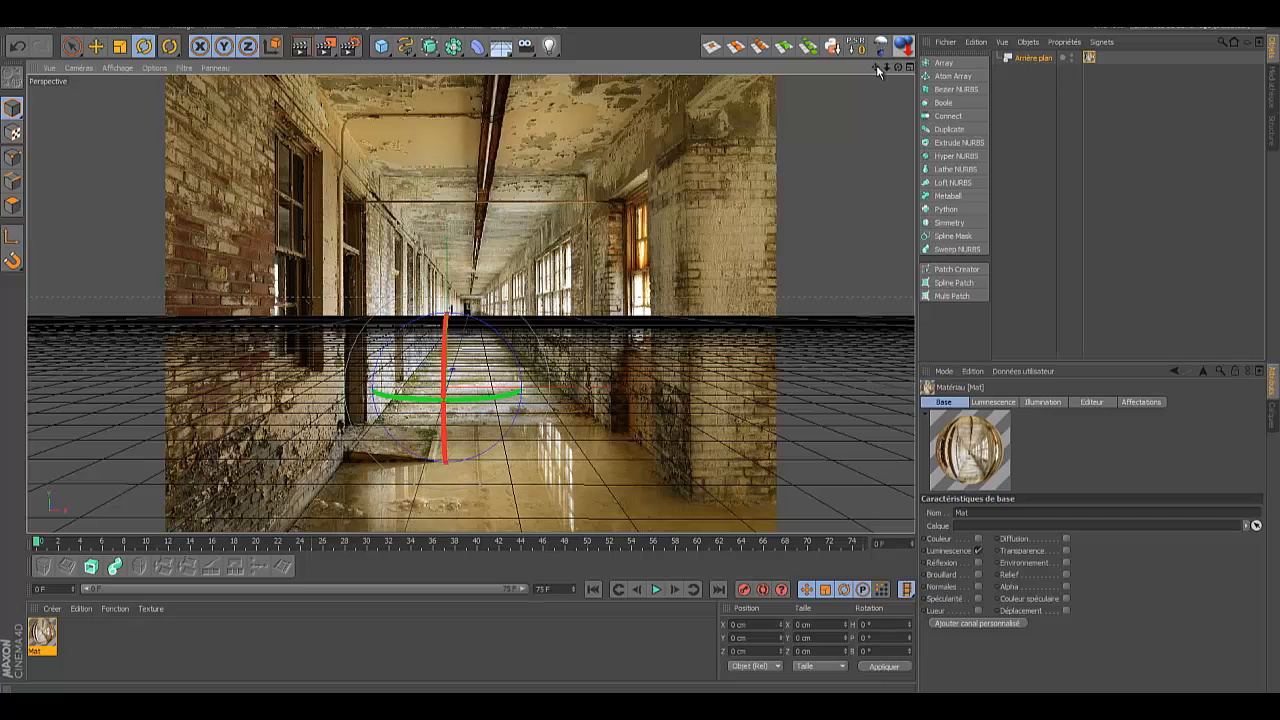
pyautogui.moveTo(877, 71); pyautogui.dragTo(641, 356)
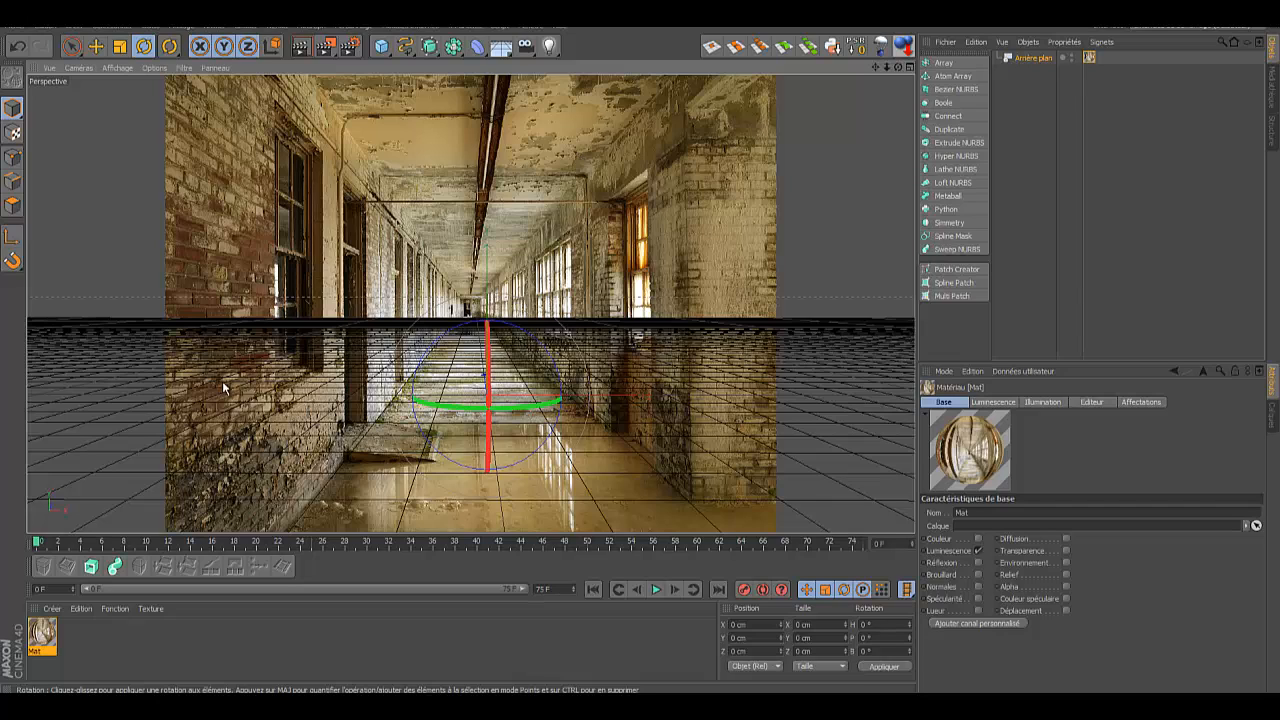
# Step: Hide the grid in the perspective view
pyautogui.click(161, 70)
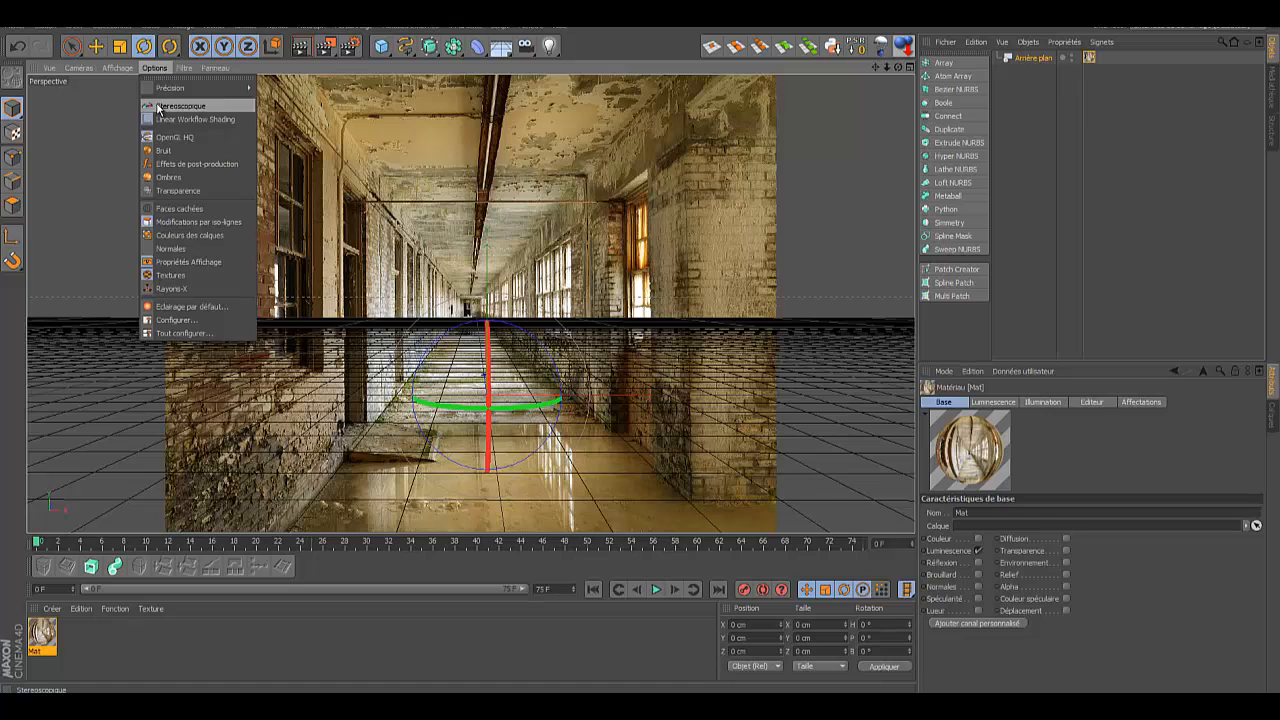
pyautogui.moveTo(118, 67)
pyautogui.moveTo(185, 67)
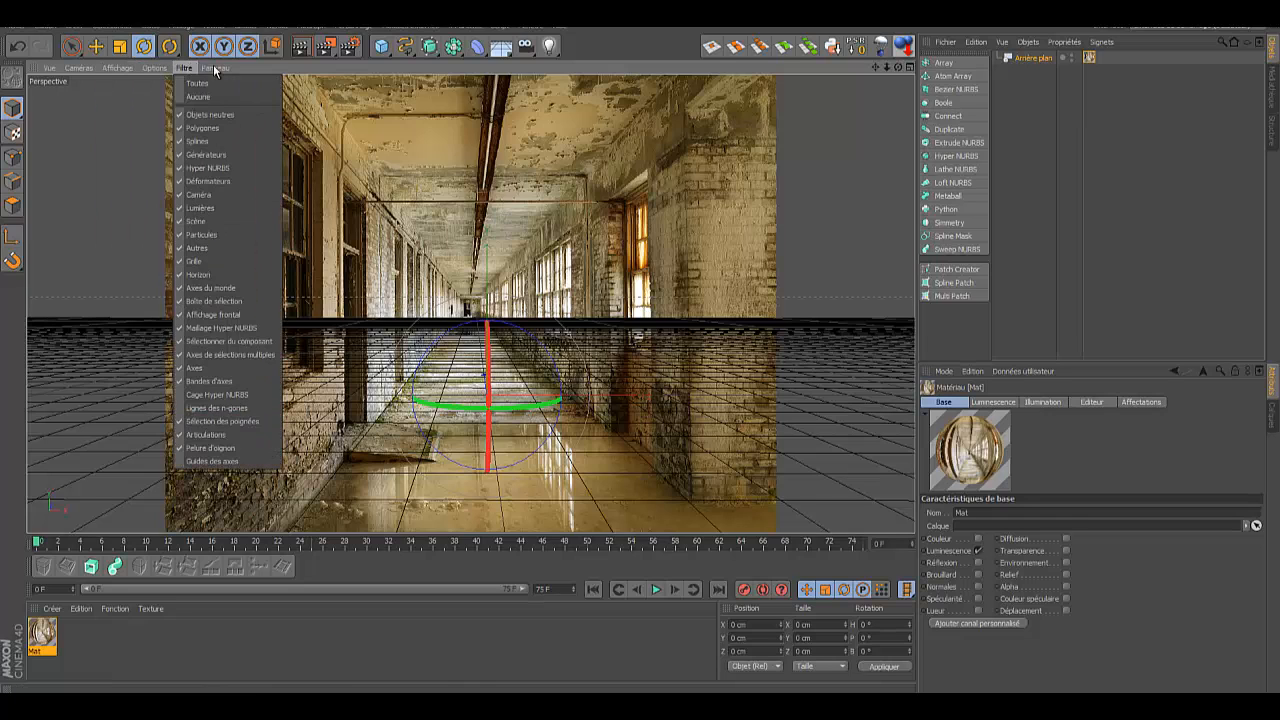
pyautogui.click(178, 261)
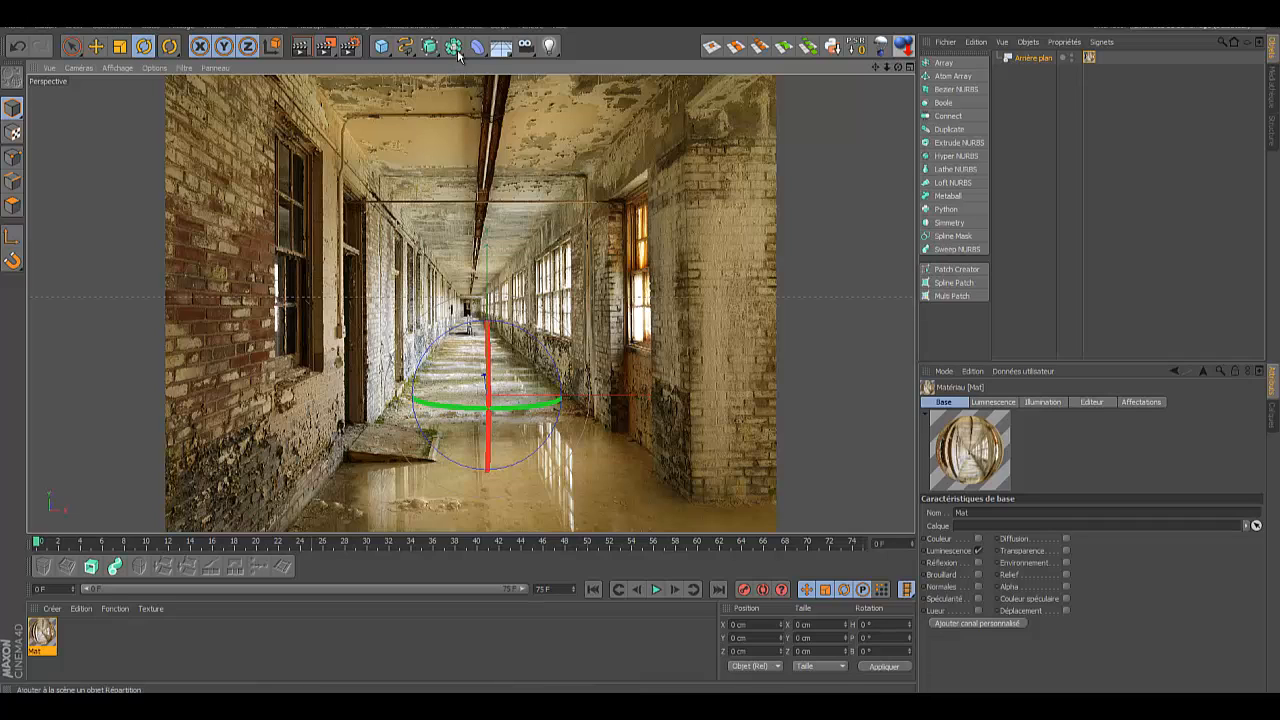
# Step: Add a cube with X-ray display enabled and convert it to an editable polygon object
pyautogui.moveTo(391, 57); pyautogui.dragTo(495, 68)
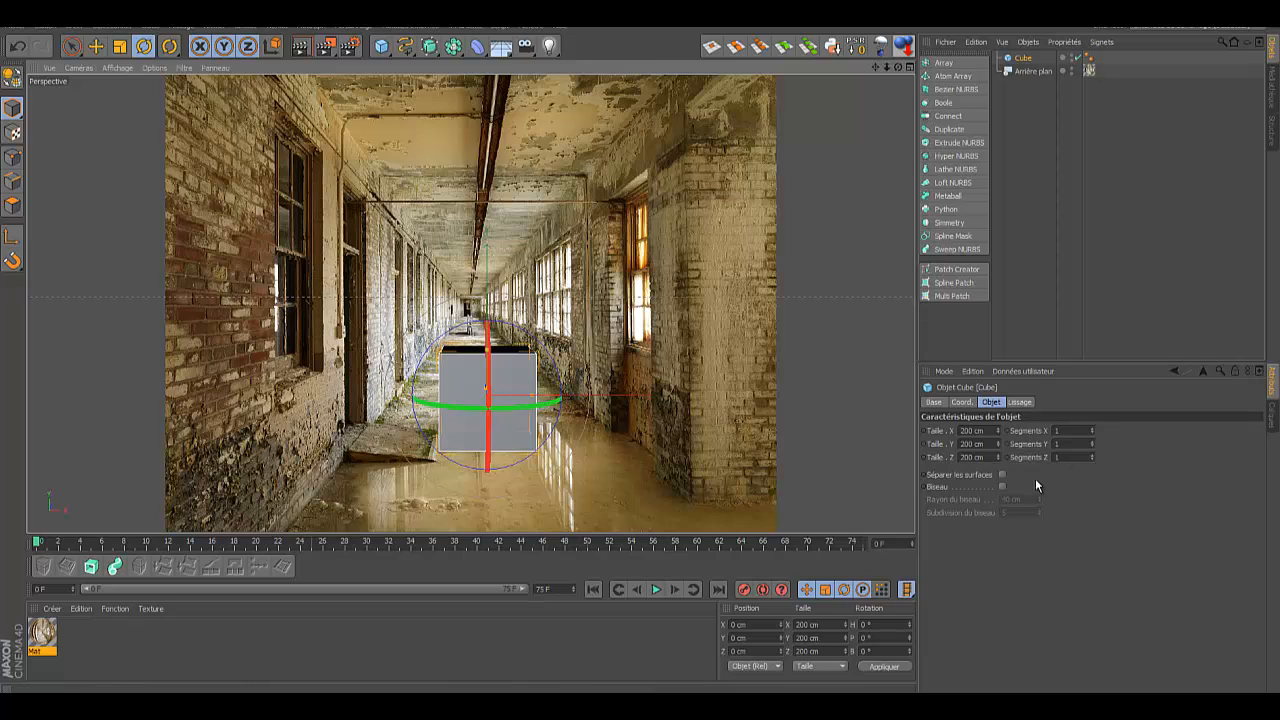
pyautogui.click(931, 403)
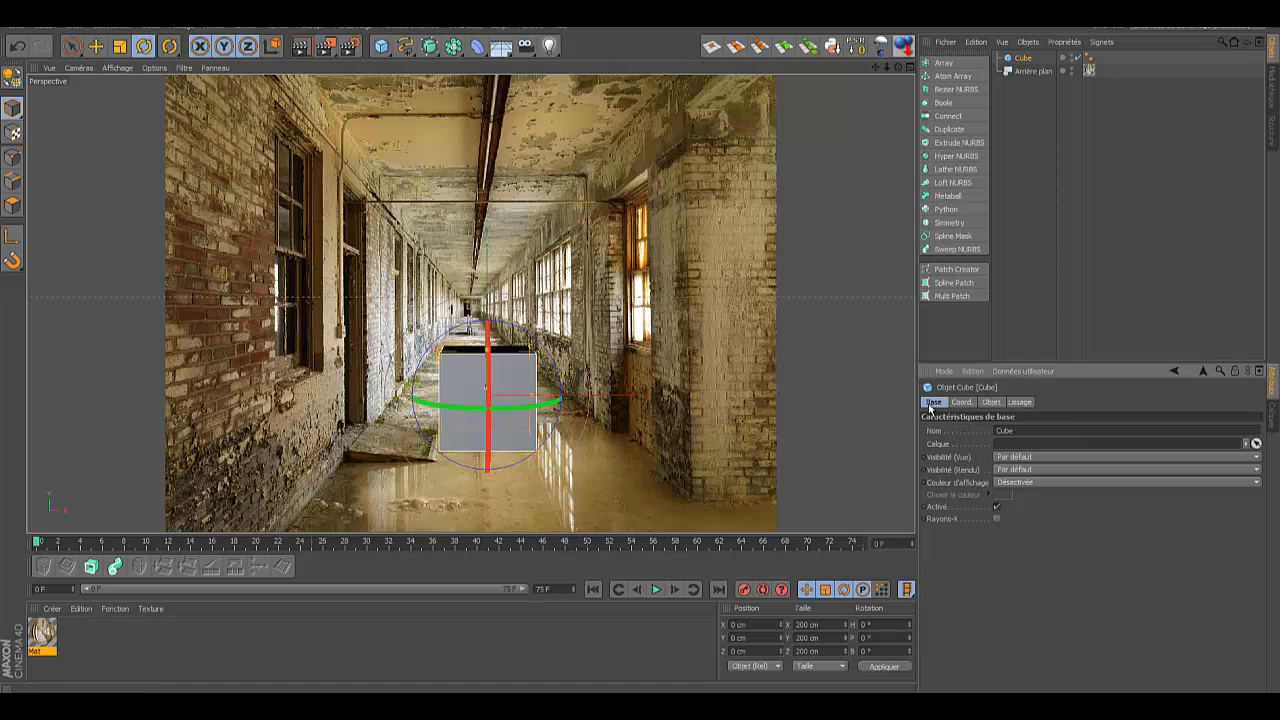
pyautogui.click(997, 518)
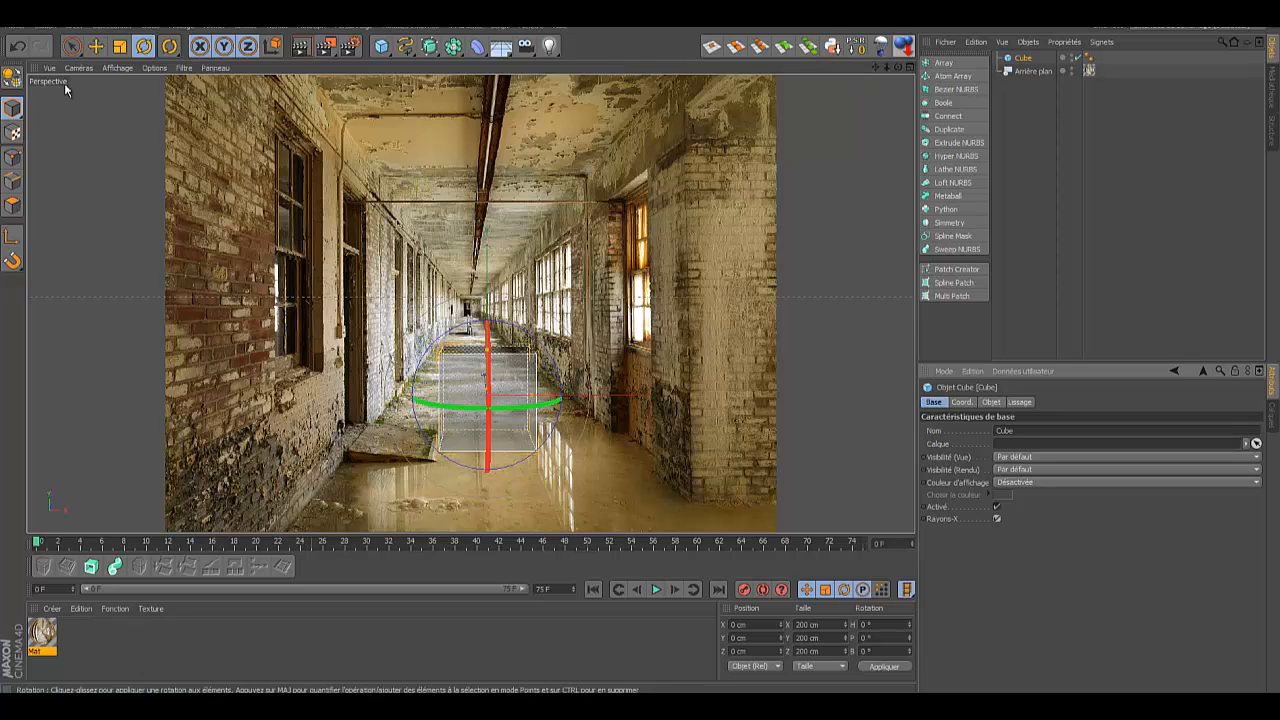
pyautogui.click(12, 80)
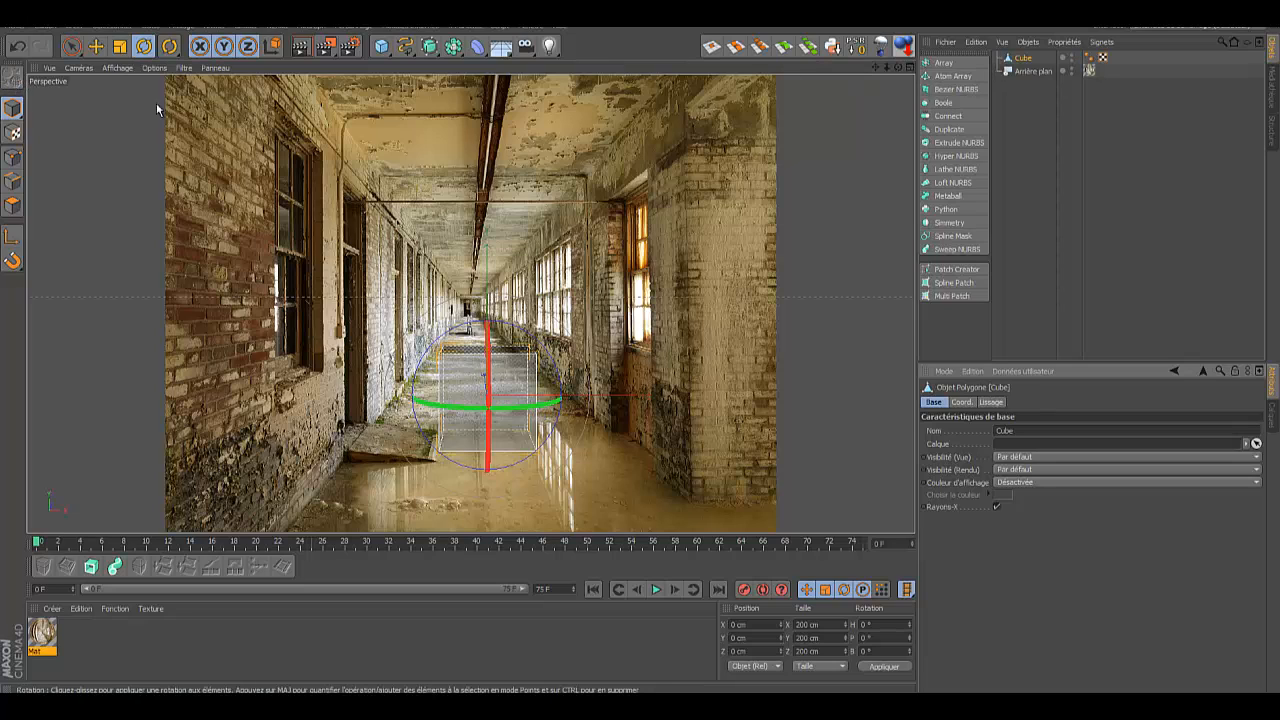
# Step: Move only the cube's axis to its lower front-left corner, at about X -92.5, Y -102 and Z -97 cm
pyautogui.click(96, 46)
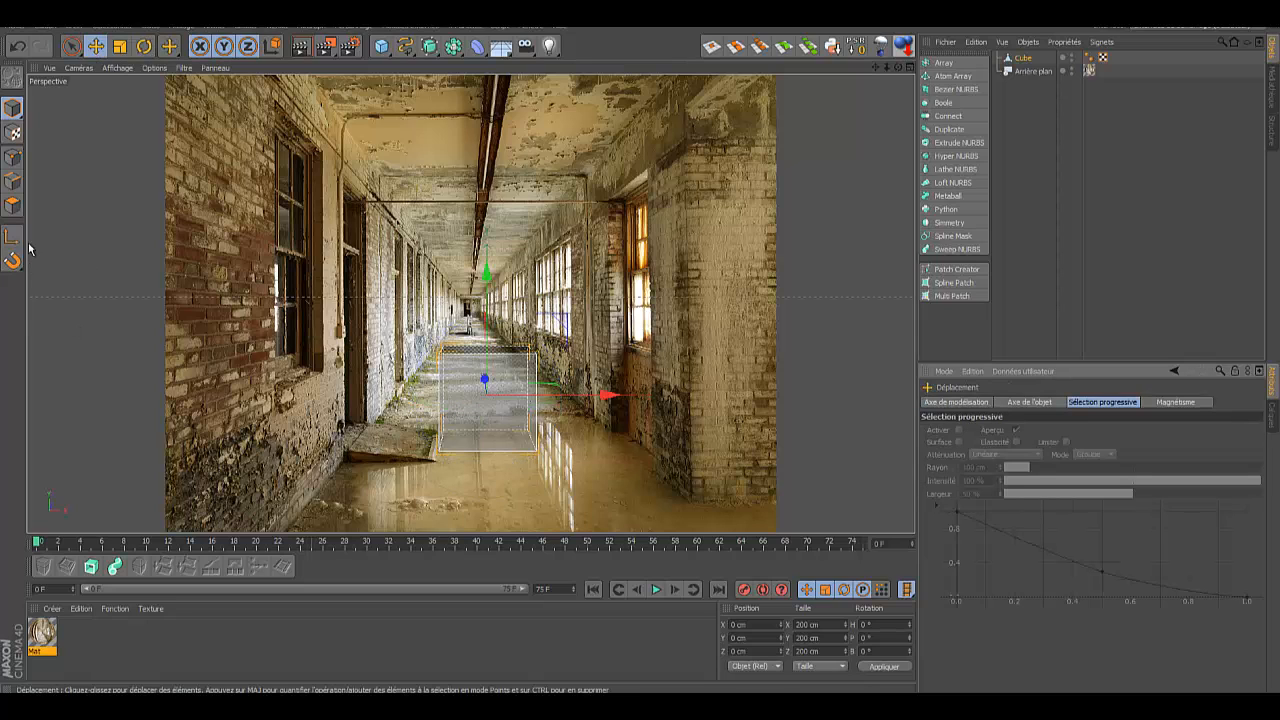
pyautogui.click(910, 67)
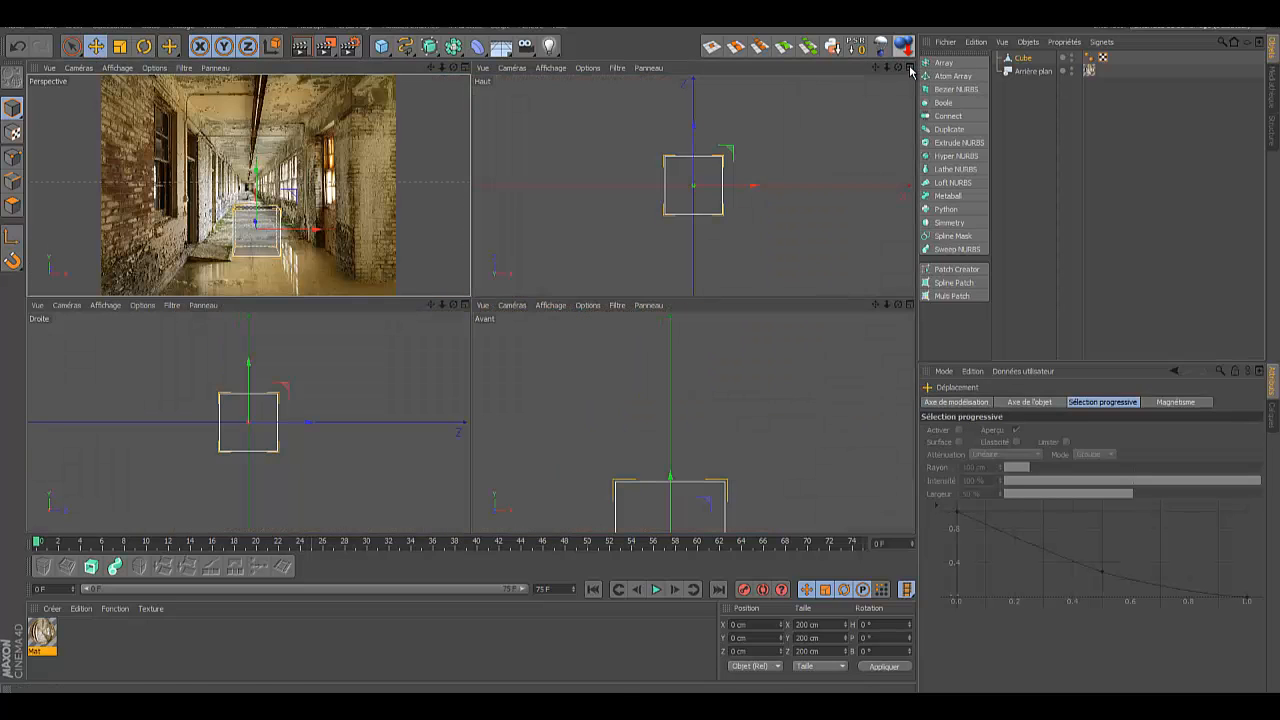
pyautogui.click(13, 236)
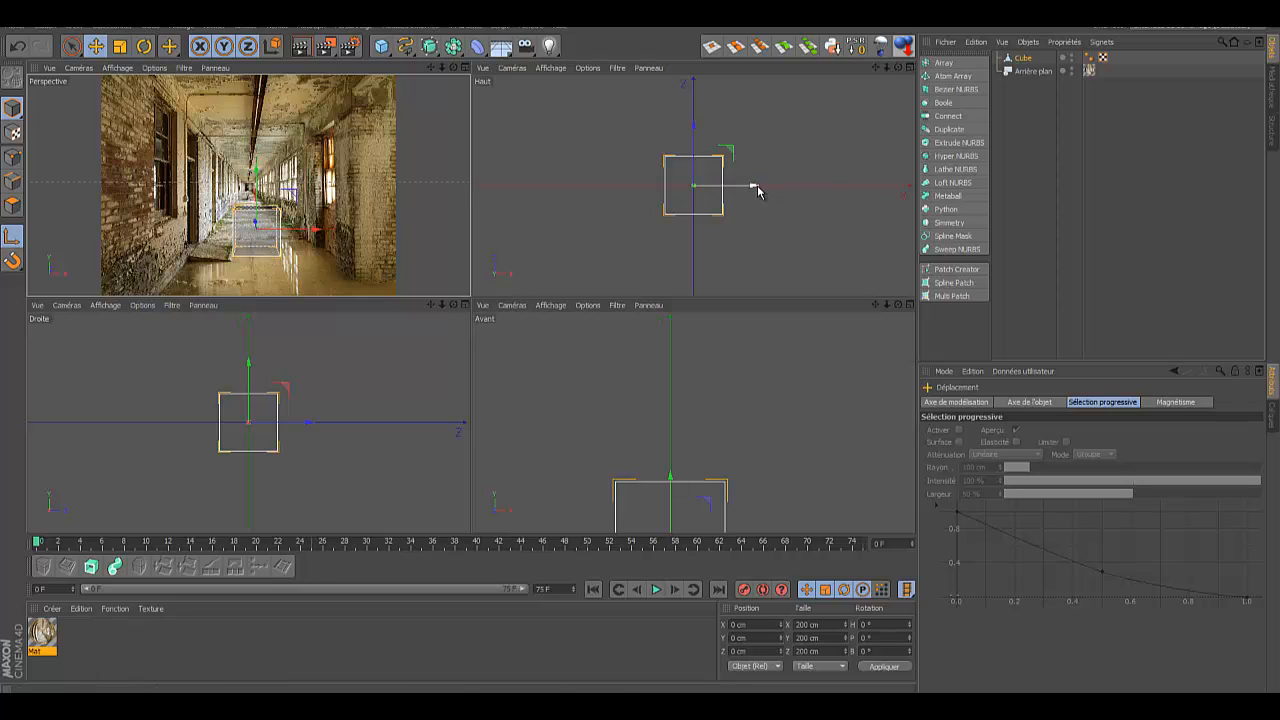
pyautogui.moveTo(755, 190); pyautogui.dragTo(727, 193)
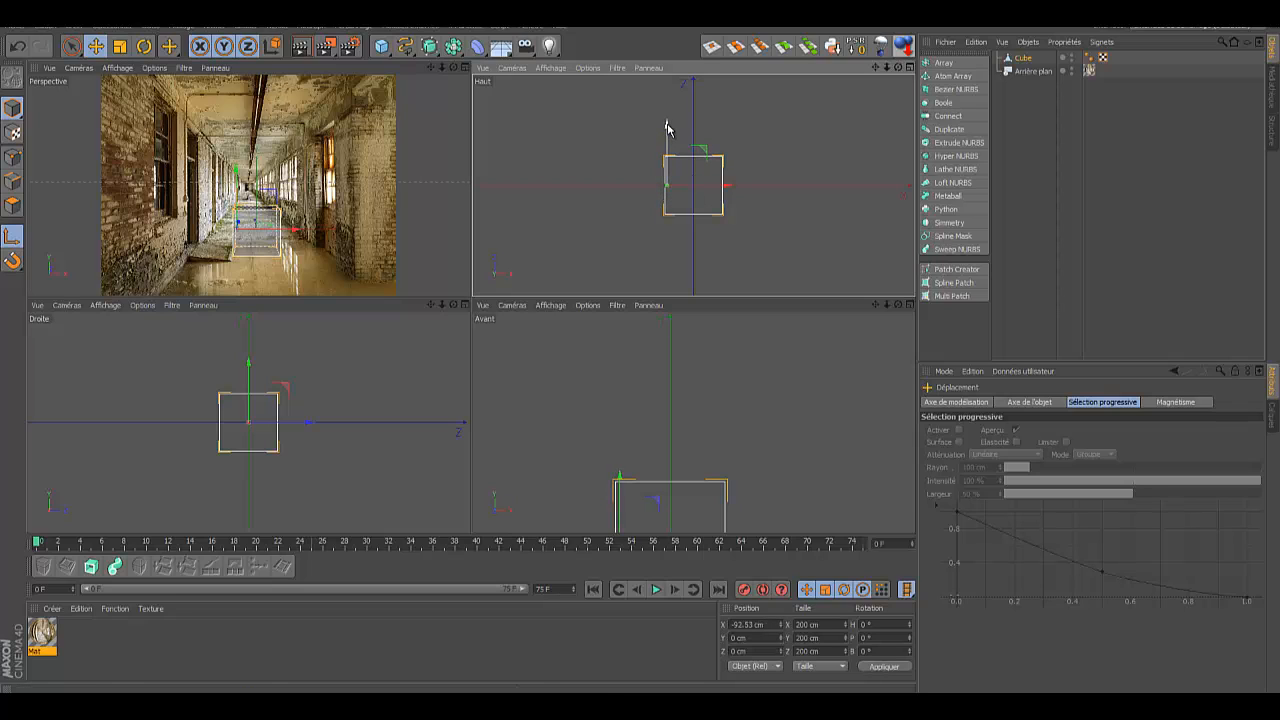
pyautogui.moveTo(669, 129); pyautogui.dragTo(667, 158)
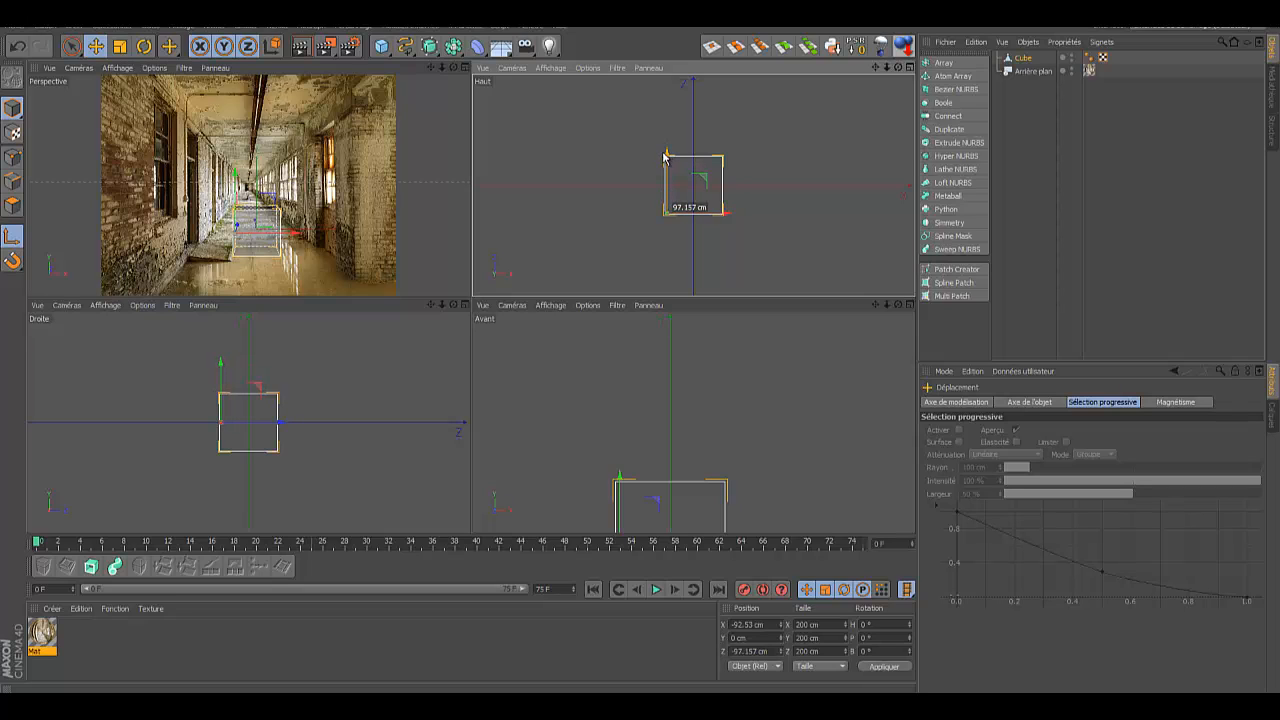
pyautogui.moveTo(664, 154); pyautogui.dragTo(664, 155)
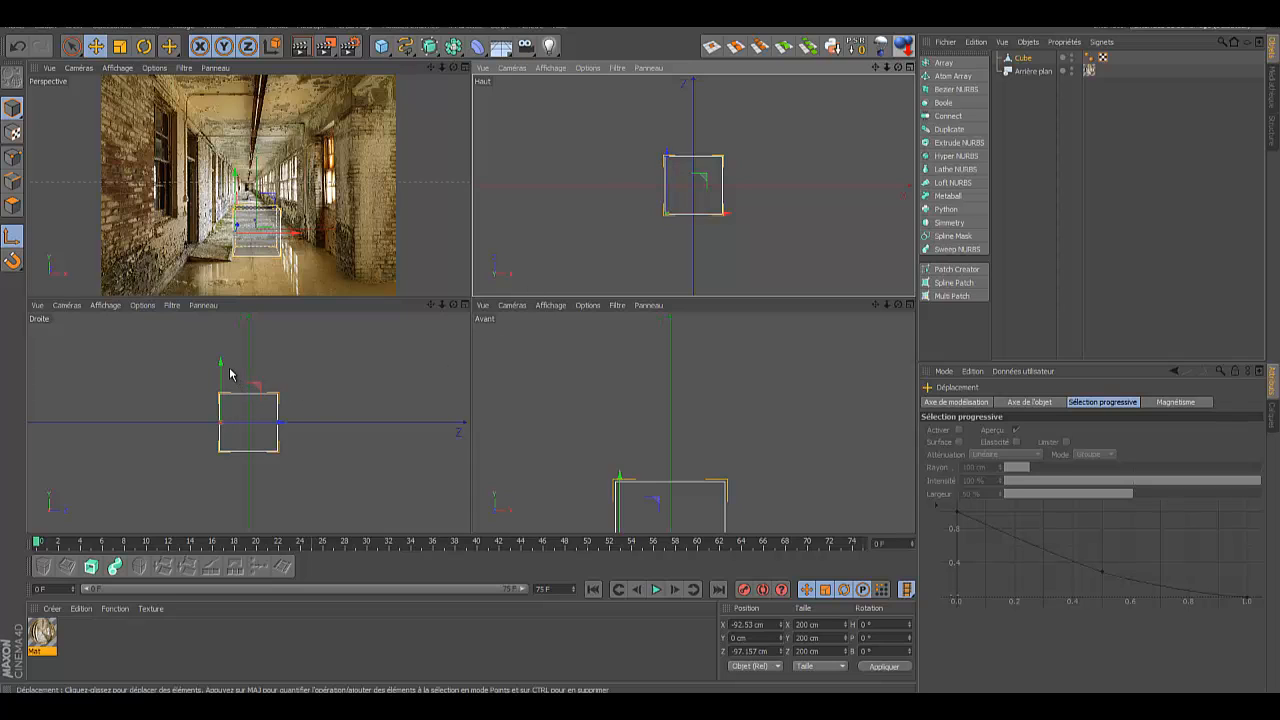
pyautogui.moveTo(220, 363); pyautogui.dragTo(220, 393)
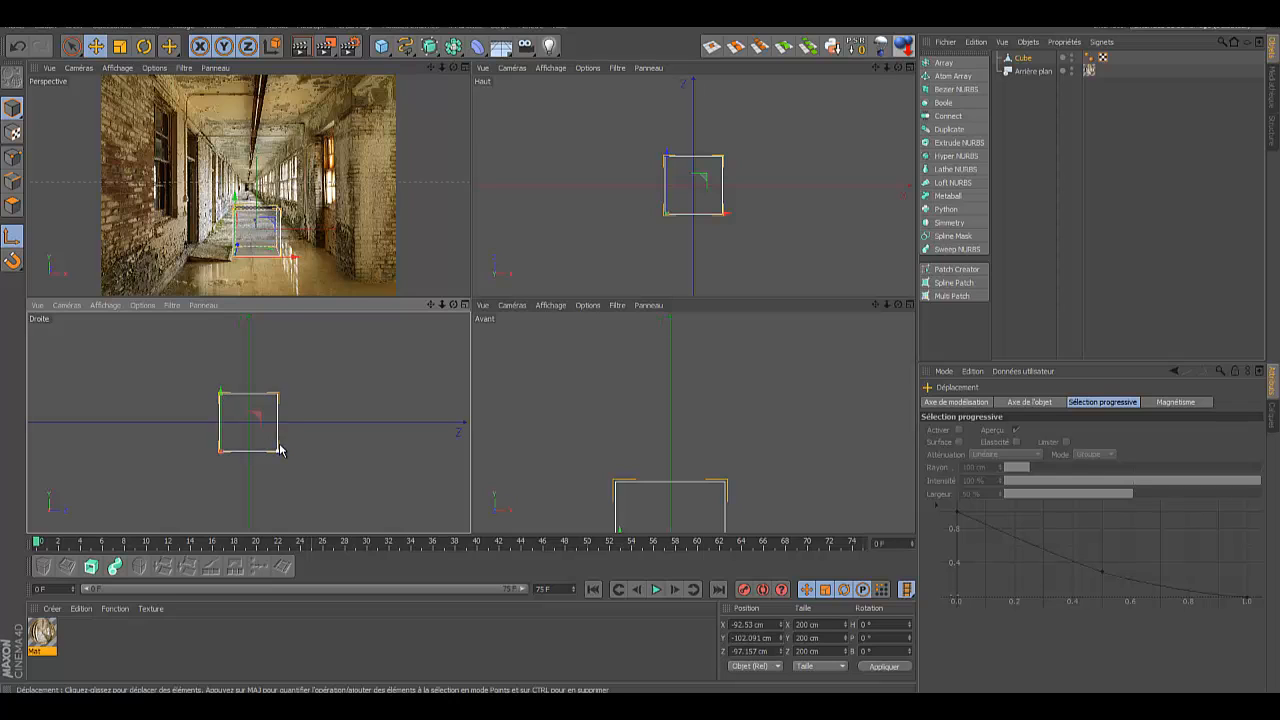
# Step: Refine the cube's axis on the corner in the enlarged right view, to about Y -99.5 and Z -100.4 cm
pyautogui.click(465, 305)
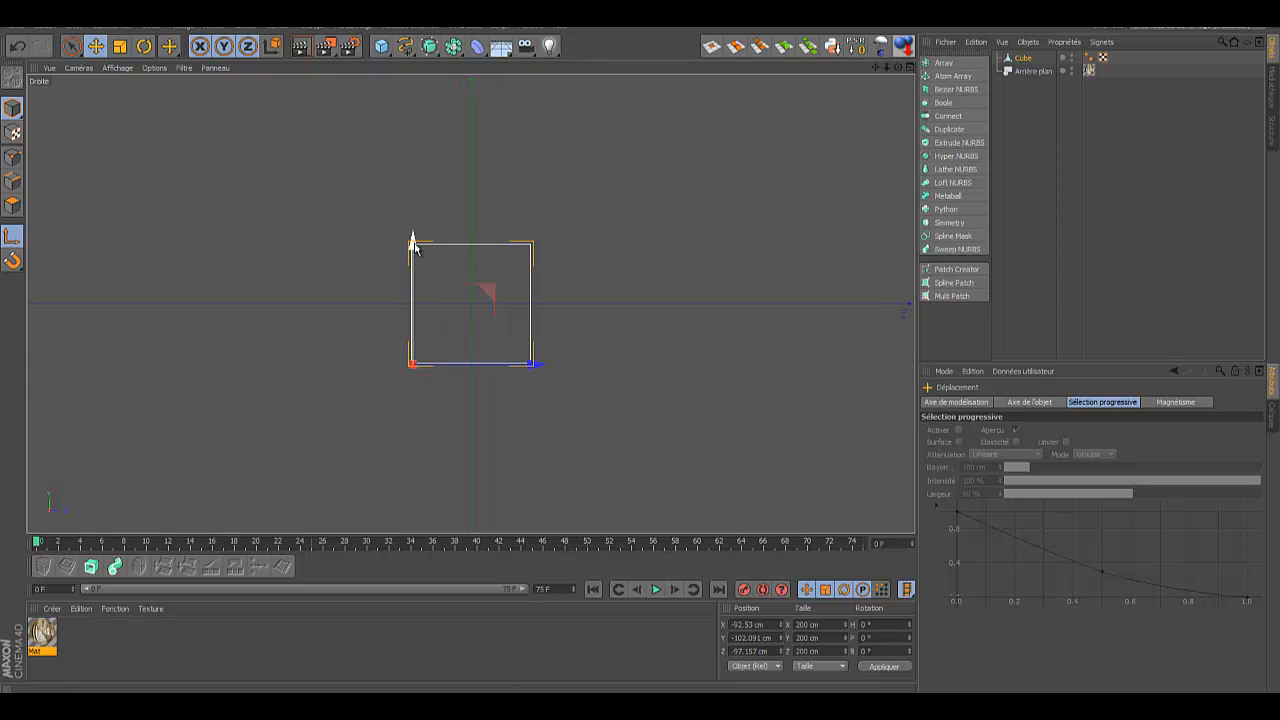
pyautogui.moveTo(413, 246); pyautogui.dragTo(413, 244)
pyautogui.scroll(3, 664, 237)
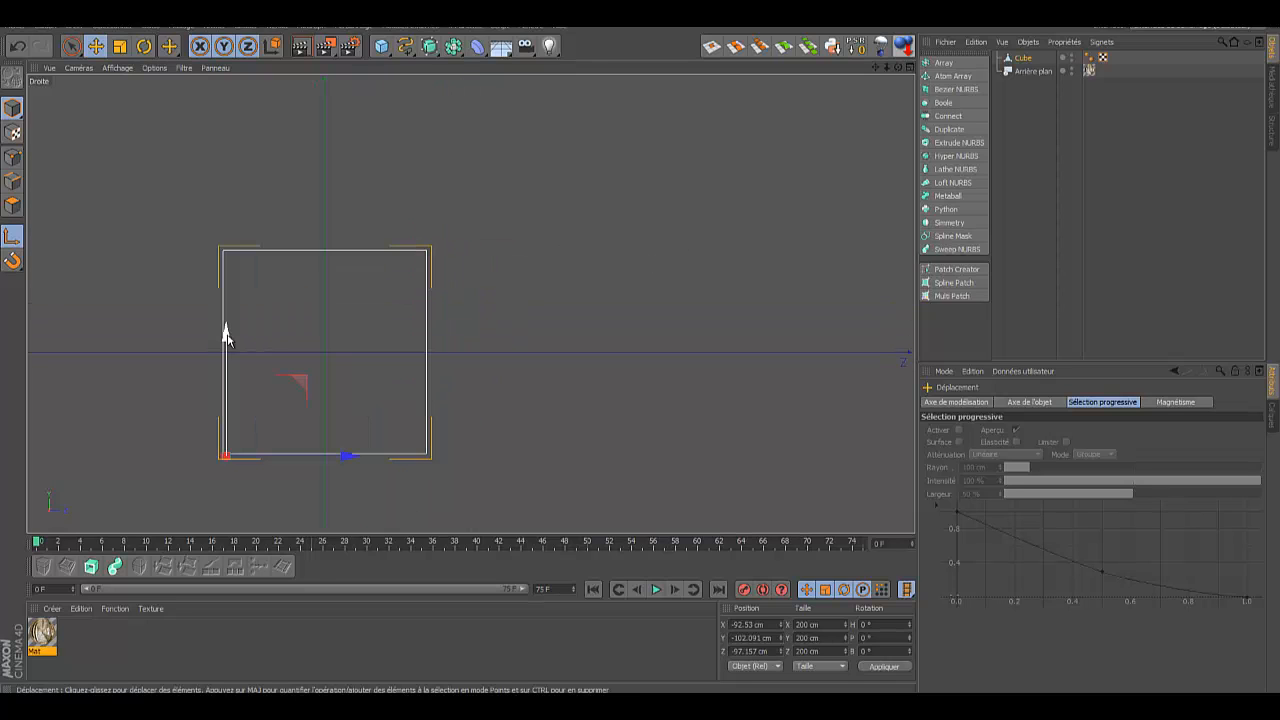
pyautogui.moveTo(225, 333); pyautogui.dragTo(223, 331)
pyautogui.moveTo(346, 453); pyautogui.dragTo(344, 456)
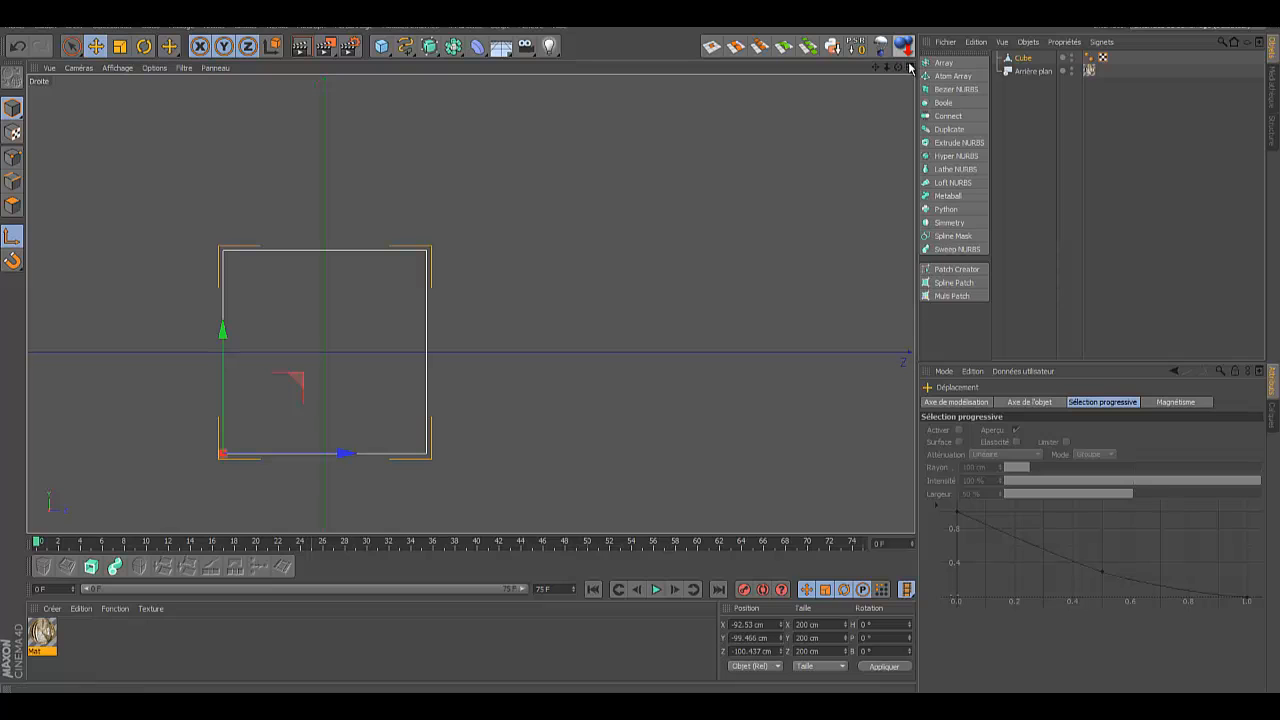
# Step: Align the cube's axis with the corner in the enlarged top view, at about X -99.2 and Z -99.3 cm
pyautogui.click(909, 67)
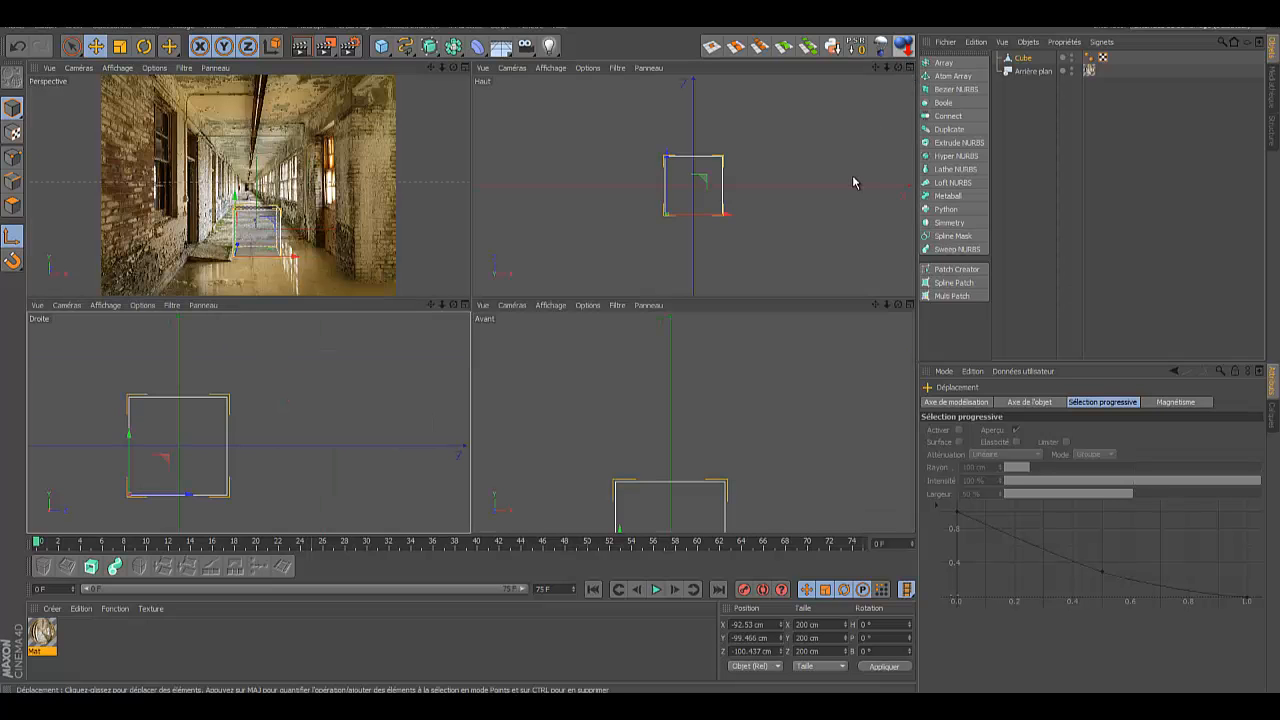
pyautogui.click(909, 67)
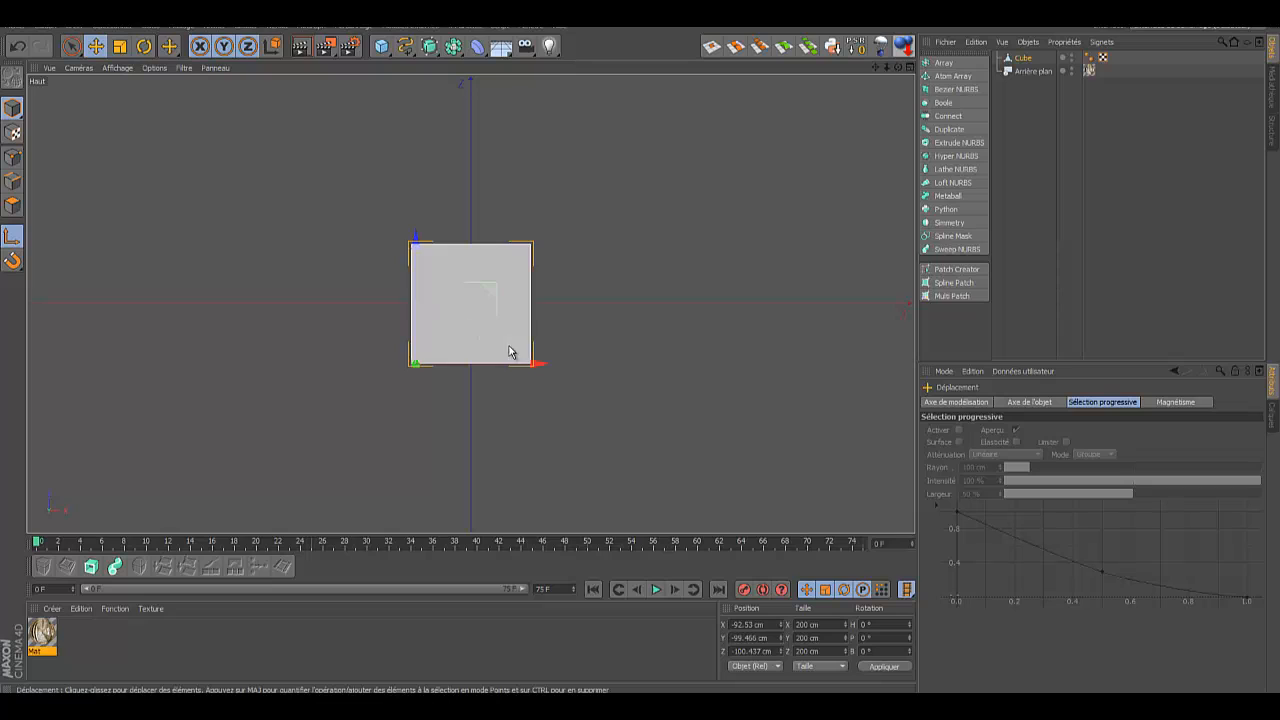
pyautogui.moveTo(537, 367); pyautogui.dragTo(530, 364)
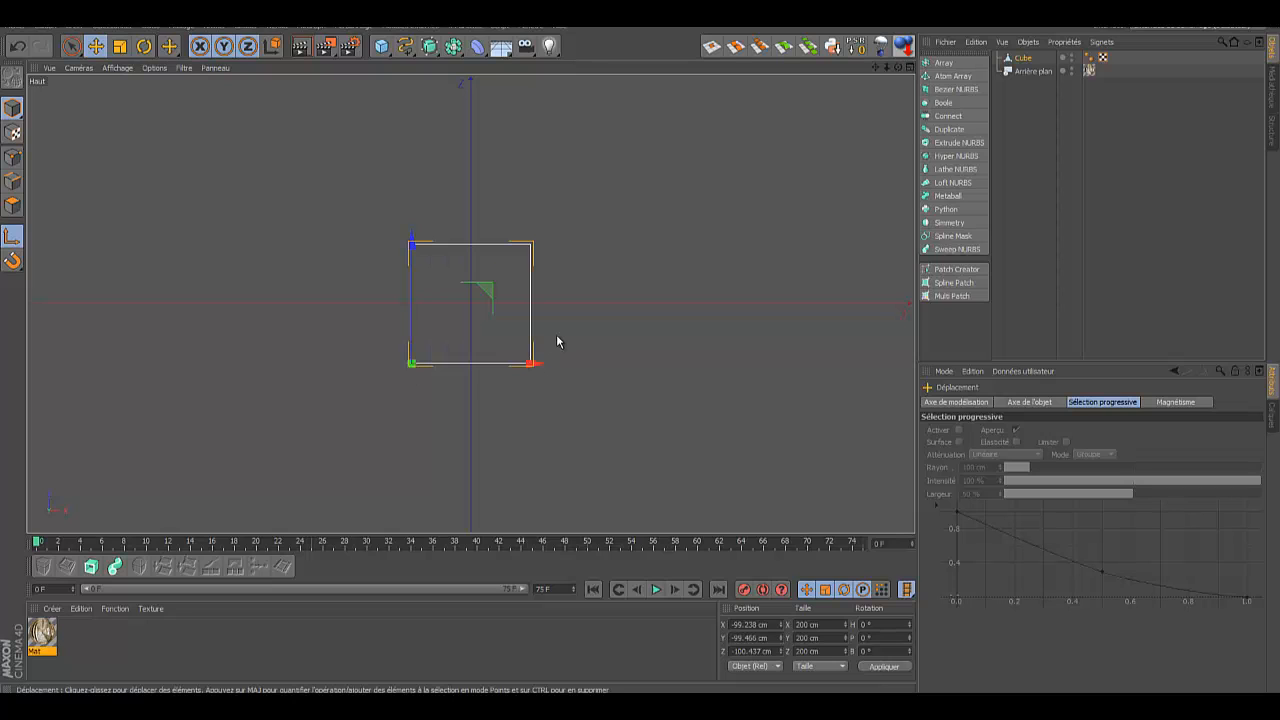
pyautogui.moveTo(411, 242); pyautogui.dragTo(411, 243)
pyautogui.click(910, 67)
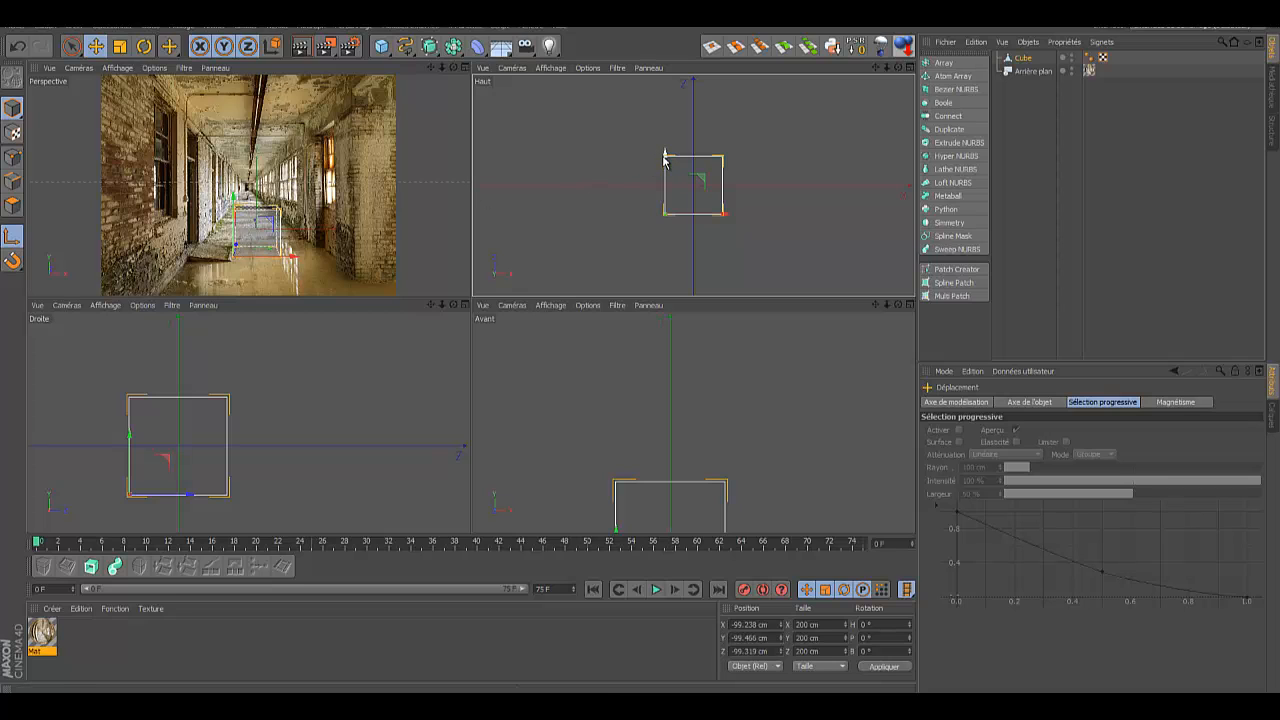
# Step: Turn off axis editing, move the whole cube toward the viewer to about Z -547 cm, and maximize the perspective view
pyautogui.moveTo(665, 157)
pyautogui.mouseDown()
pyautogui.moveTo(663, 190)
pyautogui.moveTo(666, 158)
pyautogui.mouseUp()
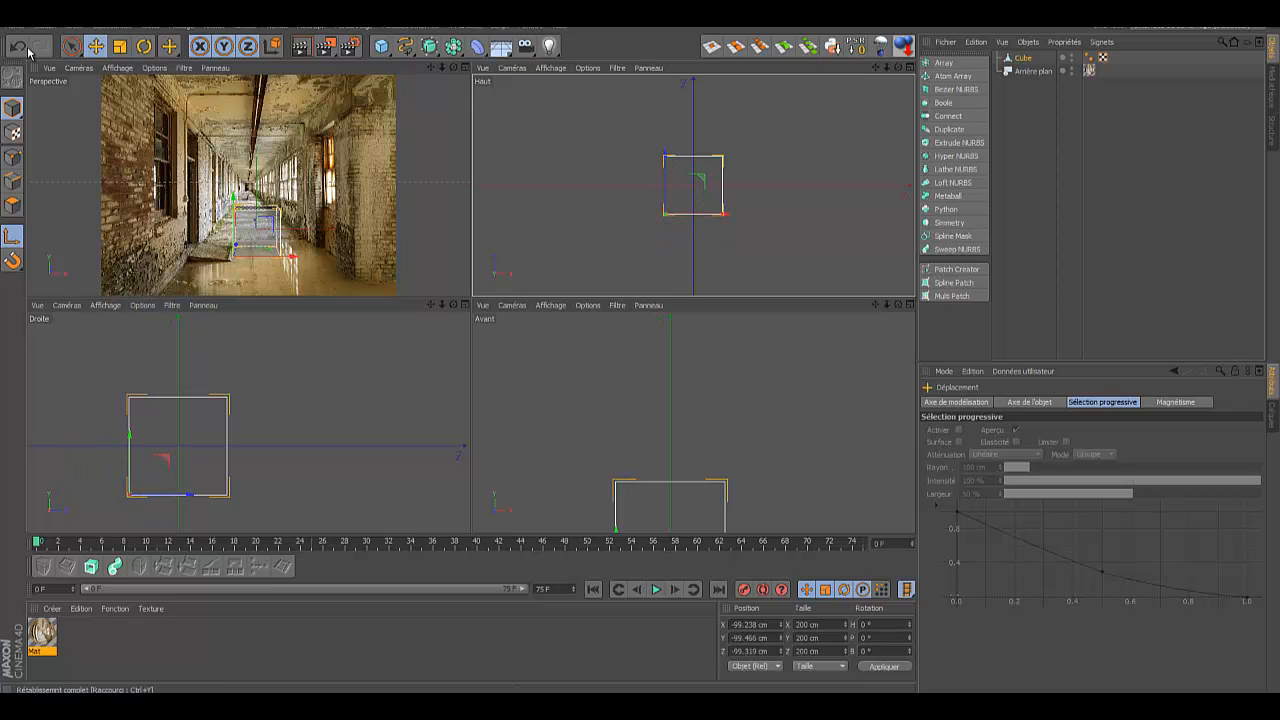
pyautogui.click(18, 118)
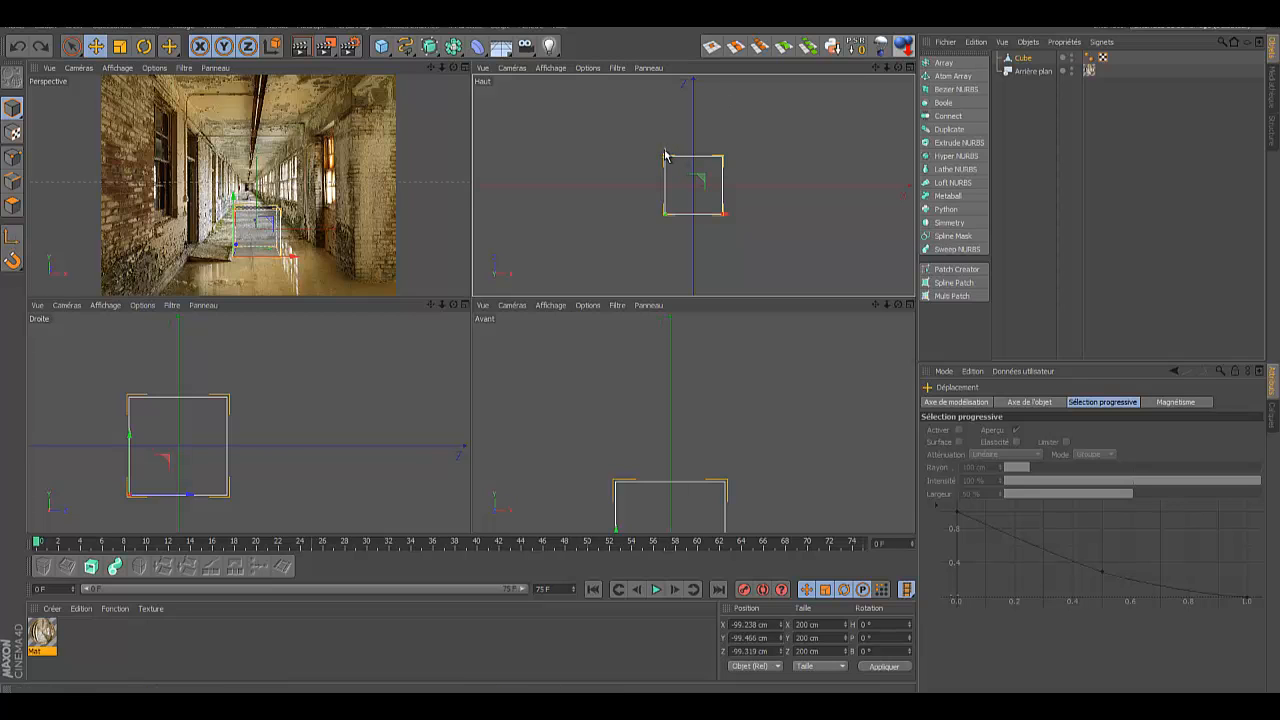
pyautogui.moveTo(665, 155); pyautogui.dragTo(676, 287)
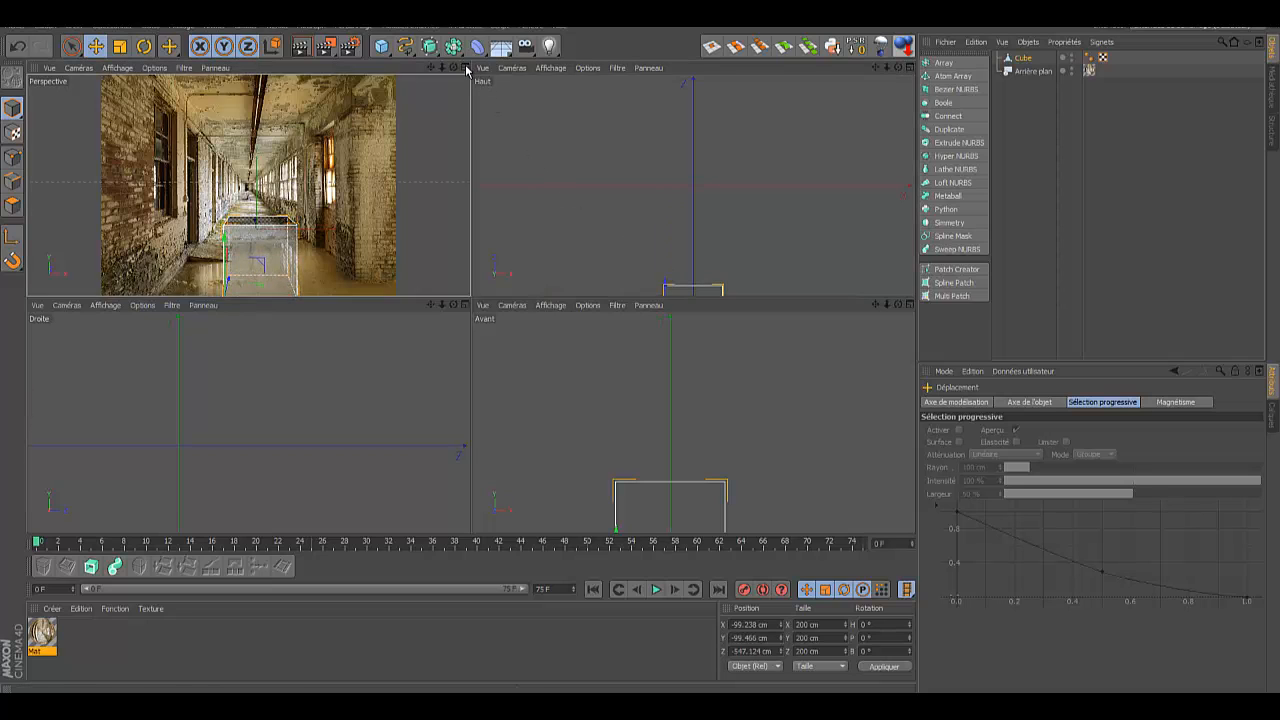
pyautogui.click(465, 68)
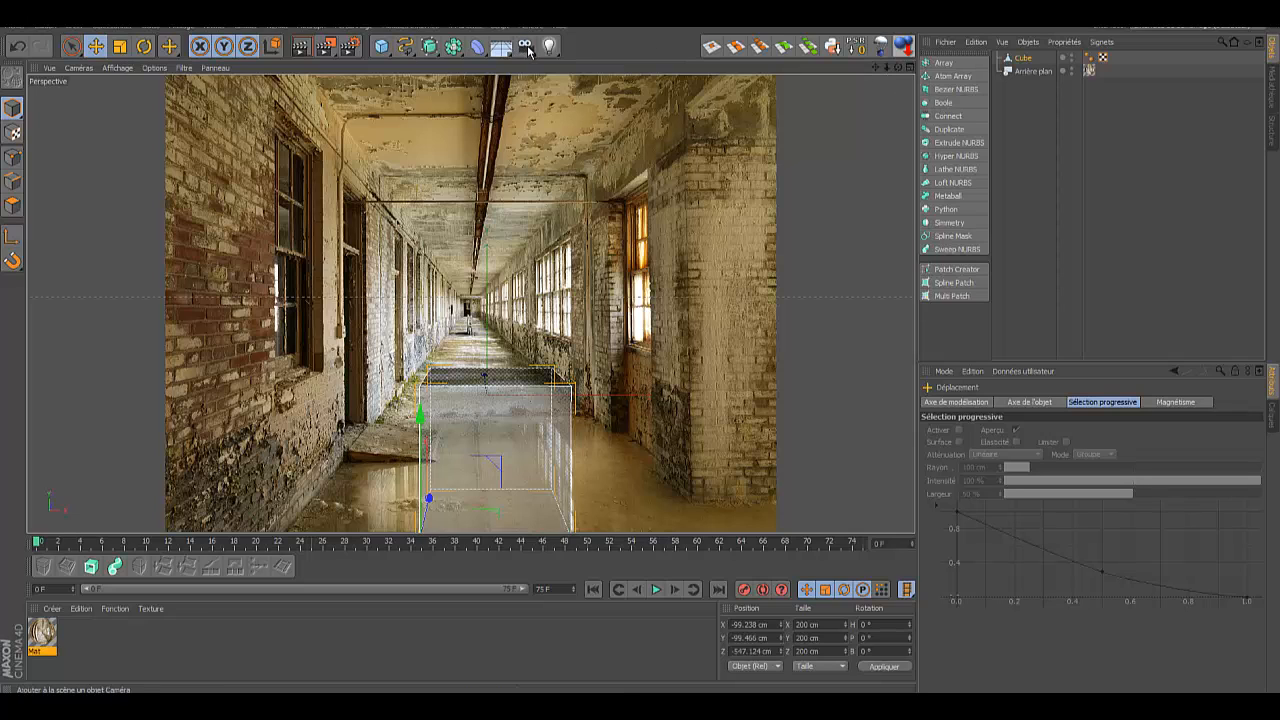
# Step: Add a camera from the current view and give it a Protection tag
pyautogui.moveTo(530, 50); pyautogui.dragTo(580, 67)
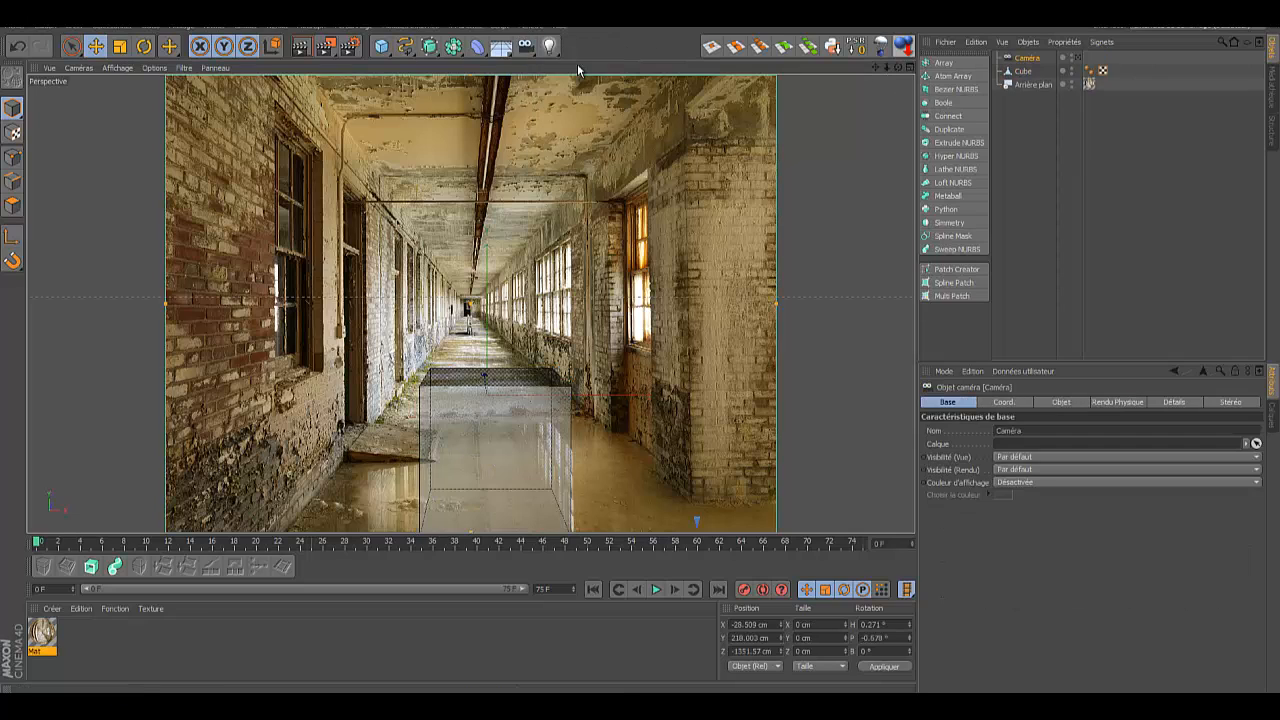
pyautogui.rightClick(1030, 62)
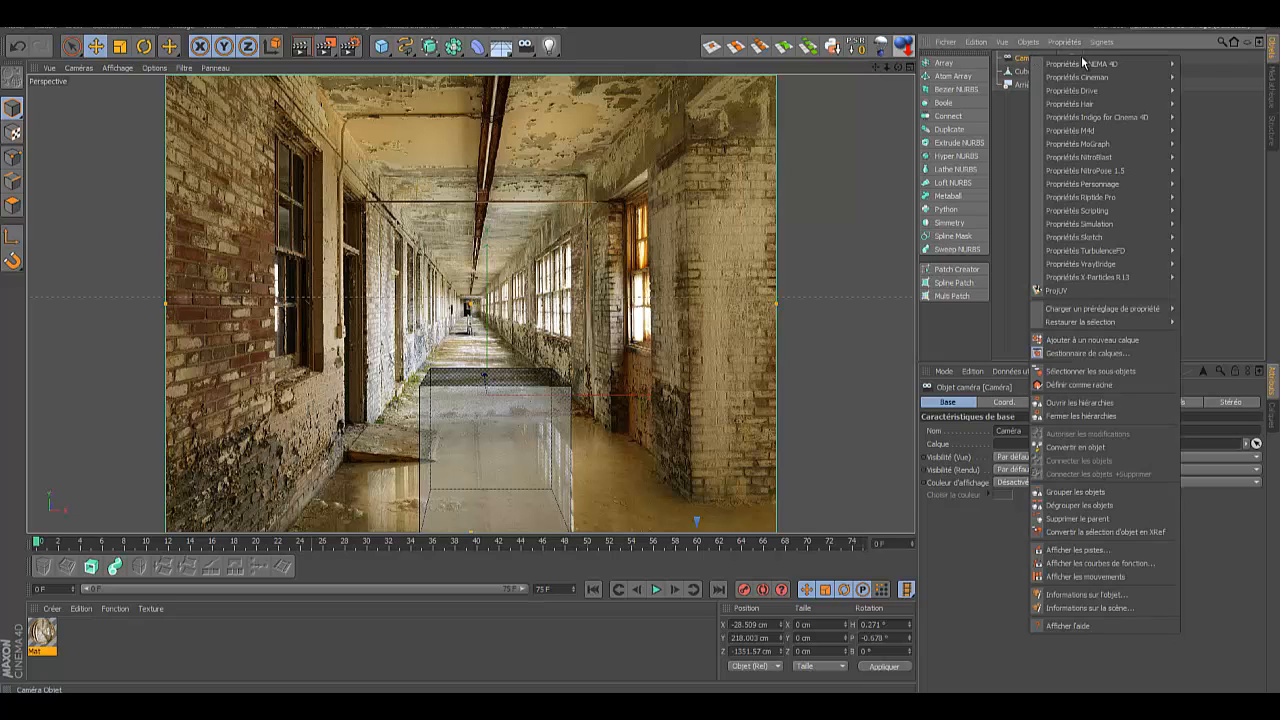
pyautogui.moveTo(1110, 60)
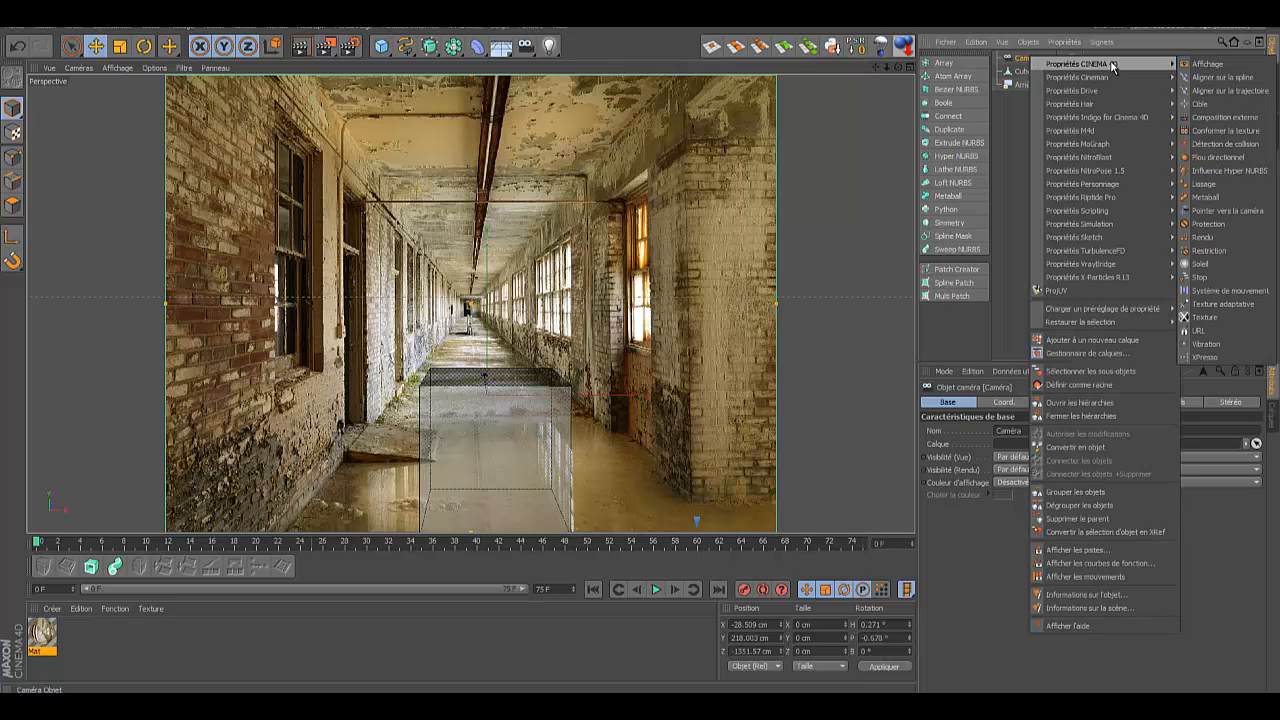
pyautogui.click(1207, 225)
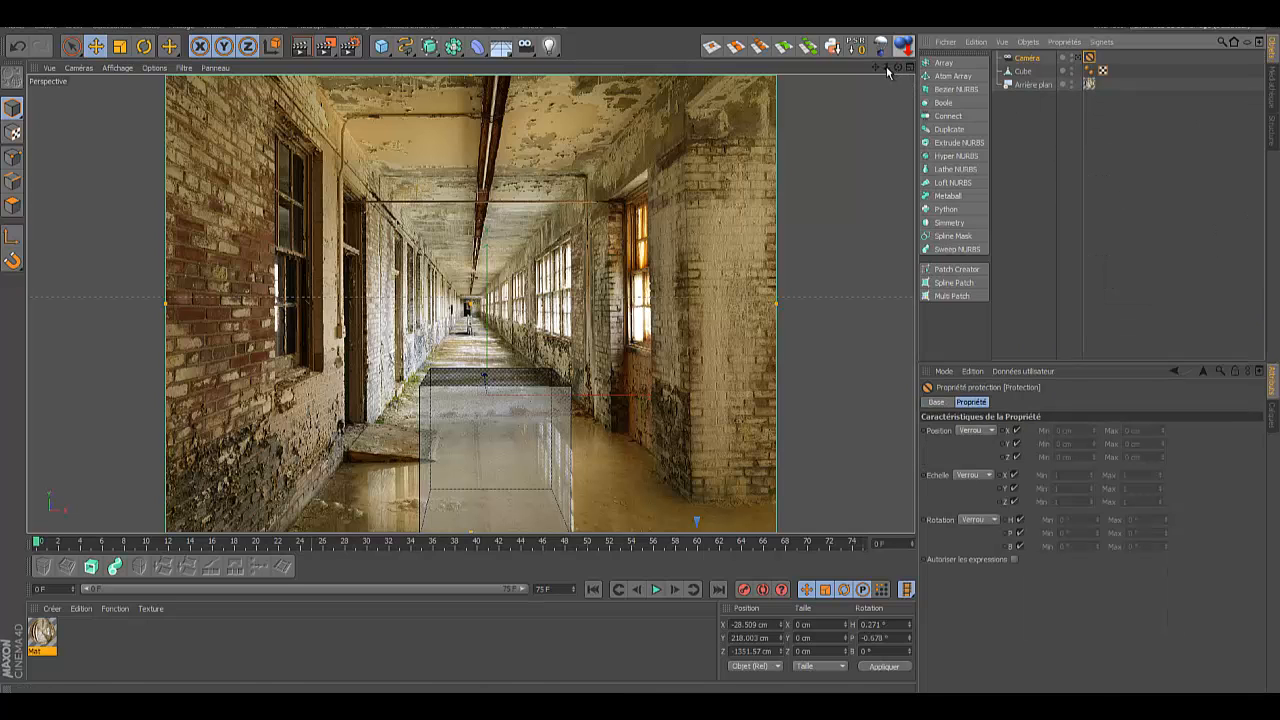
# Step: Move the cube to the foot of the left wall at about X -281 and Z -447 cm, and look through the protected camera
pyautogui.moveTo(887, 69); pyautogui.dragTo(826, 74)
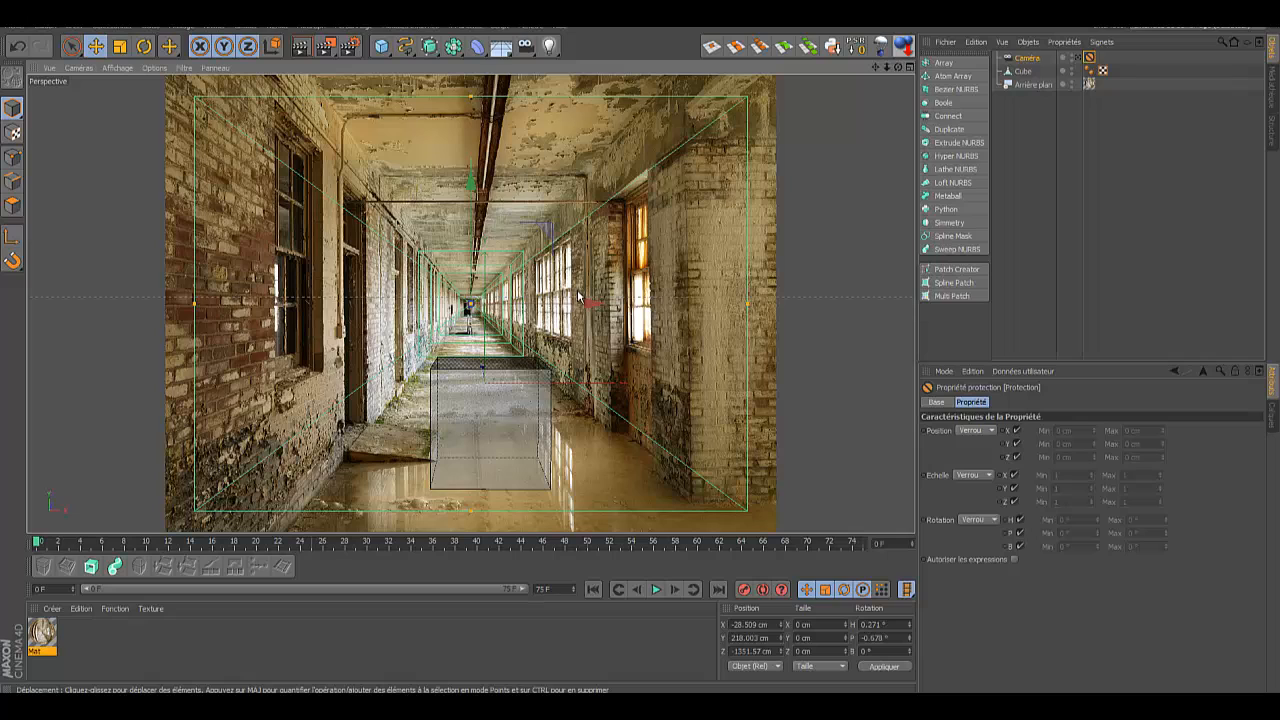
pyautogui.click(528, 407)
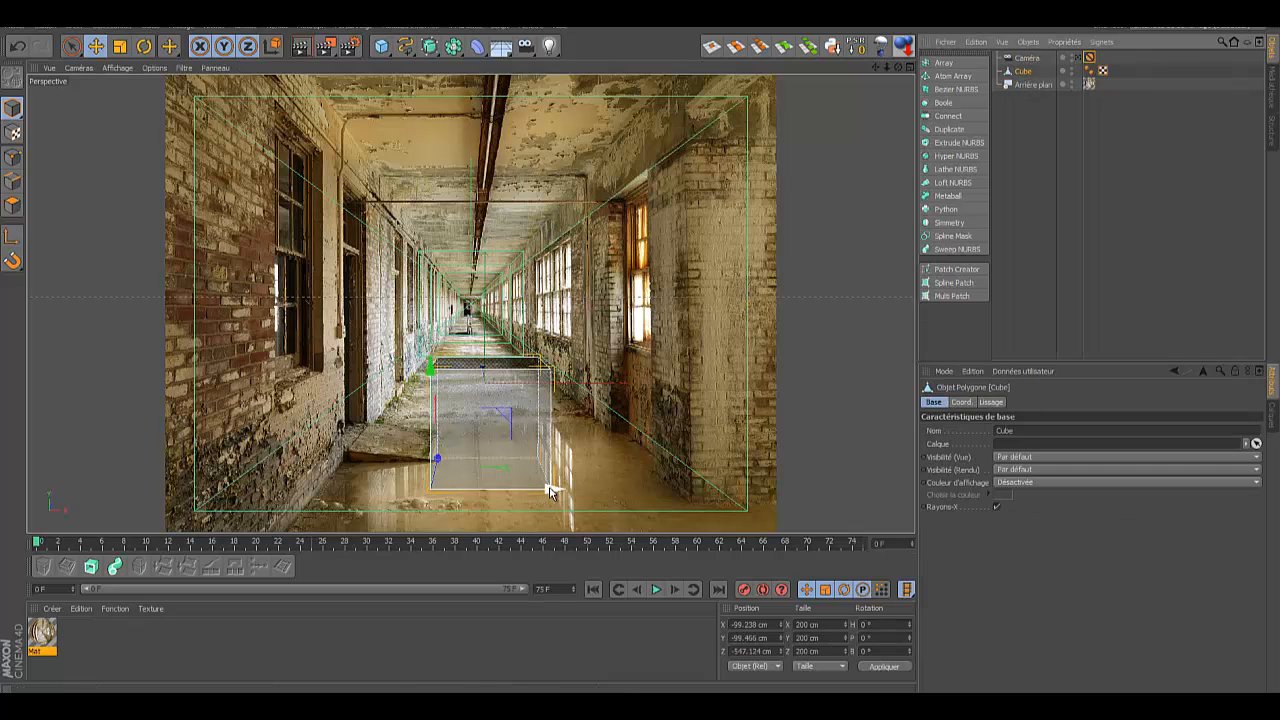
pyautogui.moveTo(549, 492); pyautogui.dragTo(440, 490)
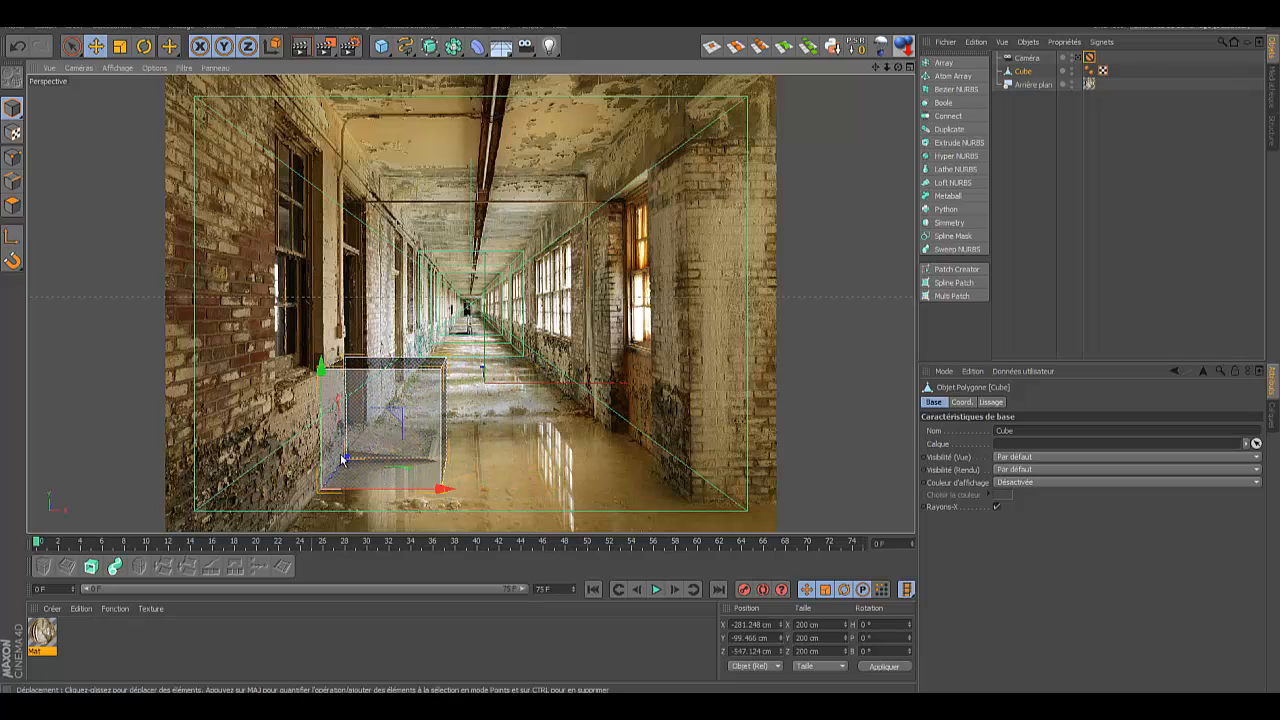
pyautogui.moveTo(342, 459)
pyautogui.mouseDown()
pyautogui.moveTo(365, 443)
pyautogui.moveTo(356, 452)
pyautogui.mouseUp()
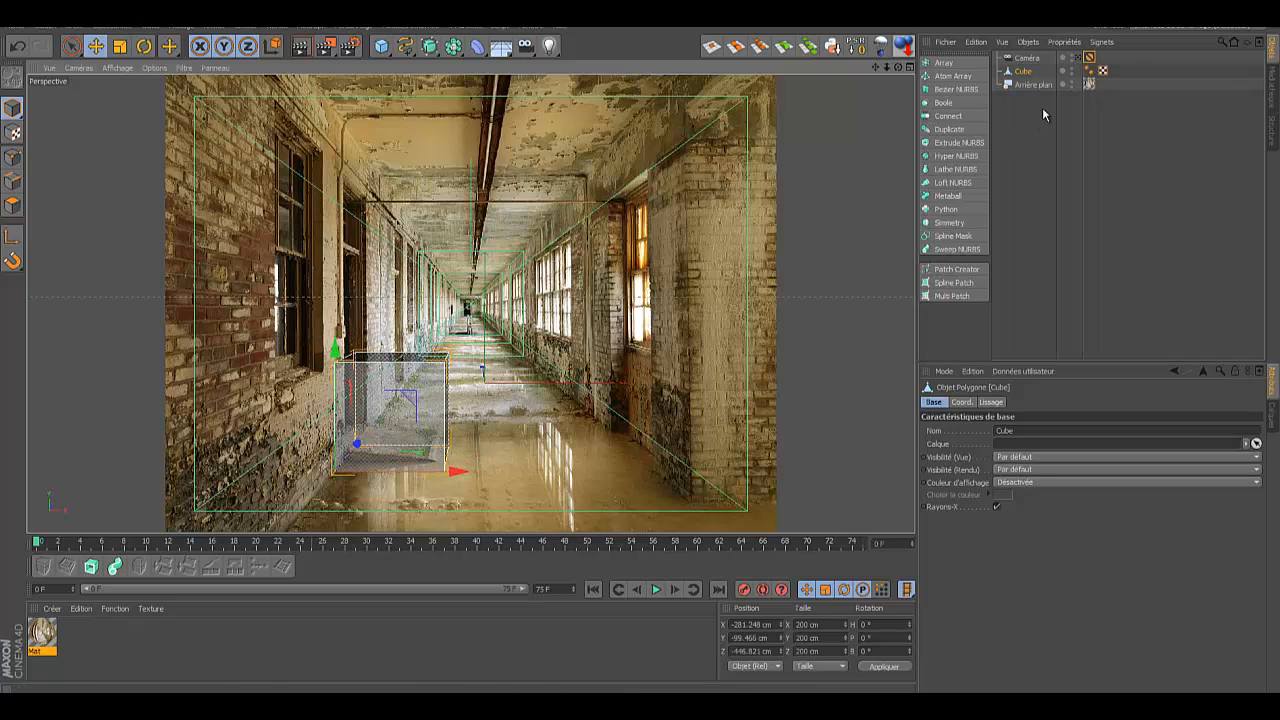
pyautogui.click(1078, 57)
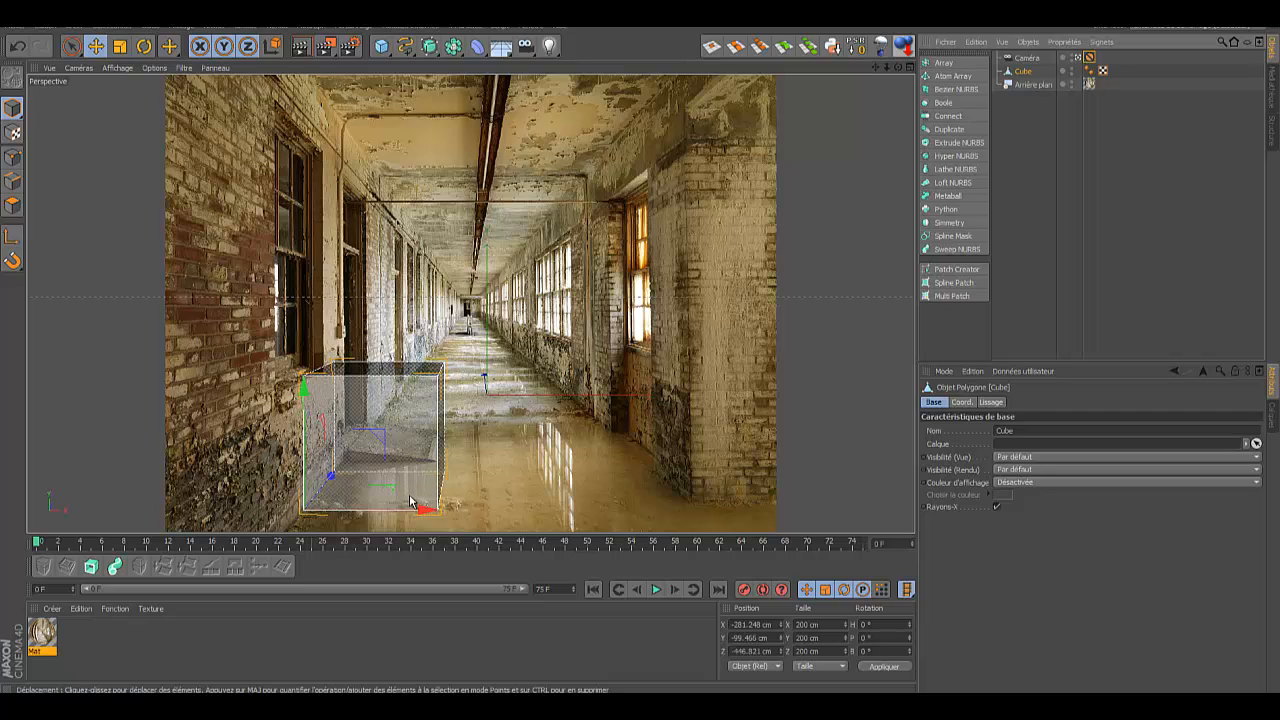
# Step: Scale the cube to about 576 cm wide, 673 cm high and 20,616 cm deep so it follows the corridor's perspective
pyautogui.click(120, 47)
pyautogui.moveTo(428, 510); pyautogui.dragTo(653, 502)
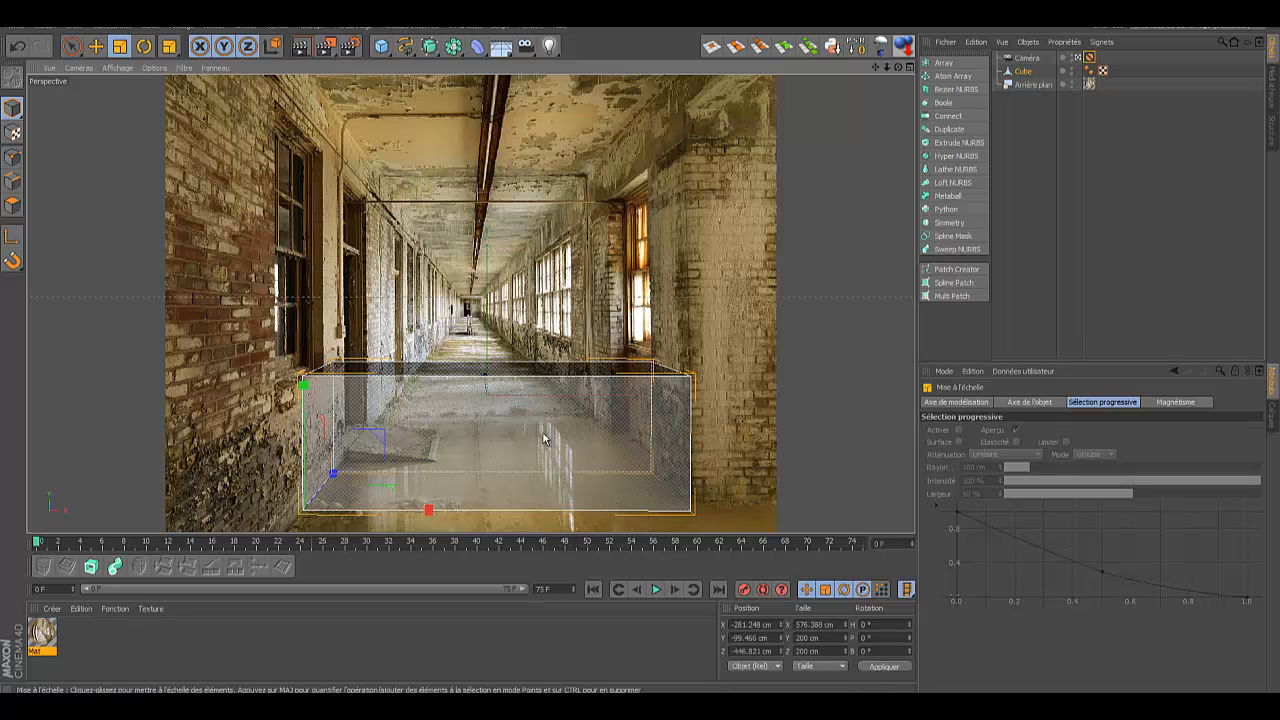
pyautogui.moveTo(305, 388); pyautogui.dragTo(335, 90)
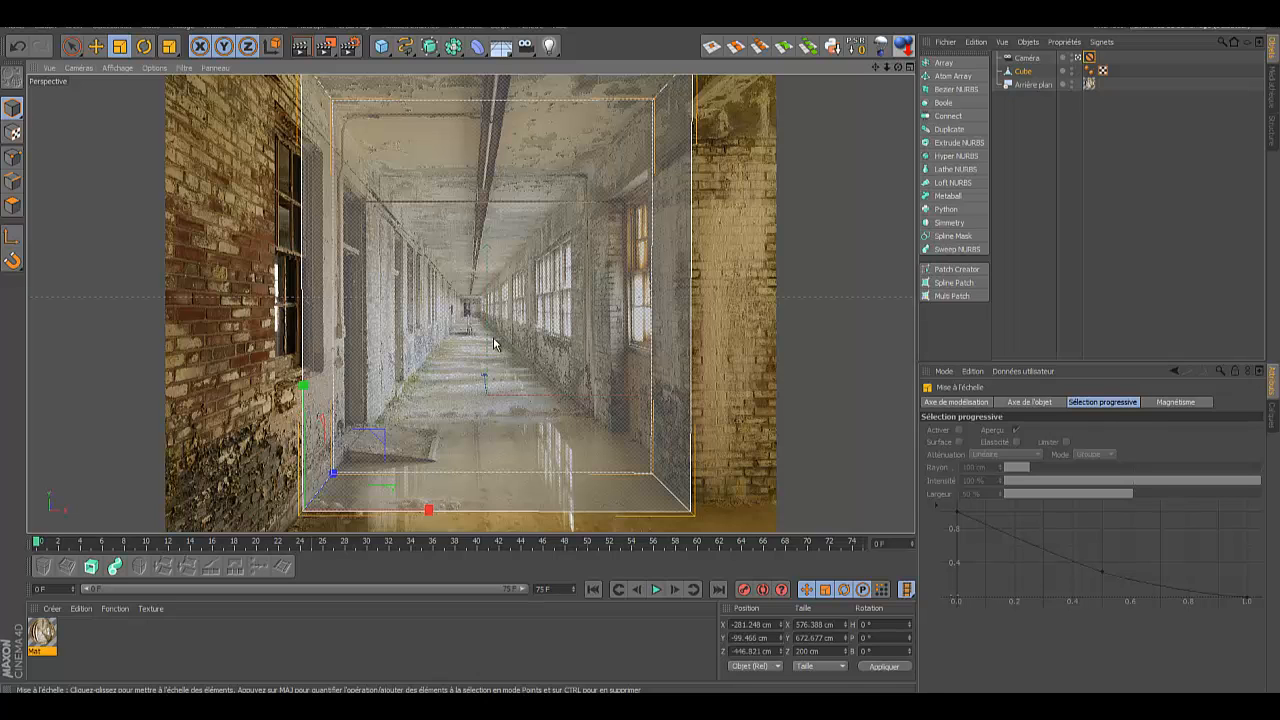
pyautogui.moveTo(335, 476); pyautogui.dragTo(461, 311)
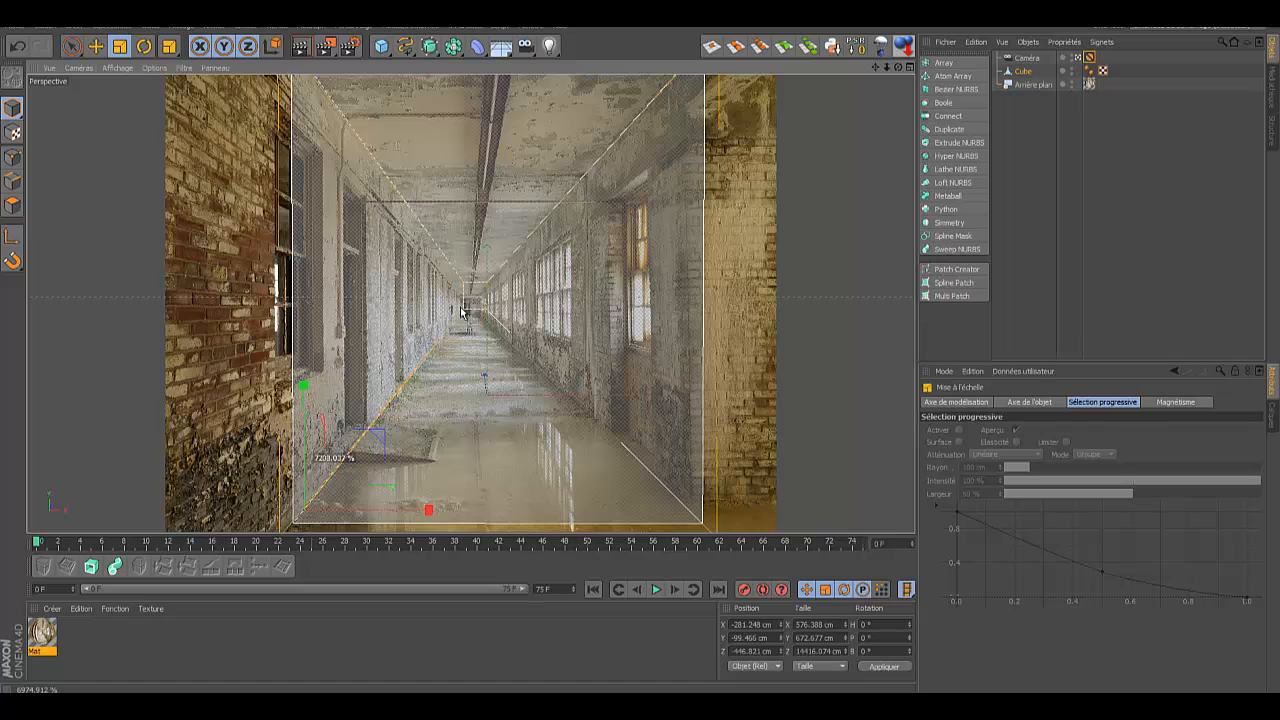
pyautogui.moveTo(460, 310); pyautogui.dragTo(492, 322)
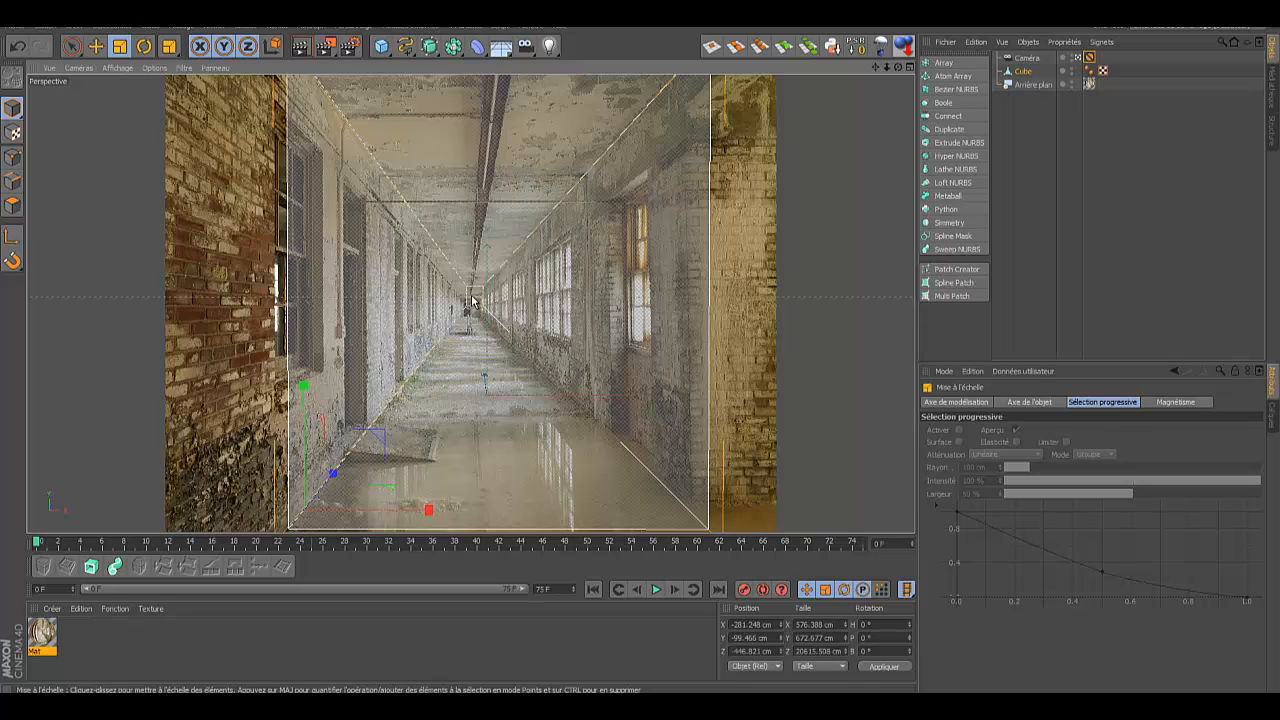
# Step: Reduce the cube's depth to about 13,778 cm and rotate it to about -0.78° pitch around its corner axis
pyautogui.moveTo(356, 464); pyautogui.dragTo(315, 495)
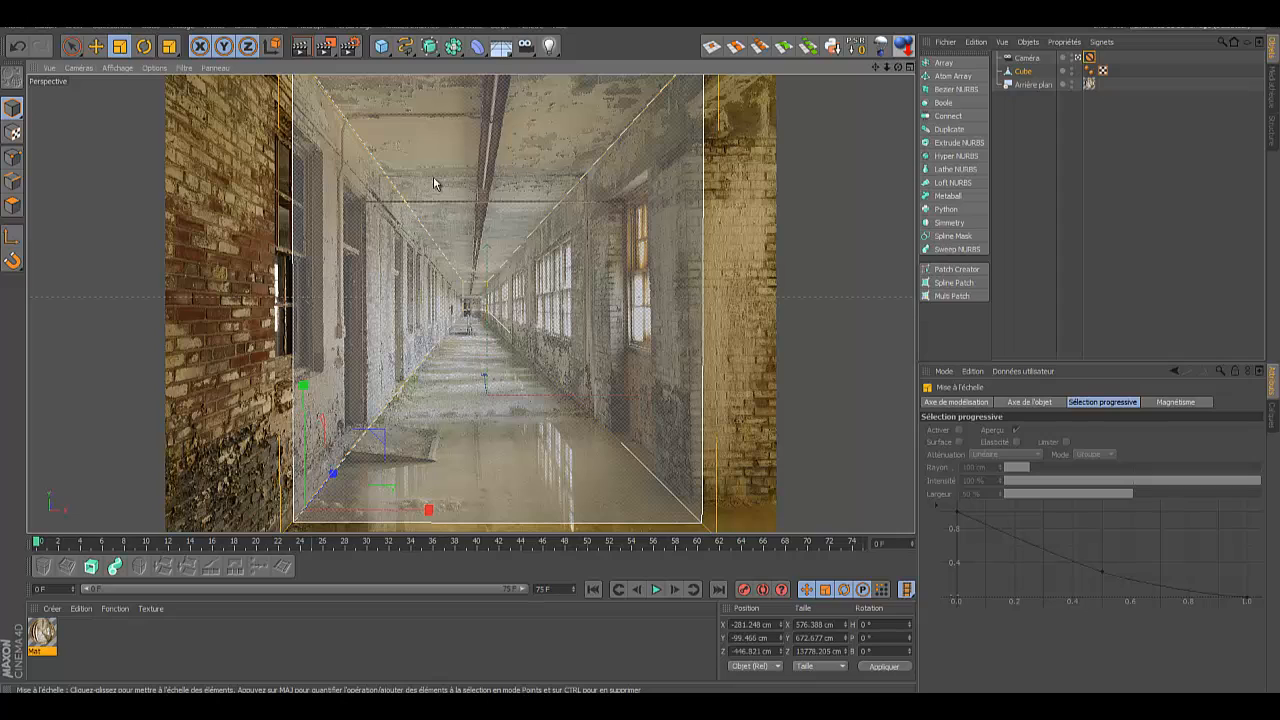
pyautogui.click(1022, 72)
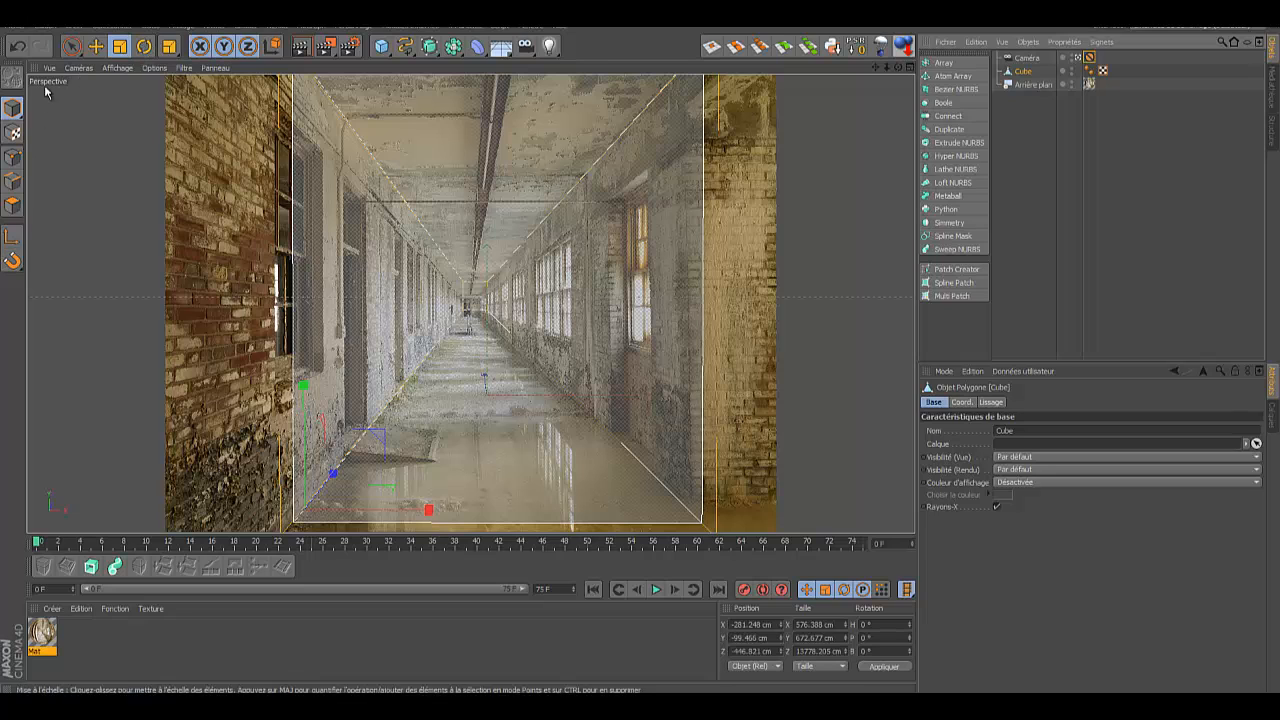
pyautogui.click(11, 110)
pyautogui.click(144, 46)
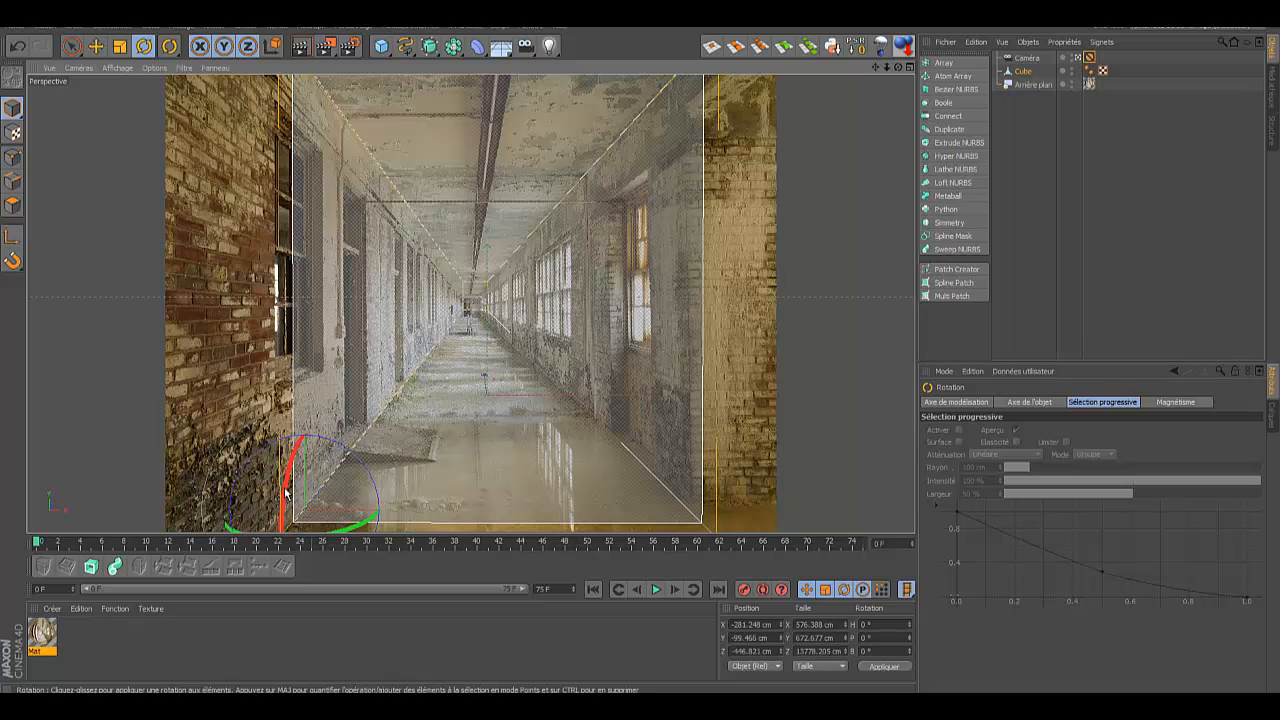
pyautogui.moveTo(284, 493); pyautogui.dragTo(286, 491)
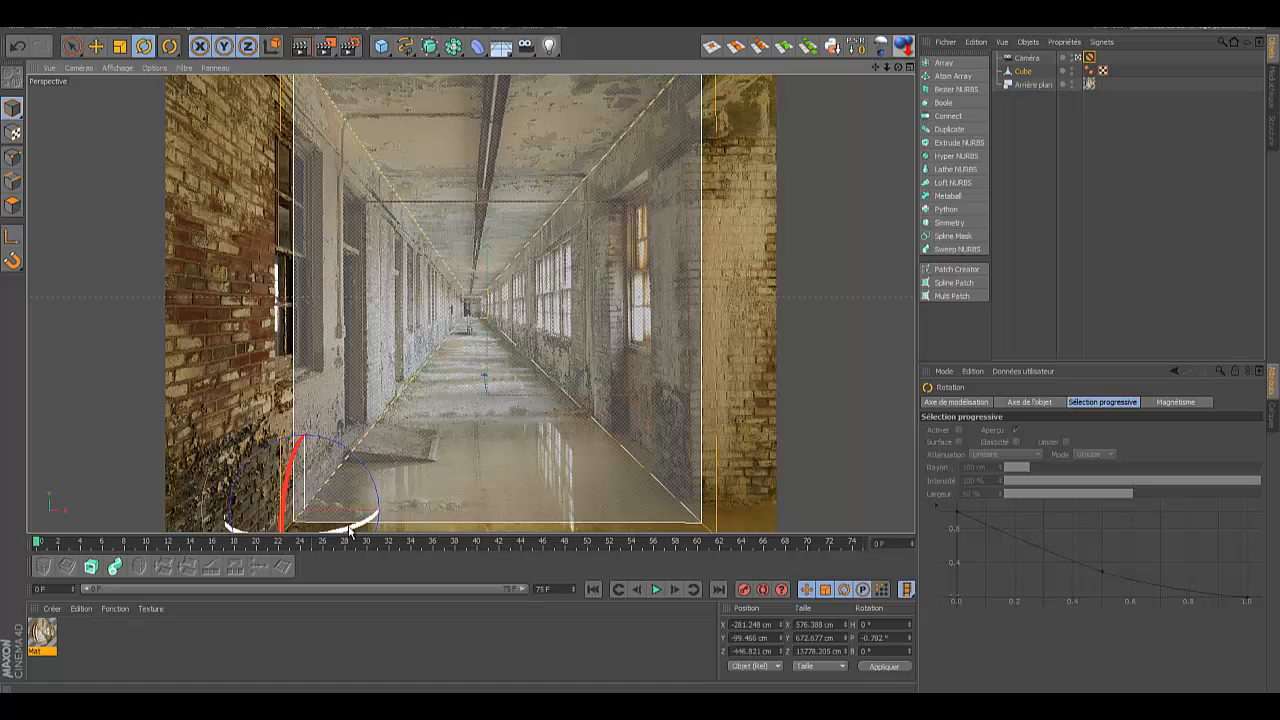
# Step: Fine-tune the cube's rotation to about 0.55° heading and -1.32° pitch so its edges follow the corridor lines
pyautogui.moveTo(349, 530); pyautogui.dragTo(350, 530)
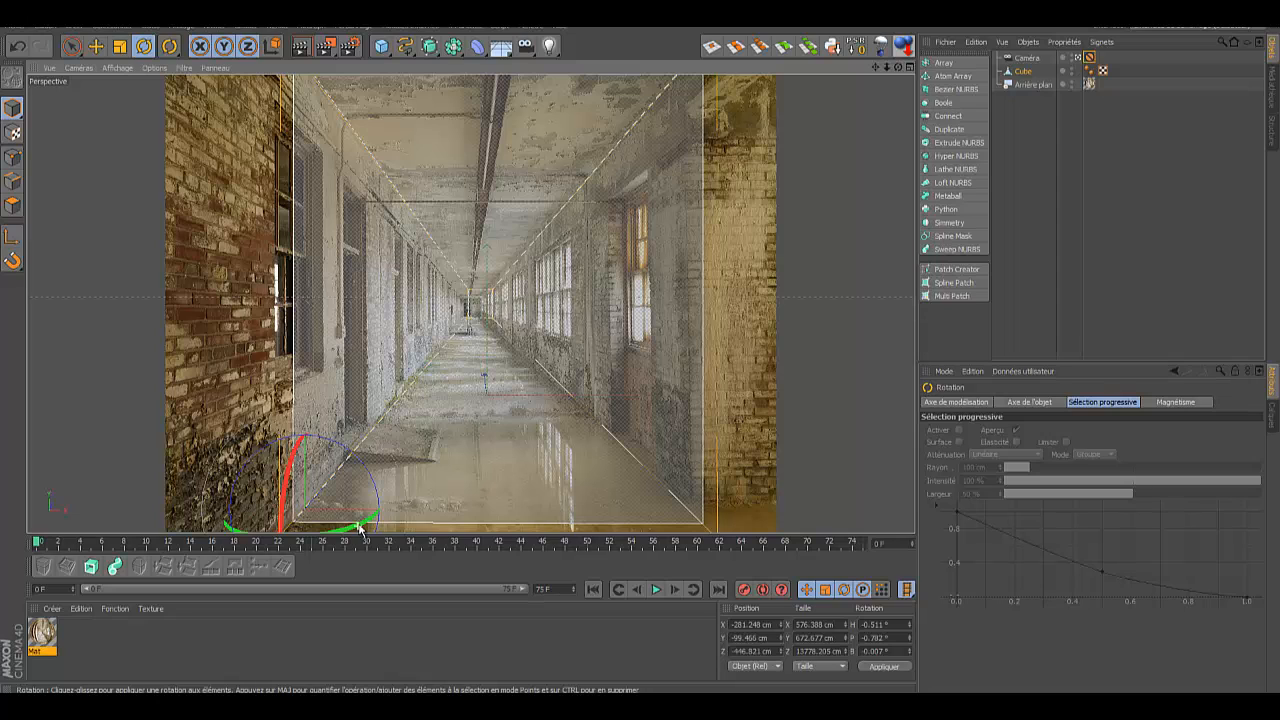
pyautogui.moveTo(365, 523); pyautogui.dragTo(363, 524)
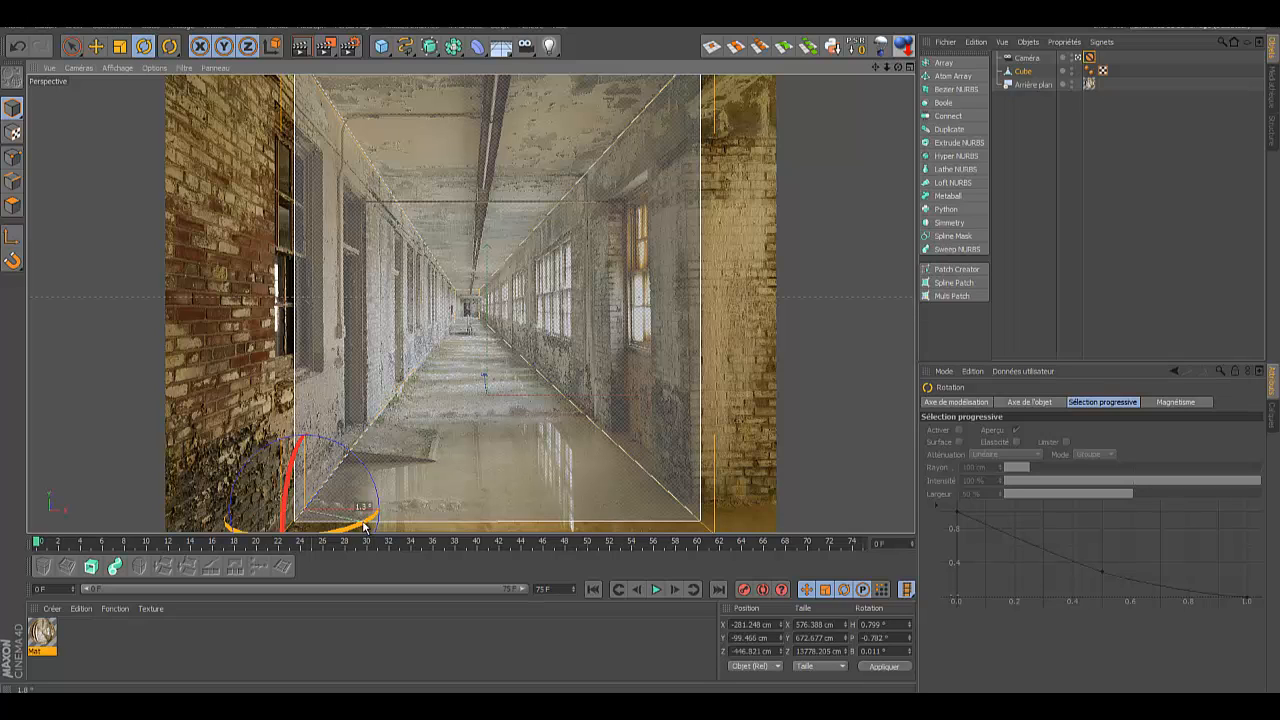
pyautogui.moveTo(363, 524); pyautogui.dragTo(360, 524)
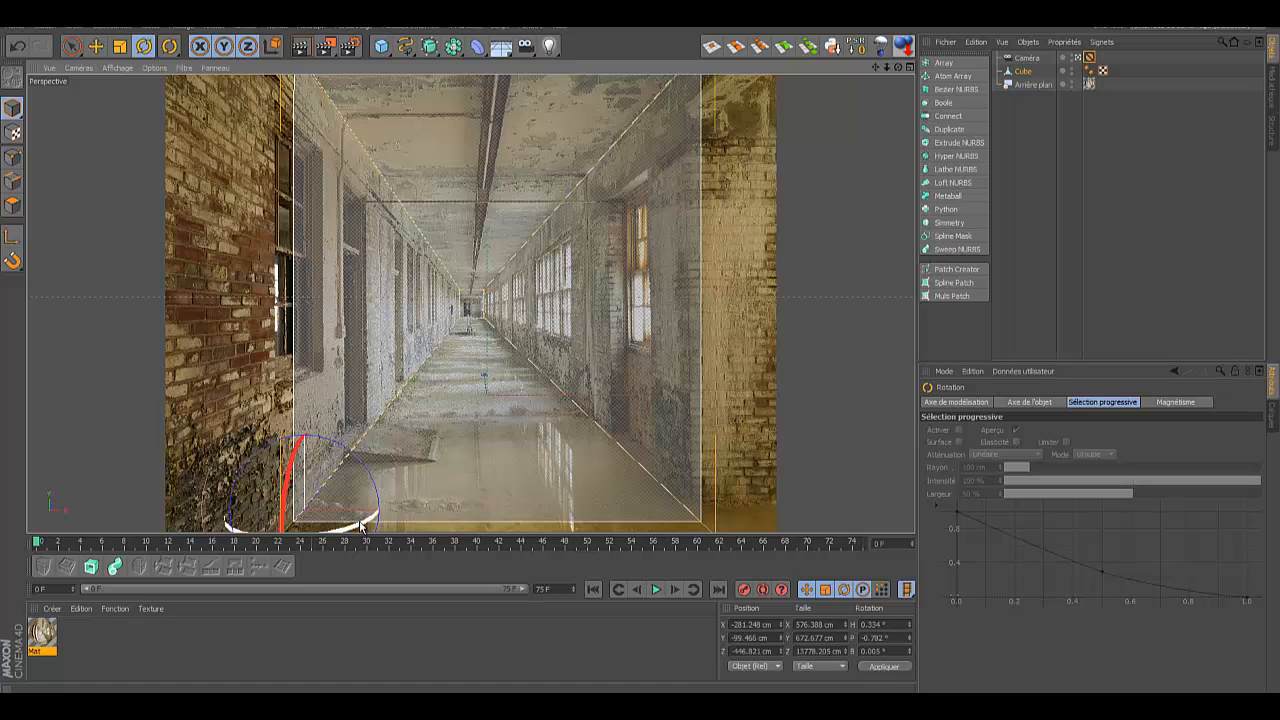
pyautogui.click(17, 50)
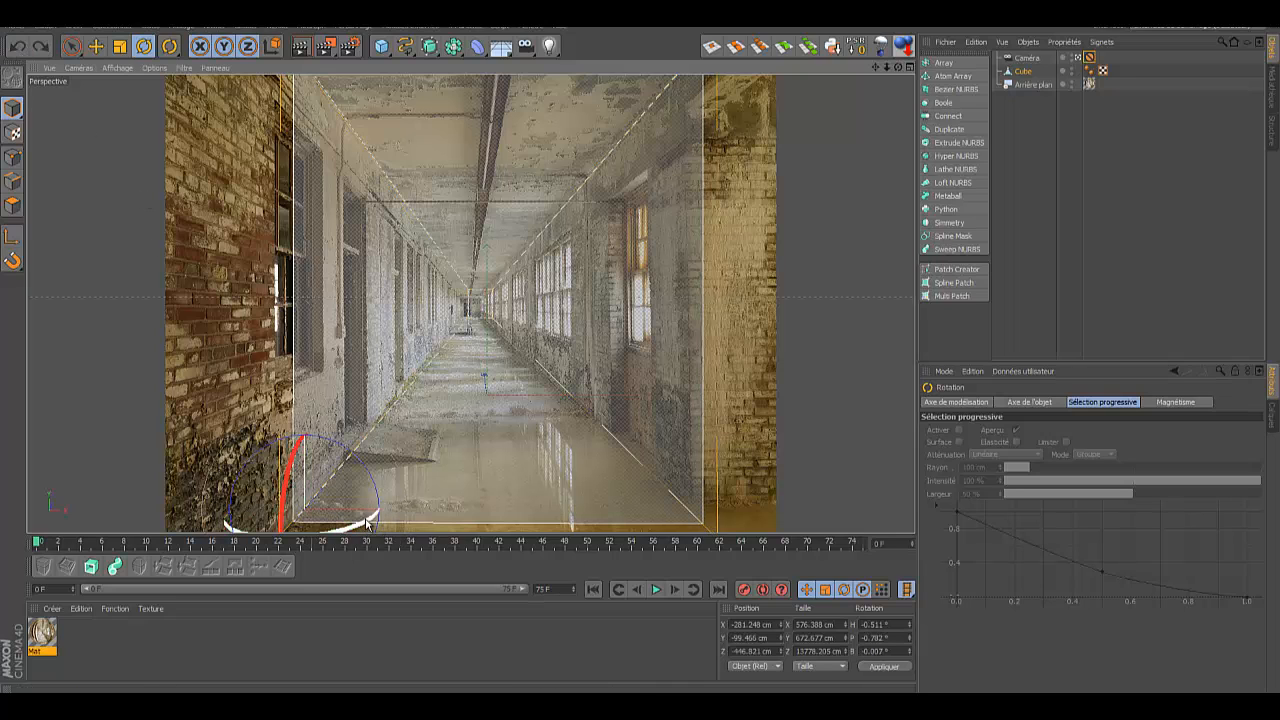
pyautogui.moveTo(370, 522); pyautogui.dragTo(365, 525)
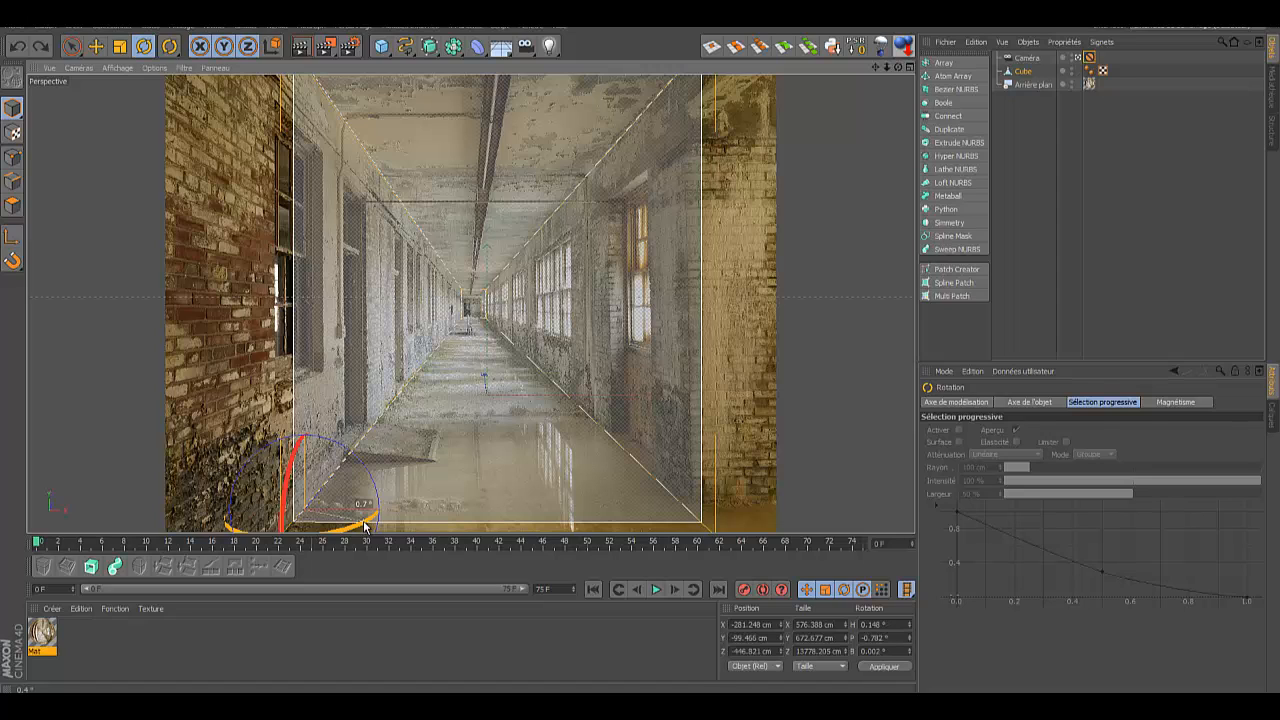
pyautogui.moveTo(365, 524); pyautogui.dragTo(365, 524)
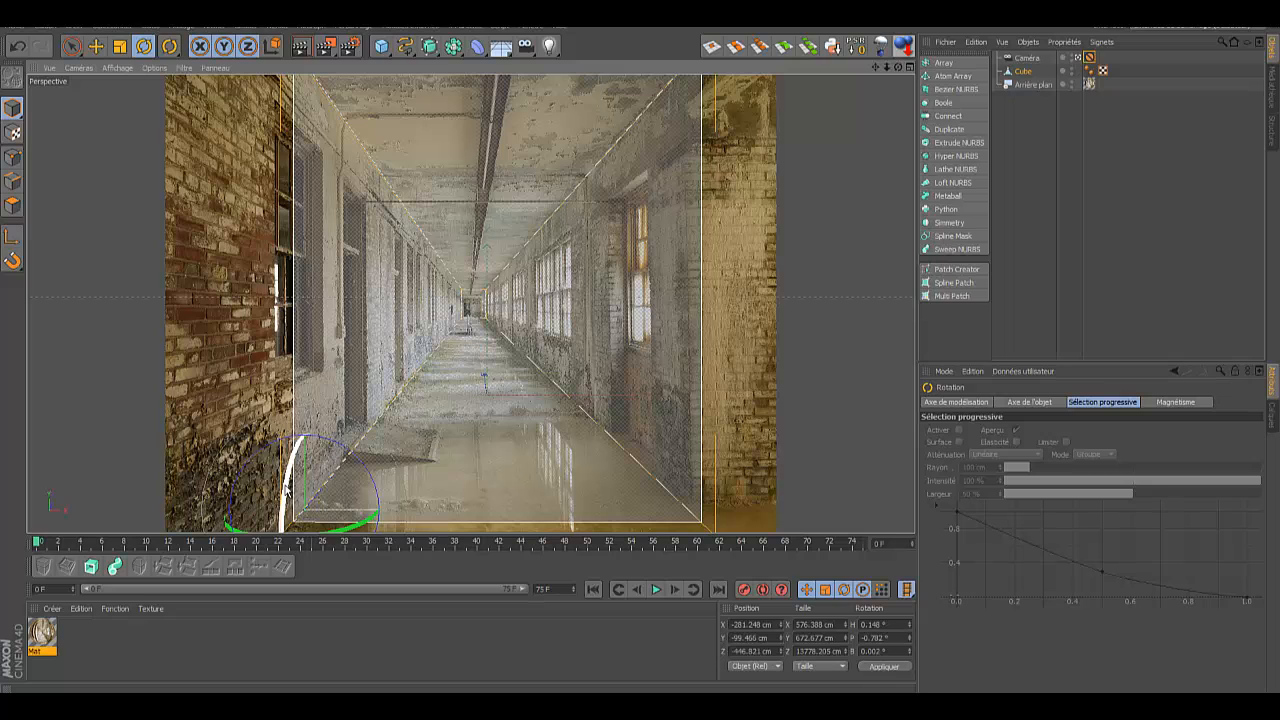
pyautogui.moveTo(286, 488); pyautogui.dragTo(286, 489)
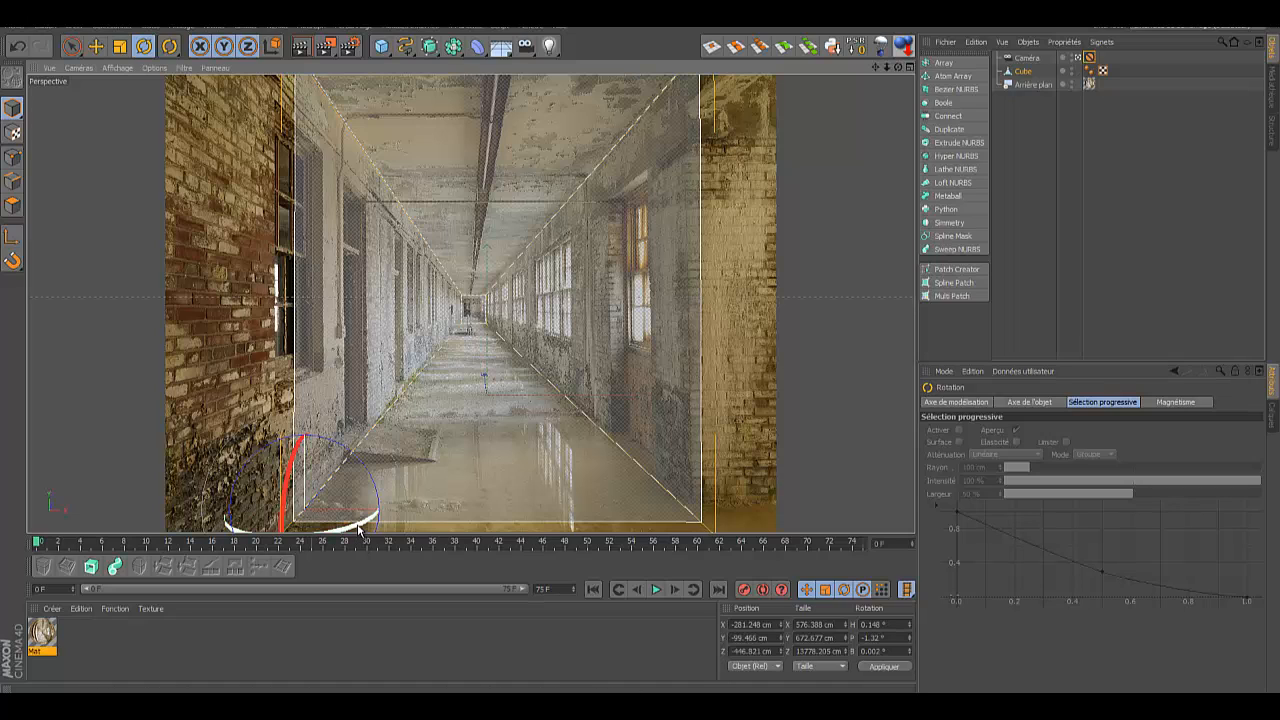
pyautogui.moveTo(360, 527); pyautogui.dragTo(360, 530)
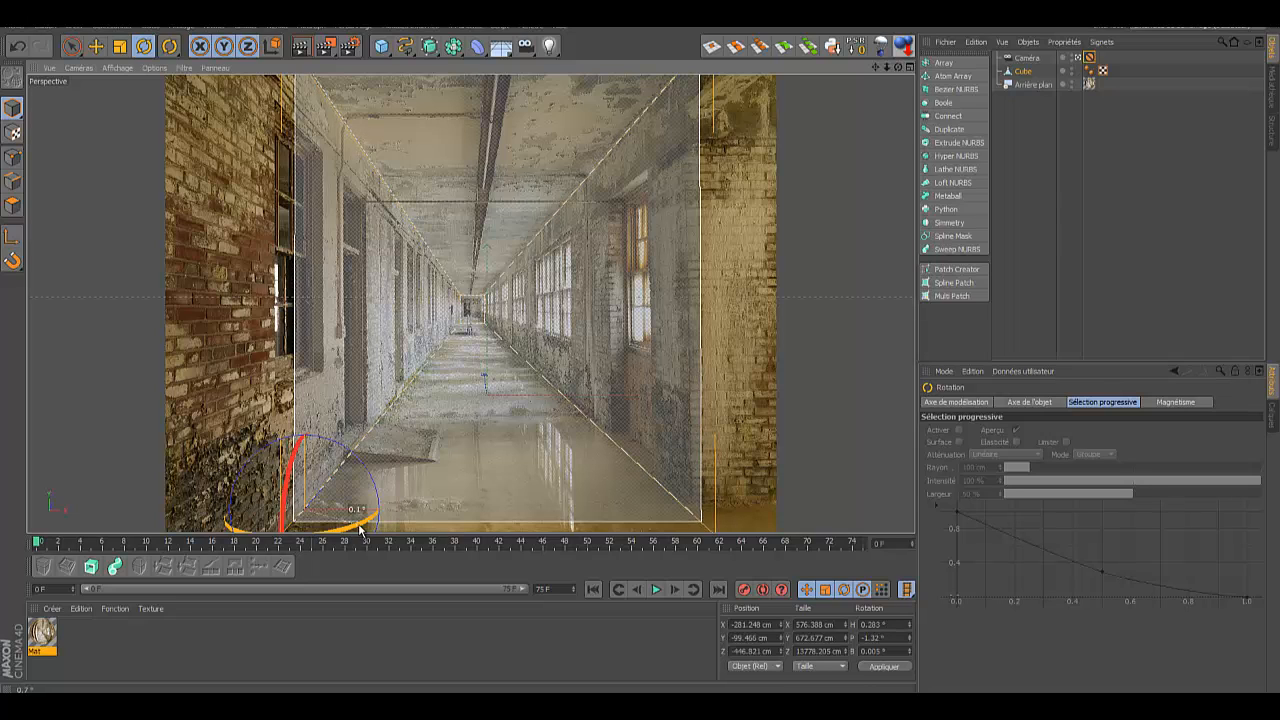
pyautogui.moveTo(360, 529); pyautogui.dragTo(362, 528)
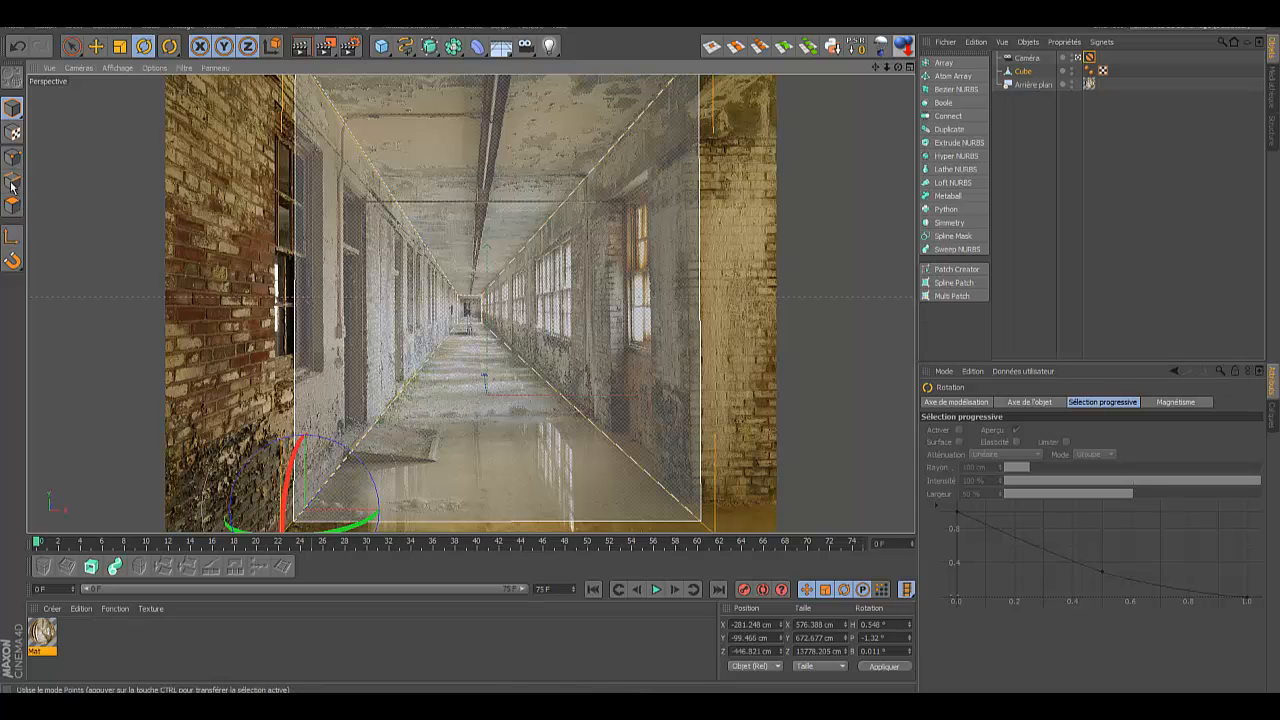
# Step: Widen the cube to about 589 cm and move it along its own depth axis toward the camera to about Z -1,333 cm
pyautogui.click(119, 46)
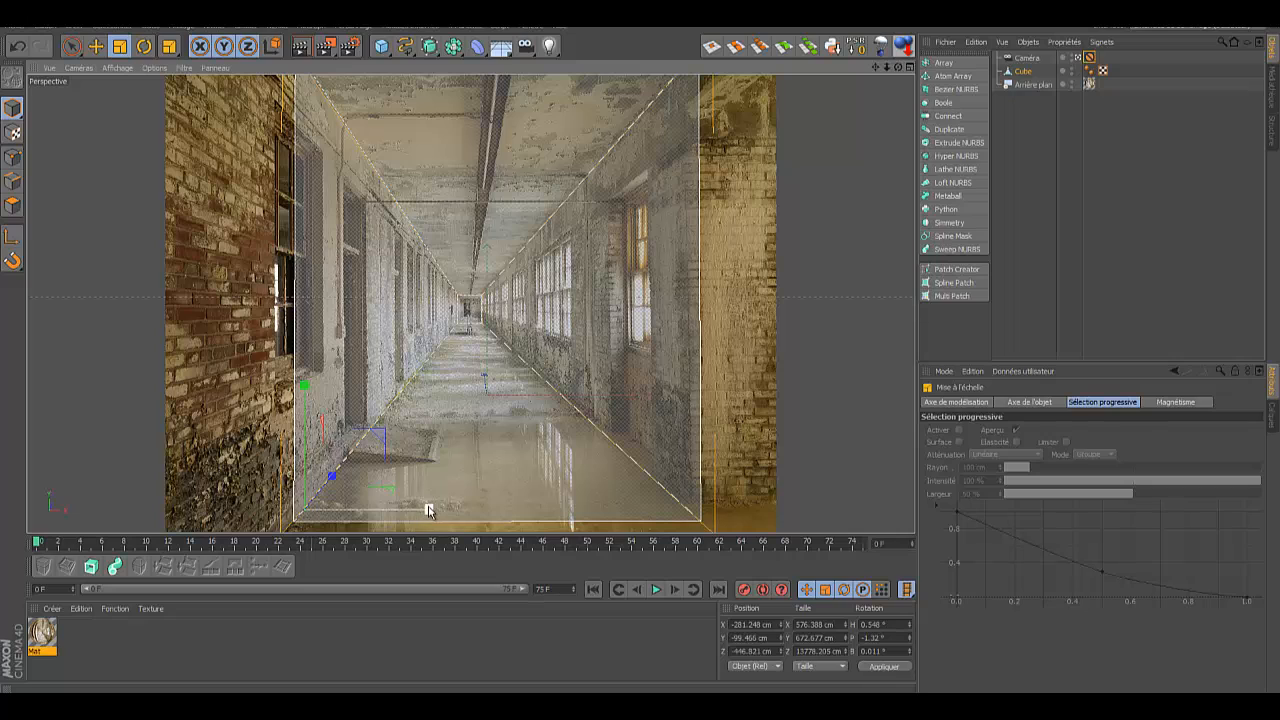
pyautogui.moveTo(427, 511); pyautogui.dragTo(431, 511)
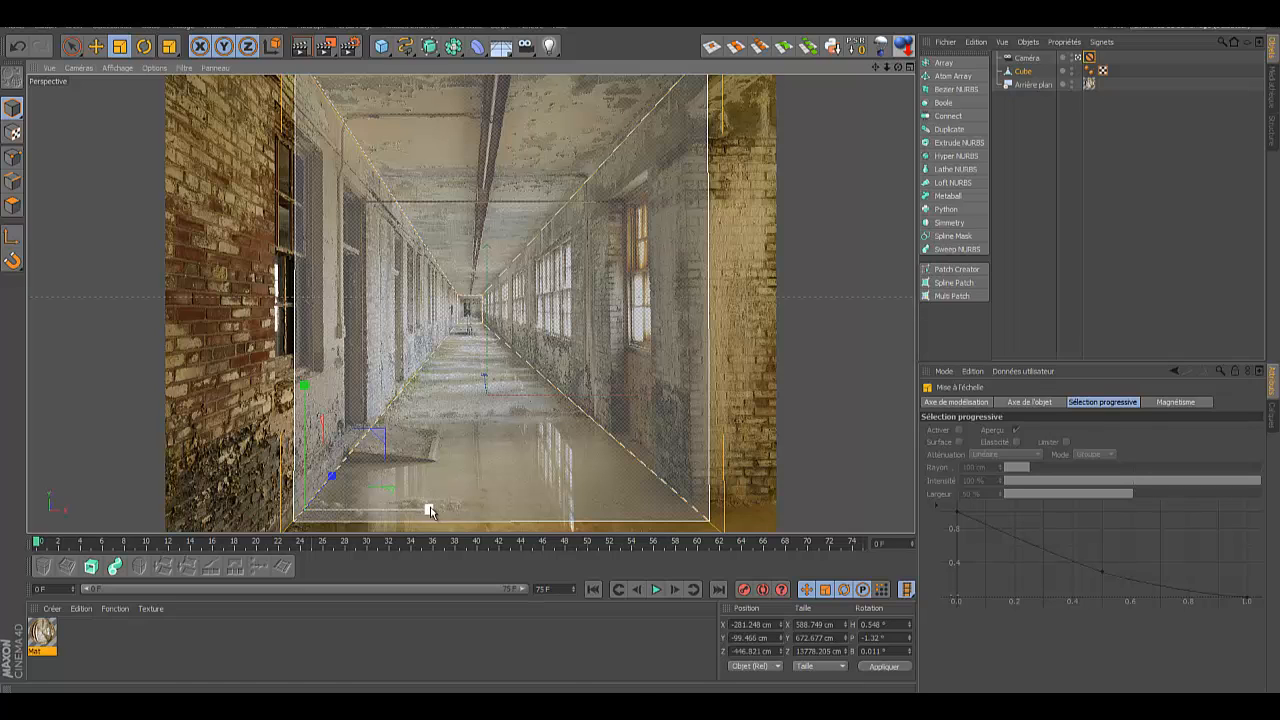
pyautogui.click(909, 68)
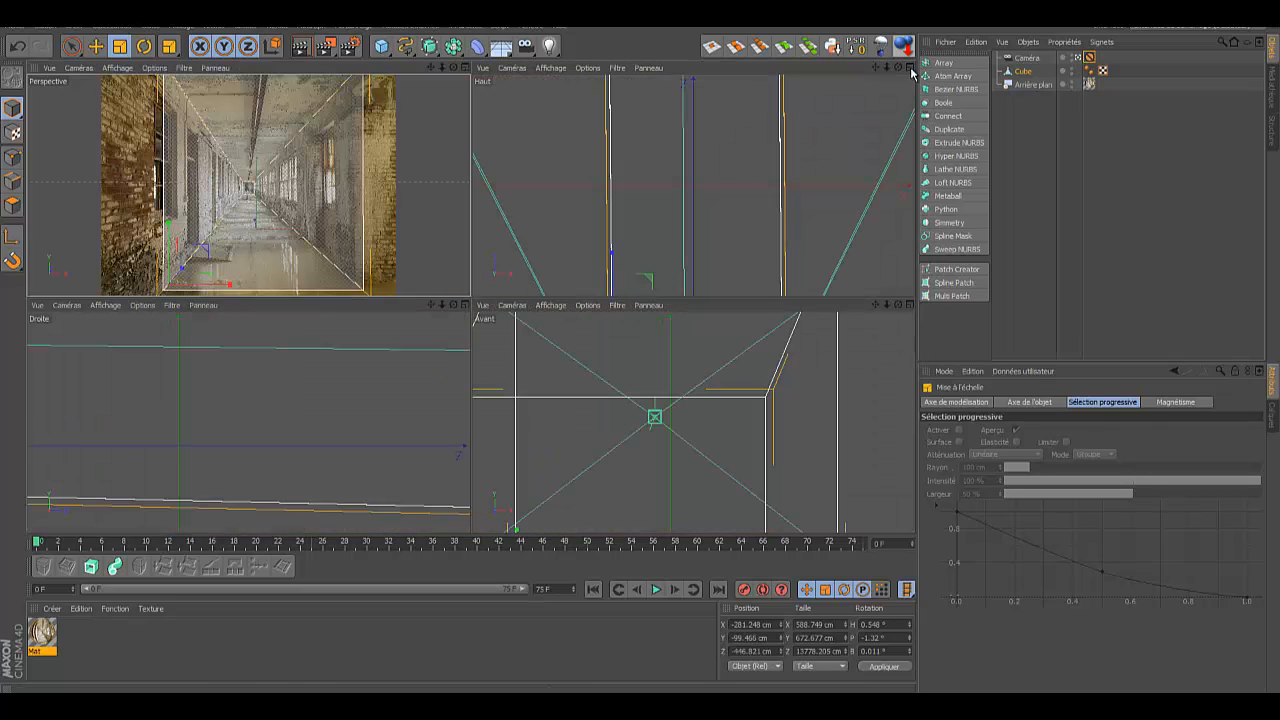
pyautogui.moveTo(887, 68); pyautogui.dragTo(645, 304)
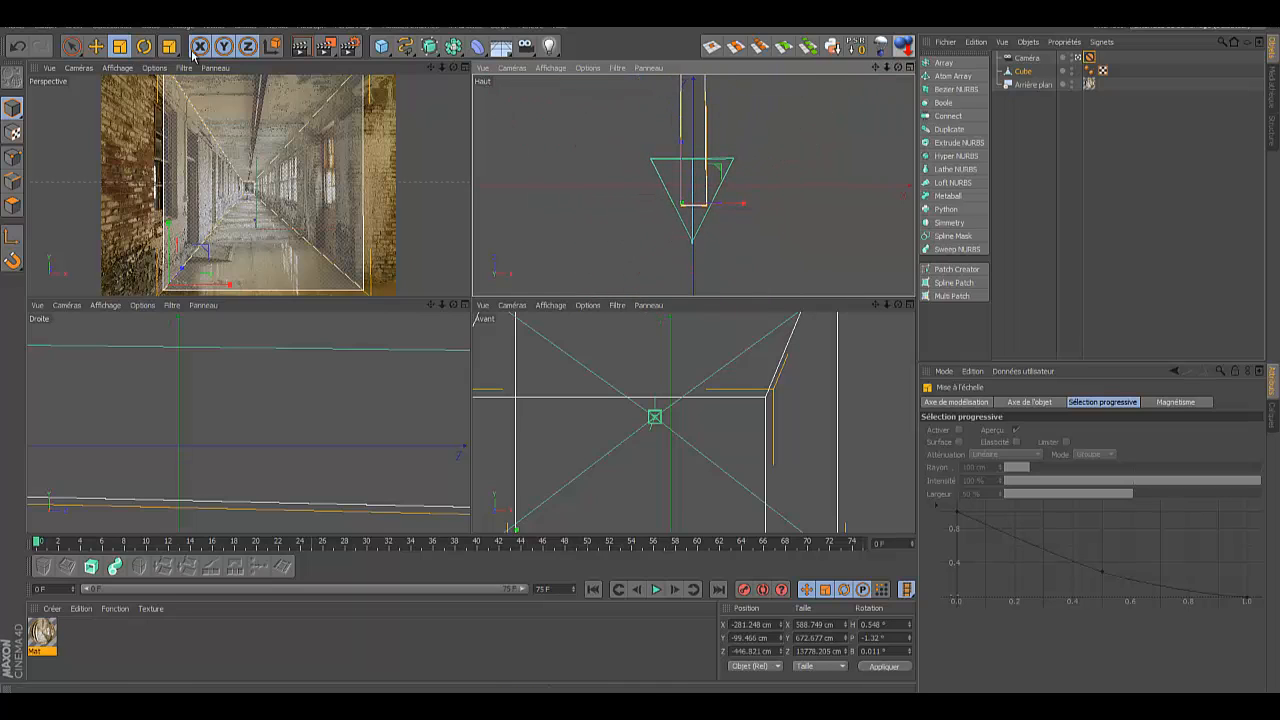
pyautogui.click(97, 46)
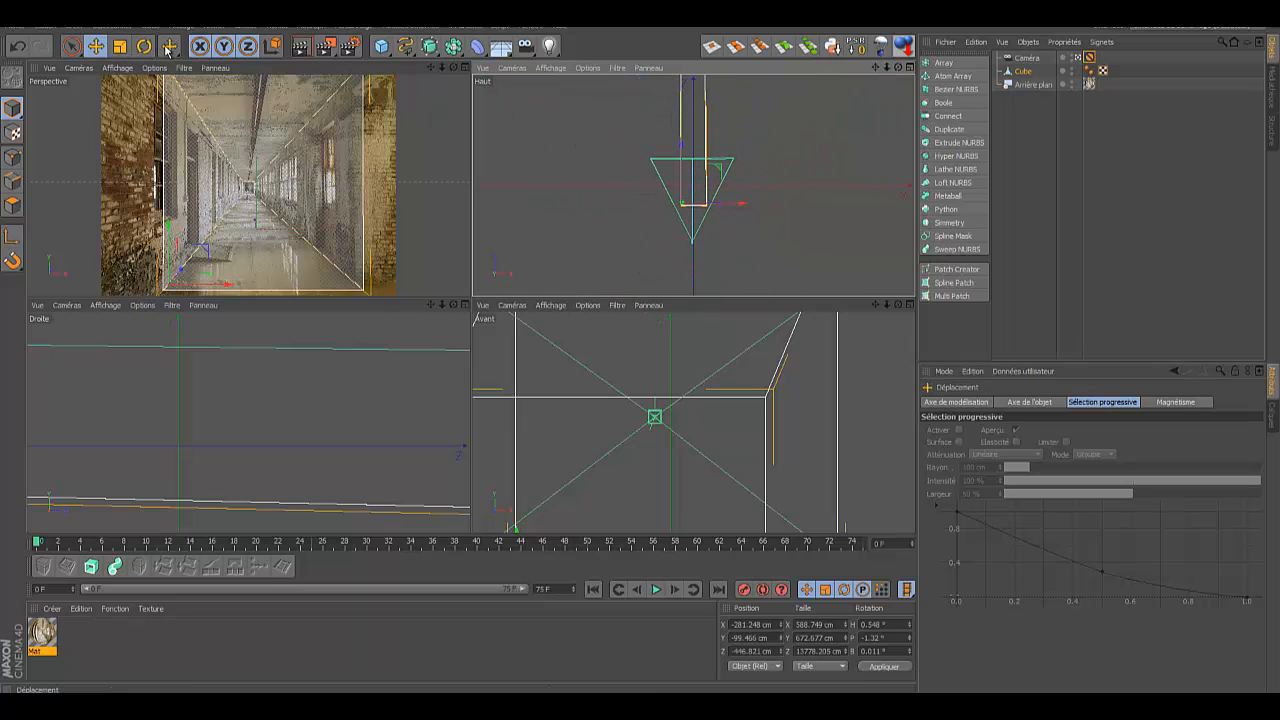
pyautogui.click(270, 47)
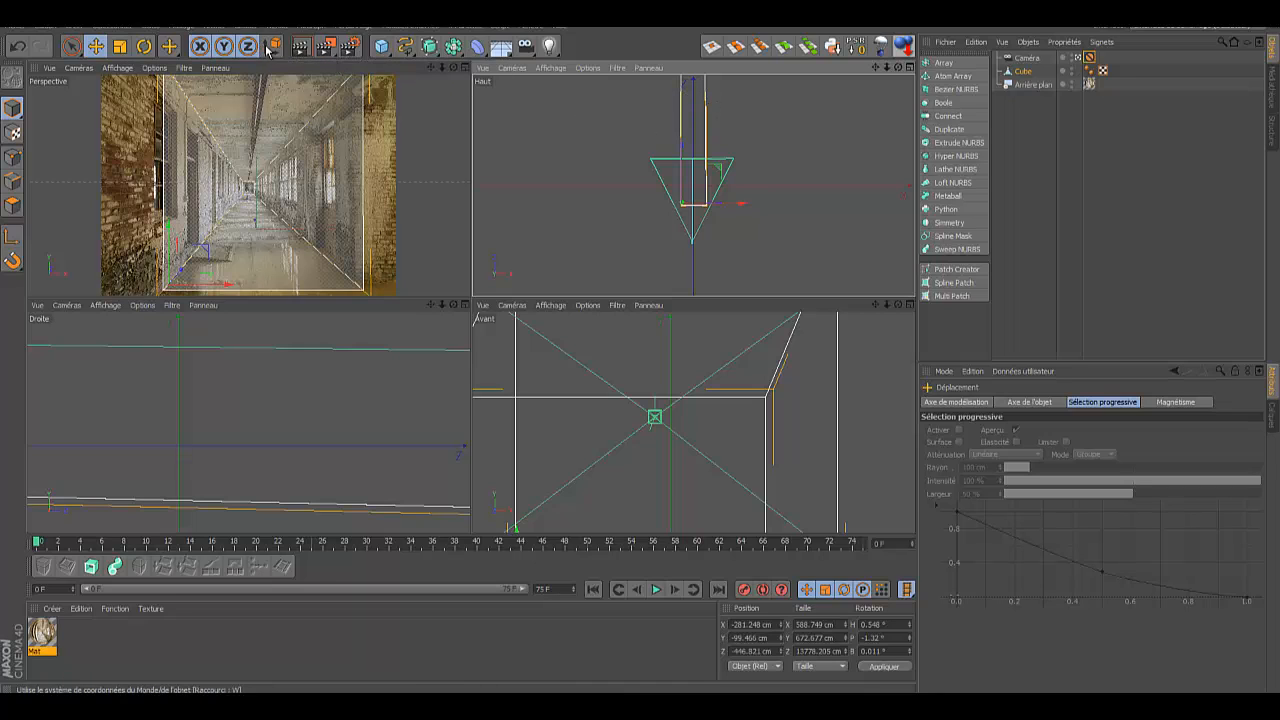
pyautogui.click(274, 47)
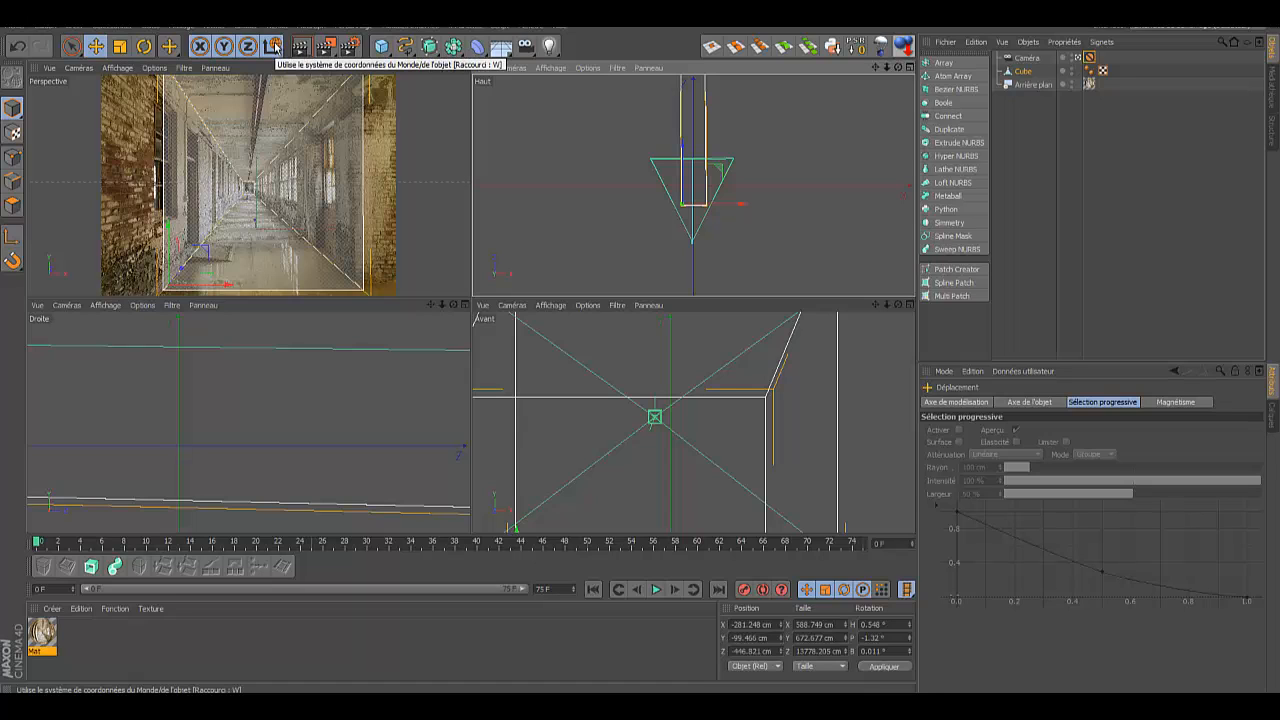
pyautogui.click(274, 47)
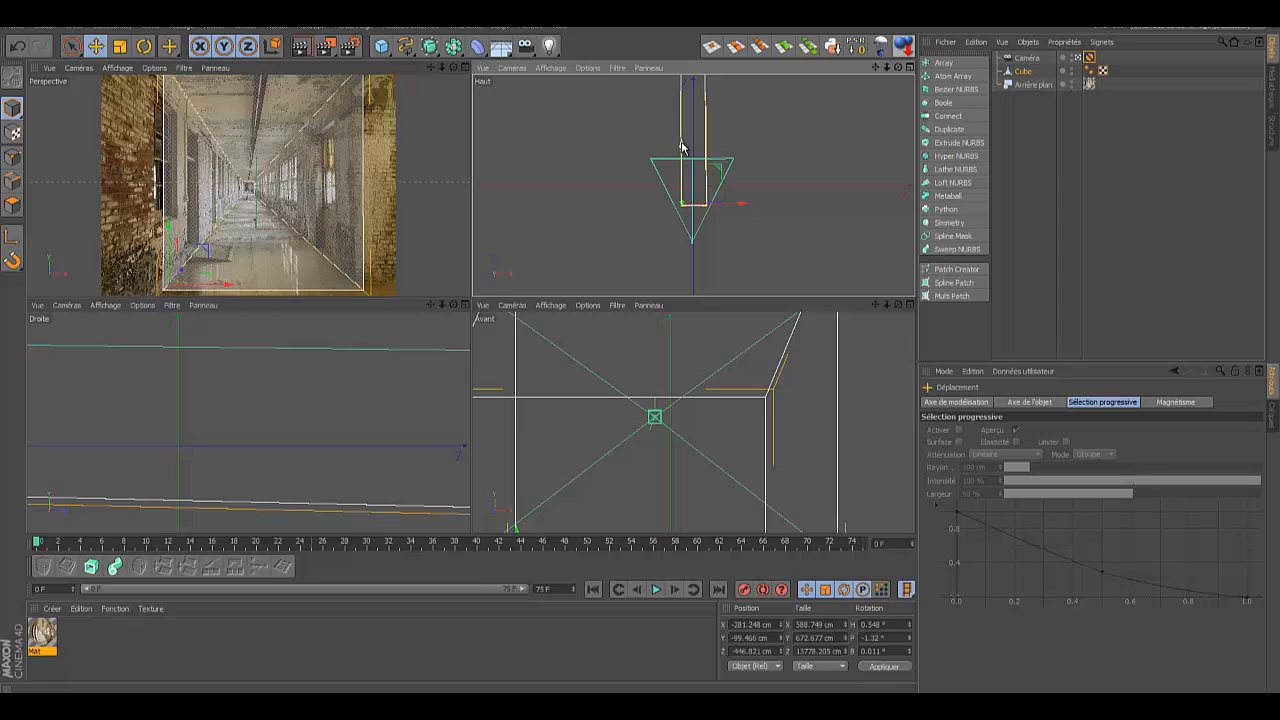
pyautogui.moveTo(680, 147); pyautogui.dragTo(690, 184)
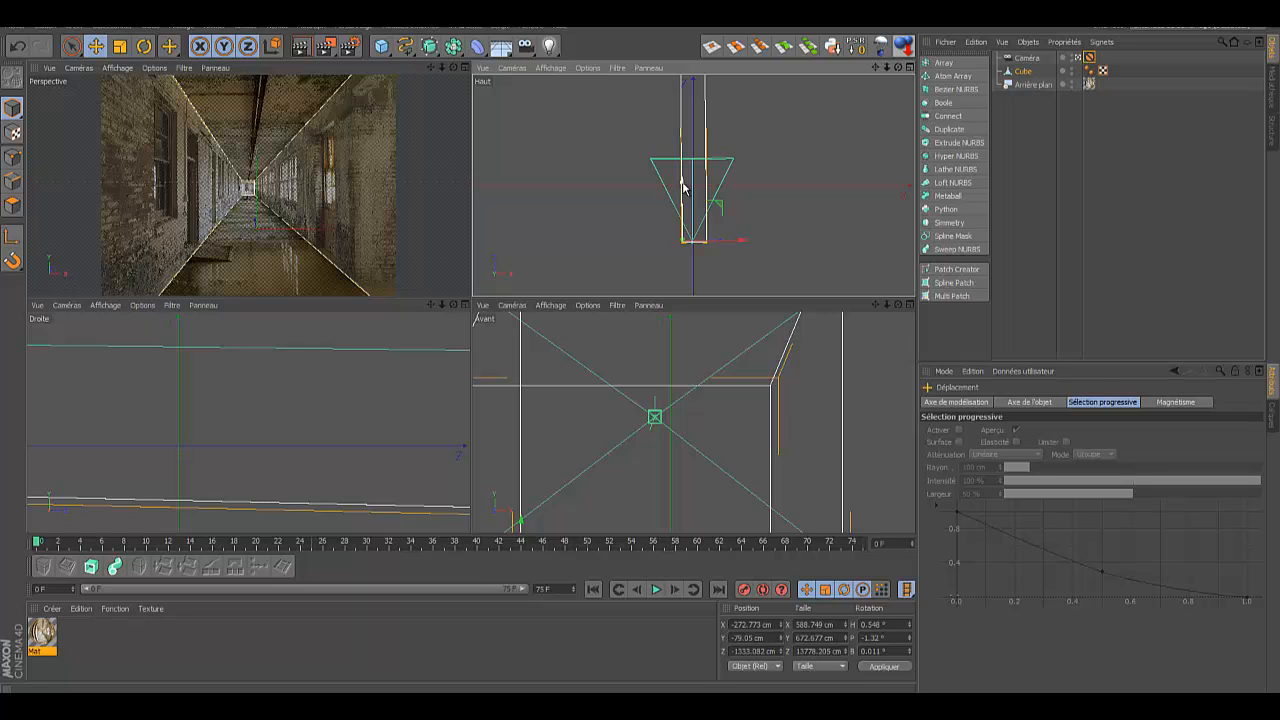
pyautogui.click(465, 67)
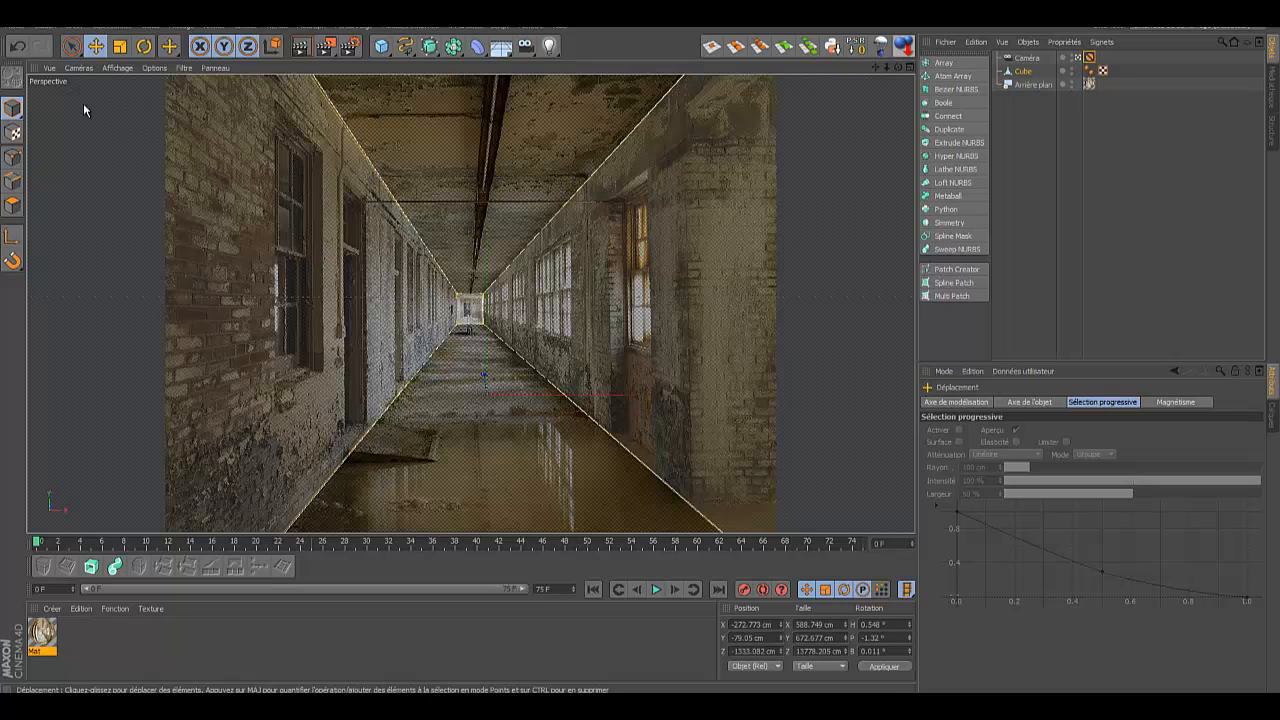
# Step: Raise the cube's long upper right edge along the world Y axis to about 692 cm
pyautogui.click(12, 181)
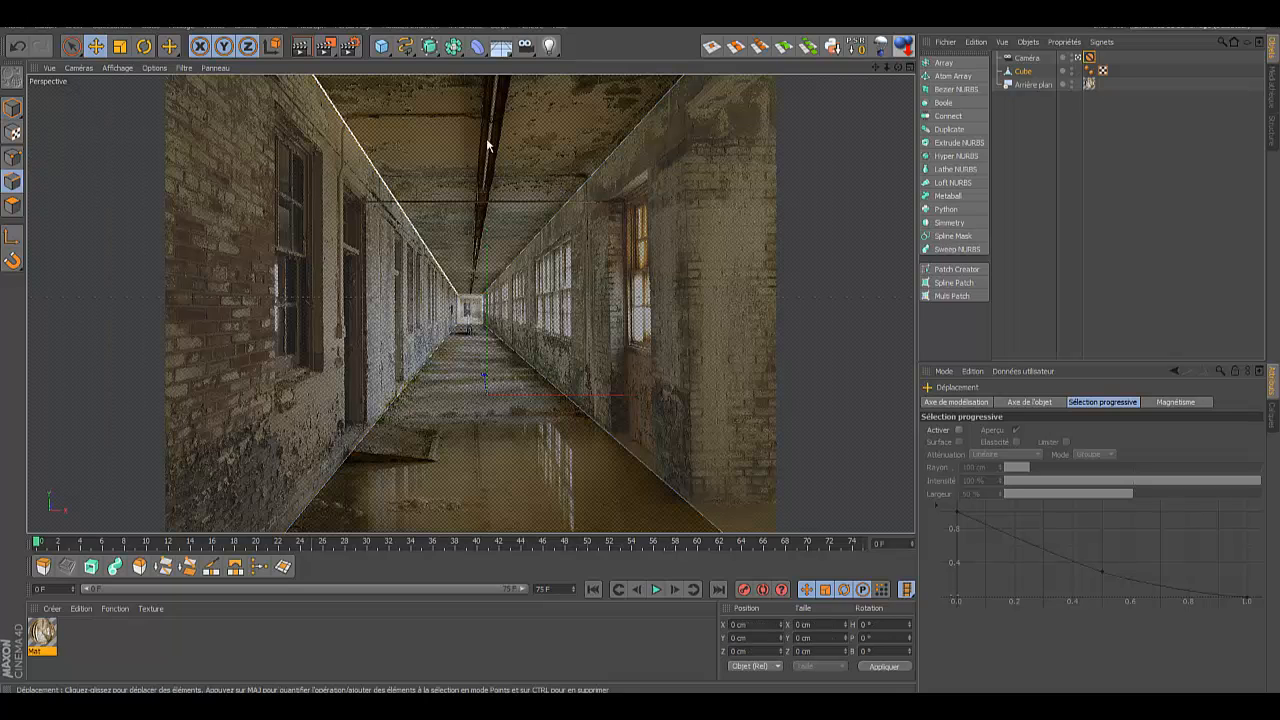
pyautogui.click(596, 168)
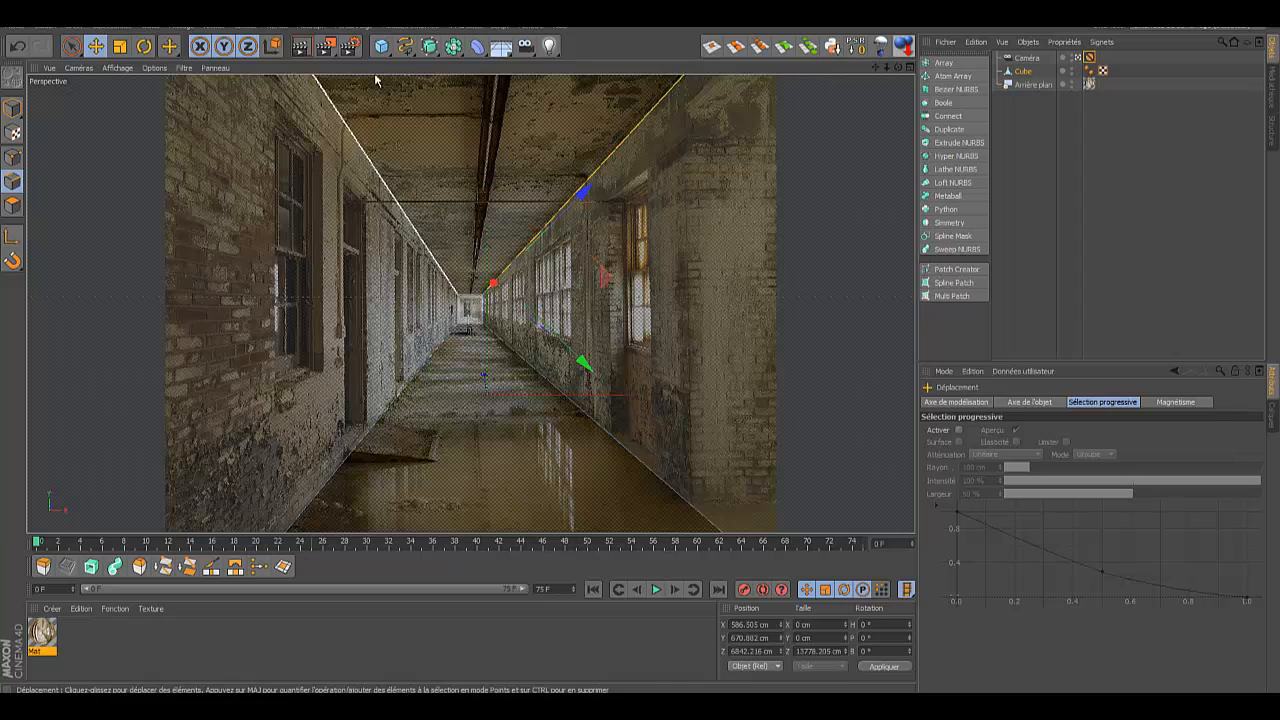
pyautogui.click(275, 47)
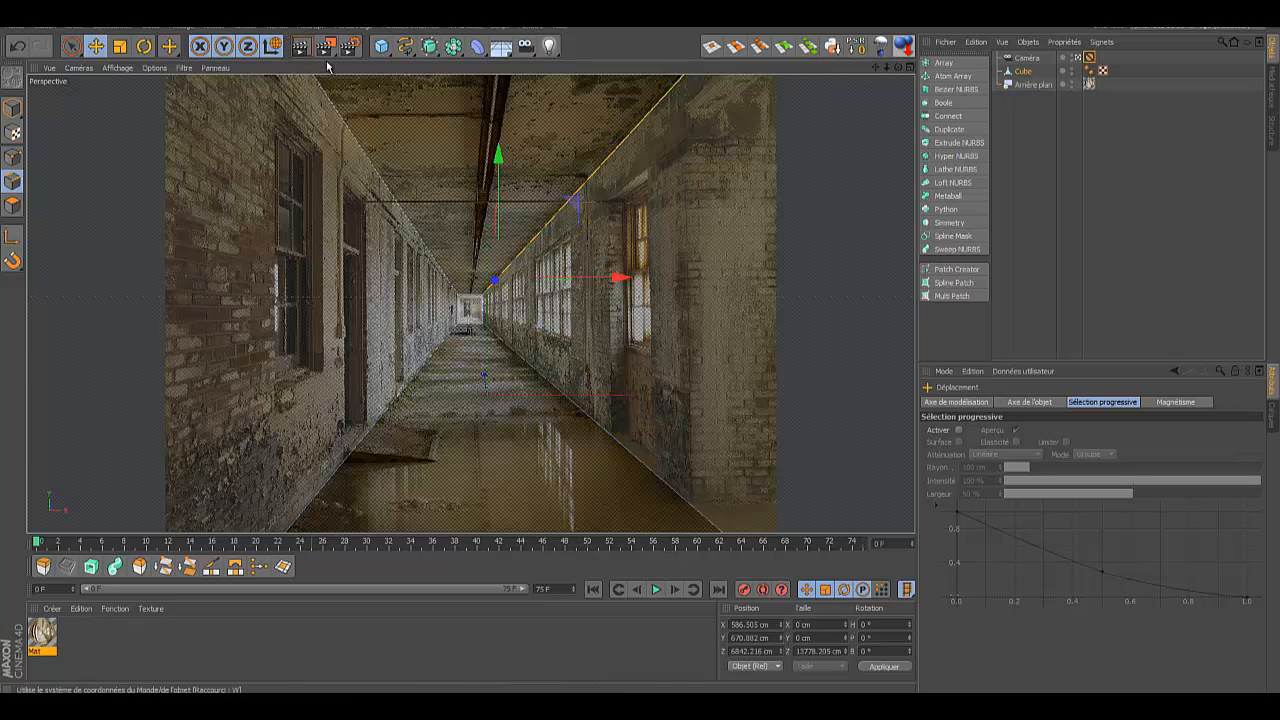
pyautogui.moveTo(499, 160); pyautogui.dragTo(497, 158)
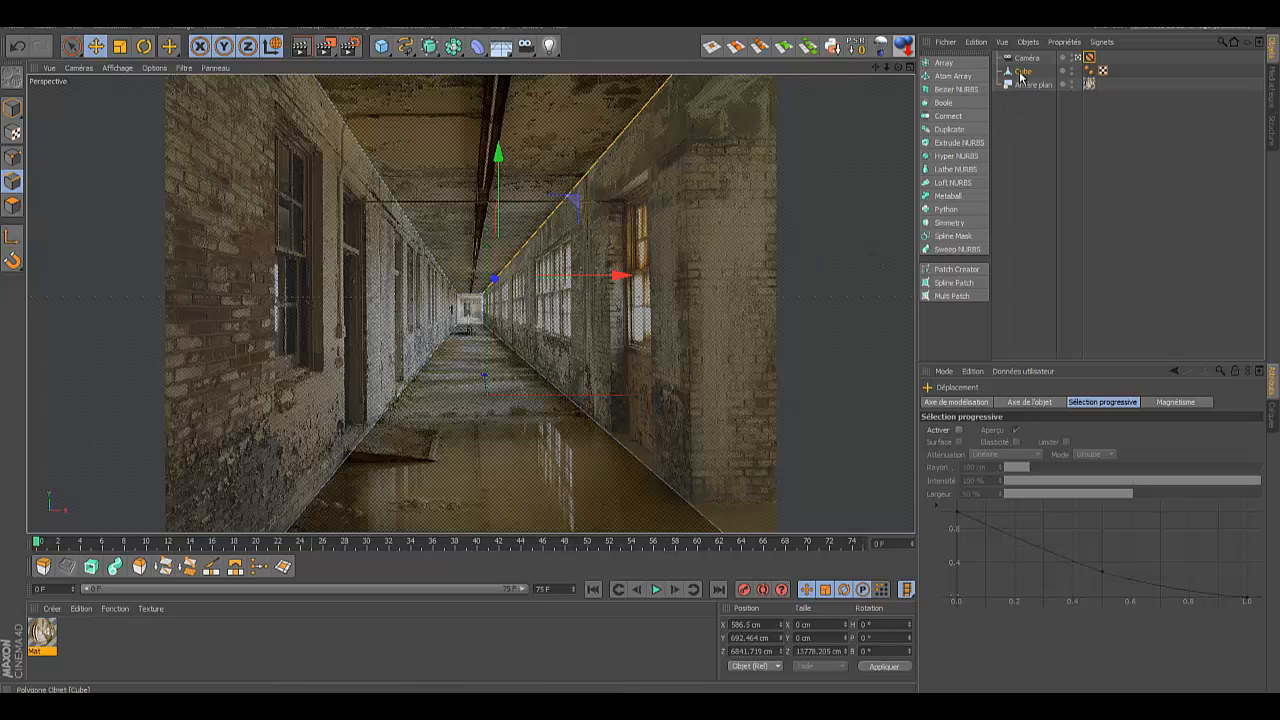
# Step: Use the Knife in polygon mode, not limited to the selection, to cut the right wall vertically on both sides of the nearest window
pyautogui.click(10, 203)
pyautogui.click(211, 567)
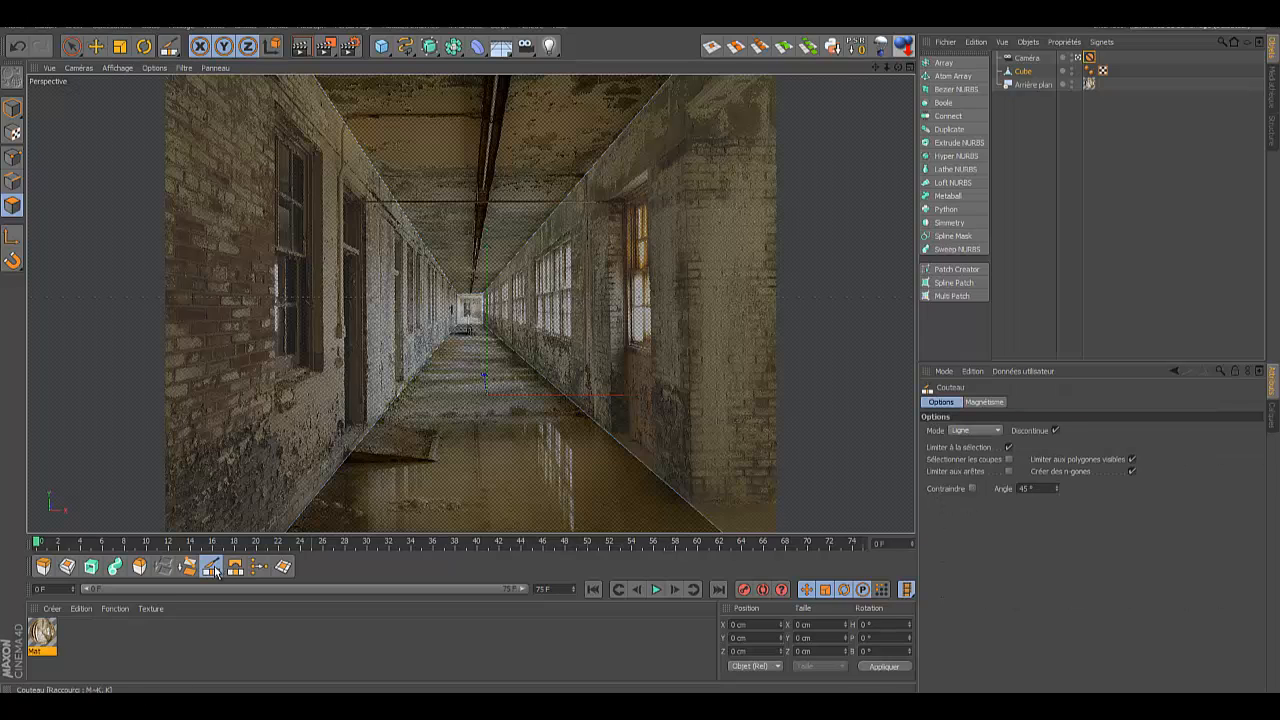
pyautogui.click(1009, 448)
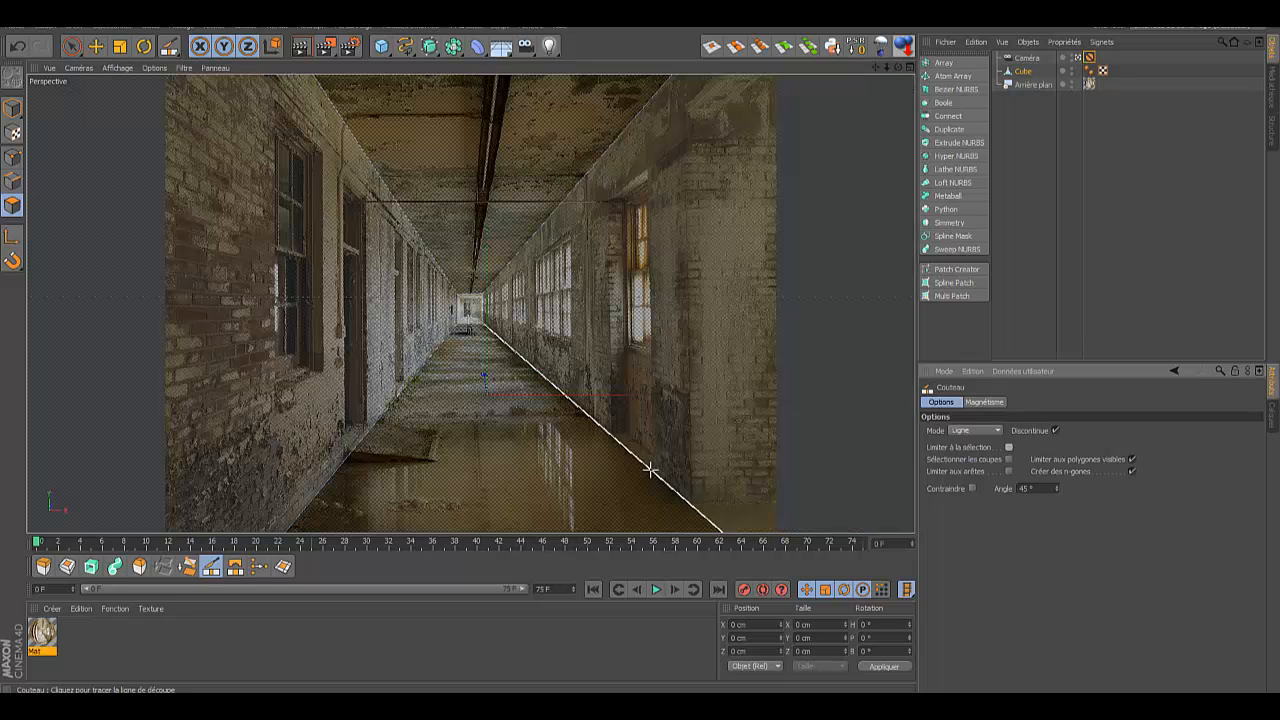
pyautogui.moveTo(650, 470)
pyautogui.mouseDown()
pyautogui.moveTo(651, 240)
pyautogui.moveTo(634, 80)
pyautogui.moveTo(661, 100)
pyautogui.moveTo(648, 94)
pyautogui.mouseUp()
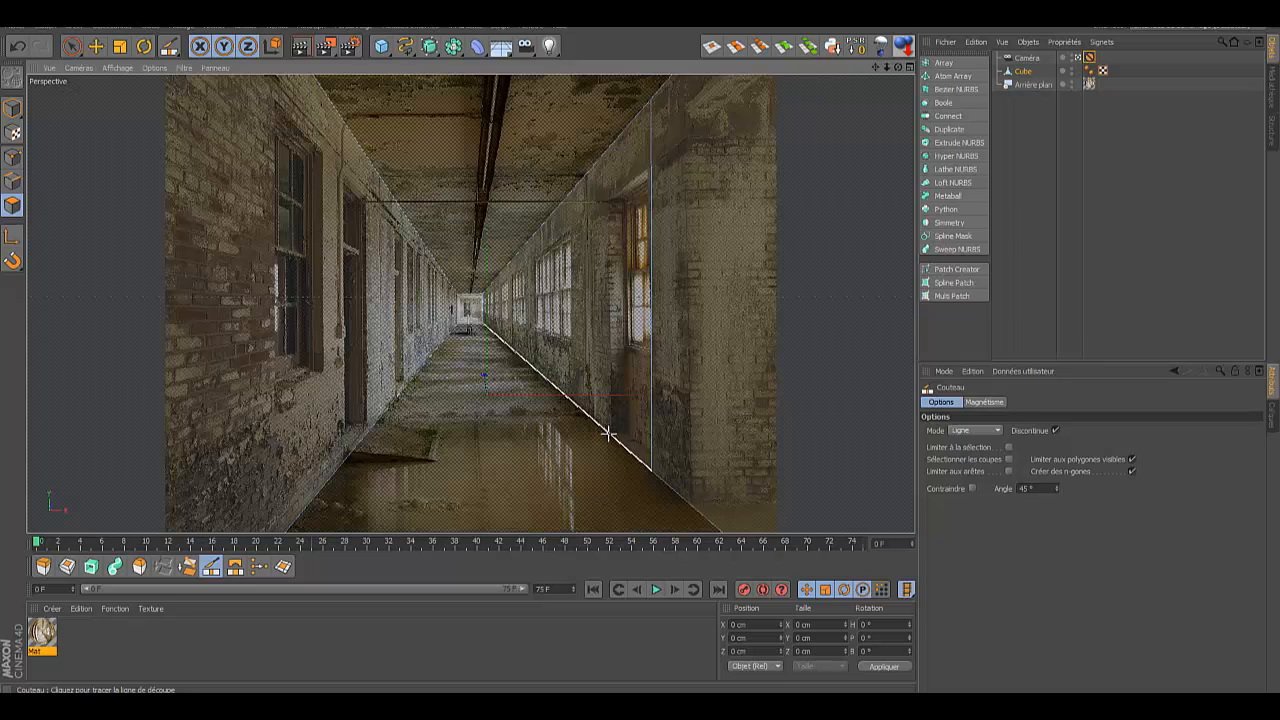
pyautogui.moveTo(610, 434); pyautogui.dragTo(611, 150)
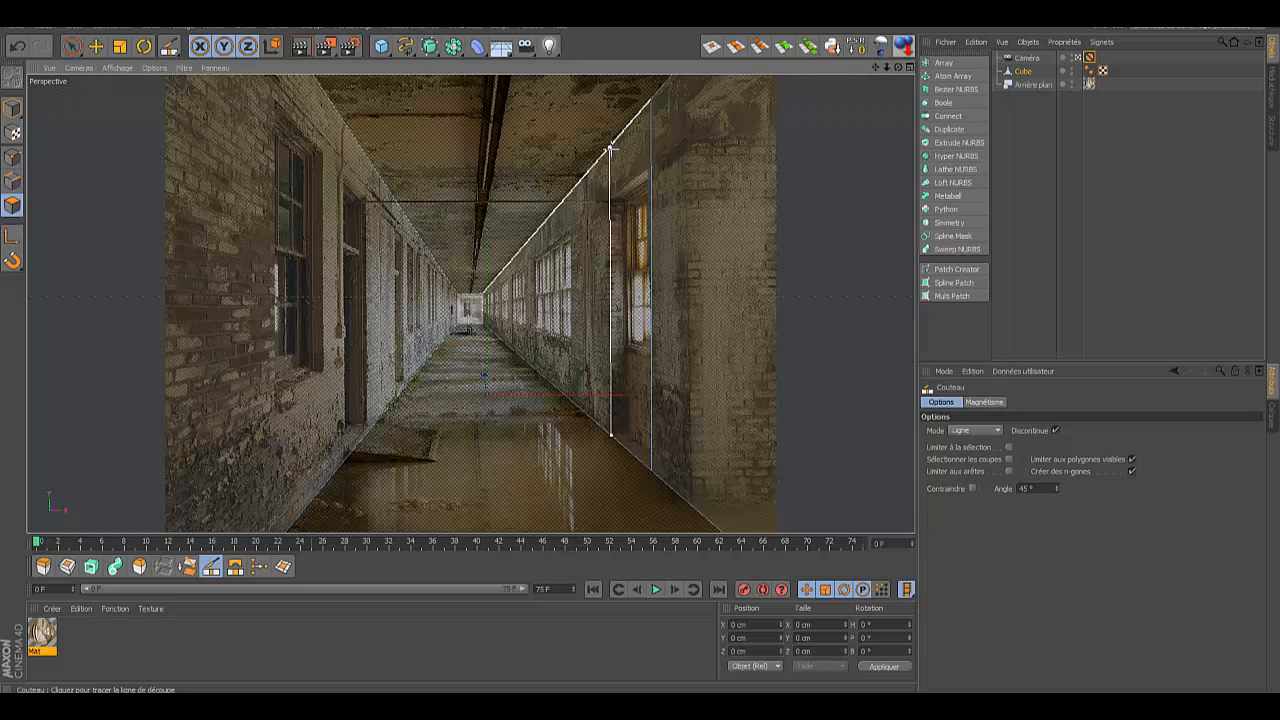
pyautogui.moveTo(610, 148); pyautogui.dragTo(610, 150)
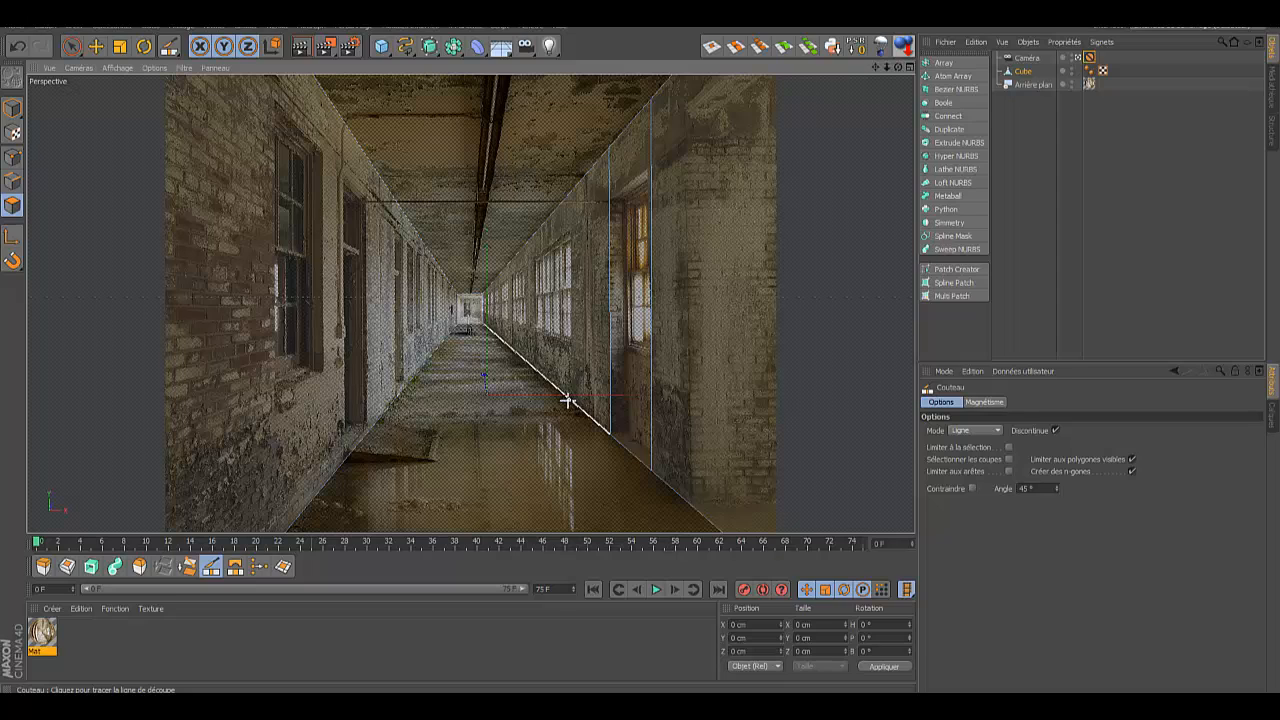
# Step: Cut the right wall vertically on both sides of the second window and horizontally along that window's upper edge
pyautogui.moveTo(569, 399); pyautogui.dragTo(575, 194)
pyautogui.moveTo(535, 370); pyautogui.dragTo(534, 229)
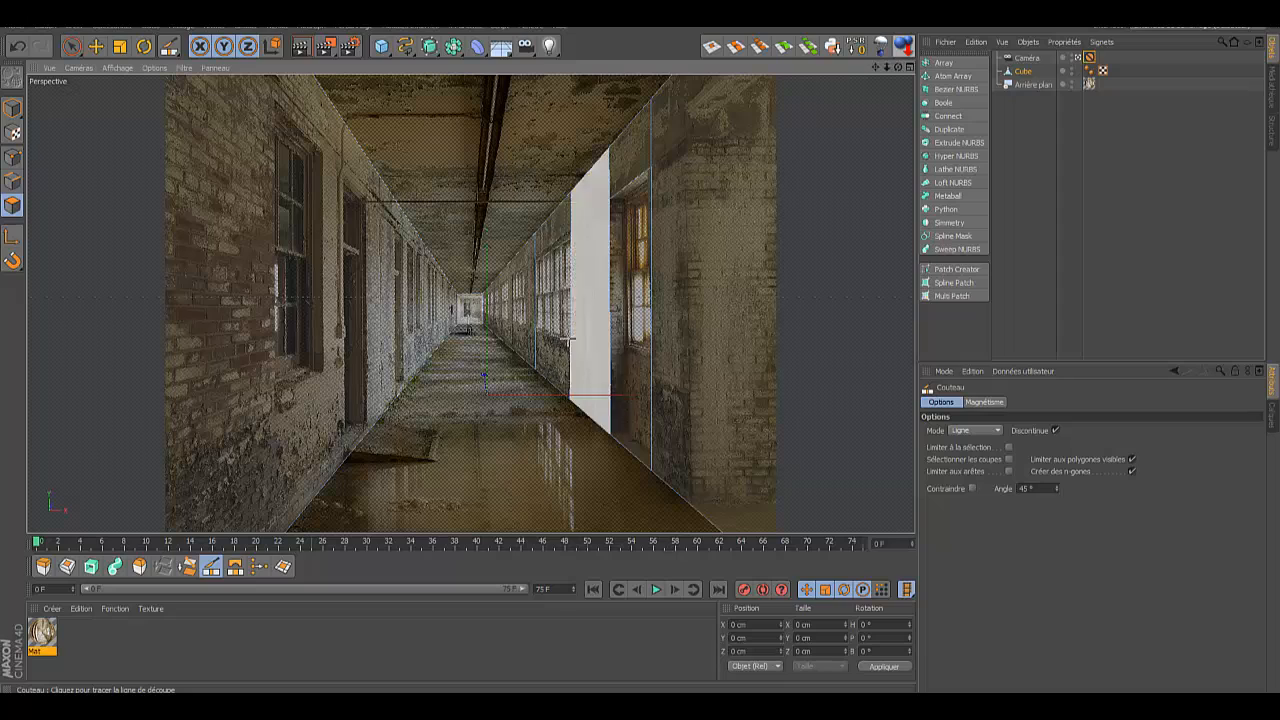
pyautogui.click(535, 258)
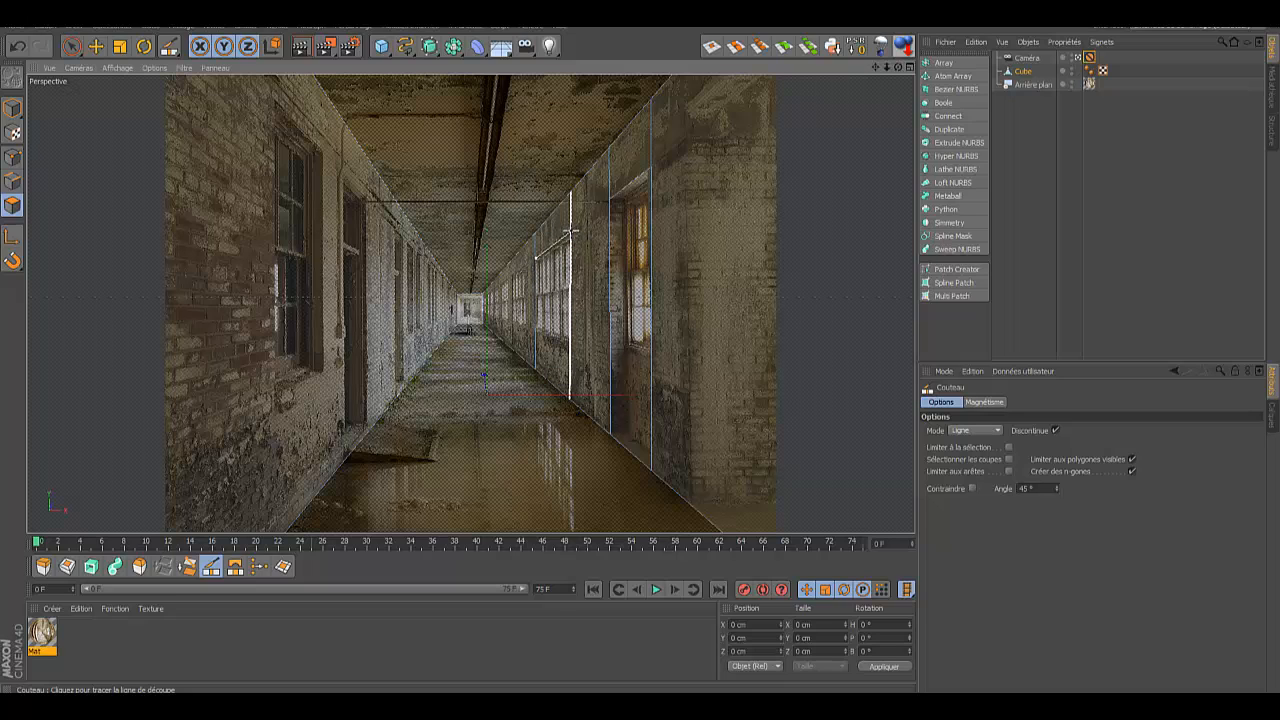
pyautogui.click(571, 233)
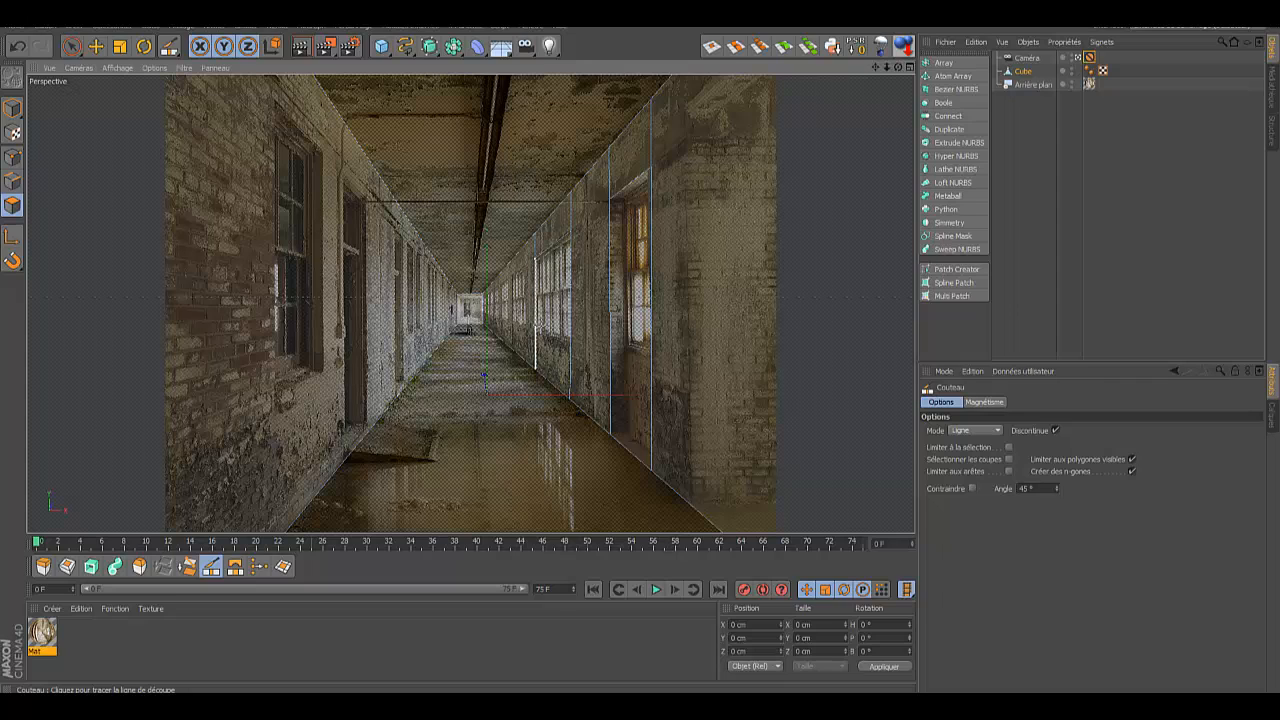
# Step: Cut the right wall horizontally along the second window's lower edge
pyautogui.click(535, 328)
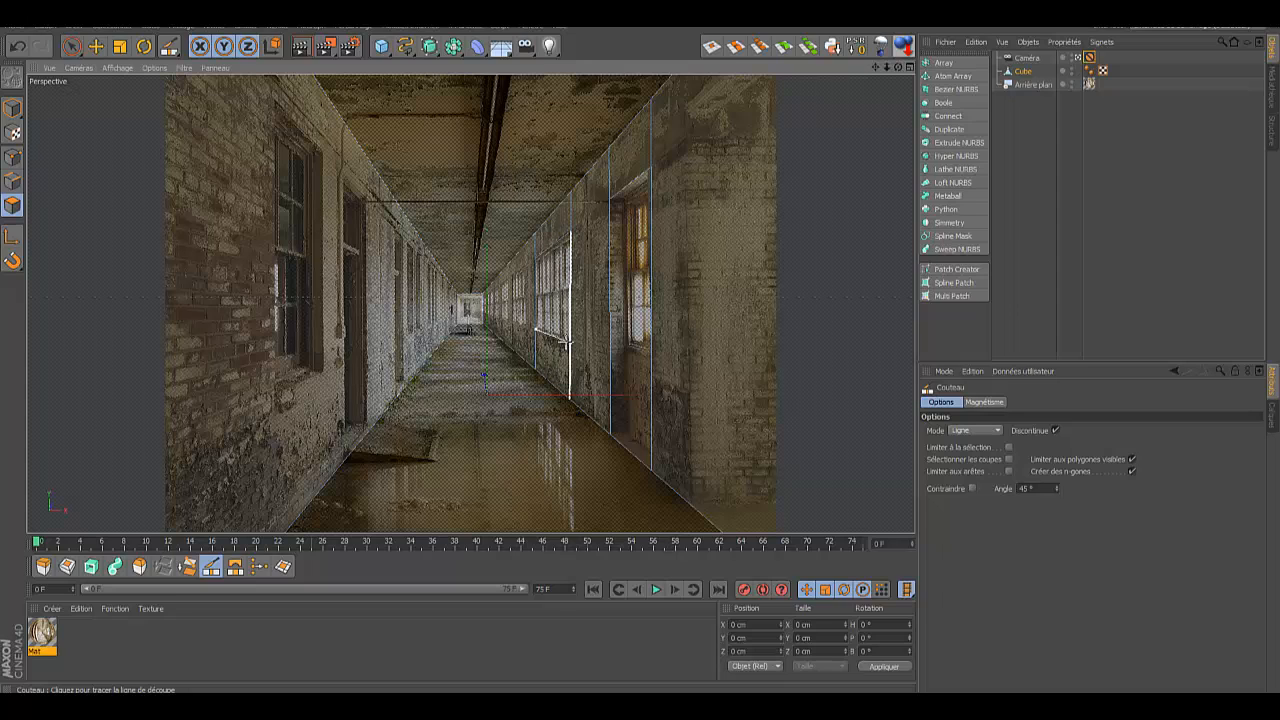
pyautogui.click(569, 343)
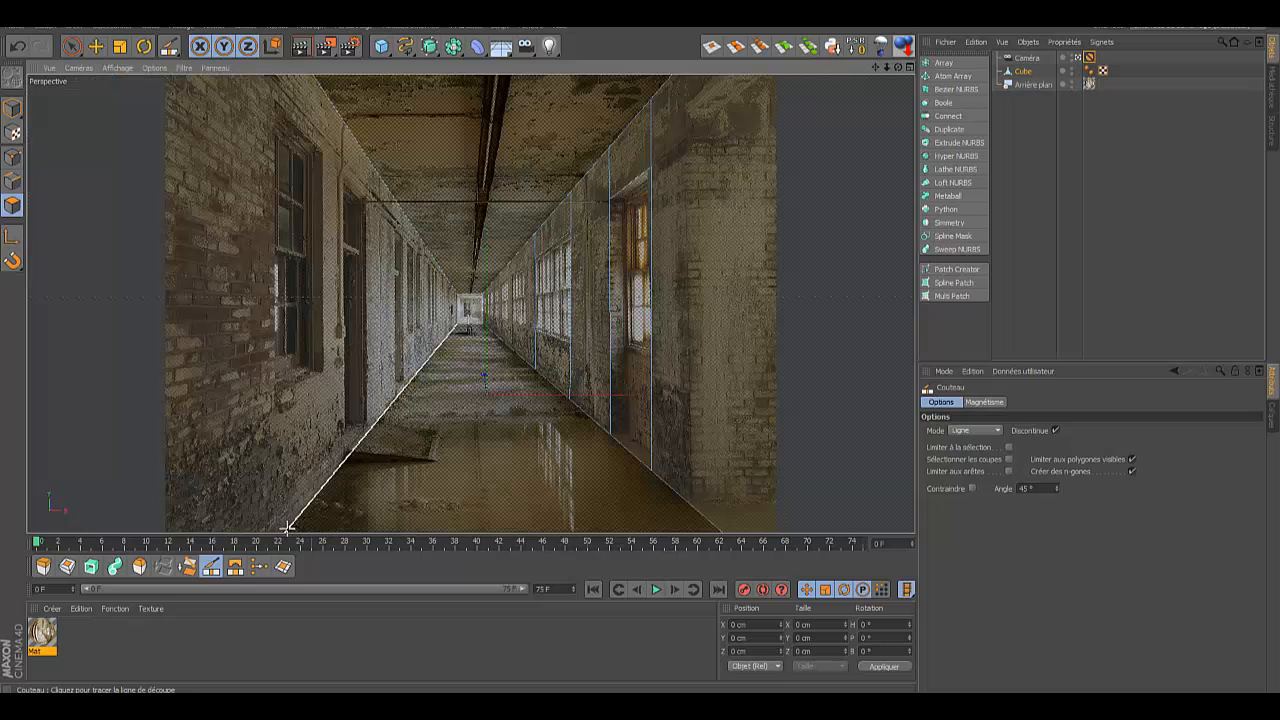
# Step: Cut the left wall vertically along the far side of its nearest window and again slightly closer to the camera
pyautogui.click(287, 527)
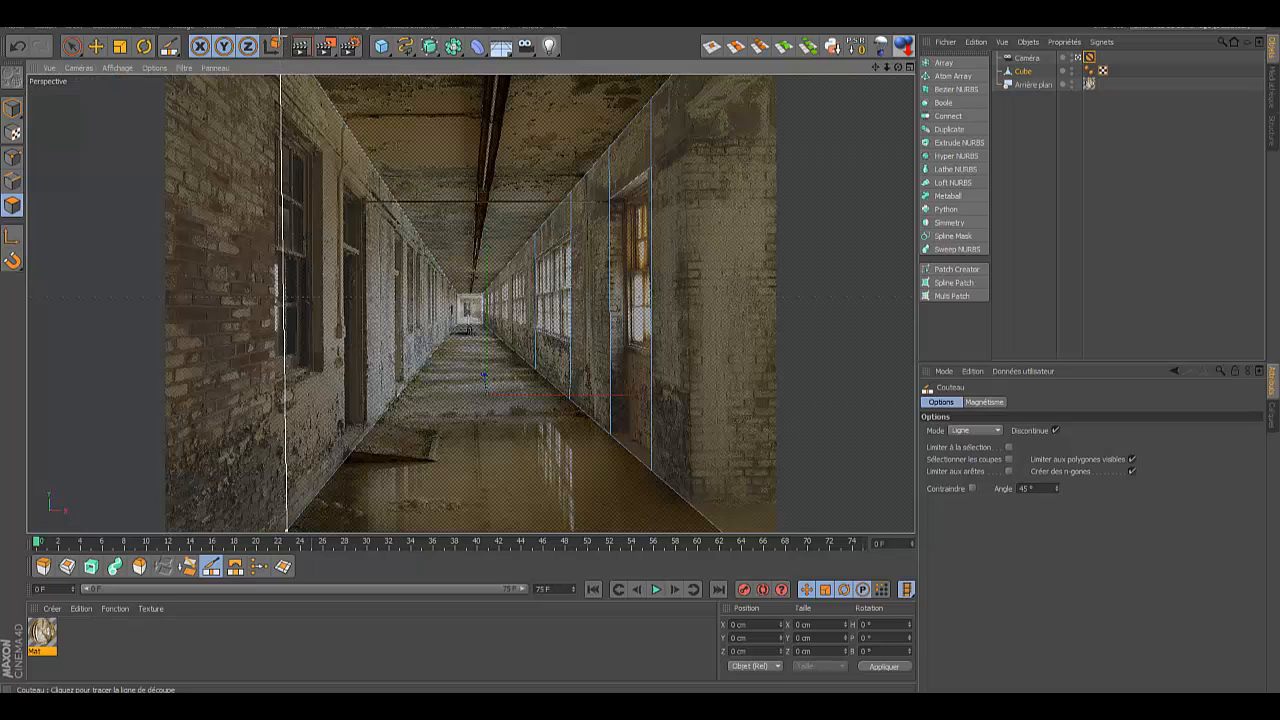
pyautogui.click(281, 33)
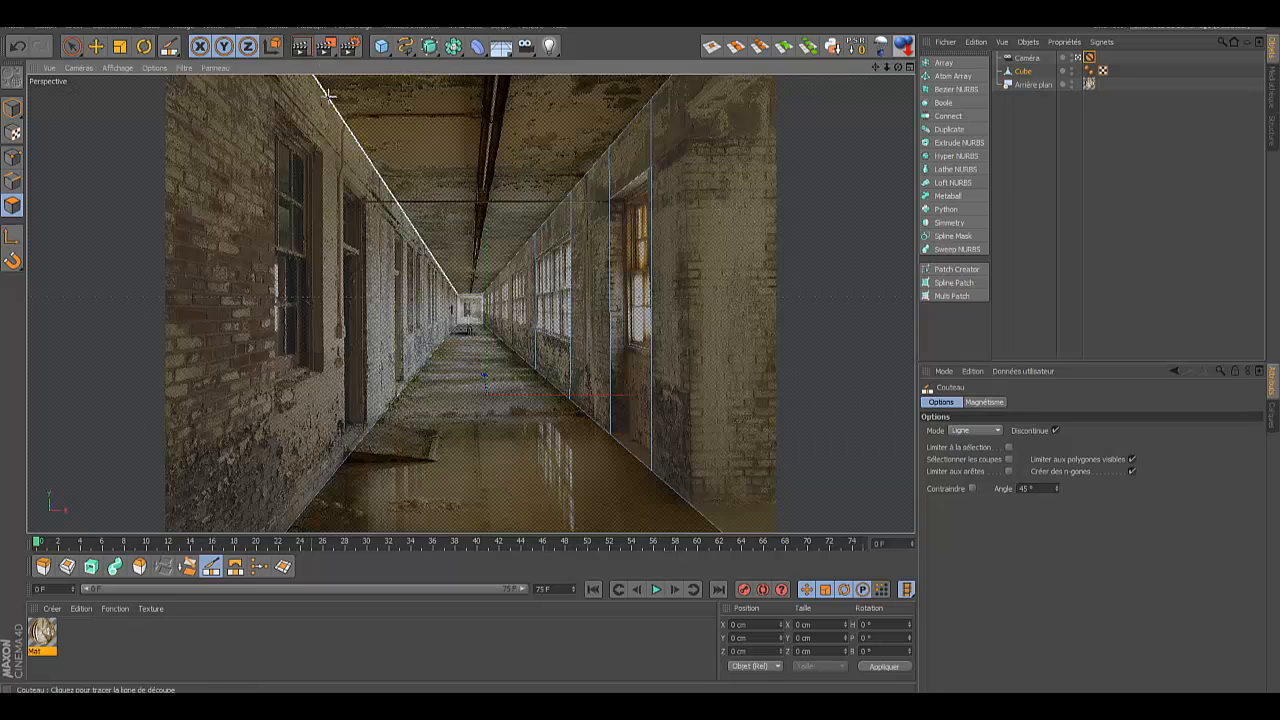
pyautogui.click(324, 92)
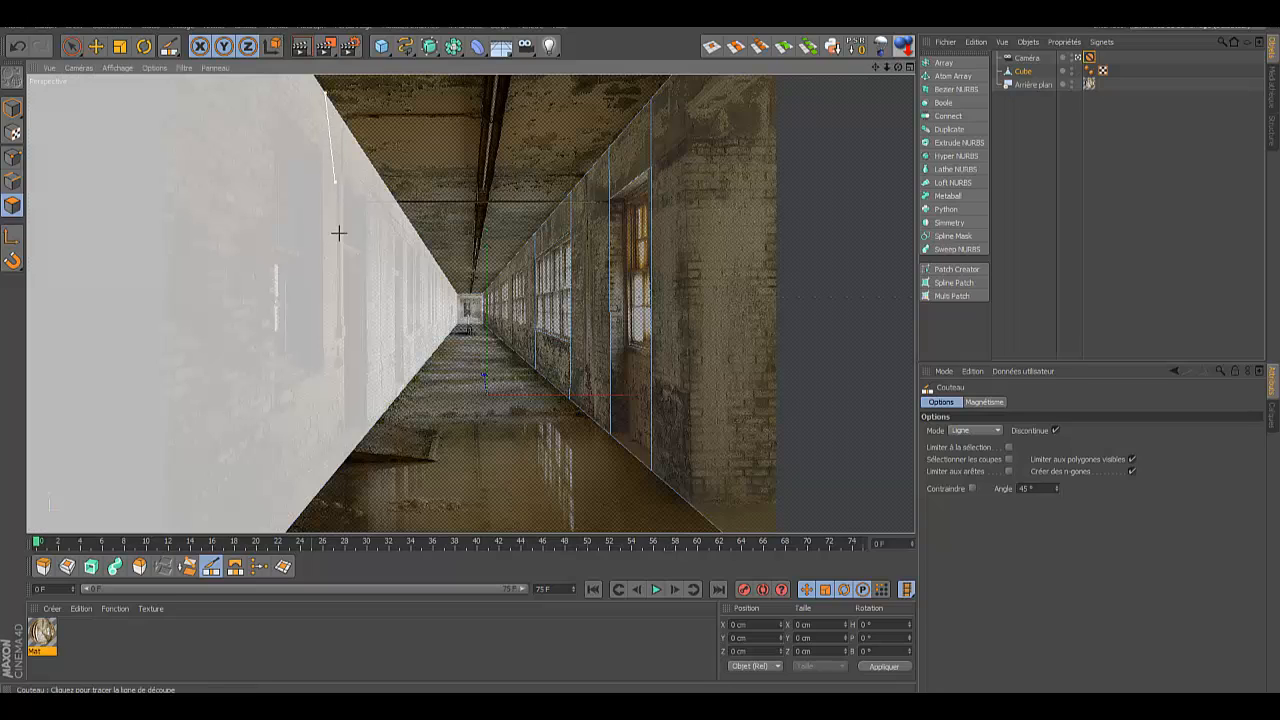
pyautogui.click(326, 484)
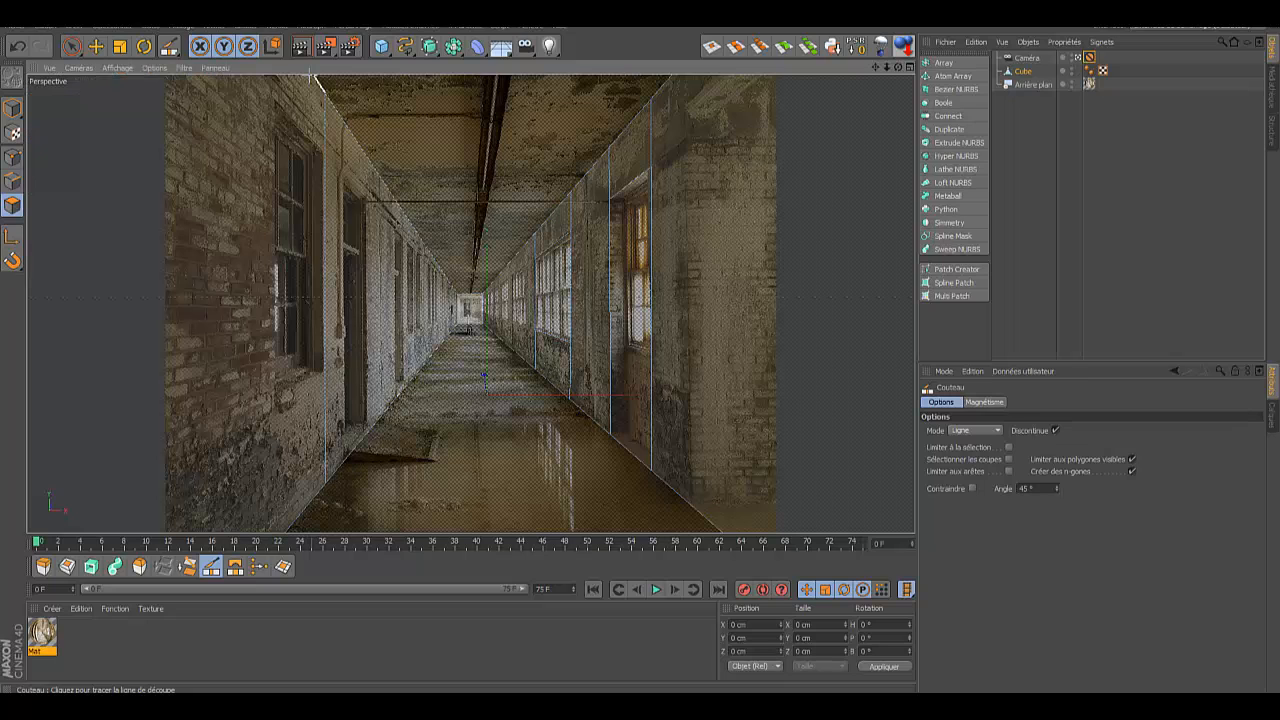
pyautogui.click(314, 77)
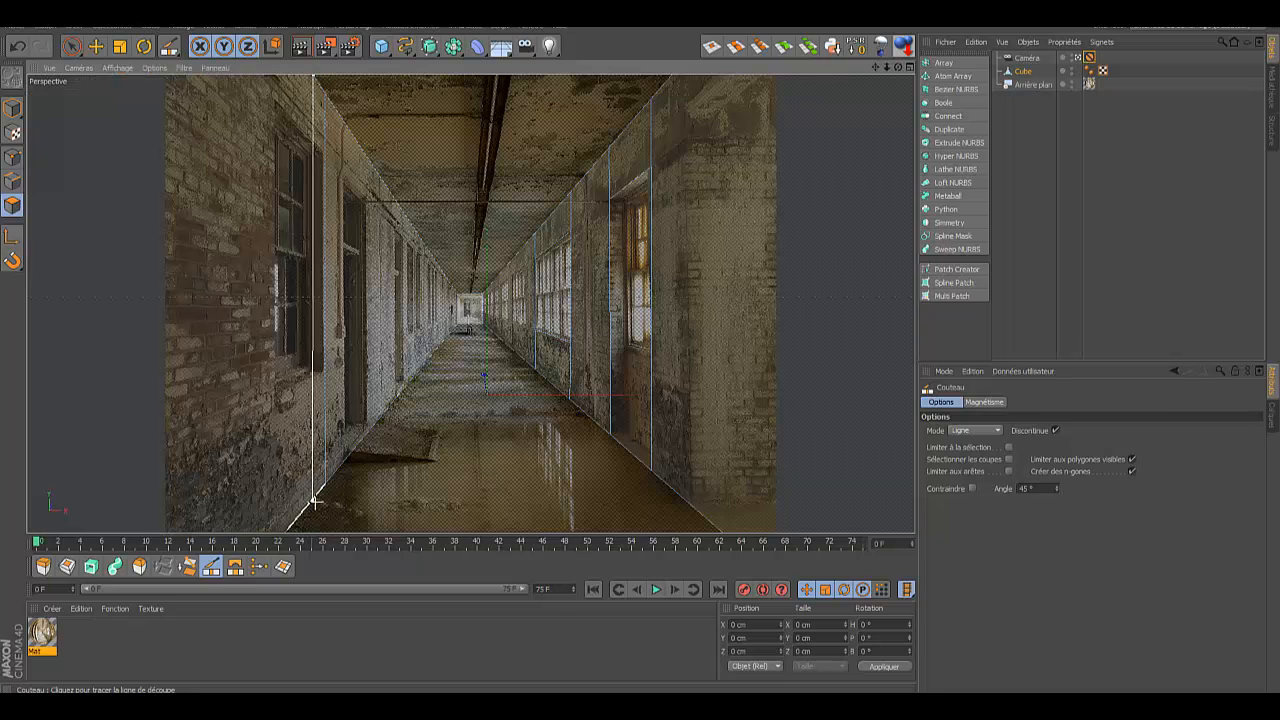
pyautogui.click(316, 500)
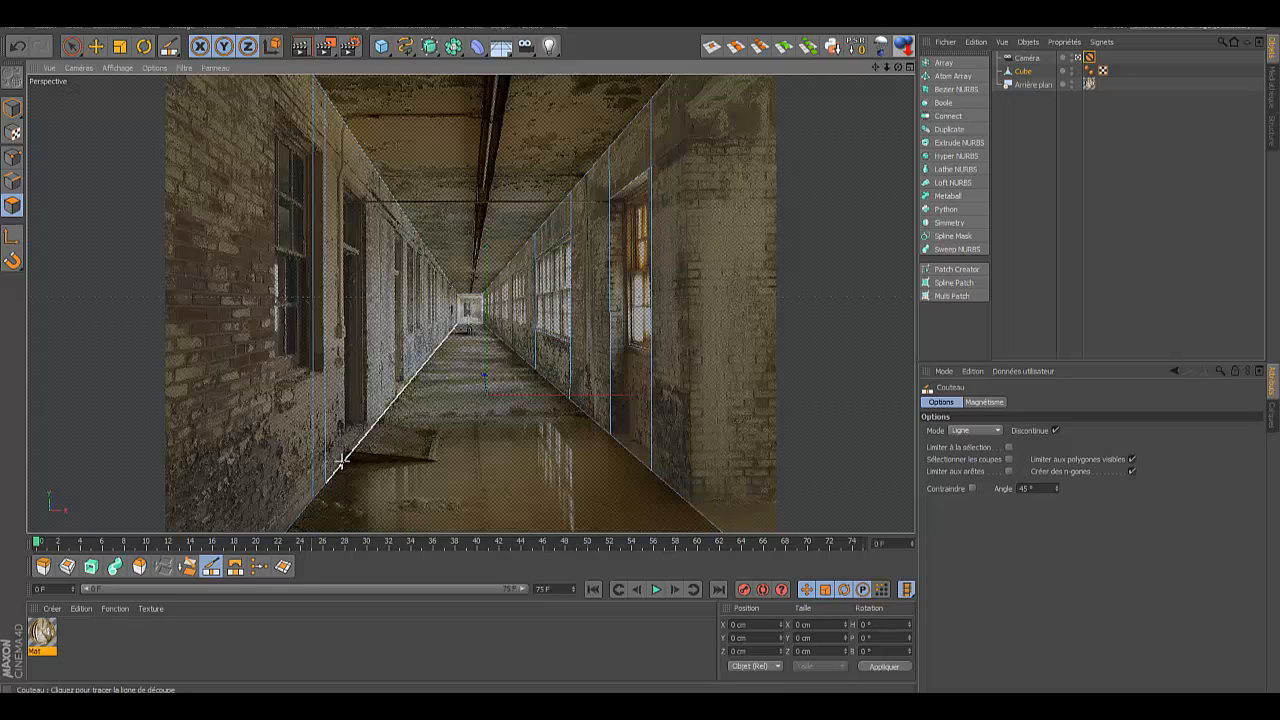
# Step: Cut the left wall vertically on both sides of the nearest doorway and horizontally along the doorway's upper edge
pyautogui.moveTo(343, 461); pyautogui.dragTo(341, 118)
pyautogui.moveTo(364, 410); pyautogui.dragTo(366, 165)
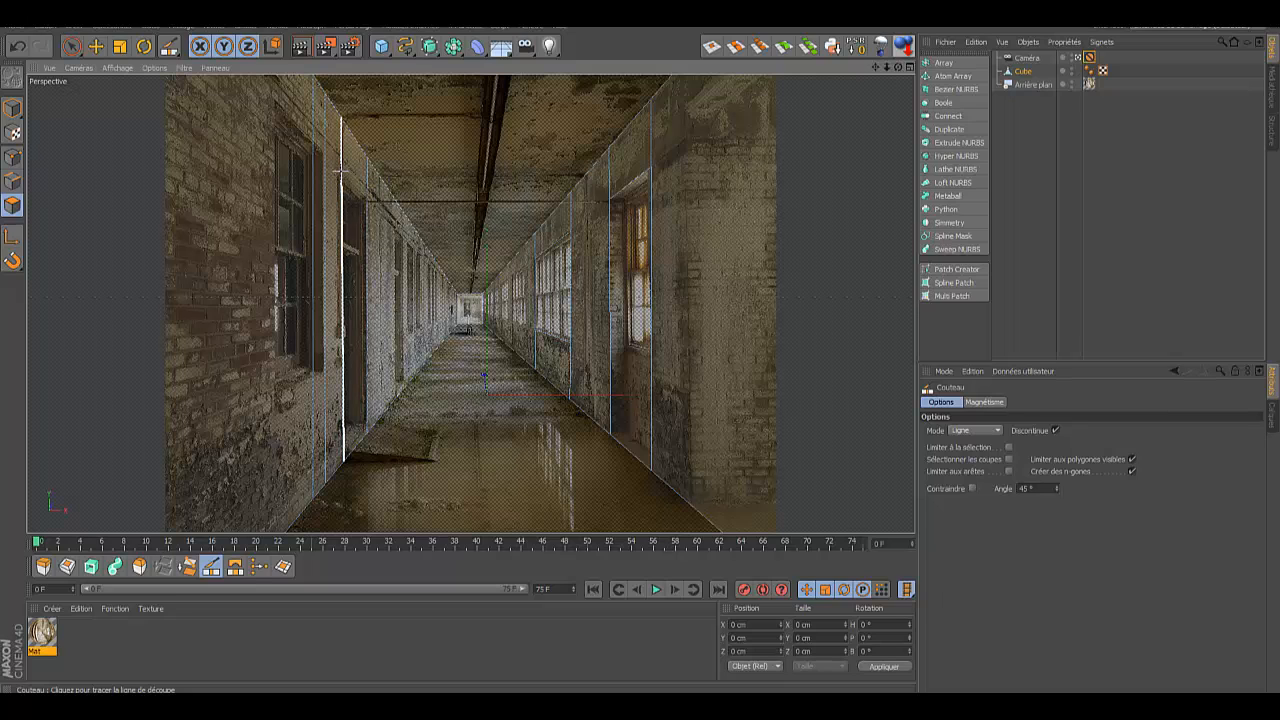
pyautogui.click(341, 173)
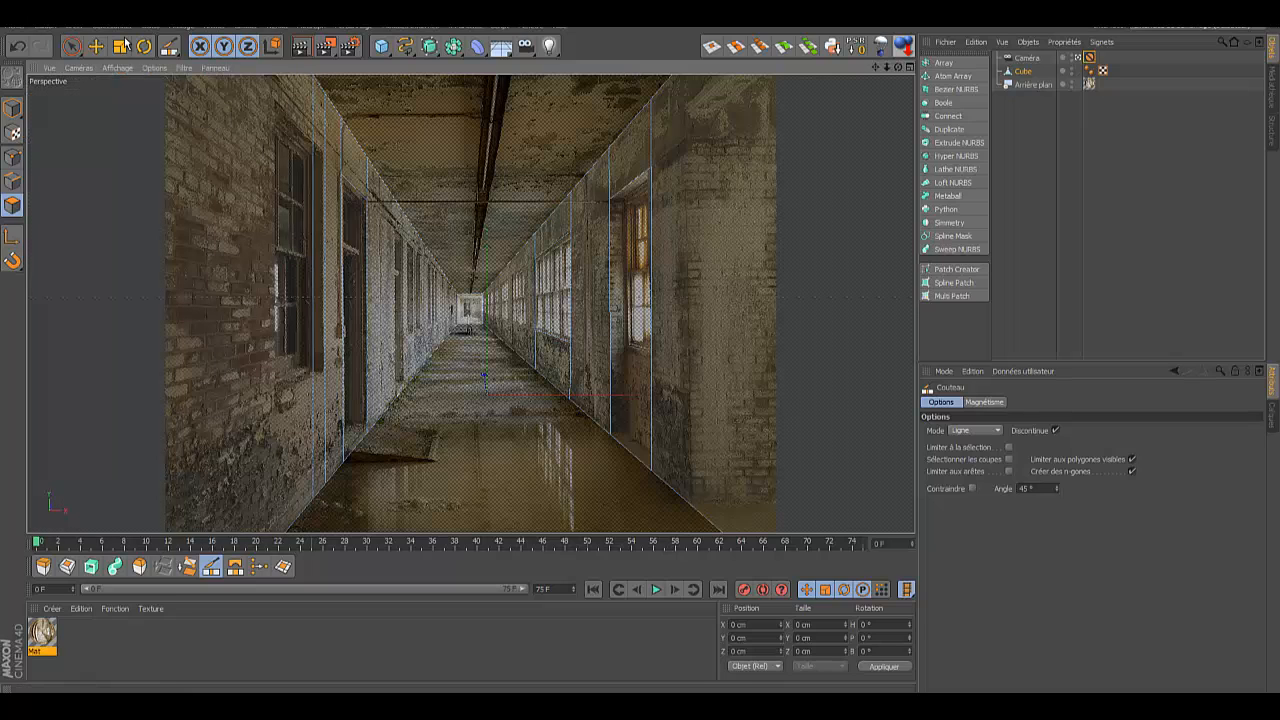
# Step: Move the left wall's vertical edge closest to the camera along its depth to the nearest window's near side, at about Z 761 cm
pyautogui.click(13, 181)
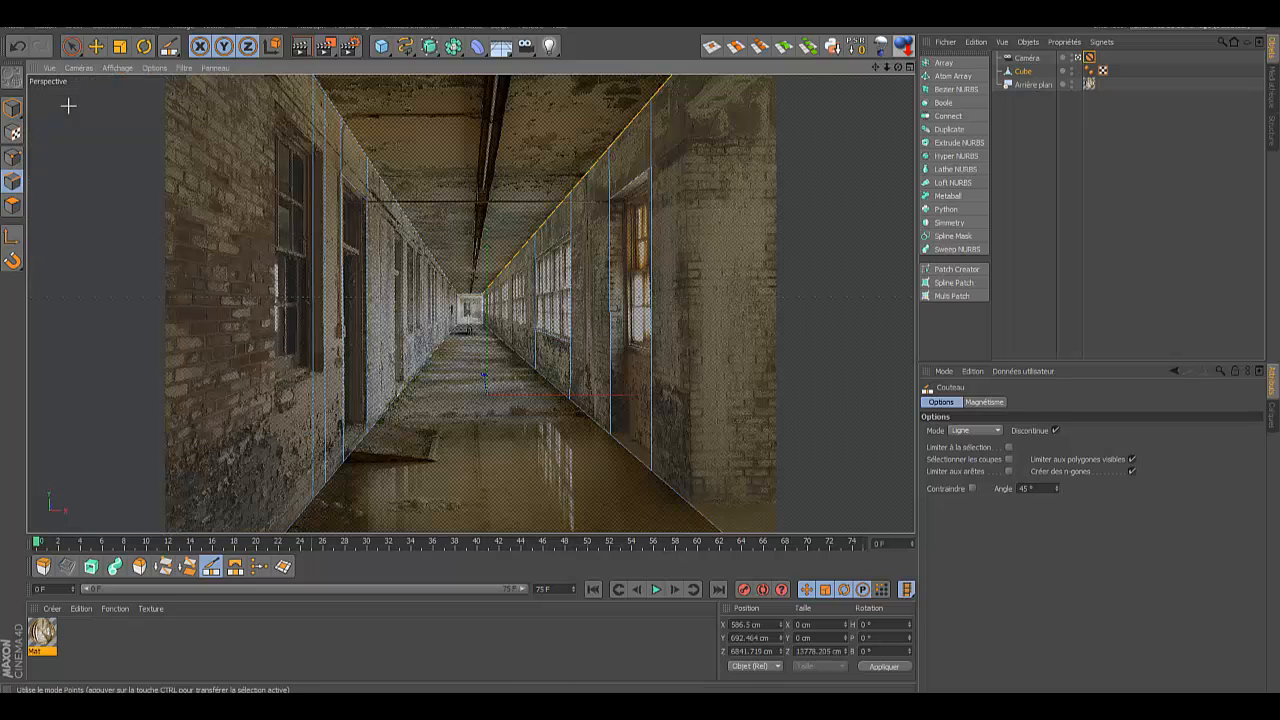
pyautogui.press('e')
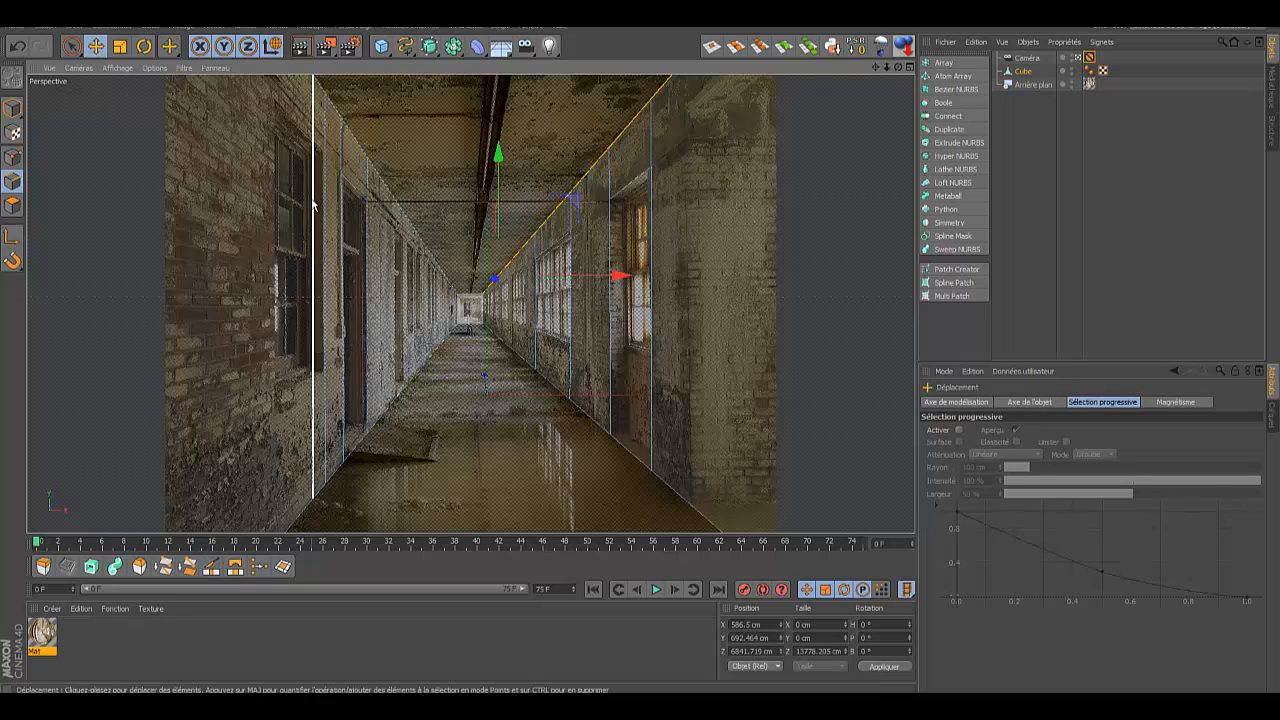
pyautogui.click(313, 205)
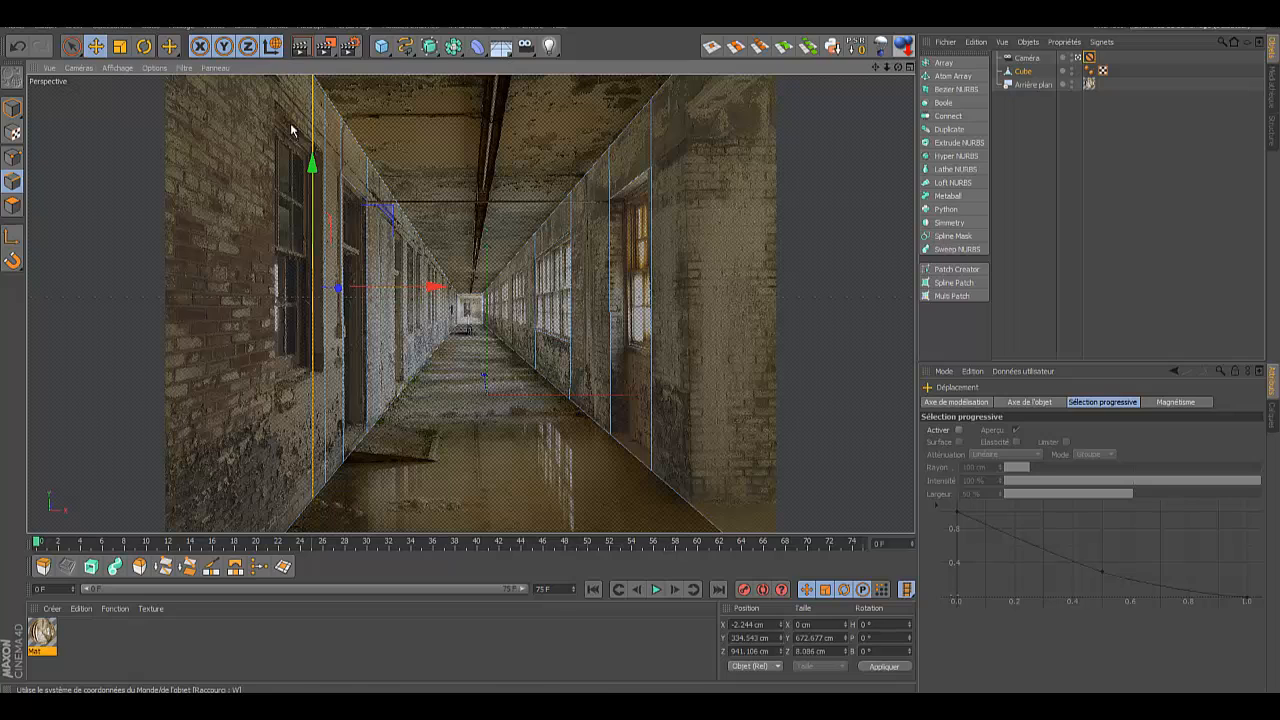
pyautogui.moveTo(340, 291); pyautogui.dragTo(311, 306)
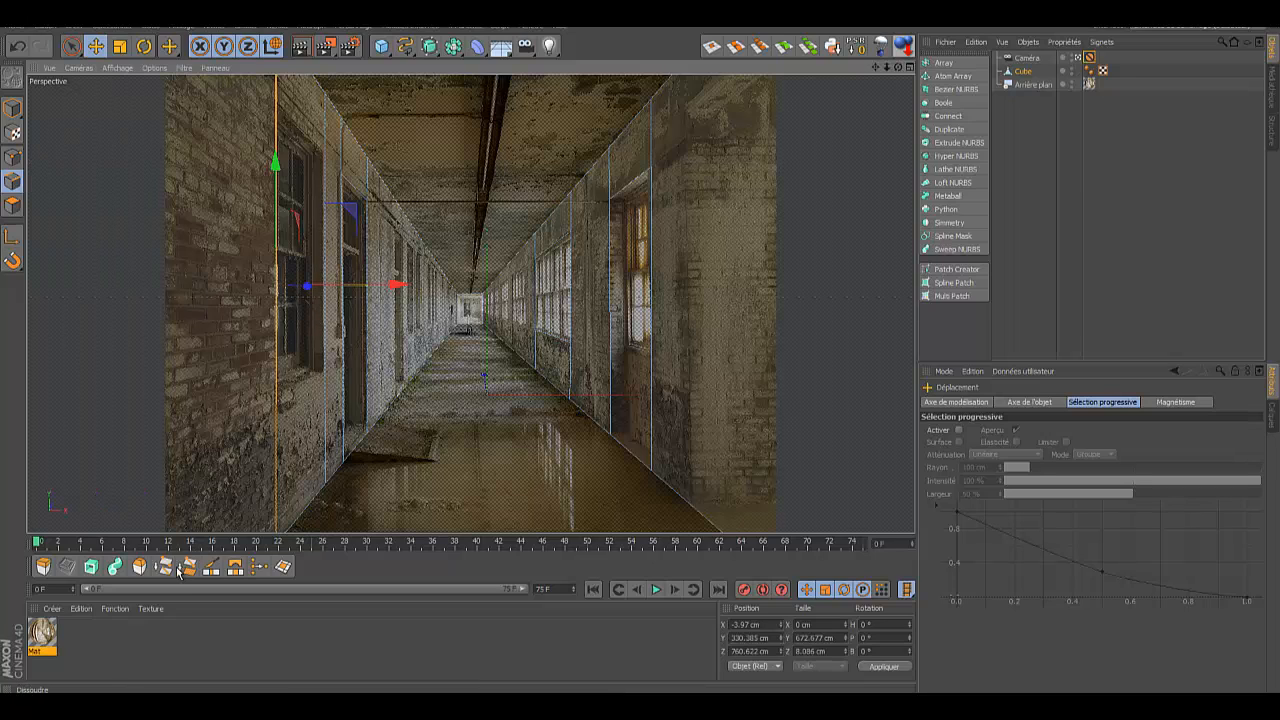
# Step: Cut the left wall along its nearest window's lower edge and cut the right wall vertically between its nearest window and the camera
pyautogui.click(211, 566)
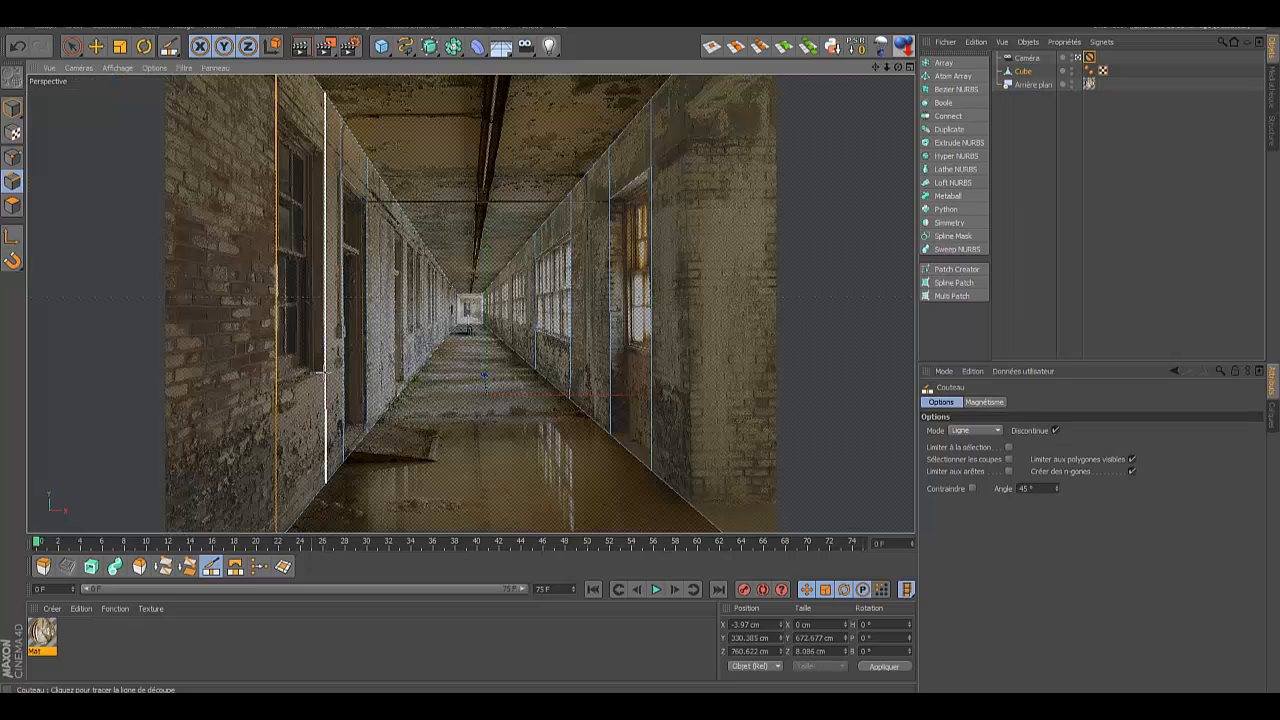
pyautogui.click(325, 373)
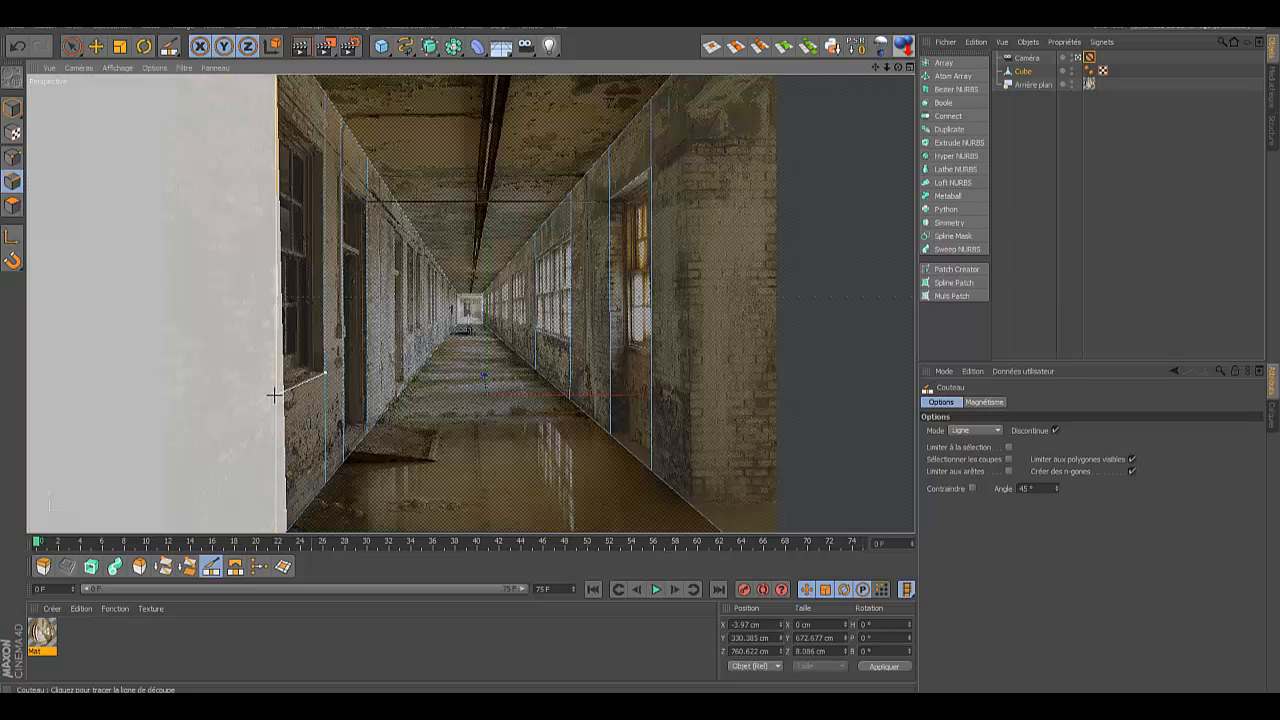
pyautogui.click(276, 397)
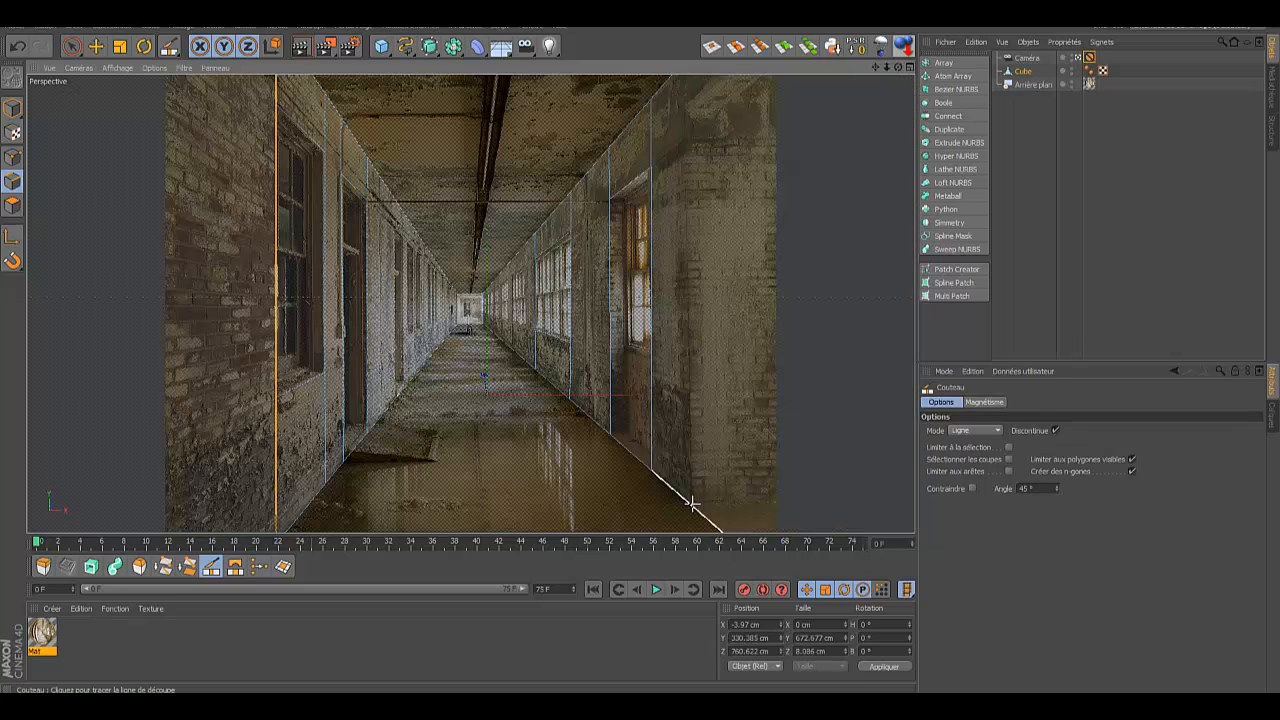
pyautogui.moveTo(690, 500); pyautogui.dragTo(689, 52)
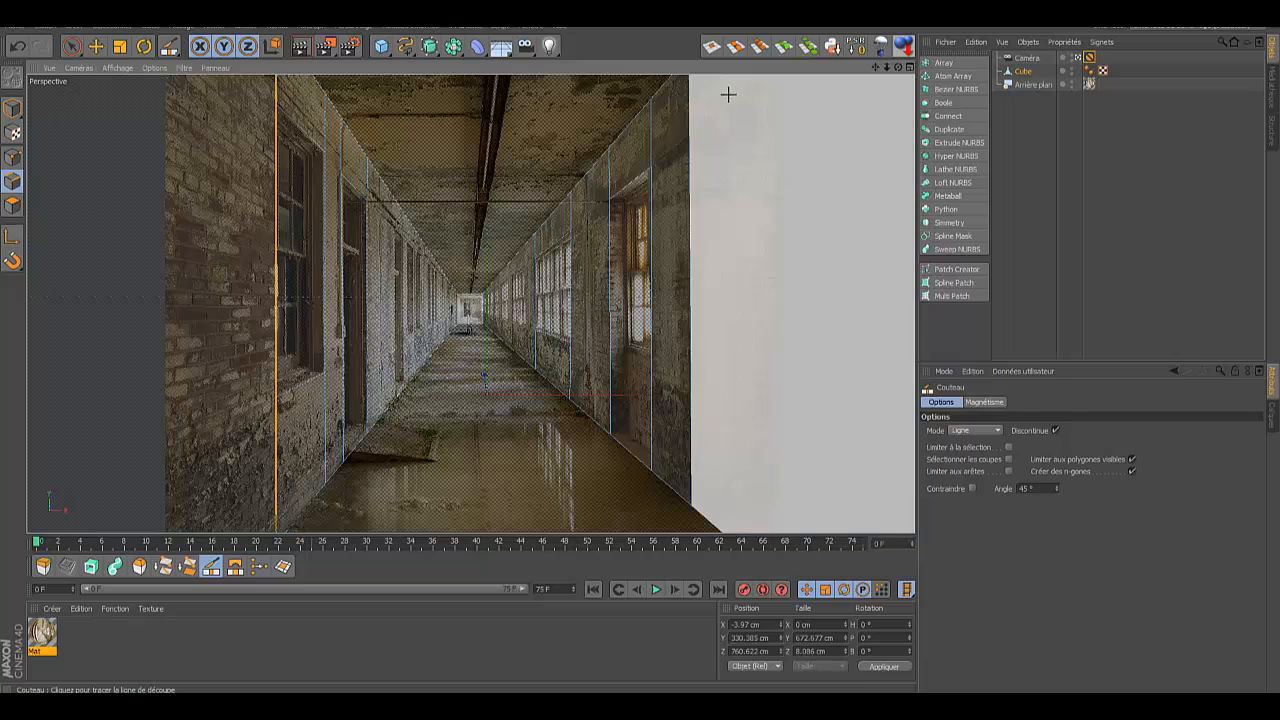
# Step: Try to cut the right wall horizontally in the right view, from its vertical edge closest to the camera to the cube's near end
pyautogui.click(910, 67)
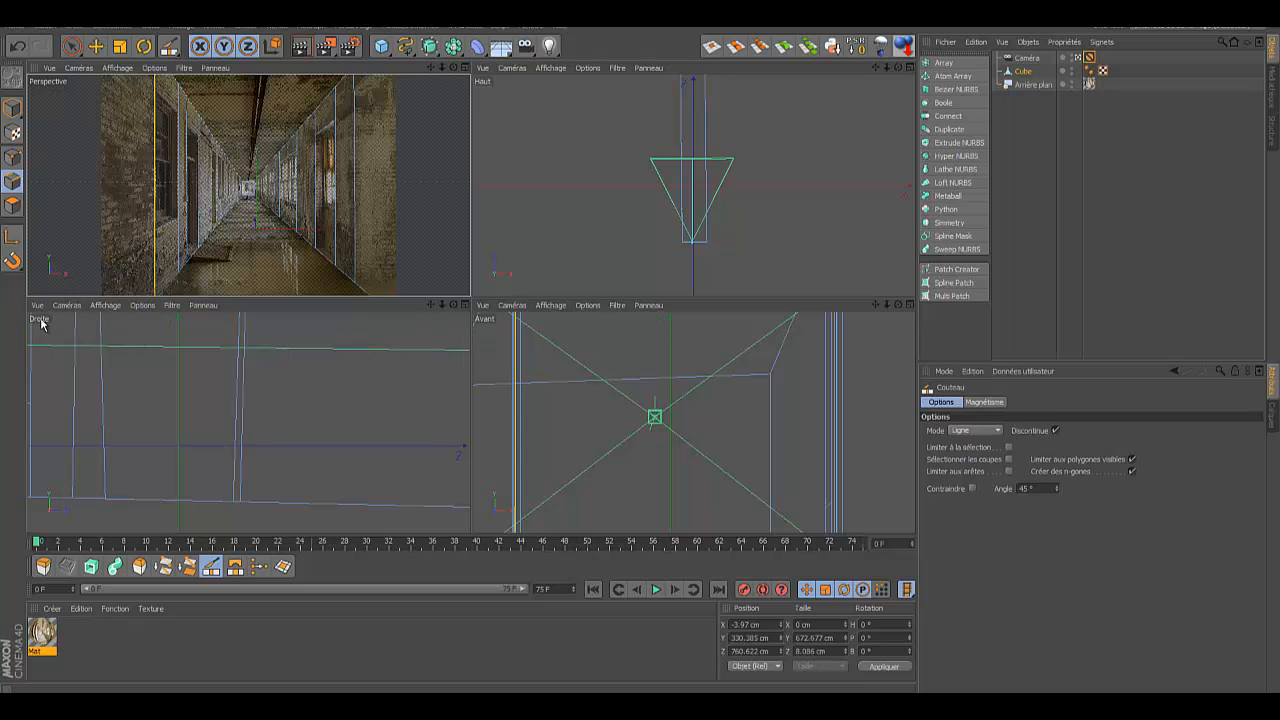
pyautogui.click(466, 306)
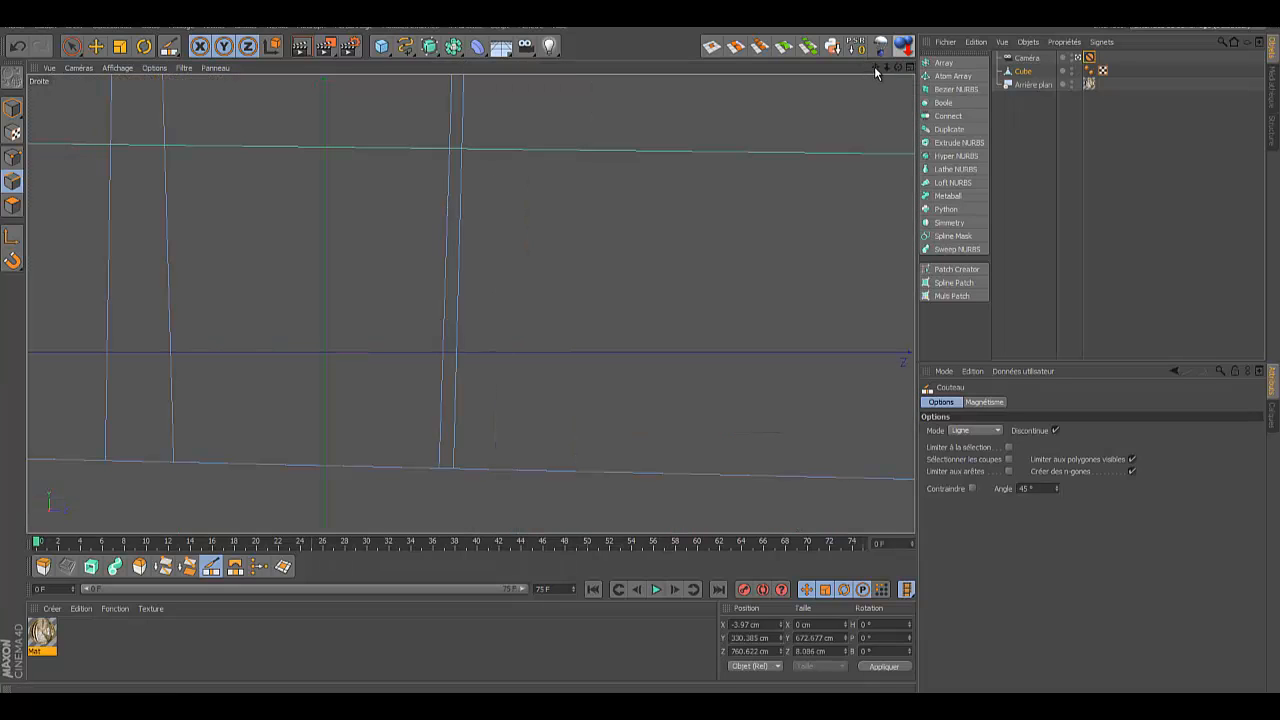
pyautogui.scroll(-5, 640, 353)
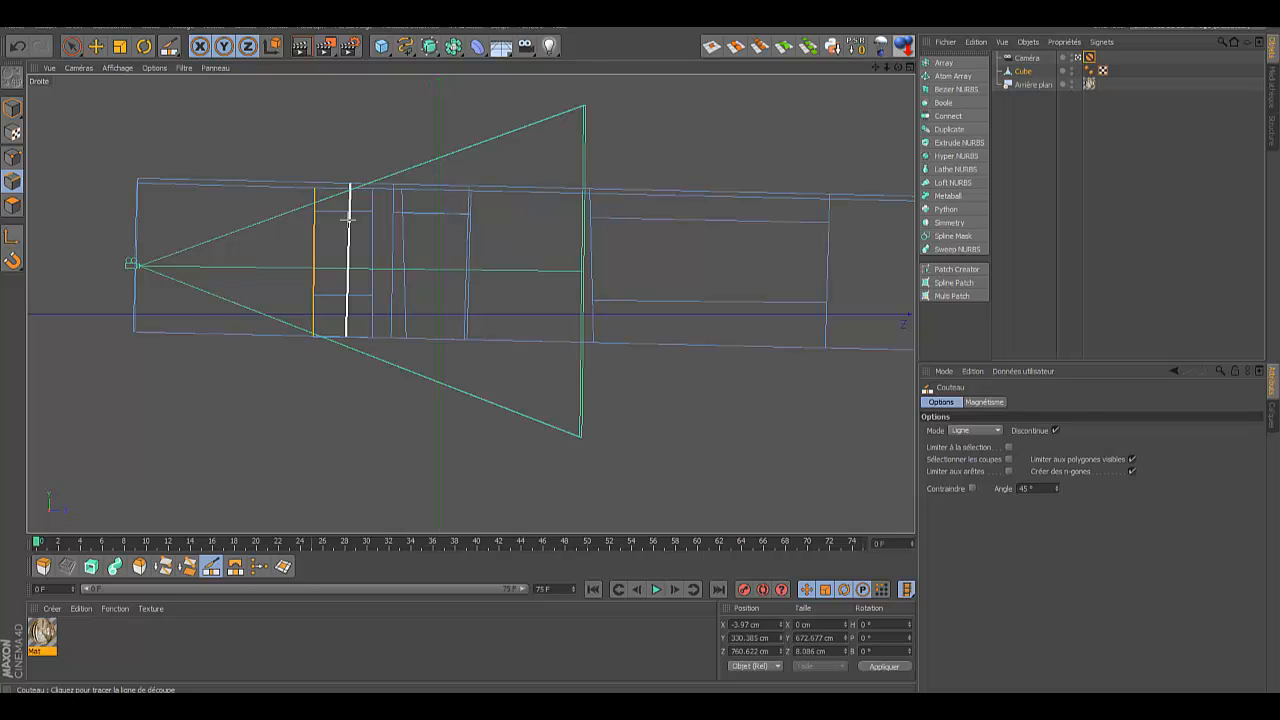
pyautogui.moveTo(348, 218); pyautogui.dragTo(136, 218)
pyautogui.click(910, 67)
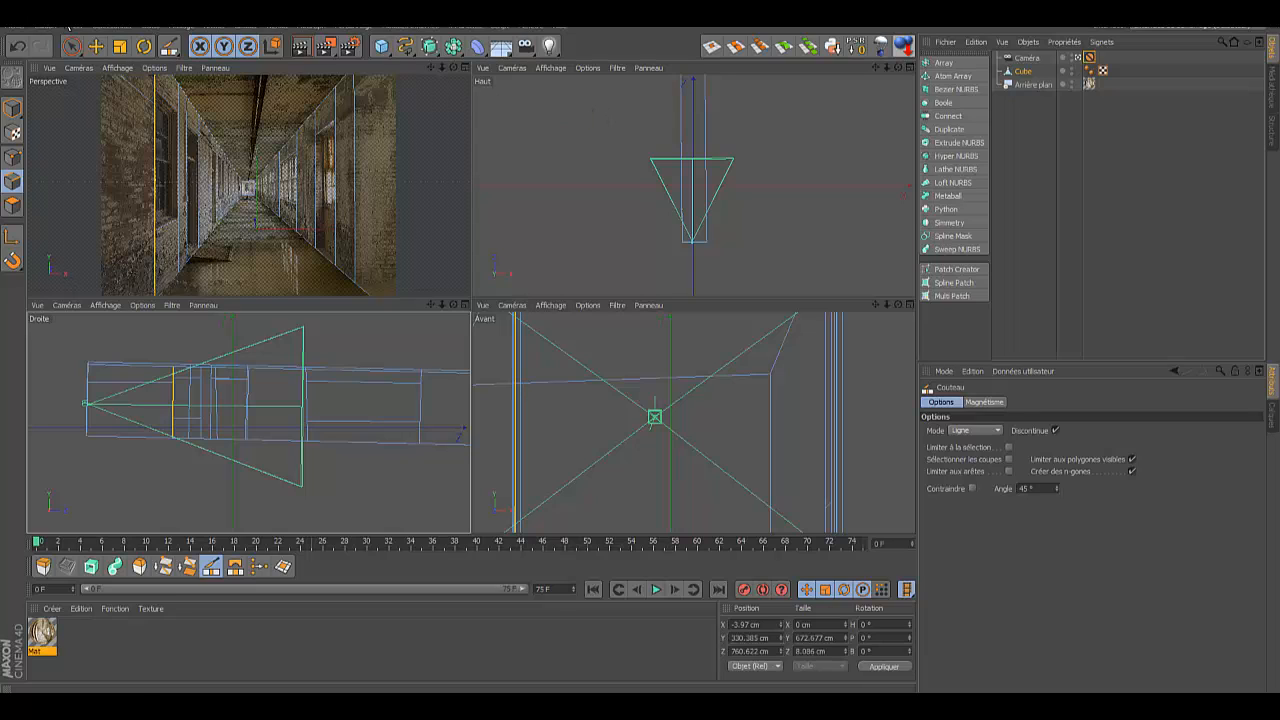
pyautogui.click(20, 47)
# Step: Select the right wall's polygon closest to the camera and try a Knife cut across it from its vertical edge in the perspective view
pyautogui.click(12, 205)
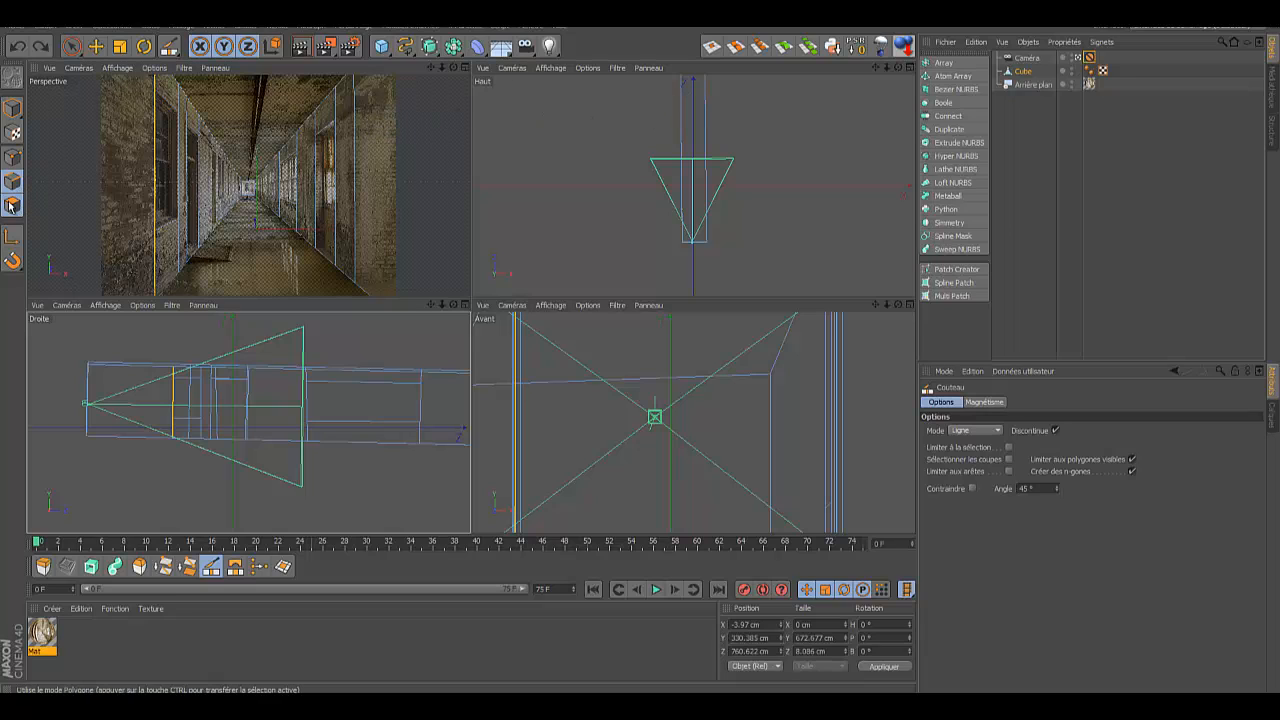
pyautogui.click(76, 46)
pyautogui.click(391, 166)
pyautogui.click(391, 166)
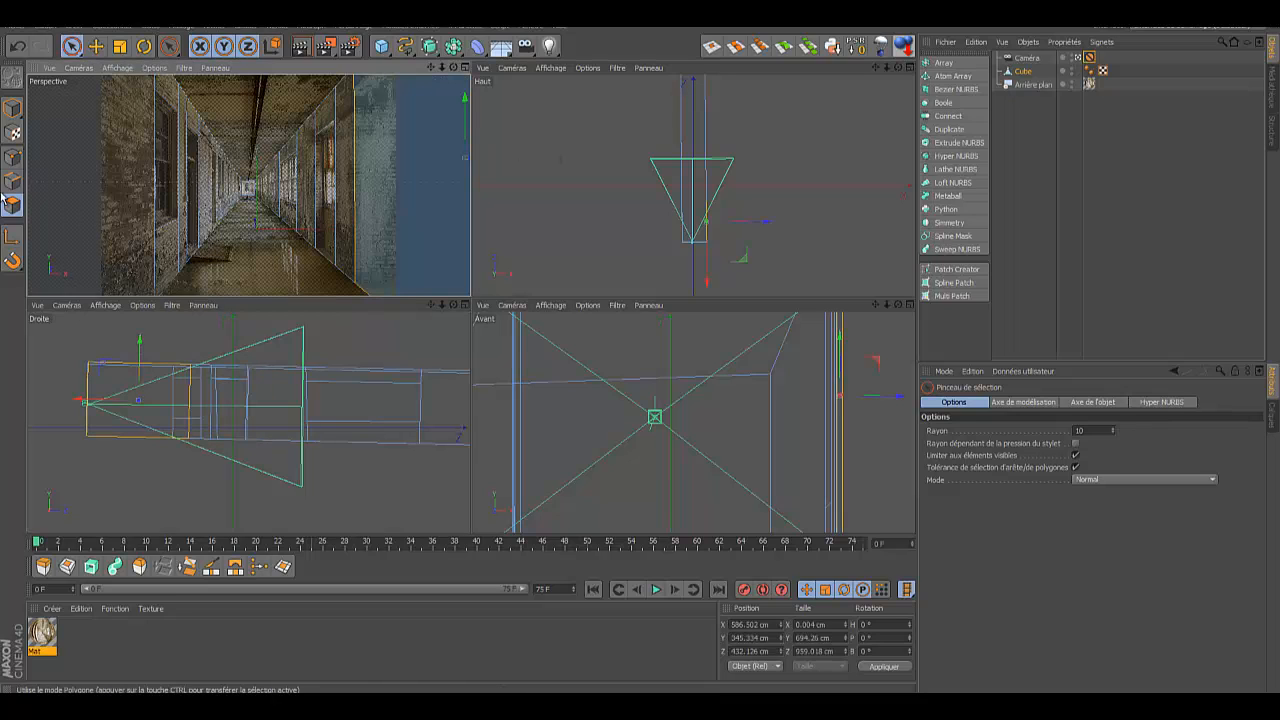
pyautogui.click(211, 566)
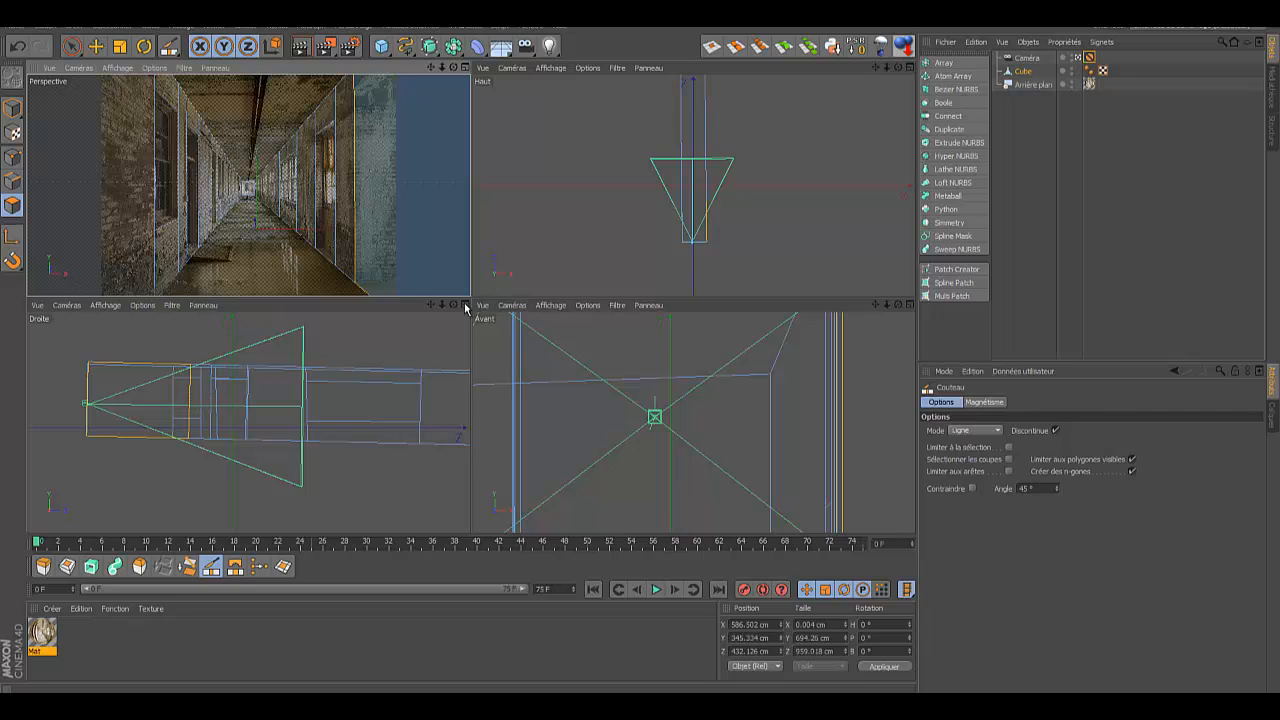
pyautogui.click(12, 181)
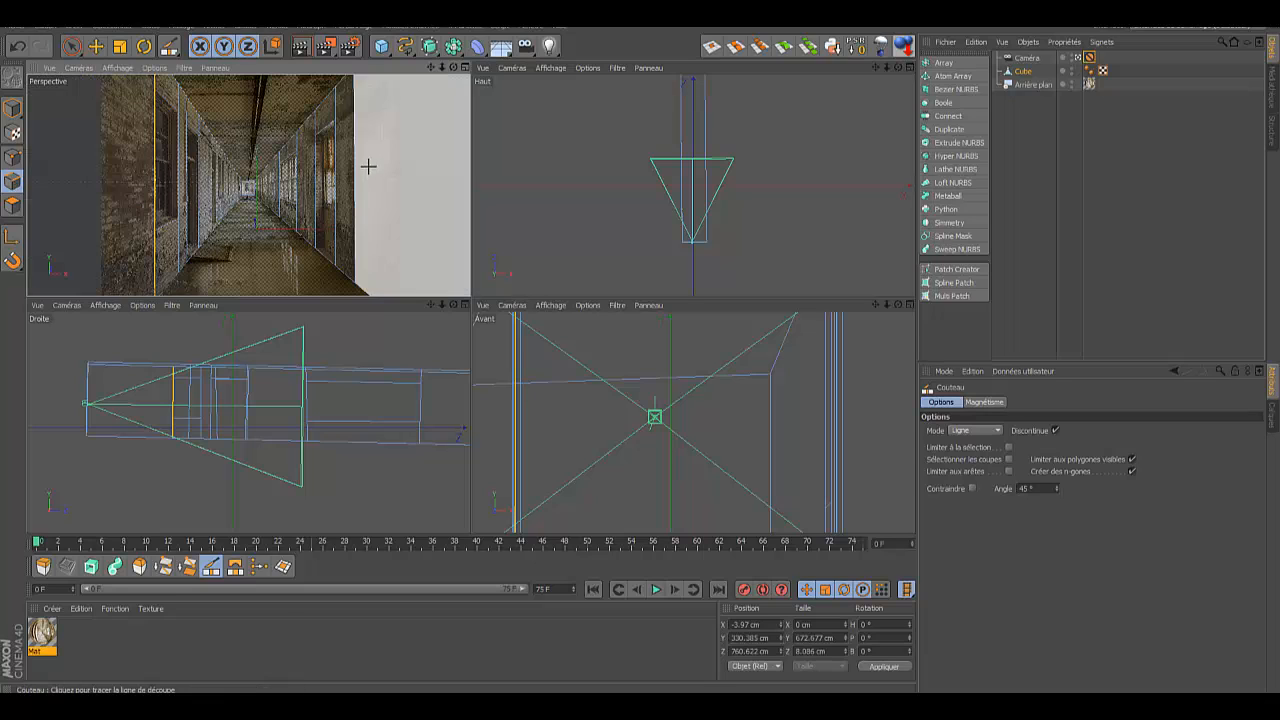
pyautogui.moveTo(353, 167); pyautogui.dragTo(506, 148)
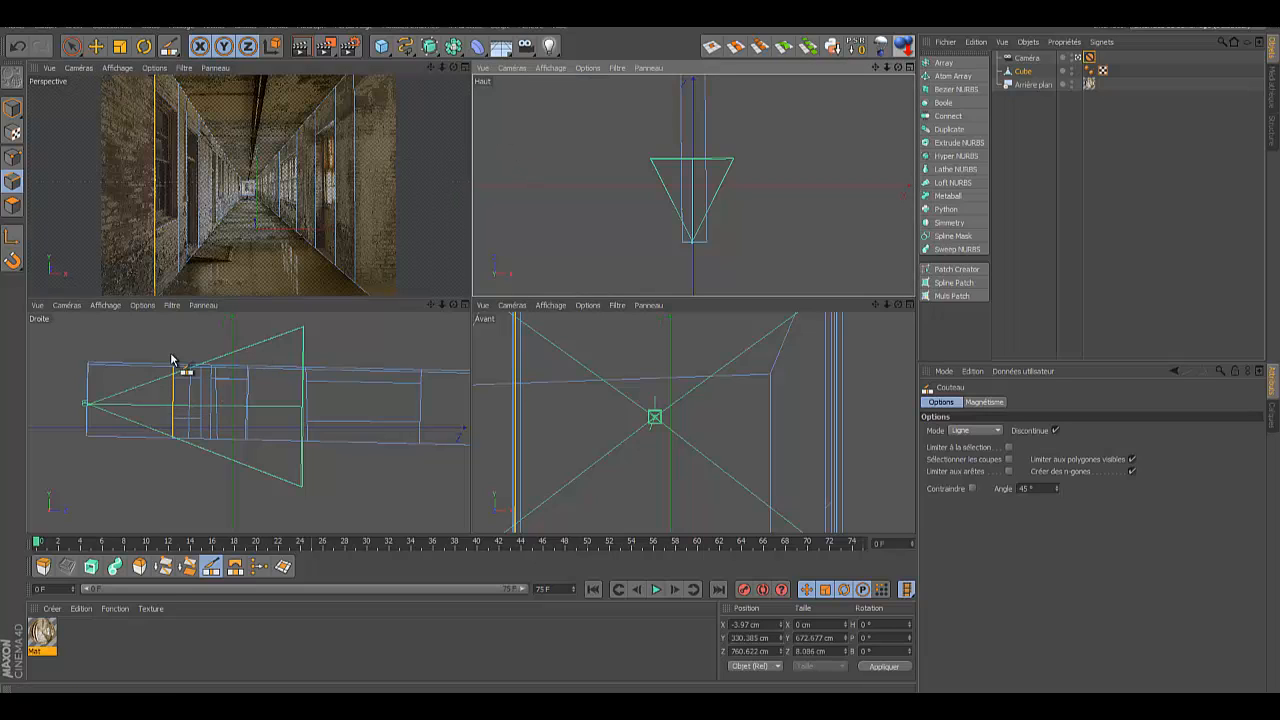
# Step: Select the right wall's vertical edge closest to the camera with the selection brush
pyautogui.click(71, 46)
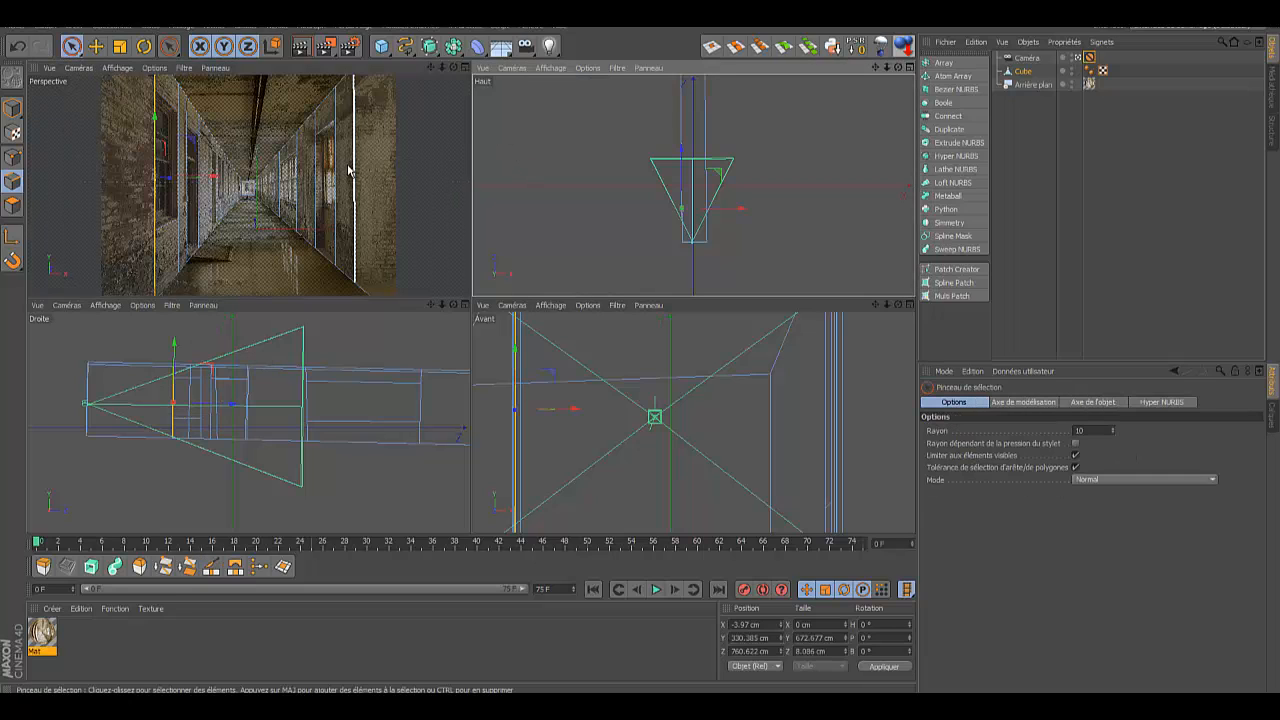
pyautogui.click(357, 167)
pyautogui.click(358, 167)
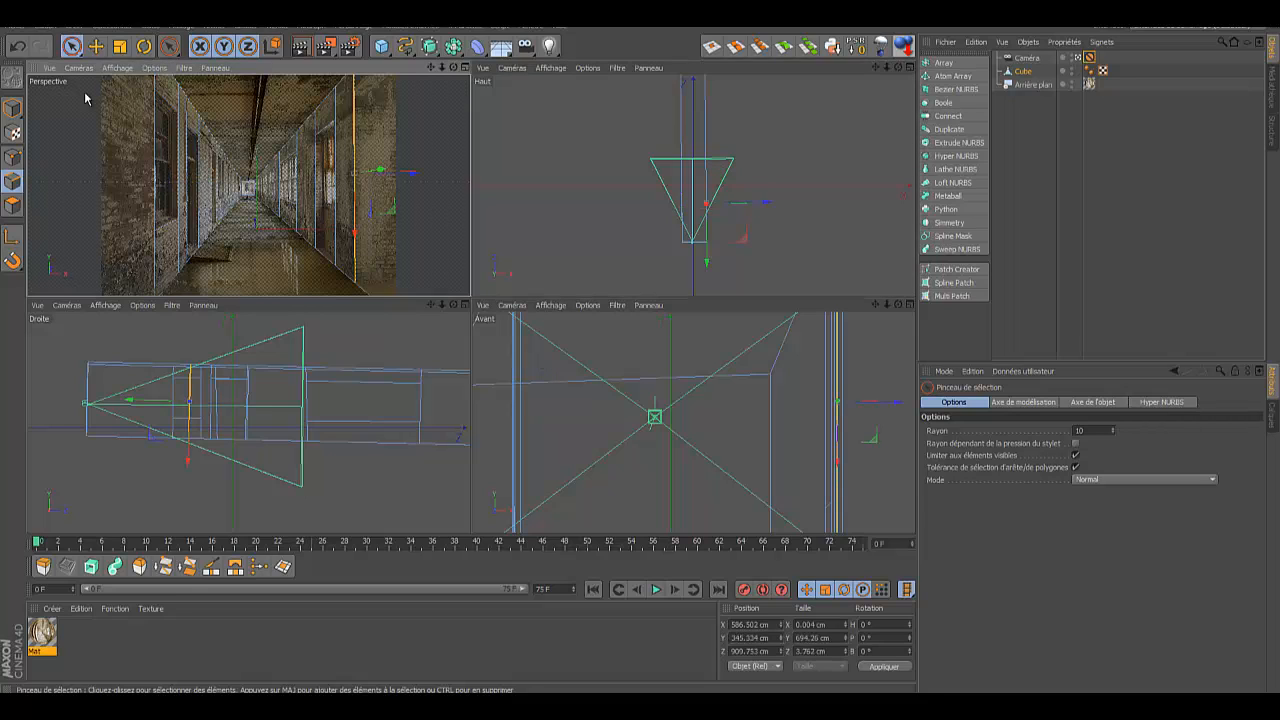
# Step: Try an unrestricted Knife cut in the right view from the selected edge to the cube's near end, and undo it
pyautogui.click(170, 48)
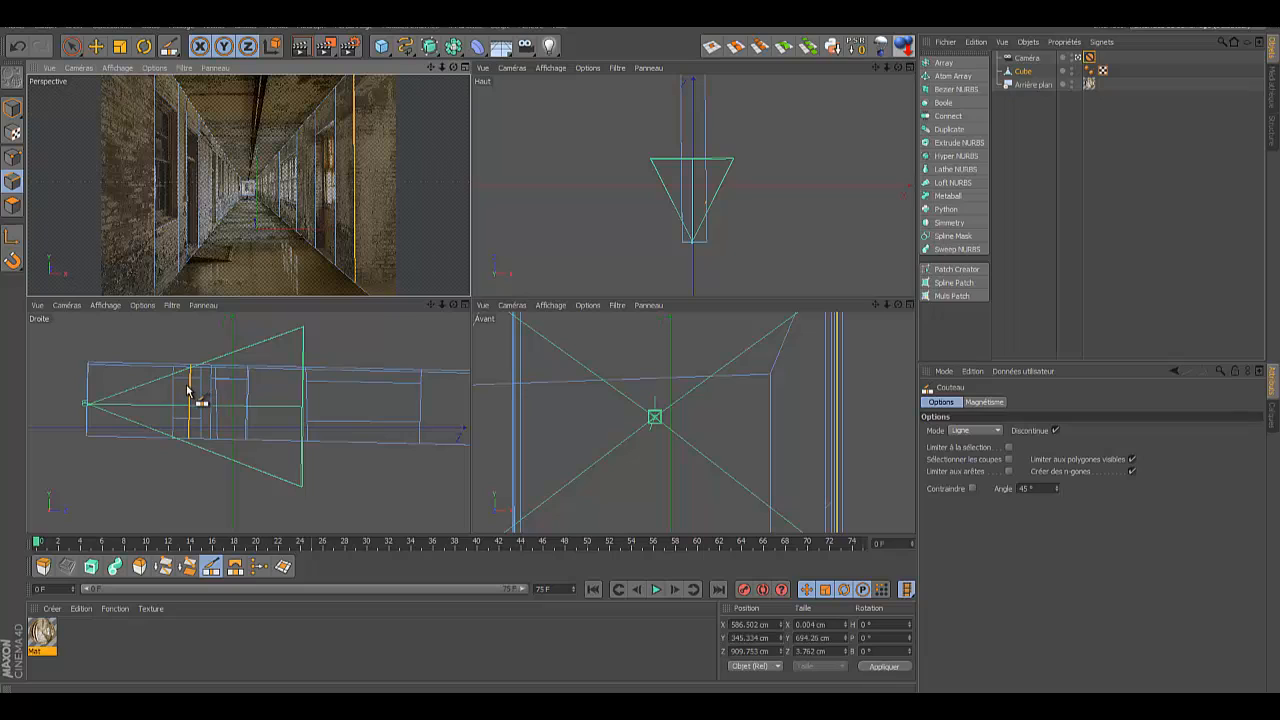
pyautogui.click(465, 306)
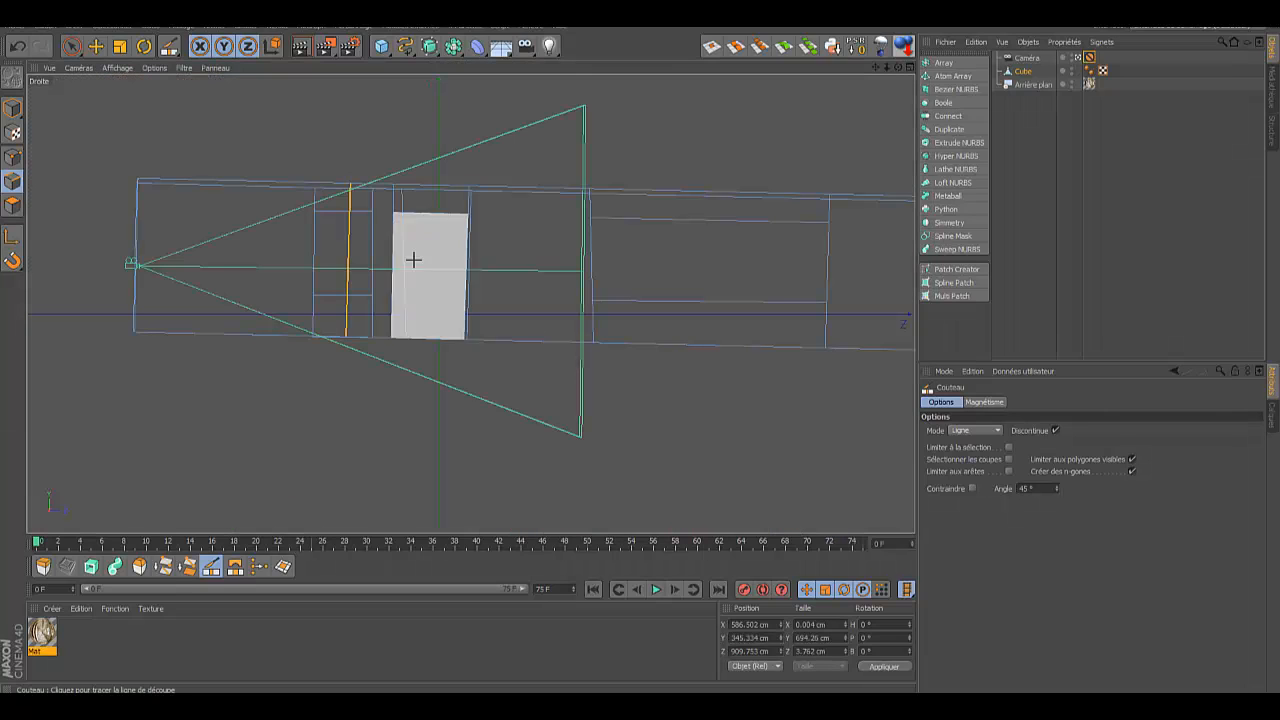
pyautogui.click(349, 234)
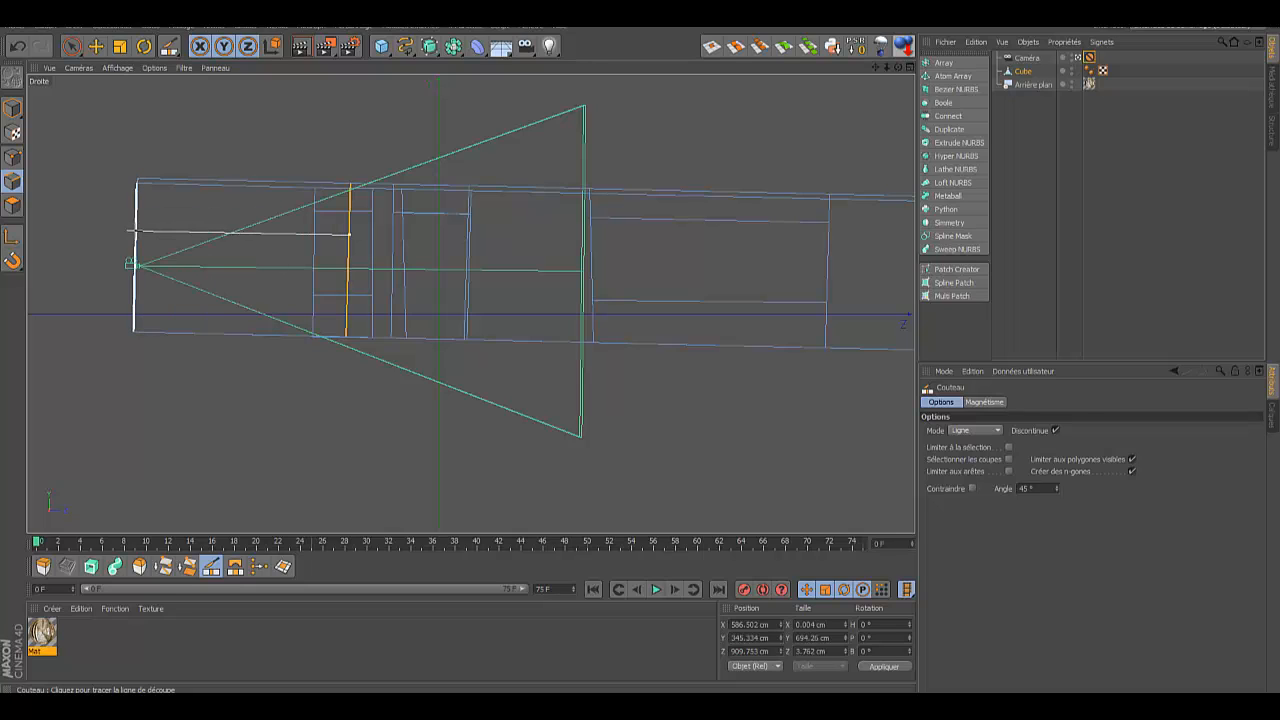
pyautogui.click(134, 233)
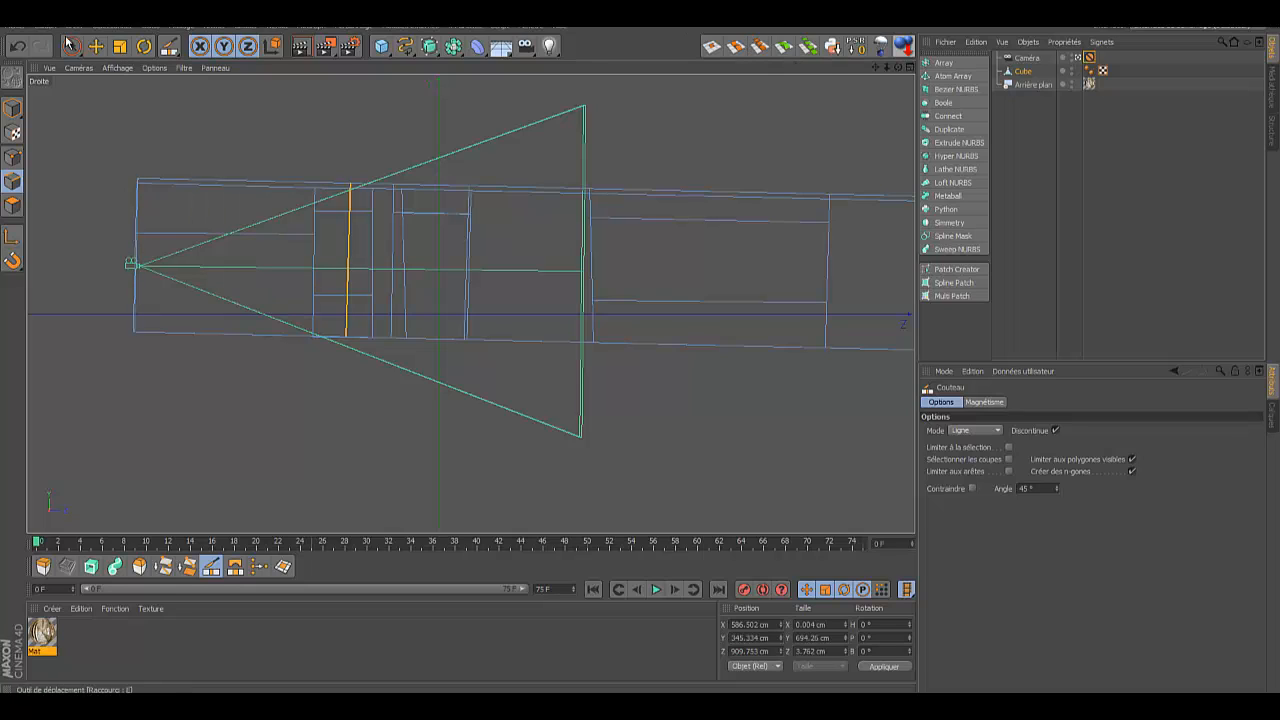
pyautogui.hotkey('ctrl', 'z')
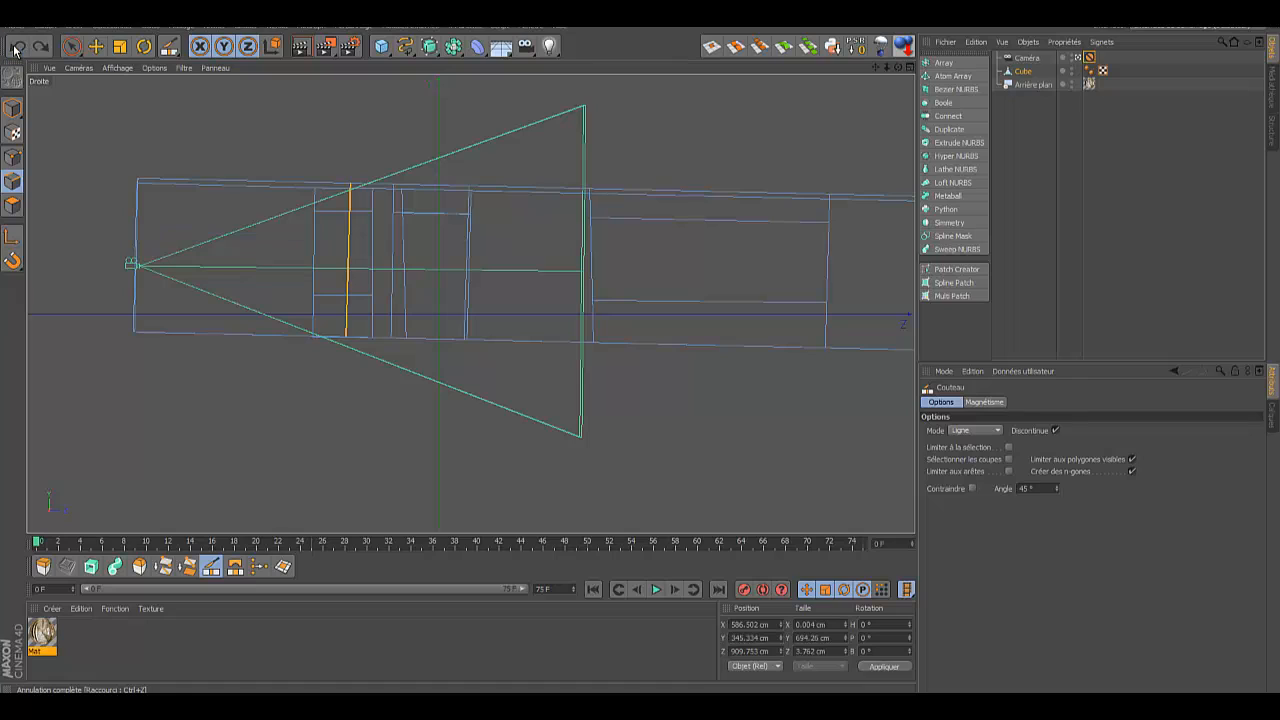
# Step: Try a Knife cut limited to the selection in the right view, from the selected vertical edge to the cube's near end
pyautogui.click(1009, 447)
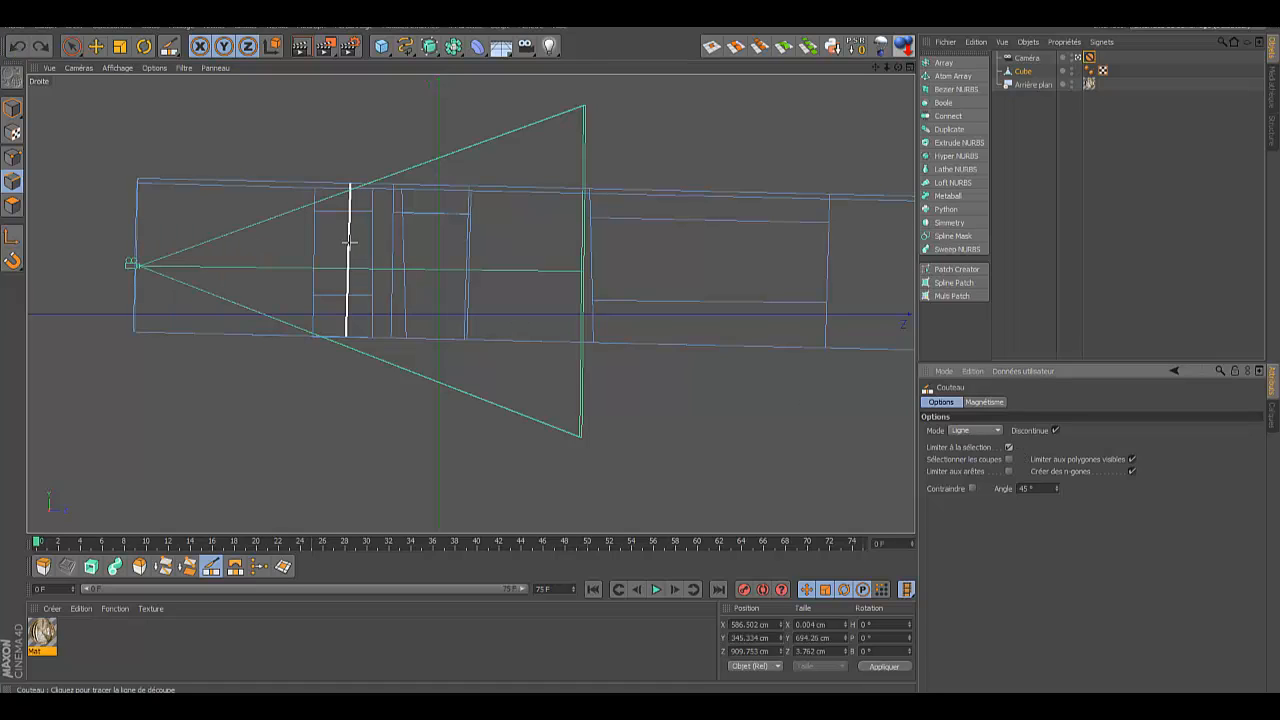
pyautogui.click(348, 238)
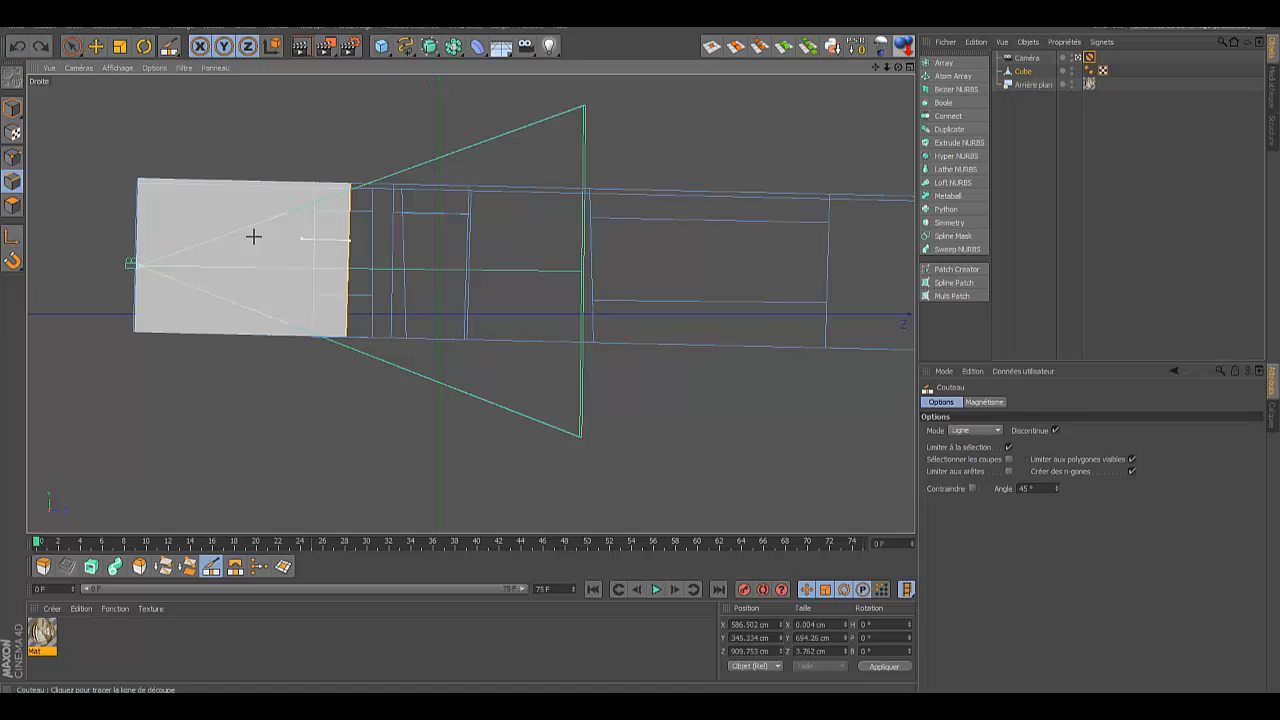
pyautogui.click(131, 240)
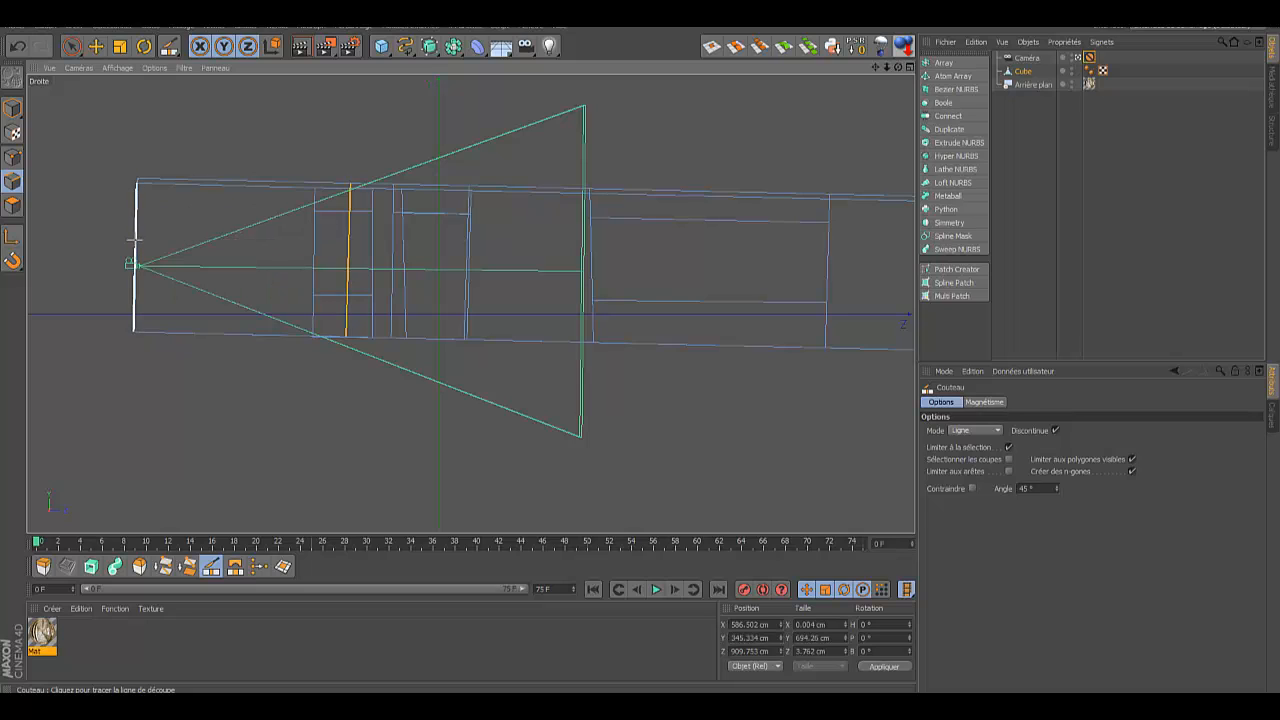
# Step: Restrict the Knife to edges instead of the selection and cut from the selected vertical edge to the cube's near end in the right view
pyautogui.click(1009, 447)
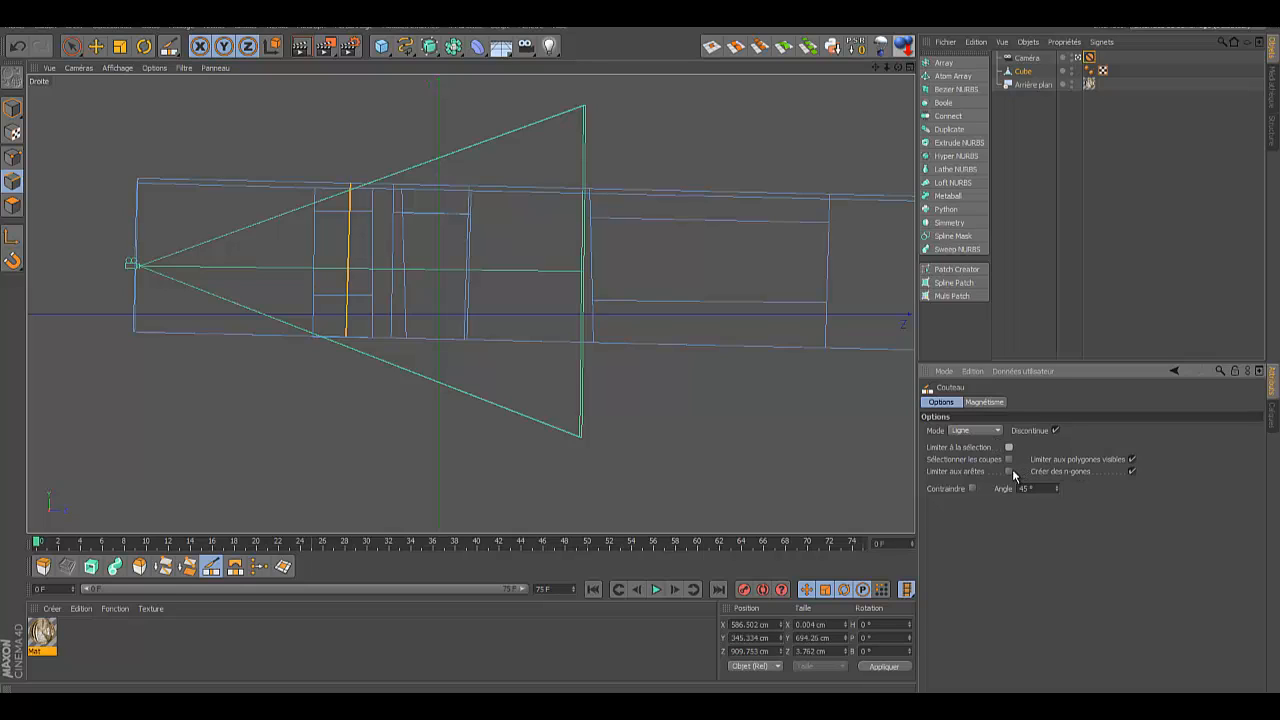
pyautogui.click(1009, 471)
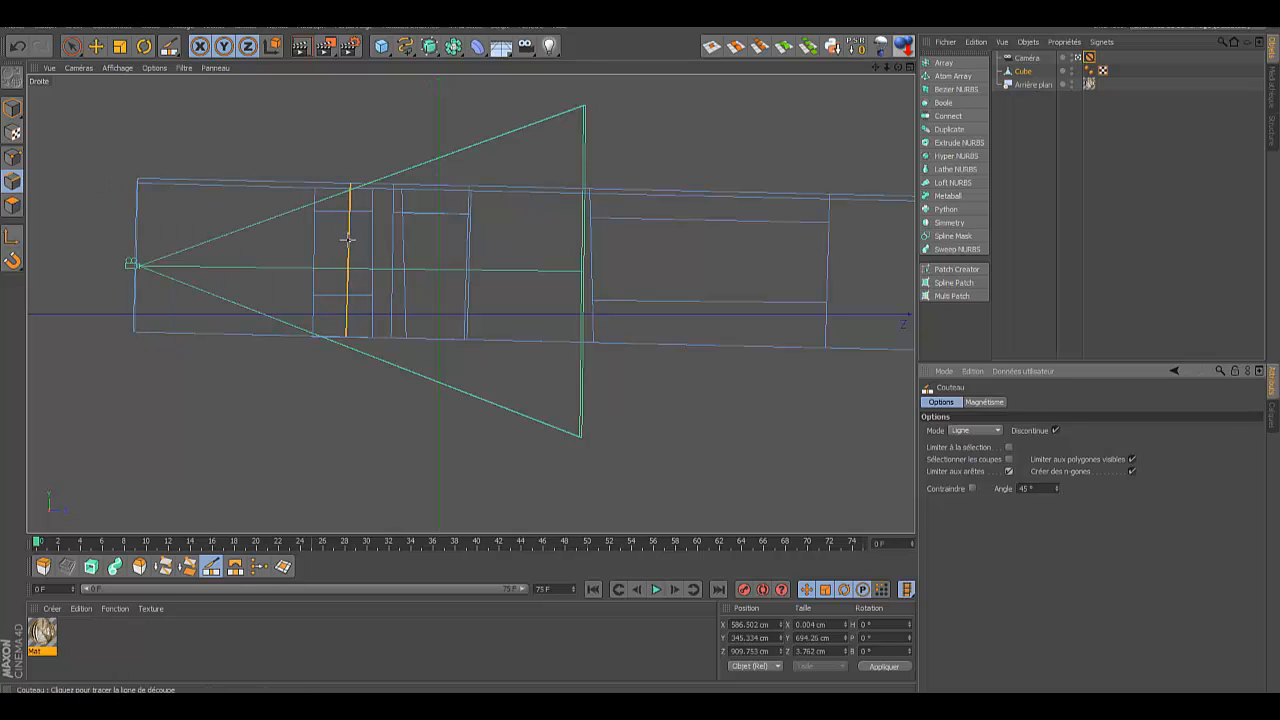
pyautogui.moveTo(348, 240); pyautogui.dragTo(130, 238)
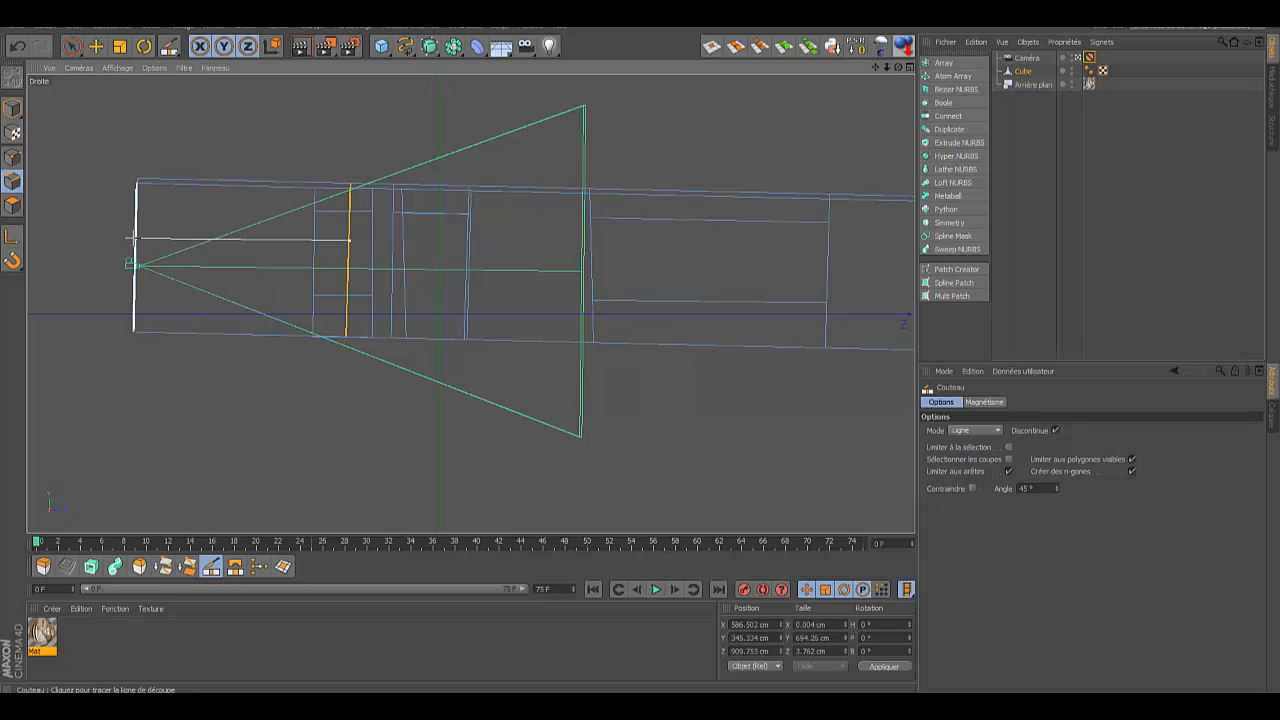
pyautogui.click(132, 238)
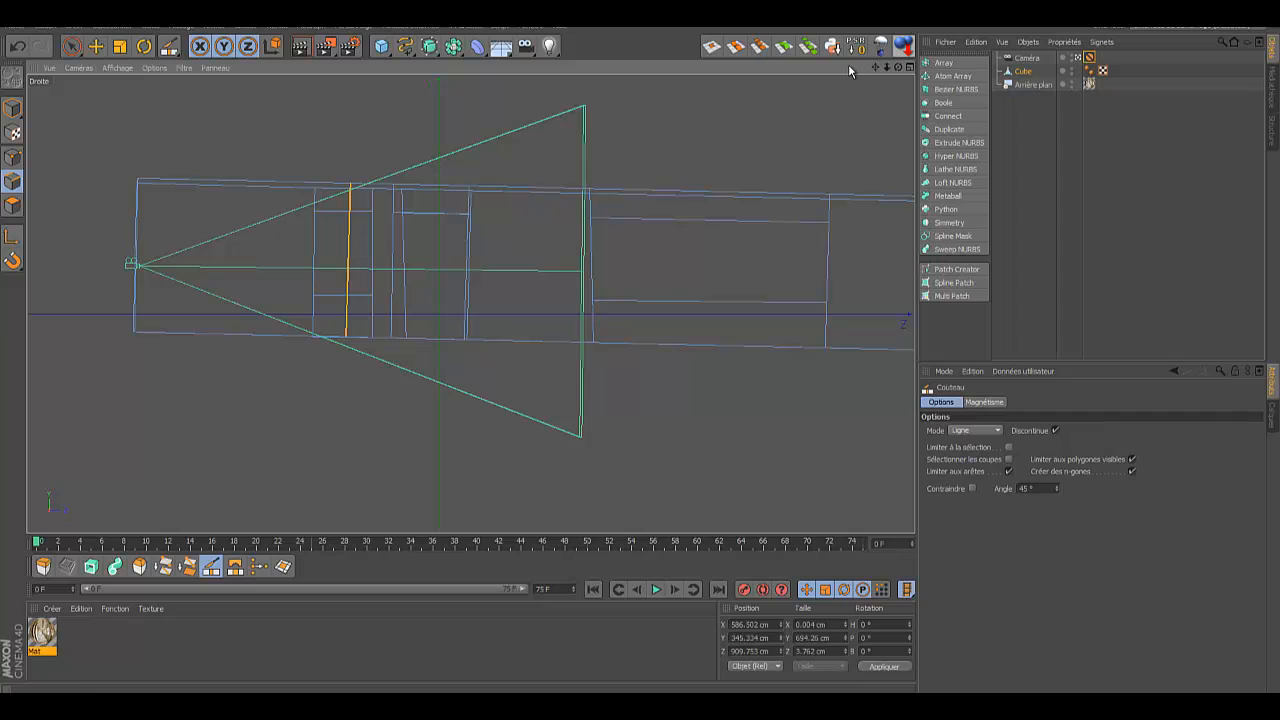
# Step: Leave the scene camera and Knife-cut high across both vertical edges of the right wall's nearest panel, also trying the cut limited to the selection
pyautogui.click(910, 67)
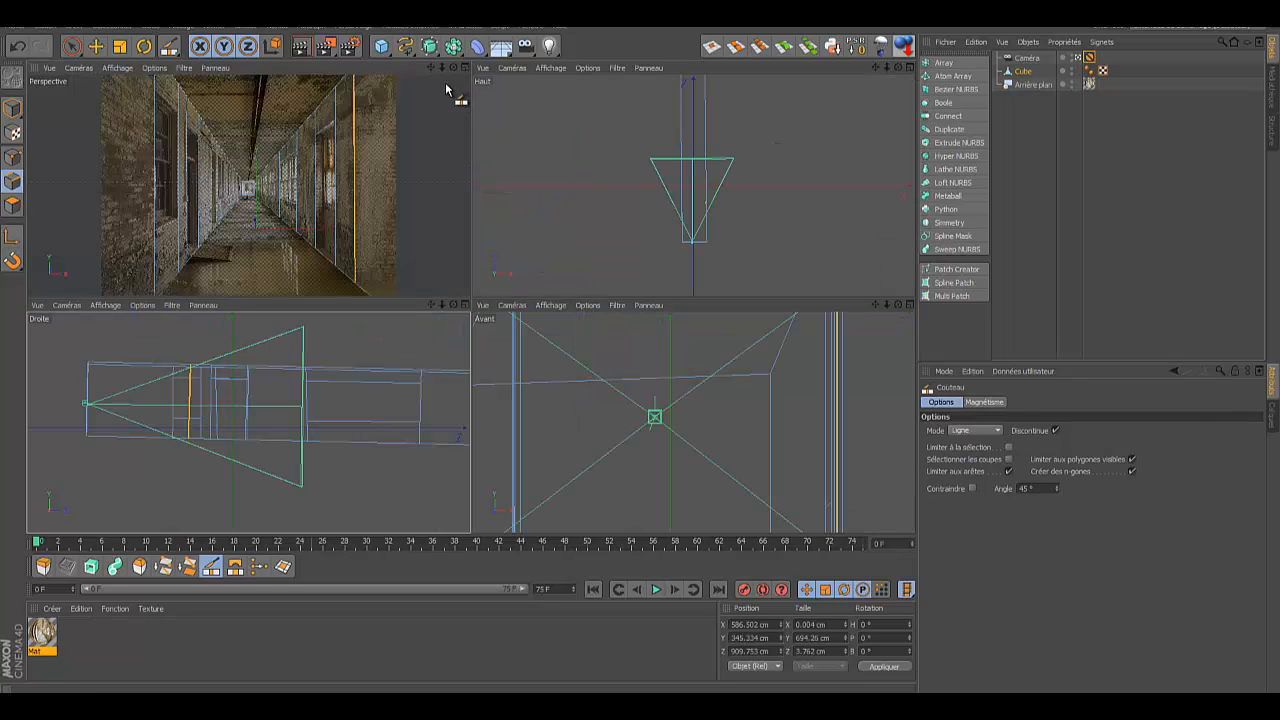
pyautogui.click(1082, 59)
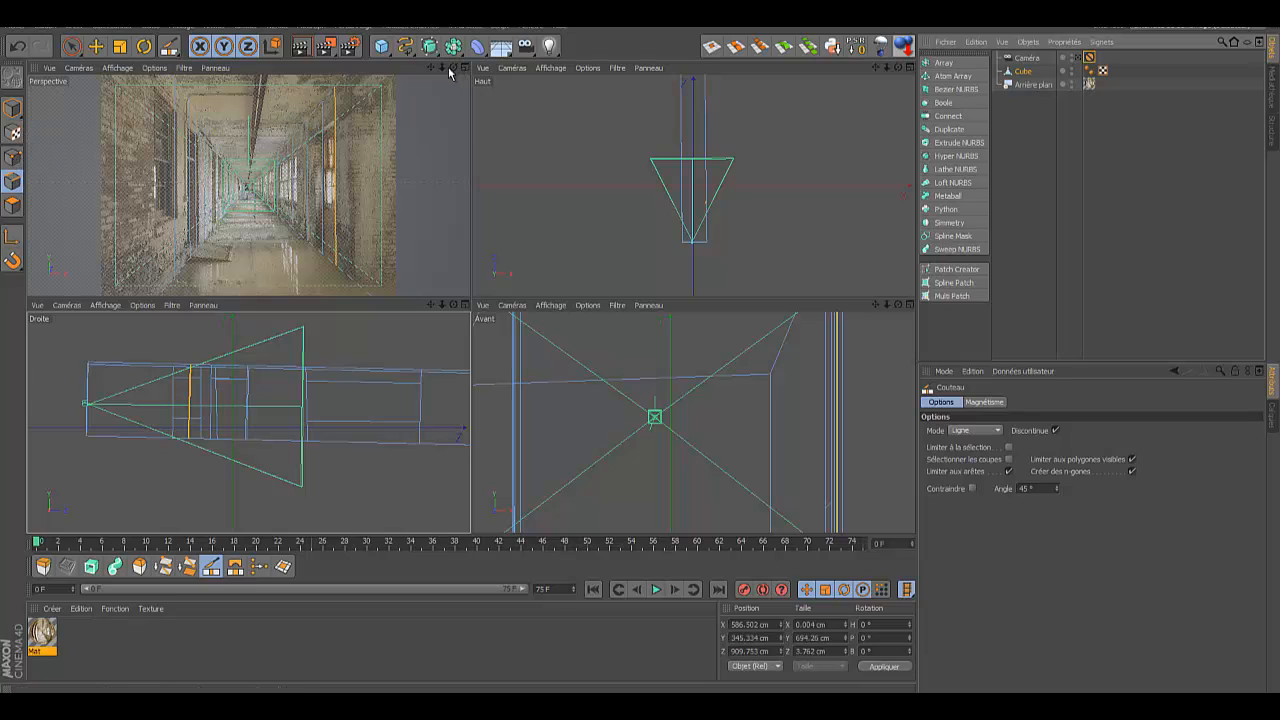
pyautogui.moveTo(454, 67); pyautogui.dragTo(469, 297)
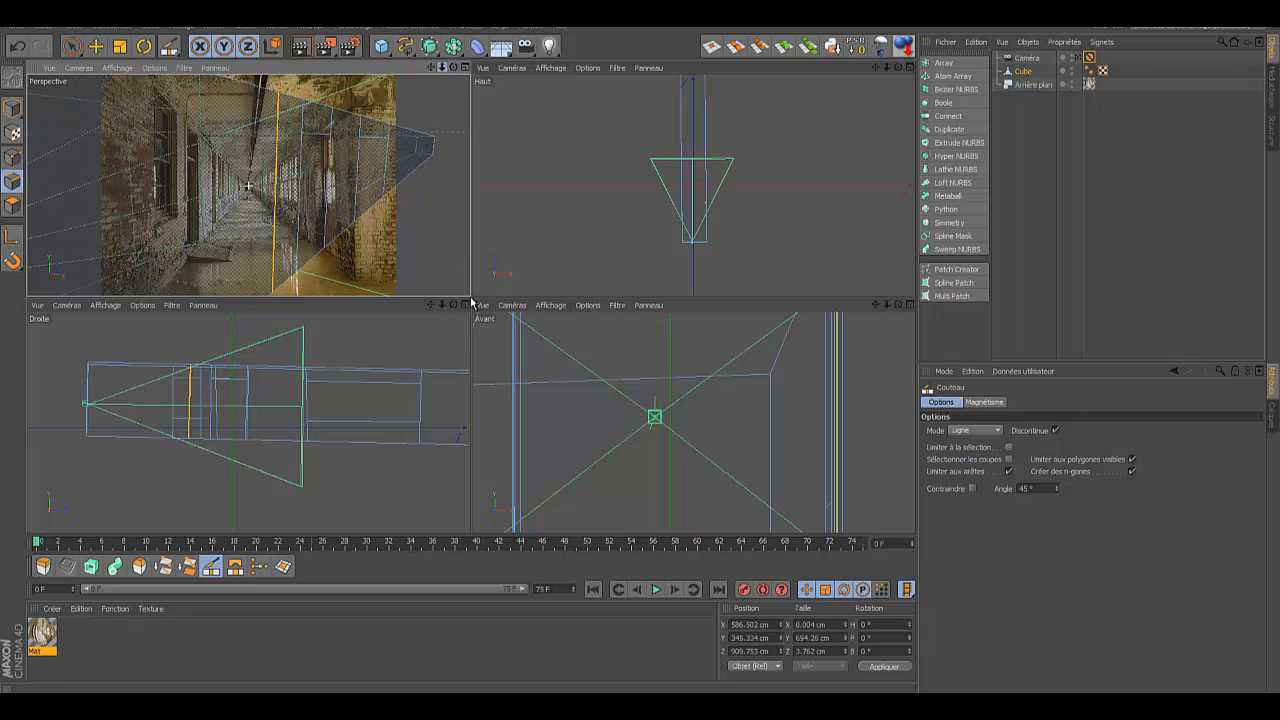
pyautogui.keyDown('alt'); pyautogui.moveTo(469, 297); pyautogui.dragTo(469, 297, button='right'); pyautogui.keyUp('alt')
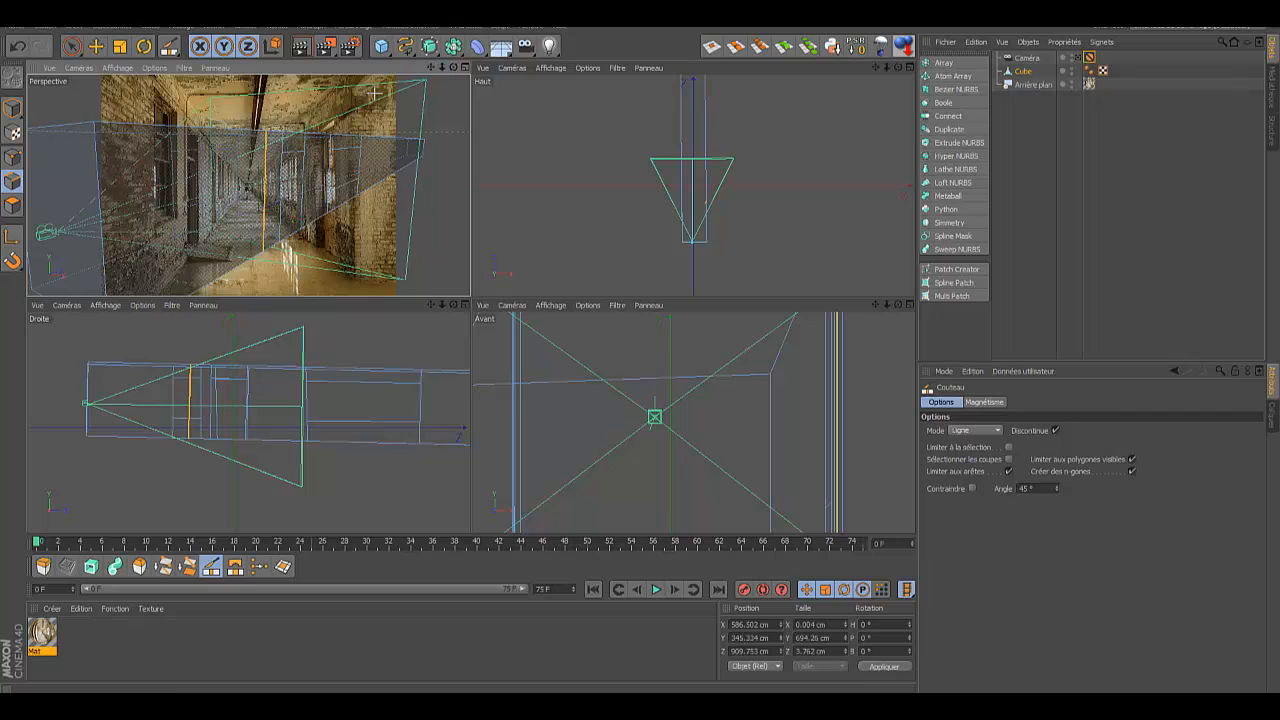
pyautogui.click(16, 176)
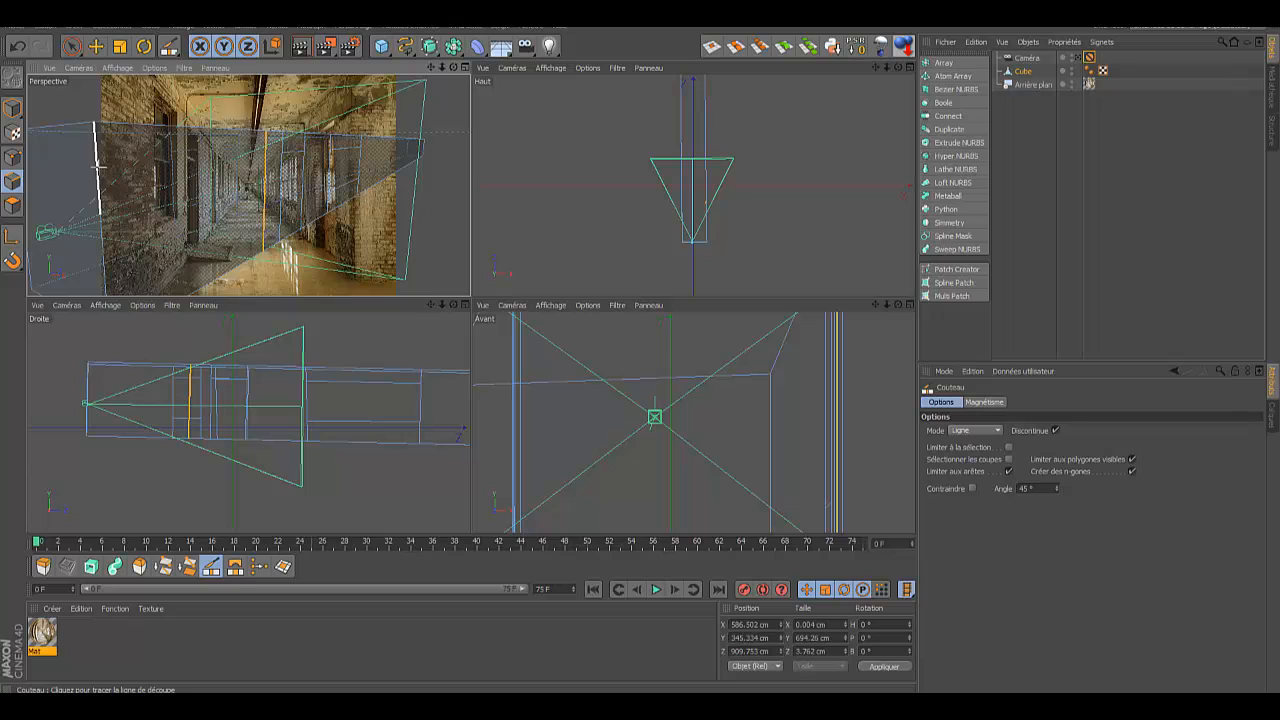
pyautogui.moveTo(99, 166); pyautogui.dragTo(264, 157)
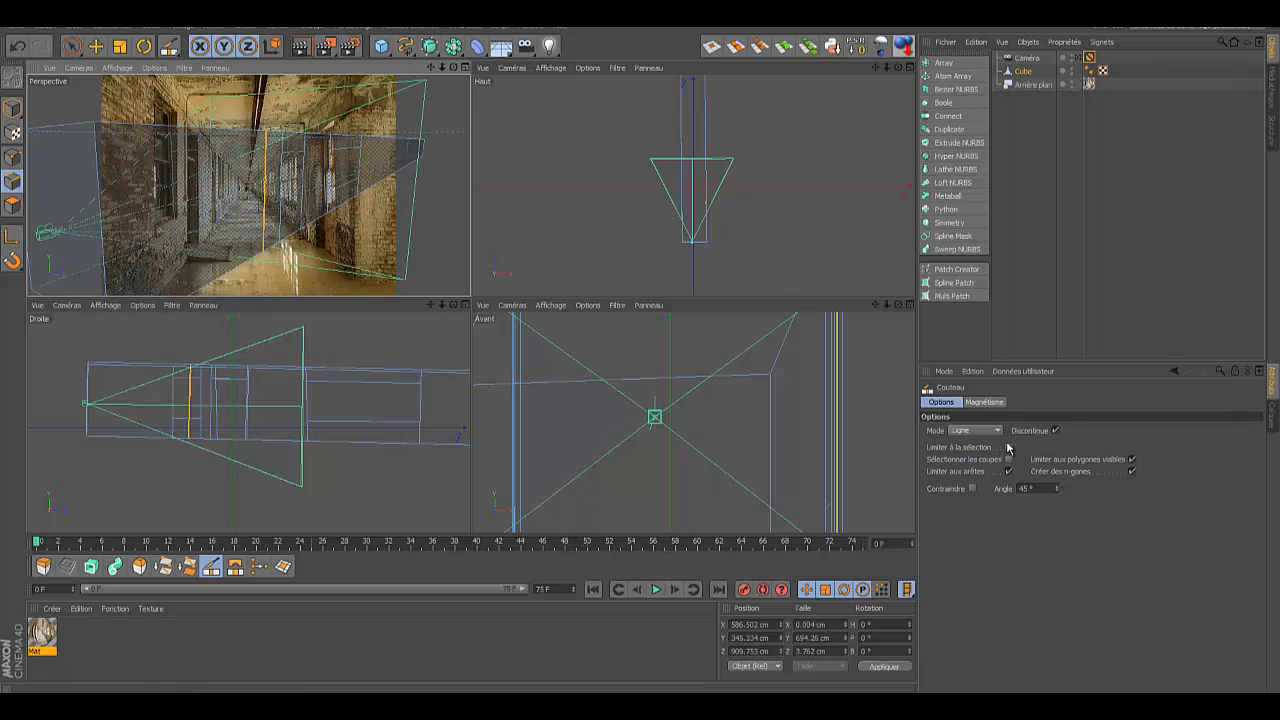
pyautogui.click(1008, 447)
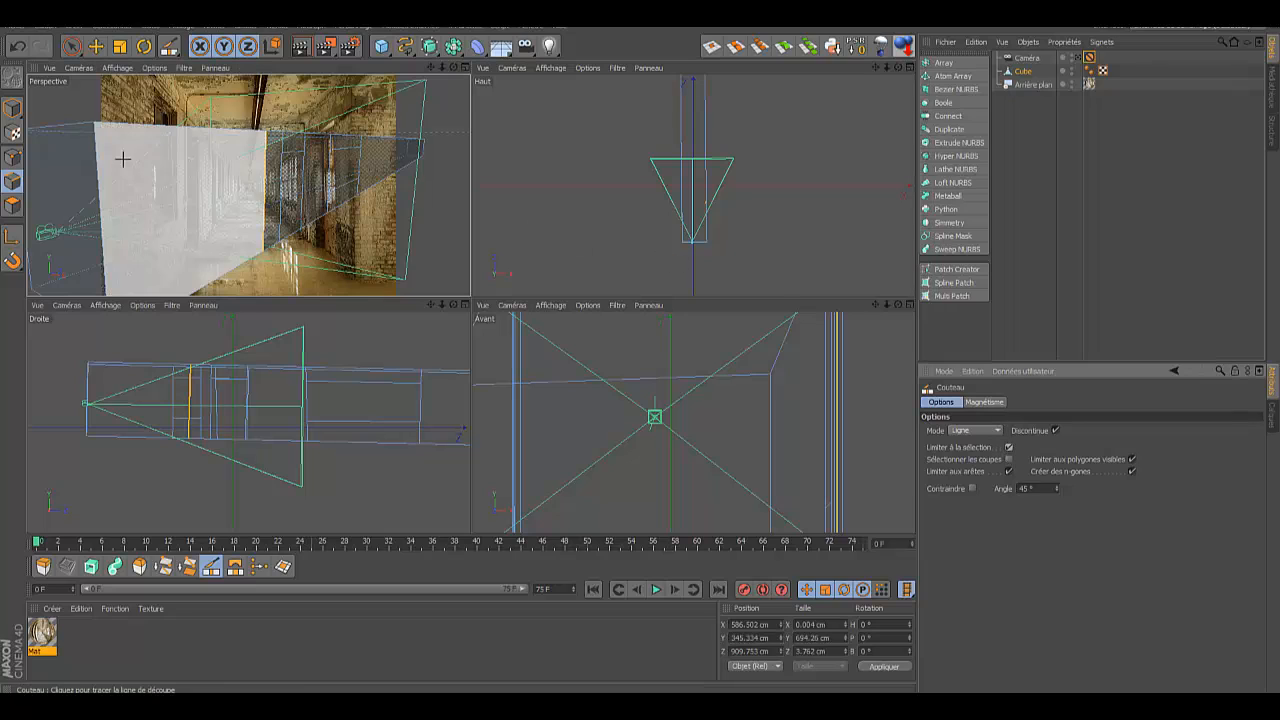
pyautogui.moveTo(97, 185); pyautogui.dragTo(265, 161)
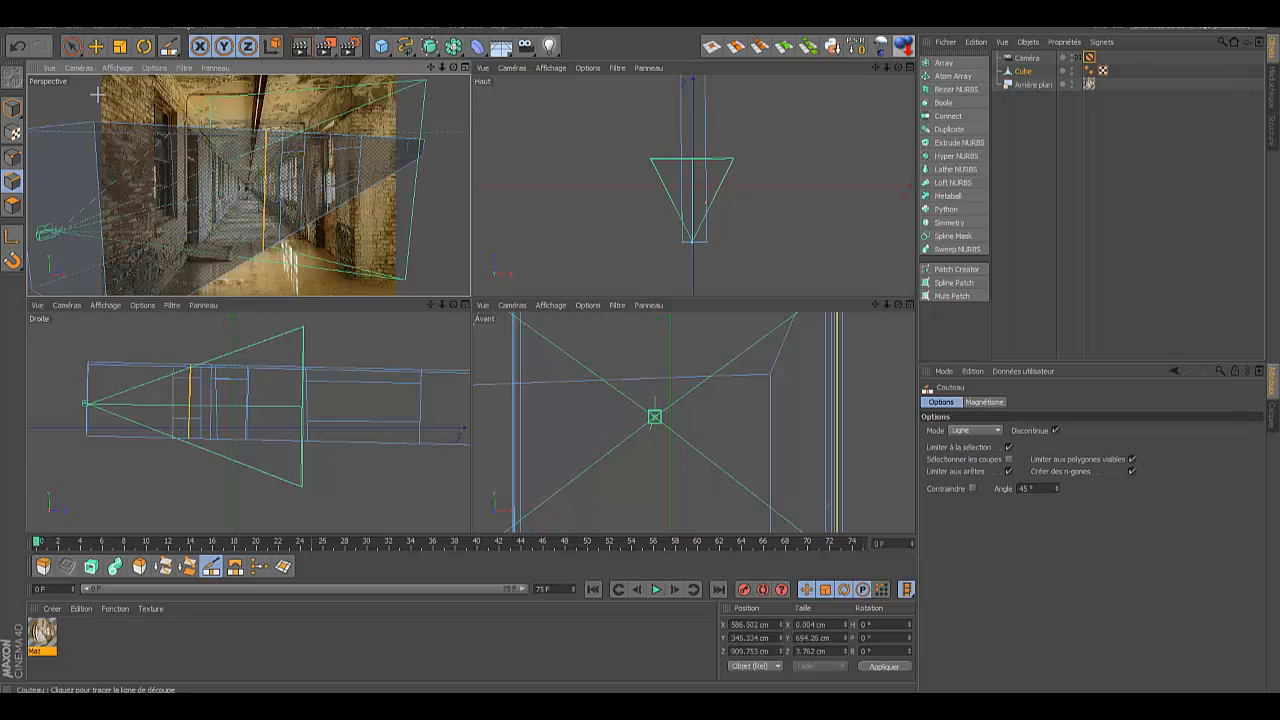
# Step: Select the upper cut points on both vertical edges of the right wall's nearest panel and connect them
pyautogui.click(20, 160)
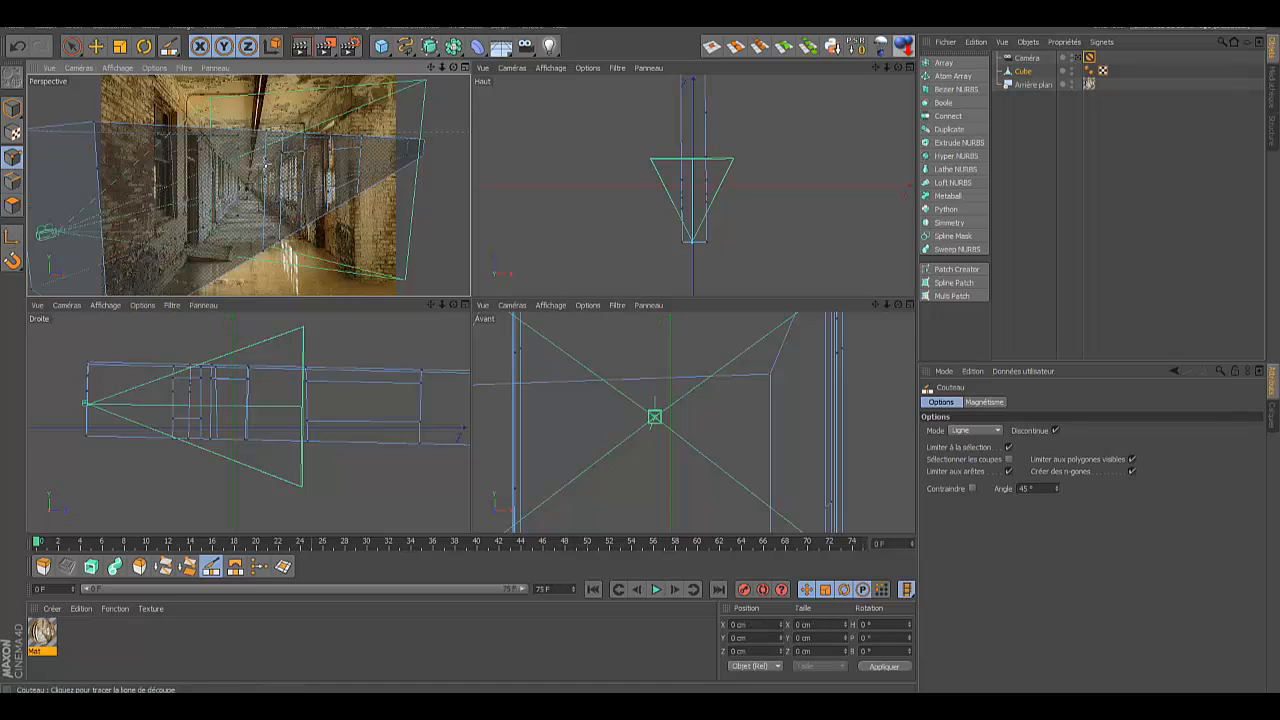
pyautogui.click(71, 46)
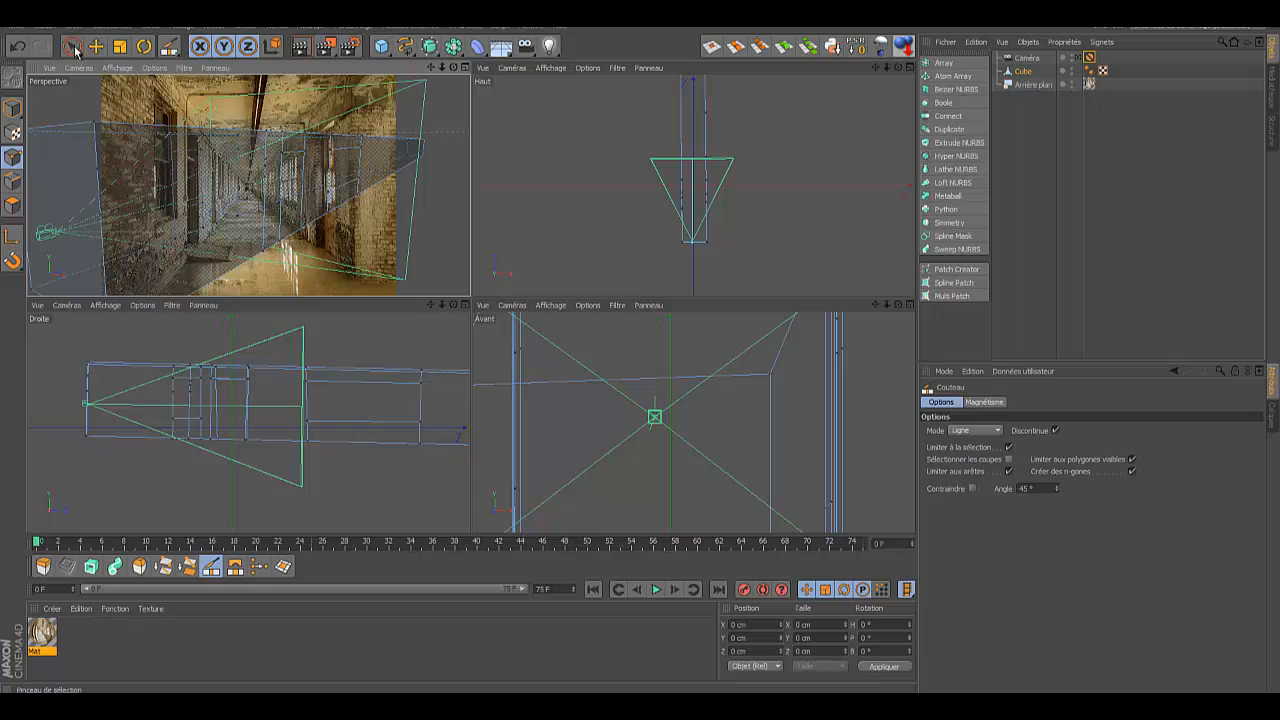
pyautogui.click(266, 160)
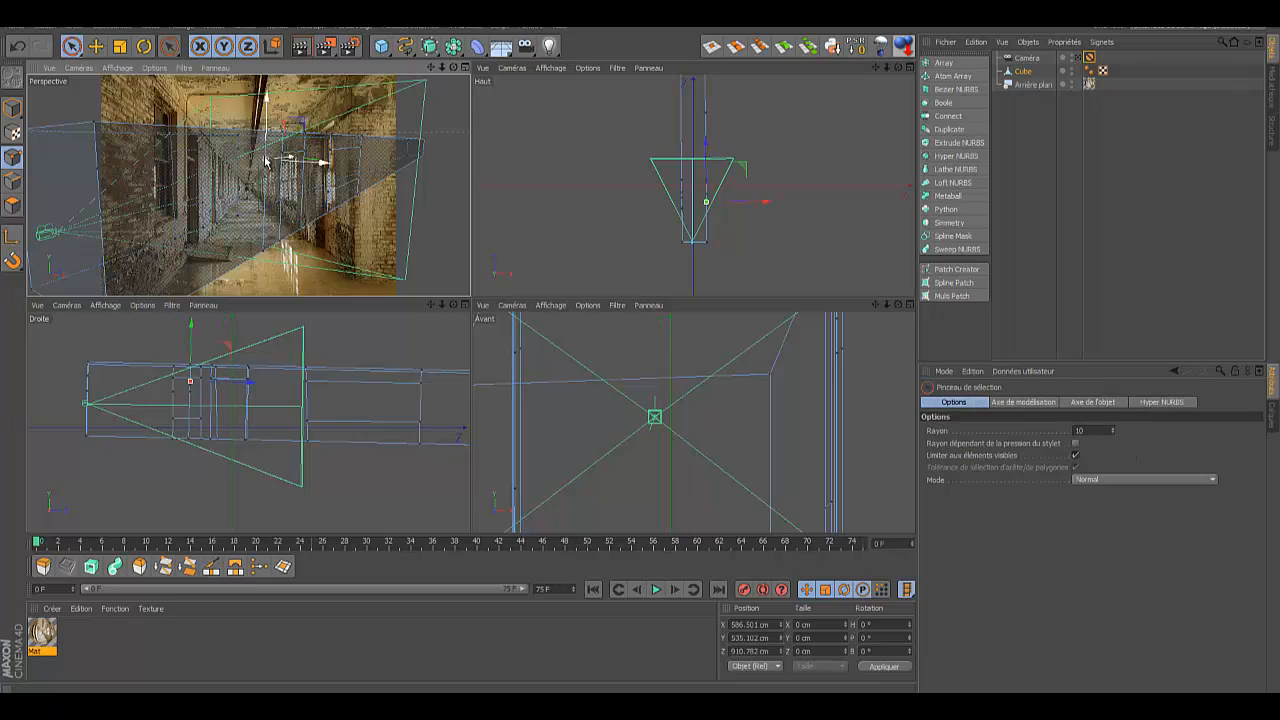
pyautogui.keyDown('shift'); pyautogui.click(97, 169); pyautogui.keyUp('shift')
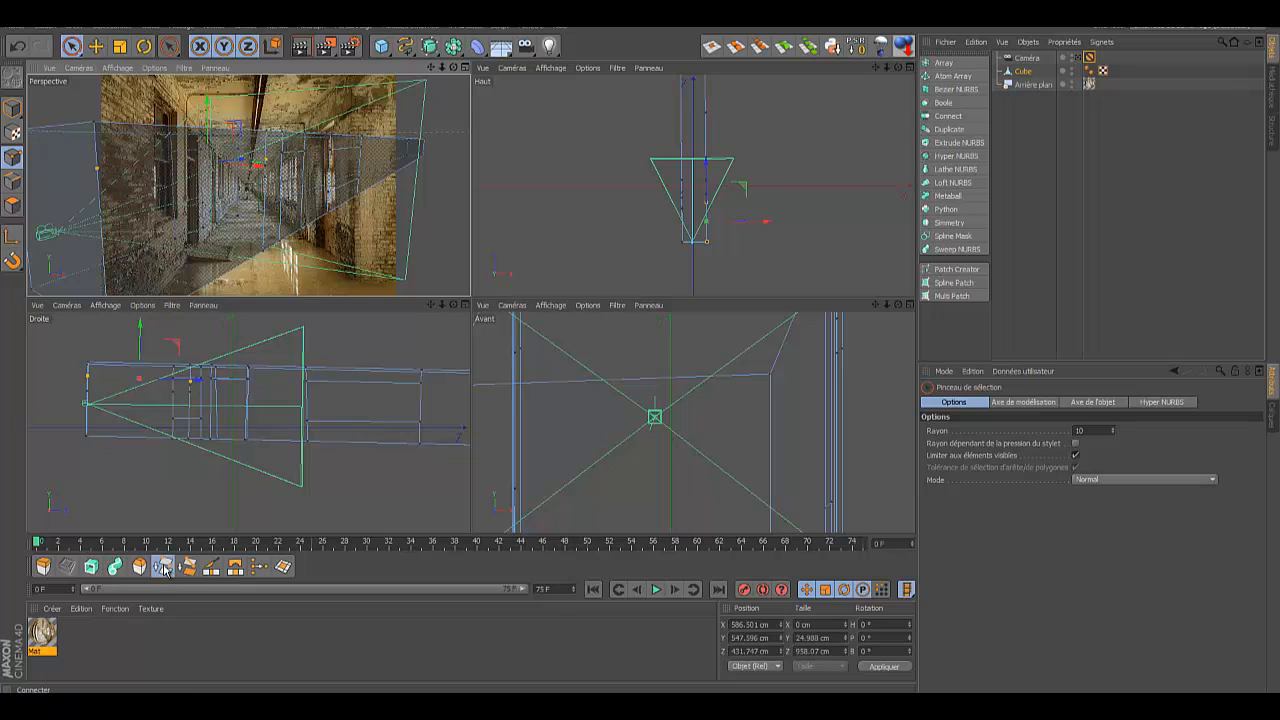
# Step: Dissolve the two leftover lower cut points on the vertical edges of the right wall's nearest panel
pyautogui.click(265, 181)
pyautogui.rightClick(265, 181)
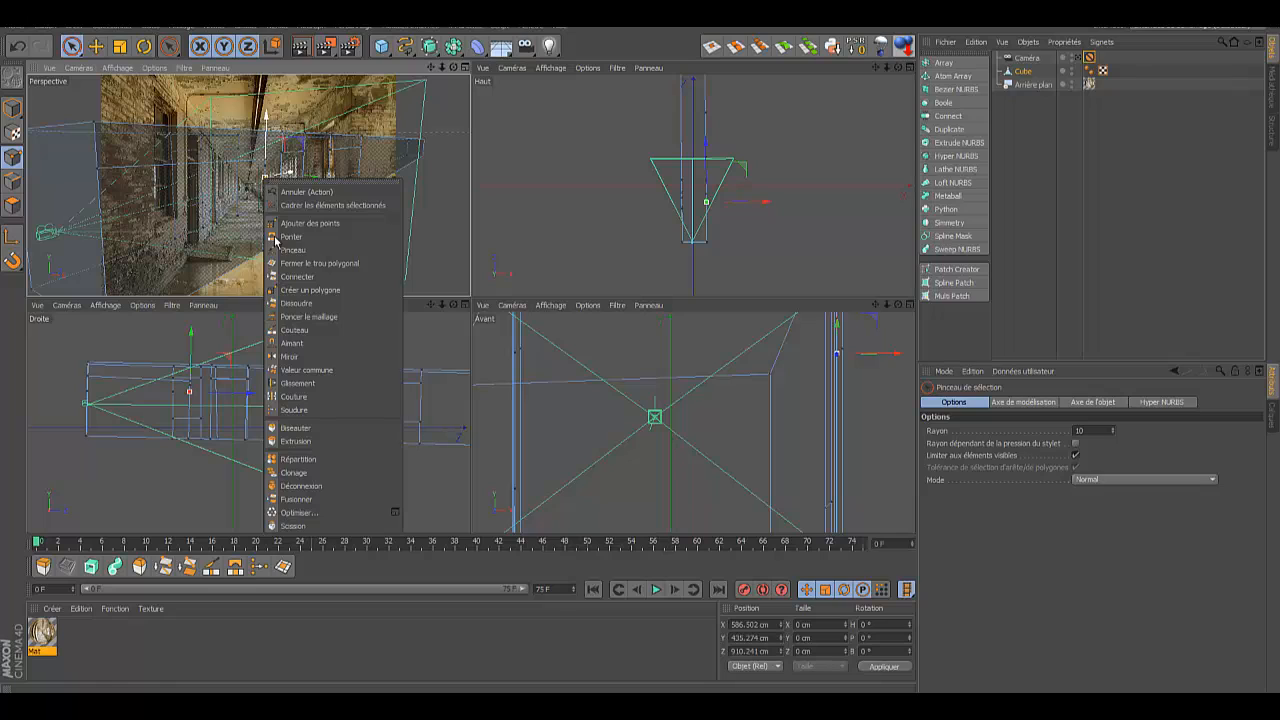
pyautogui.click(296, 305)
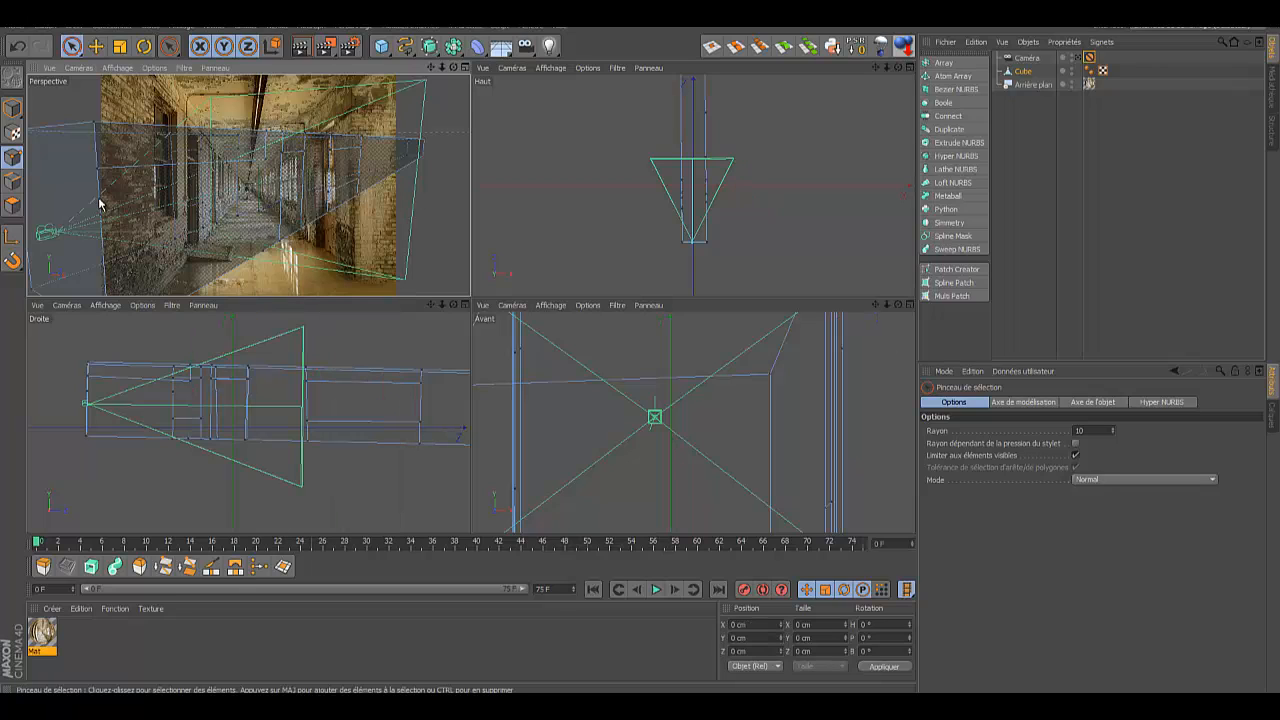
pyautogui.click(100, 218)
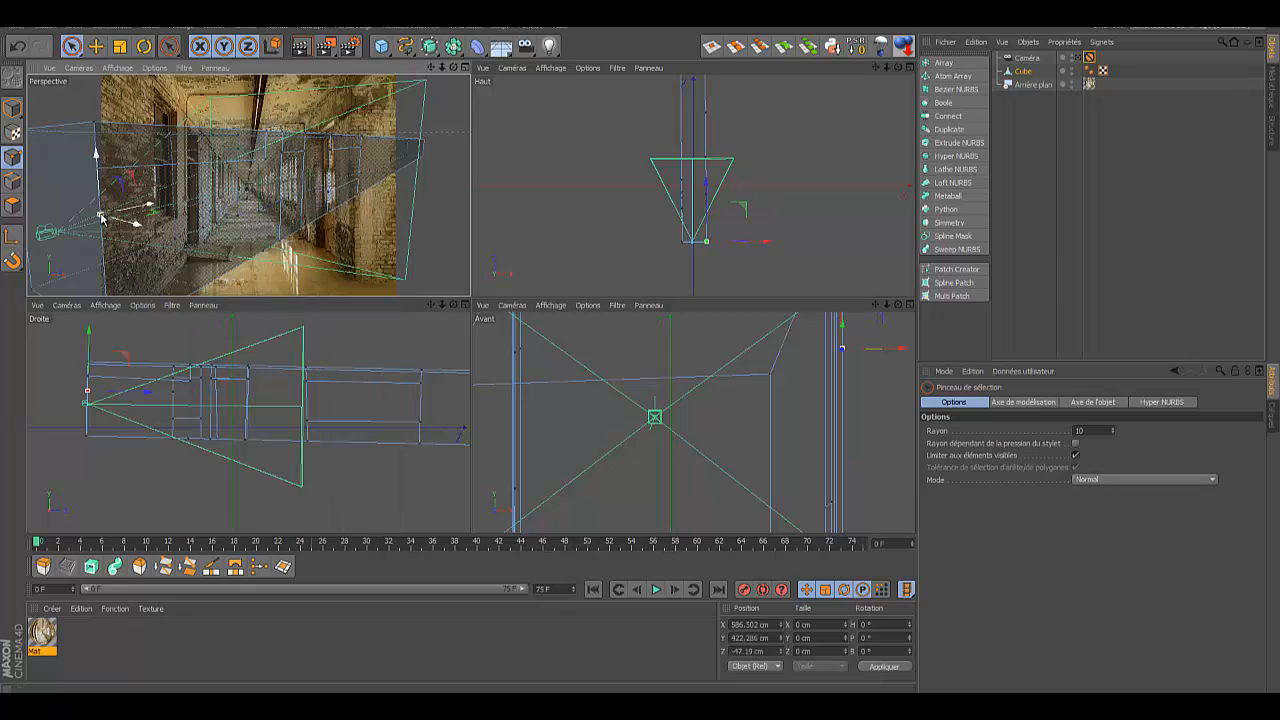
pyautogui.rightClick(100, 218)
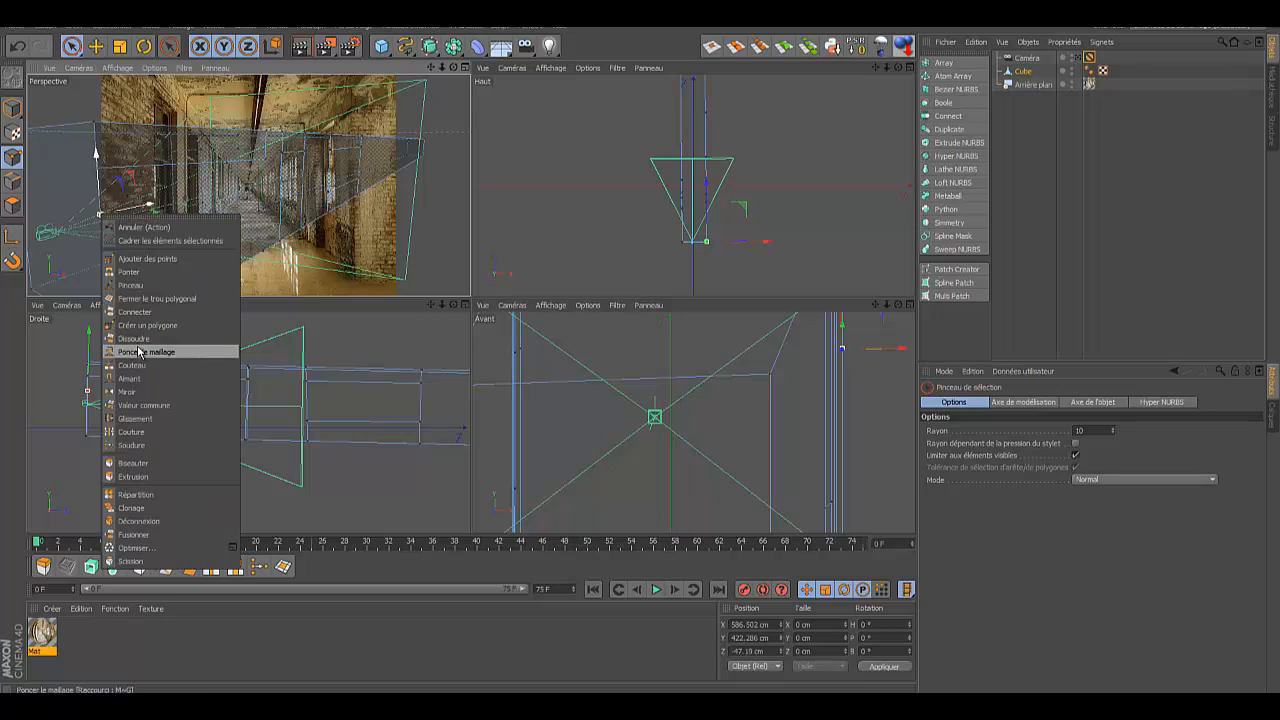
pyautogui.click(135, 345)
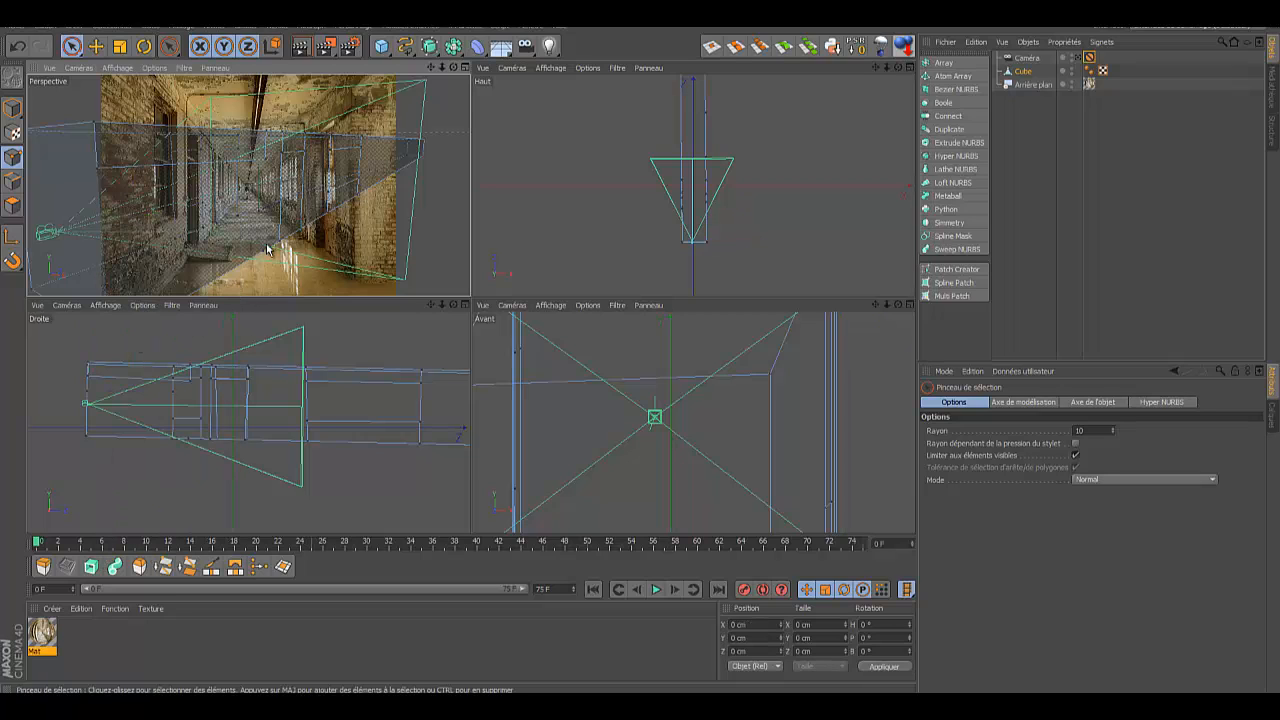
# Step: Select the upper cut point and the bottom point of the nearest panel's far vertical edge, and return to the scene camera view
pyautogui.click(285, 160)
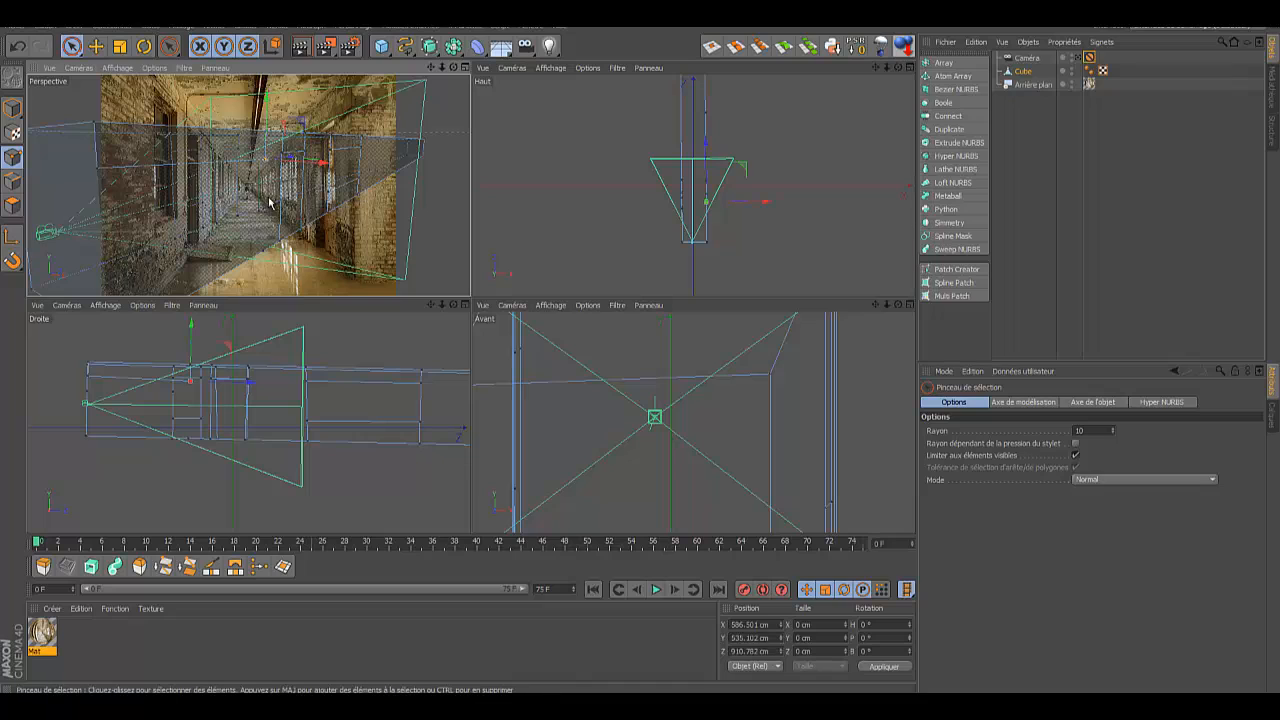
pyautogui.keyDown('shift'); pyautogui.click(264, 257); pyautogui.keyUp('shift')
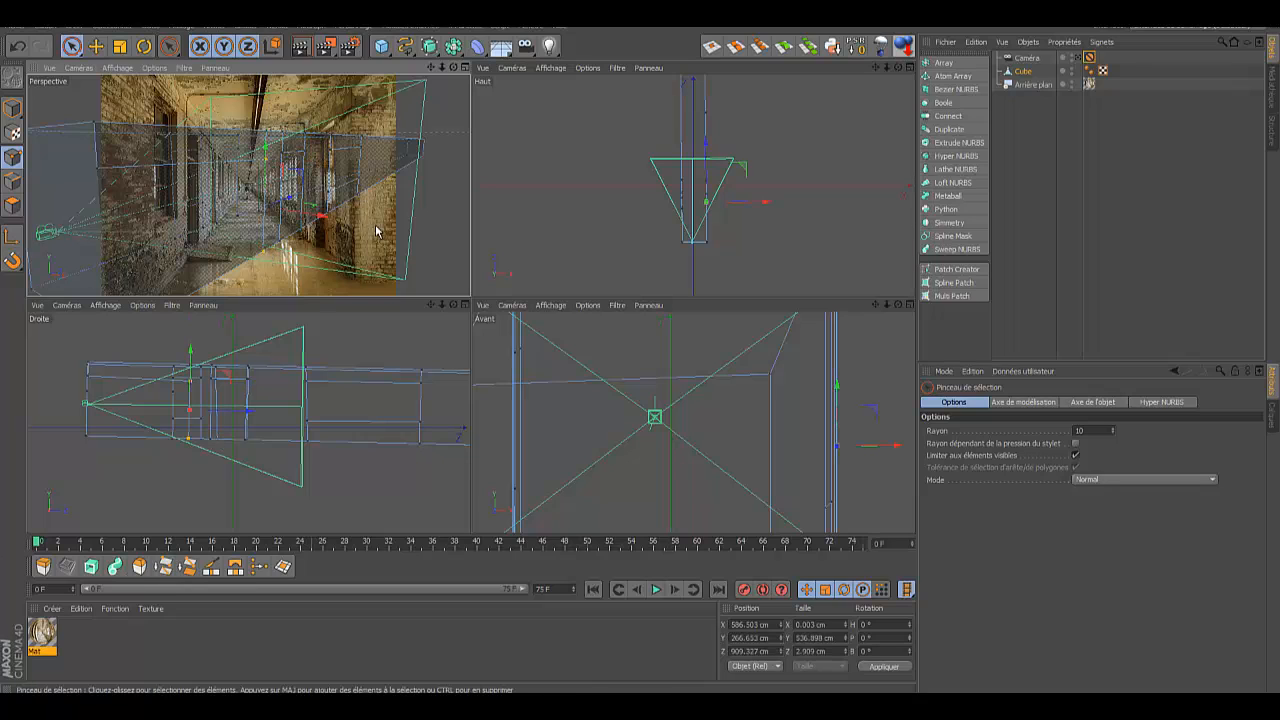
pyautogui.click(1077, 57)
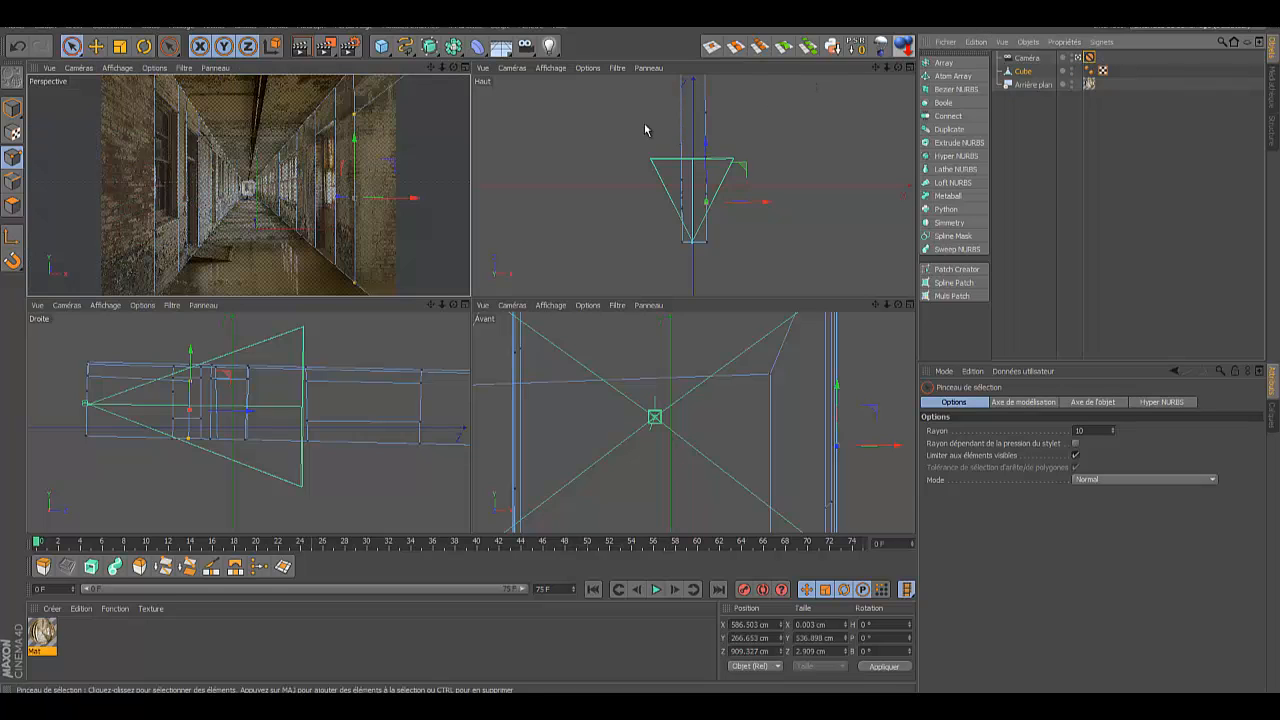
# Step: Select the new horizontal edge on the right wall's nearest panel and raise it in the right view to about Y 628.7 cm
pyautogui.click(13, 182)
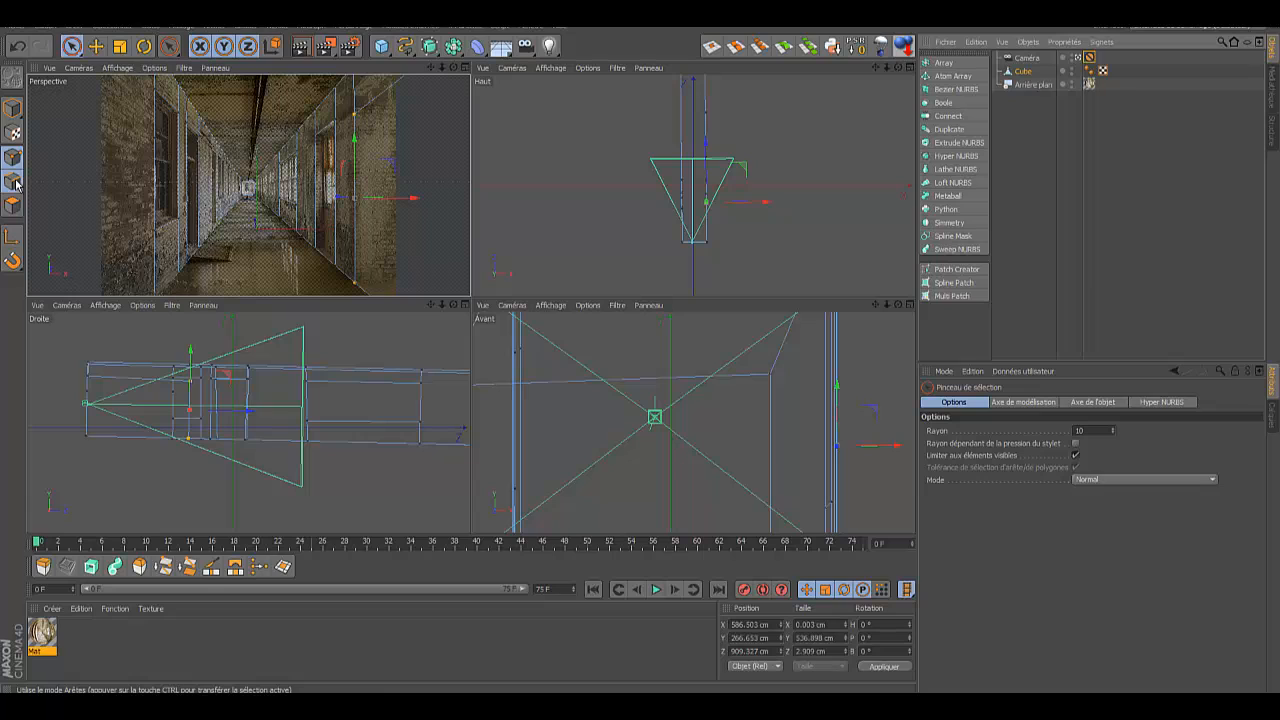
pyautogui.click(371, 93)
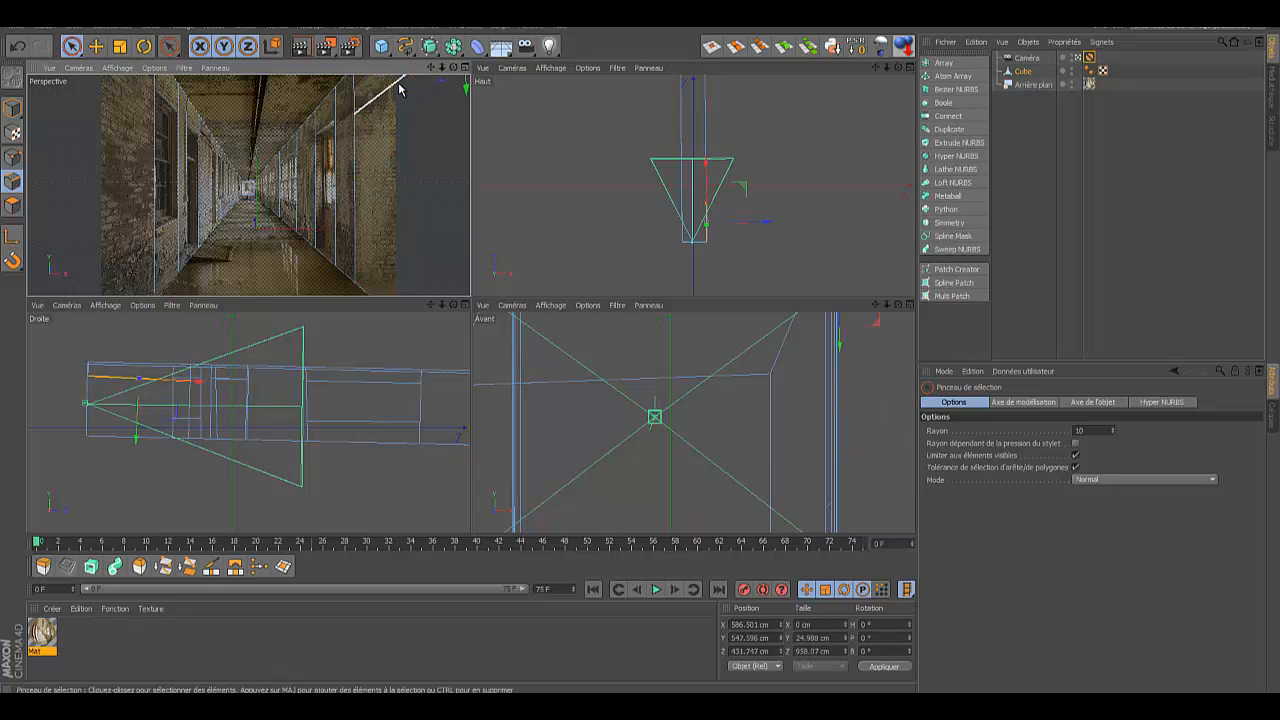
pyautogui.click(136, 438)
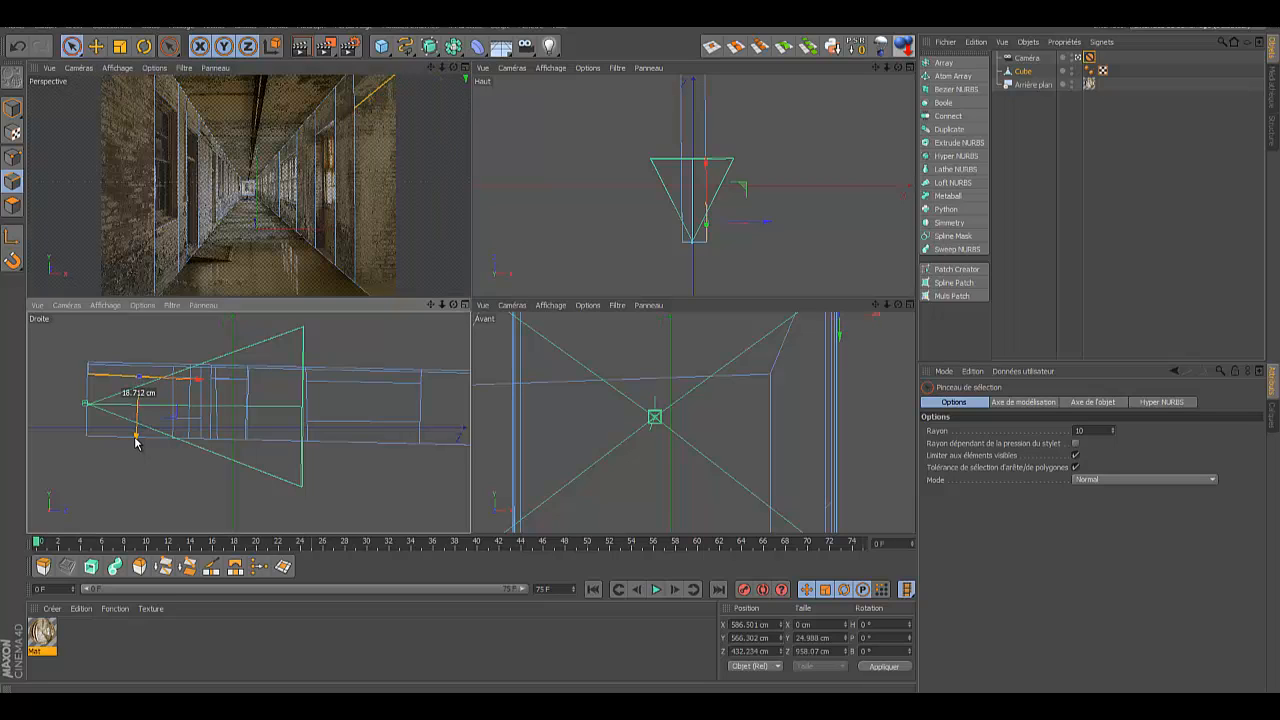
pyautogui.moveTo(136, 440); pyautogui.dragTo(136, 435)
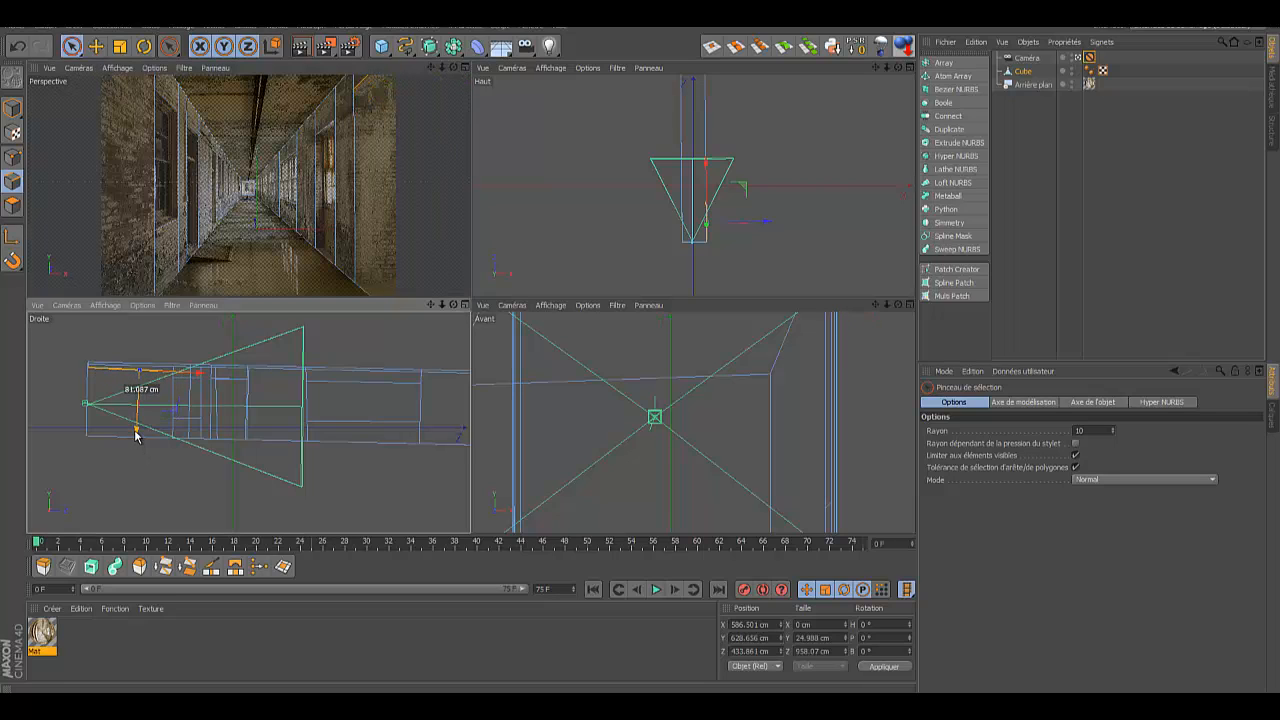
# Step: In the maximized perspective view, select the top edge of the farther window on the right wall and lower it to about Y 554 cm
pyautogui.click(467, 66)
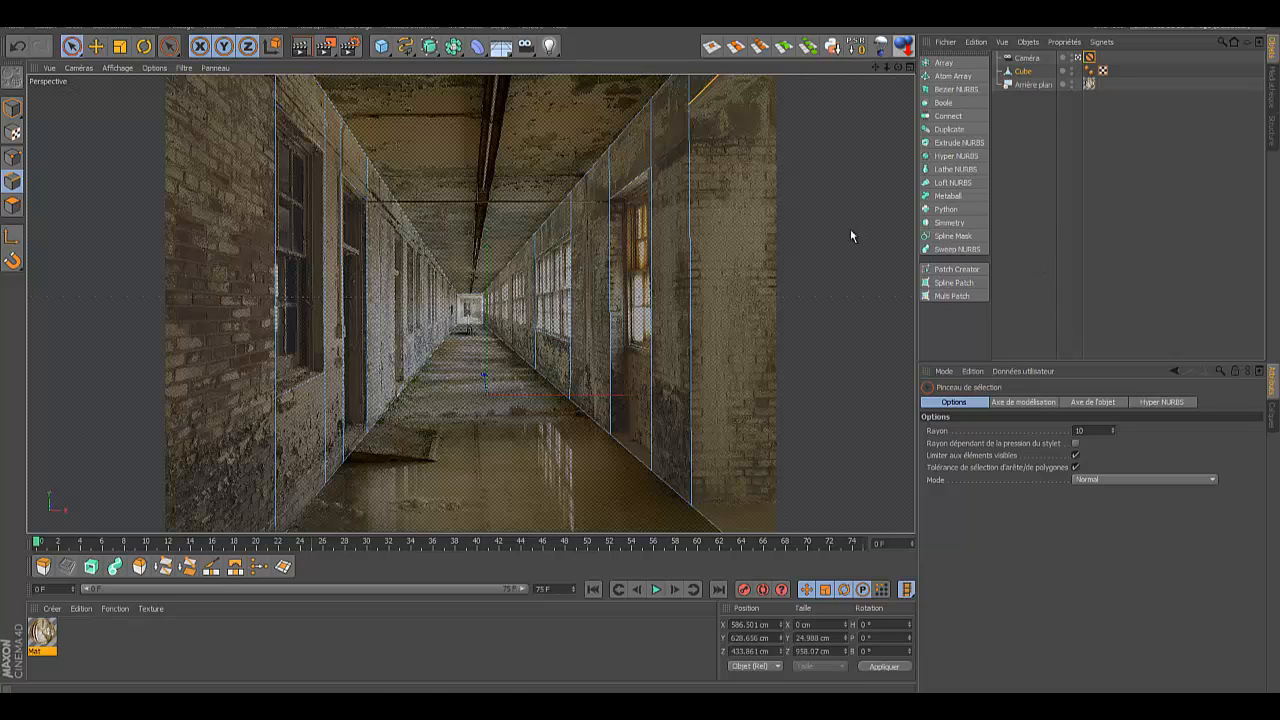
pyautogui.click(560, 245)
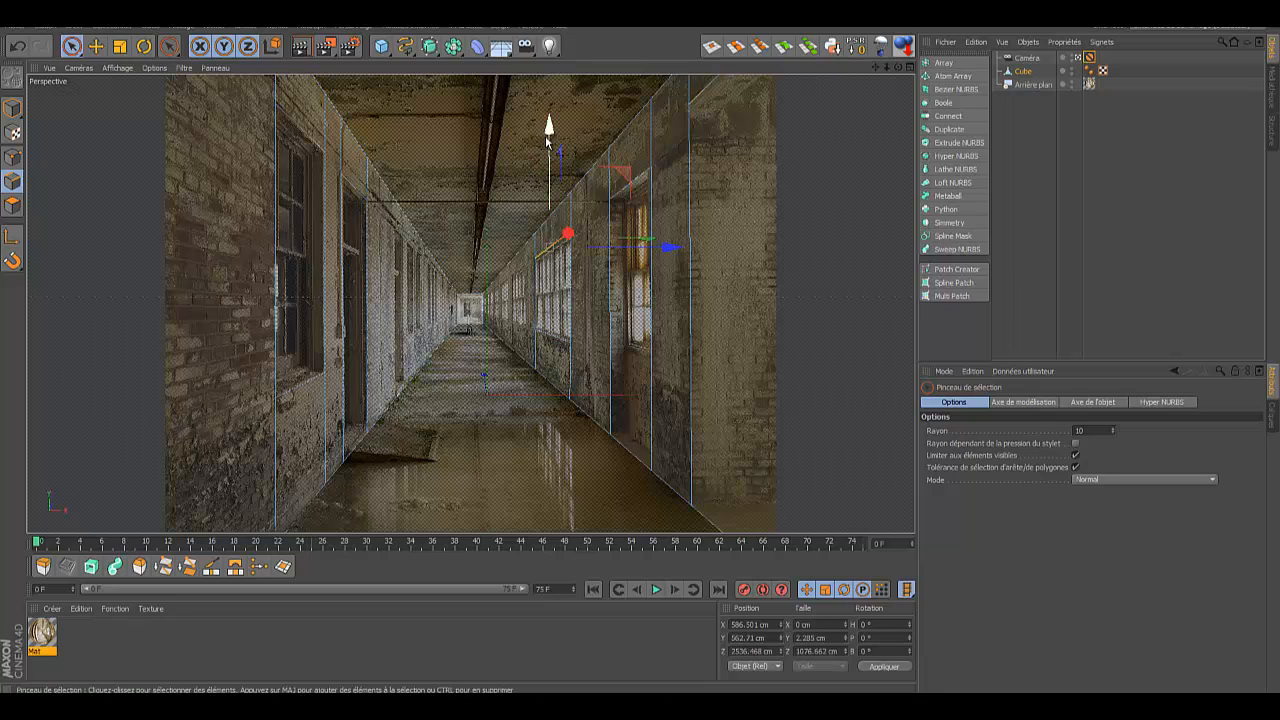
pyautogui.moveTo(551, 128); pyautogui.dragTo(552, 133)
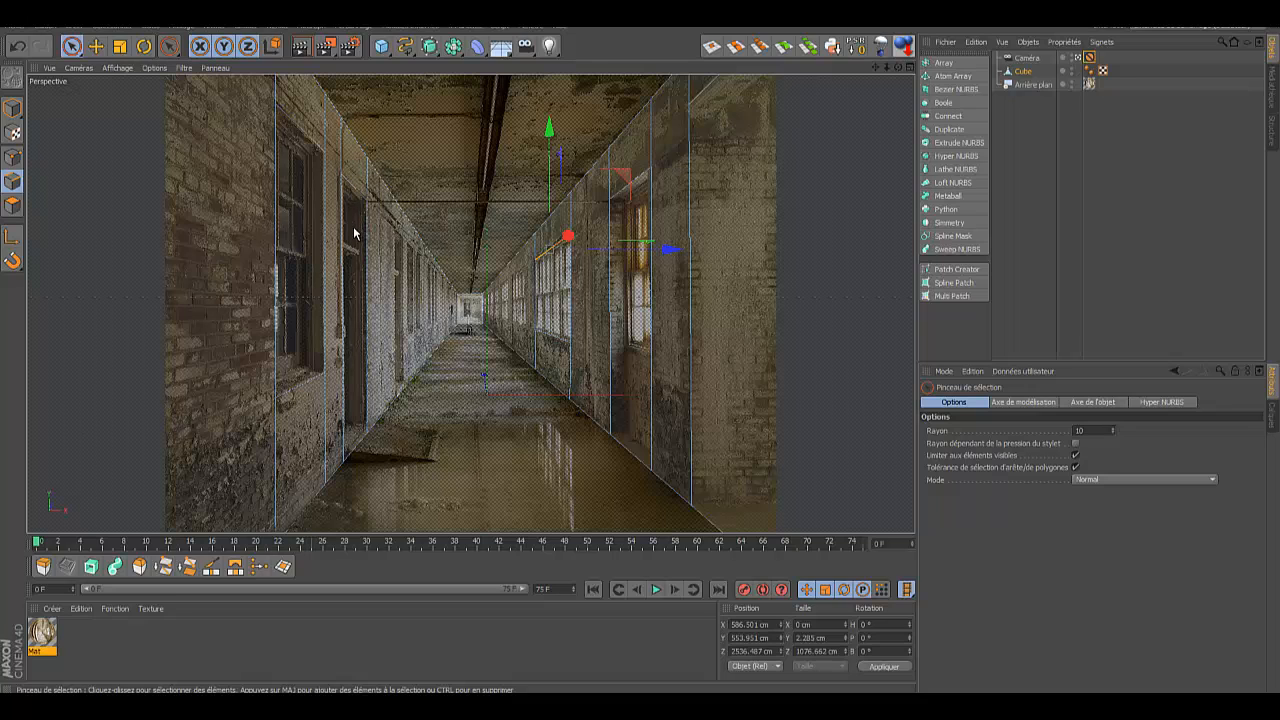
# Step: In polygon mode, select all of the cube's polygons, reverse their normals and clear the selection
pyautogui.click(12, 205)
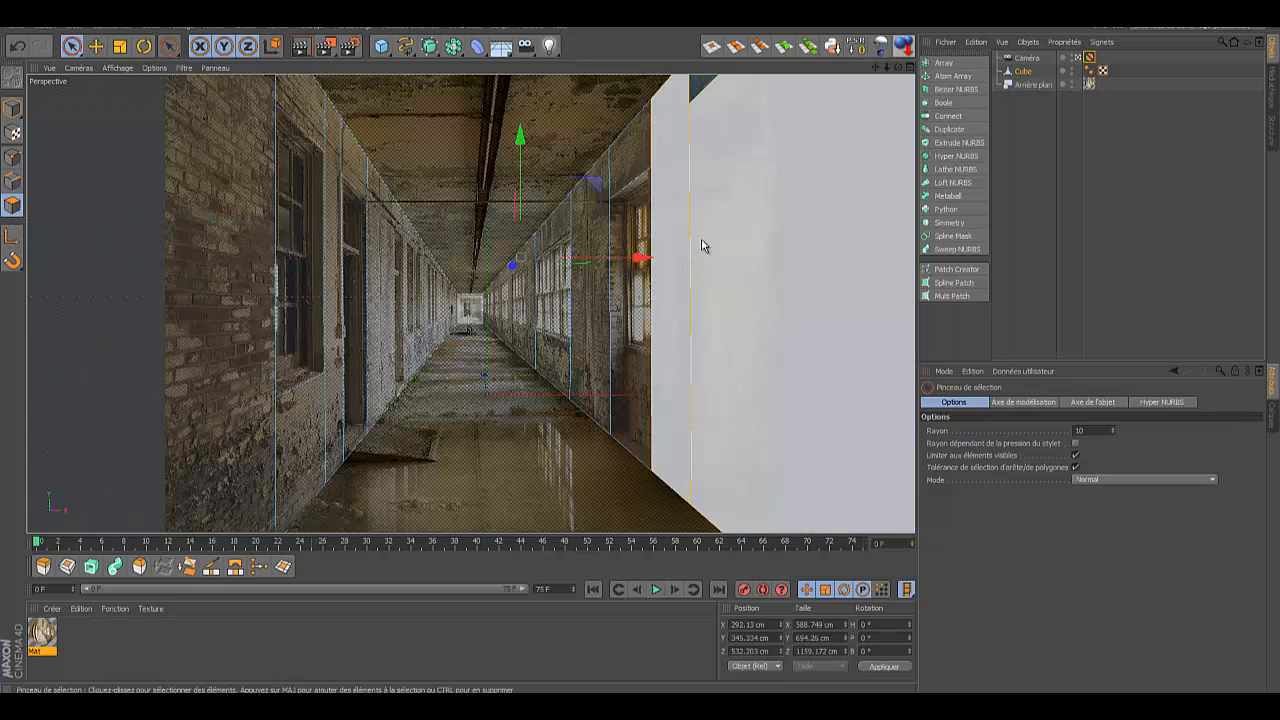
pyautogui.click(586, 229)
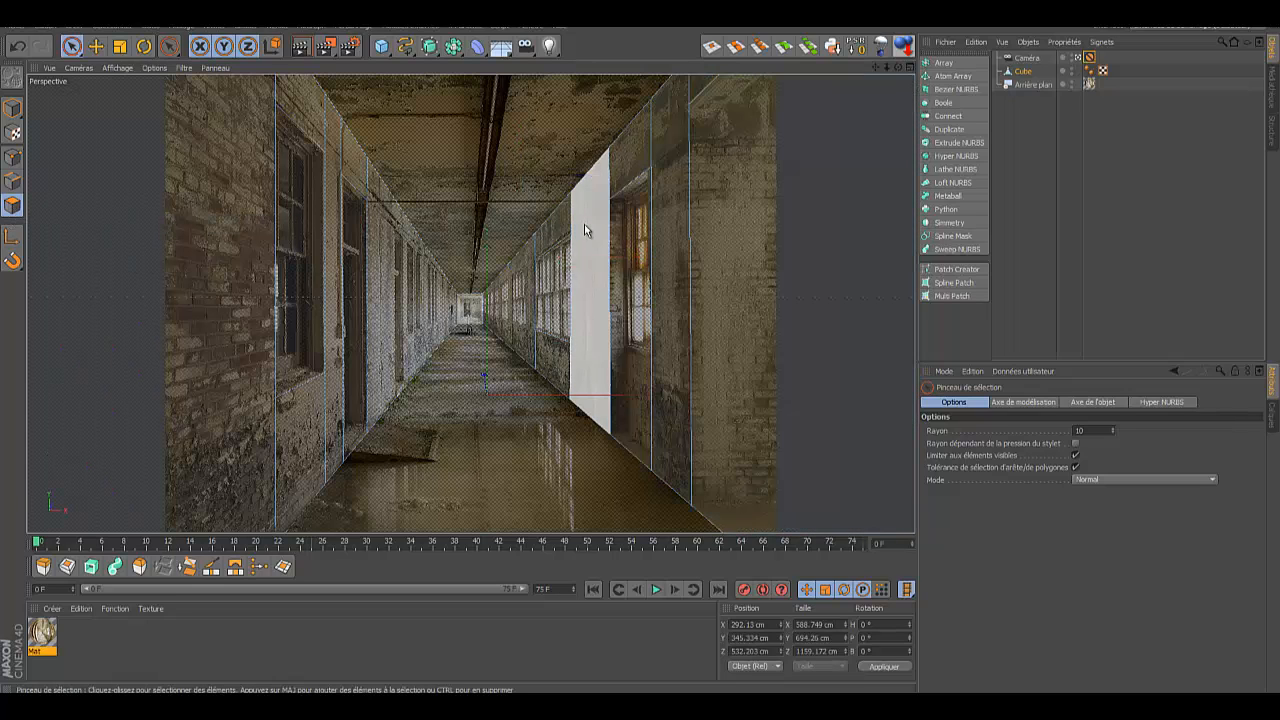
pyautogui.click(374, 291)
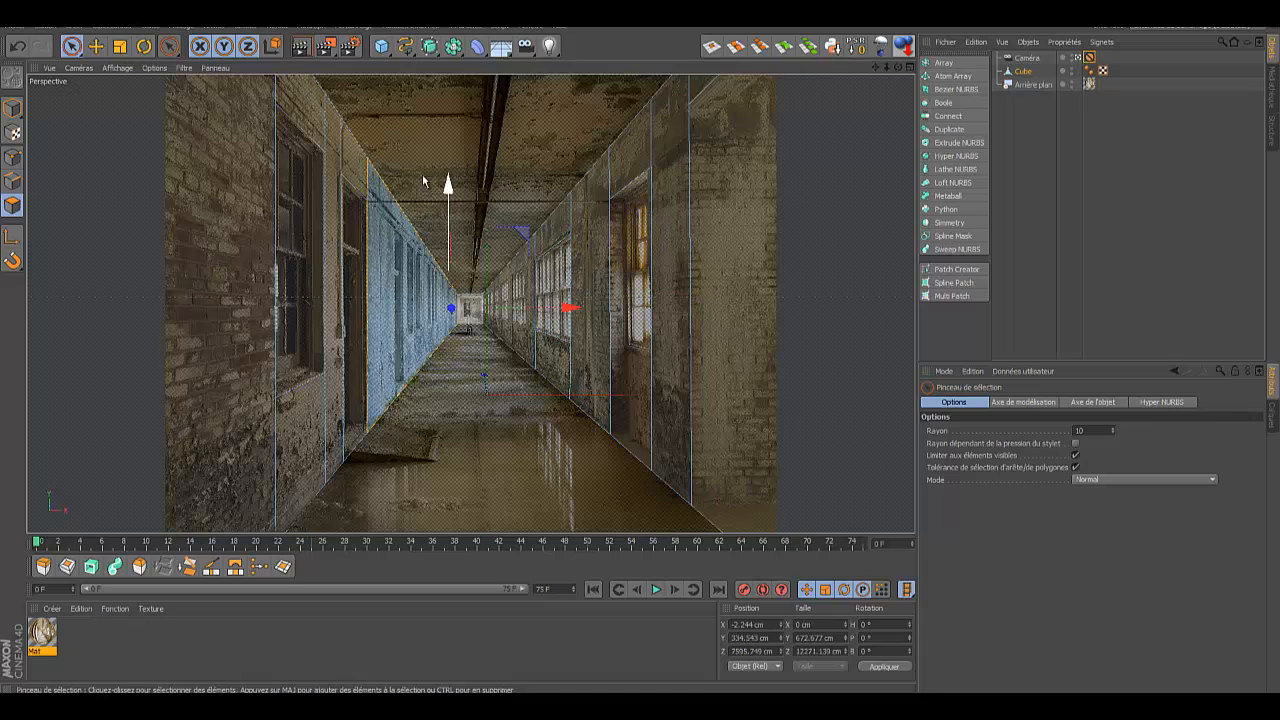
pyautogui.click(319, 118)
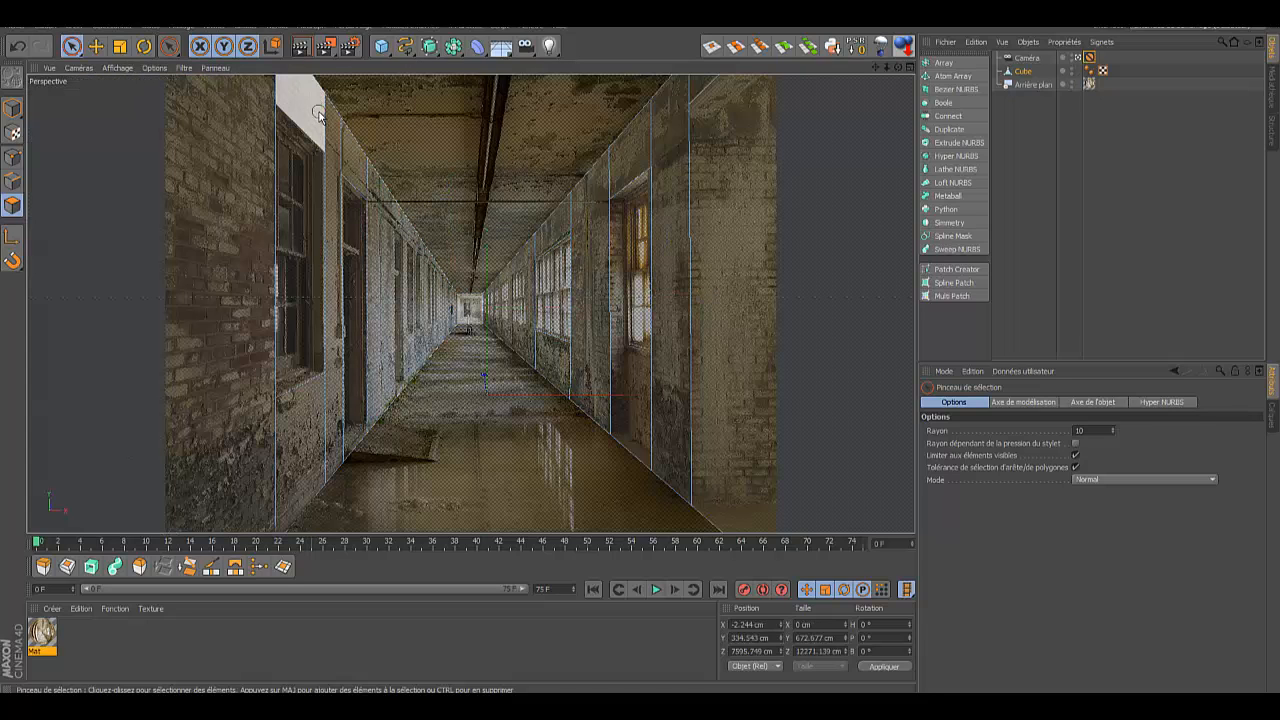
pyautogui.click(756, 214)
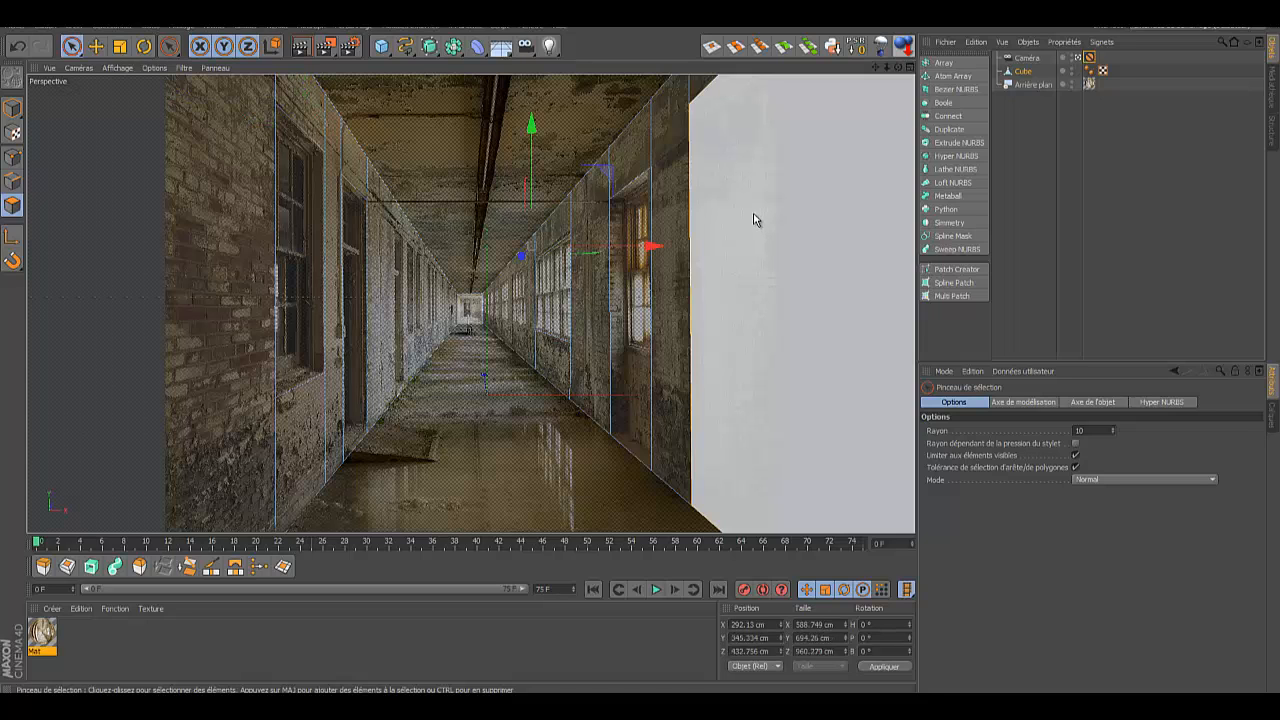
pyautogui.hotkey('ctrl', 'a')
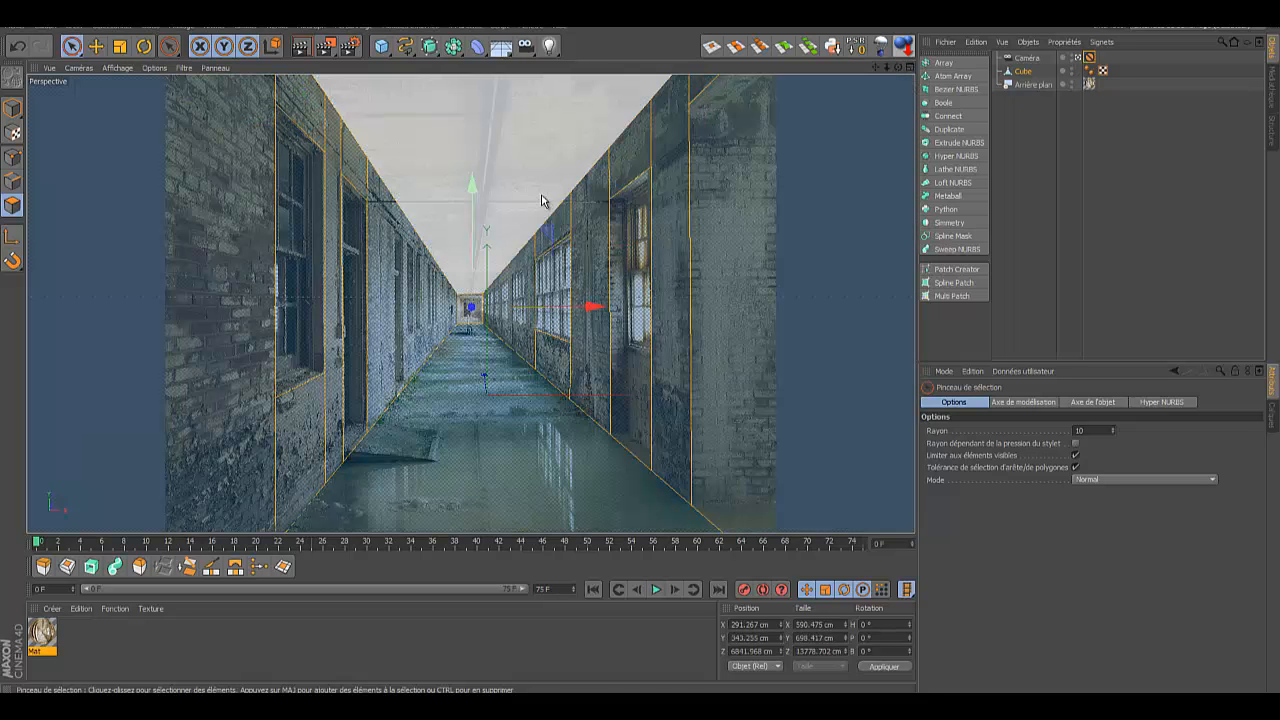
pyautogui.rightClick(543, 200)
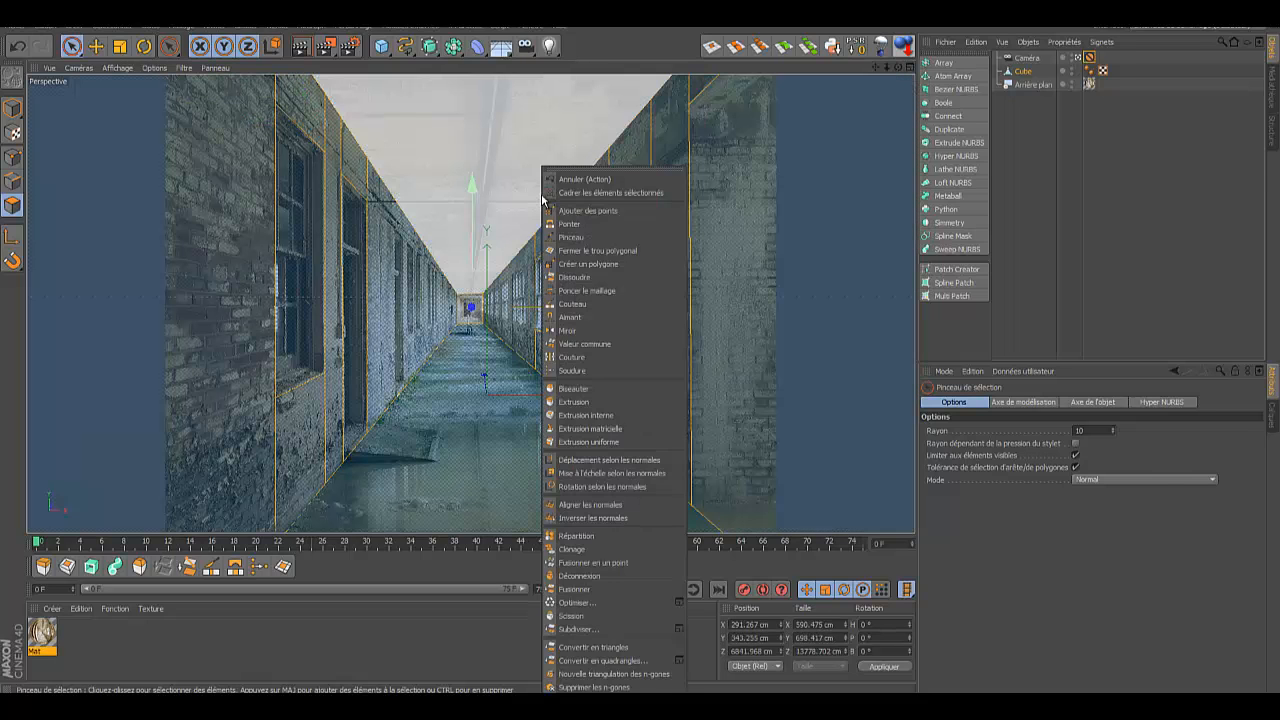
pyautogui.click(592, 518)
pyautogui.click(1086, 258)
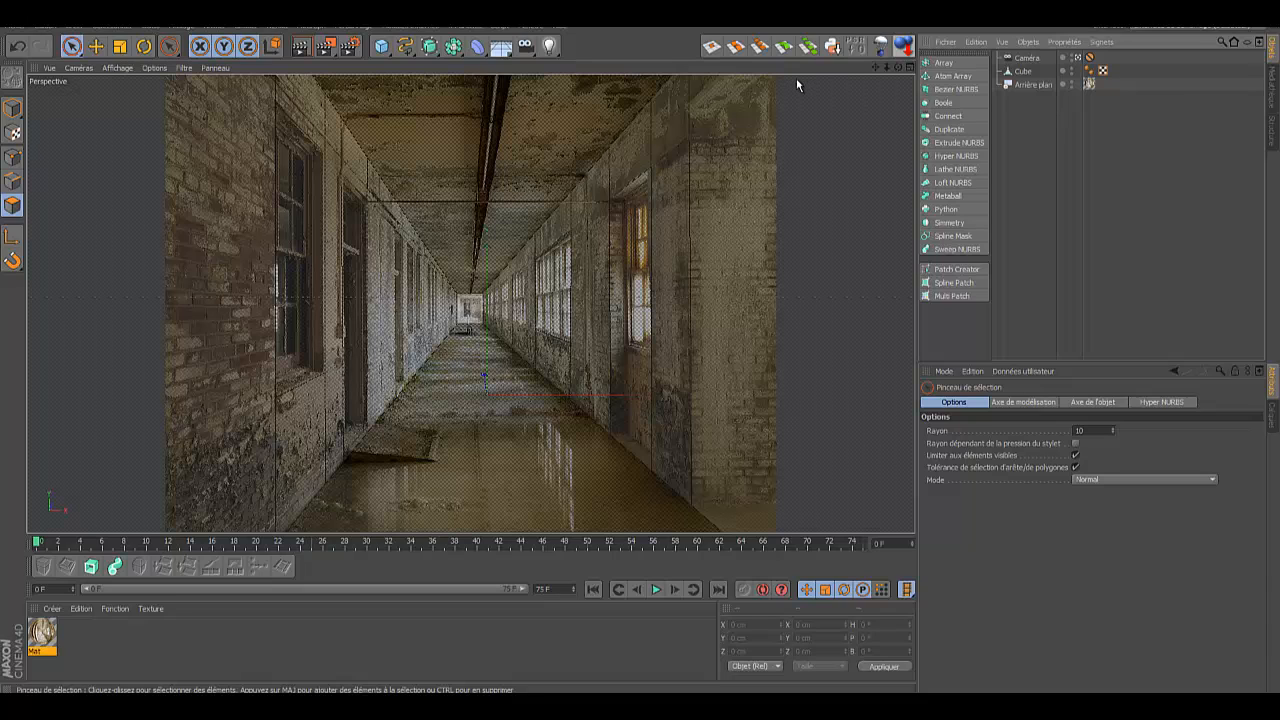
# Step: Open Projection Man and select the Cube among the unassigned objects
pyautogui.click(524, 29)
pyautogui.click(552, 223)
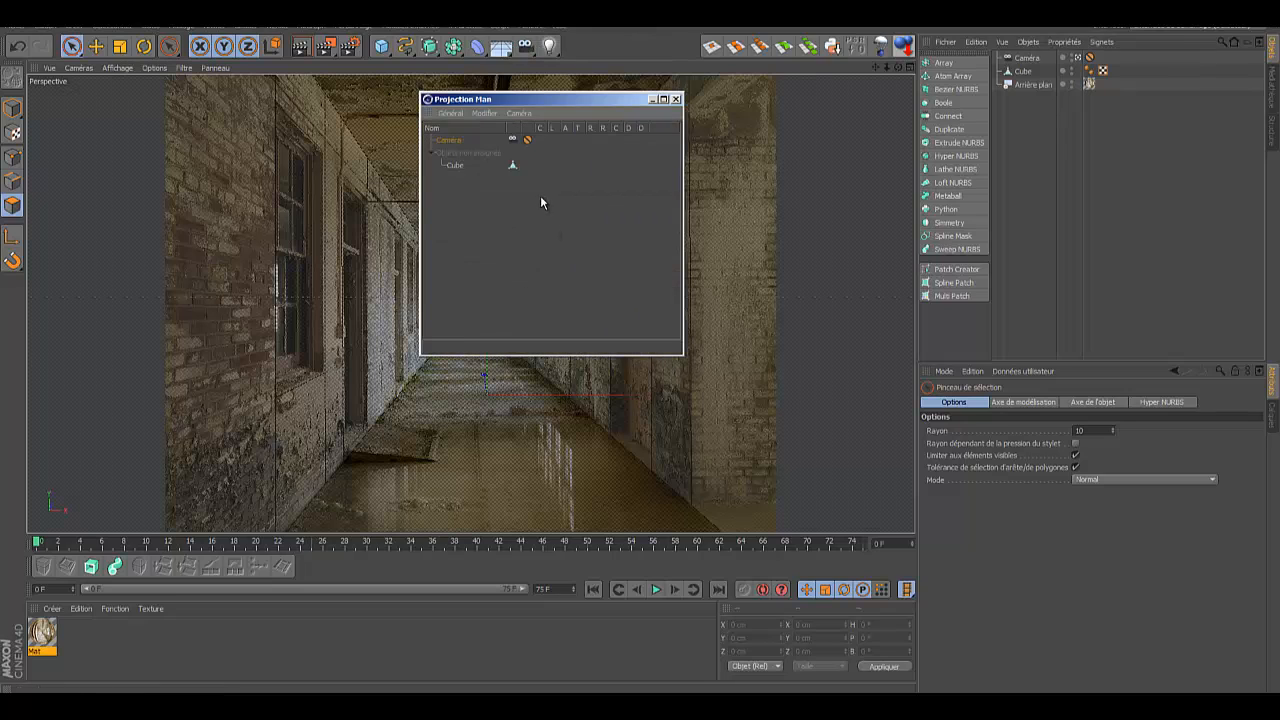
pyautogui.moveTo(480, 99)
pyautogui.mouseDown()
pyautogui.moveTo(494, 126)
pyautogui.moveTo(486, 200)
pyautogui.mouseUp()
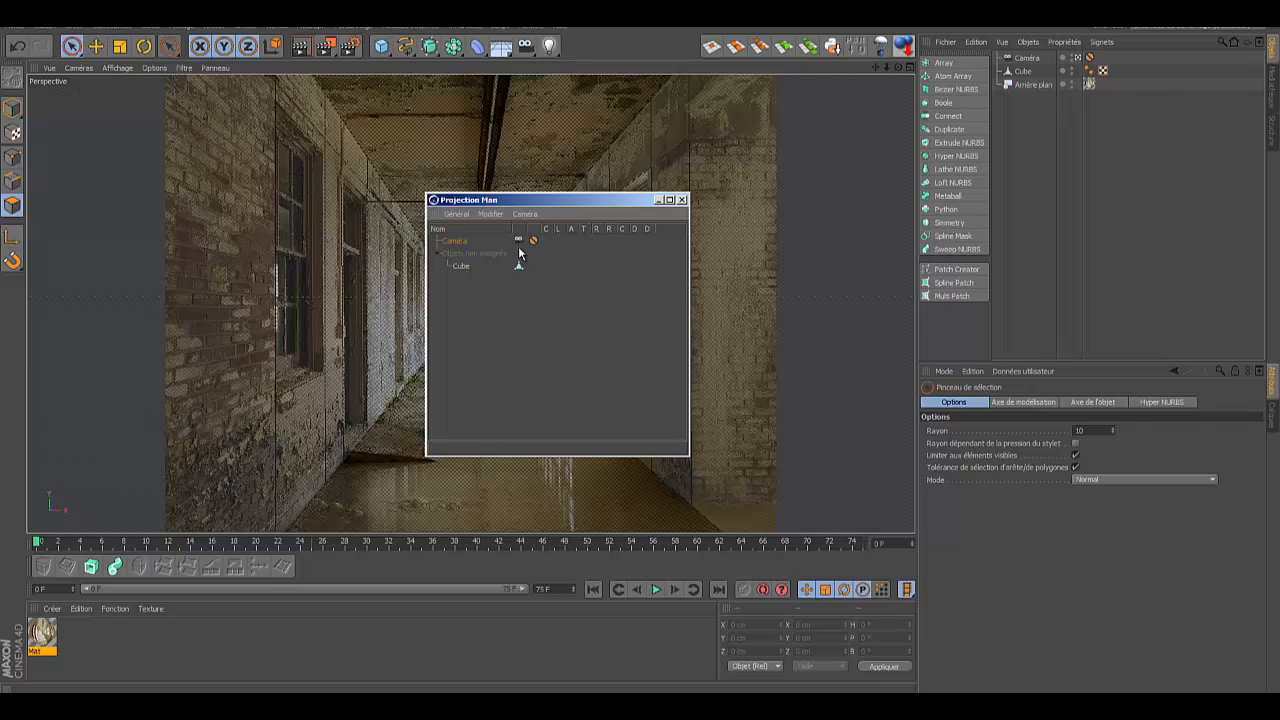
pyautogui.click(449, 242)
pyautogui.click(437, 253)
pyautogui.click(437, 253)
pyautogui.click(461, 266)
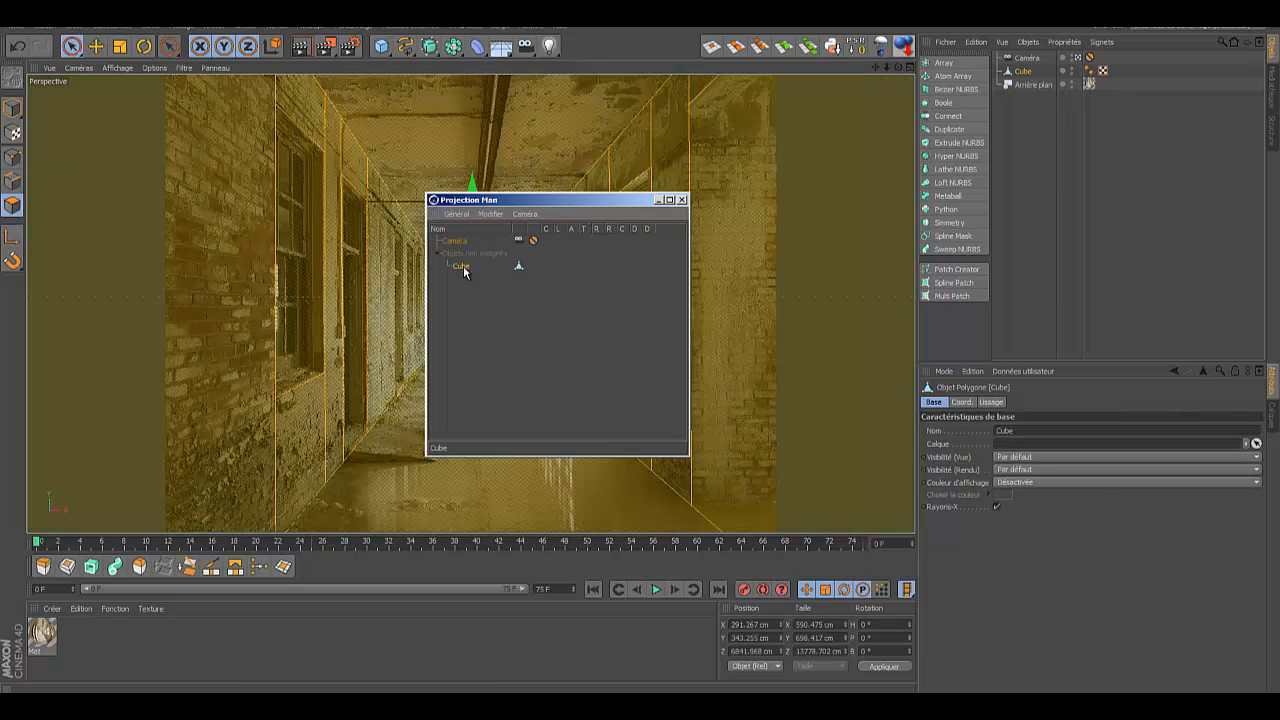
# Step: Create a new projection camera for the cube from the bitmap 2877_1corridor_2, accept the default layer settings and close Projection Man
pyautogui.click(525, 213)
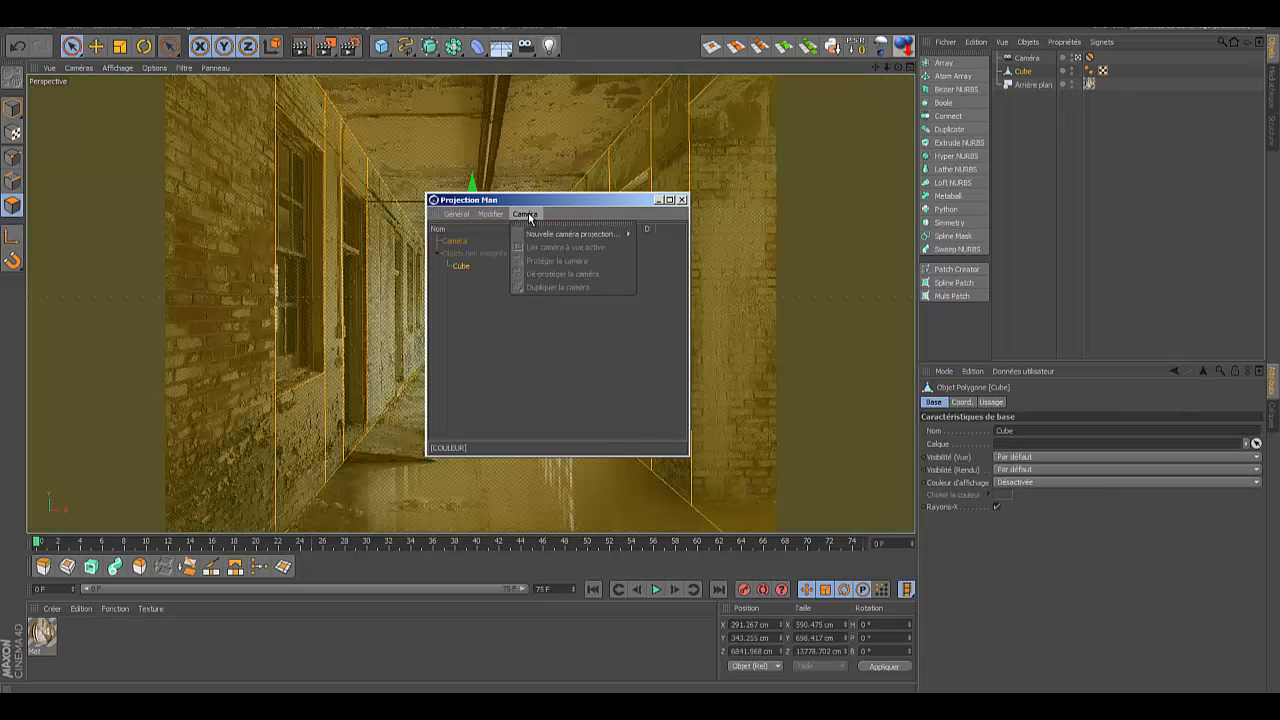
pyautogui.moveTo(534, 234)
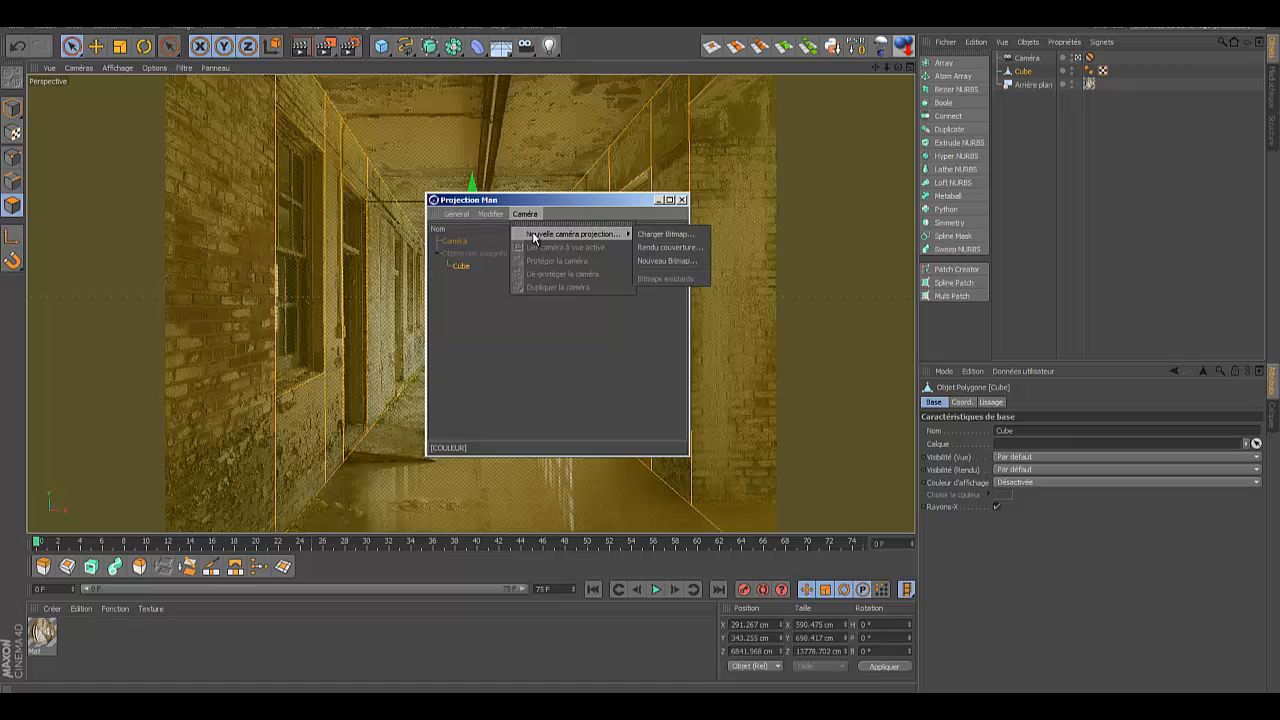
pyautogui.click(646, 232)
pyautogui.click(646, 230)
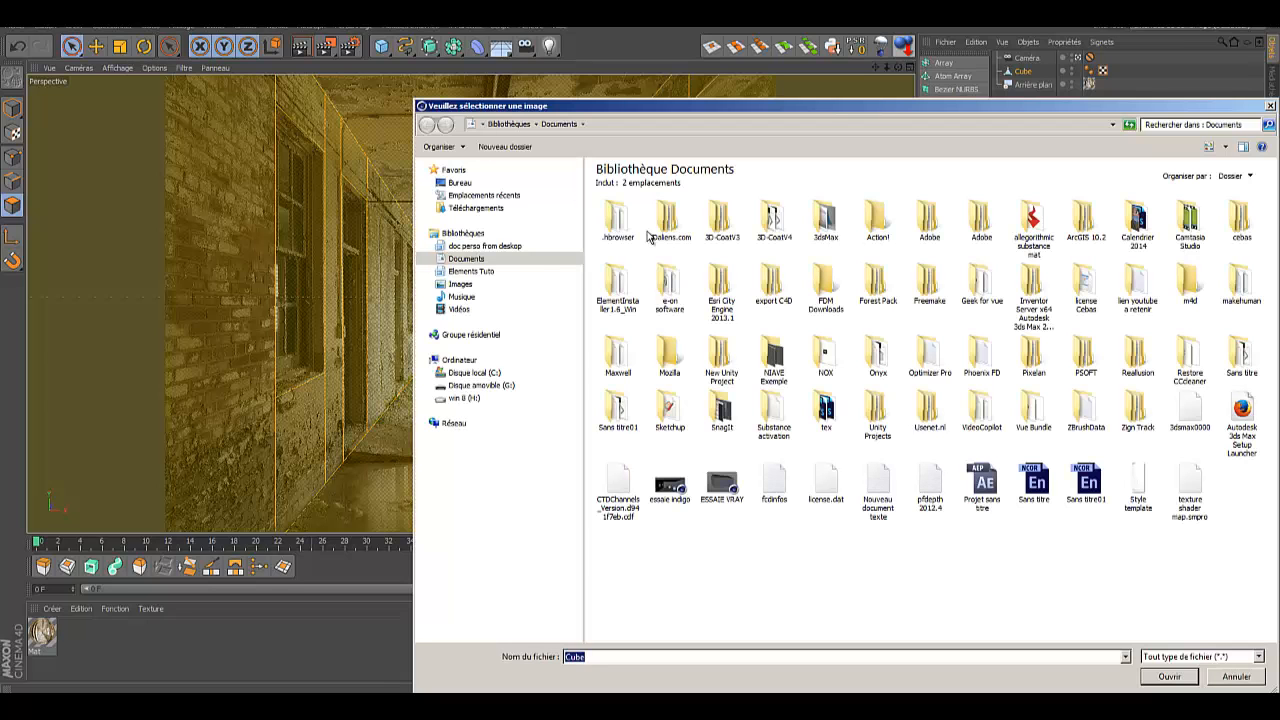
pyautogui.click(638, 197)
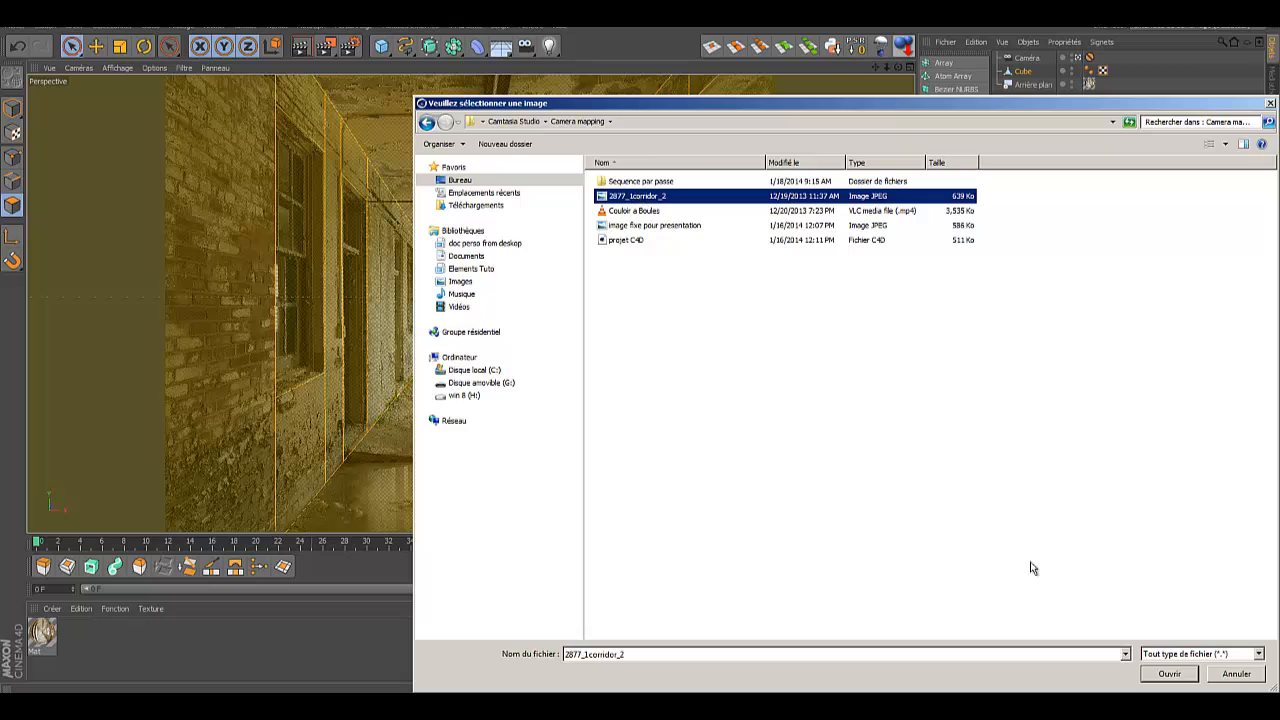
pyautogui.click(1170, 674)
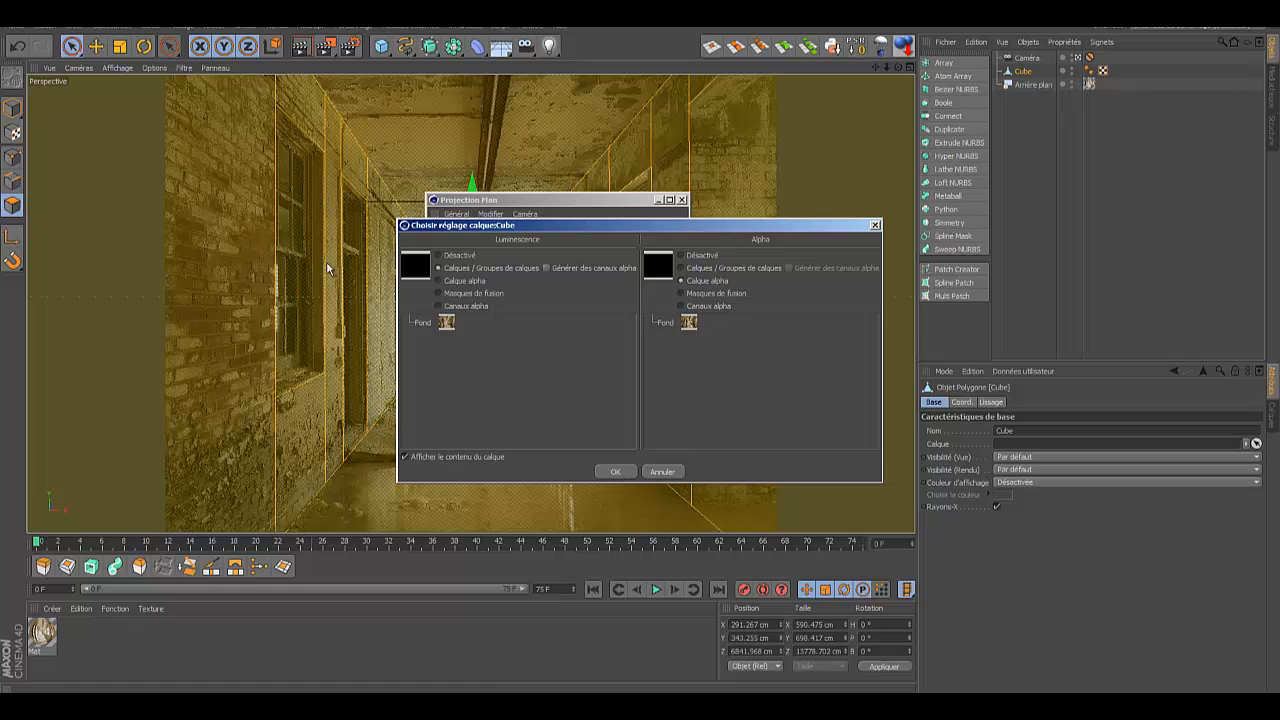
pyautogui.click(616, 474)
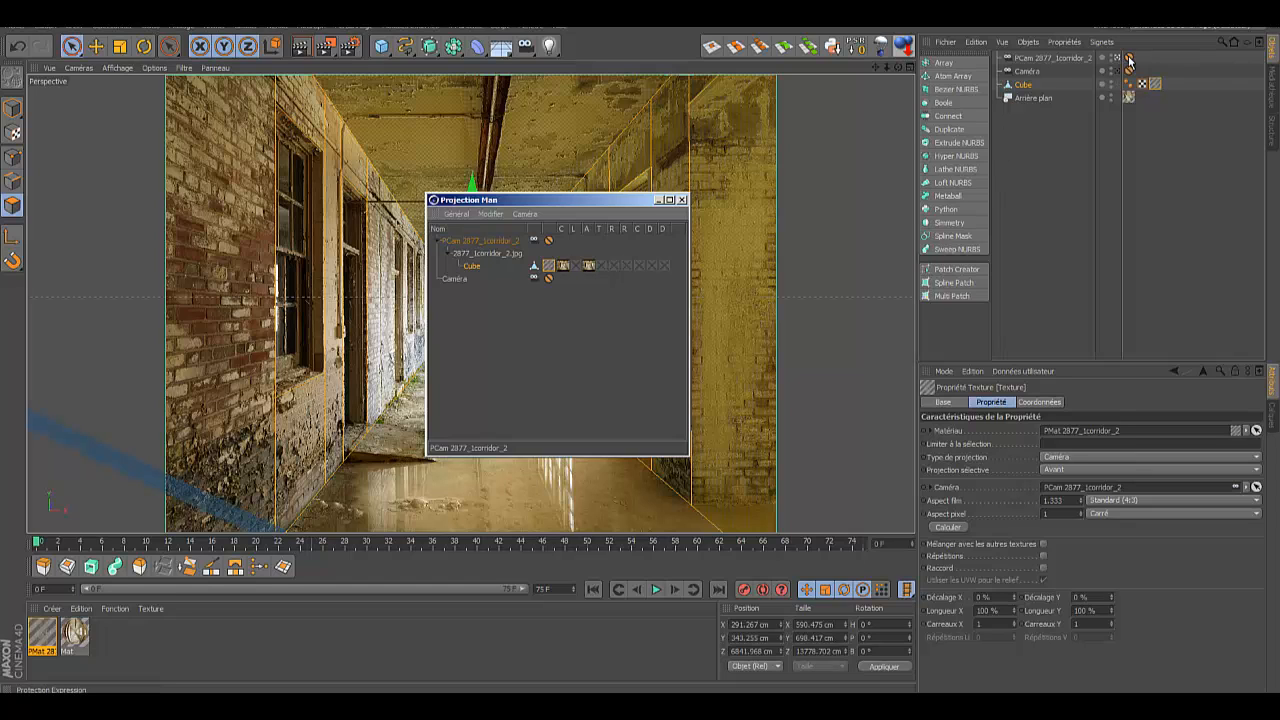
pyautogui.click(683, 201)
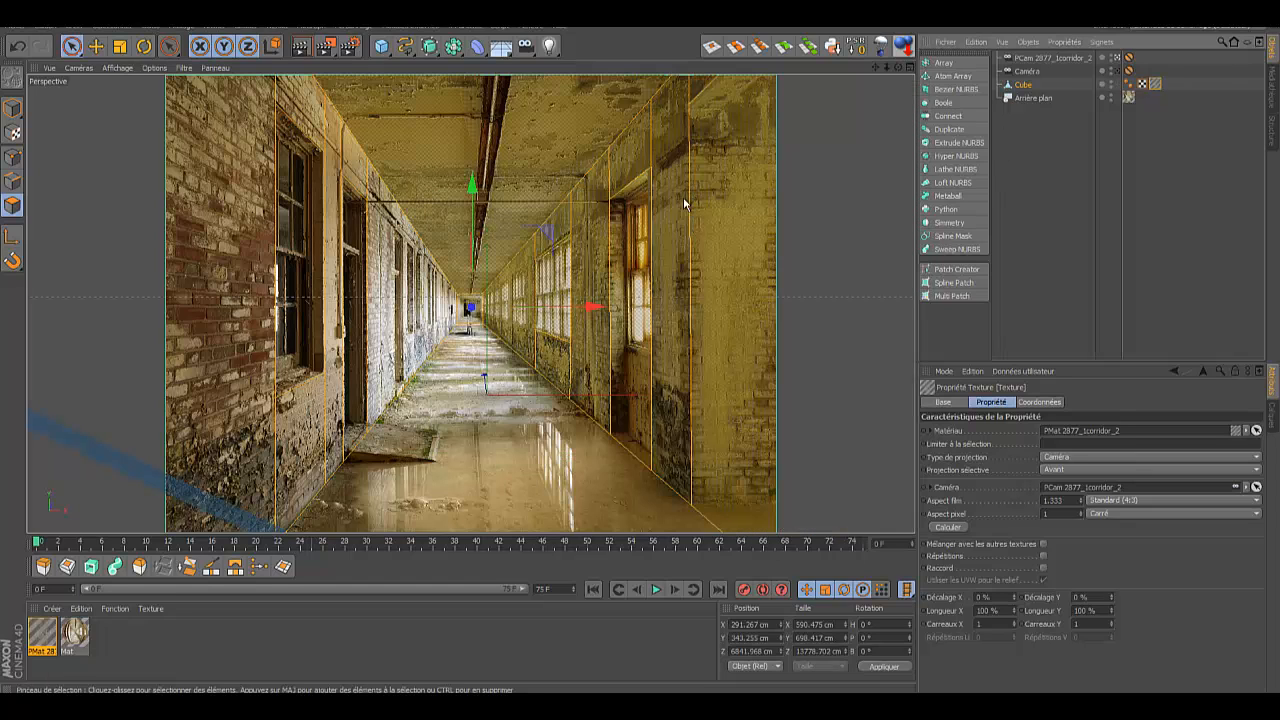
# Step: Leave the camera view and delete the original Caméra object from the scene
pyautogui.click(1118, 73)
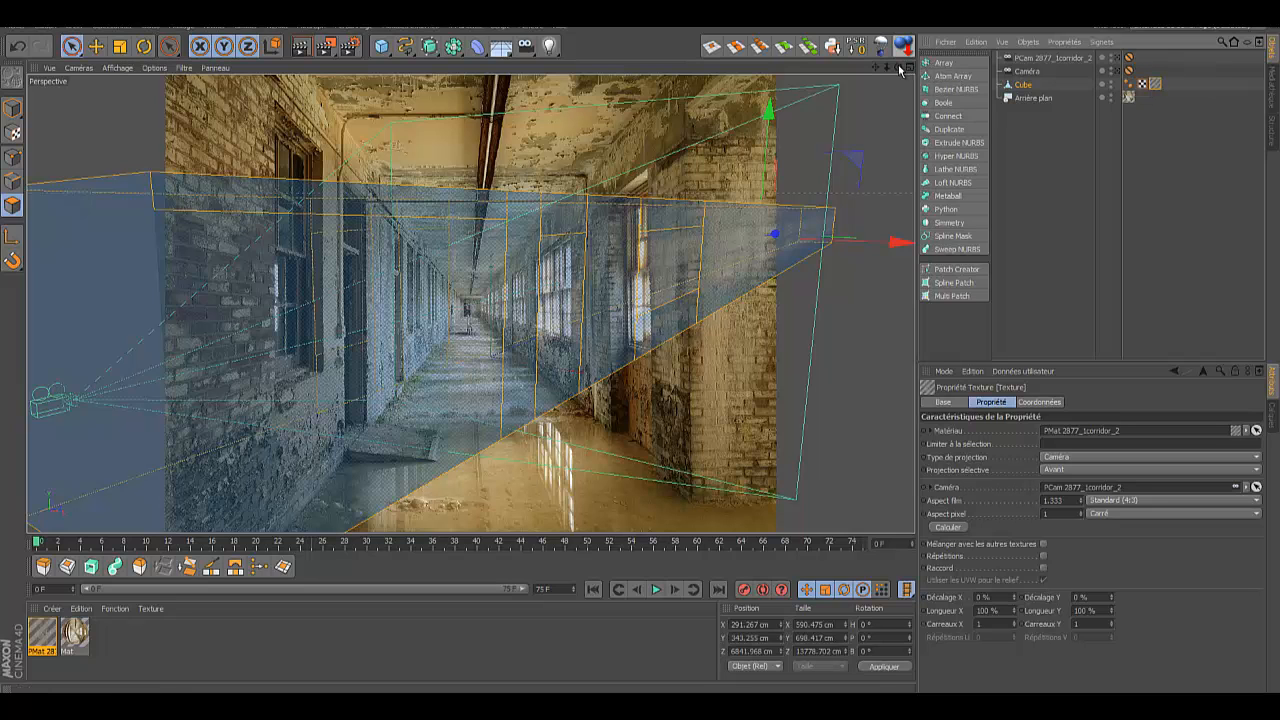
pyautogui.keyDown('alt'); pyautogui.moveTo(660, 350); pyautogui.dragTo(641, 351); pyautogui.keyUp('alt')
pyautogui.moveTo(887, 67); pyautogui.dragTo(640, 355)
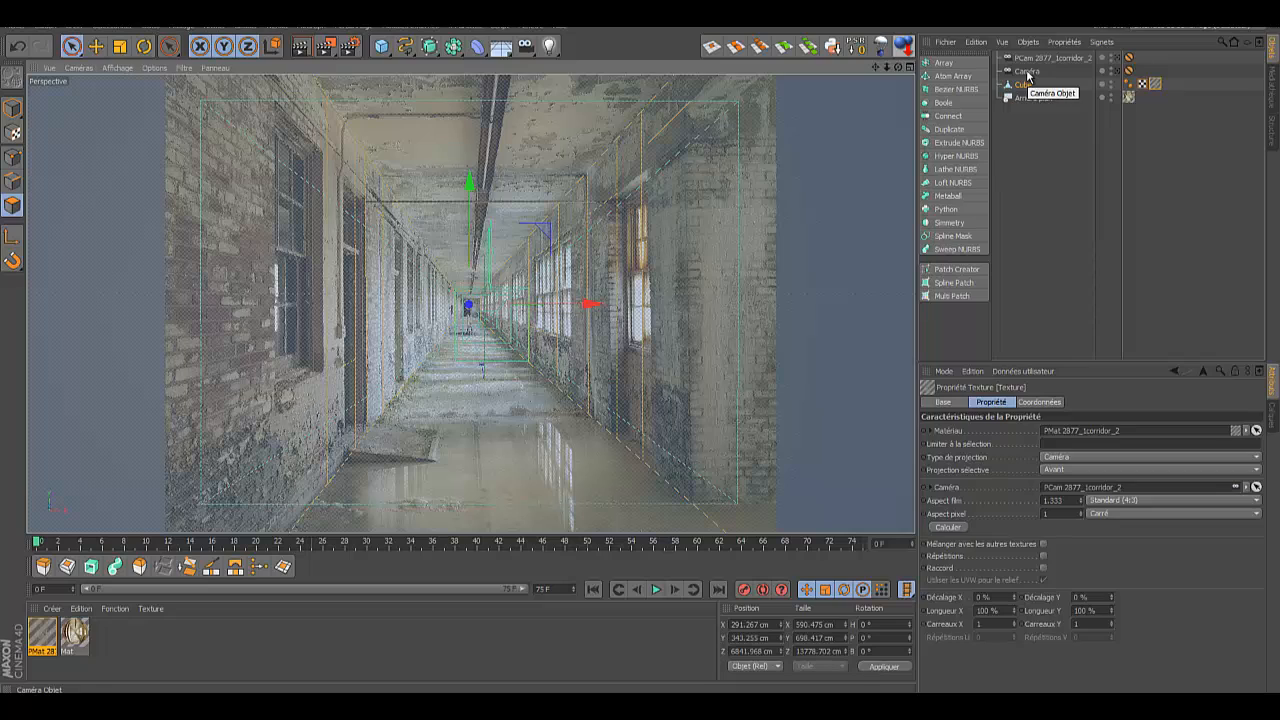
pyautogui.click(1027, 73)
pyautogui.press('Delete')
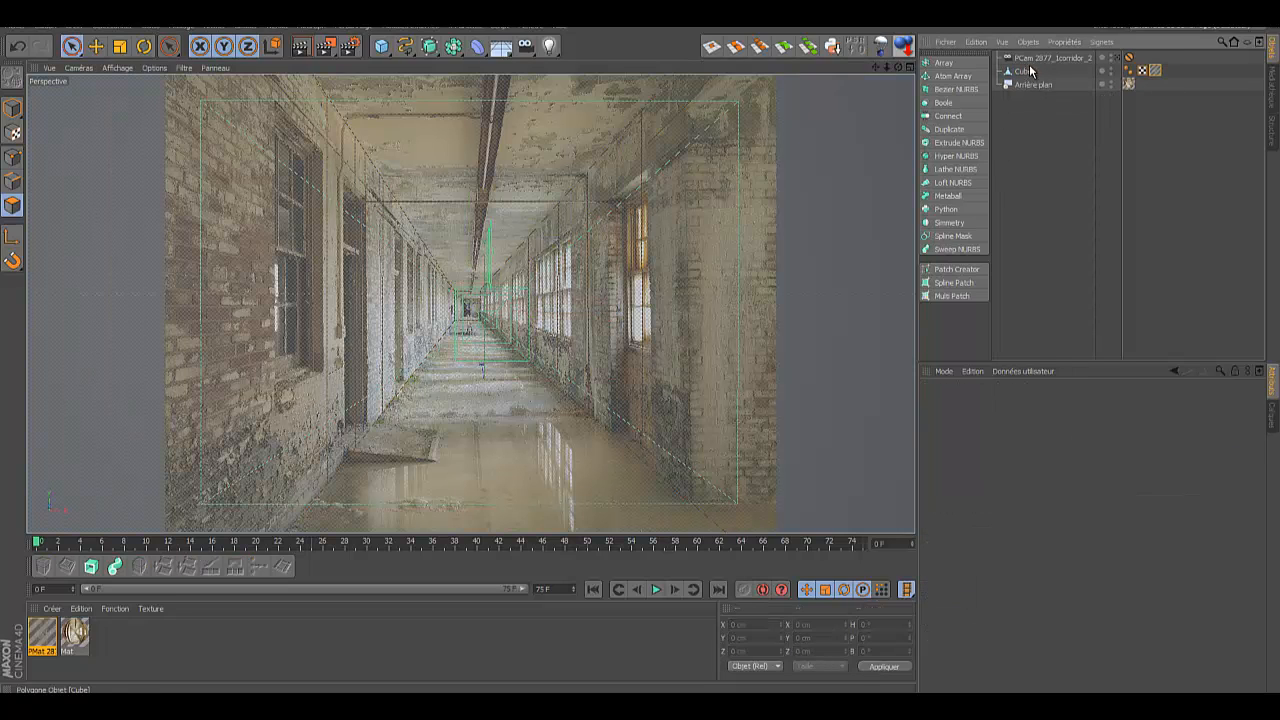
# Step: Select the projection camera PCam 2877_1corridor_2 and look through it
pyautogui.click(1040, 60)
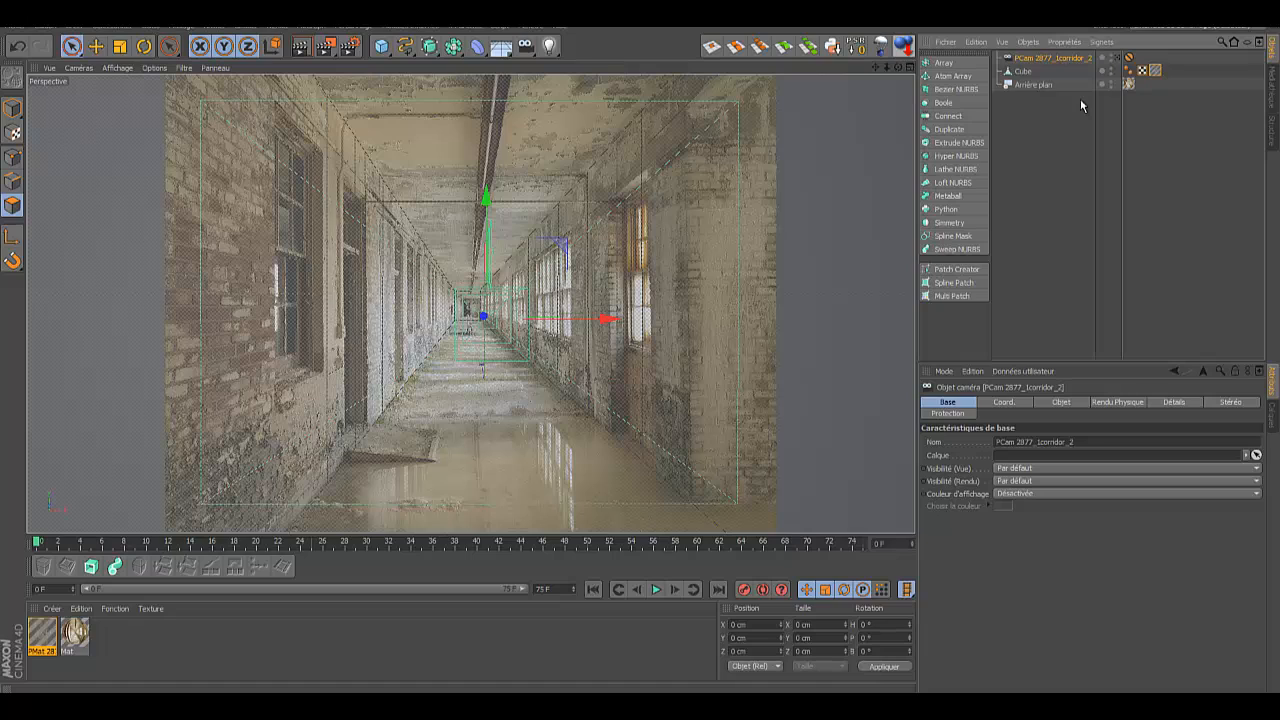
pyautogui.click(530, 50)
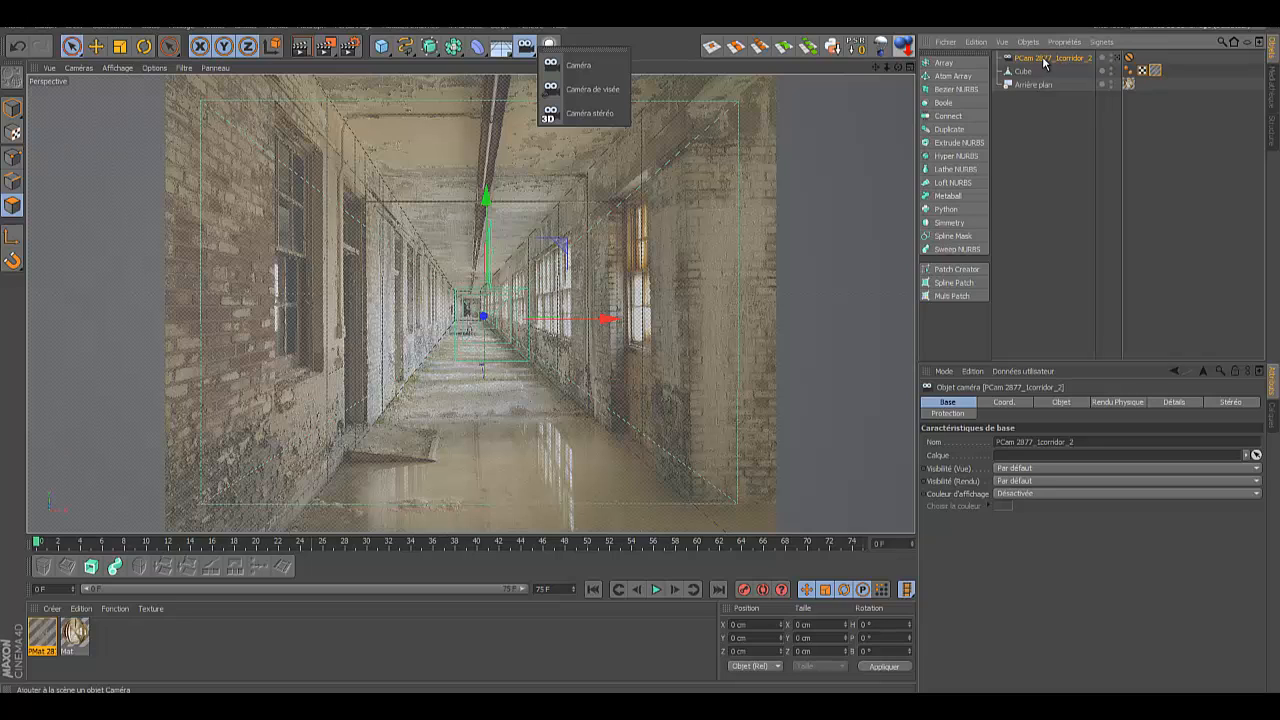
pyautogui.click(1117, 59)
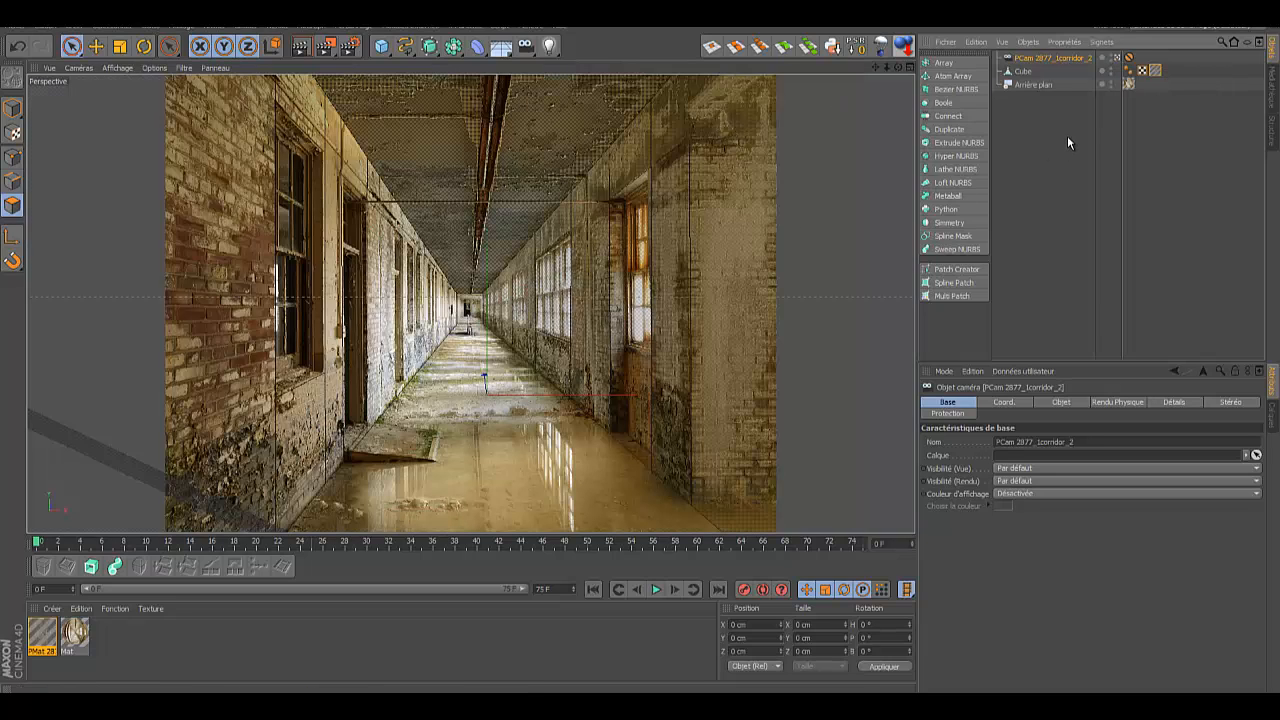
# Step: Add a new standard camera from the current view and rename it Travelling
pyautogui.click(527, 48)
pyautogui.click(575, 65)
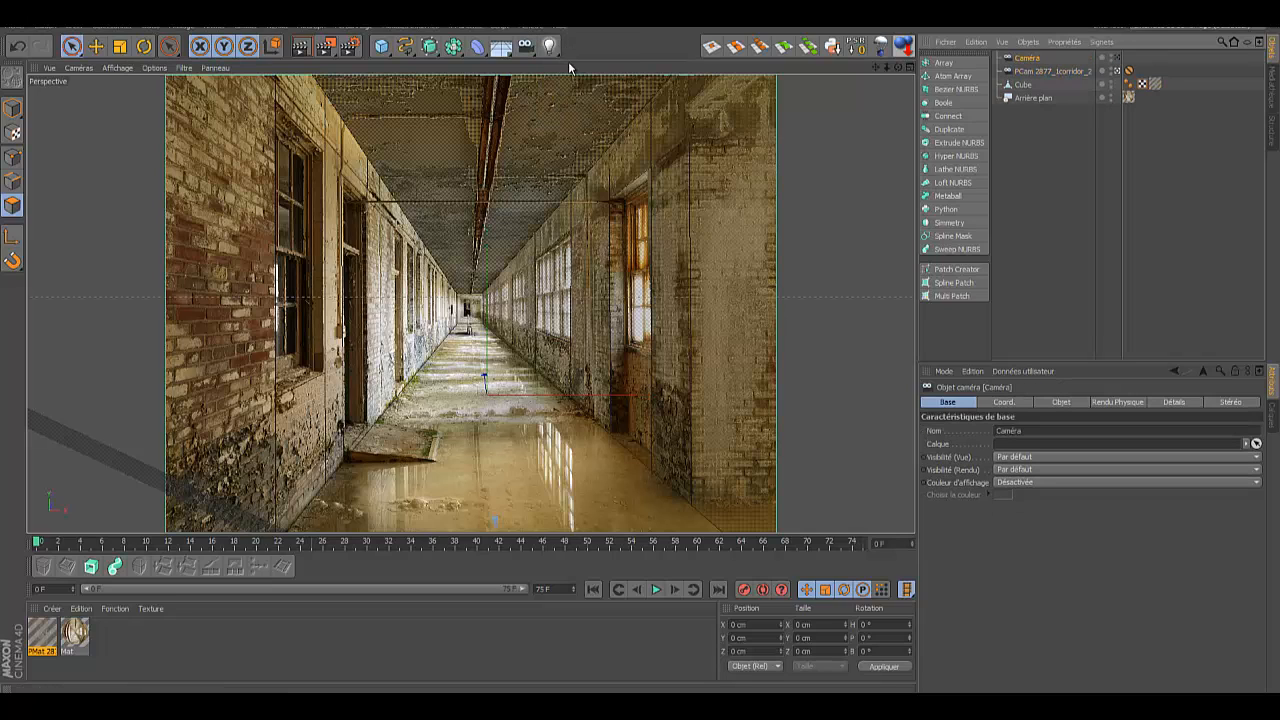
pyautogui.doubleClick(1030, 58)
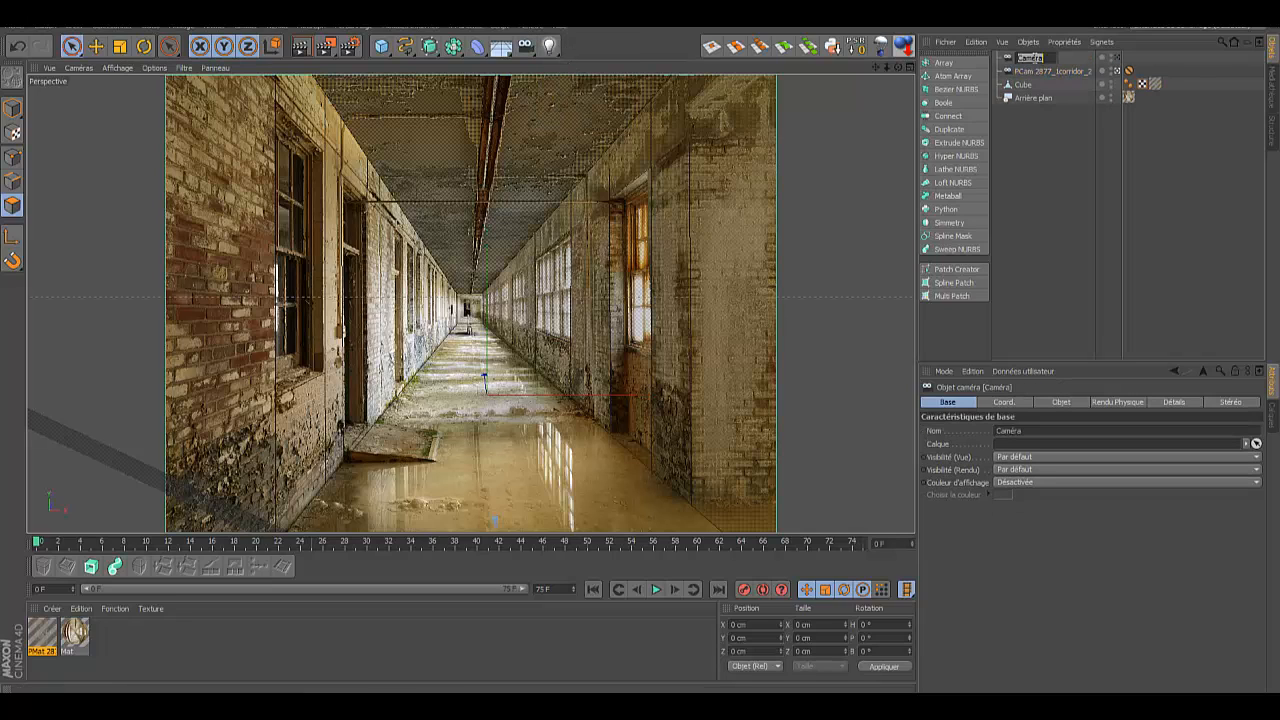
pyautogui.press('BackSpace')
pyautogui.write('Travelling')
pyautogui.press('Return')
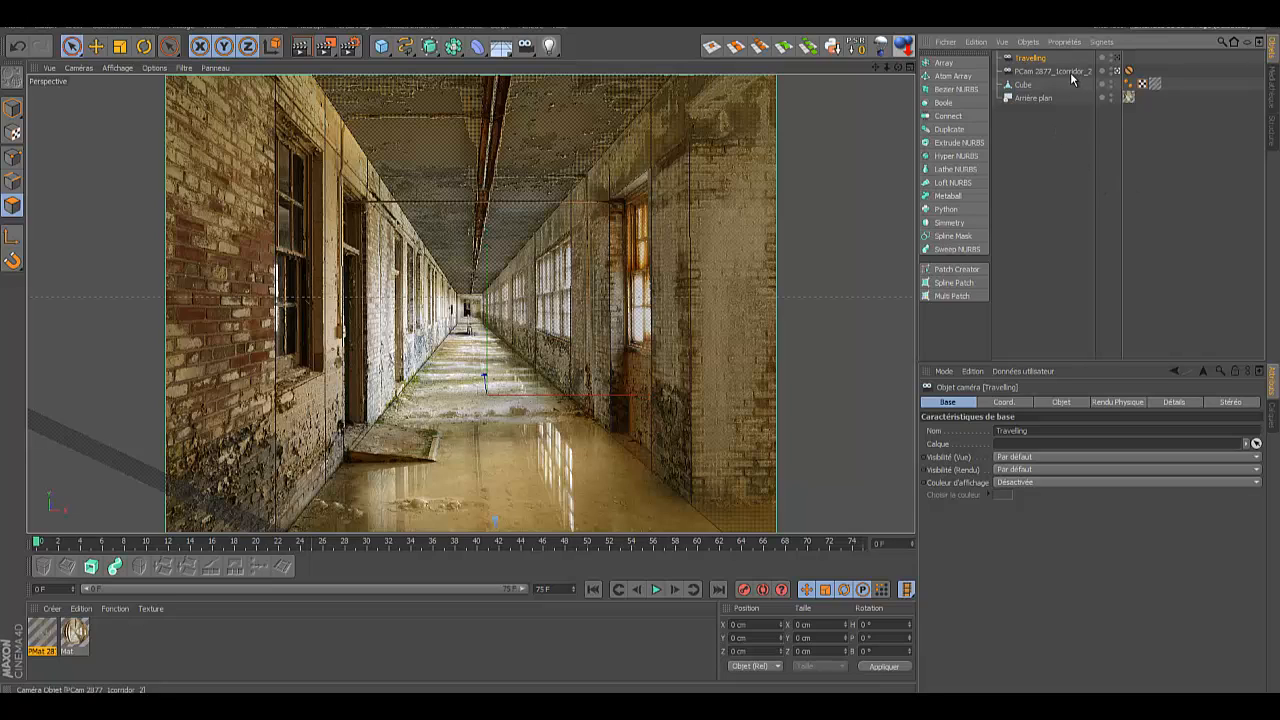
# Step: Render the view as a preview, and copy the texture from the colour channel of the material PMat 2877_1corridor_2
pyautogui.click(302, 48)
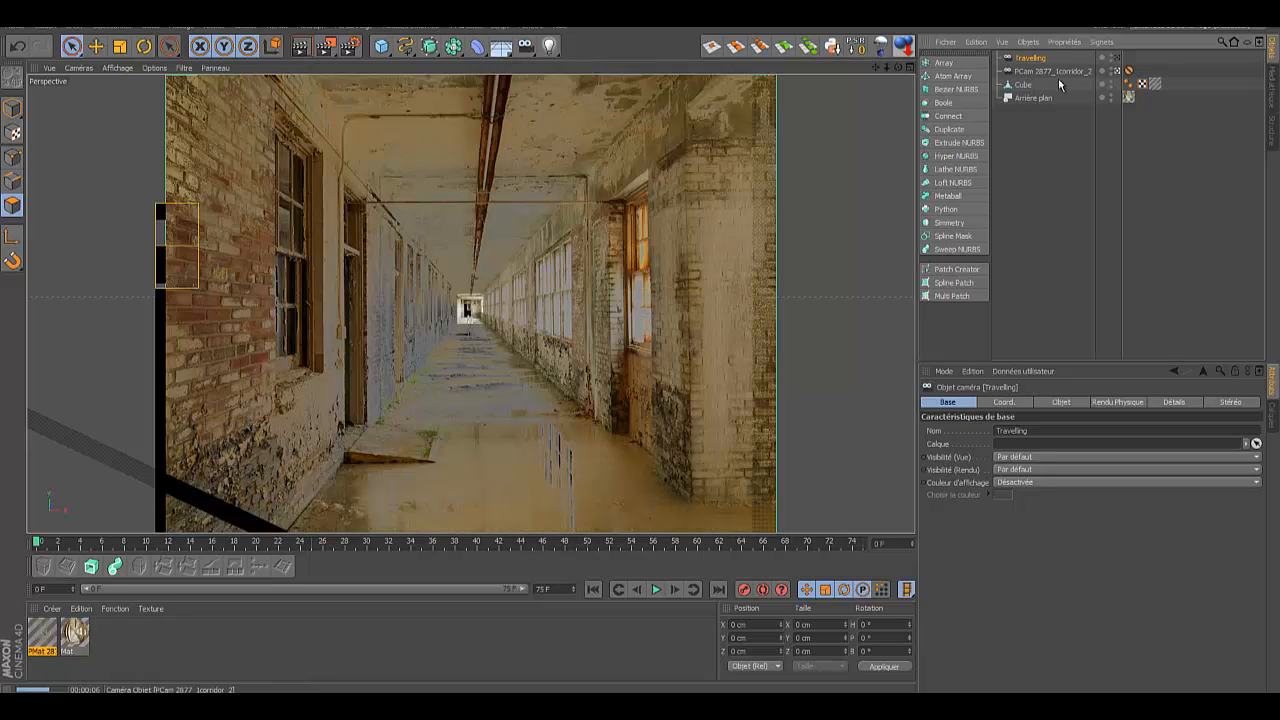
pyautogui.doubleClick(45, 637)
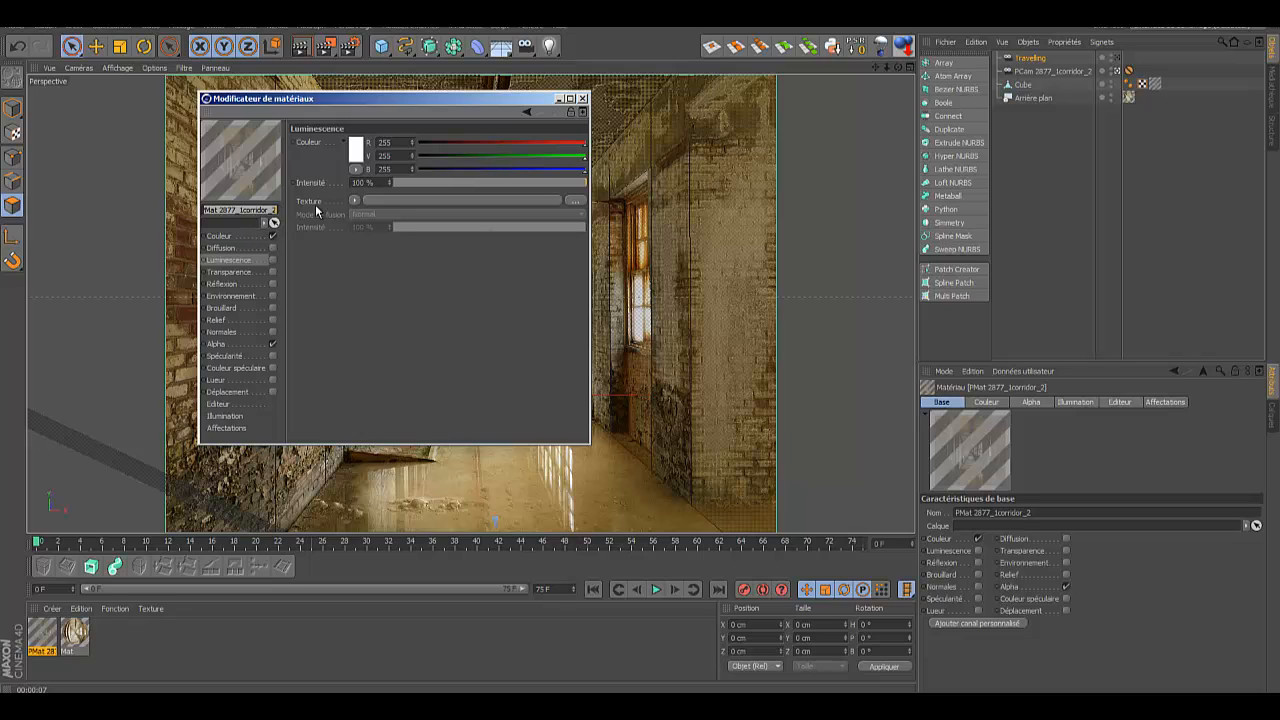
pyautogui.click(355, 201)
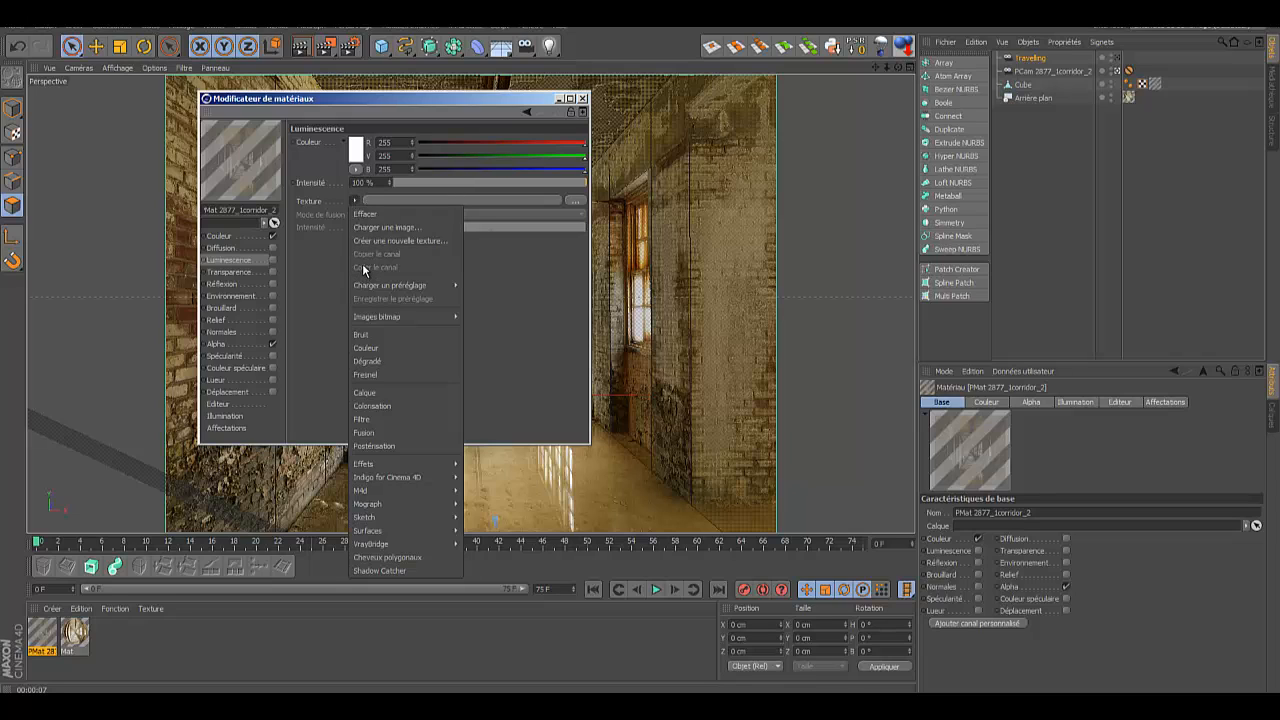
pyautogui.click(239, 238)
pyautogui.click(239, 238)
pyautogui.click(355, 201)
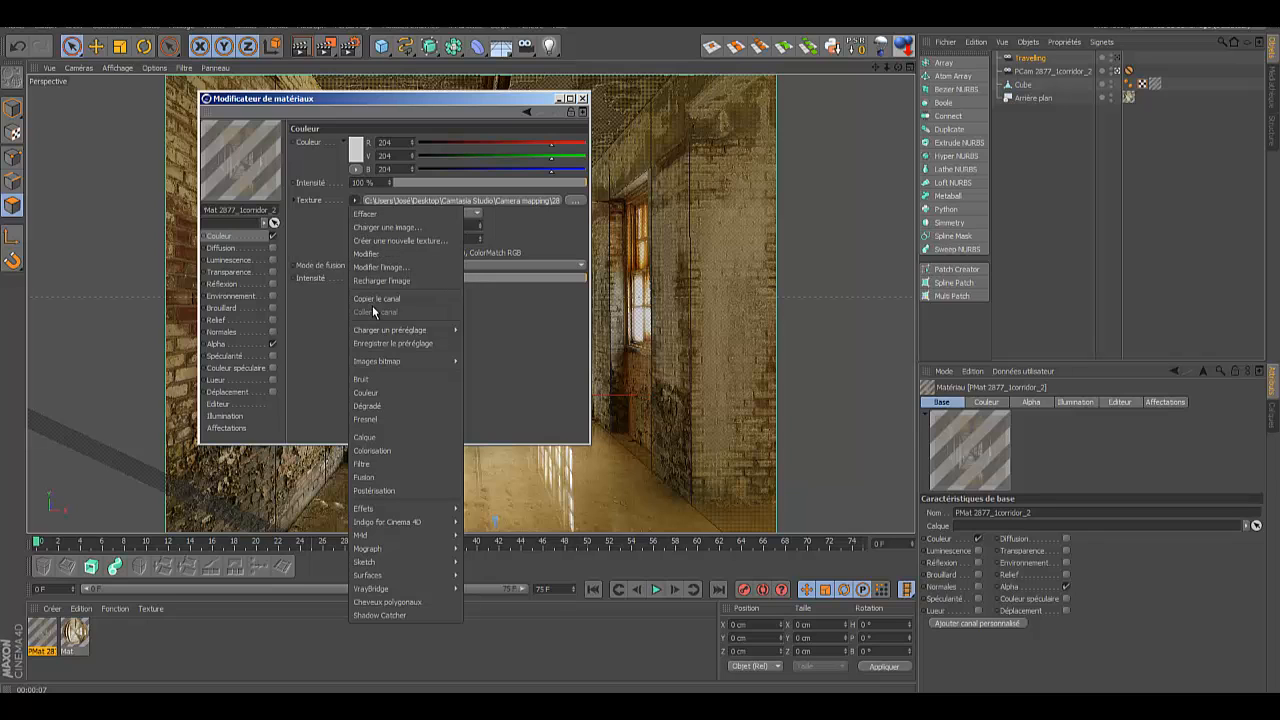
pyautogui.click(377, 298)
# Step: Enable the material's luminescence channel, paste the copied corridor texture into it and close the material editor
pyautogui.click(245, 262)
pyautogui.click(273, 260)
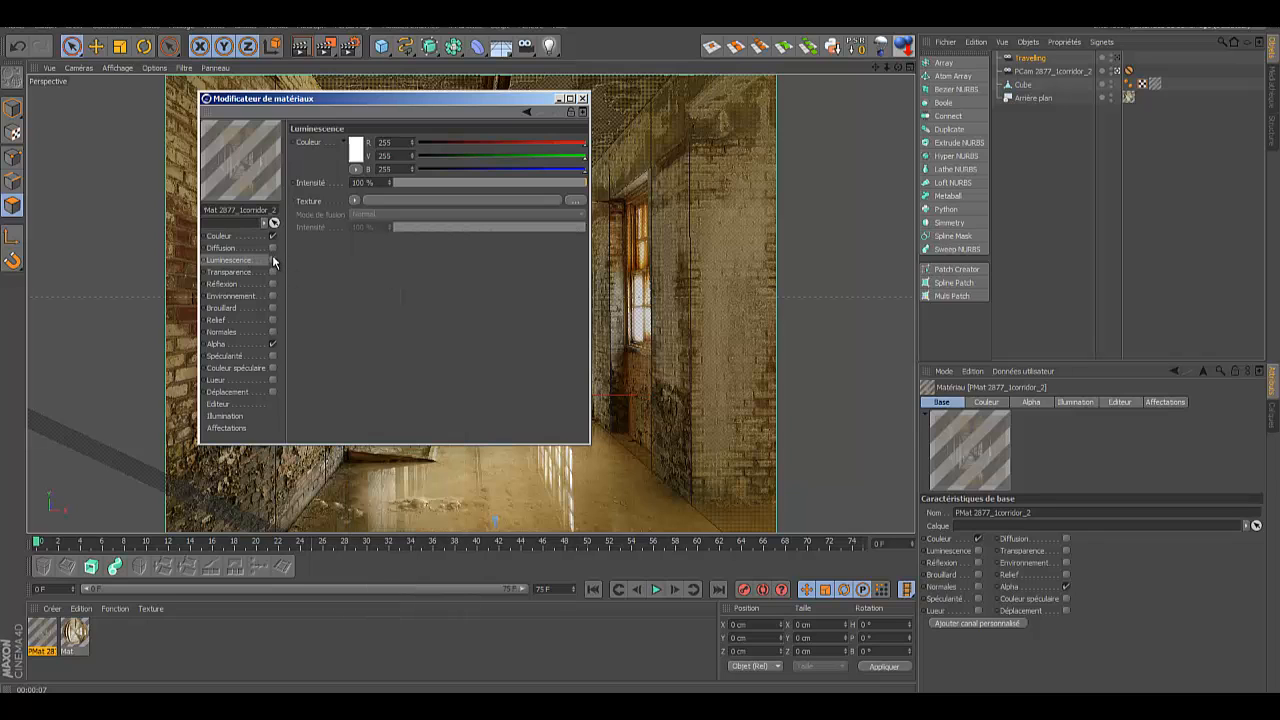
pyautogui.click(354, 203)
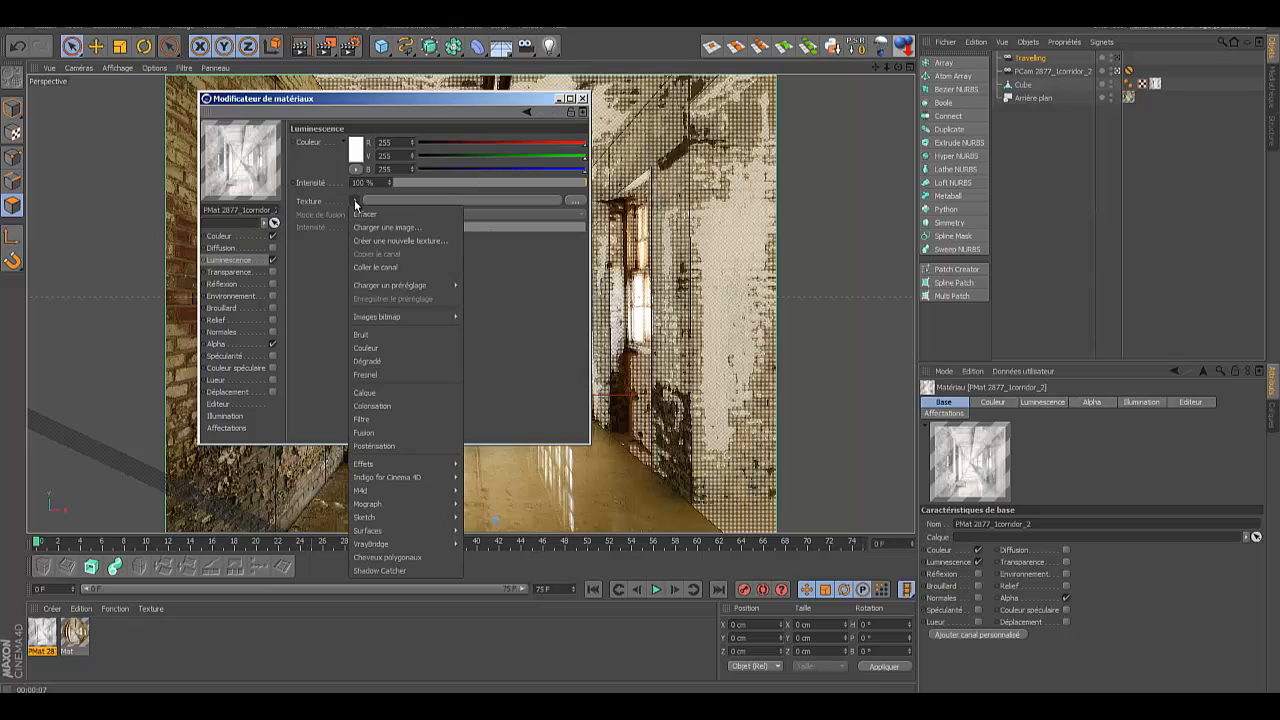
pyautogui.click(373, 267)
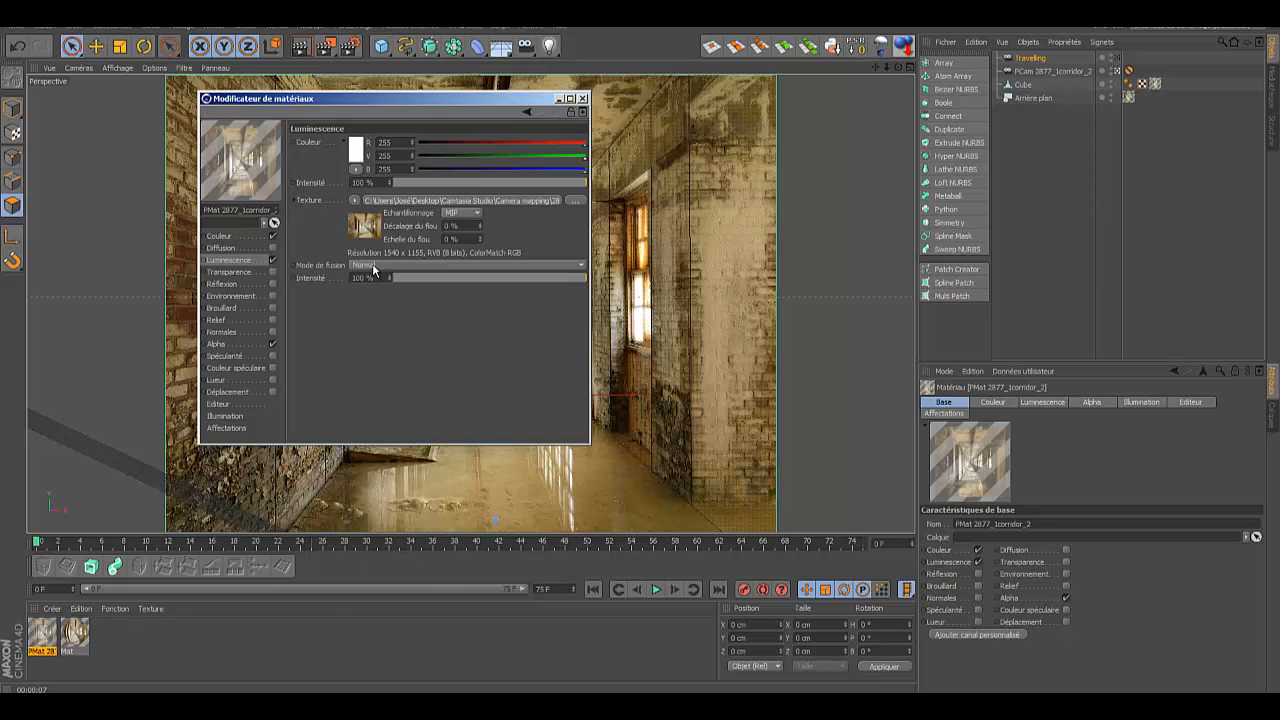
pyautogui.click(583, 98)
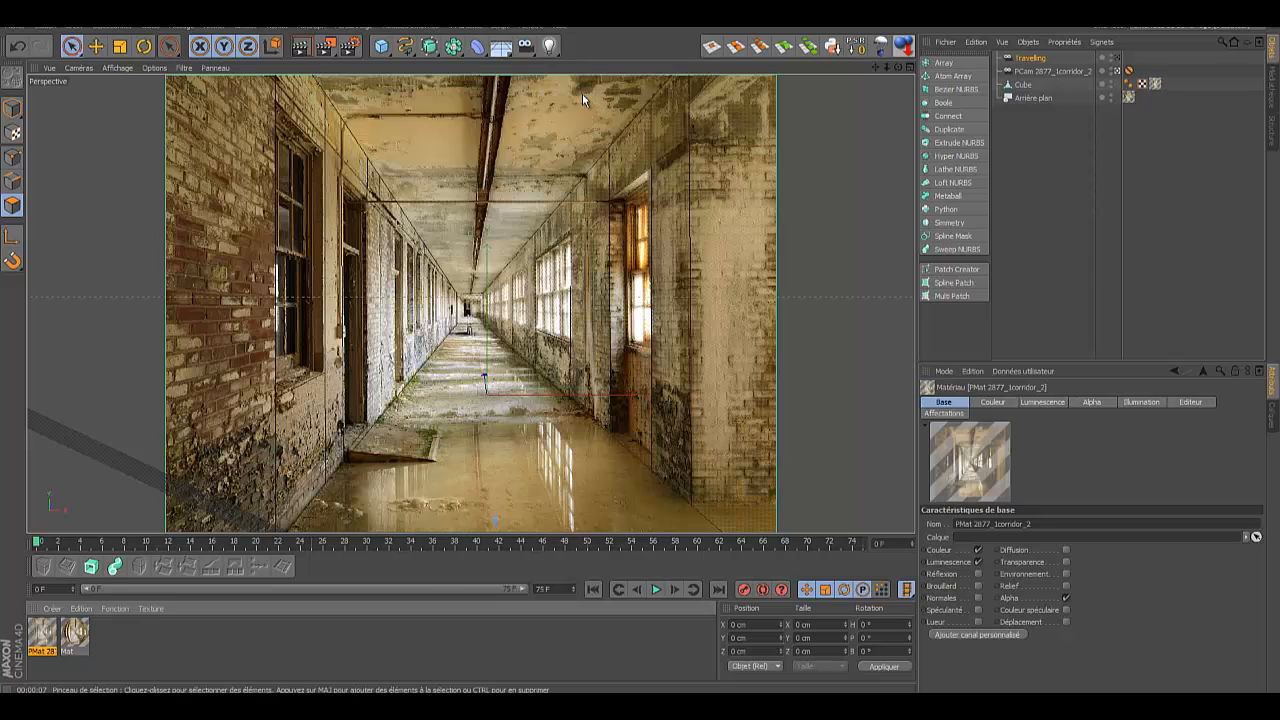
# Step: Render a preview of the luminous material, and look through the Travelling camera from an orbited angle
pyautogui.click(300, 48)
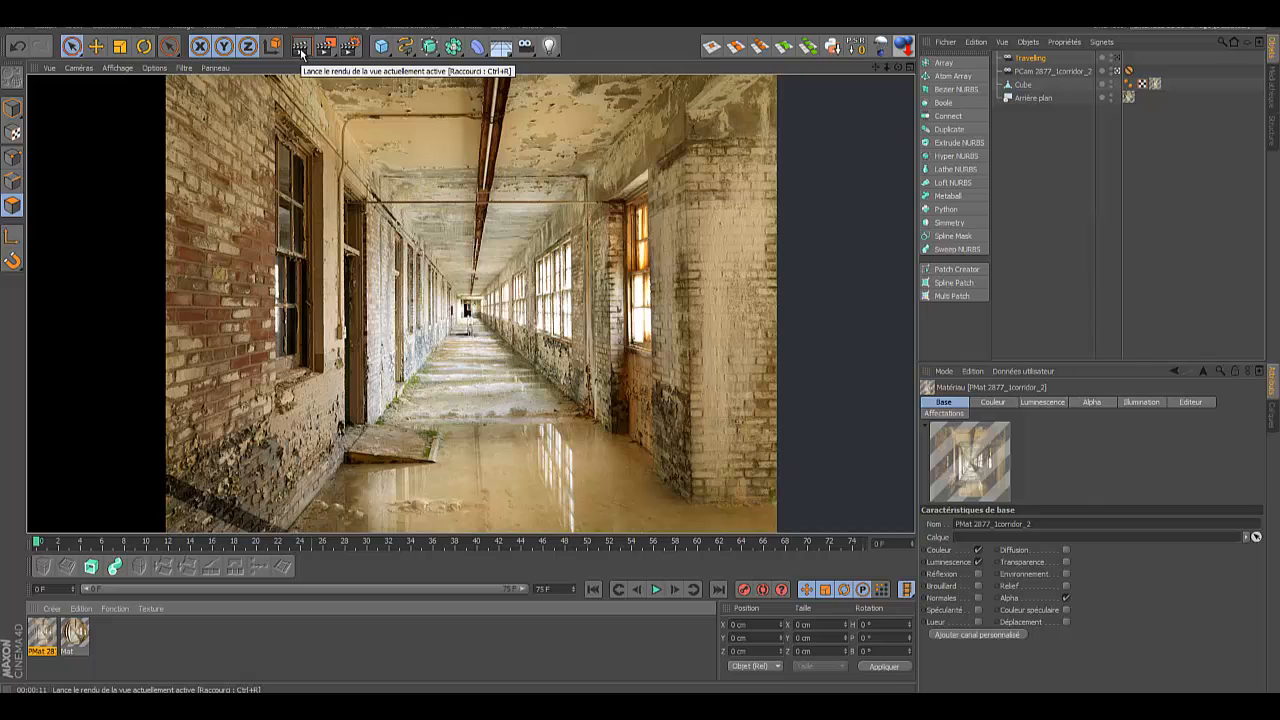
pyautogui.click(1118, 62)
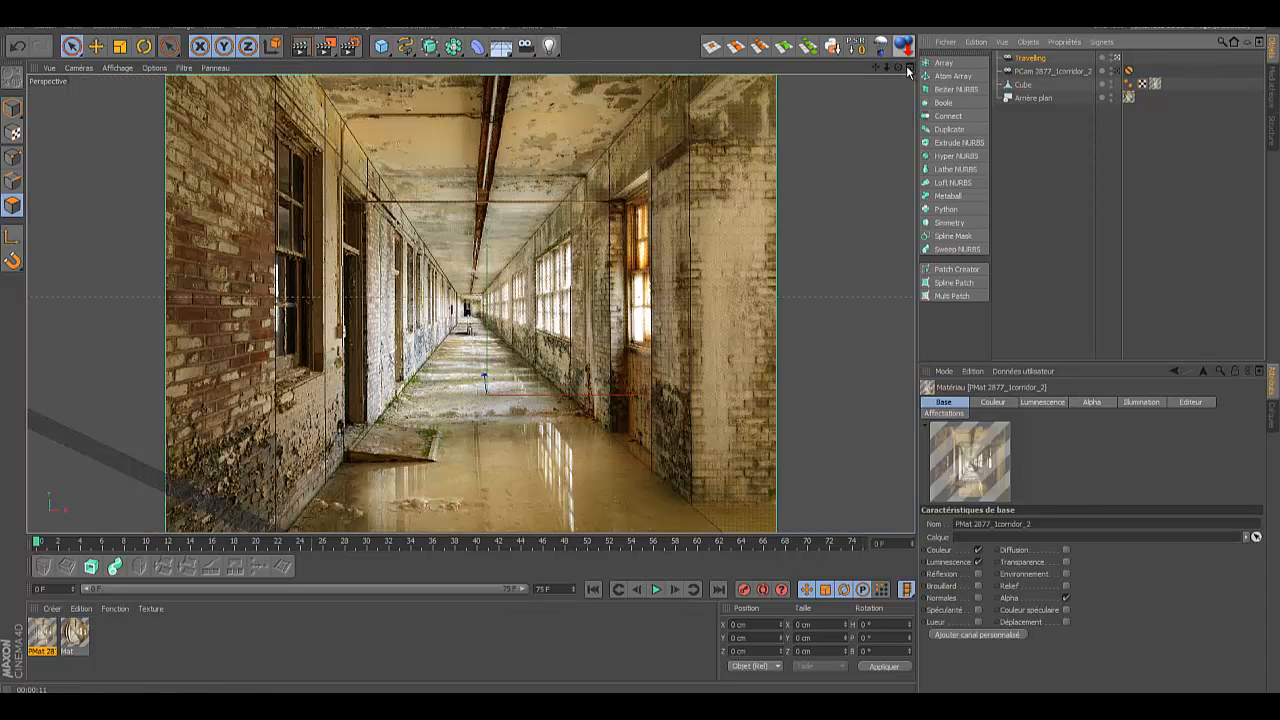
pyautogui.moveTo(899, 68); pyautogui.dragTo(641, 356)
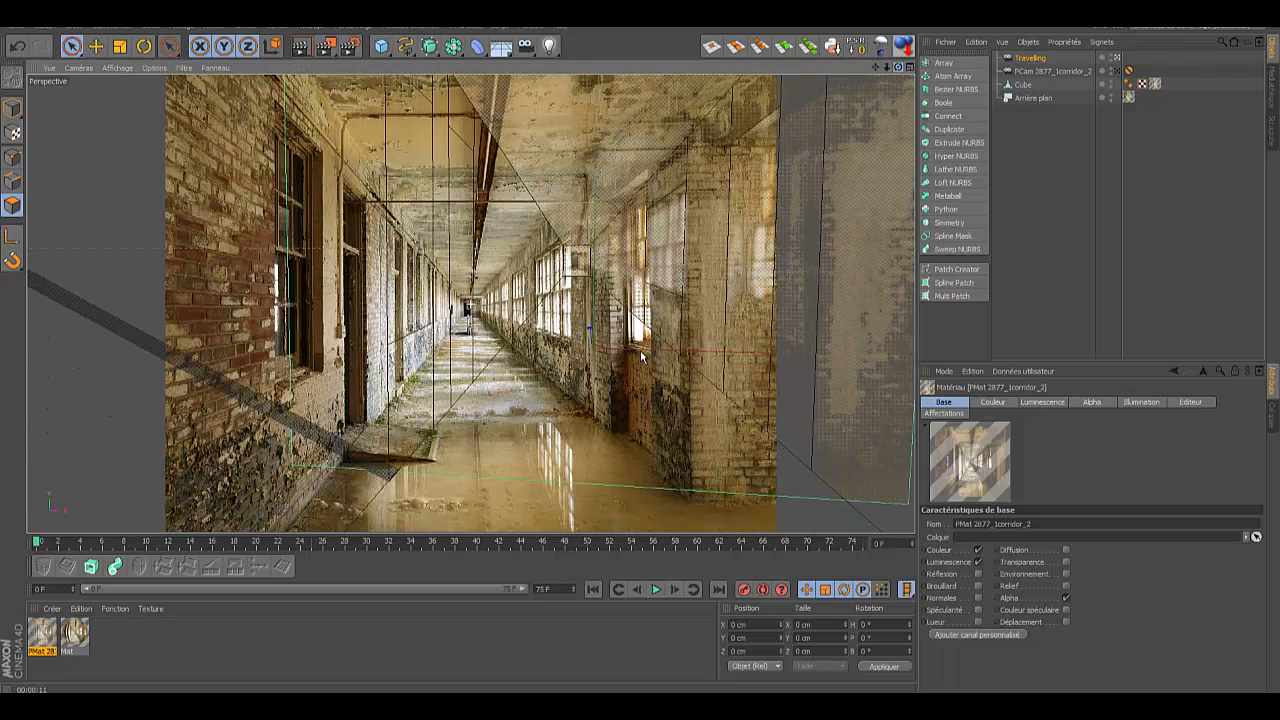
# Step: Hide the Arrière plan background object and render a preview of the projected corridor from a different Travelling camera angle
pyautogui.click(1110, 97)
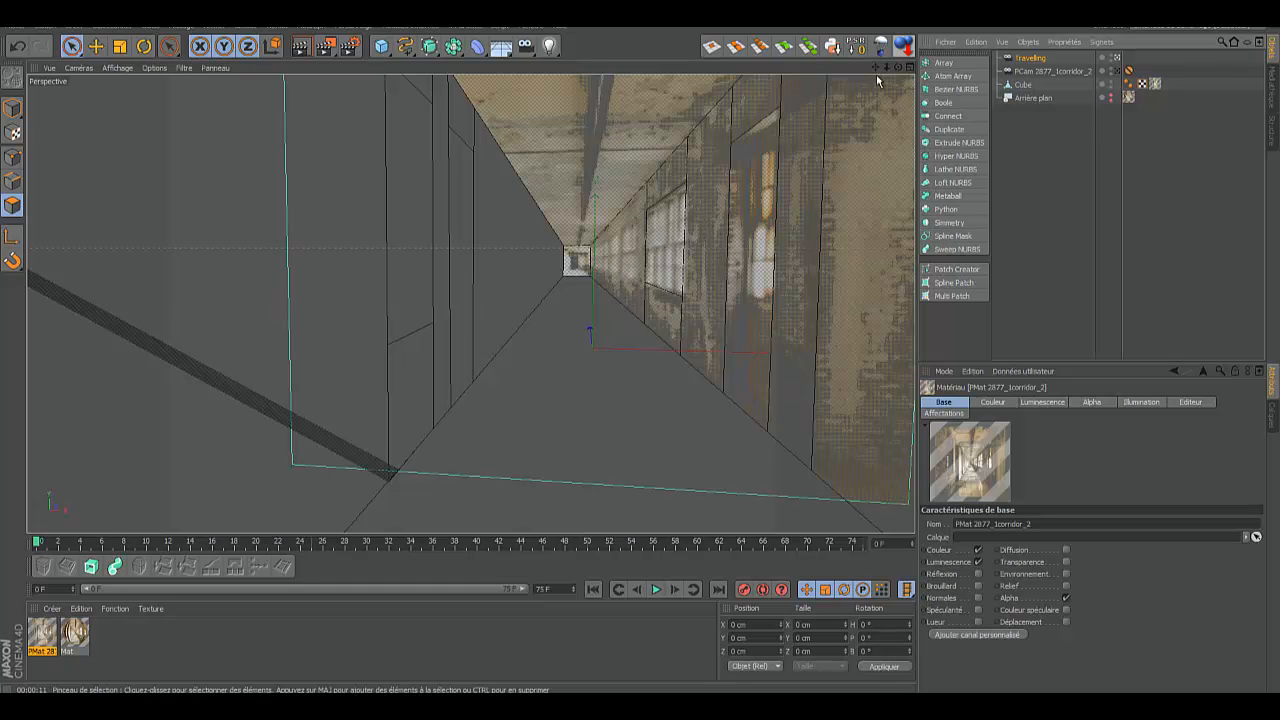
pyautogui.moveTo(899, 67); pyautogui.dragTo(643, 352)
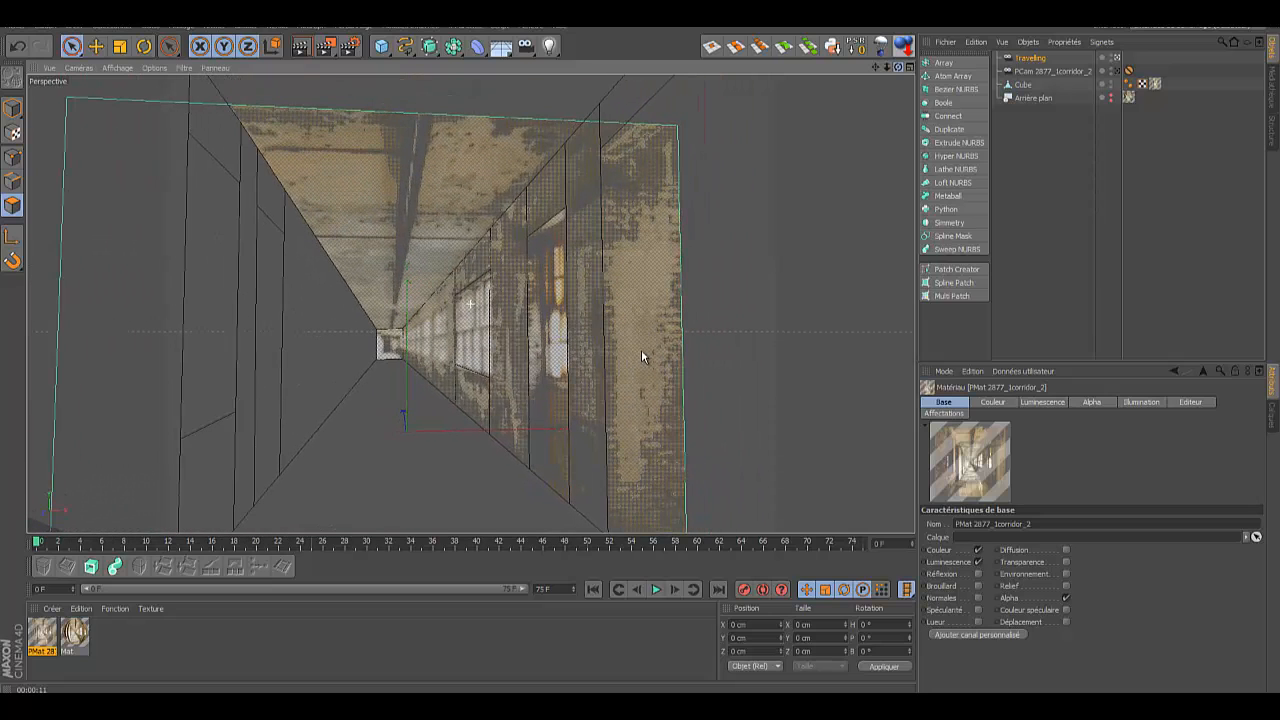
pyautogui.click(300, 47)
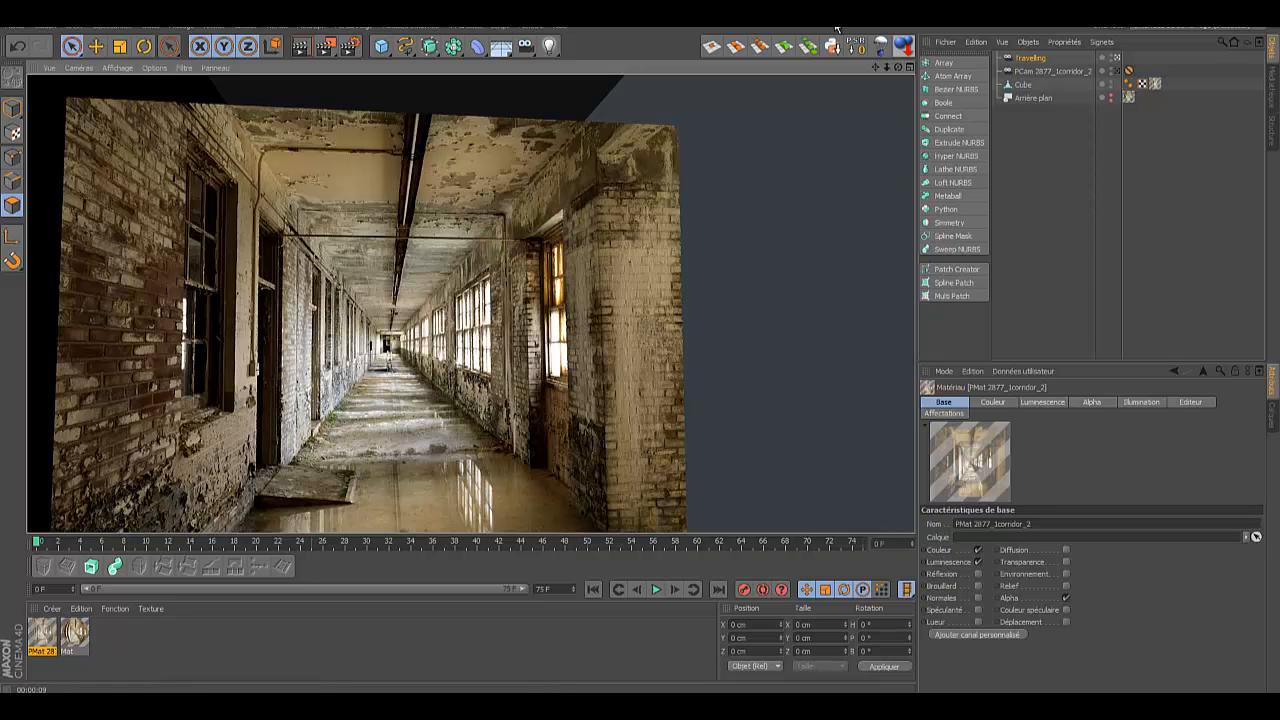
pyautogui.click(898, 66)
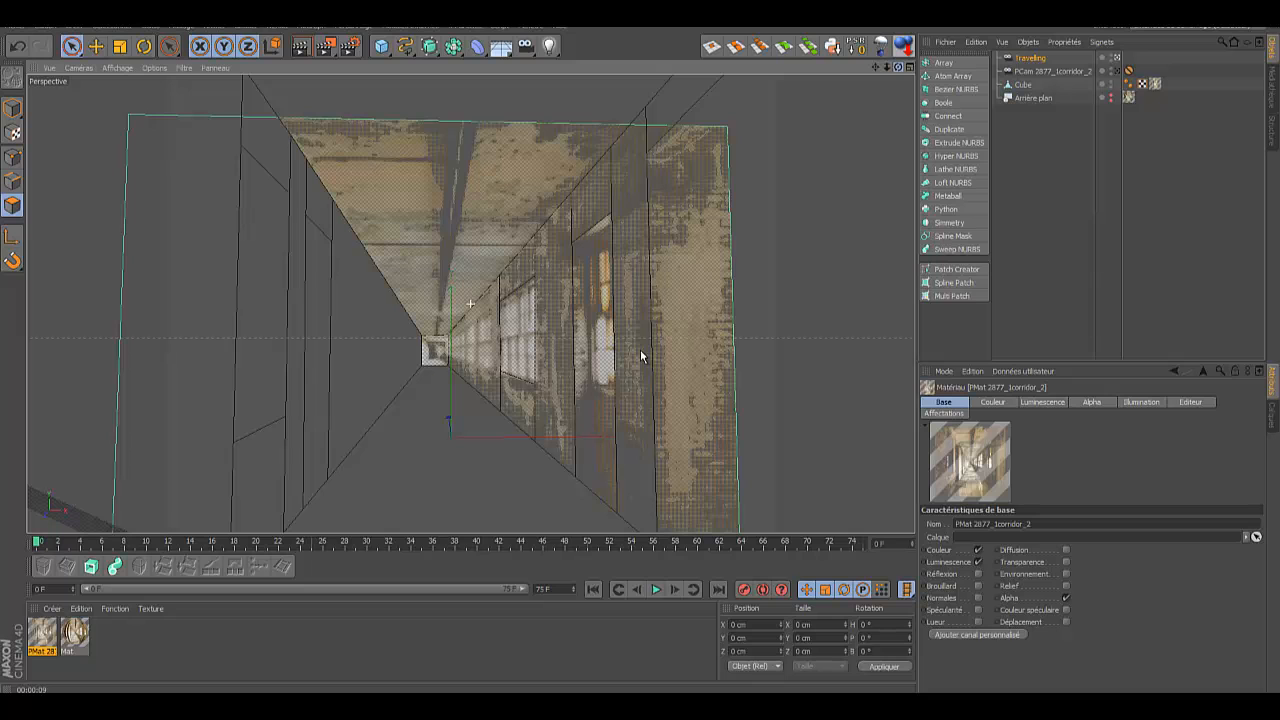
pyautogui.keyDown('alt'); pyautogui.moveTo(640, 349); pyautogui.dragTo(640, 356); pyautogui.keyUp('alt')
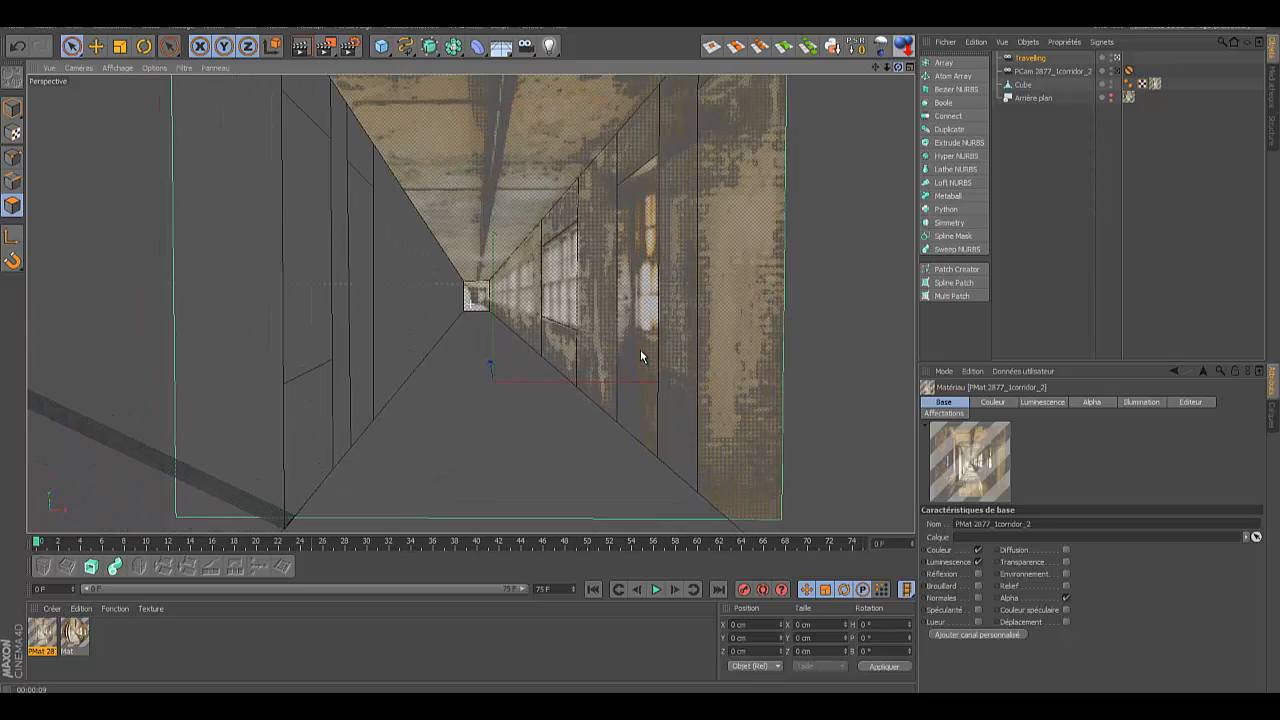
# Step: Look through the camera PCam 2877_1corridor_2 and move the cube's selected near right-wall polygons outward to an X position of about 426 cm
pyautogui.click(1123, 73)
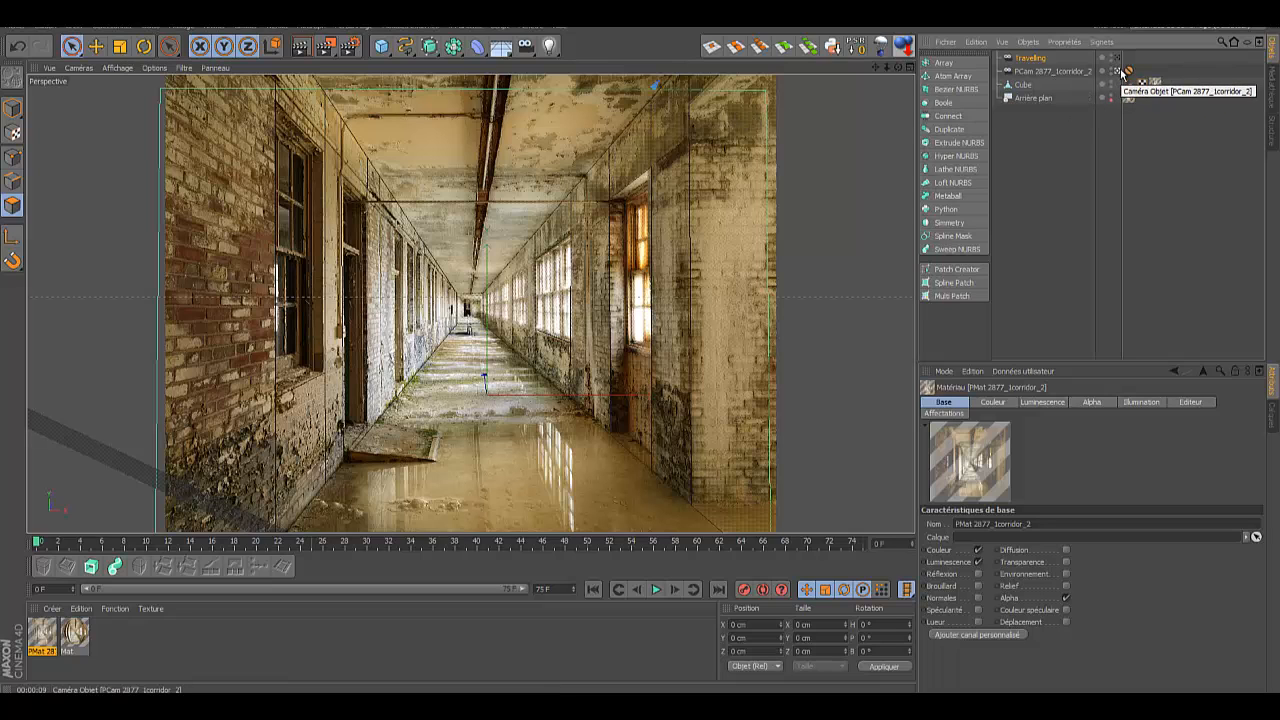
pyautogui.click(1120, 75)
pyautogui.click(1119, 72)
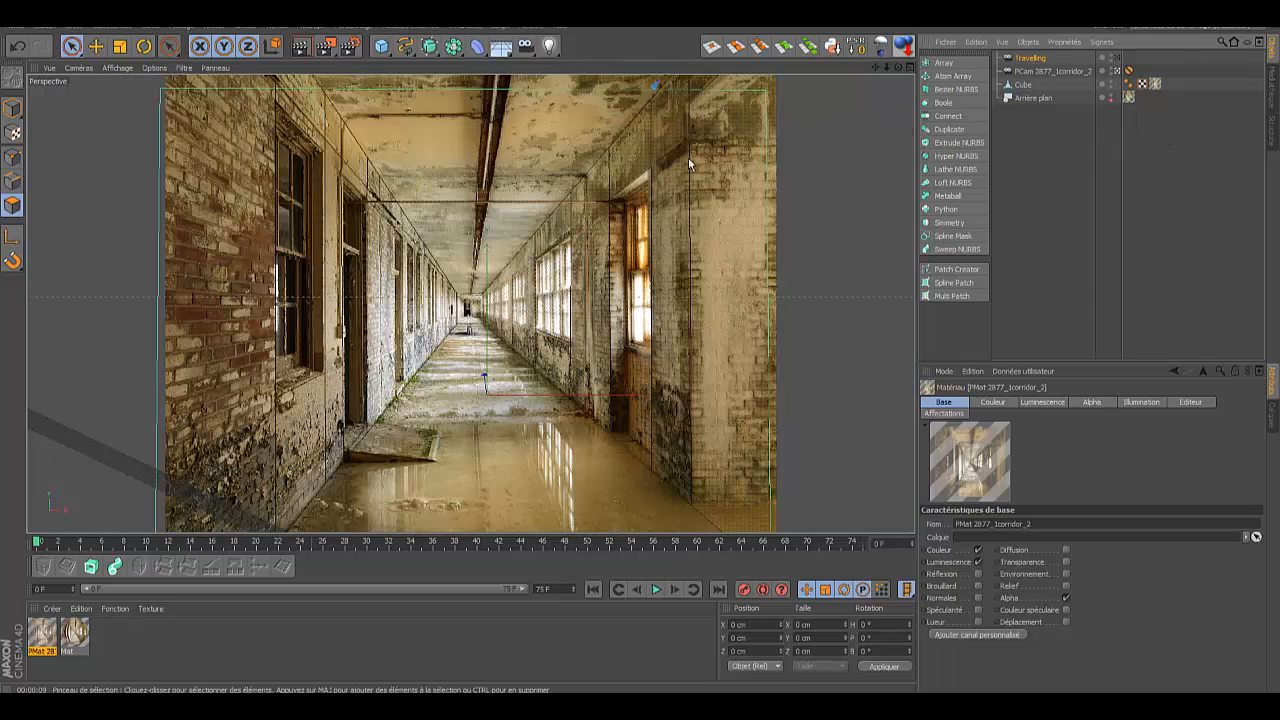
pyautogui.click(1020, 85)
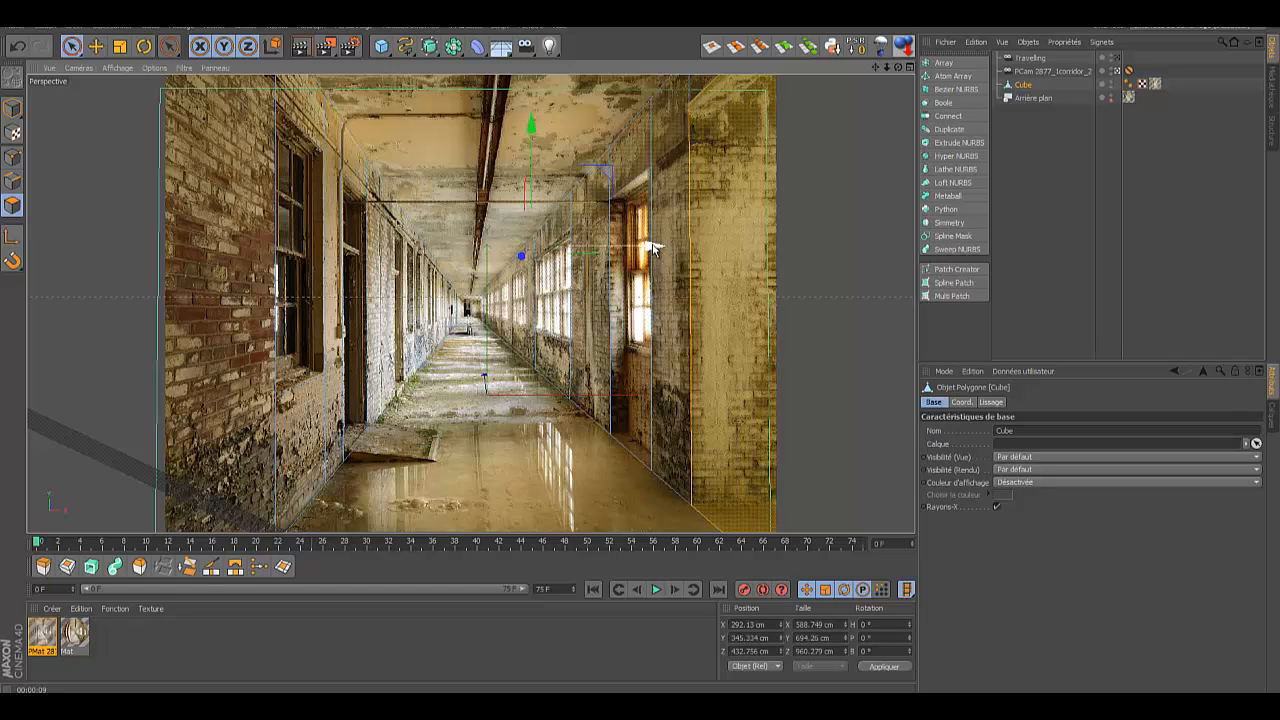
pyautogui.moveTo(652, 248); pyautogui.dragTo(833, 252)
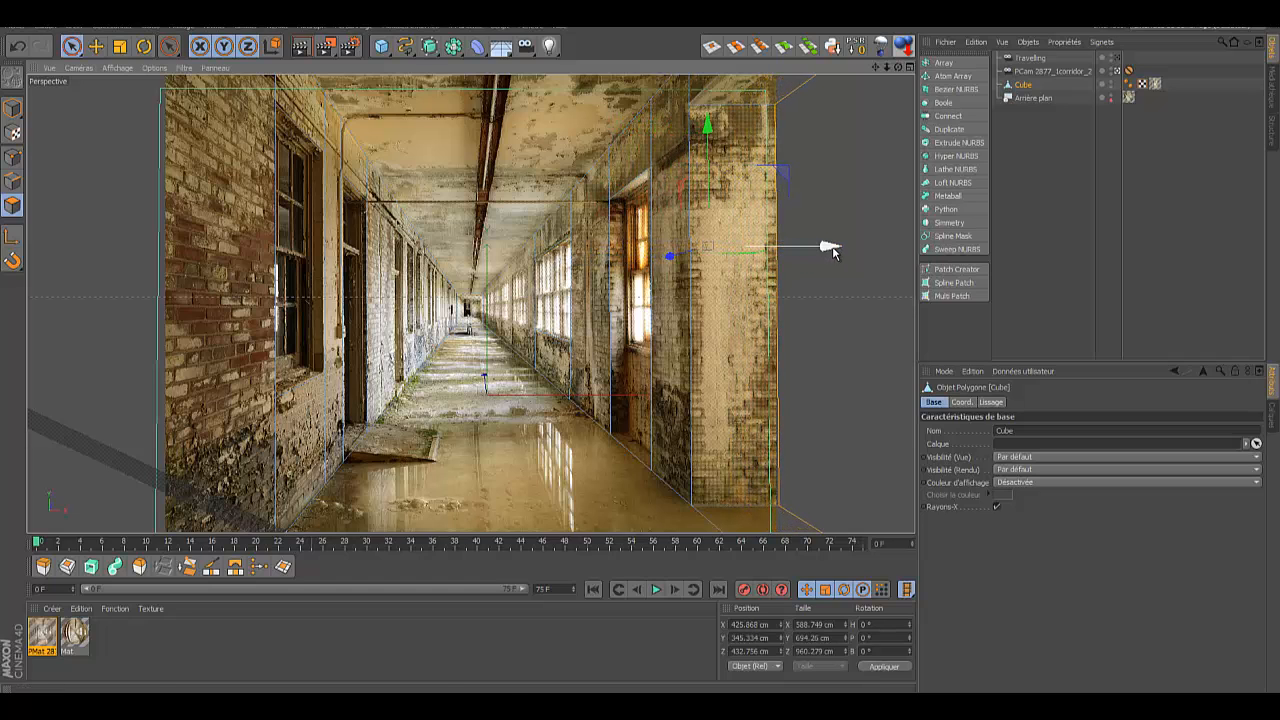
# Step: Recess two window polygons of the cube's right wall along X, the near one to about 621 cm and the farther one to about 601 cm
pyautogui.click(637, 259)
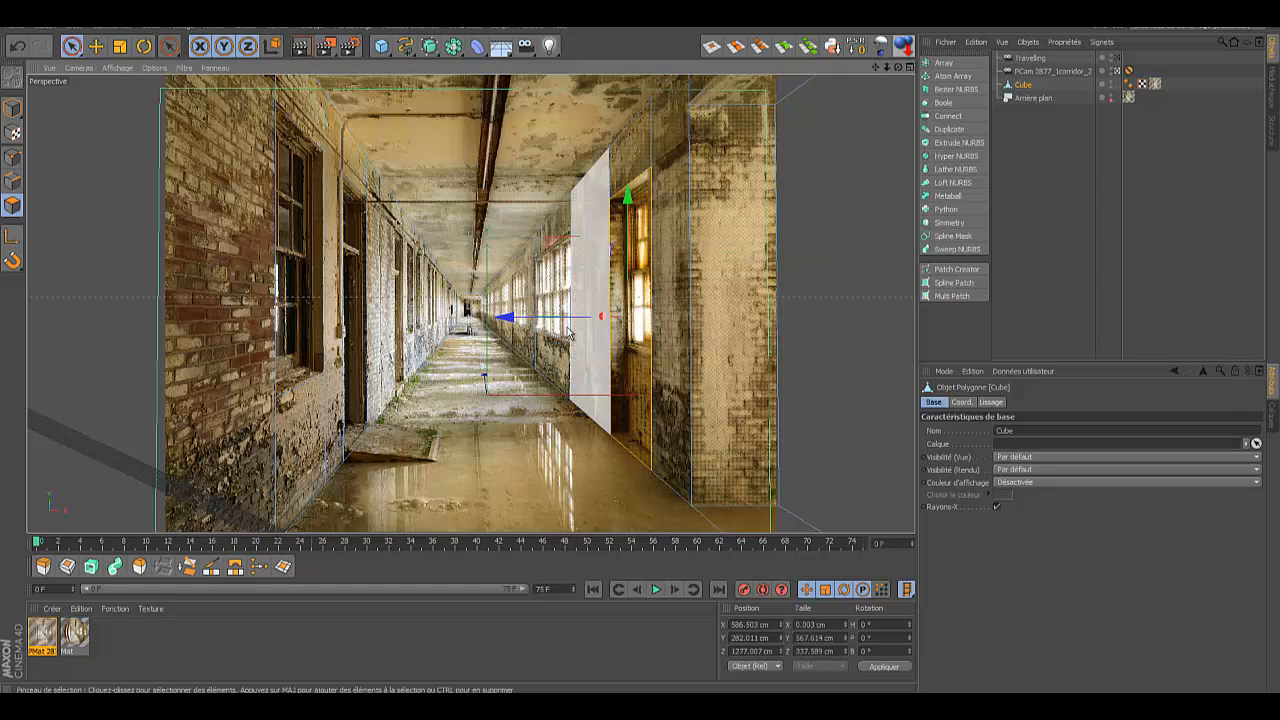
pyautogui.moveTo(508, 320); pyautogui.dragTo(524, 320)
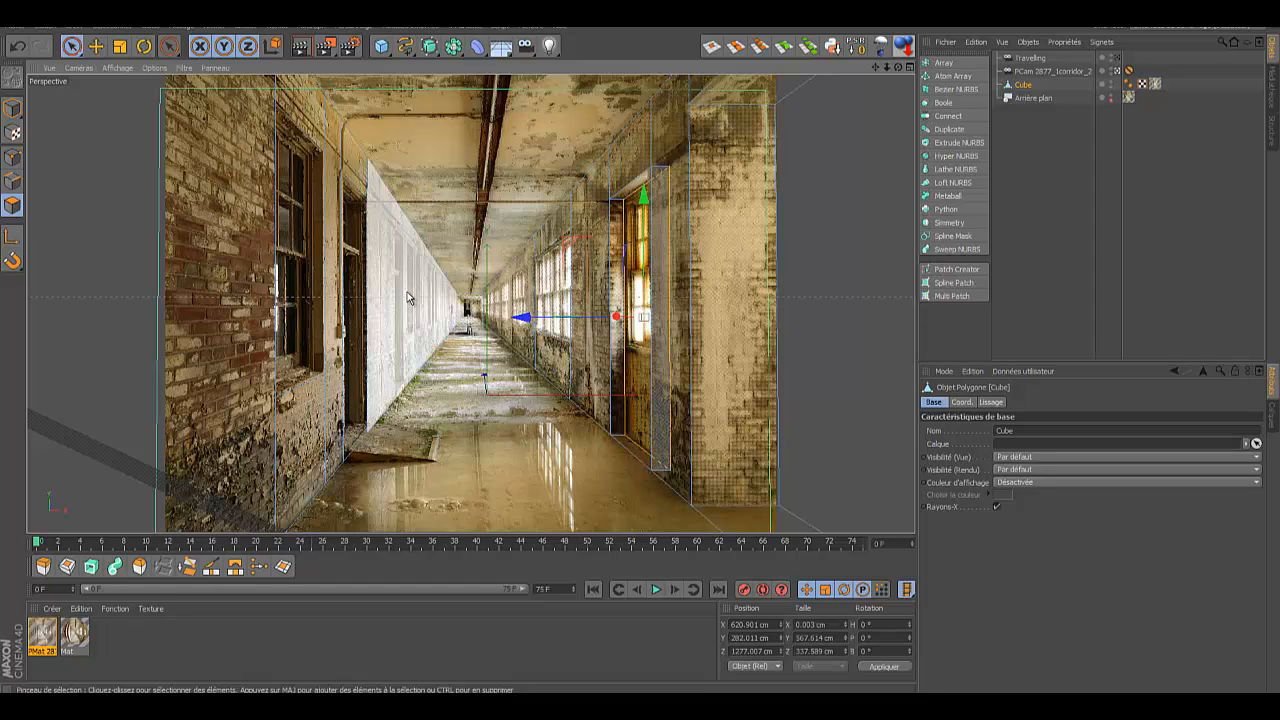
pyautogui.click(552, 300)
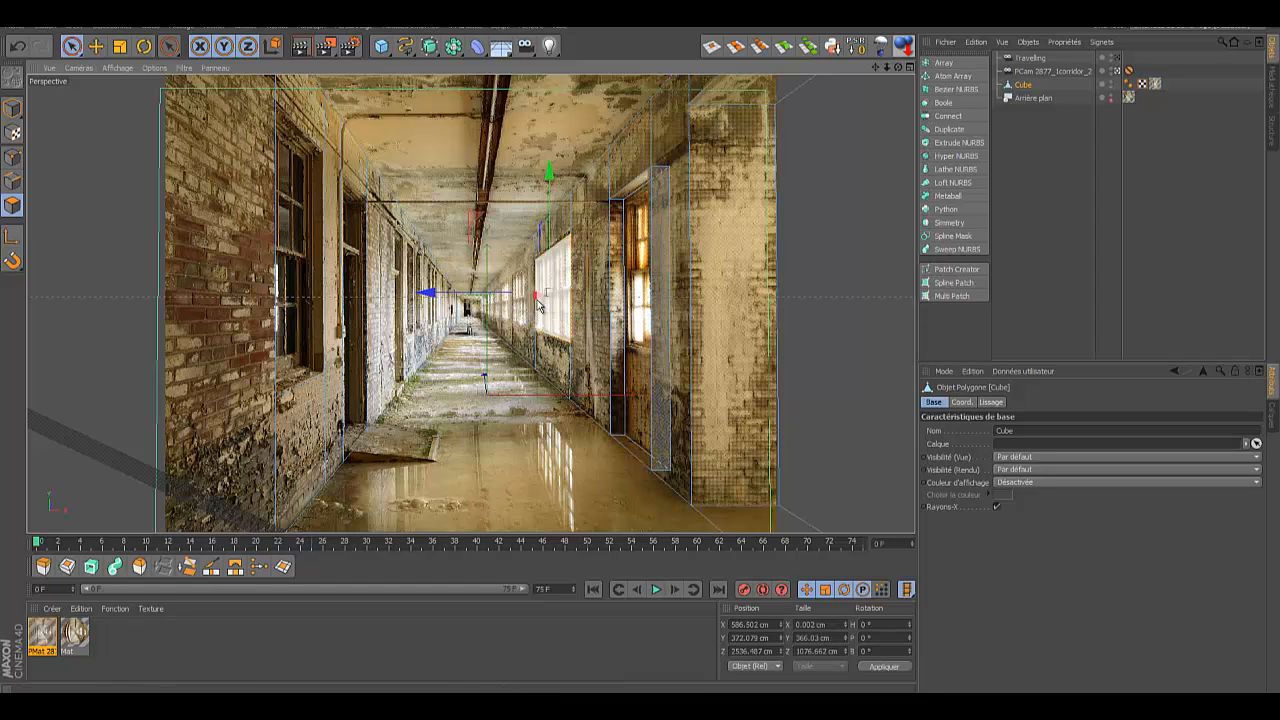
pyautogui.moveTo(428, 295); pyautogui.dragTo(433, 298)
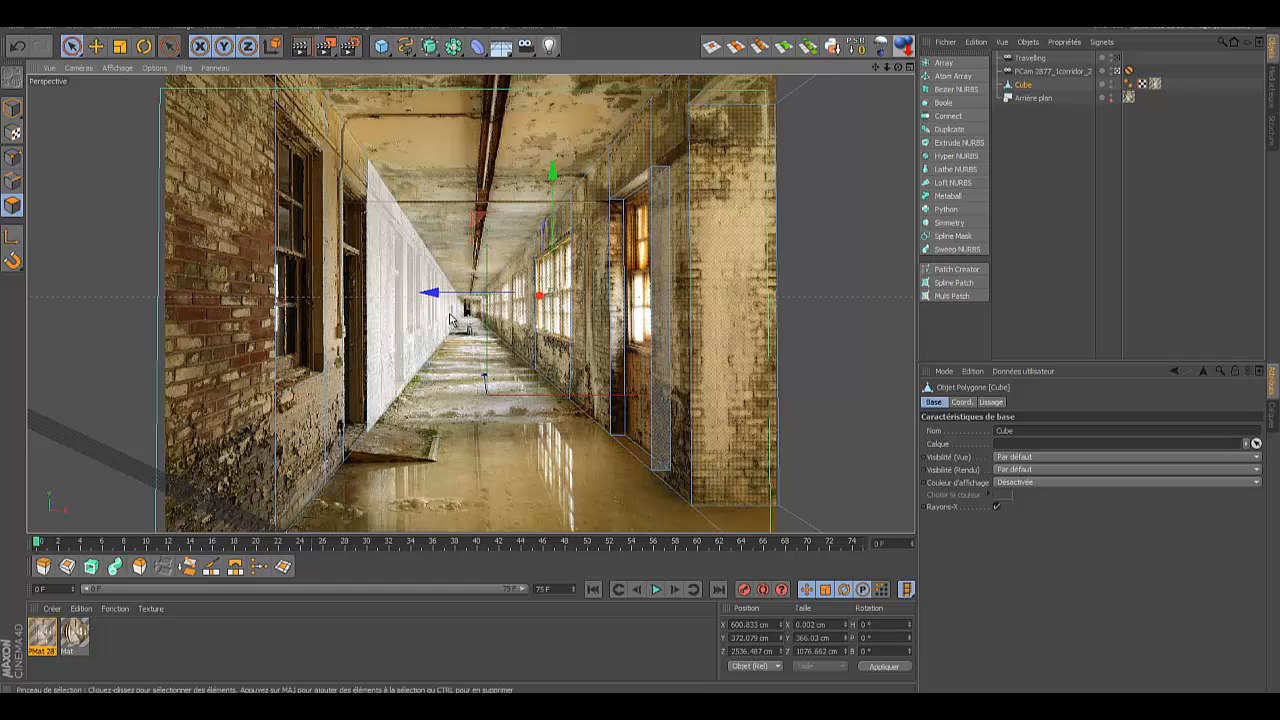
# Step: Recess the left wall's window polygon to an X position of about -40 cm and its door polygon to about -56 cm
pyautogui.click(318, 300)
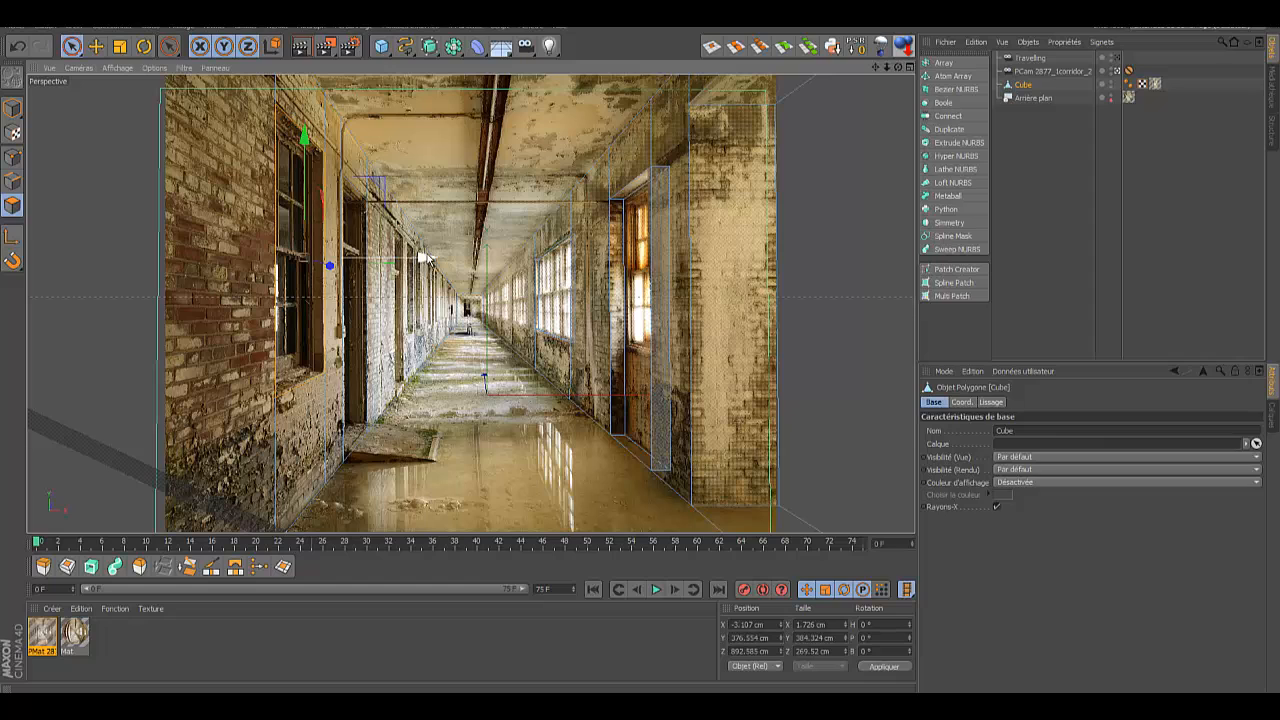
pyautogui.moveTo(425, 259); pyautogui.dragTo(404, 263)
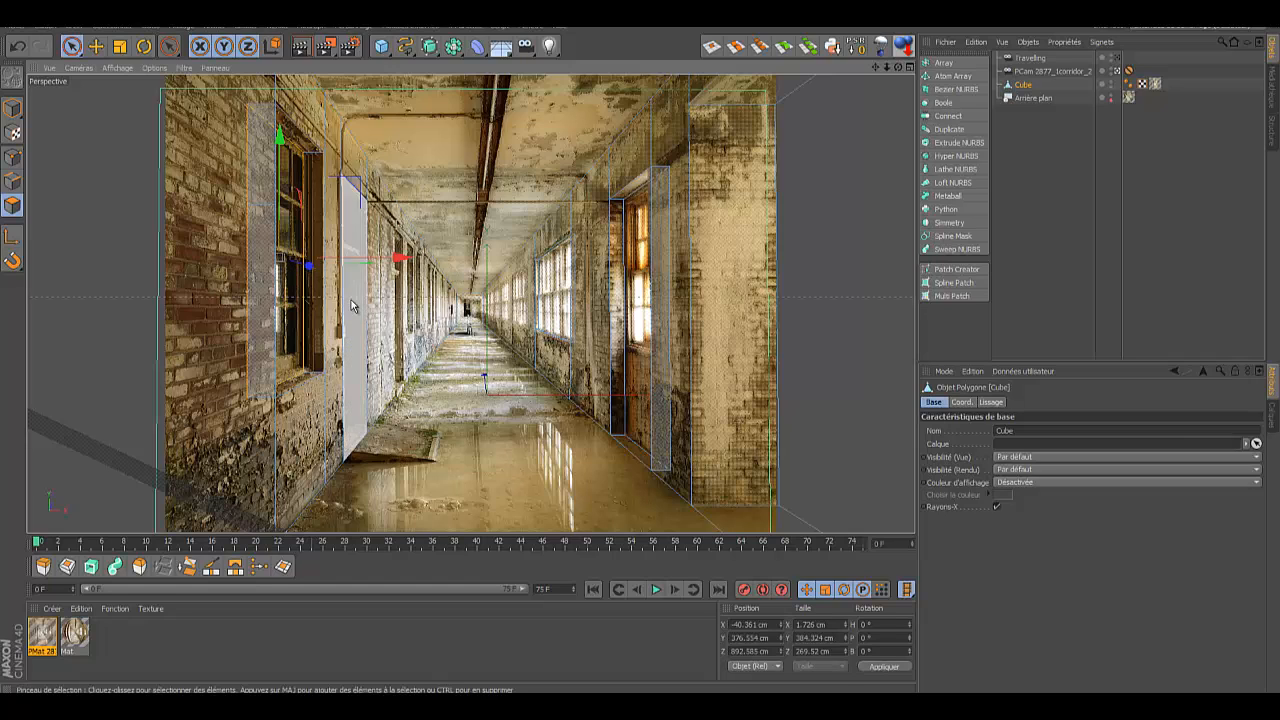
pyautogui.click(350, 305)
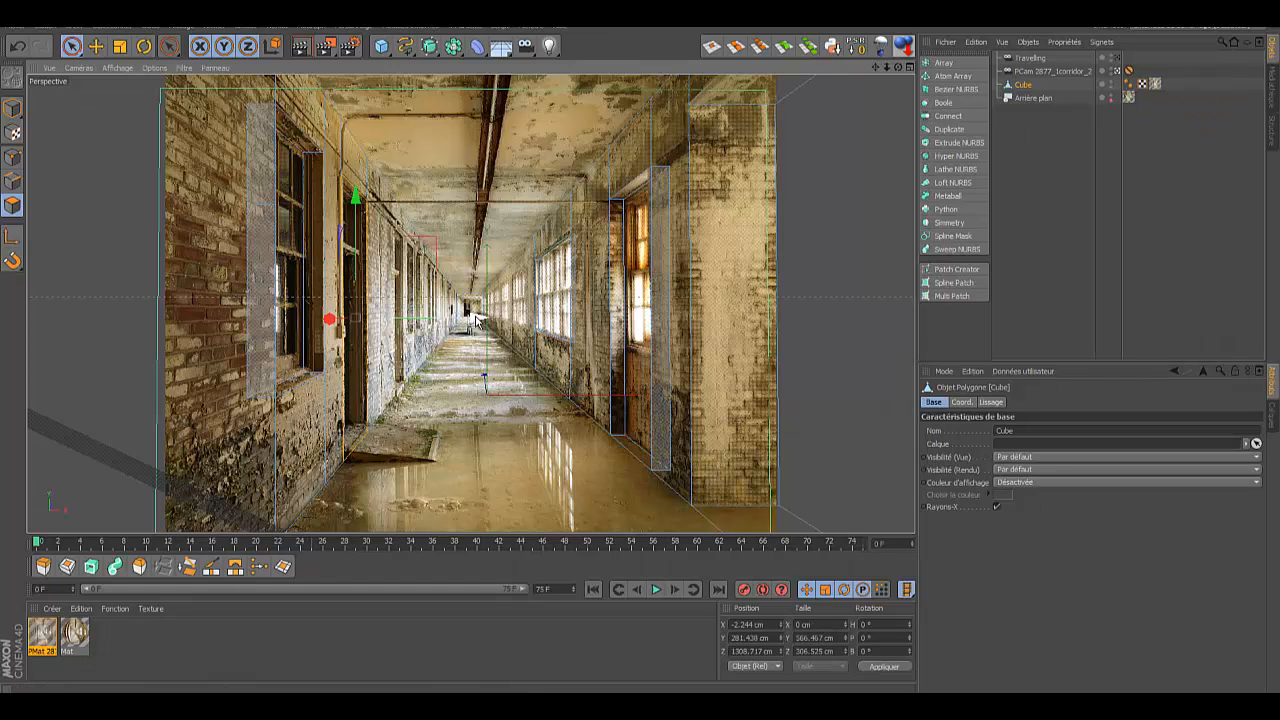
pyautogui.moveTo(475, 320); pyautogui.dragTo(451, 320)
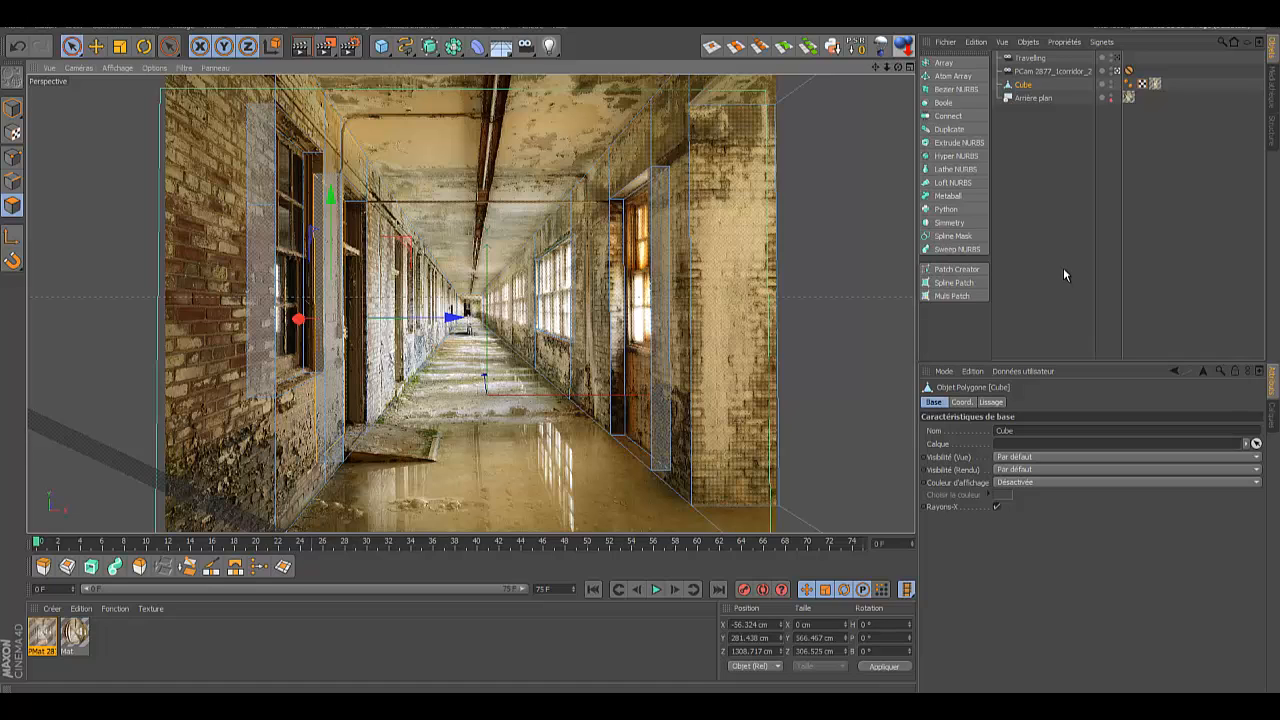
# Step: Look through the Travelling camera, move it forward into the corridor with the background hidden, and render a preview of the recesses
pyautogui.click(1030, 59)
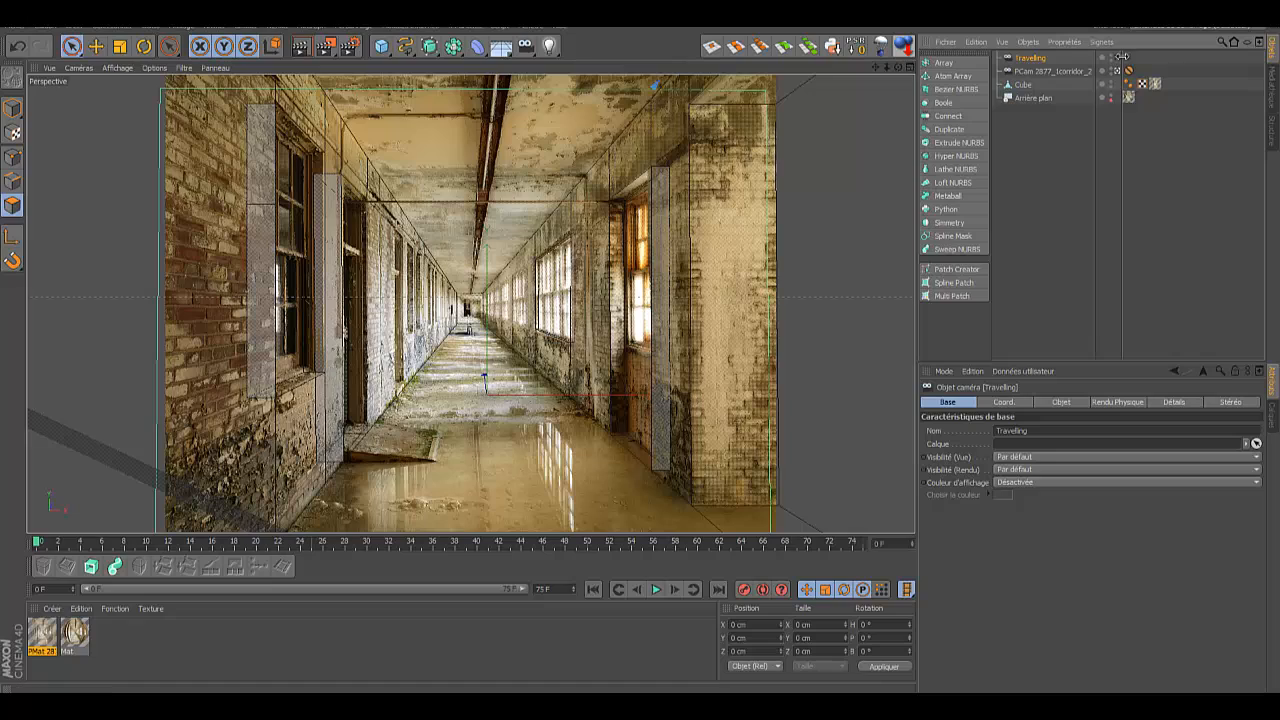
pyautogui.click(1117, 58)
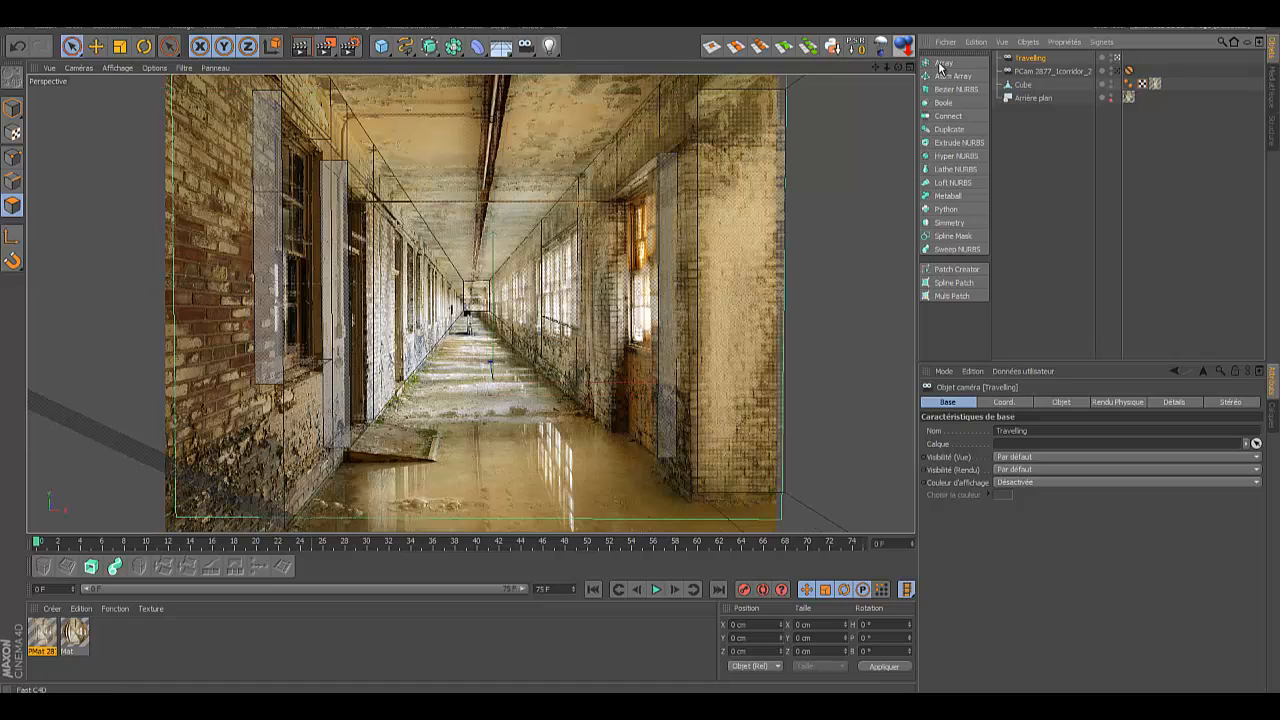
pyautogui.moveTo(886, 68); pyautogui.dragTo(900, 200)
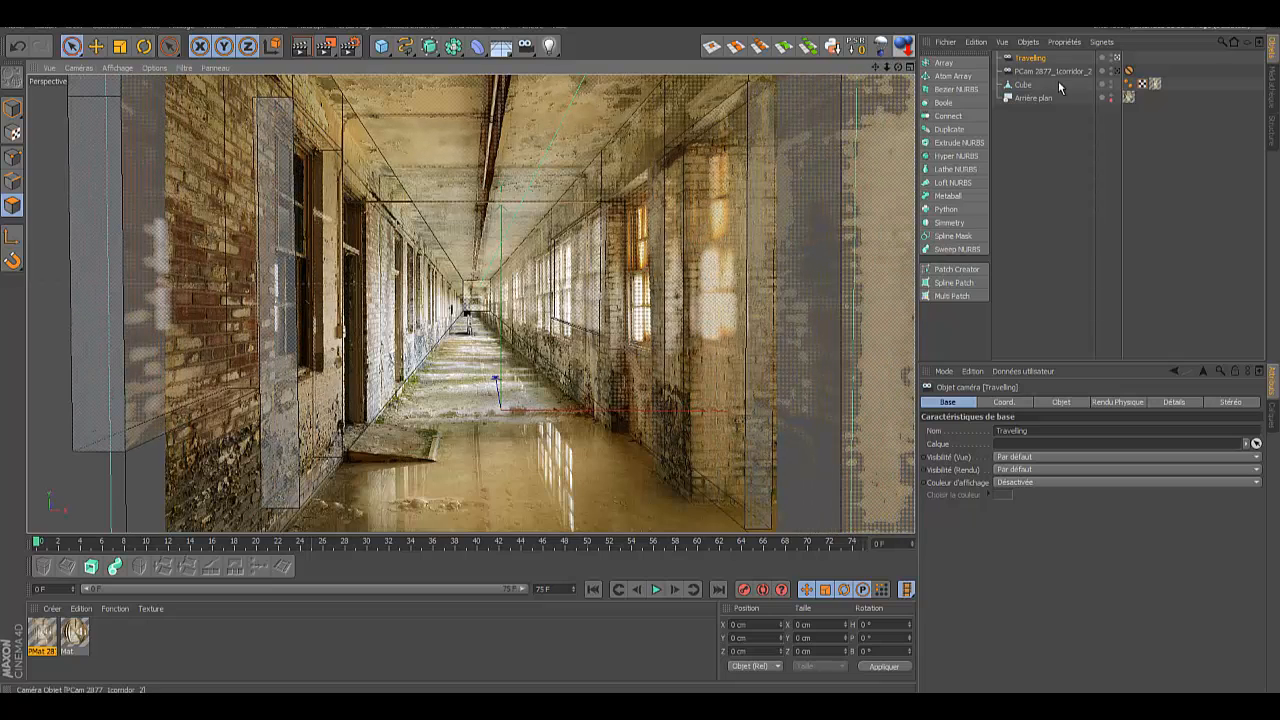
pyautogui.click(1110, 95)
pyautogui.click(1110, 95)
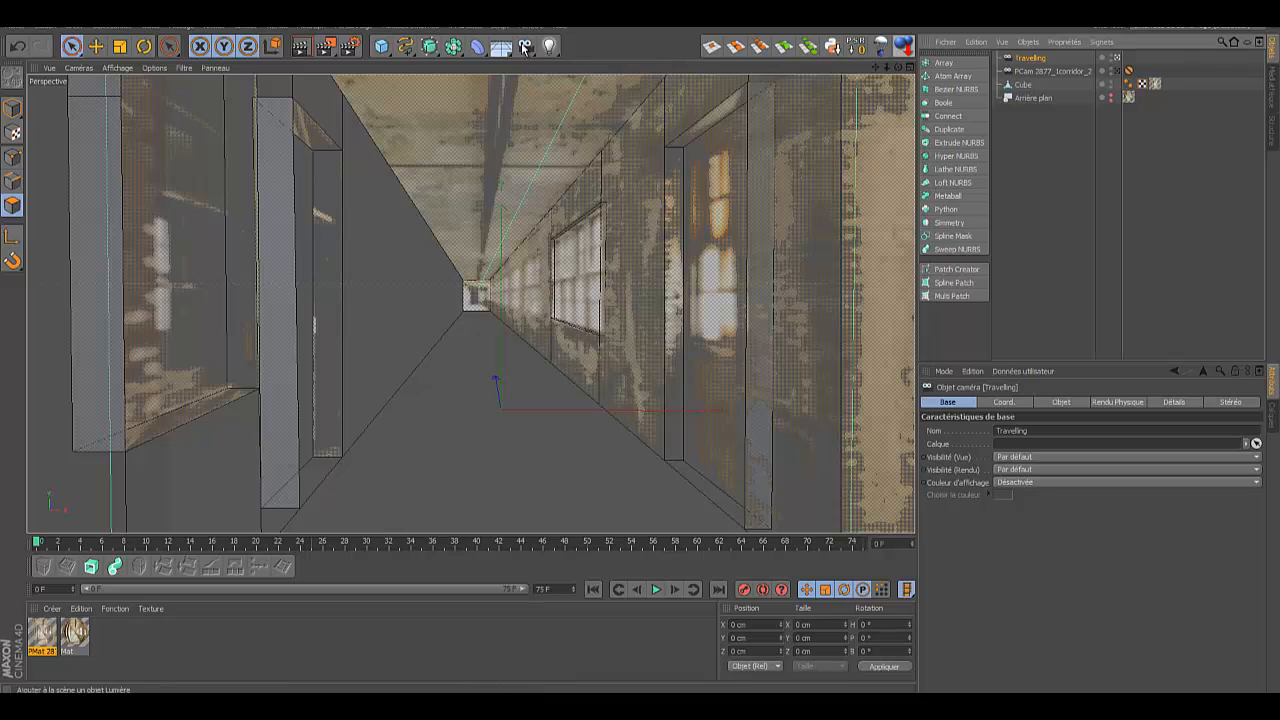
pyautogui.click(303, 52)
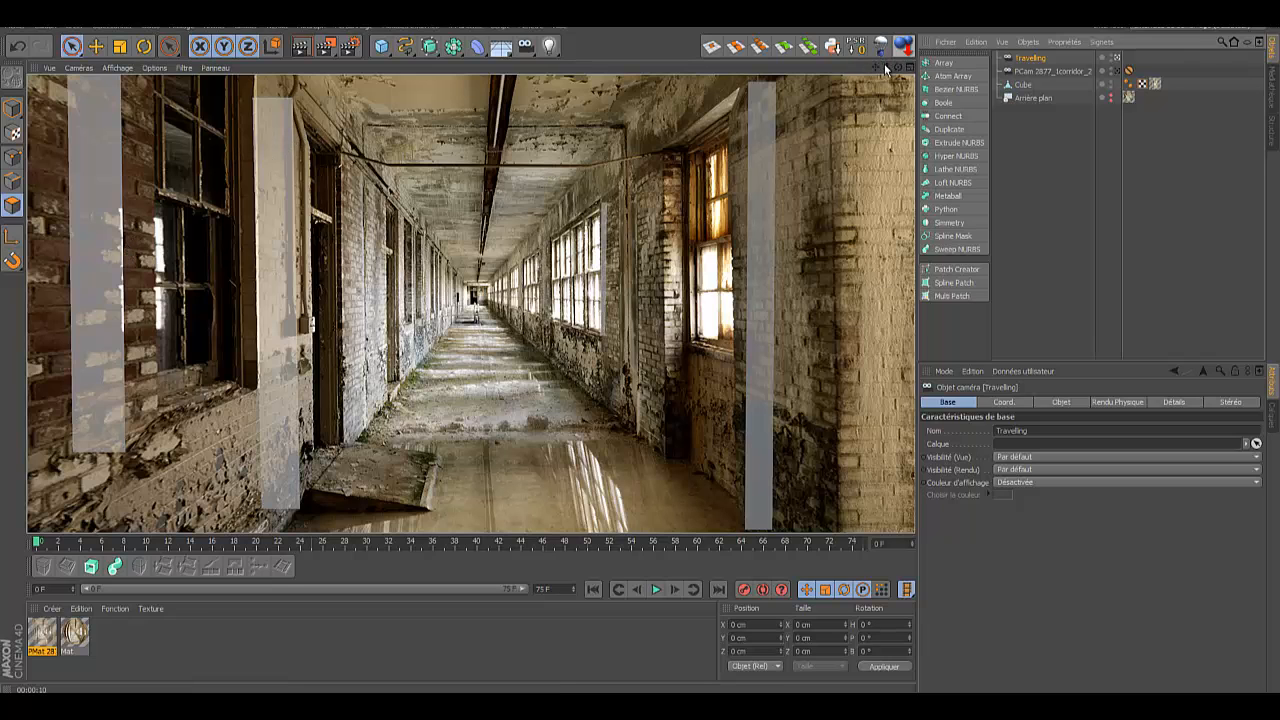
# Step: Disable the alpha channel of the material PMat 2877_1corridor_2 and render a preview of the corridor
pyautogui.moveTo(887, 67); pyautogui.dragTo(862, 76)
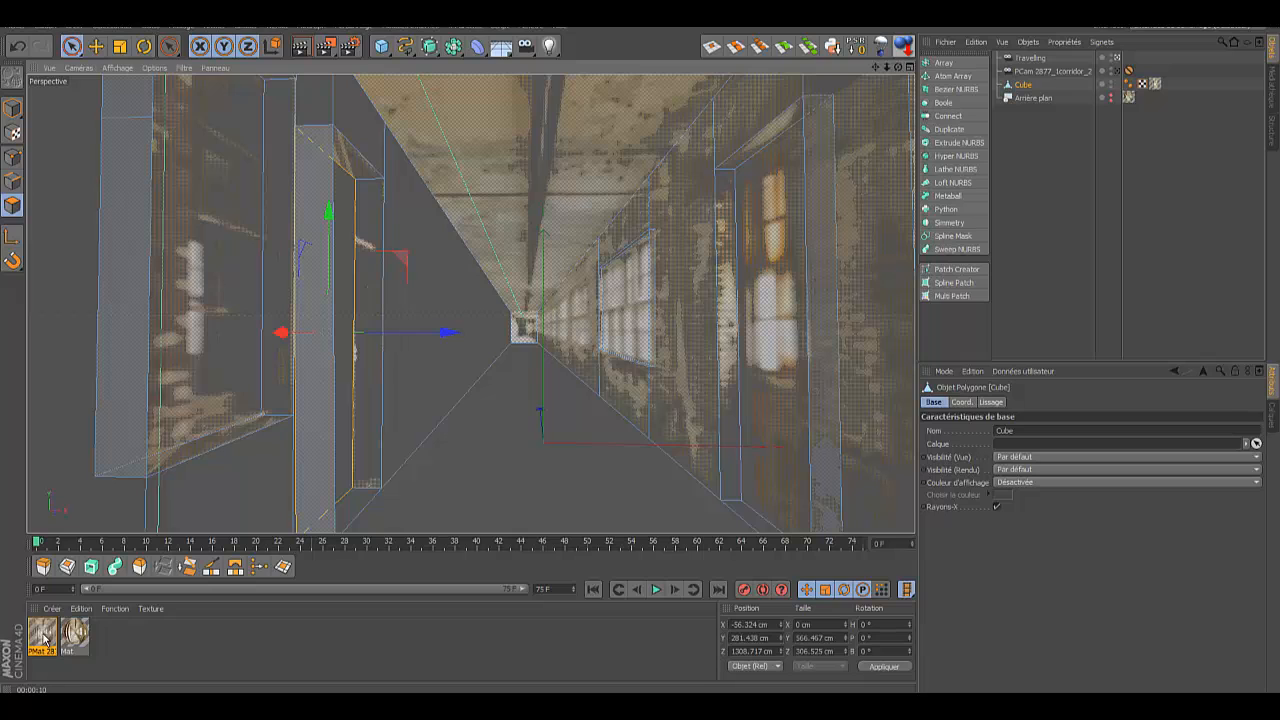
pyautogui.doubleClick(43, 634)
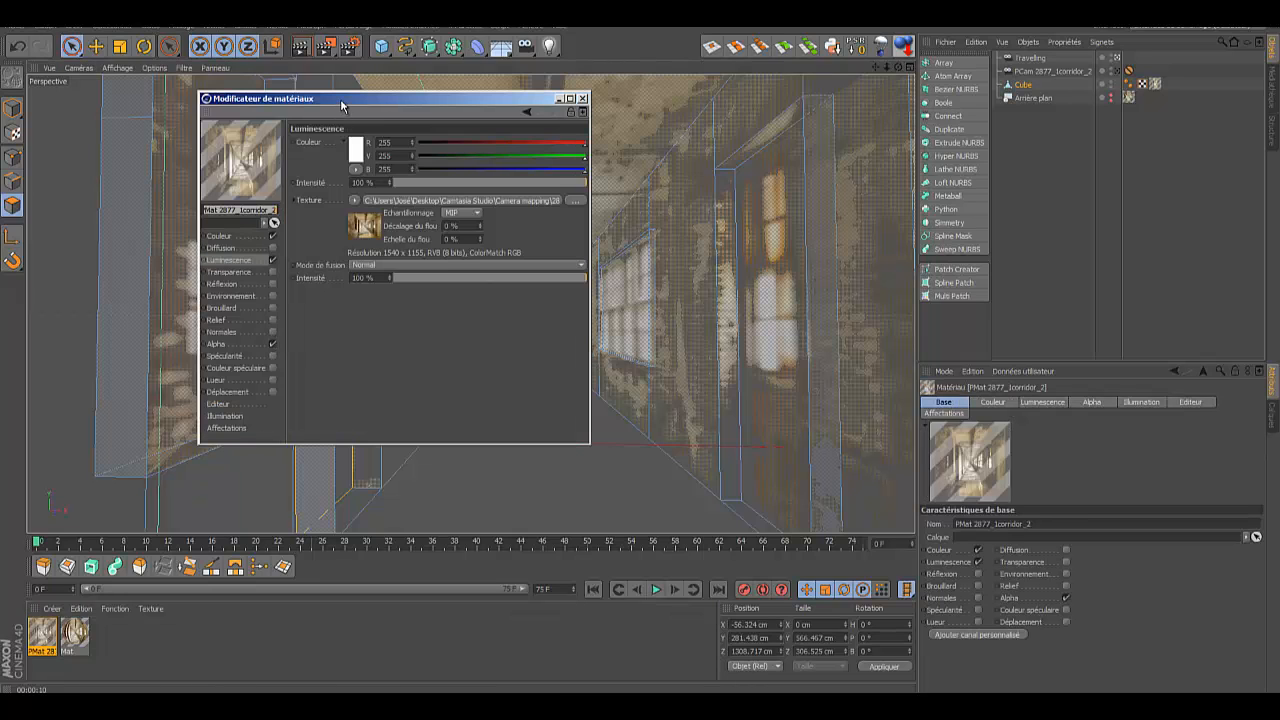
pyautogui.moveTo(341, 105); pyautogui.dragTo(658, 120)
pyautogui.click(591, 360)
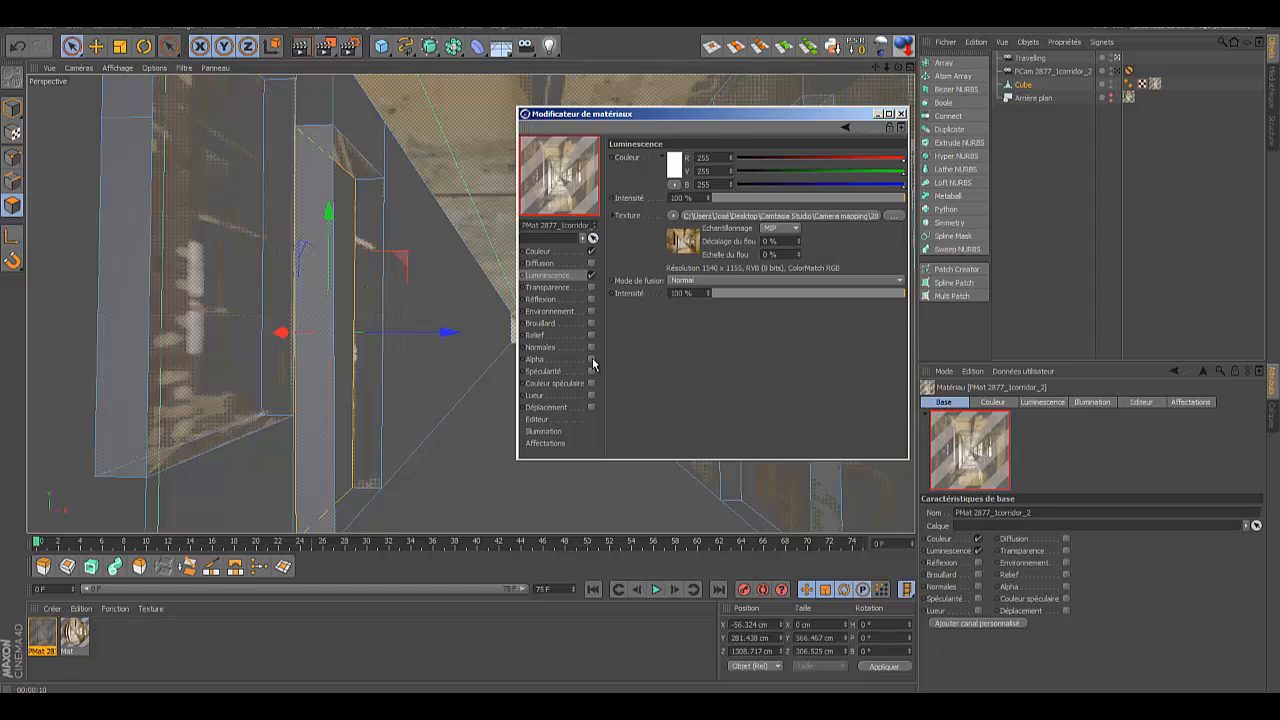
pyautogui.click(308, 50)
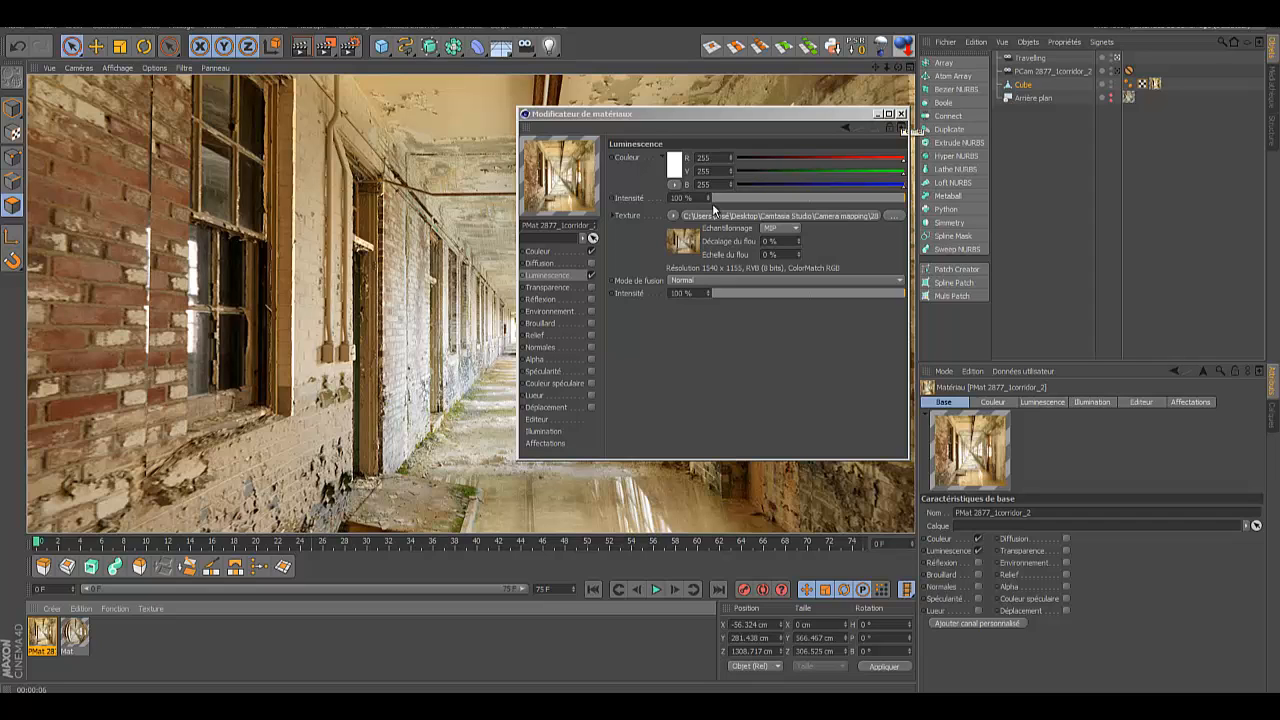
# Step: Disable the material's colour channel, render the corridor with luminescence only, and close the material editor
pyautogui.click(591, 251)
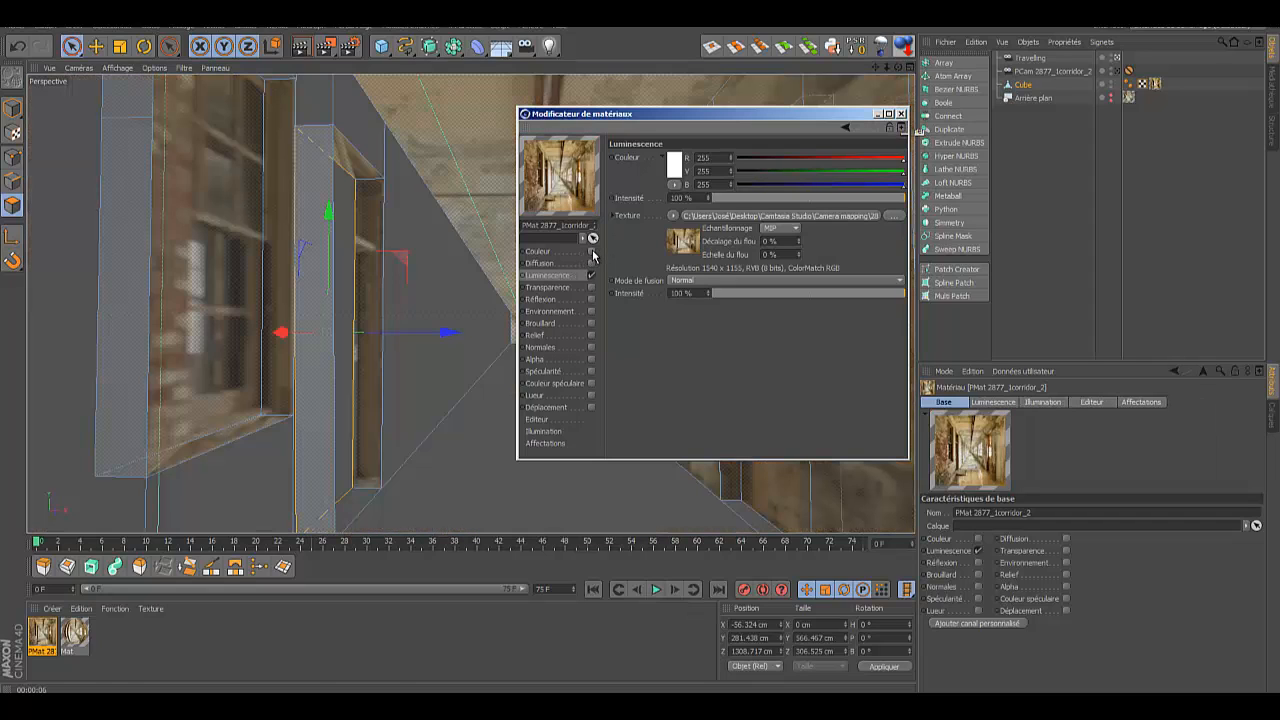
pyautogui.click(299, 48)
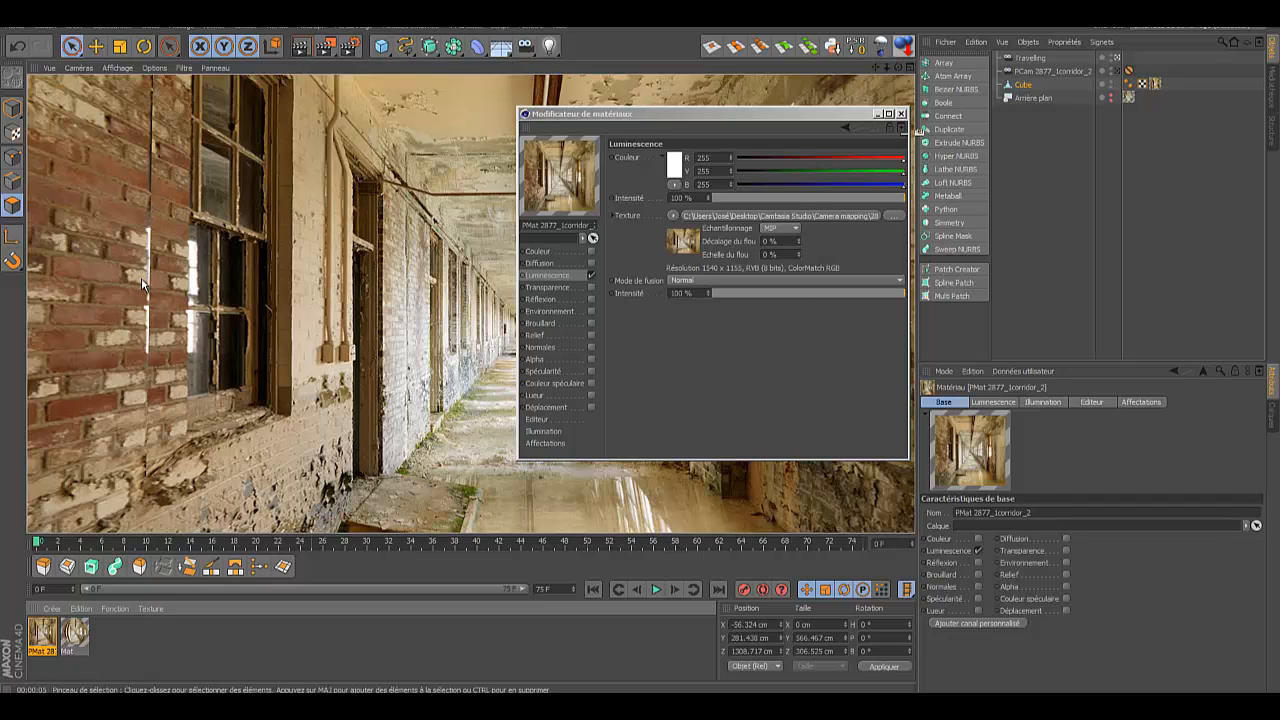
pyautogui.click(901, 114)
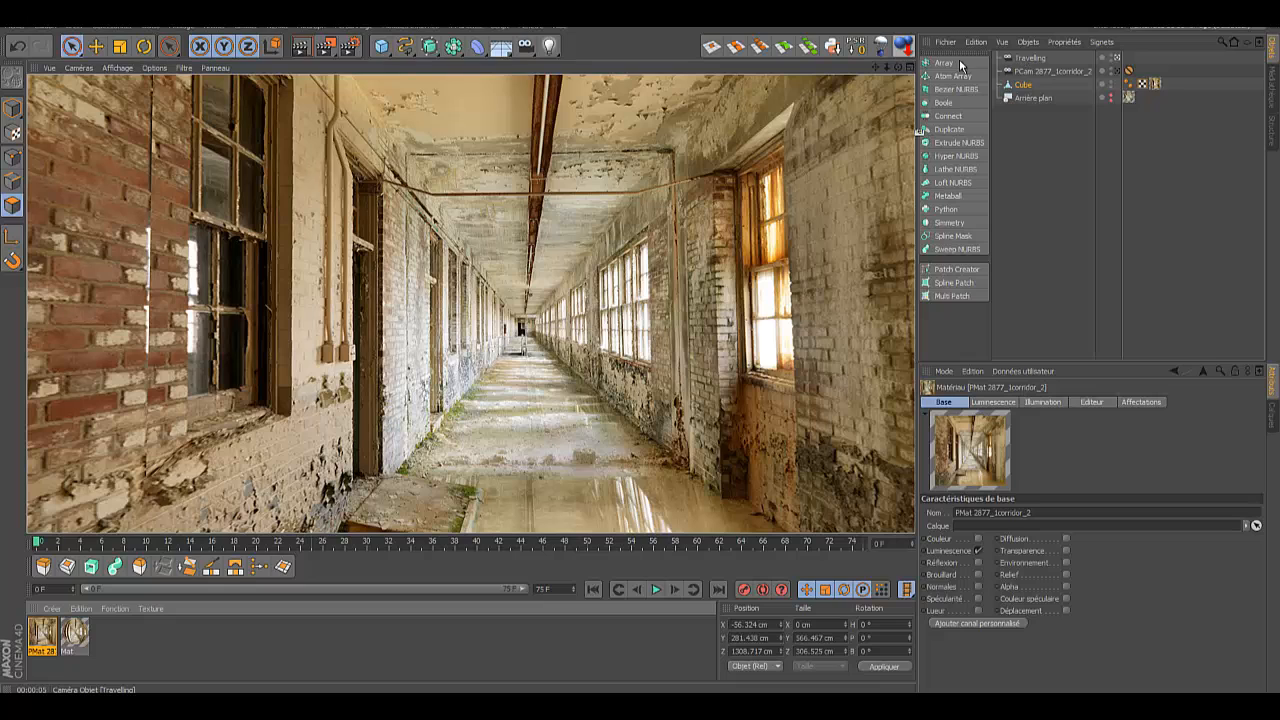
# Step: Move the Travelling camera deeper into the corridor, orbit it to a new angle and render a preview
pyautogui.moveTo(888, 67); pyautogui.dragTo(643, 357)
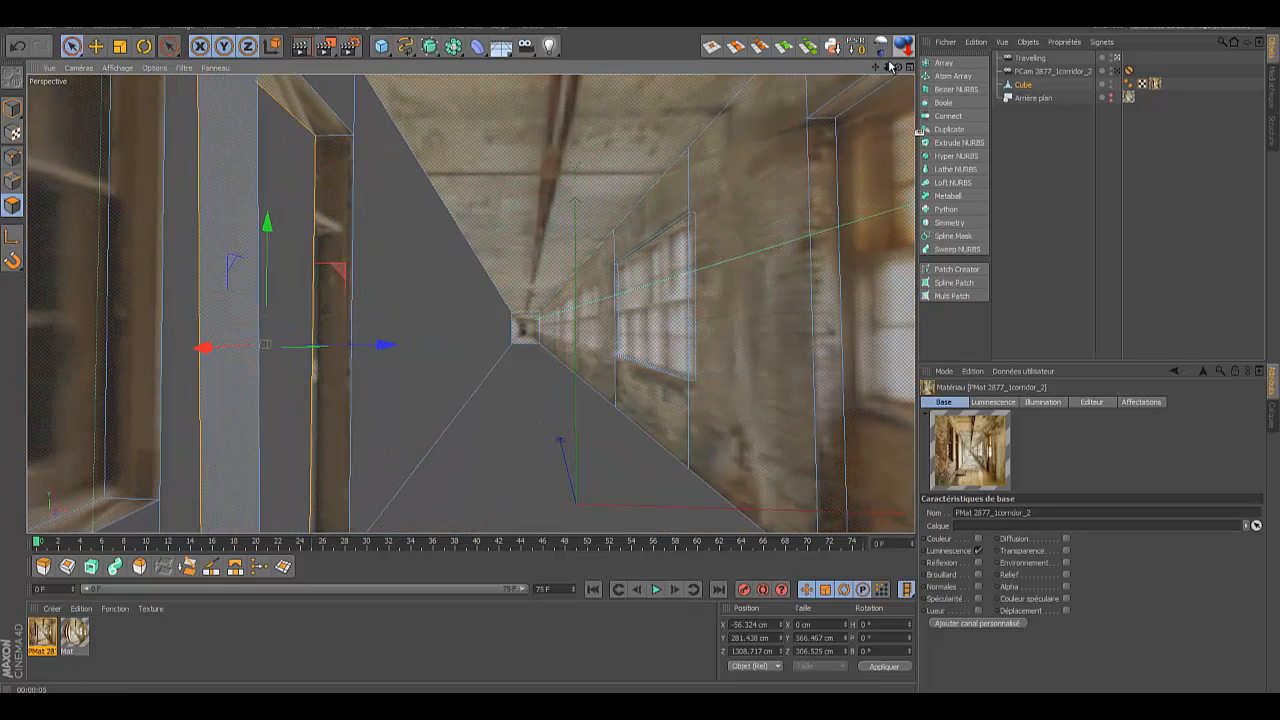
pyautogui.moveTo(899, 68); pyautogui.dragTo(641, 357)
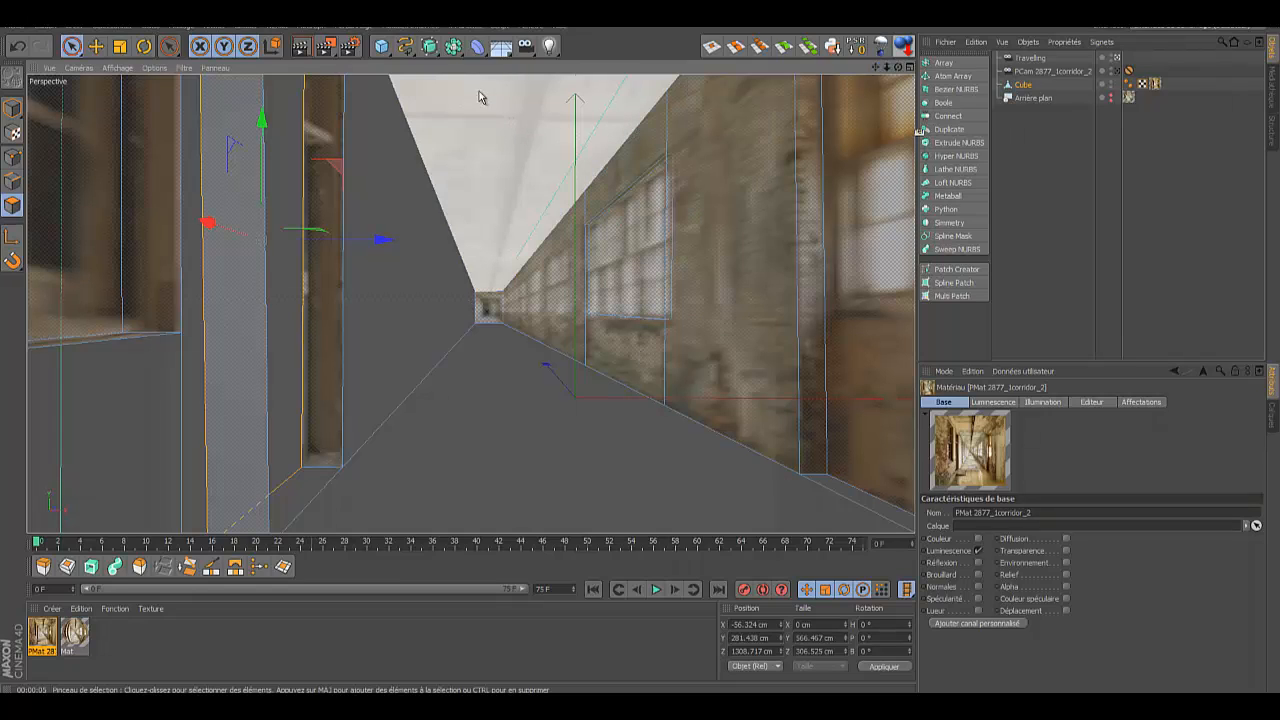
pyautogui.click(301, 46)
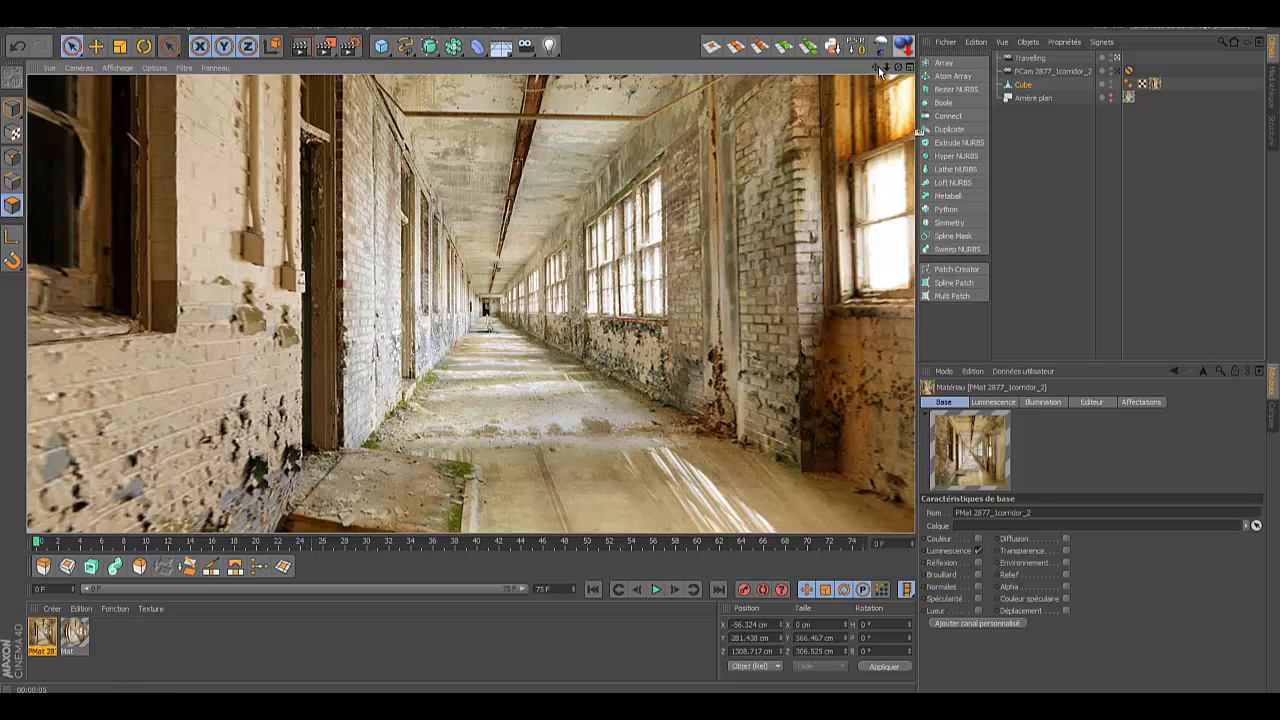
# Step: Set the editor texture preview size of material PMat 2877_1corridor_2 to 2048x2048 (16 Mo) and render a preview of the corridor
pyautogui.moveTo(877, 68)
pyautogui.mouseDown()
pyautogui.moveTo(646, 357)
pyautogui.moveTo(637, 345)
pyautogui.moveTo(641, 357)
pyautogui.mouseUp()
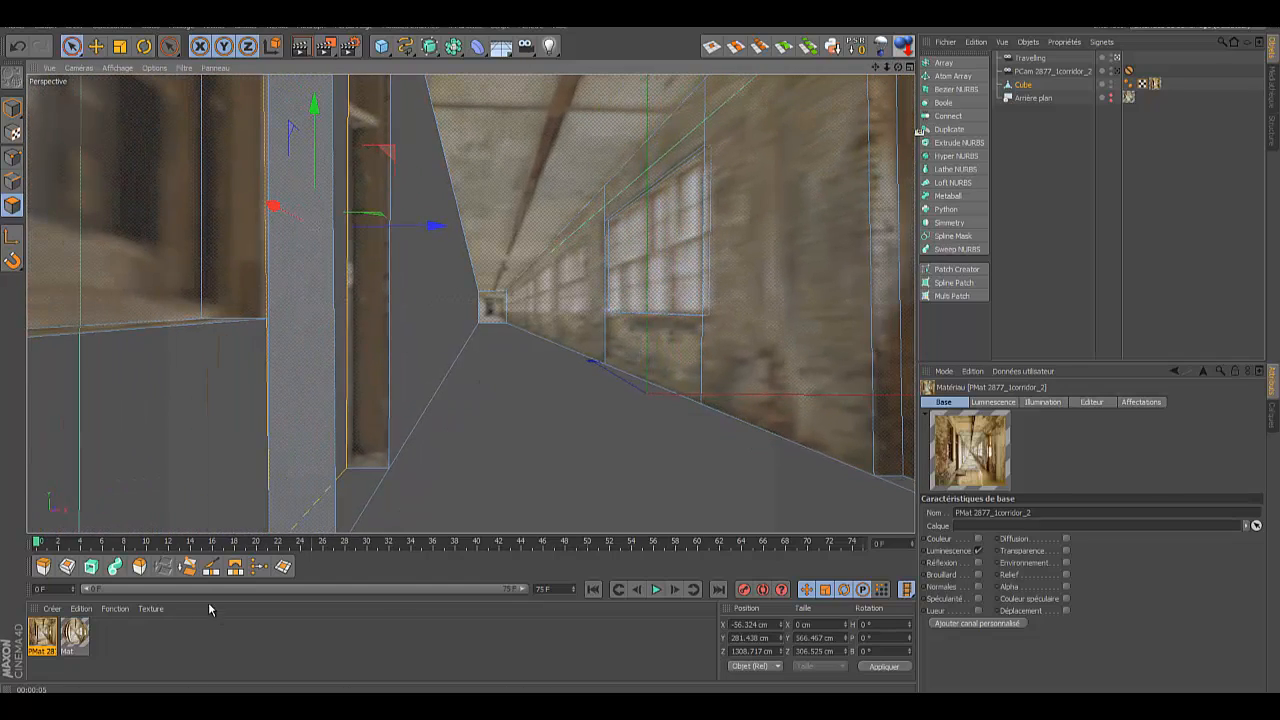
pyautogui.doubleClick(43, 632)
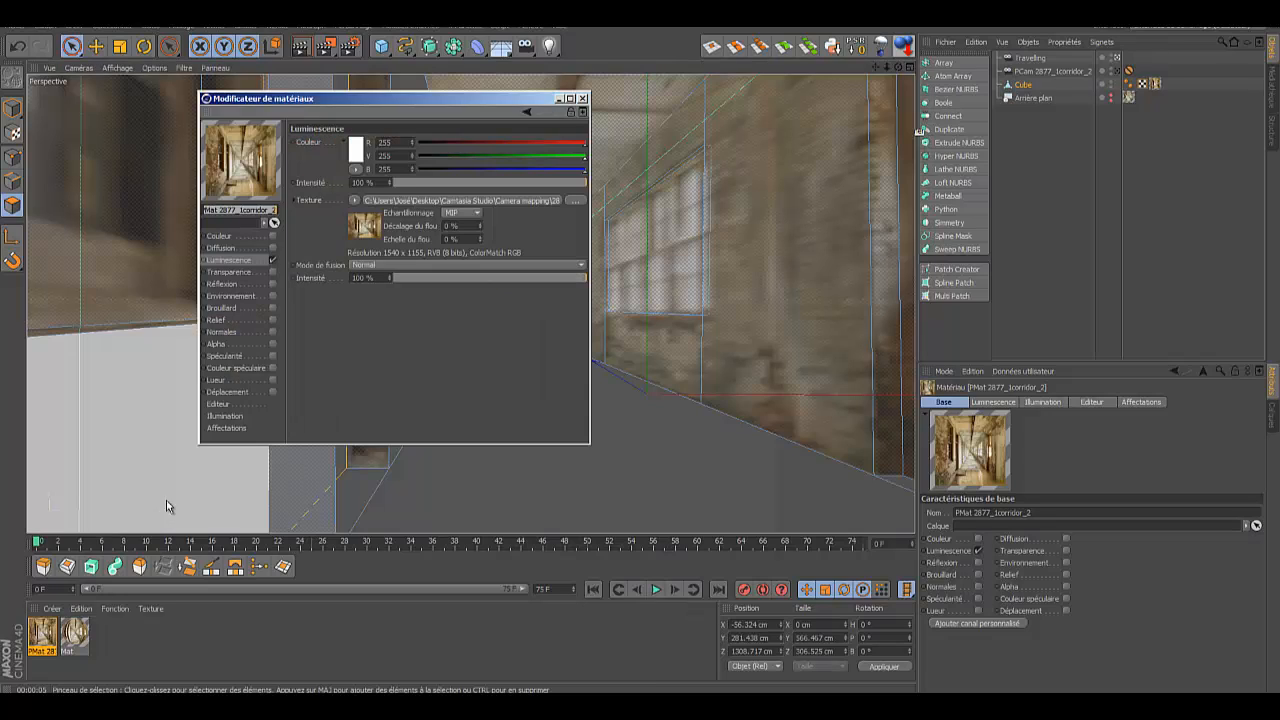
pyautogui.click(224, 403)
pyautogui.click(582, 157)
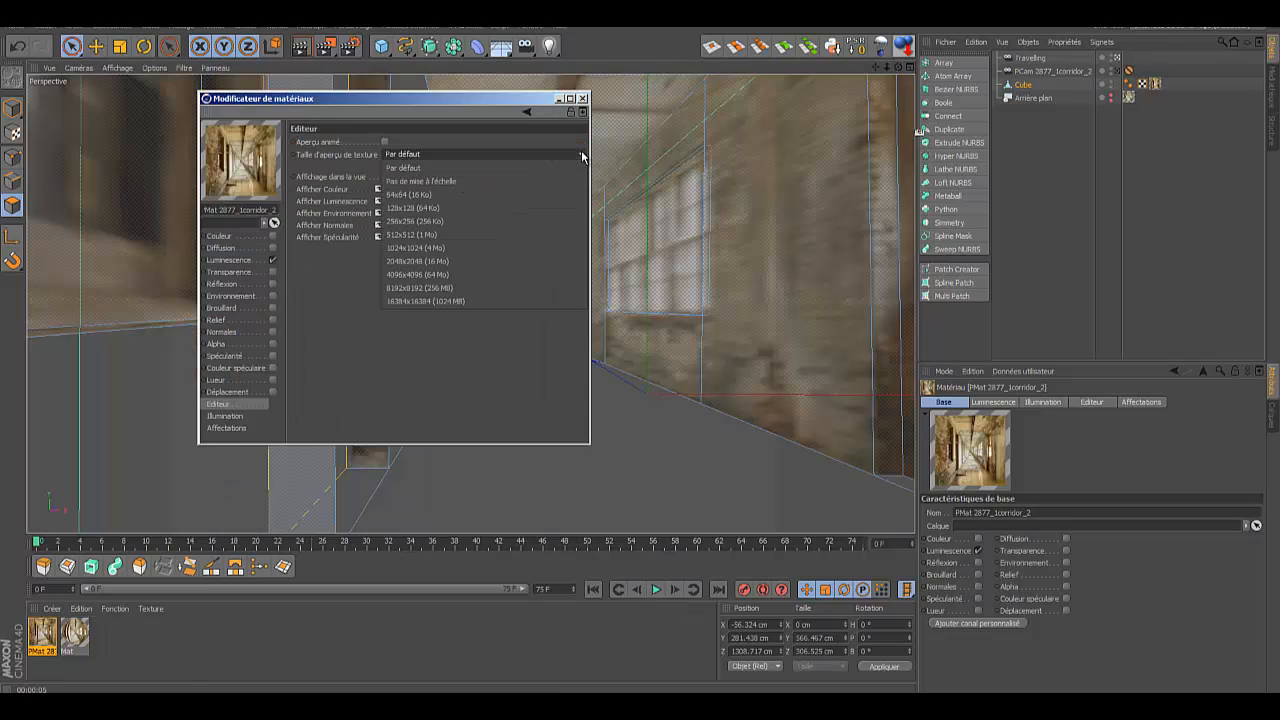
pyautogui.click(427, 260)
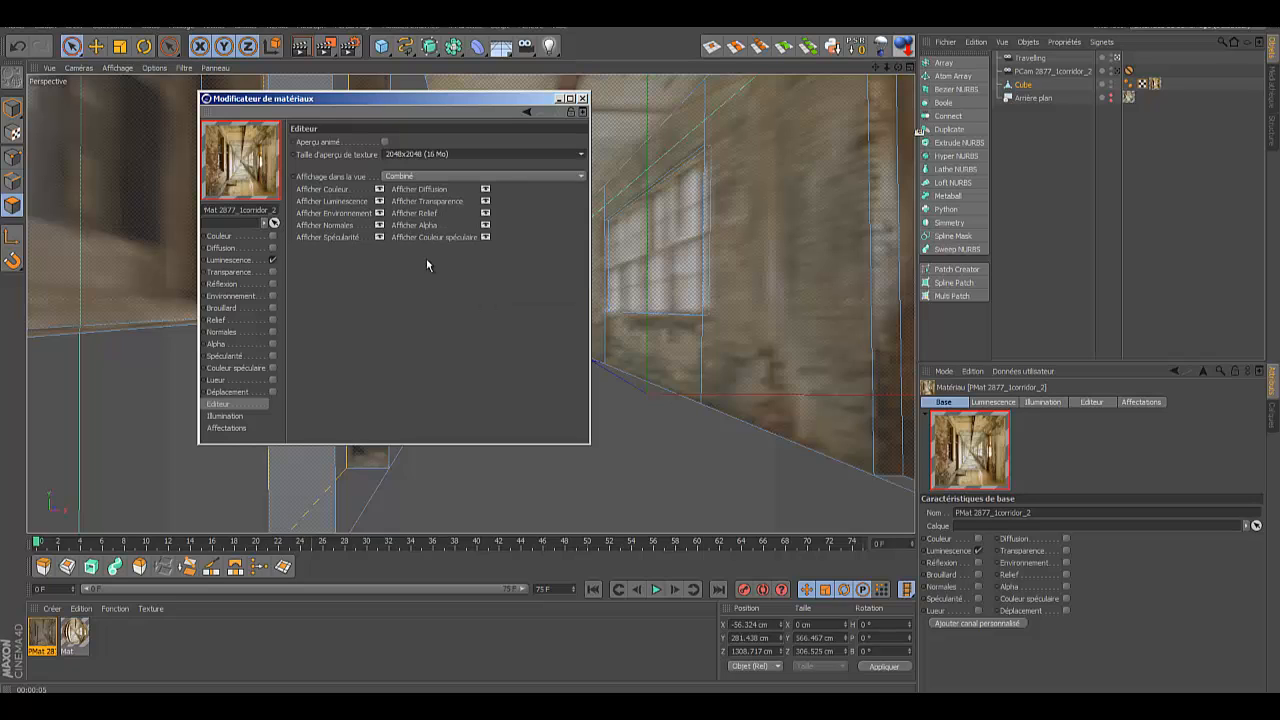
pyautogui.click(583, 99)
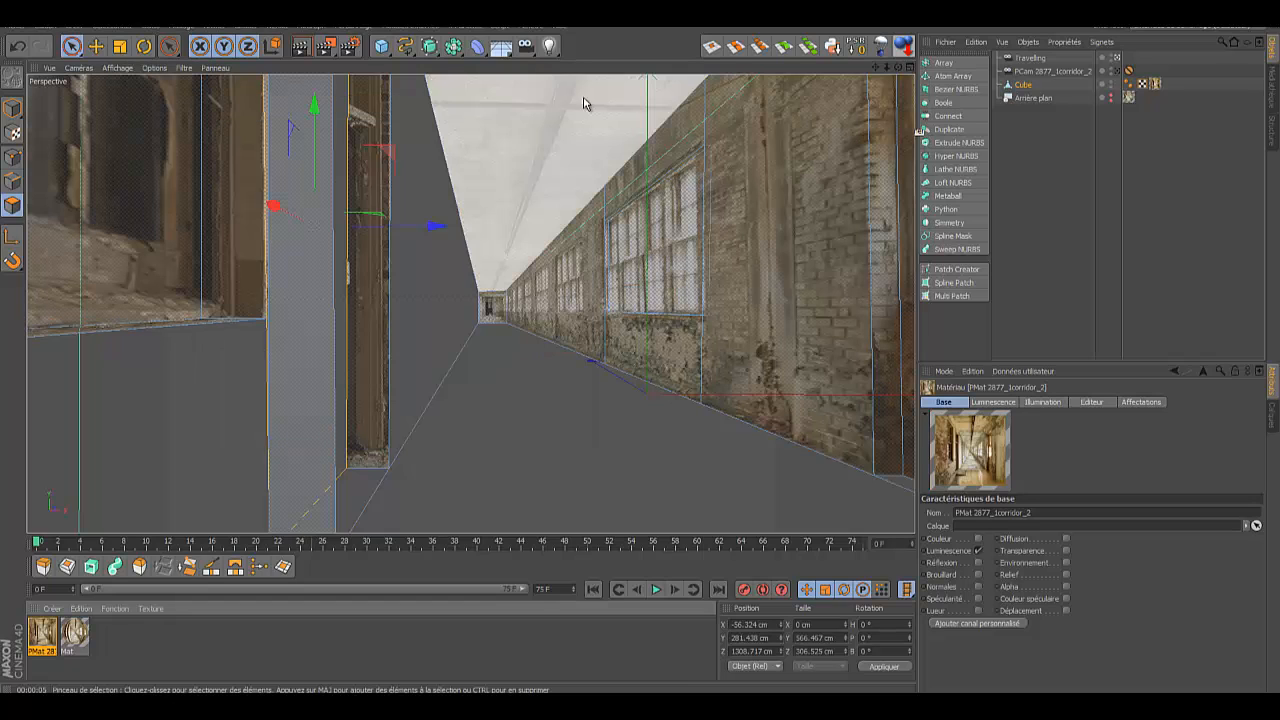
pyautogui.click(300, 47)
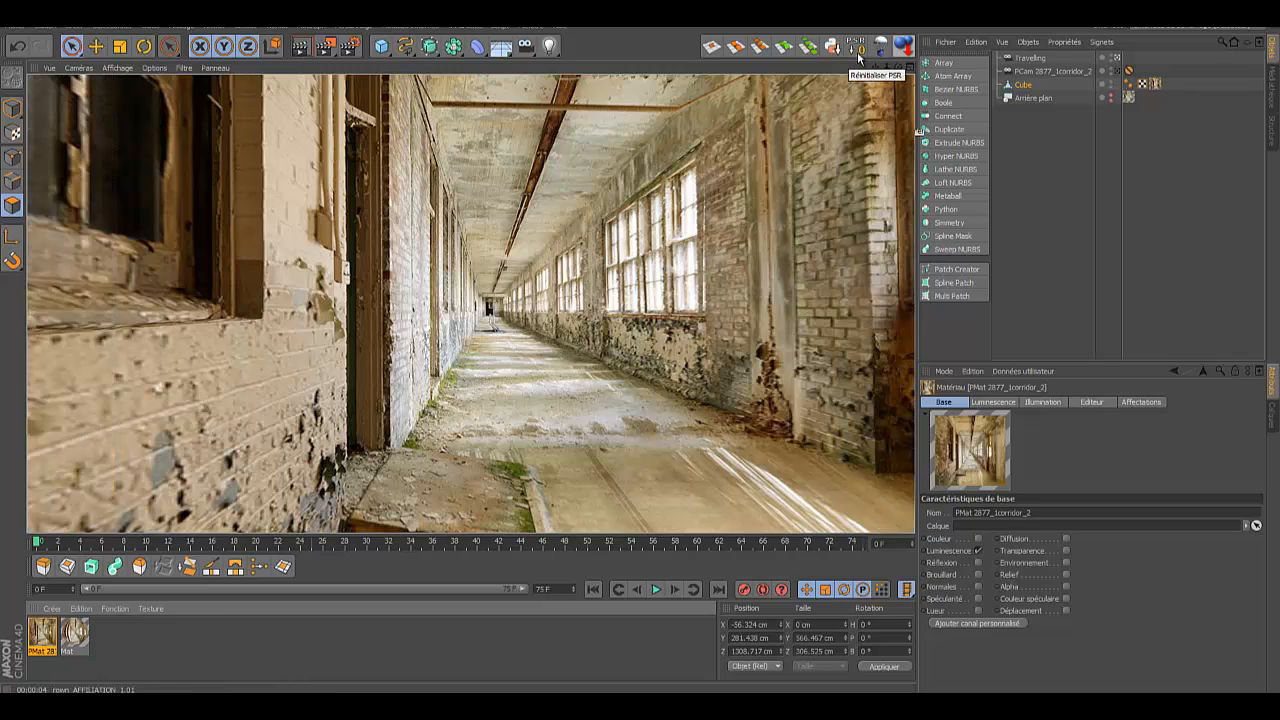
# Step: Move the Travelling camera through the corridor, render a preview, and pull it back to the starting position for the animation
pyautogui.moveTo(886, 69); pyautogui.dragTo(642, 356)
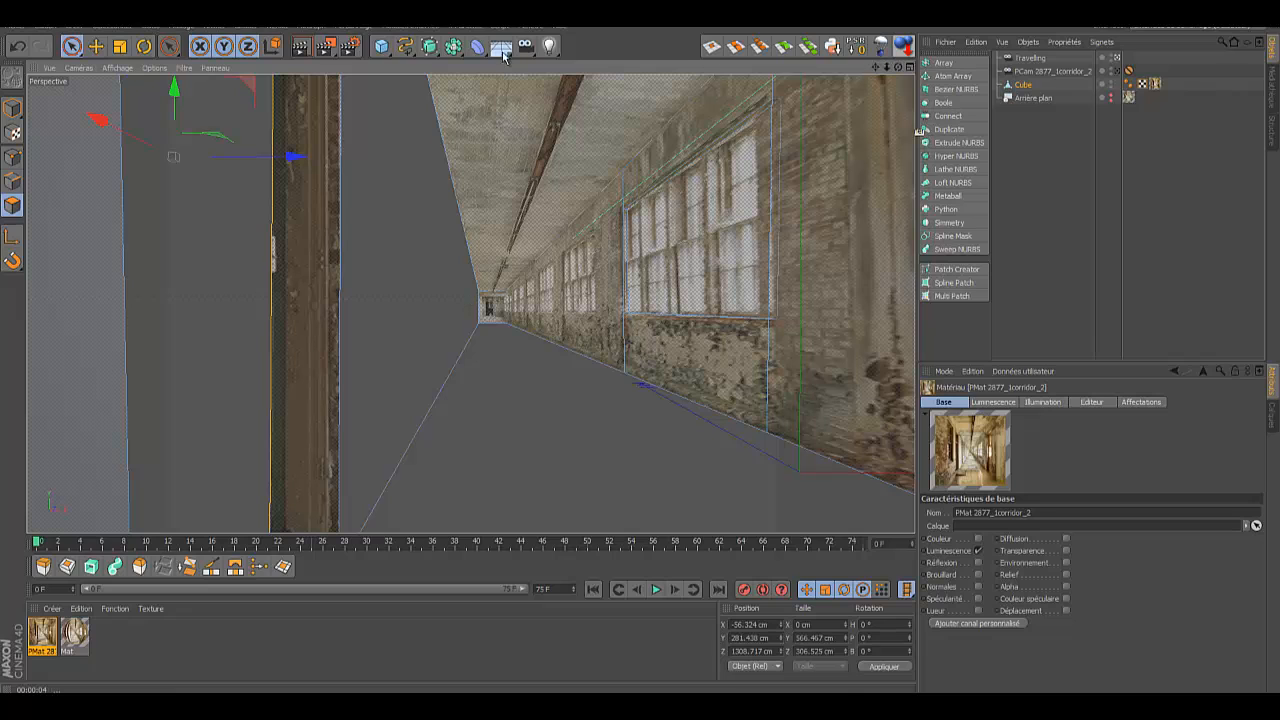
pyautogui.click(301, 47)
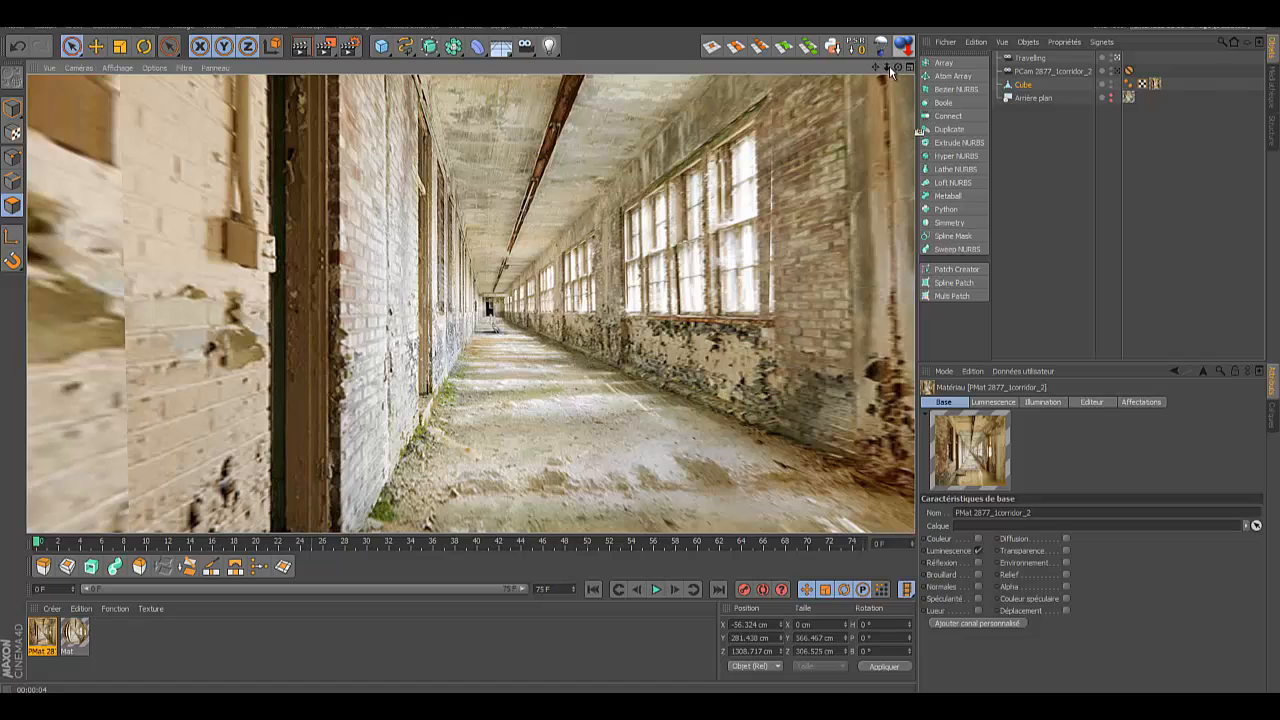
pyautogui.moveTo(888, 66); pyautogui.dragTo(642, 367)
pyautogui.moveTo(888, 67); pyautogui.dragTo(642, 354)
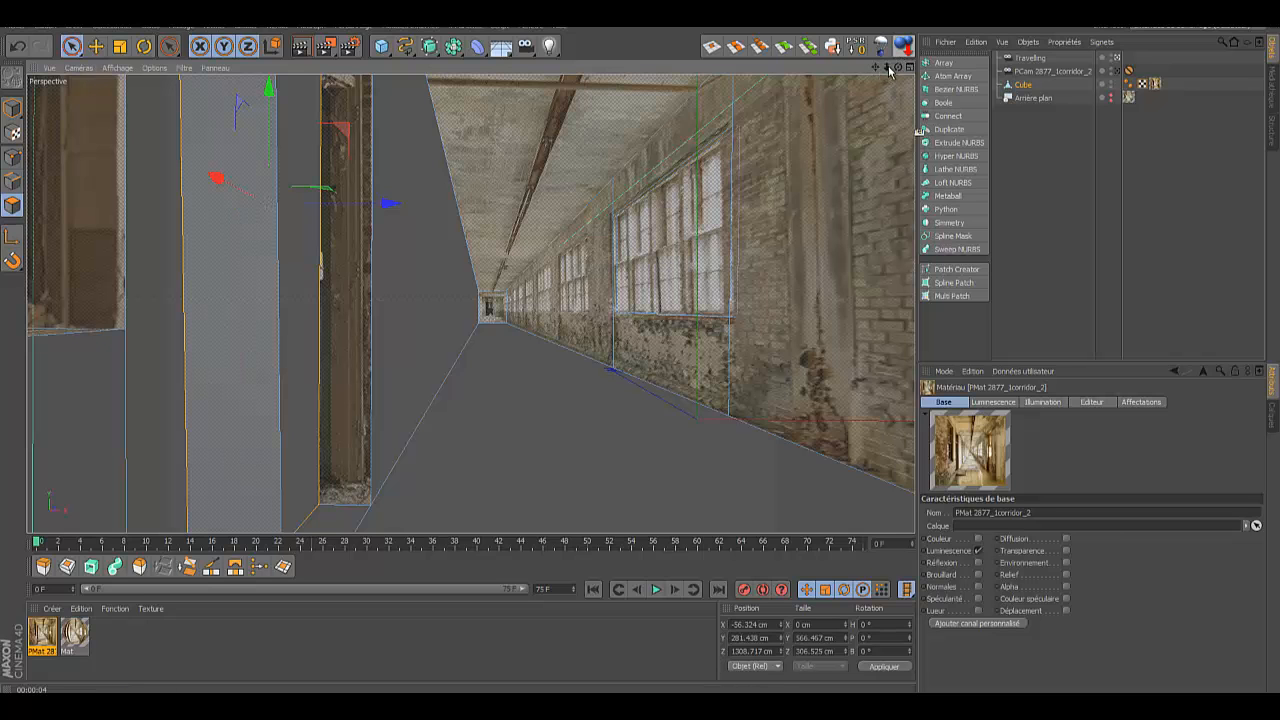
pyautogui.moveTo(888, 67); pyautogui.dragTo(641, 532)
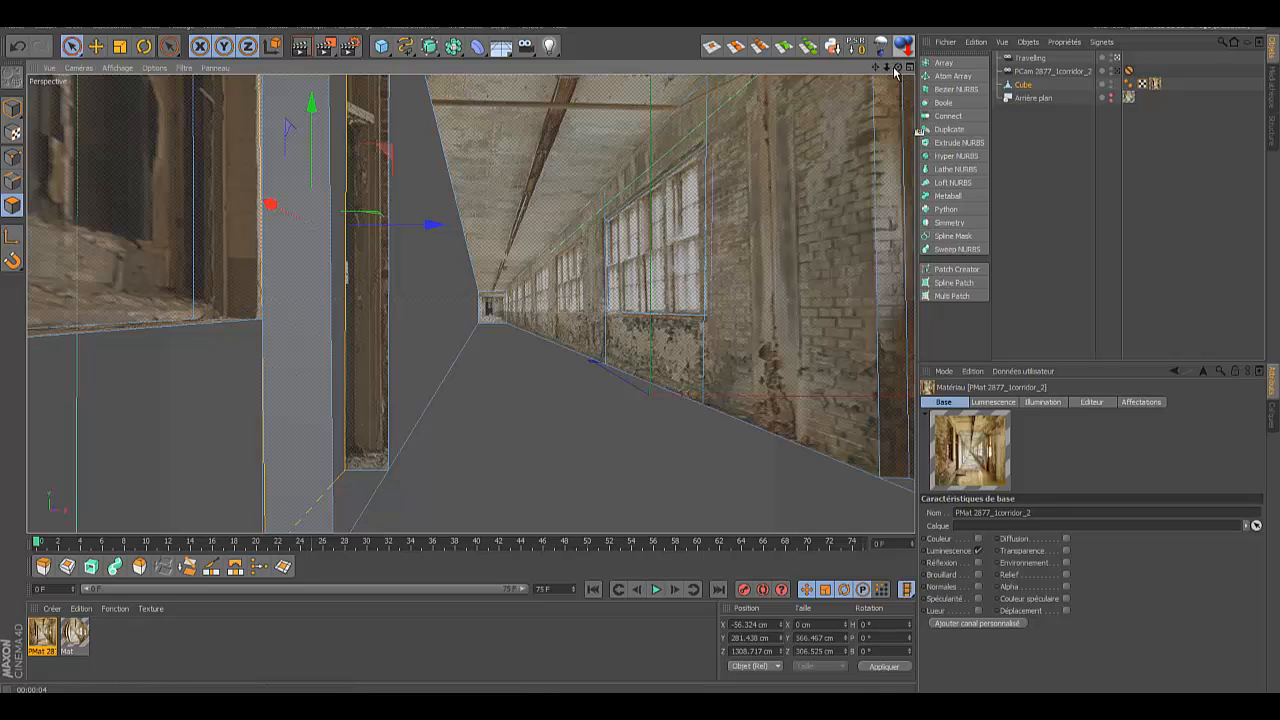
pyautogui.moveTo(888, 67); pyautogui.dragTo(643, 357)
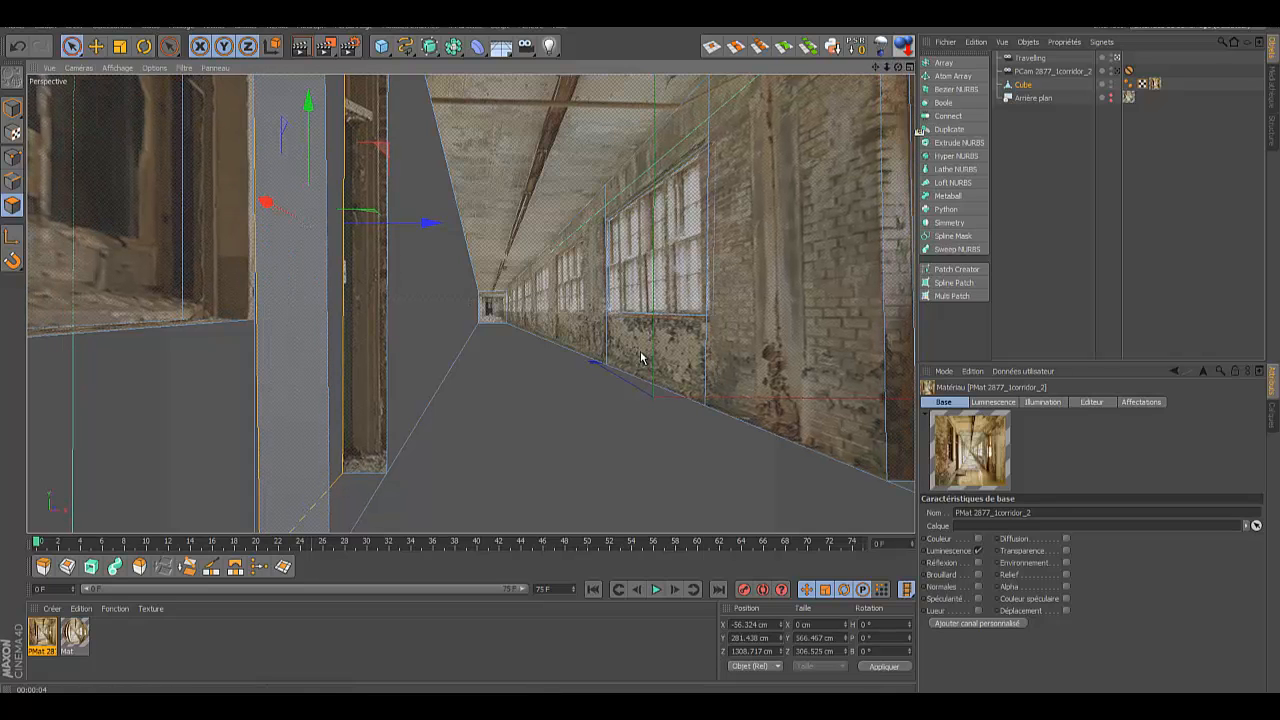
# Step: Turn on automatic keyframing for the Travelling camera and record its end position at frame 75, farther forward beside the window wall
pyautogui.click(1023, 86)
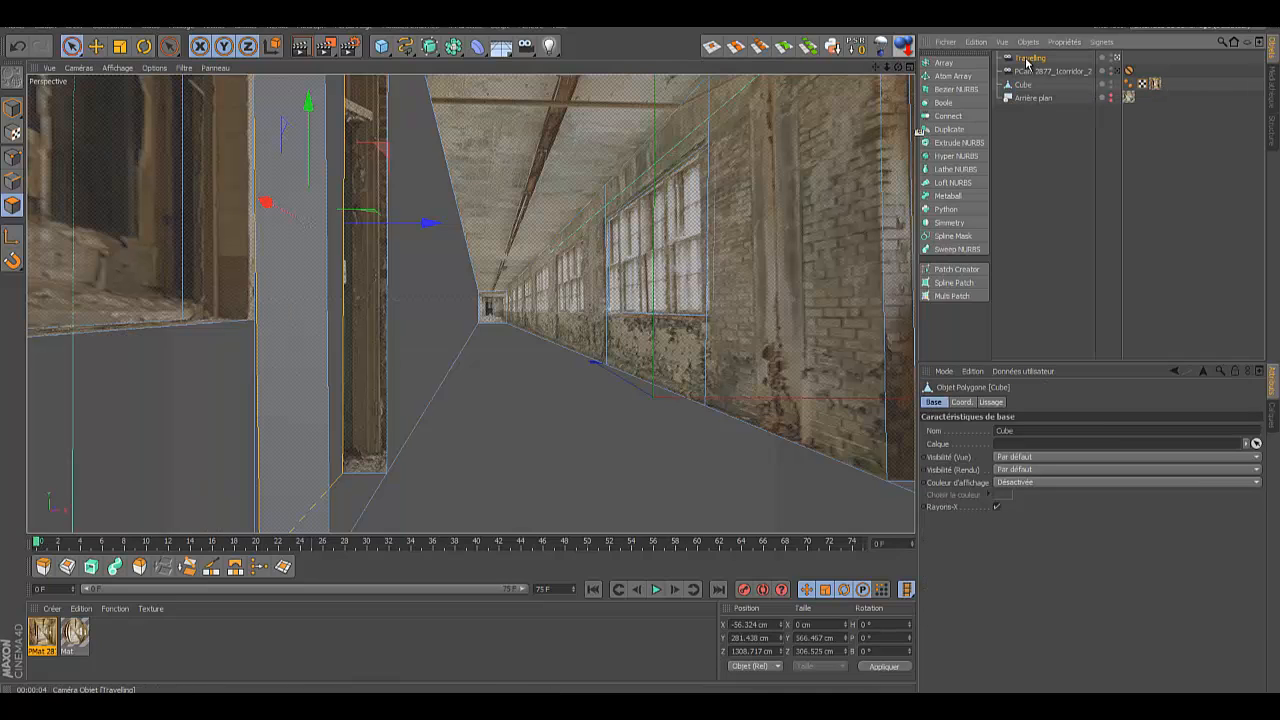
pyautogui.click(1027, 59)
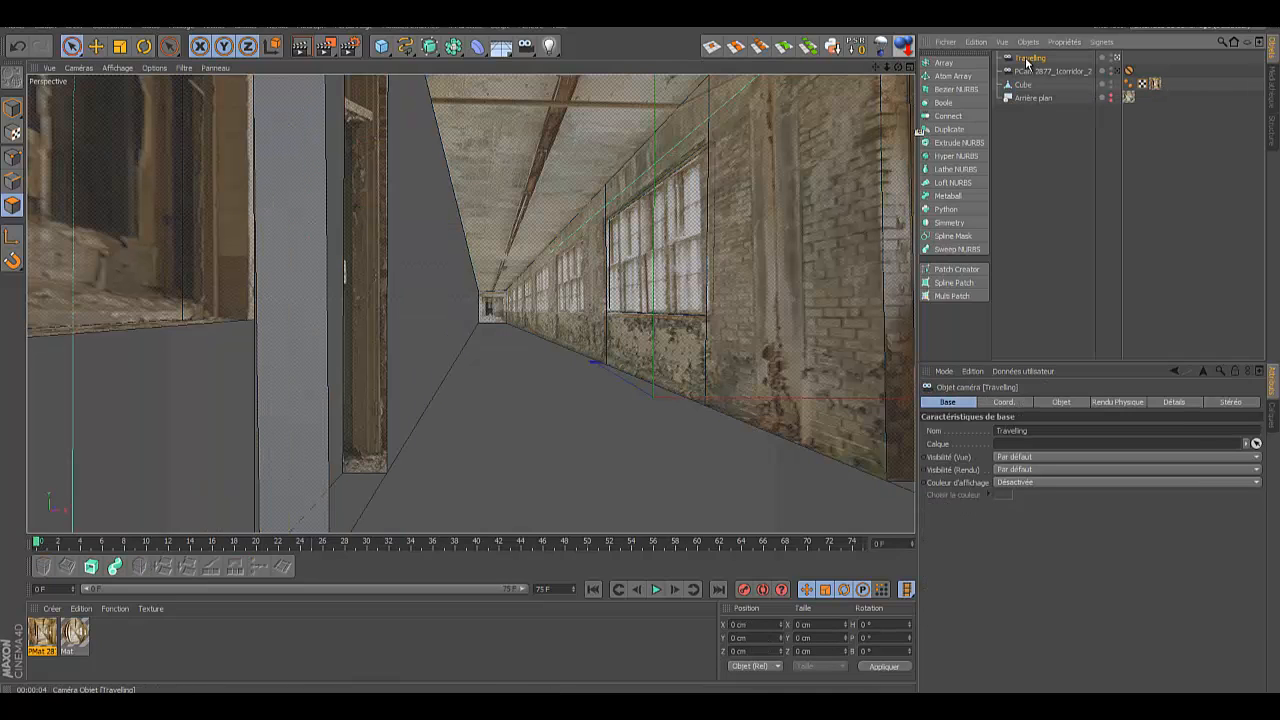
pyautogui.click(763, 590)
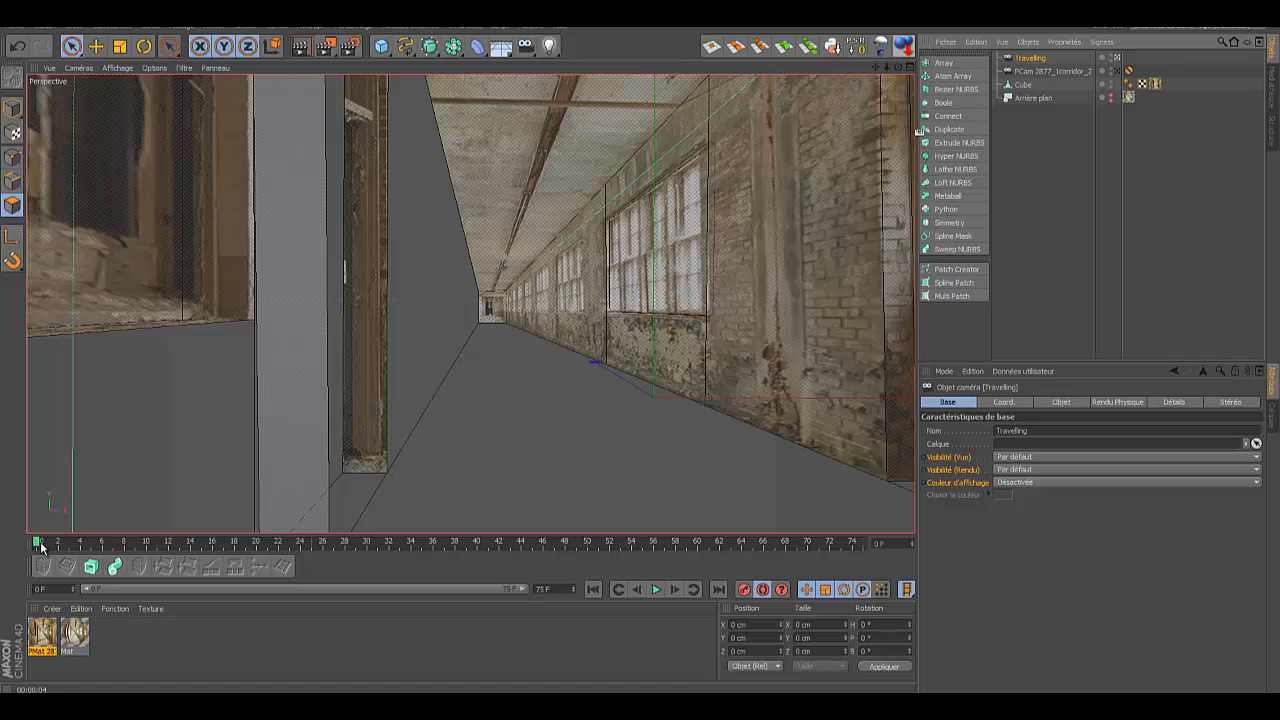
pyautogui.moveTo(38, 545); pyautogui.dragTo(666, 541)
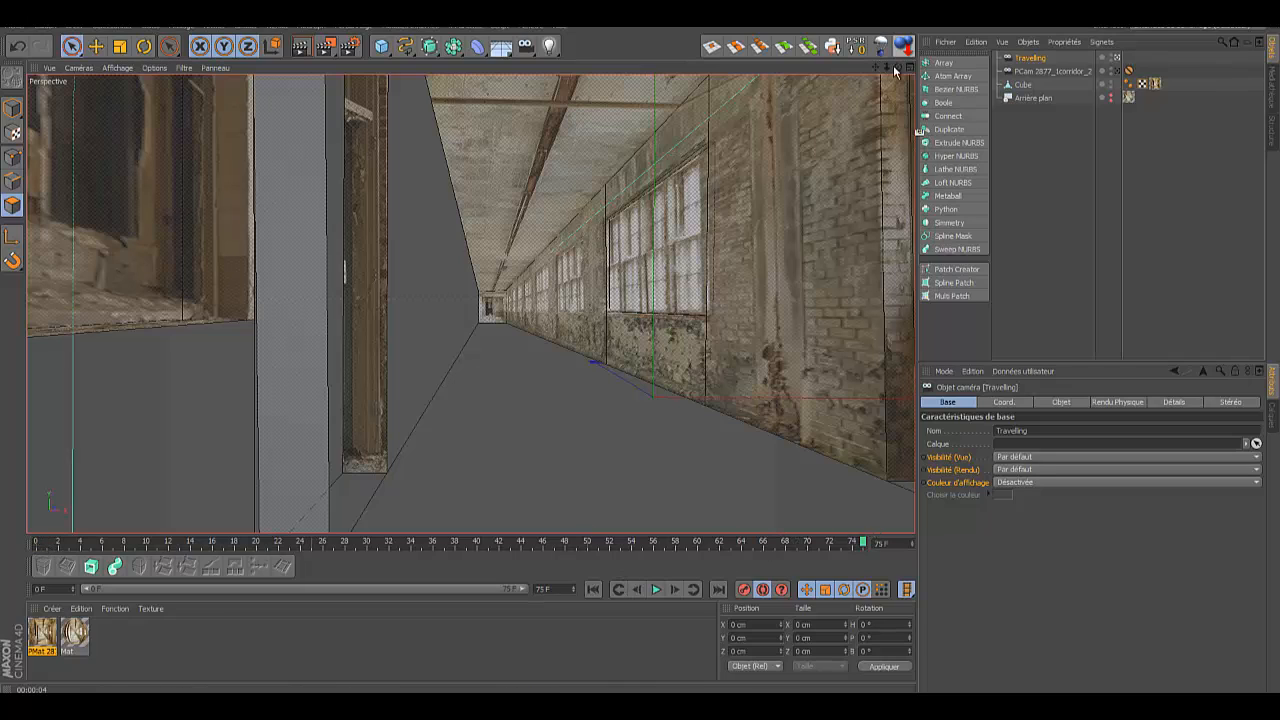
pyautogui.moveTo(876, 67); pyautogui.dragTo(640, 355)
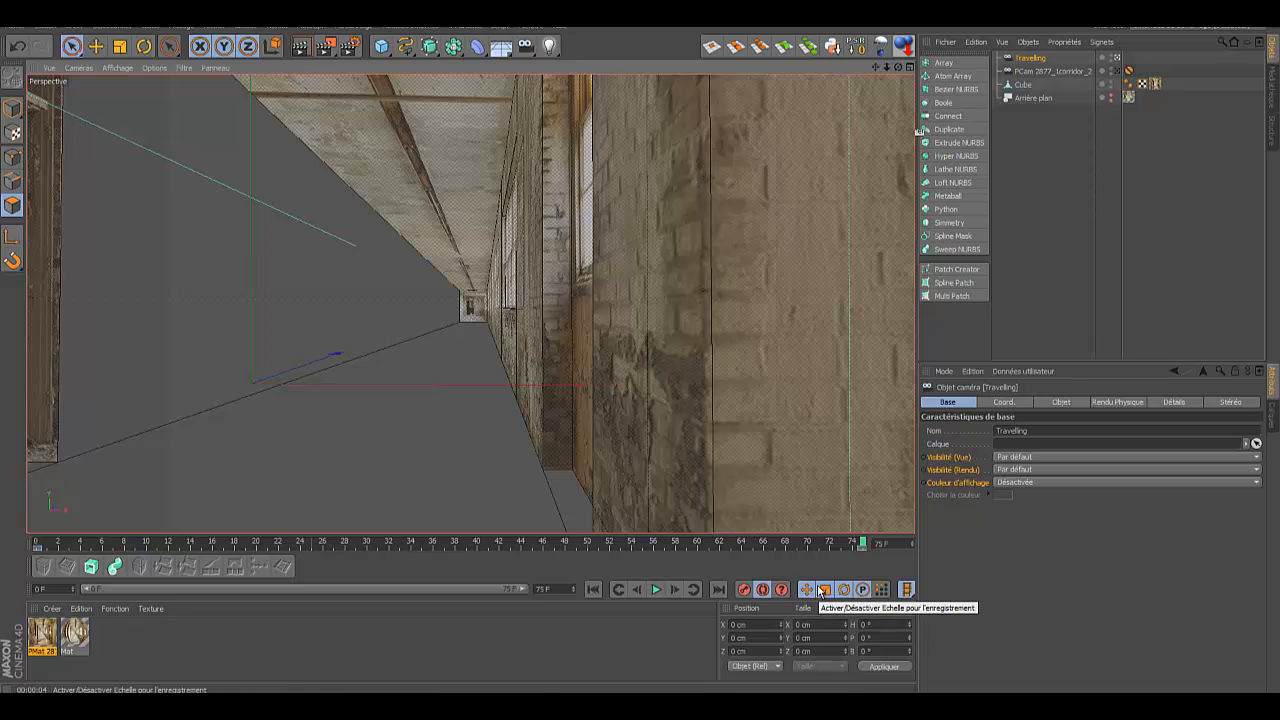
# Step: Play the camera travel from the start to check its motion
pyautogui.click(656, 589)
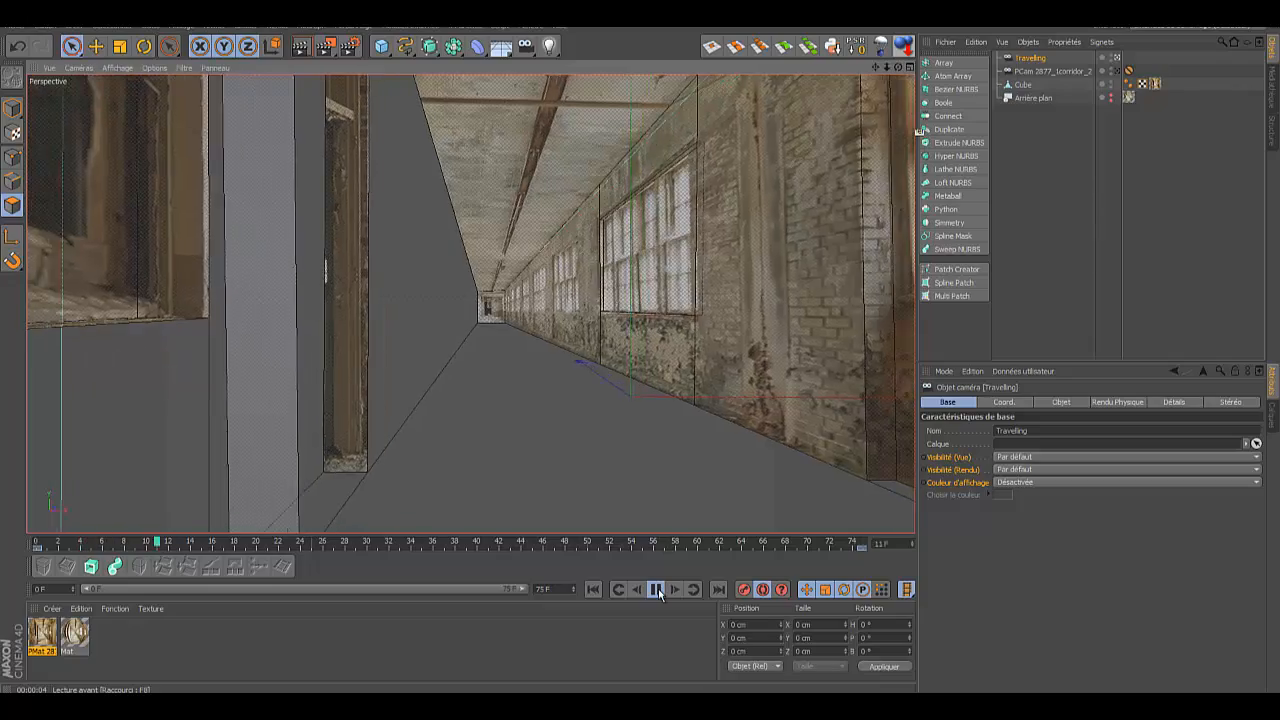
pyautogui.click(596, 590)
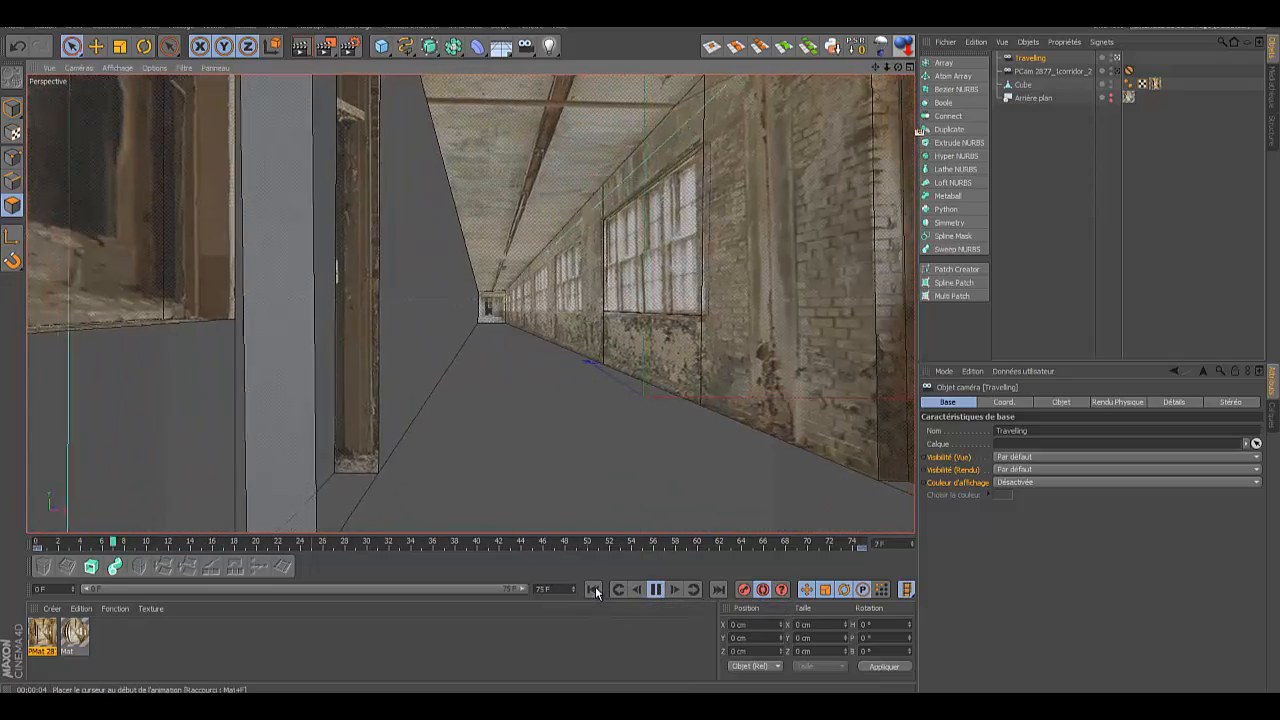
pyautogui.click(656, 589)
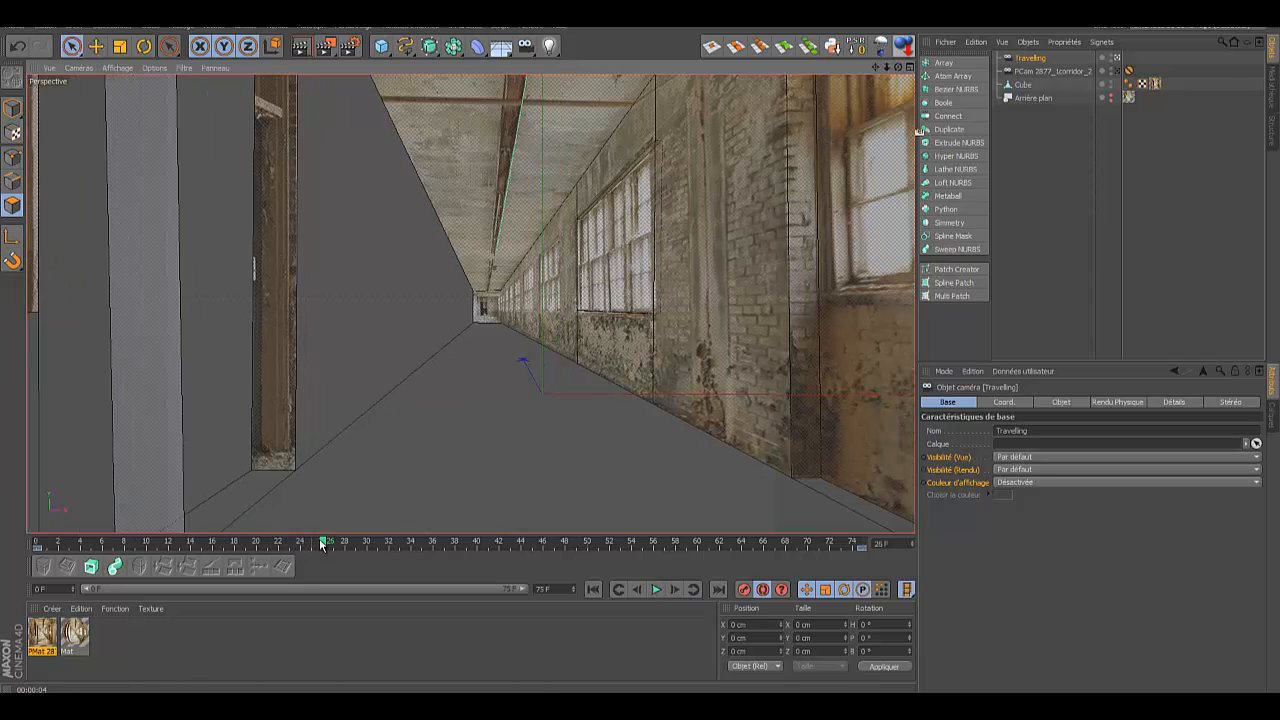
# Step: Add an intermediate camera position at frame 37, slightly higher and closer to the window wall, and play the animation
pyautogui.moveTo(322, 545); pyautogui.dragTo(447, 541)
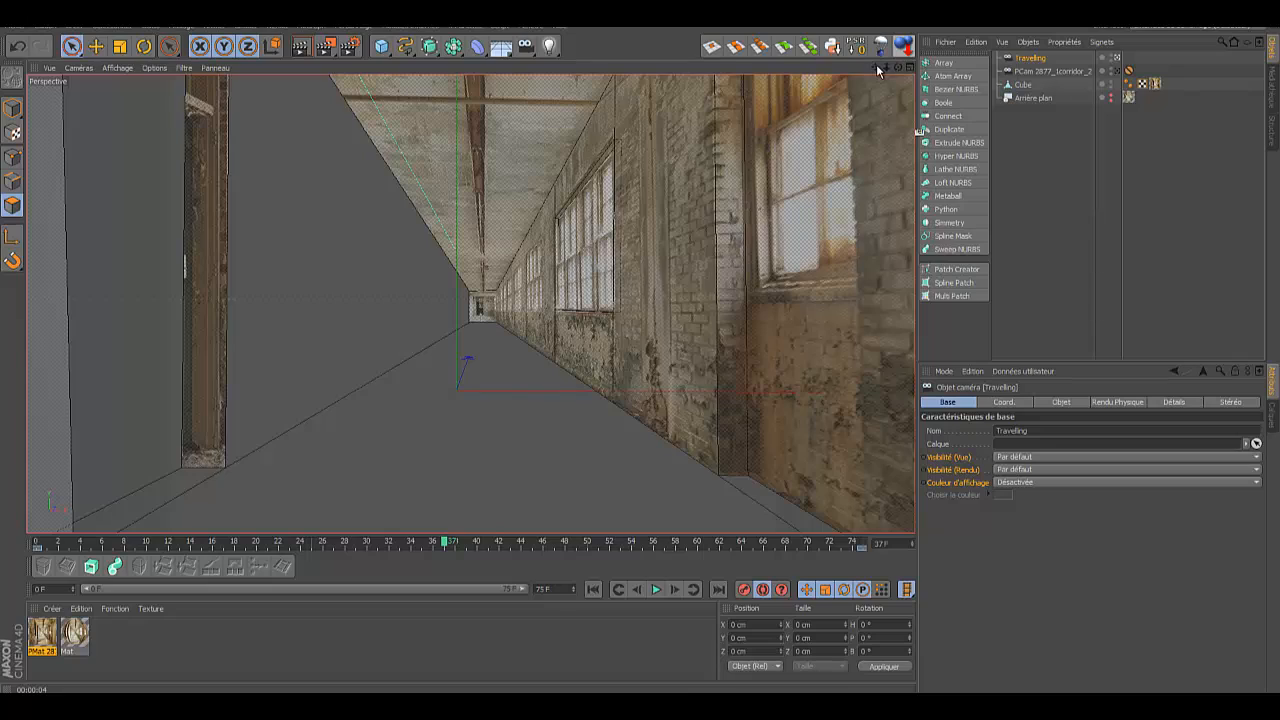
pyautogui.moveTo(880, 67); pyautogui.dragTo(638, 350)
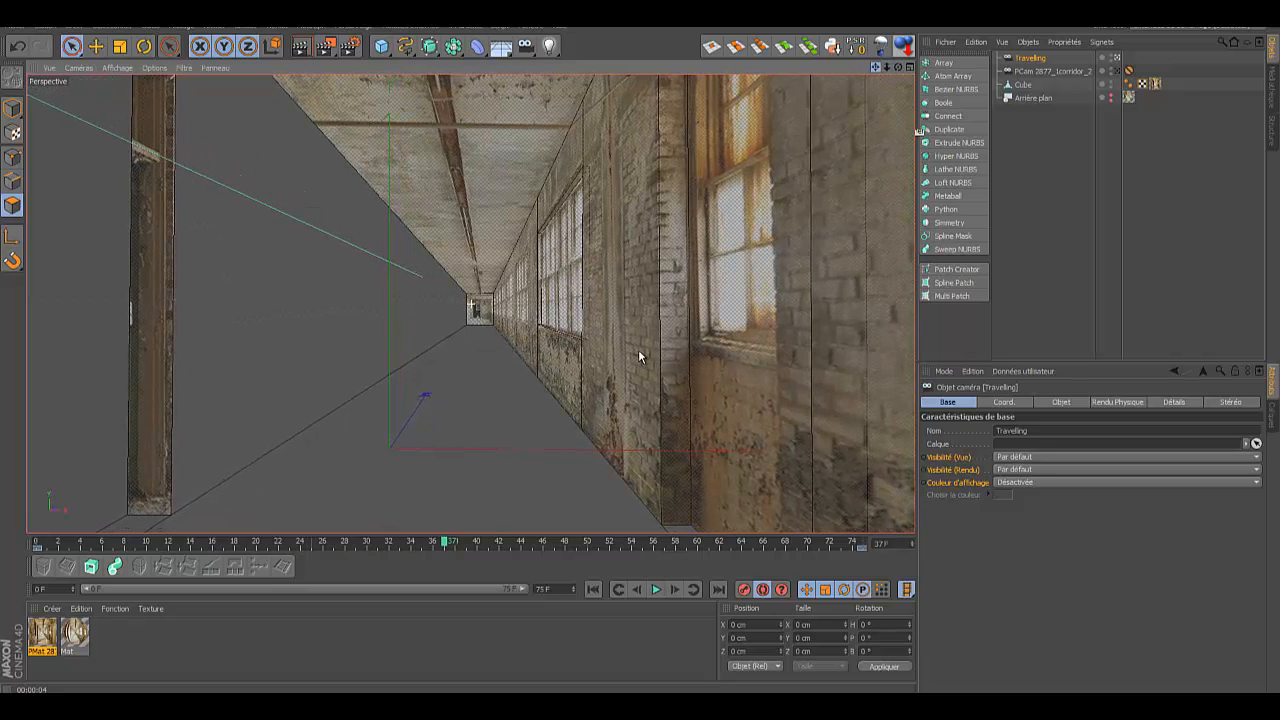
pyautogui.click(592, 589)
pyautogui.click(655, 589)
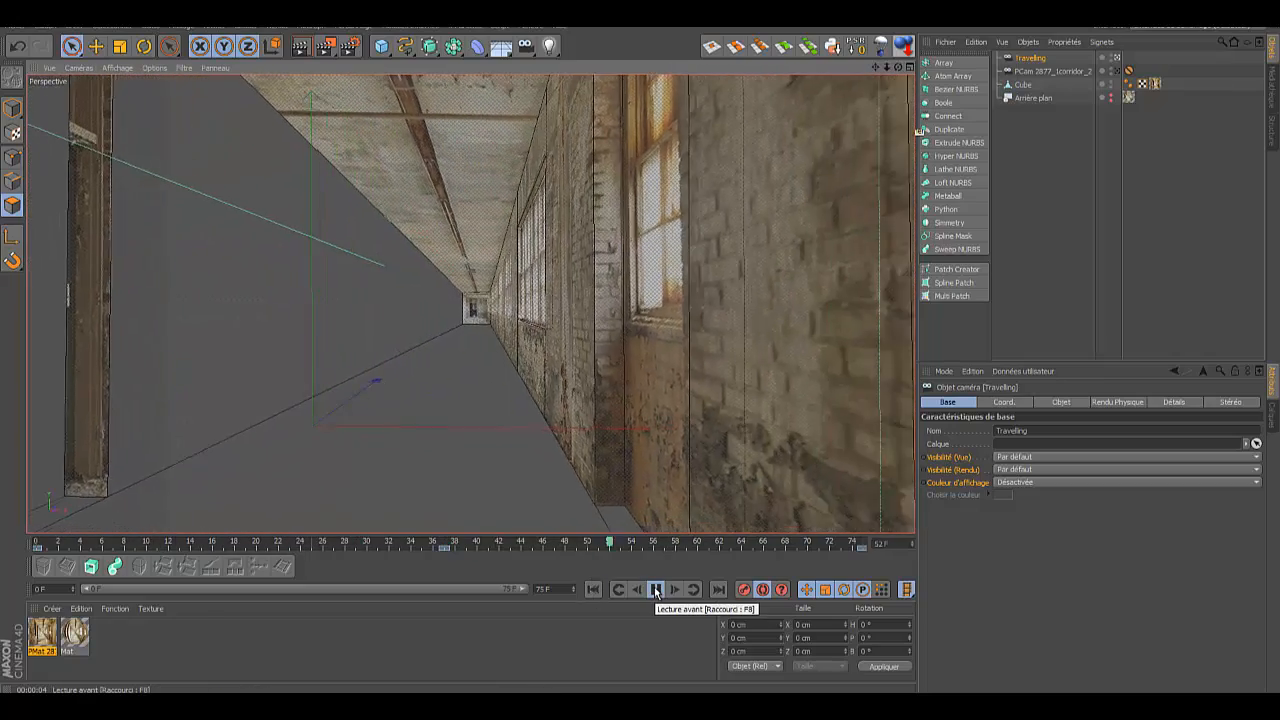
pyautogui.click(655, 589)
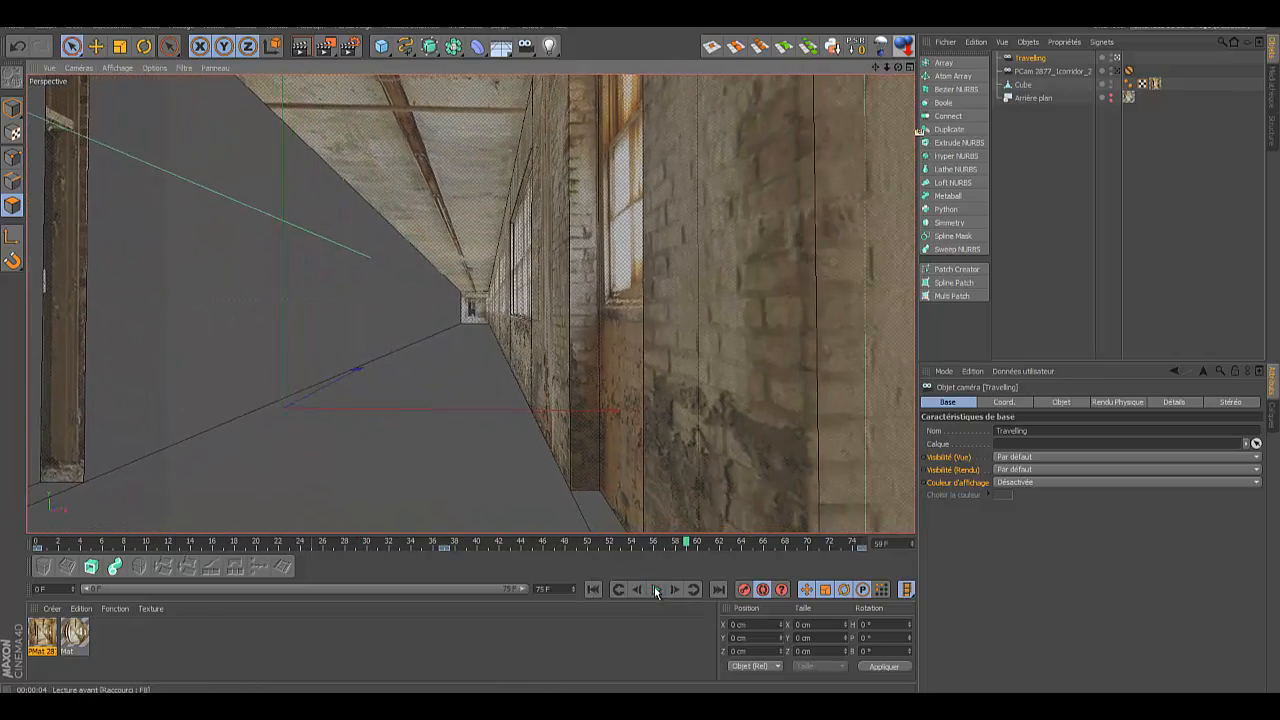
# Step: Raise the Travelling camera further at frame 37 and replay the animation from the start
pyautogui.click(445, 541)
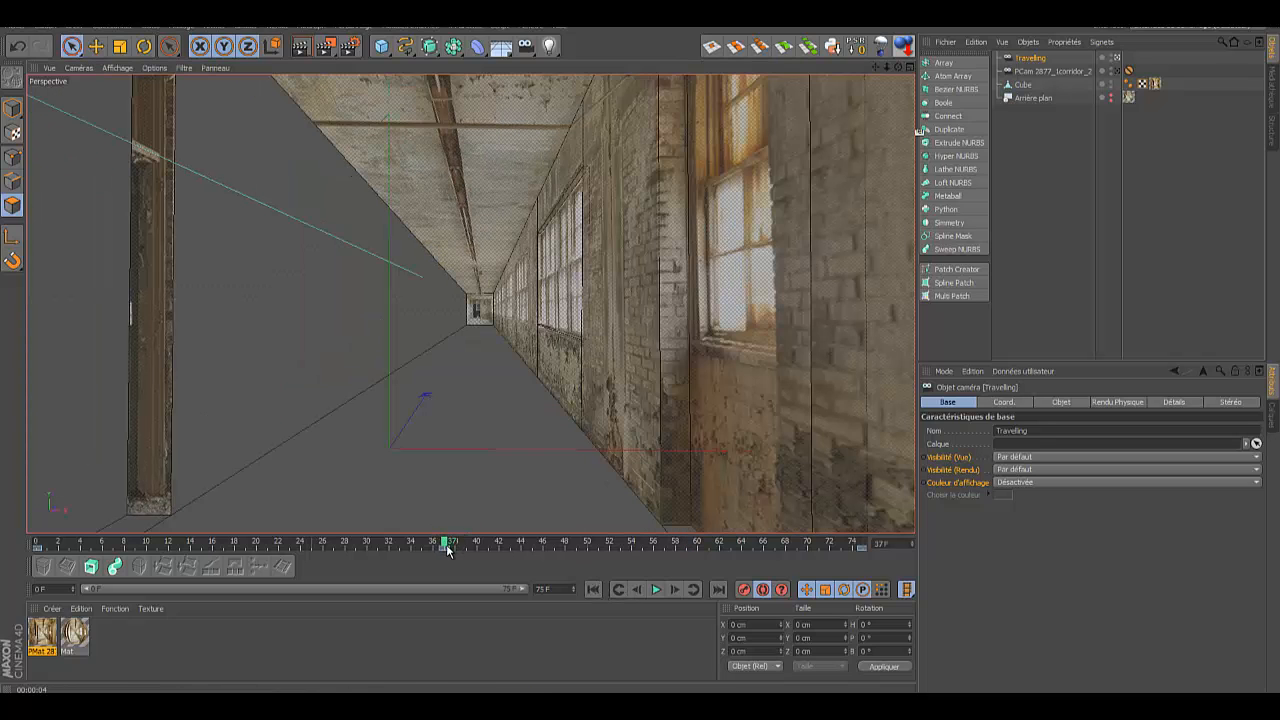
pyautogui.moveTo(874, 64); pyautogui.dragTo(640, 351)
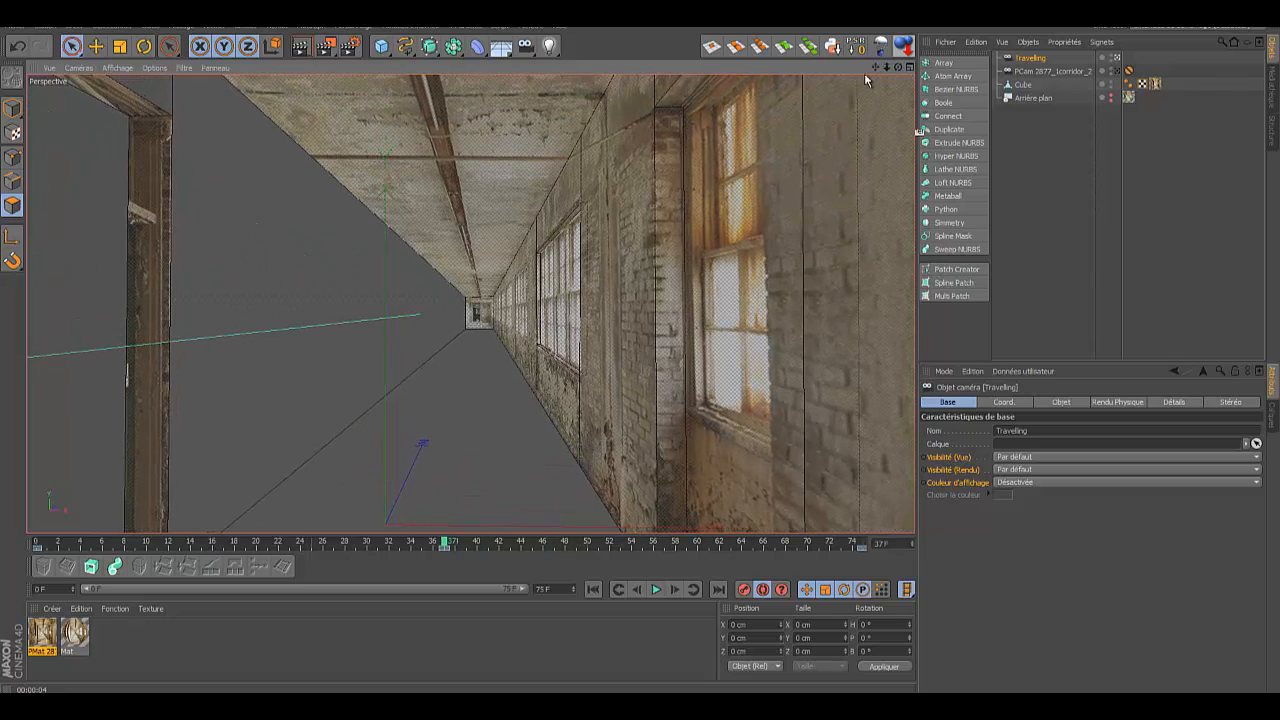
pyautogui.click(598, 589)
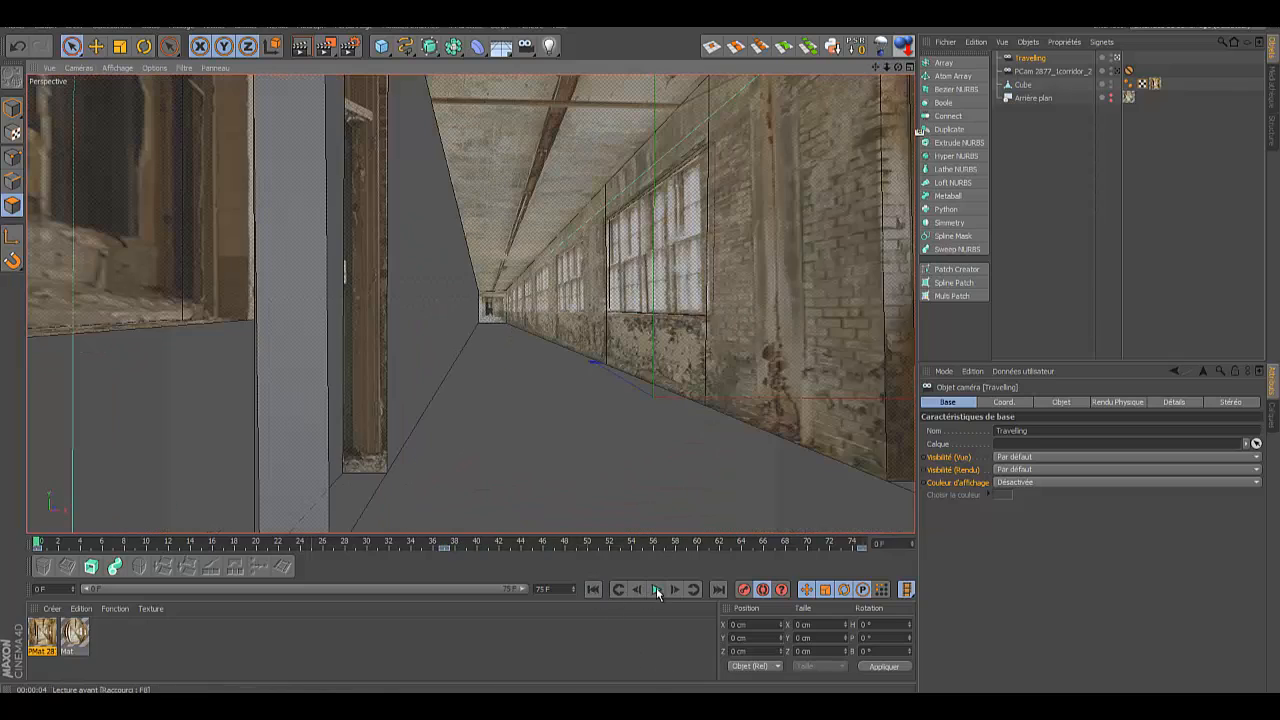
pyautogui.click(656, 589)
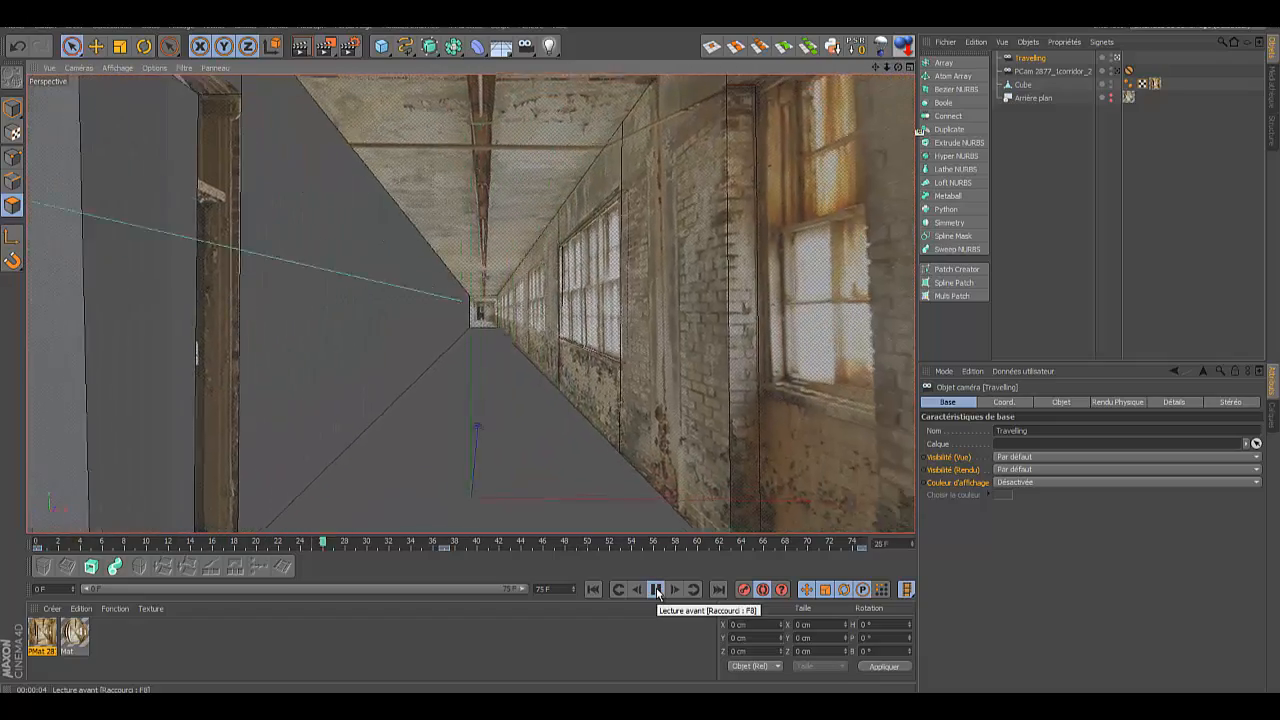
# Step: Stop the restarted playback, turn off automatic keyframing and return to the first frame
pyautogui.click(594, 589)
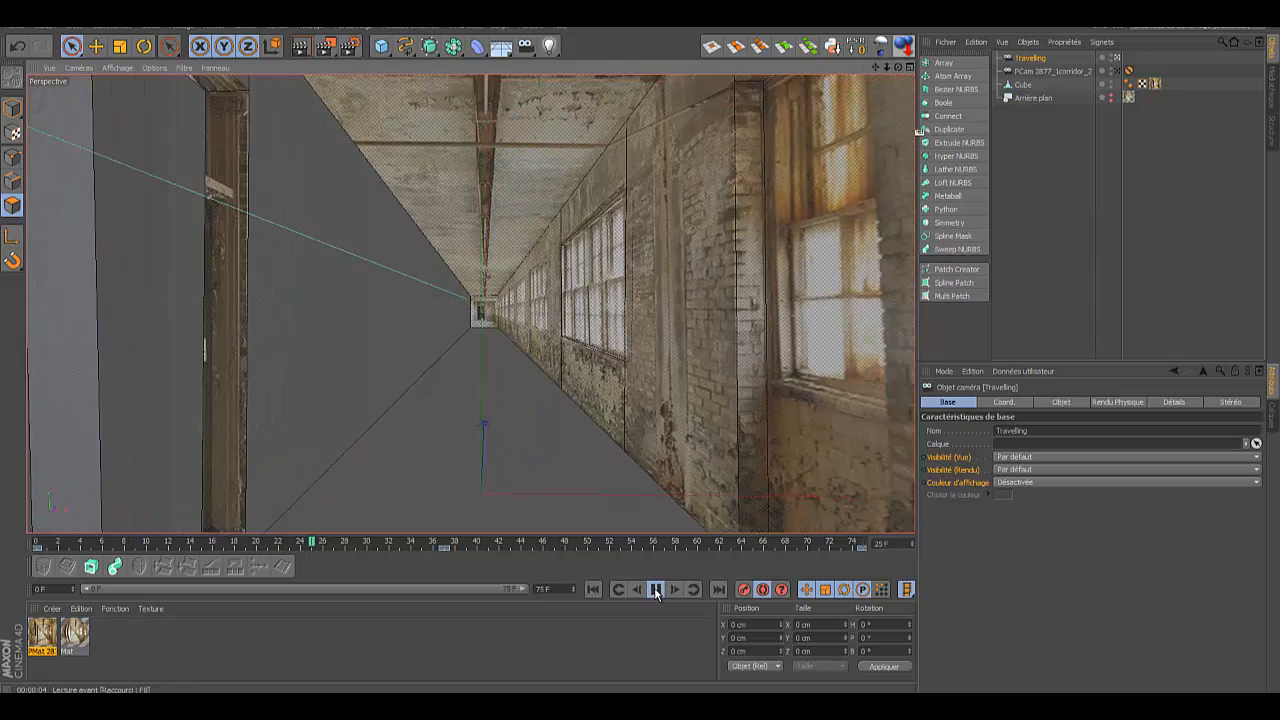
pyautogui.click(656, 589)
pyautogui.click(752, 590)
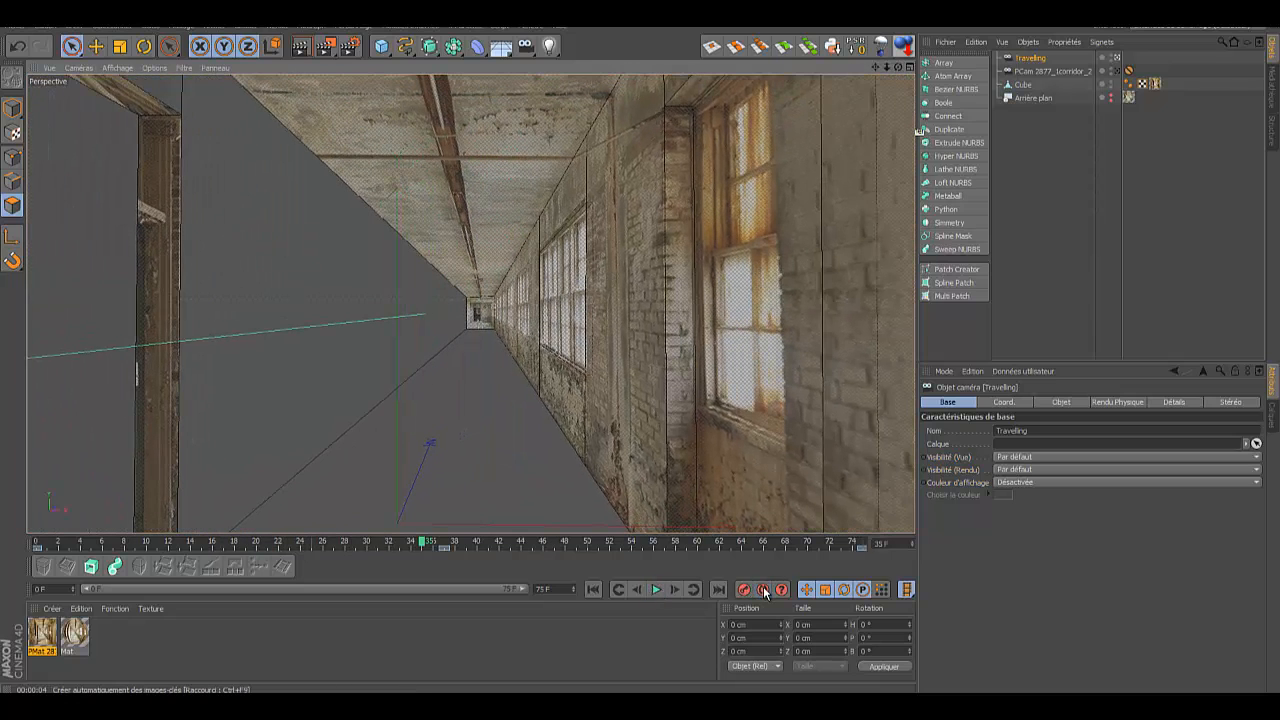
pyautogui.click(593, 589)
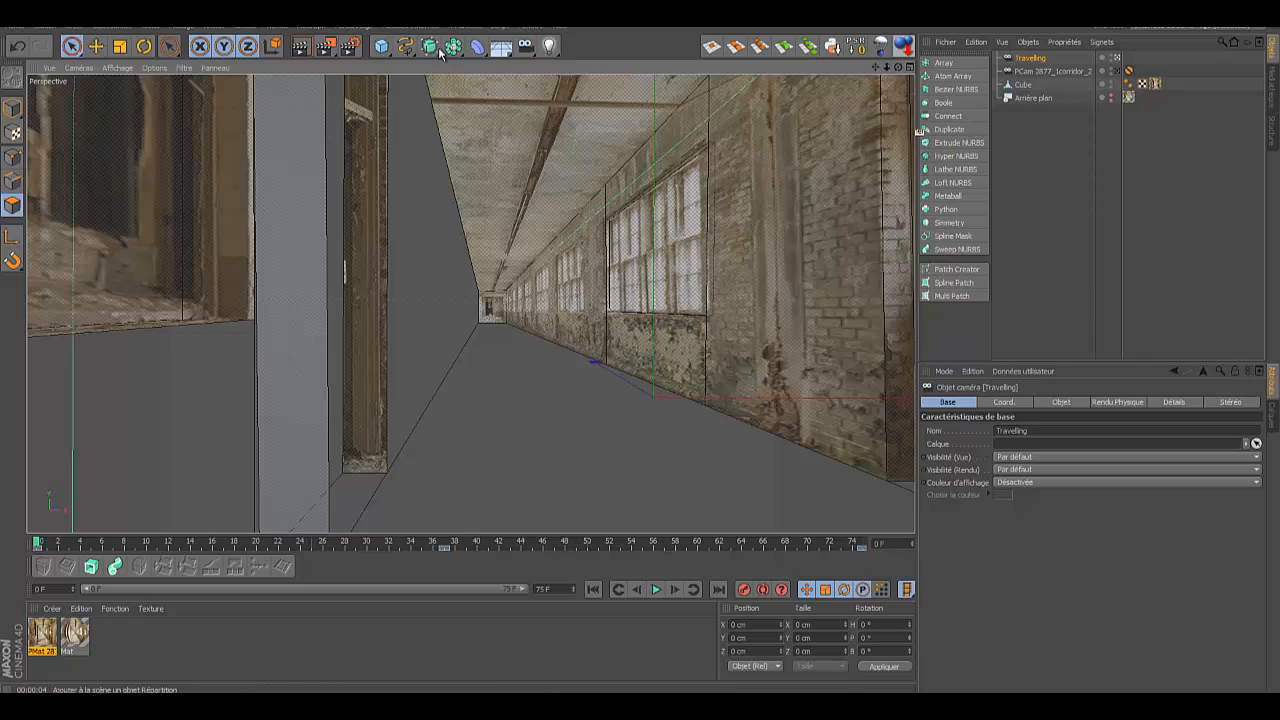
# Step: Add a sphere to the corridor and adjust its height relative to the floor in the right view
pyautogui.click(381, 46)
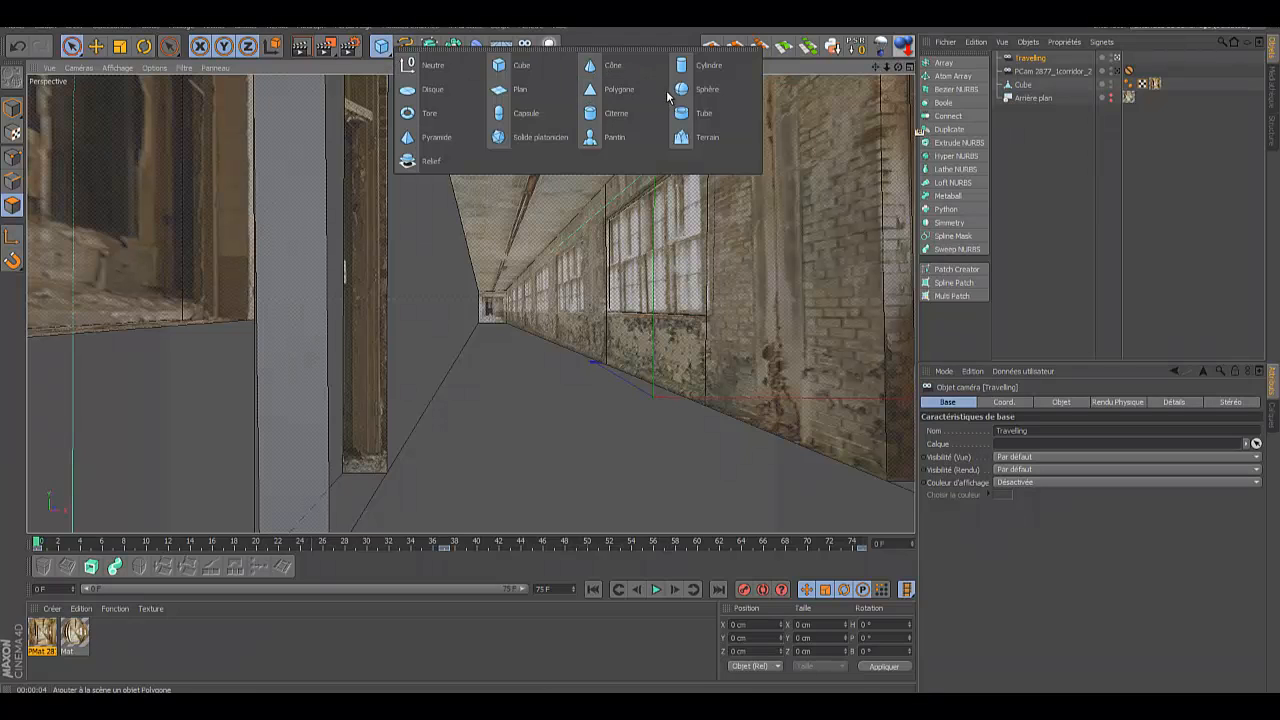
pyautogui.click(684, 92)
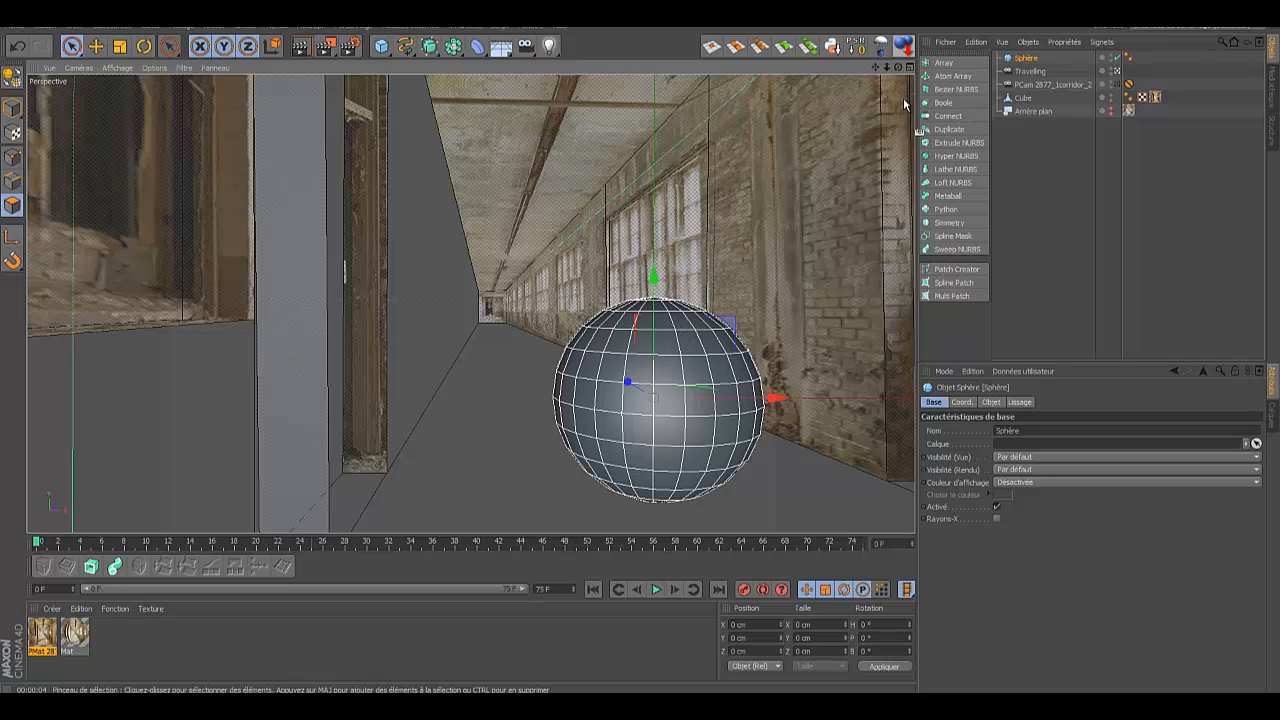
pyautogui.click(910, 67)
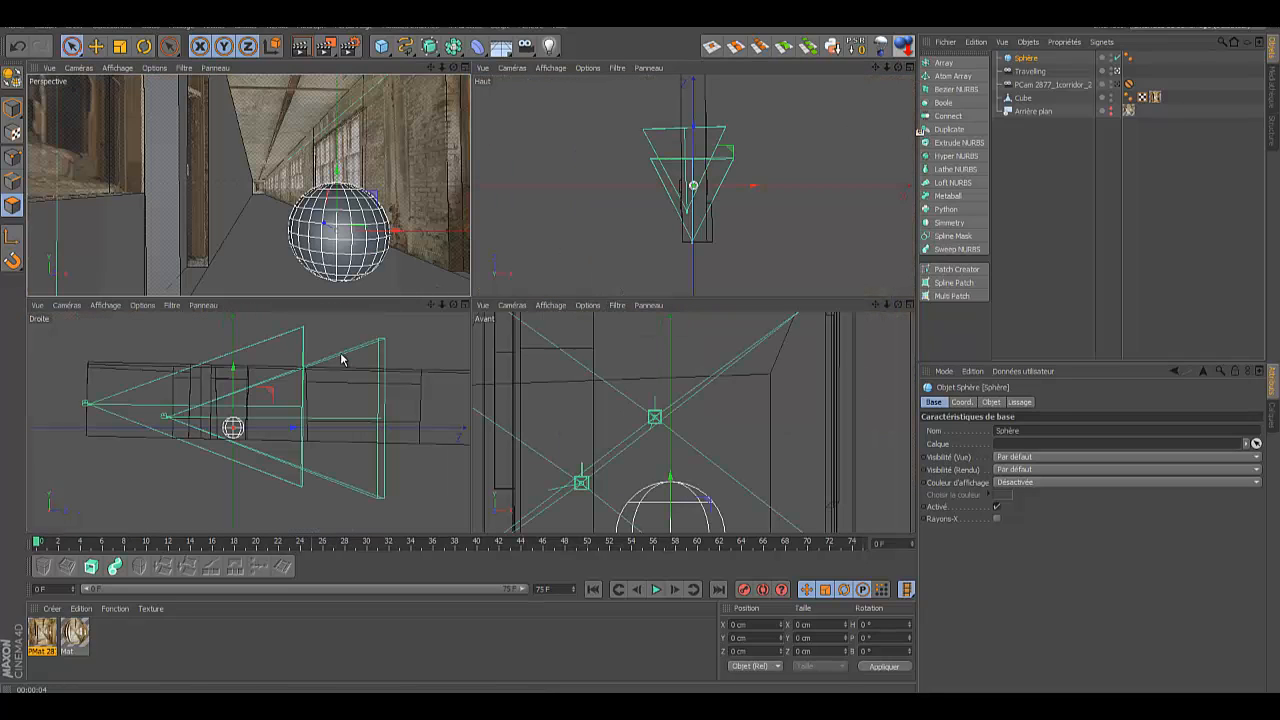
pyautogui.click(466, 305)
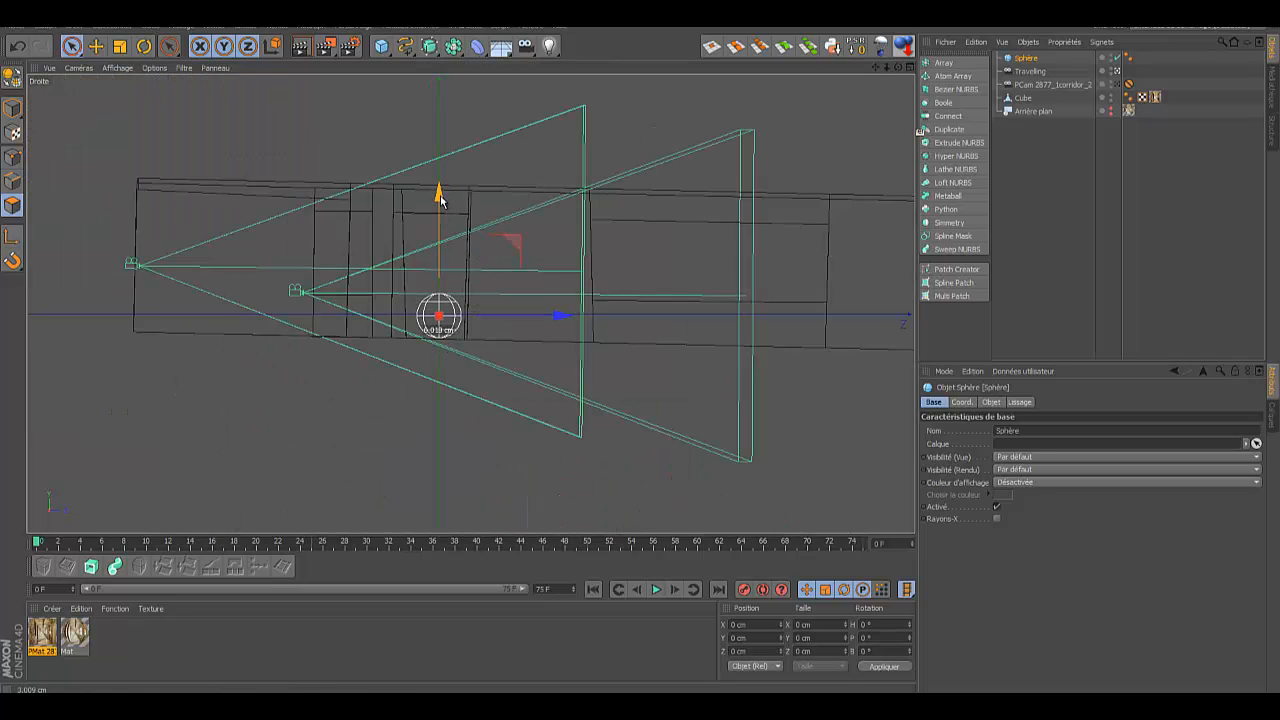
pyautogui.click(909, 67)
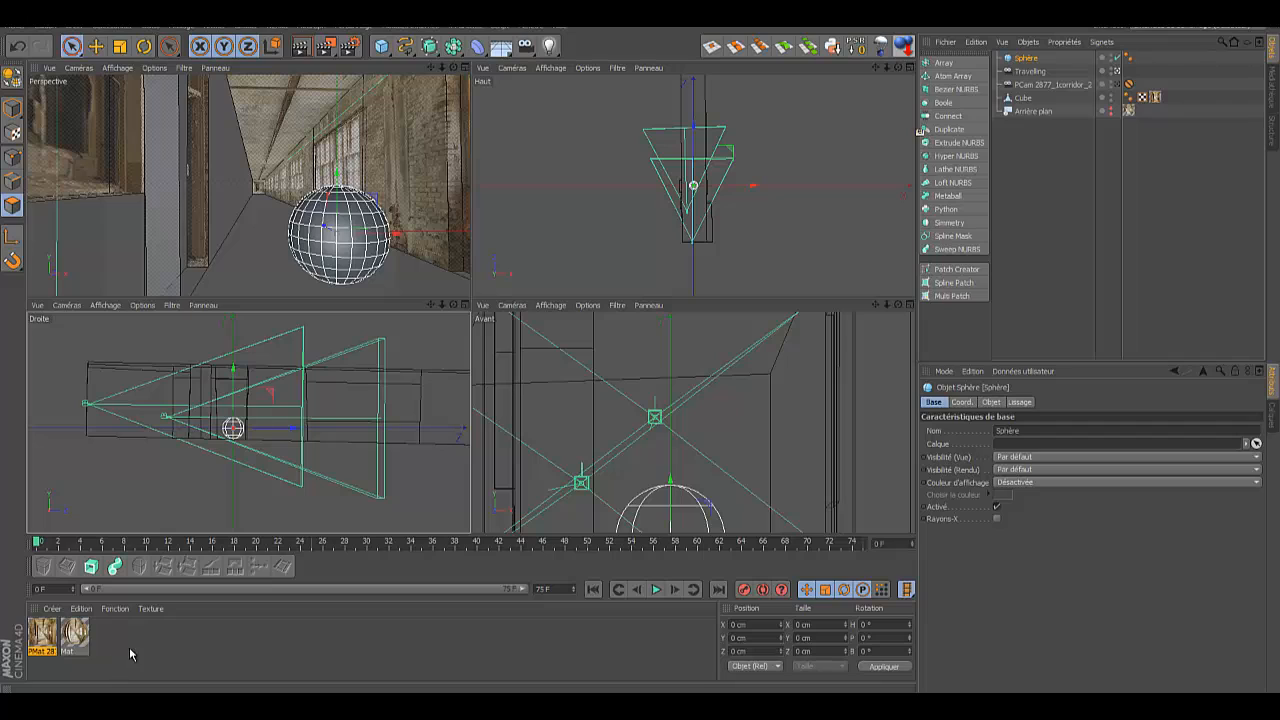
# Step: Create a new red material with RGB 241, 1, 1 and apply it to the sphere
pyautogui.doubleClick(130, 642)
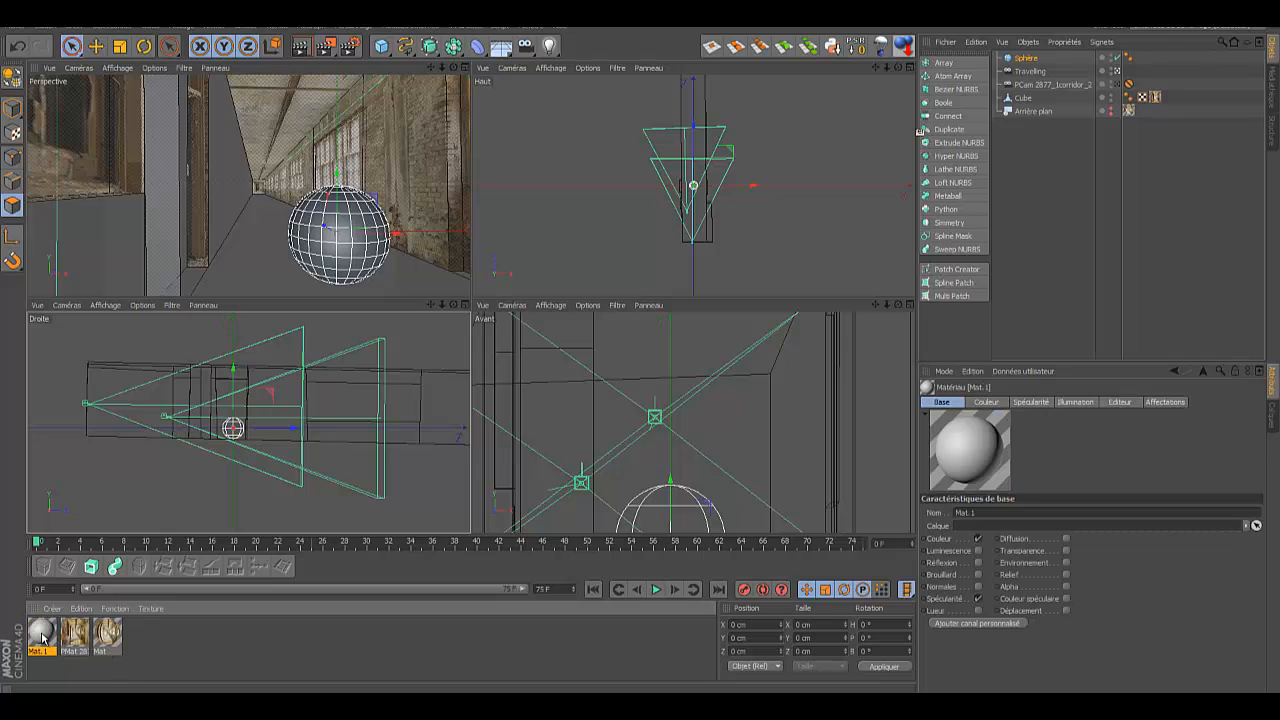
pyautogui.moveTo(43, 638); pyautogui.dragTo(1027, 62)
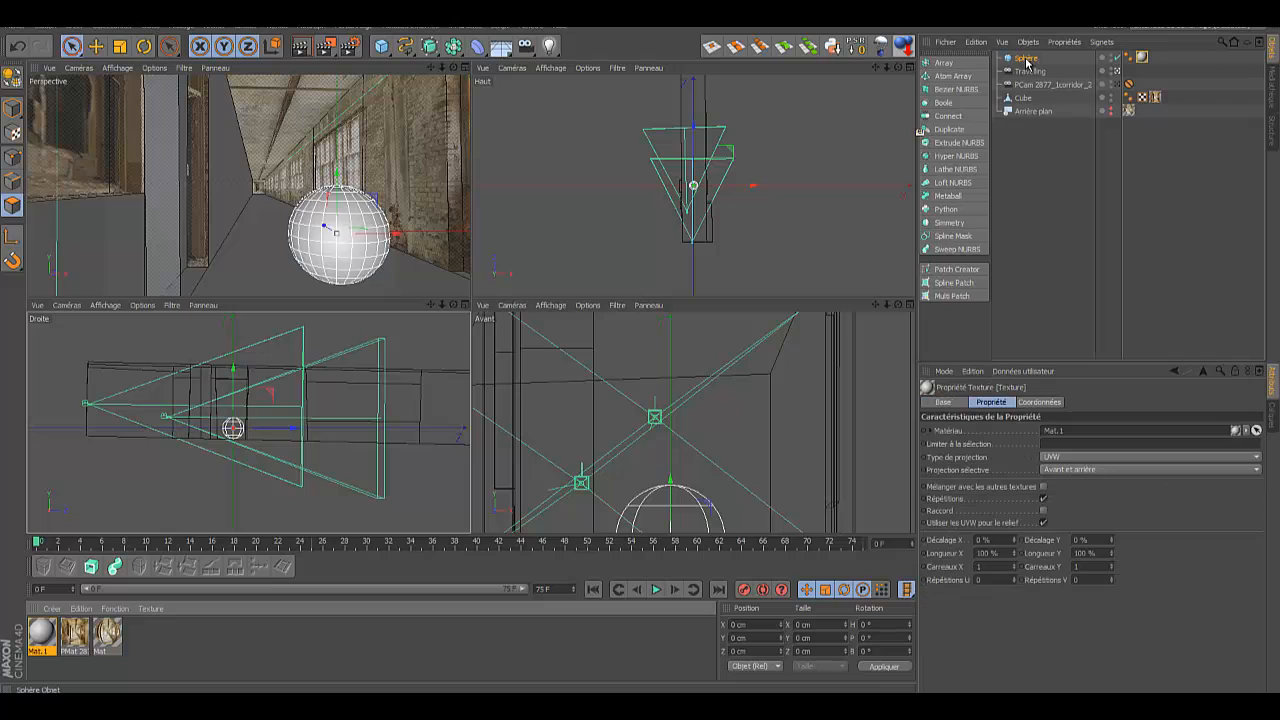
pyautogui.doubleClick(43, 635)
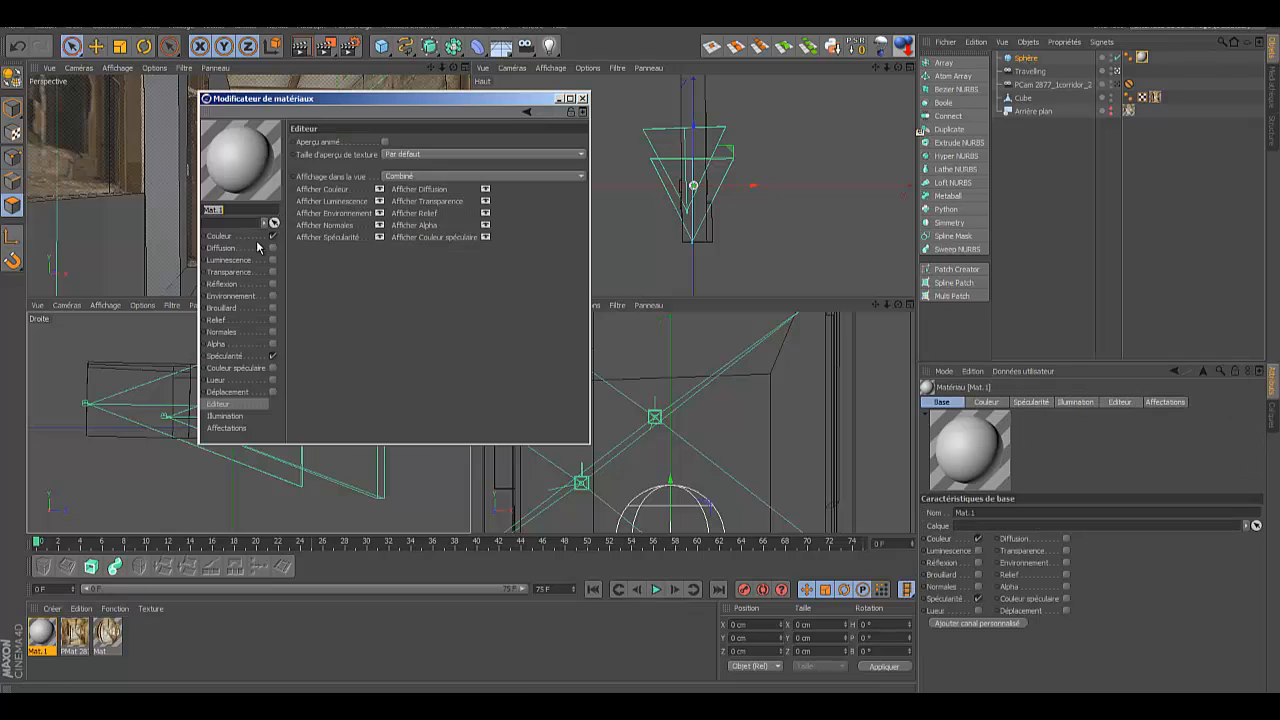
pyautogui.click(232, 237)
pyautogui.click(364, 152)
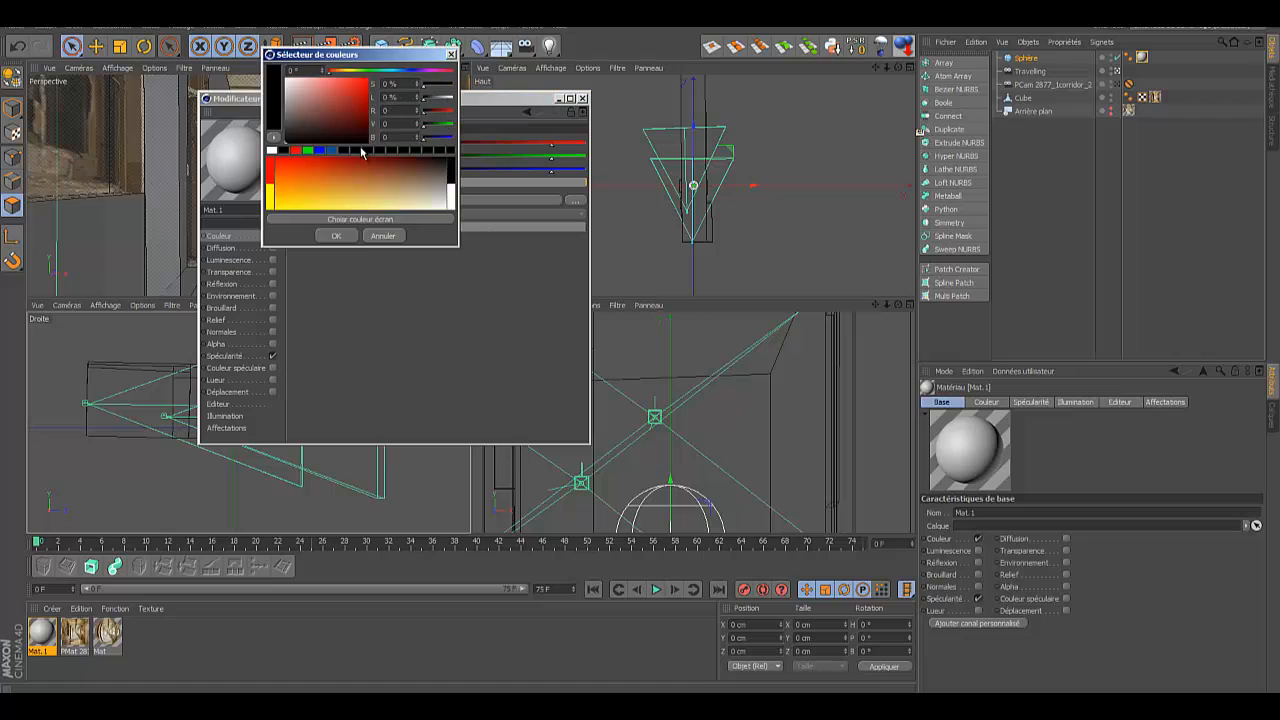
pyautogui.click(366, 90)
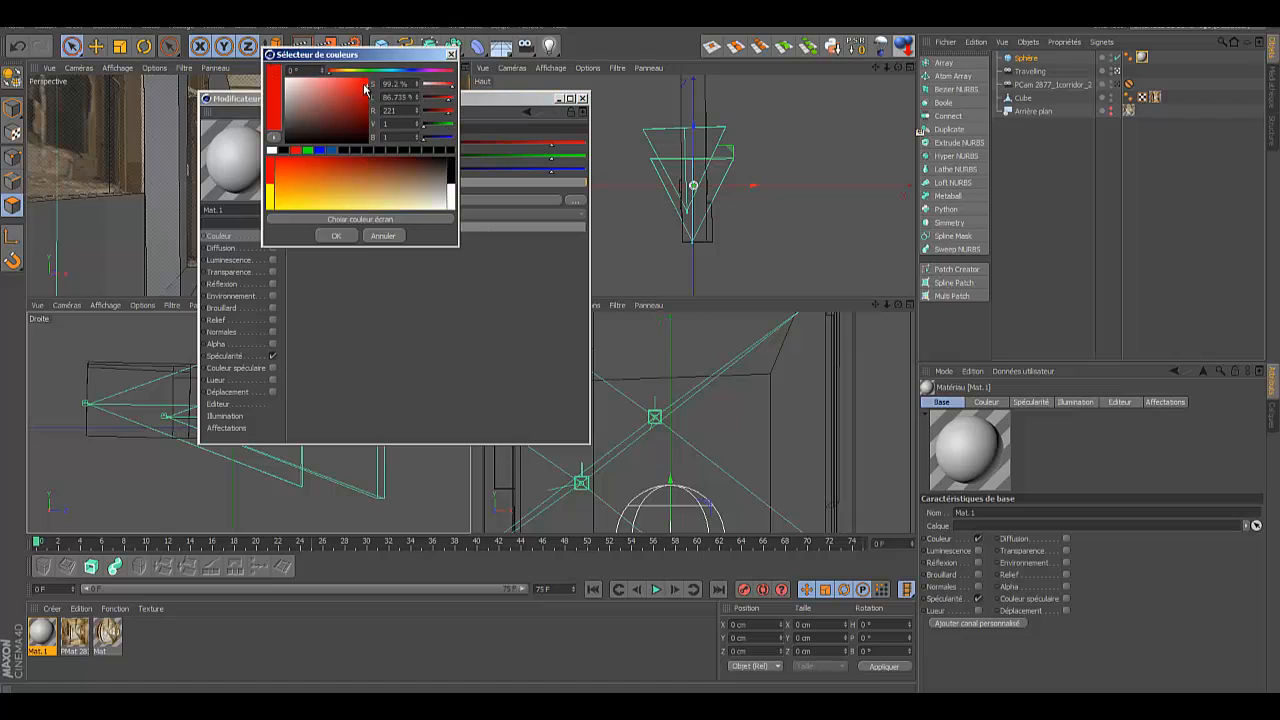
pyautogui.click(336, 235)
# Step: Enable reflection on the red material at 19 % intensity and render the enlarged perspective view
pyautogui.click(272, 356)
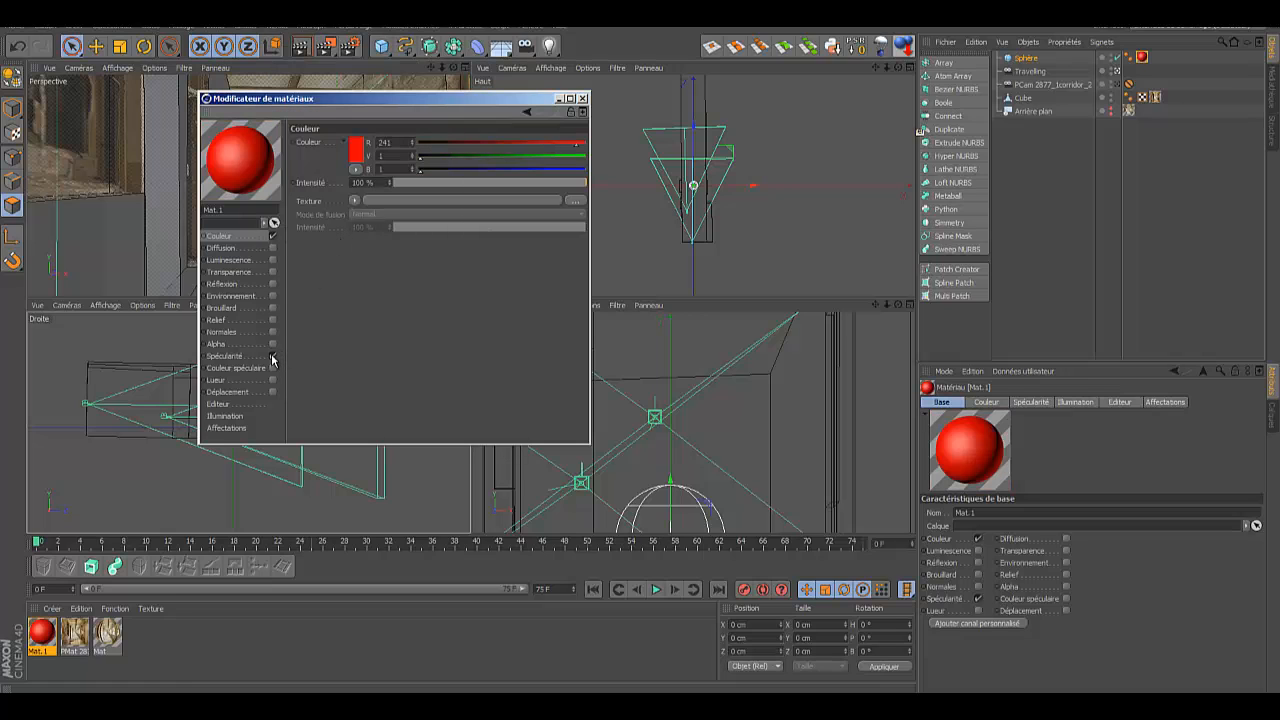
pyautogui.click(273, 287)
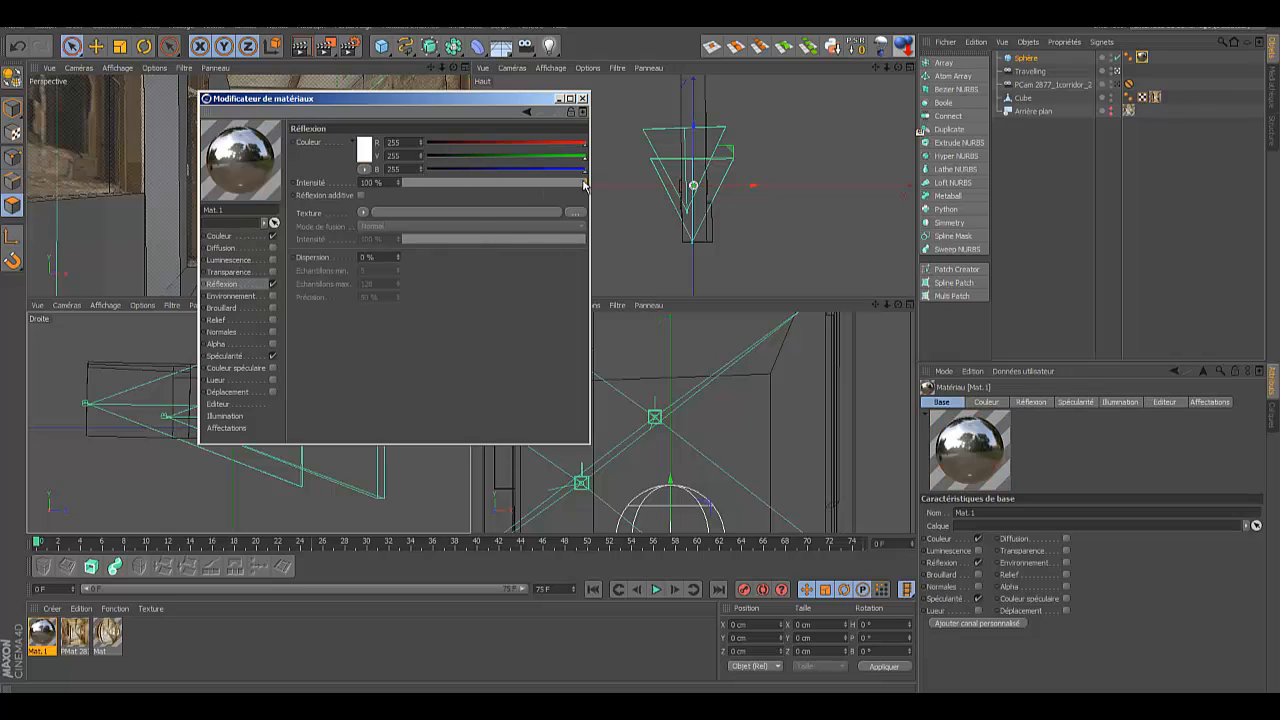
pyautogui.moveTo(587, 188); pyautogui.dragTo(435, 187)
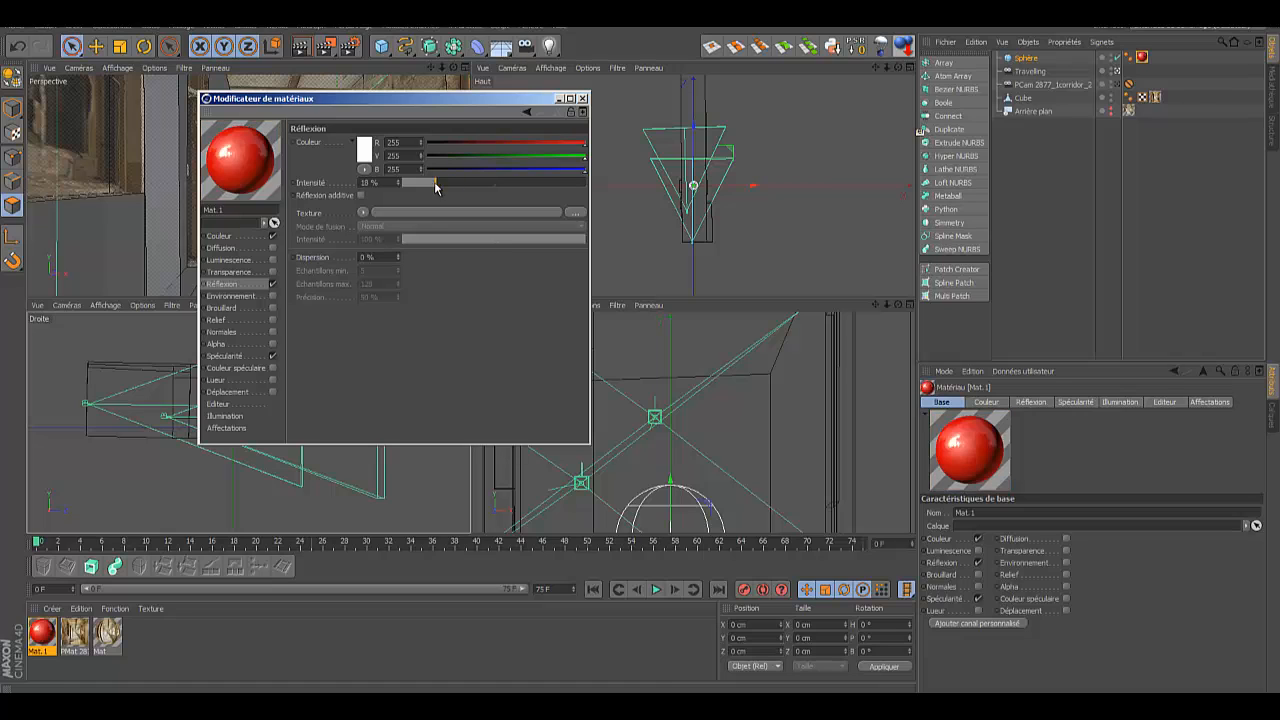
pyautogui.click(583, 98)
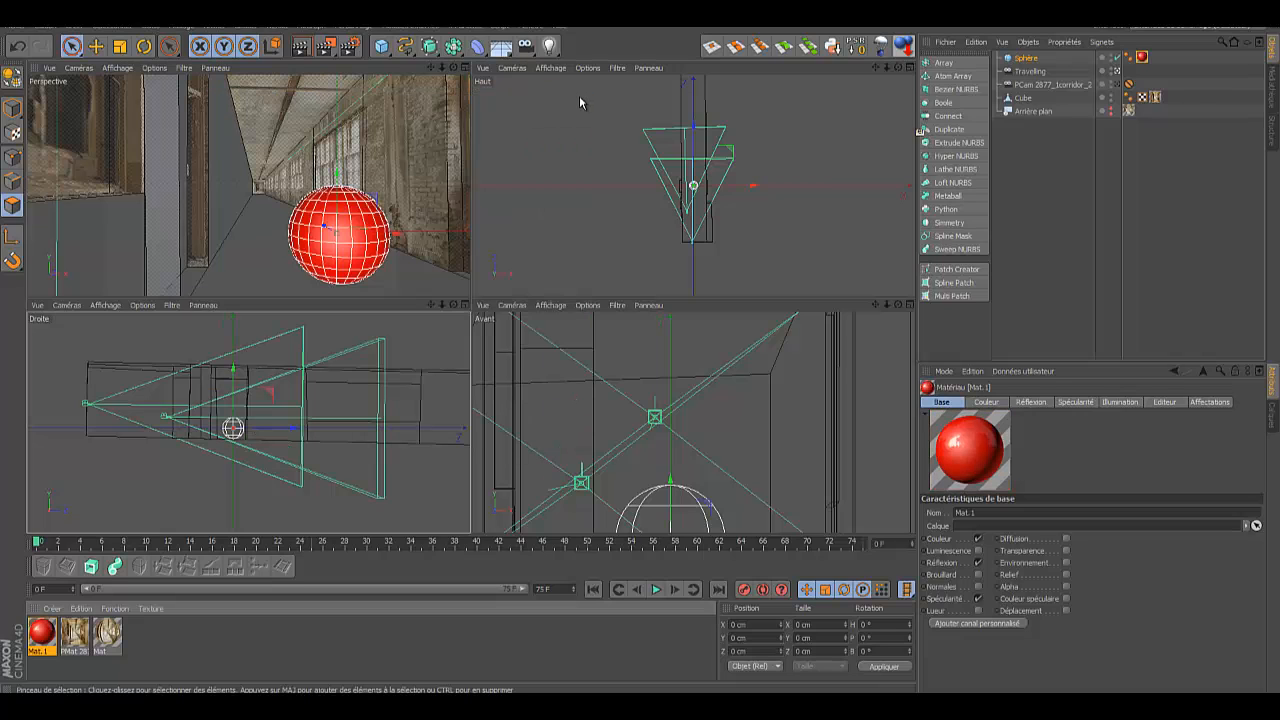
pyautogui.click(463, 67)
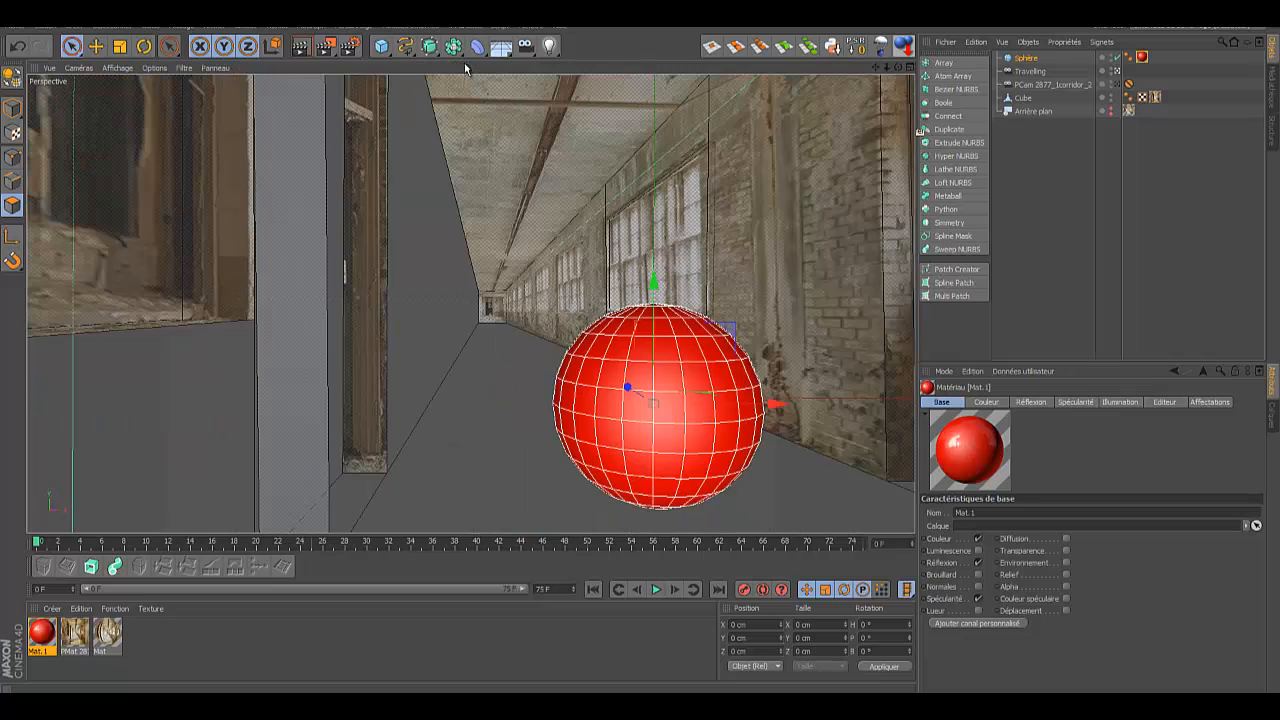
pyautogui.click(302, 47)
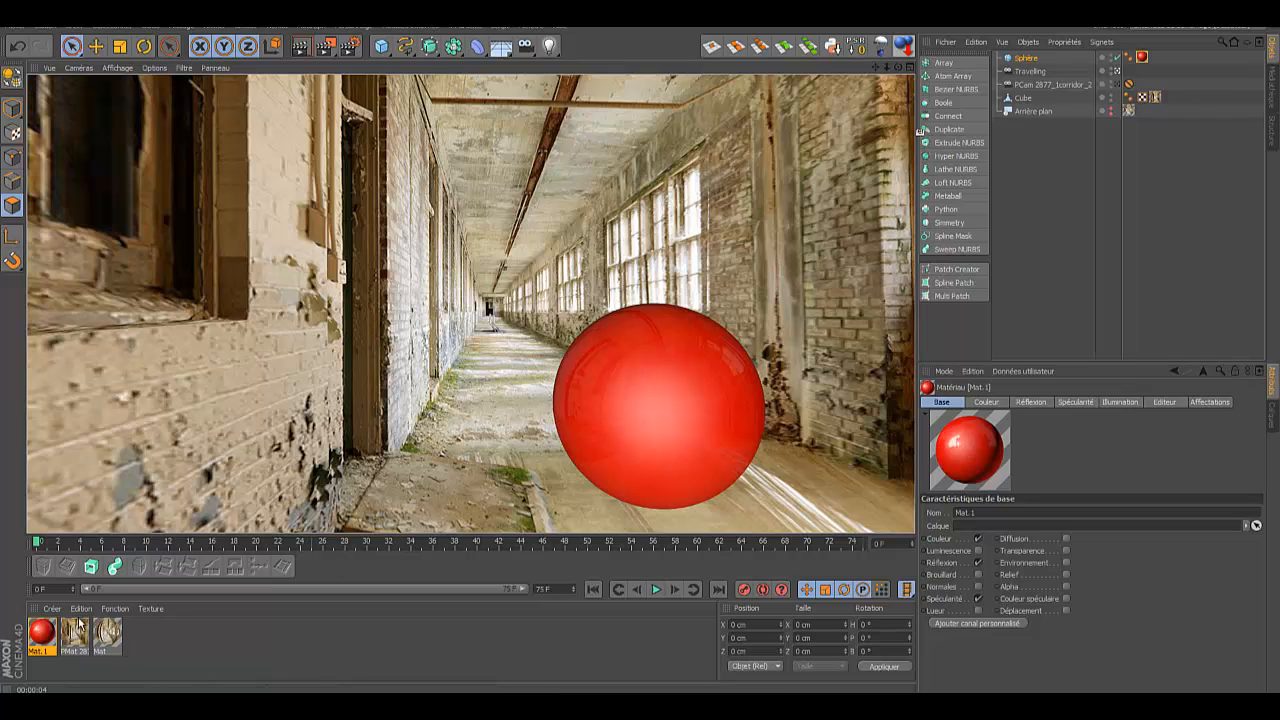
# Step: Set the red material's reflection intensity to 37 % and render the perspective view again
pyautogui.doubleClick(42, 631)
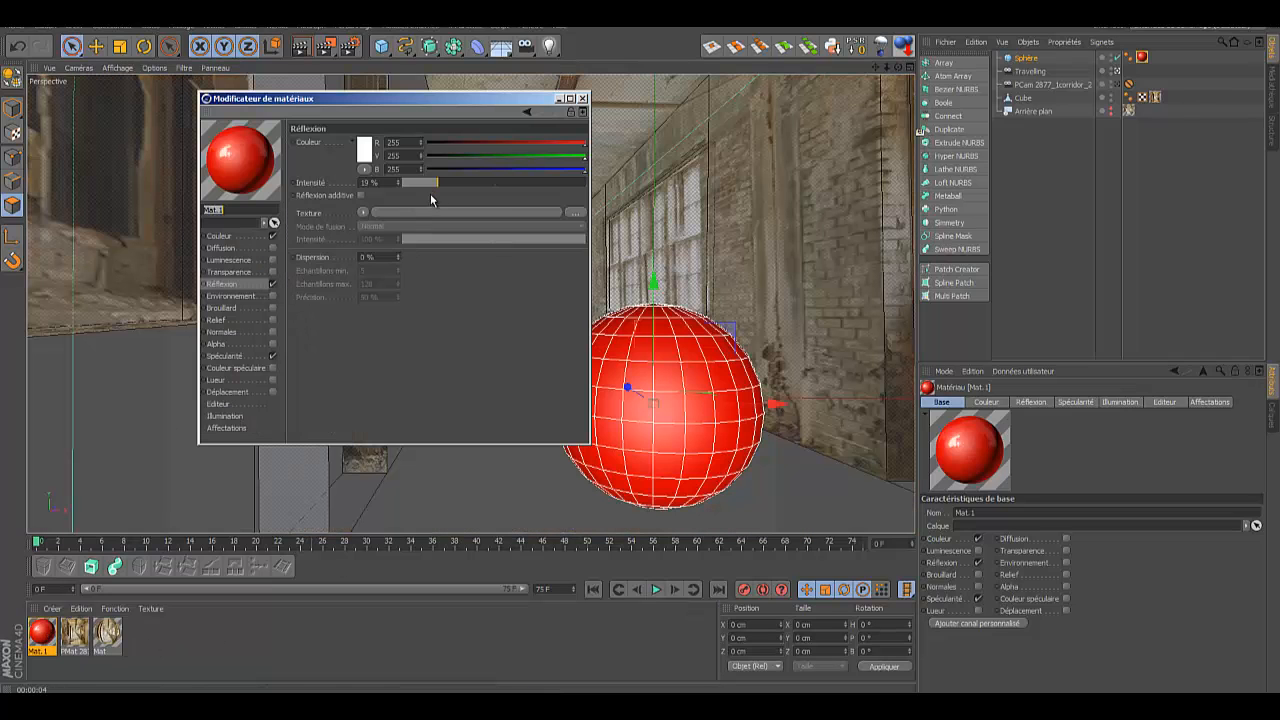
pyautogui.moveTo(461, 181); pyautogui.dragTo(471, 181)
pyautogui.click(582, 98)
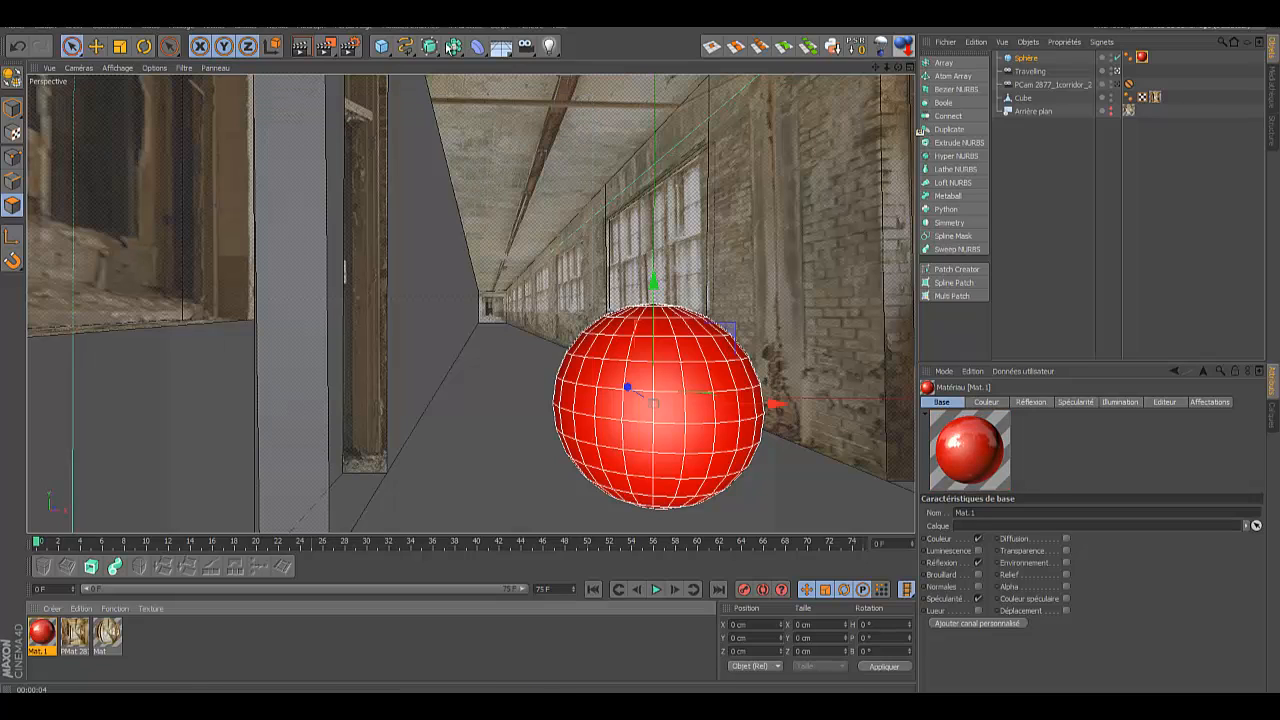
pyautogui.click(300, 47)
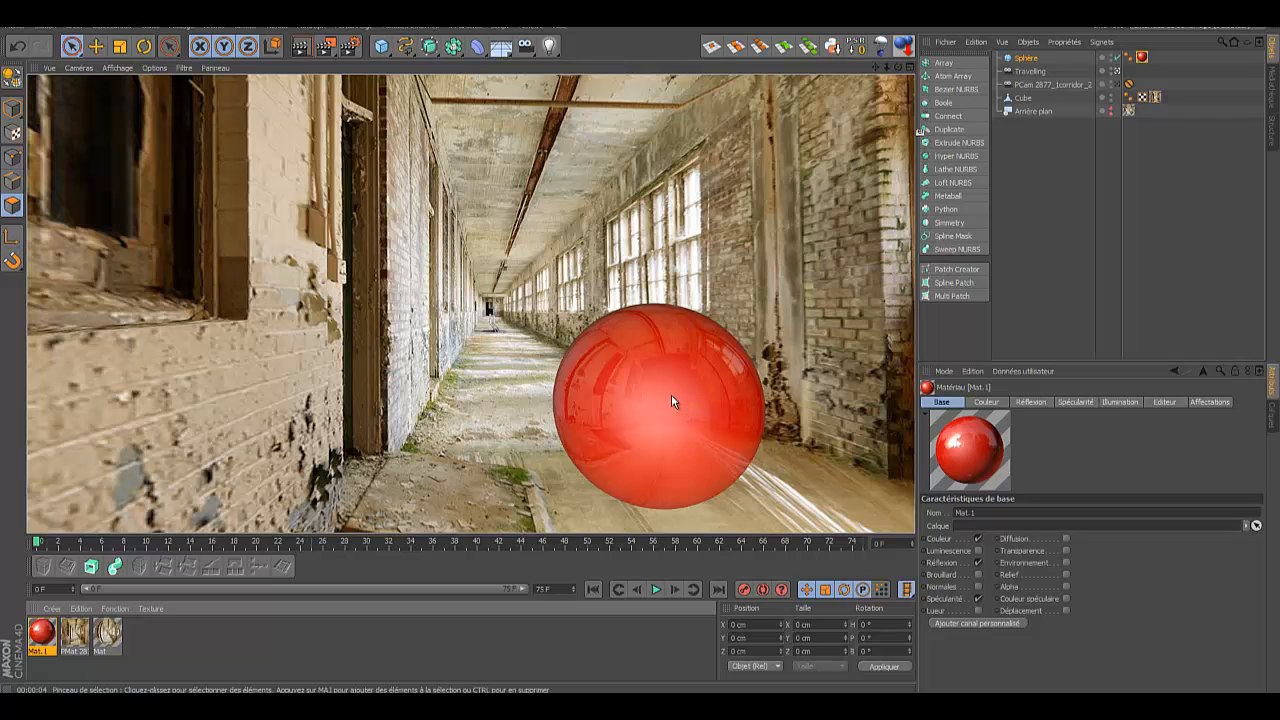
# Step: Disable the specular channel on the sphere's material and render the view once more
pyautogui.click(41, 632)
pyautogui.doubleClick(41, 632)
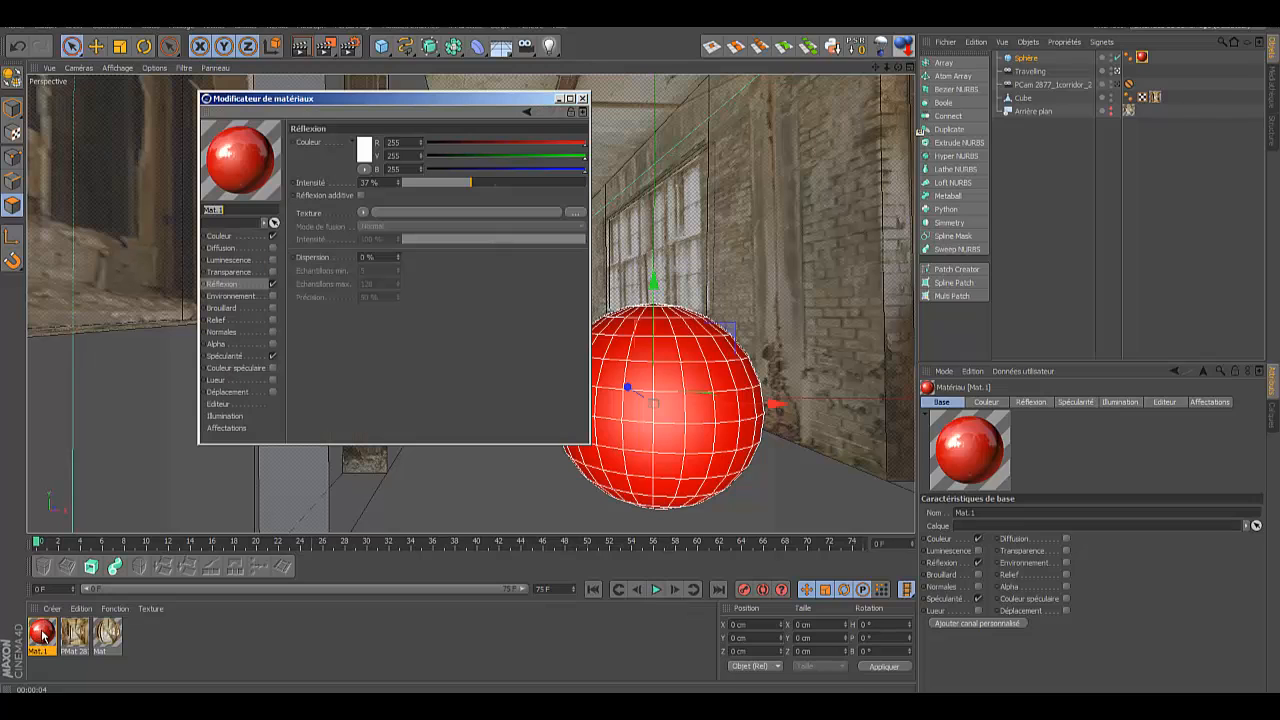
pyautogui.click(272, 355)
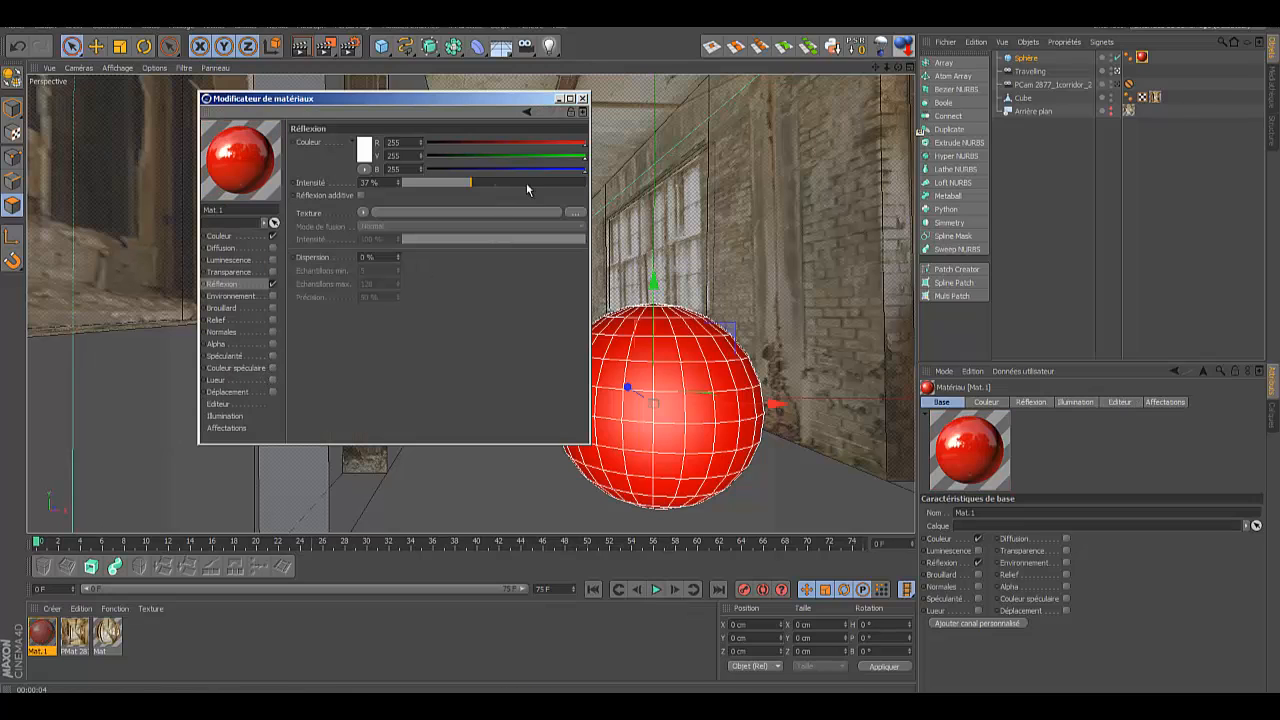
pyautogui.click(582, 99)
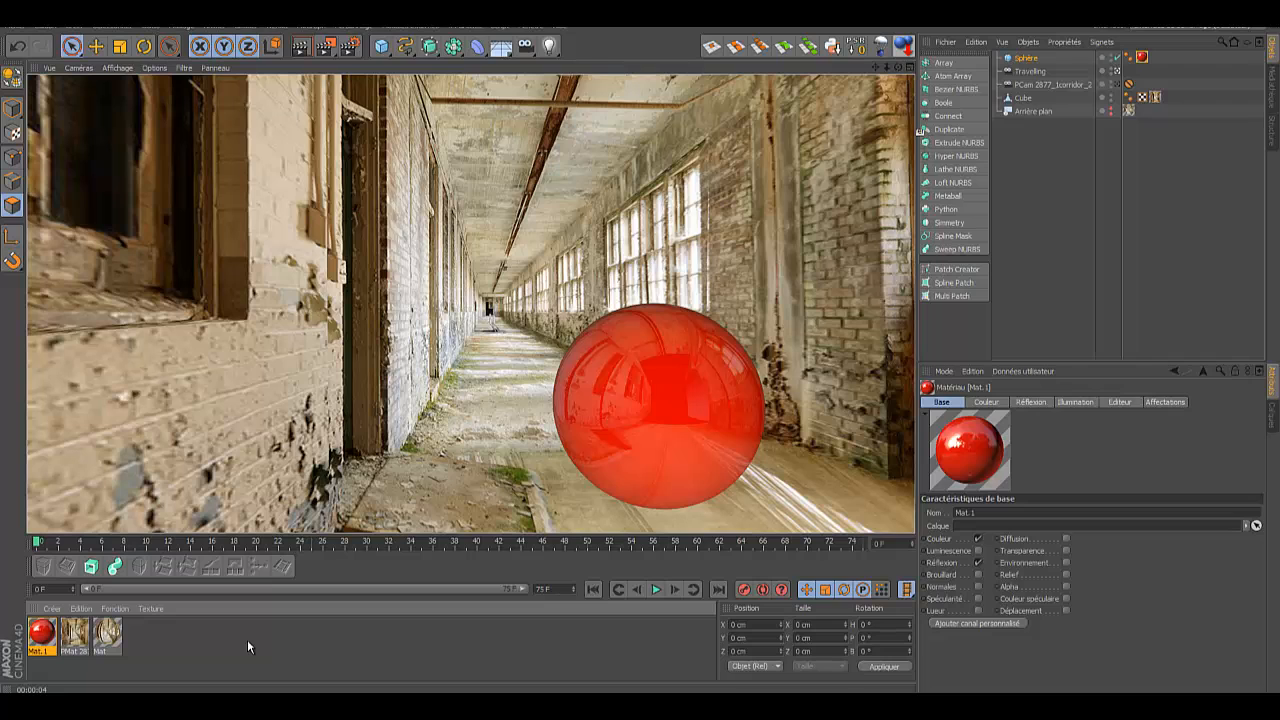
# Step: Select the corridor cube, restore the four-view layout and leave the Travelling camera to see the corridor from outside
pyautogui.click(1020, 100)
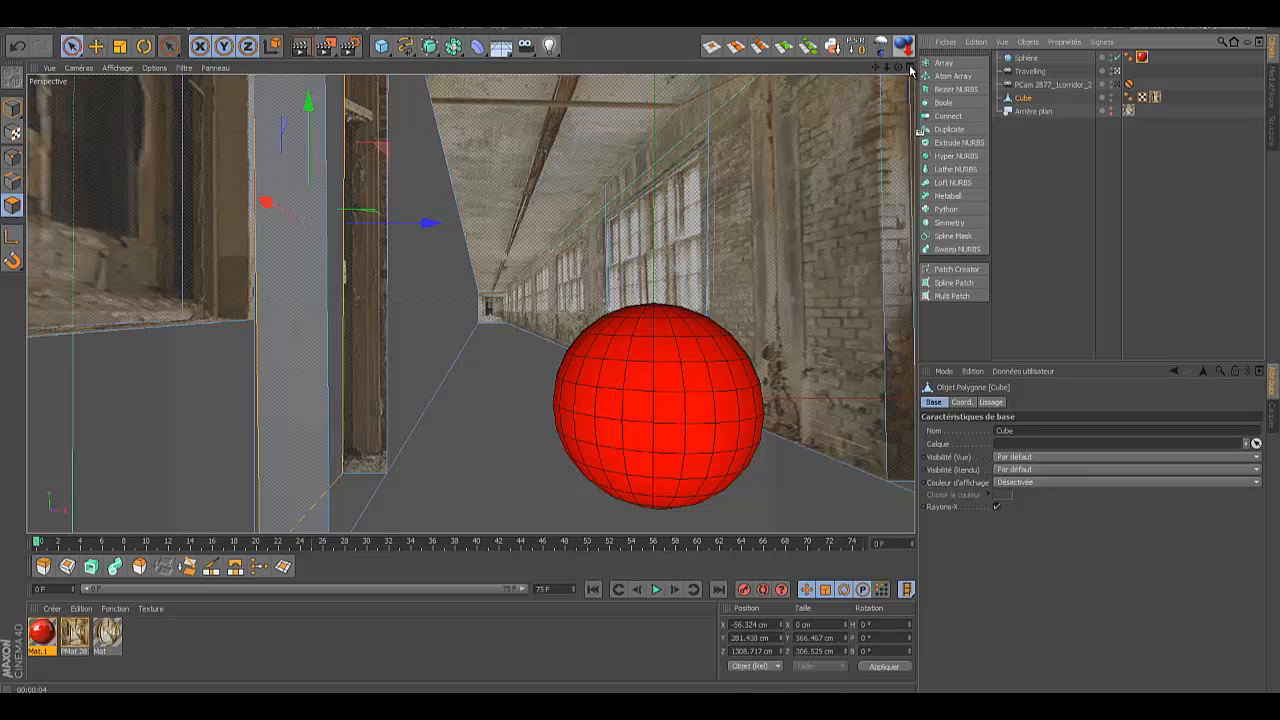
pyautogui.click(910, 68)
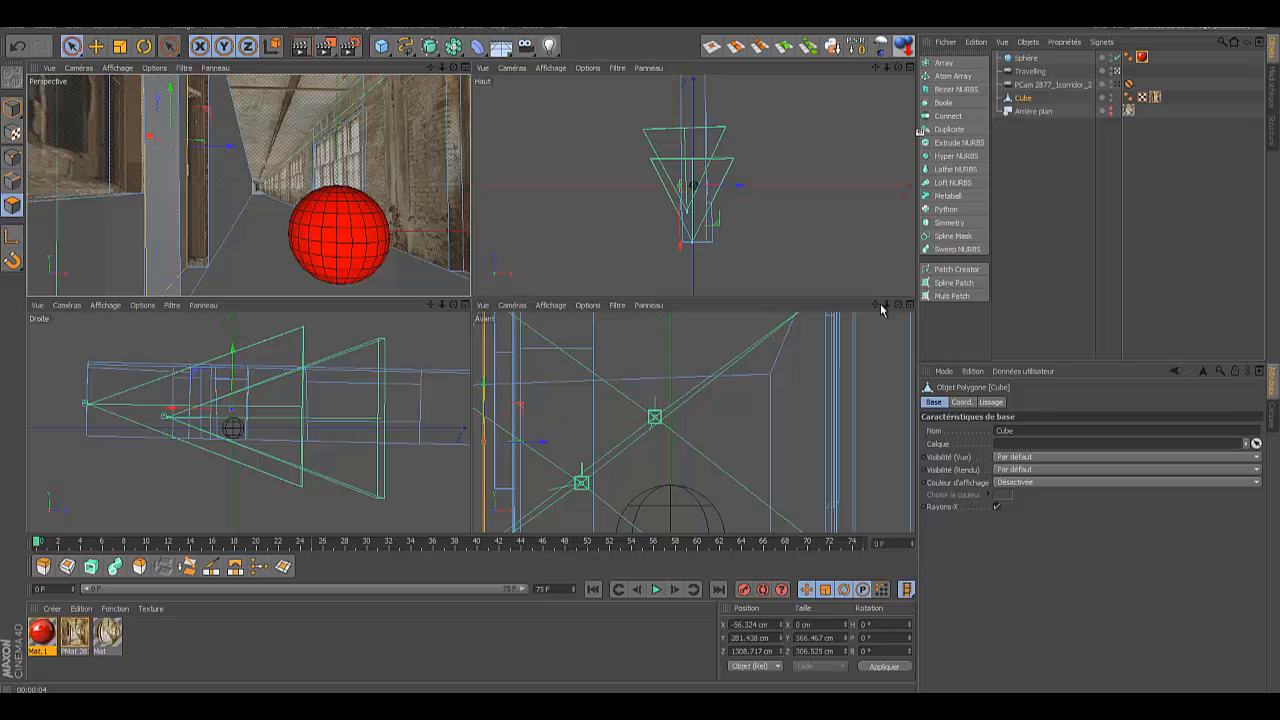
pyautogui.scroll(-10, 646, 360)
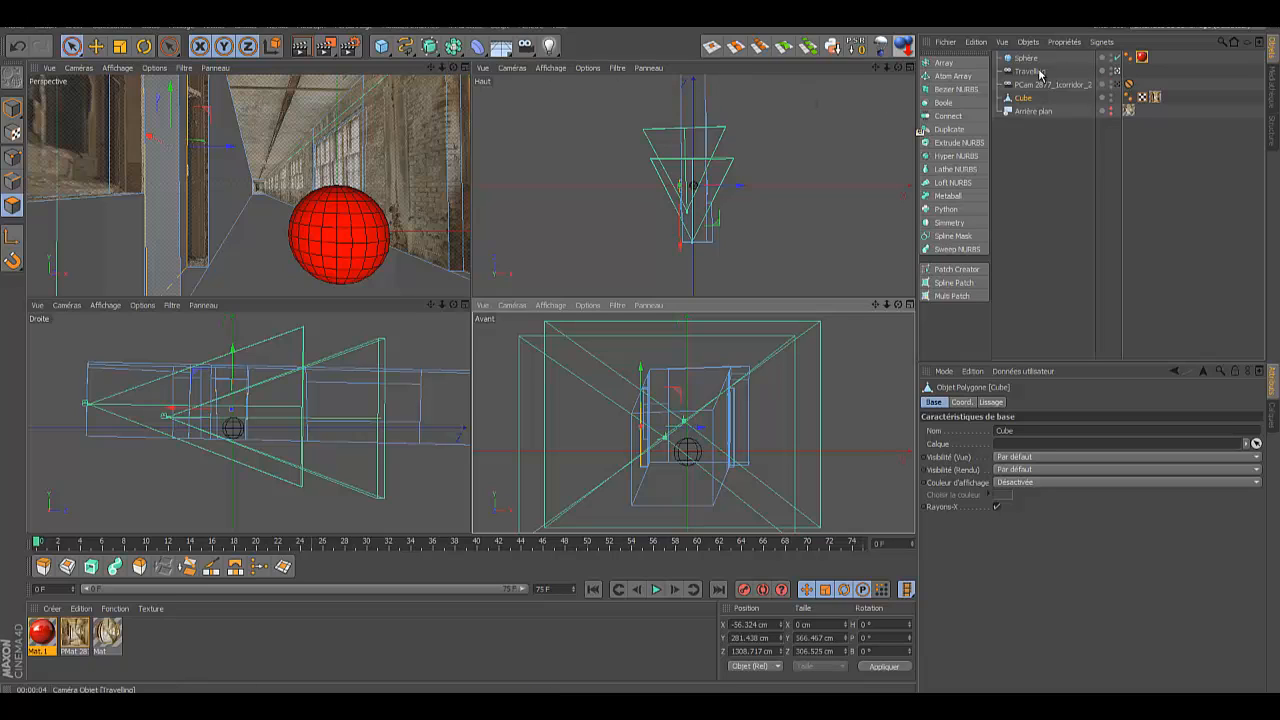
pyautogui.click(1117, 73)
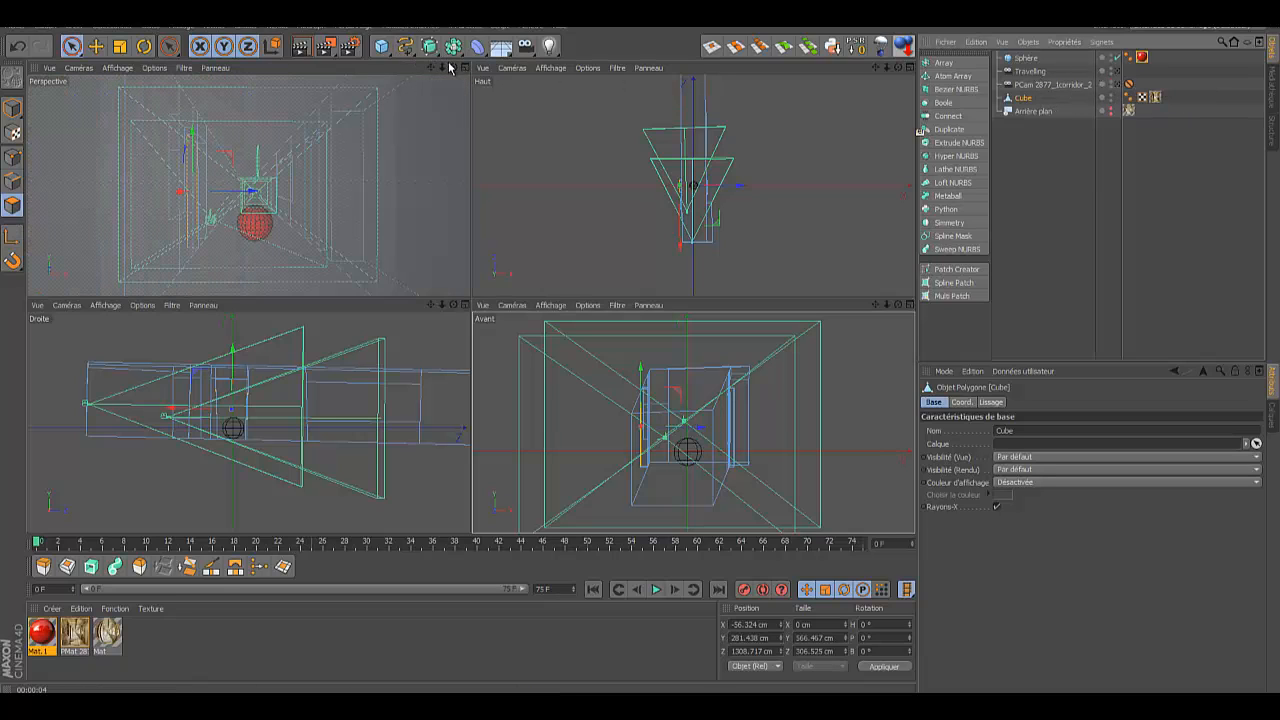
pyautogui.moveTo(443, 70)
pyautogui.mouseDown()
pyautogui.moveTo(455, 72)
pyautogui.moveTo(471, 299)
pyautogui.mouseUp()
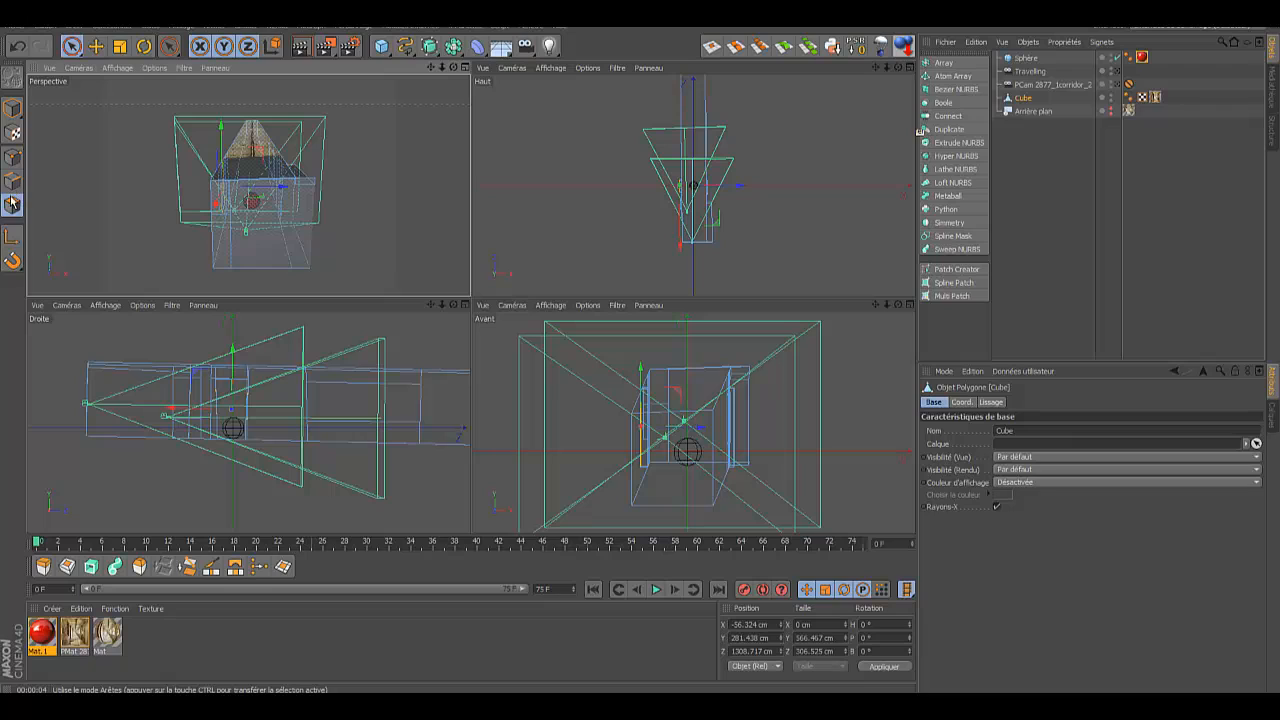
# Step: Split the cube polygon spanning the corridor's near end and side wall by connecting its two shared corner points
pyautogui.click(277, 225)
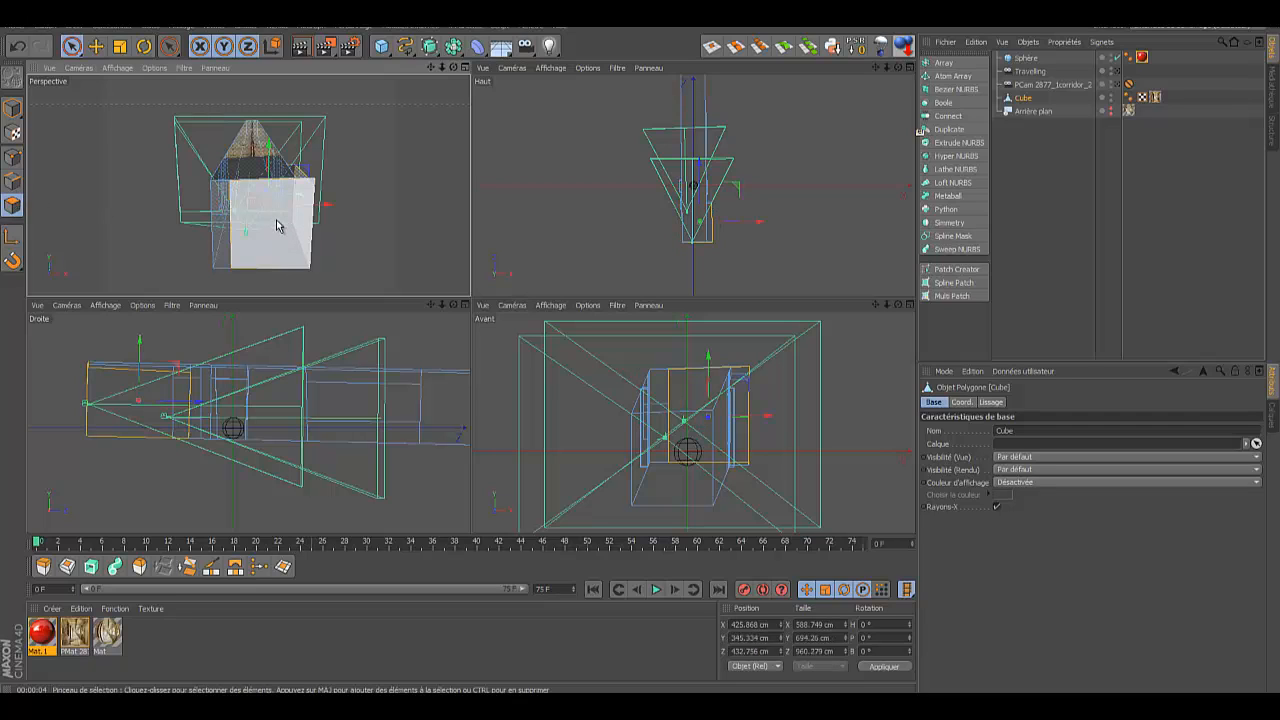
pyautogui.click(352, 207)
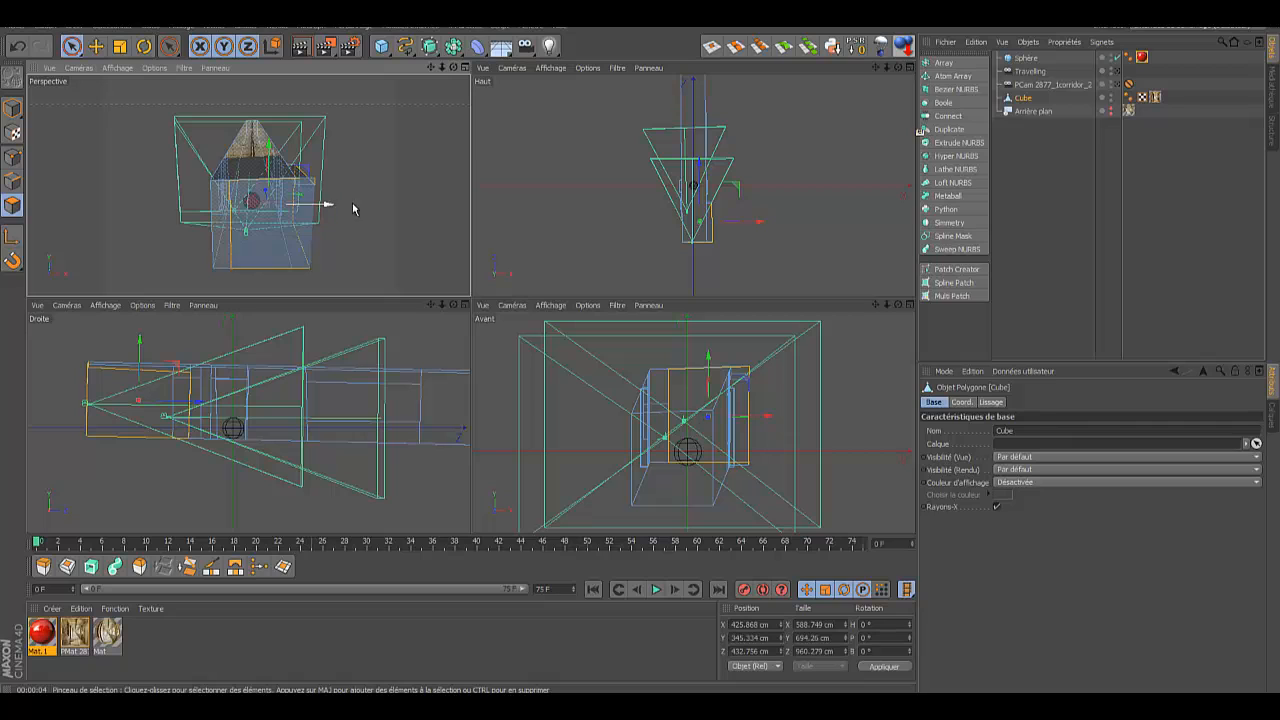
pyautogui.click(261, 230)
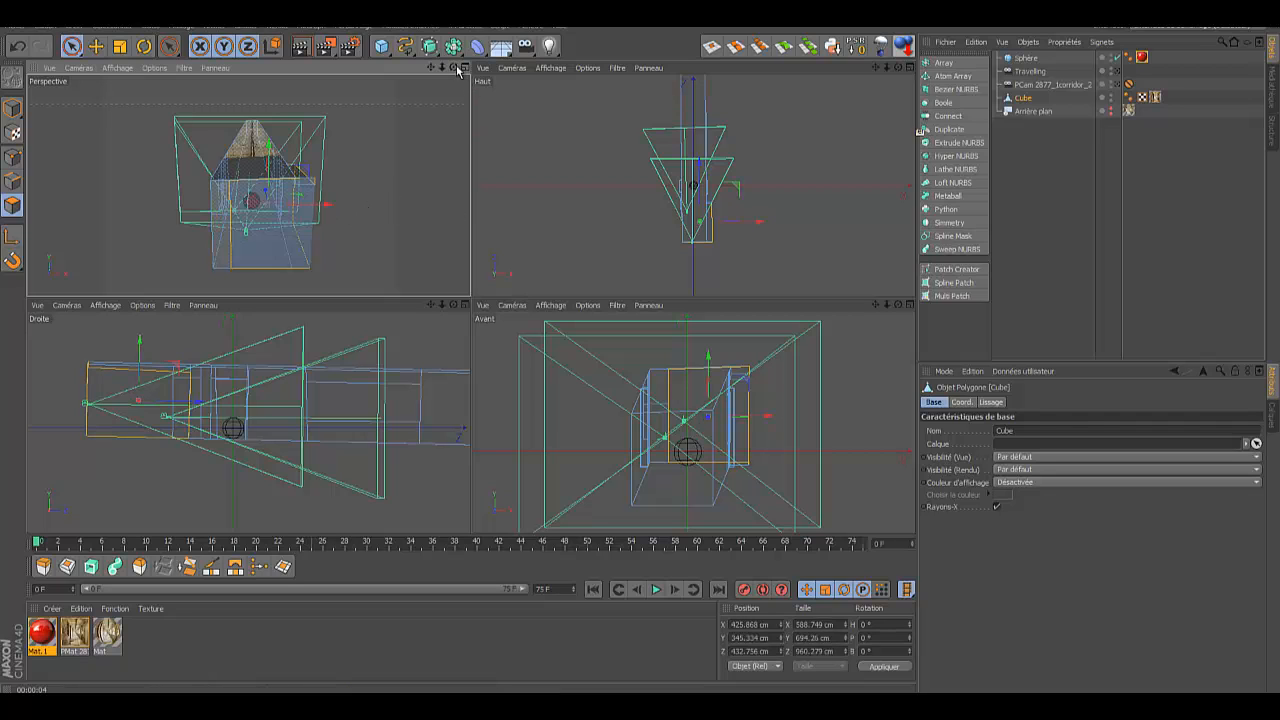
pyautogui.moveTo(453, 67); pyautogui.dragTo(470, 300)
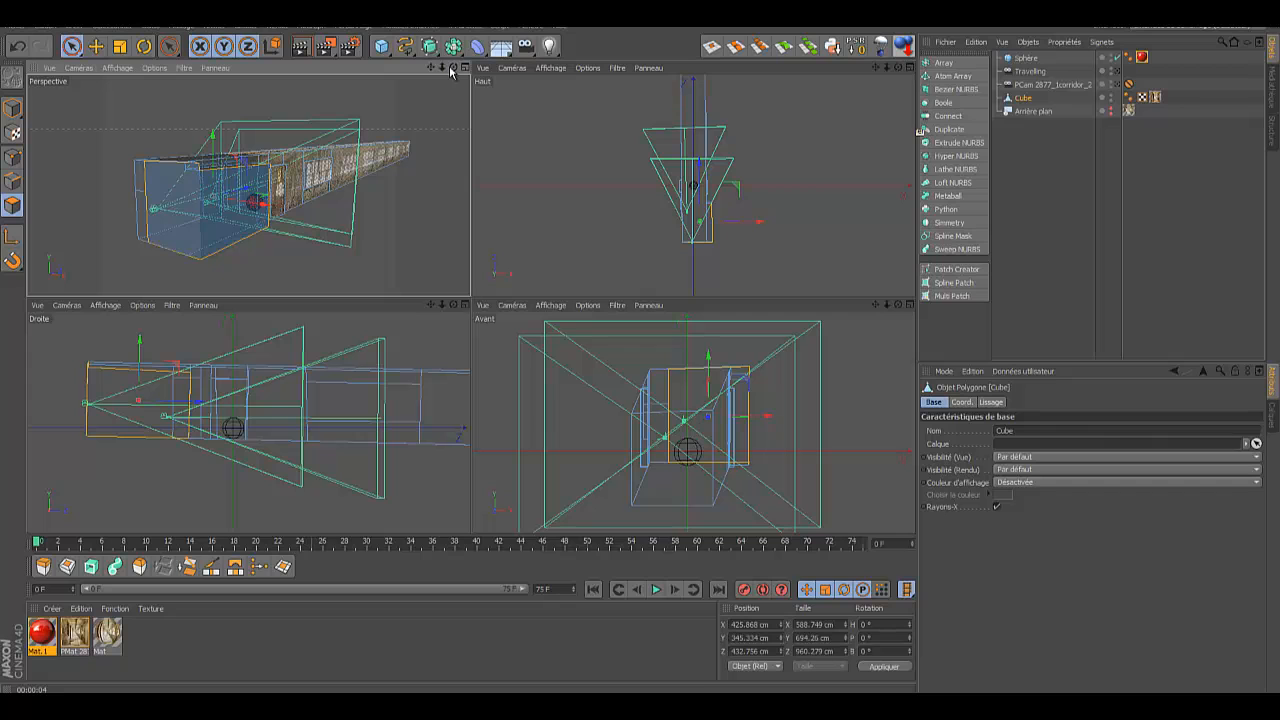
pyautogui.moveTo(443, 70); pyautogui.dragTo(470, 302)
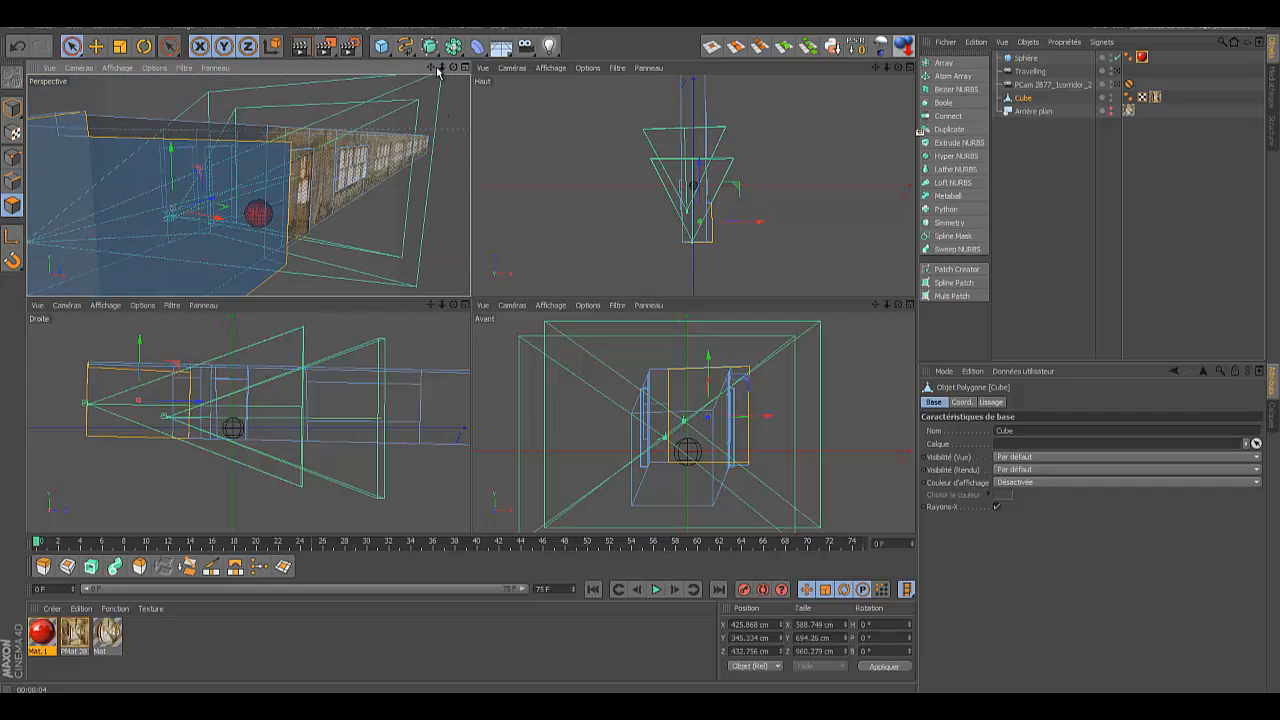
pyautogui.moveTo(438, 68); pyautogui.dragTo(468, 300)
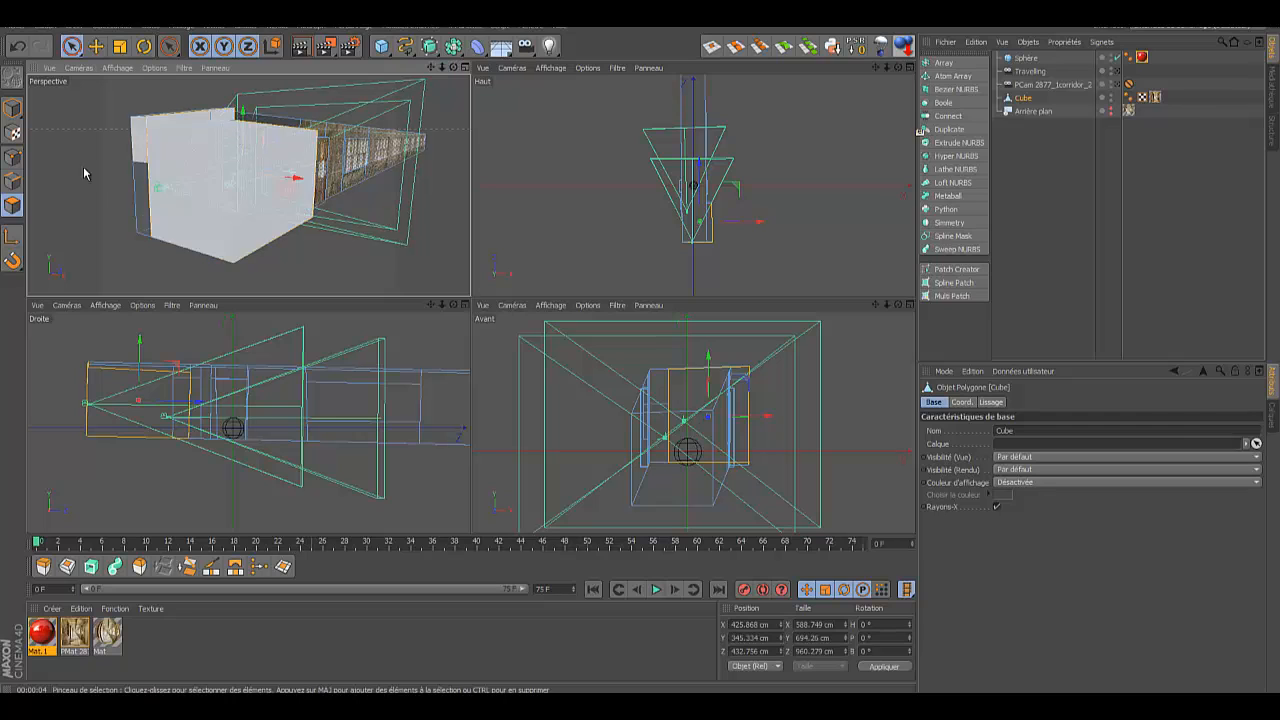
pyautogui.click(13, 157)
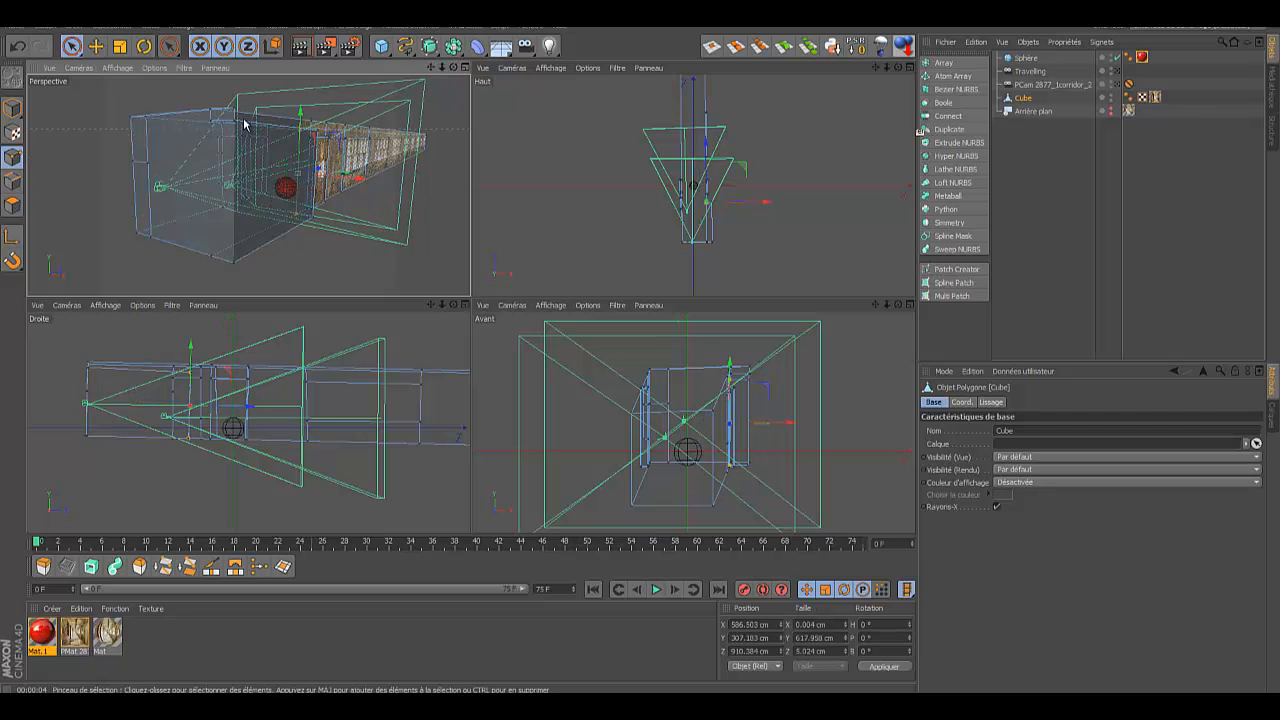
pyautogui.click(234, 123)
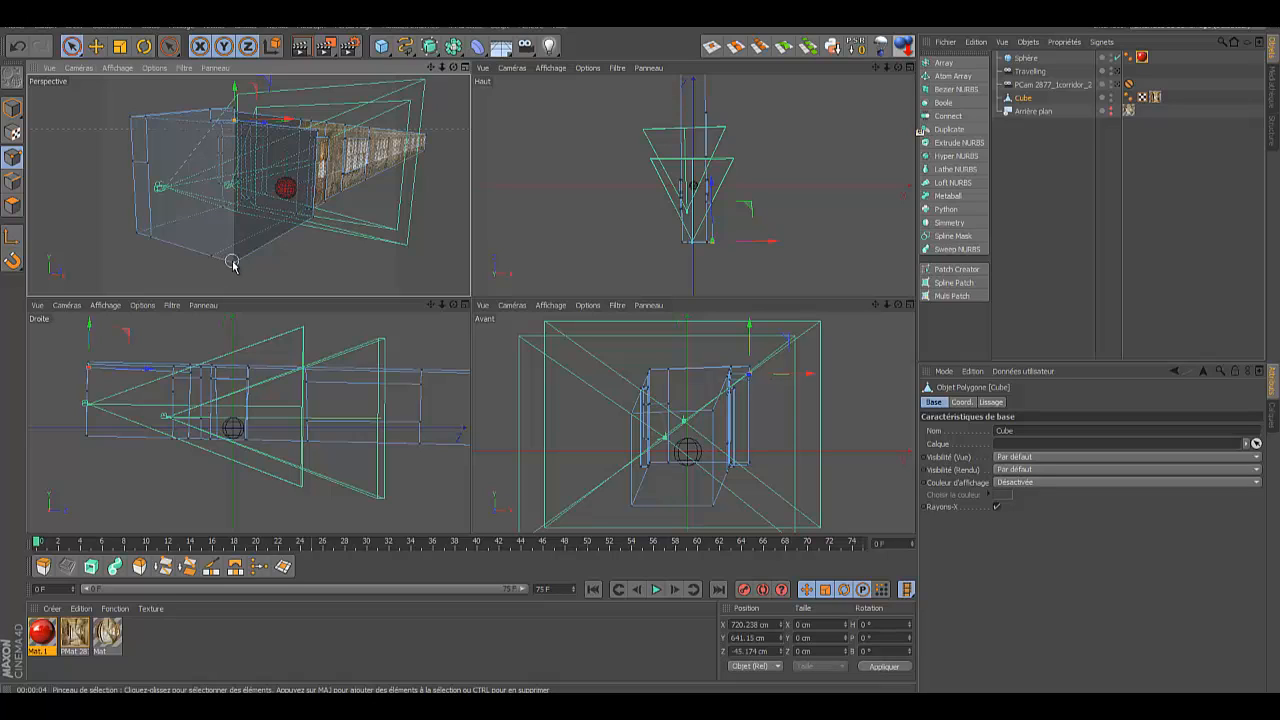
pyautogui.keyDown('shift'); pyautogui.click(232, 263); pyautogui.keyUp('shift')
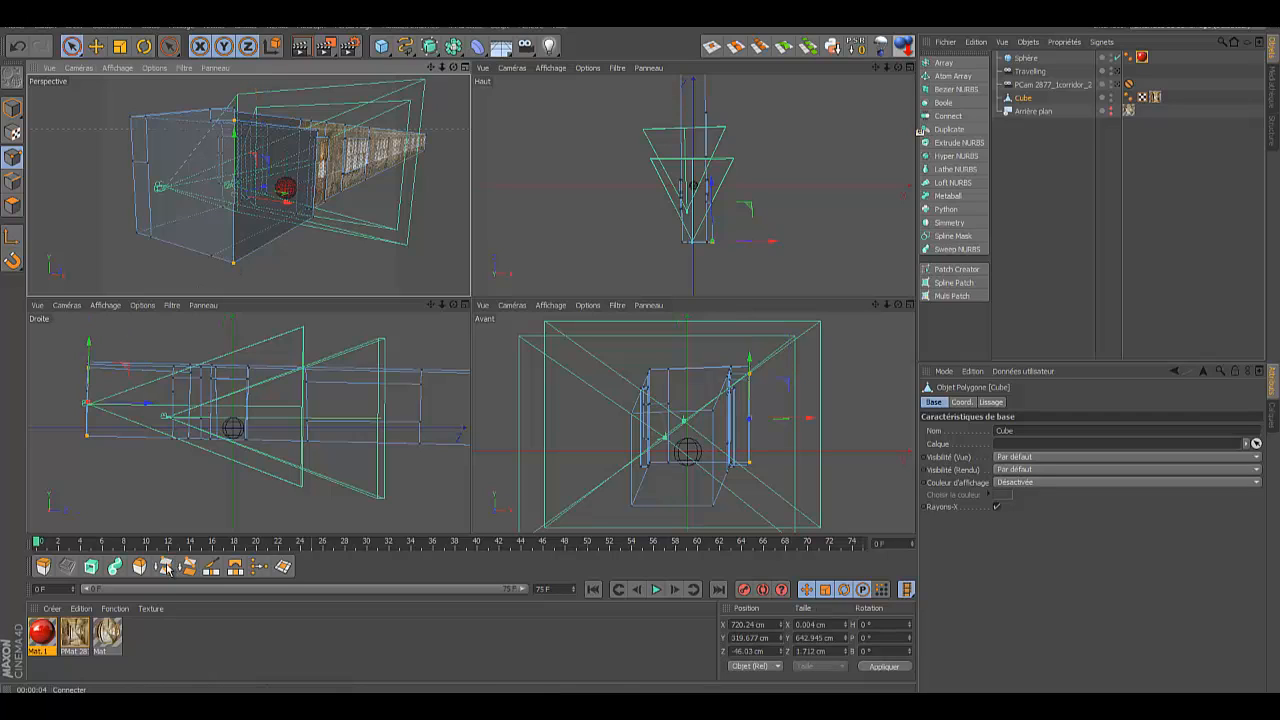
# Step: Delete the large cube polygon closing the corridor's near end, plus the two narrow polygons beside it
pyautogui.click(13, 205)
pyautogui.click(152, 205)
pyautogui.click(99, 237)
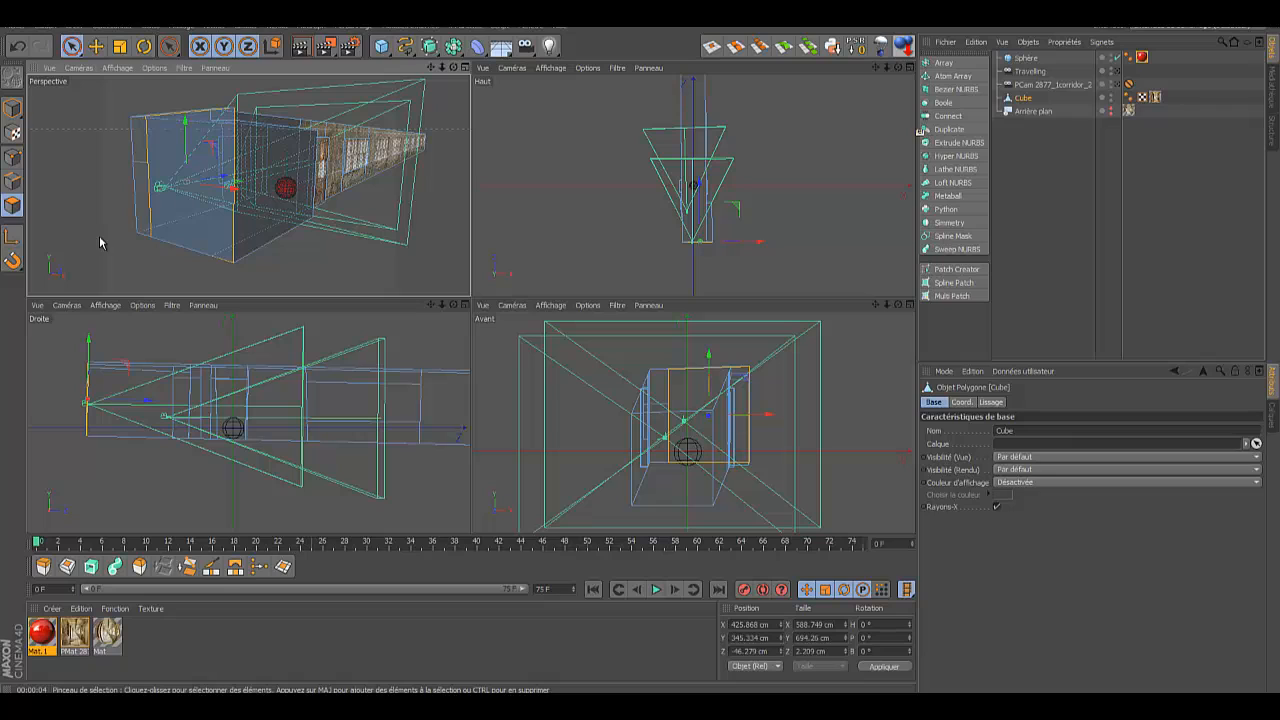
pyautogui.click(71, 46)
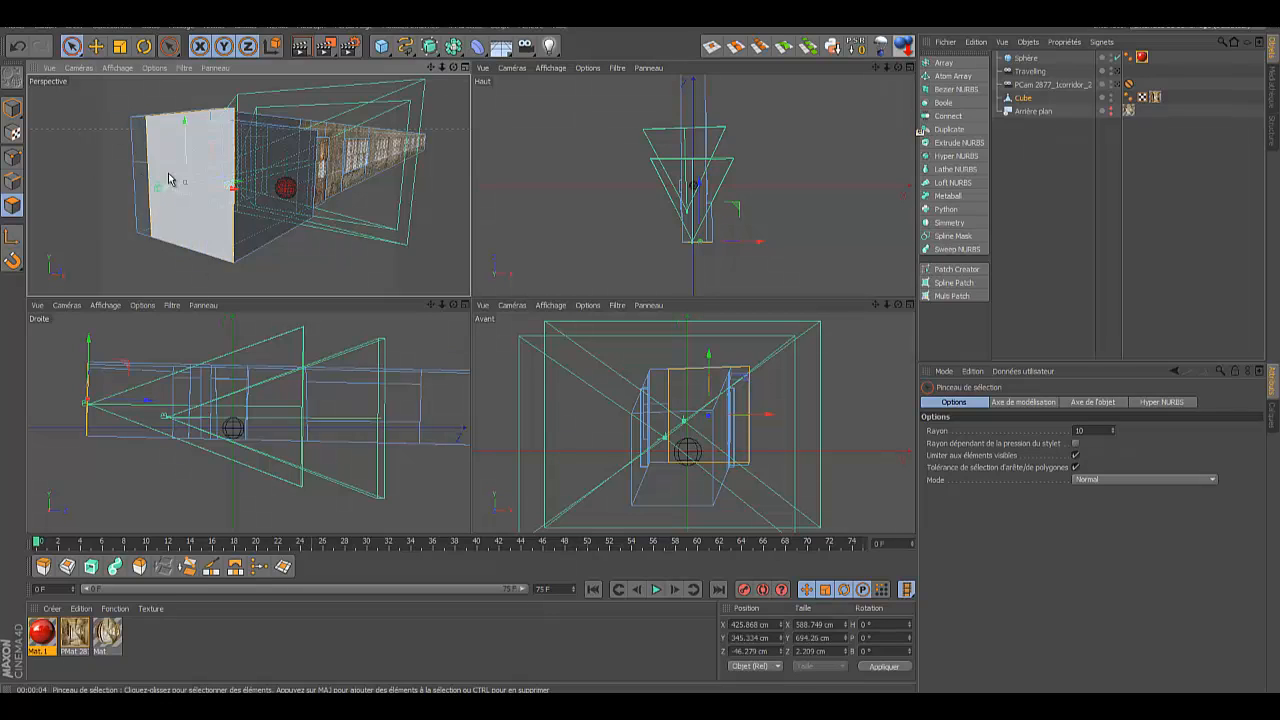
pyautogui.click(73, 173)
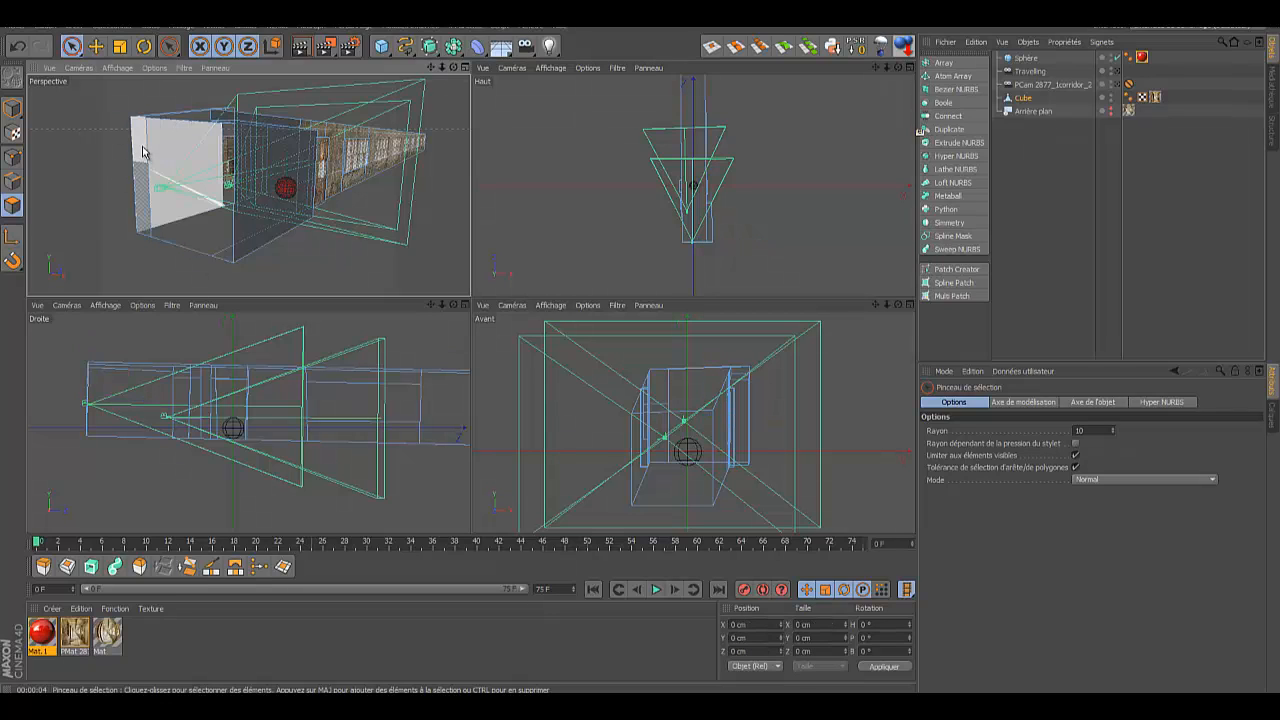
pyautogui.moveTo(138, 151); pyautogui.dragTo(138, 192)
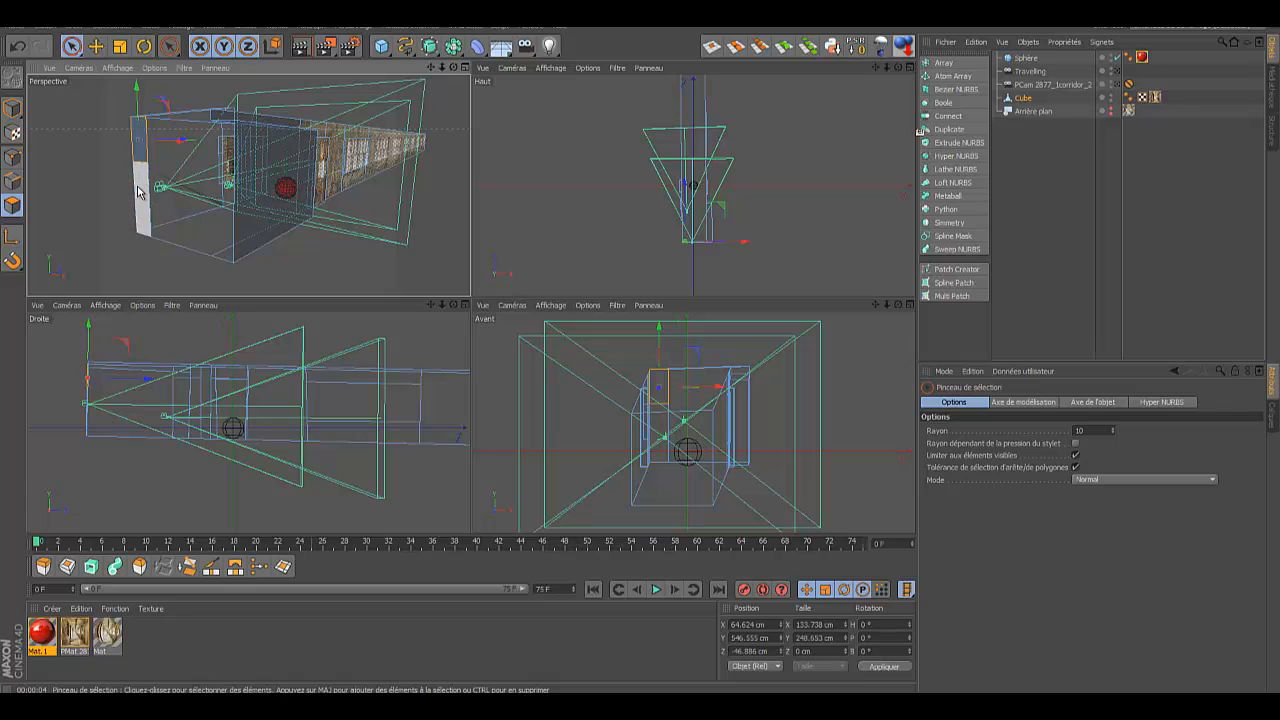
pyautogui.keyDown('shift'); pyautogui.click(138, 187); pyautogui.keyUp('shift')
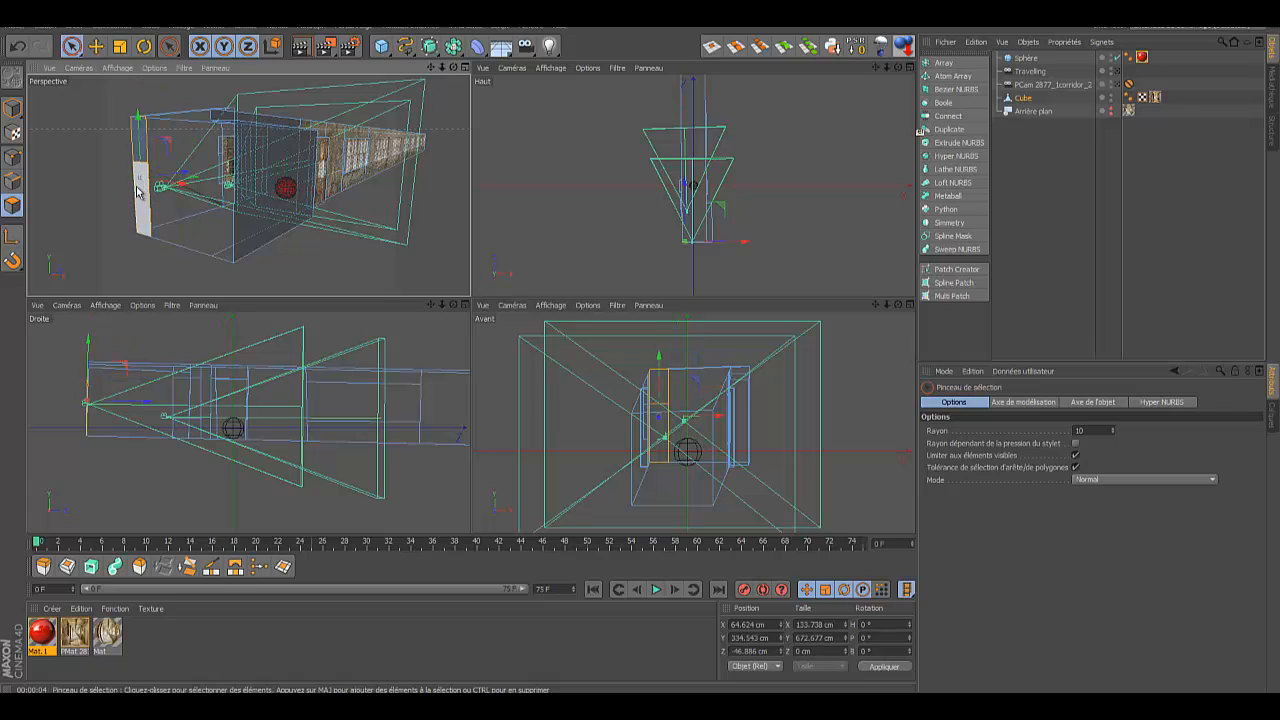
pyautogui.click(74, 170)
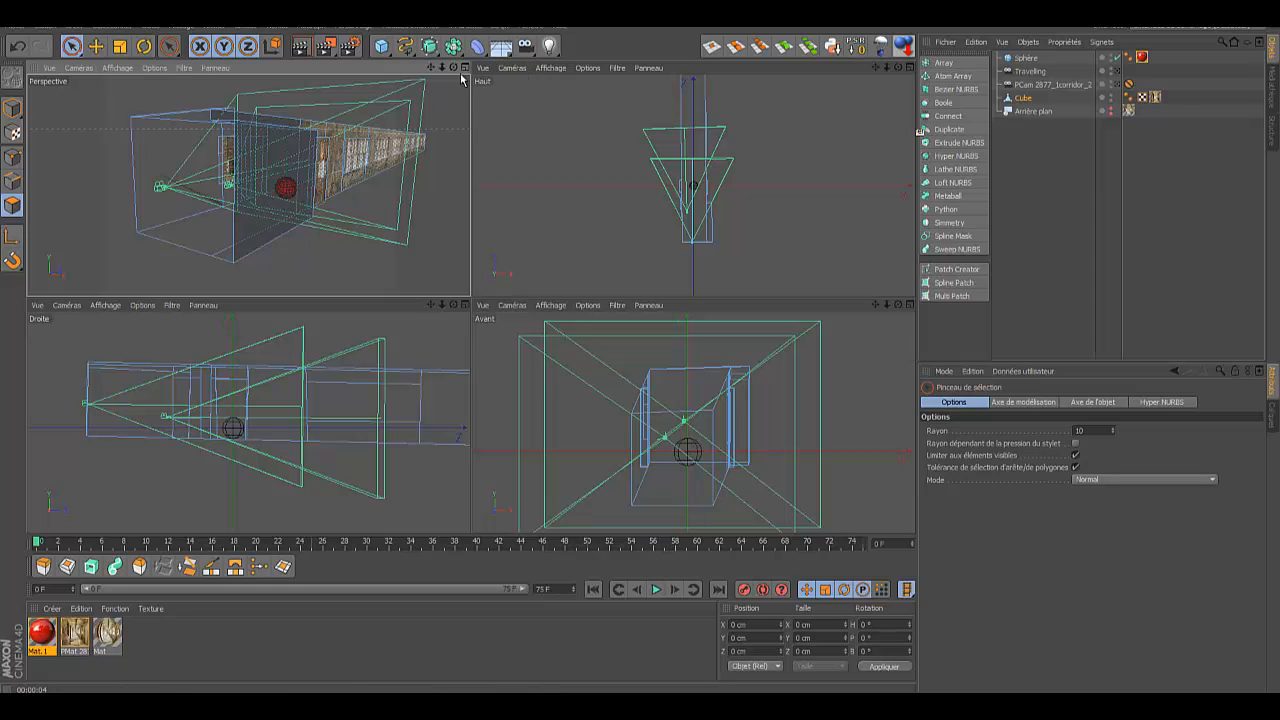
# Step: Add a plane object oriented to +Z with one width segment and one height segment
pyautogui.moveTo(455, 67); pyautogui.dragTo(472, 299)
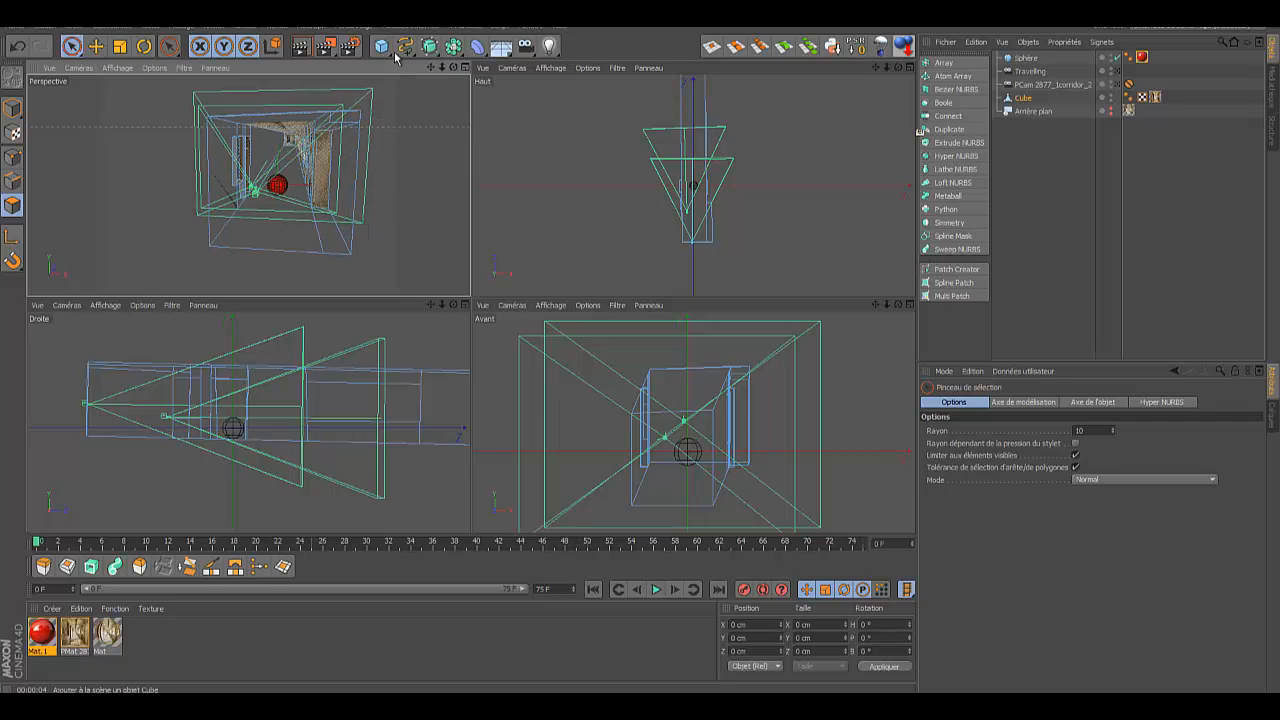
pyautogui.moveTo(405, 46); pyautogui.dragTo(526, 89)
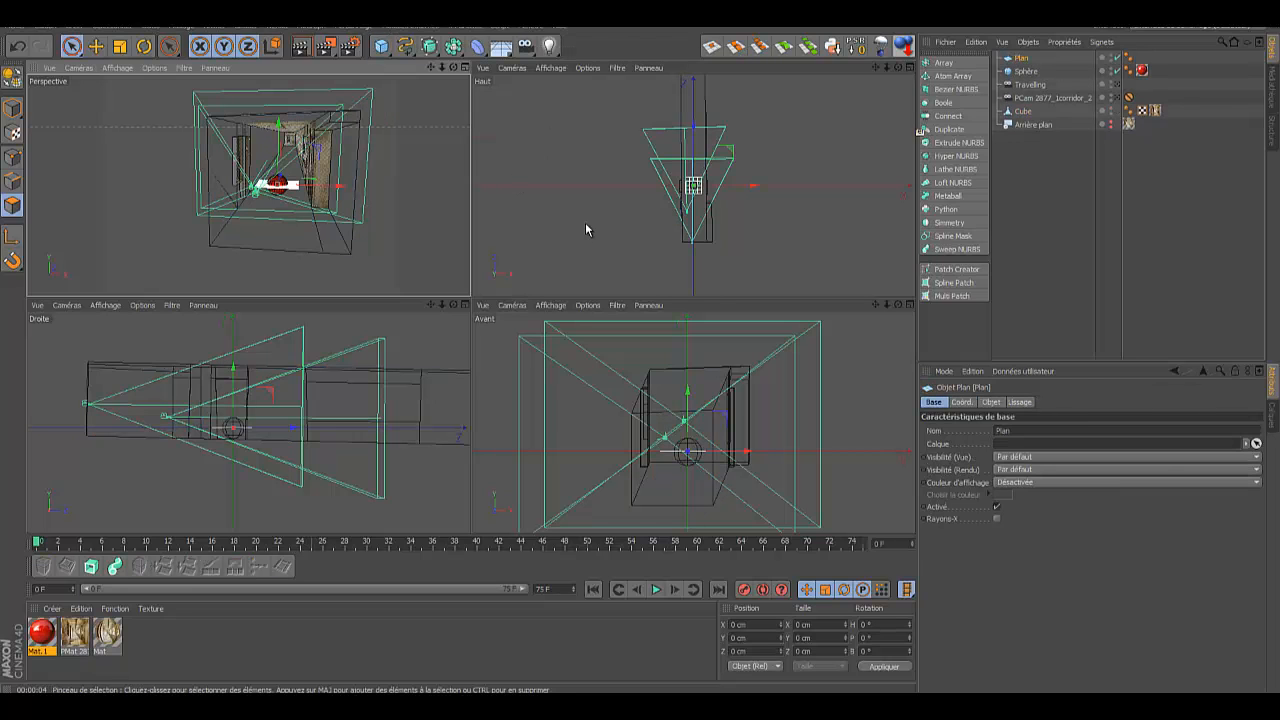
pyautogui.click(959, 403)
pyautogui.click(940, 405)
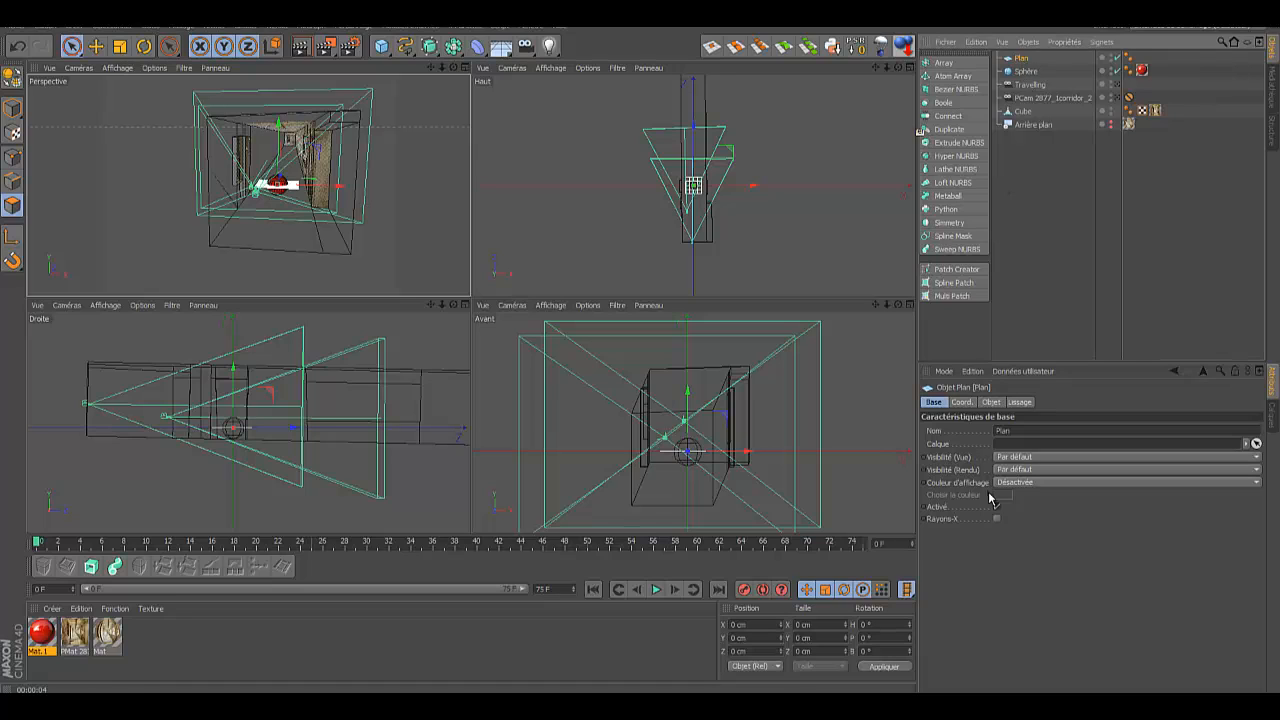
pyautogui.click(991, 402)
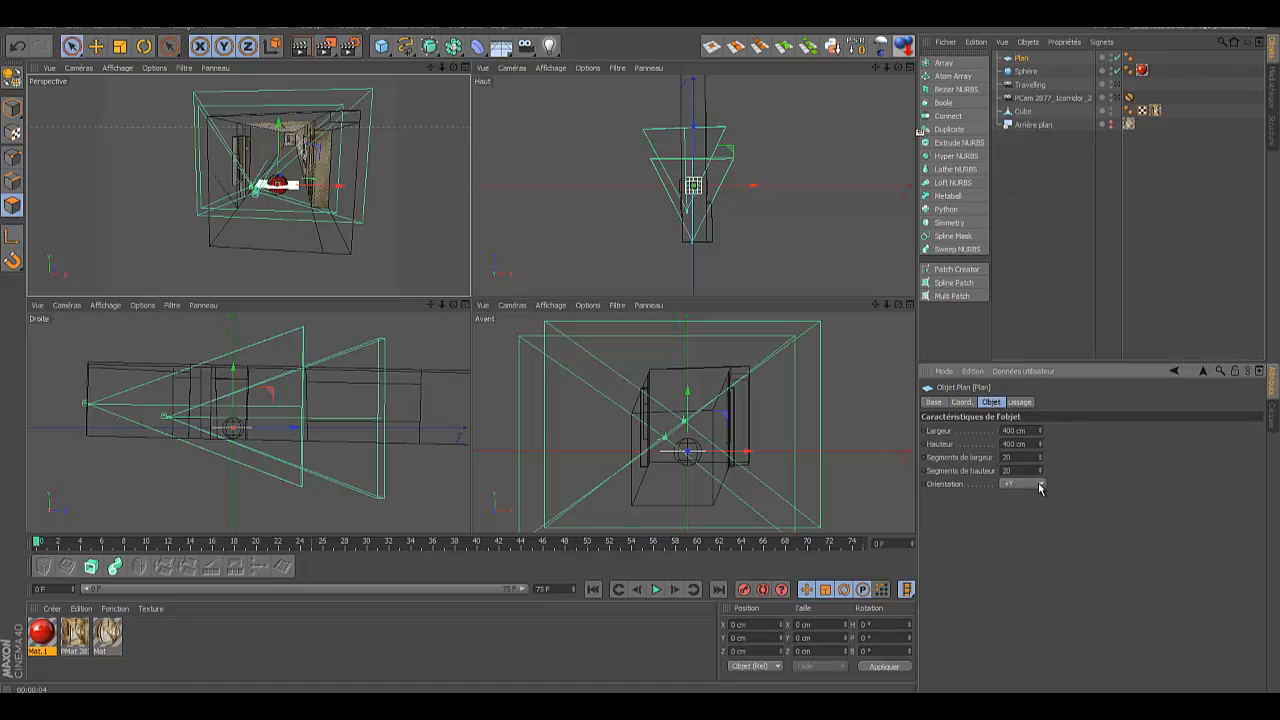
pyautogui.click(1042, 486)
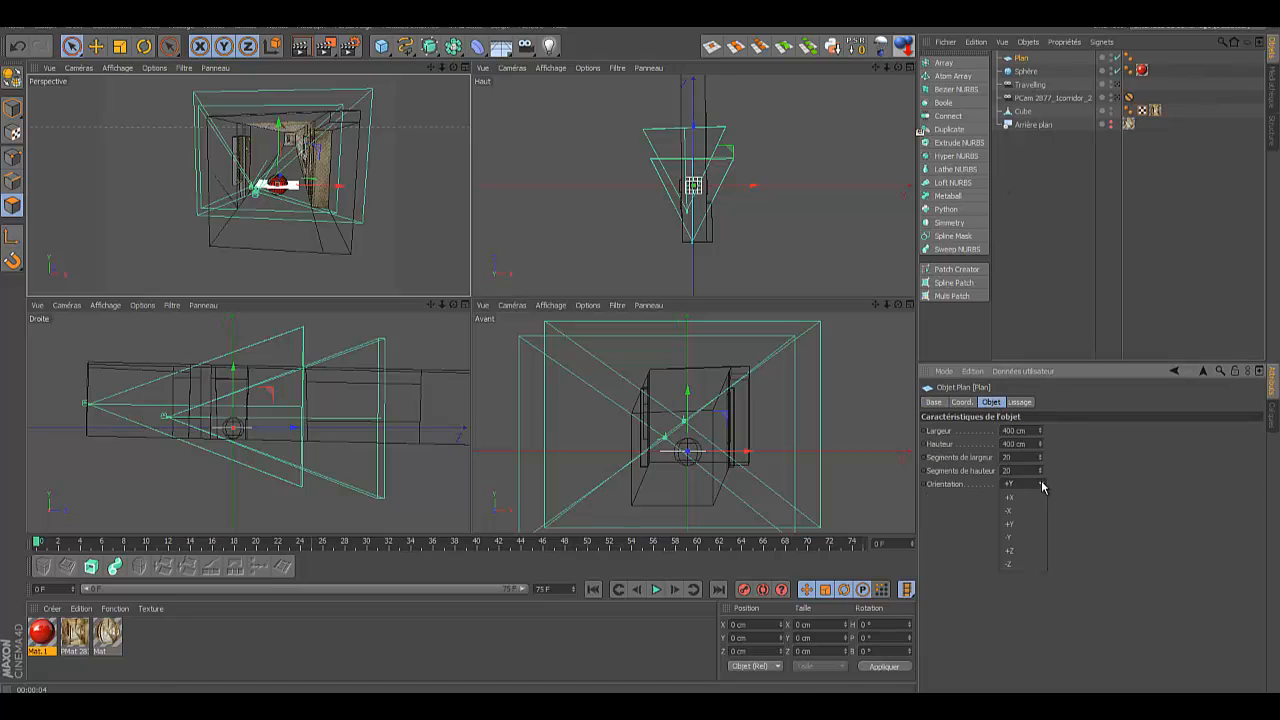
pyautogui.click(1024, 553)
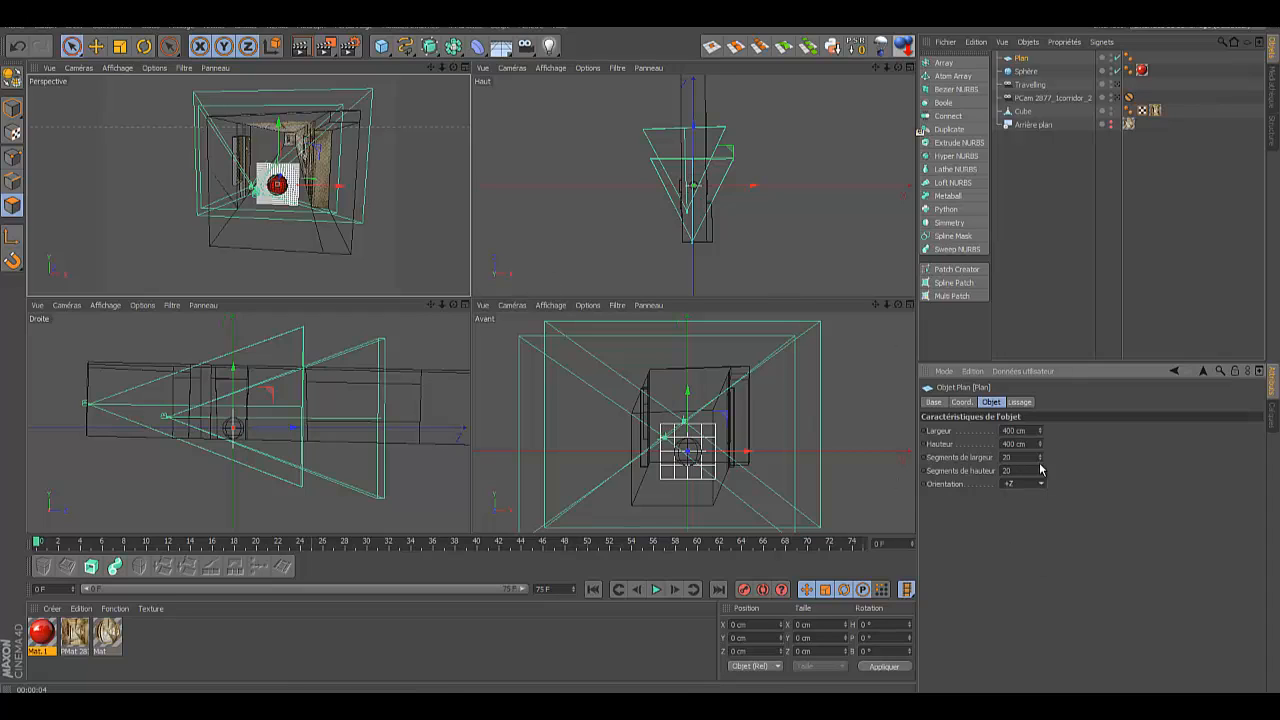
pyautogui.moveTo(1041, 458); pyautogui.dragTo(1038, 480)
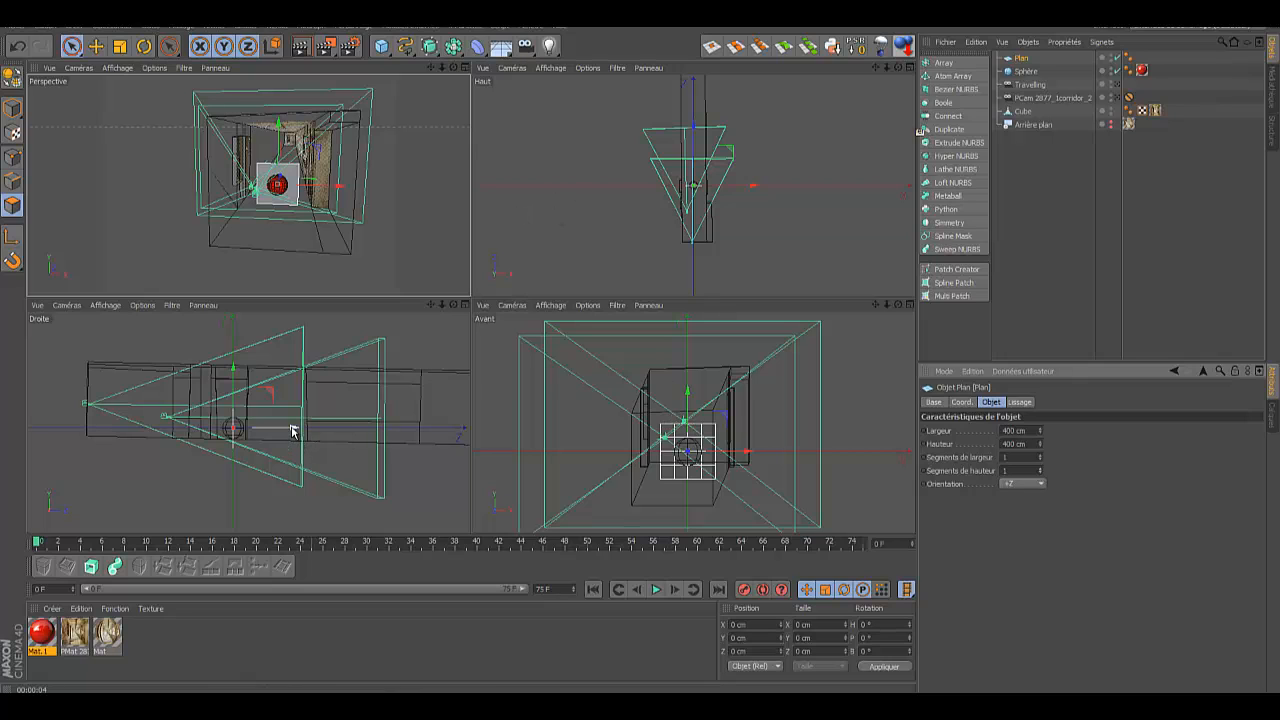
# Step: Move the plane to the corridor's open near end and scale it uniformly to about 714 cm to cover the opening
pyautogui.moveTo(292, 430); pyautogui.dragTo(147, 427)
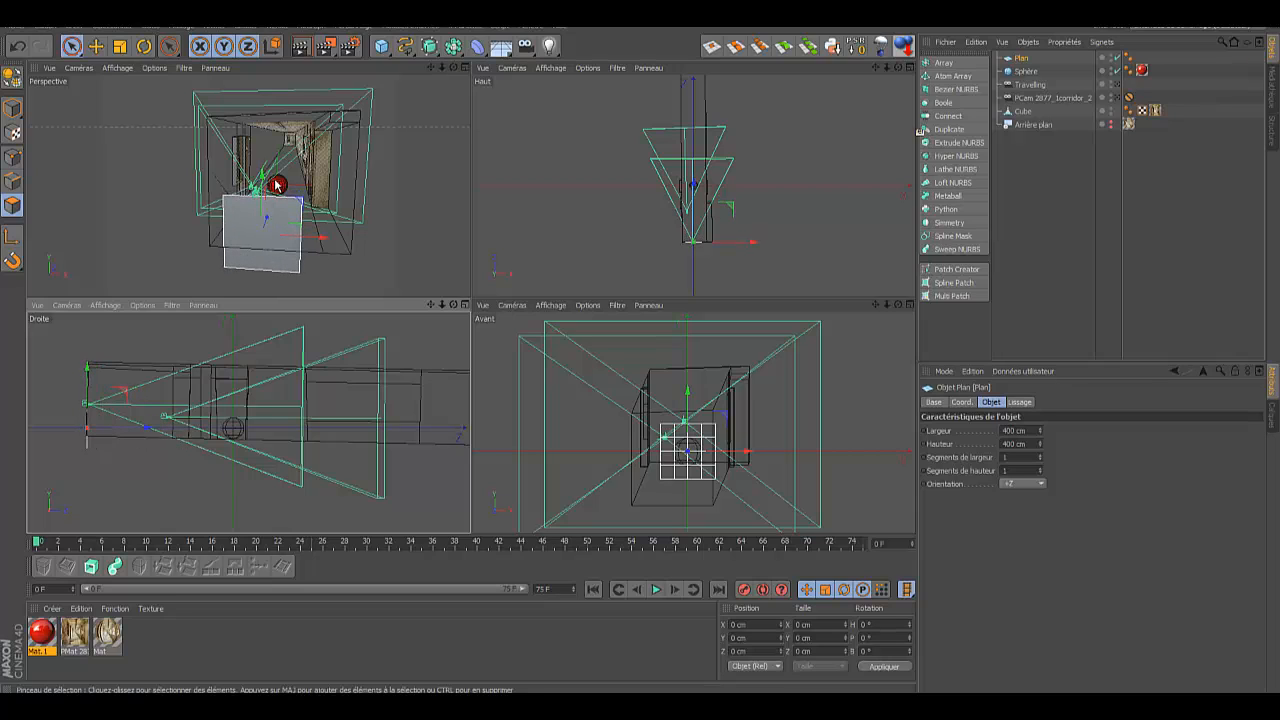
pyautogui.moveTo(265, 175); pyautogui.dragTo(262, 116)
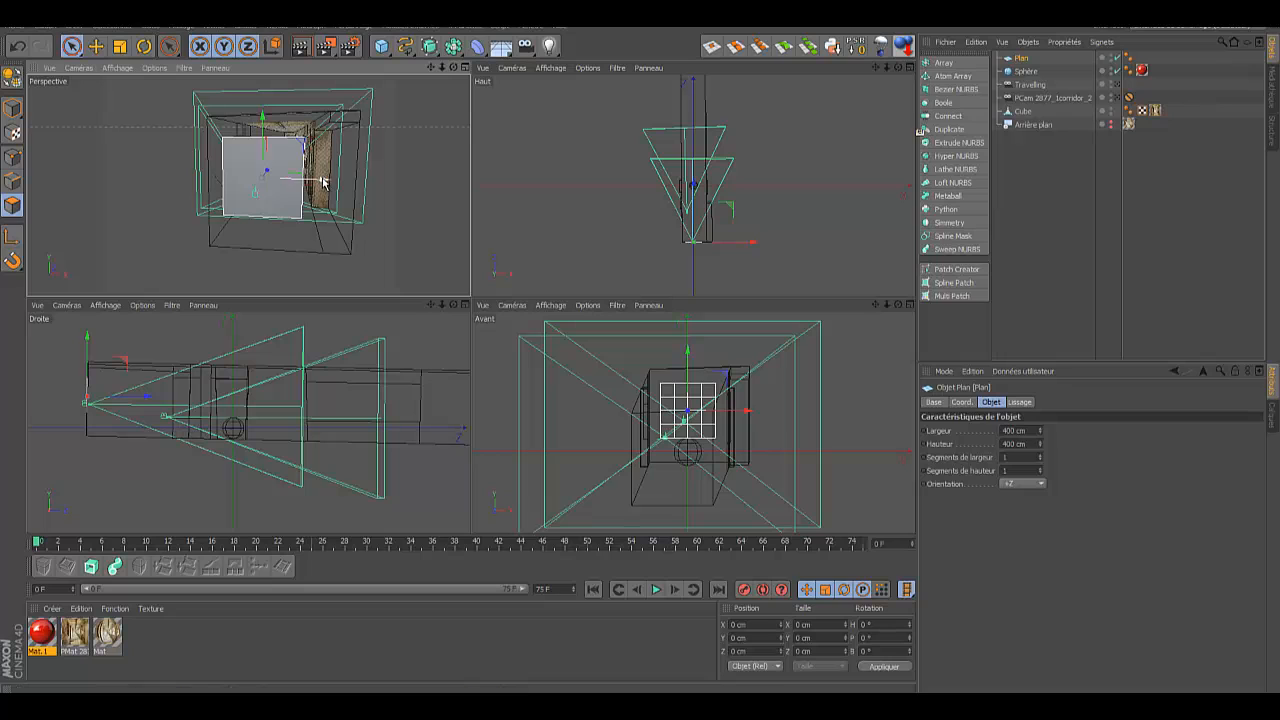
pyautogui.moveTo(323, 182); pyautogui.dragTo(641, 355)
pyautogui.click(121, 48)
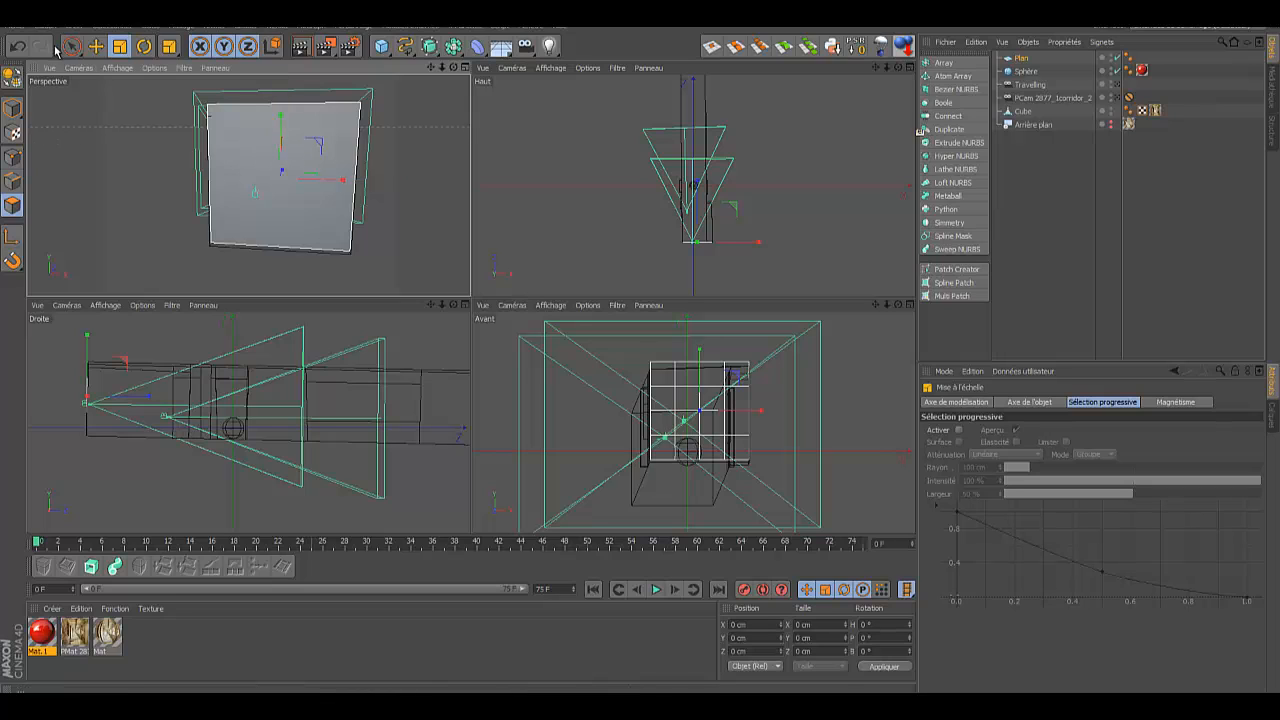
pyautogui.click(96, 46)
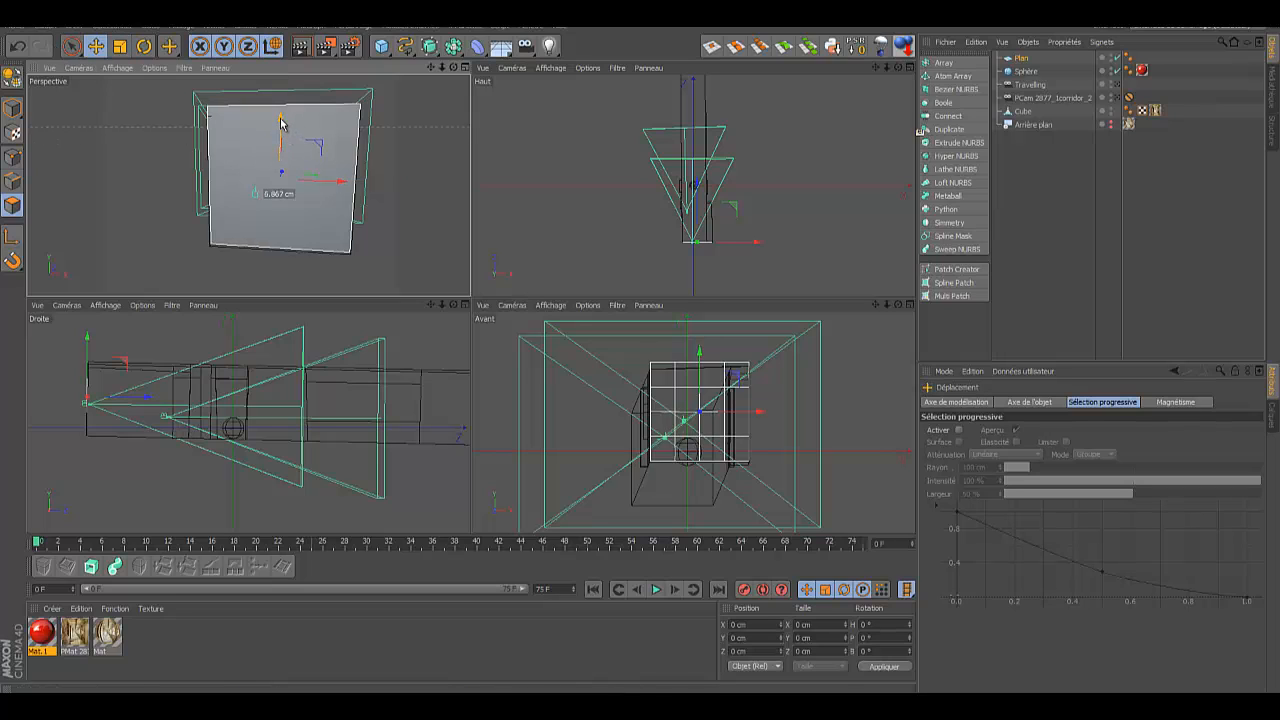
pyautogui.moveTo(281, 121); pyautogui.dragTo(281, 123)
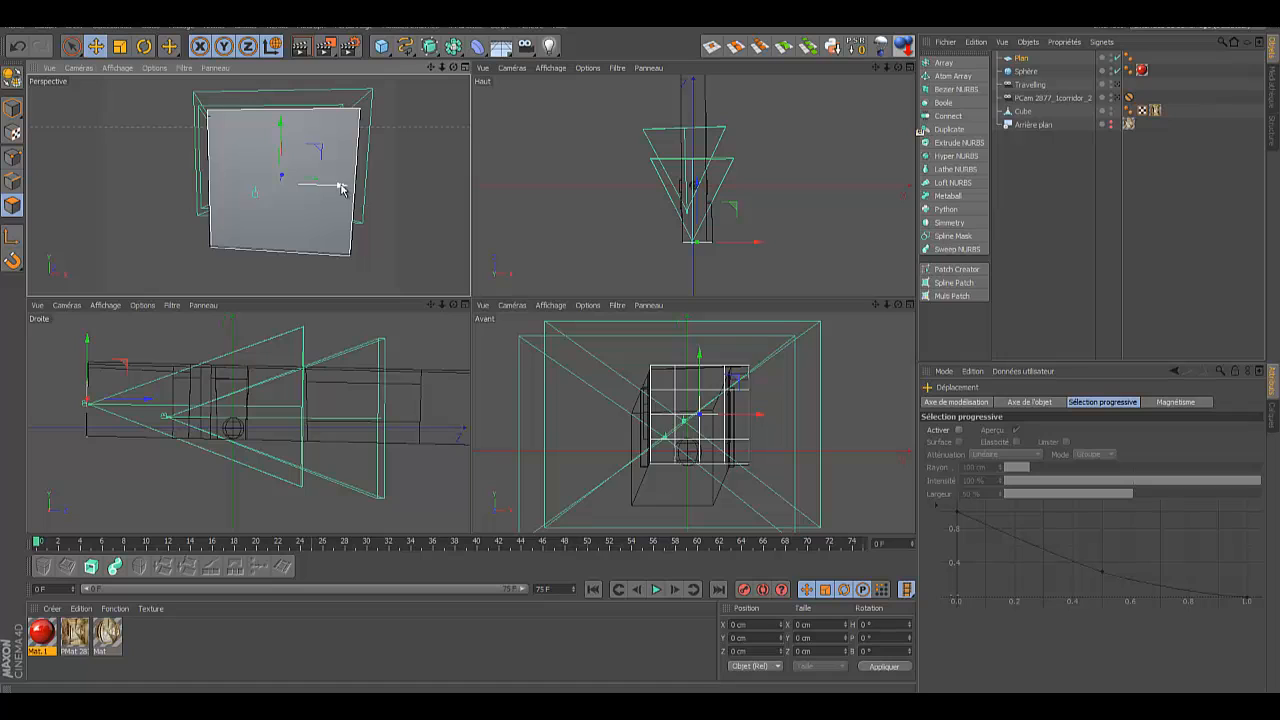
pyautogui.moveTo(340, 187); pyautogui.dragTo(343, 189)
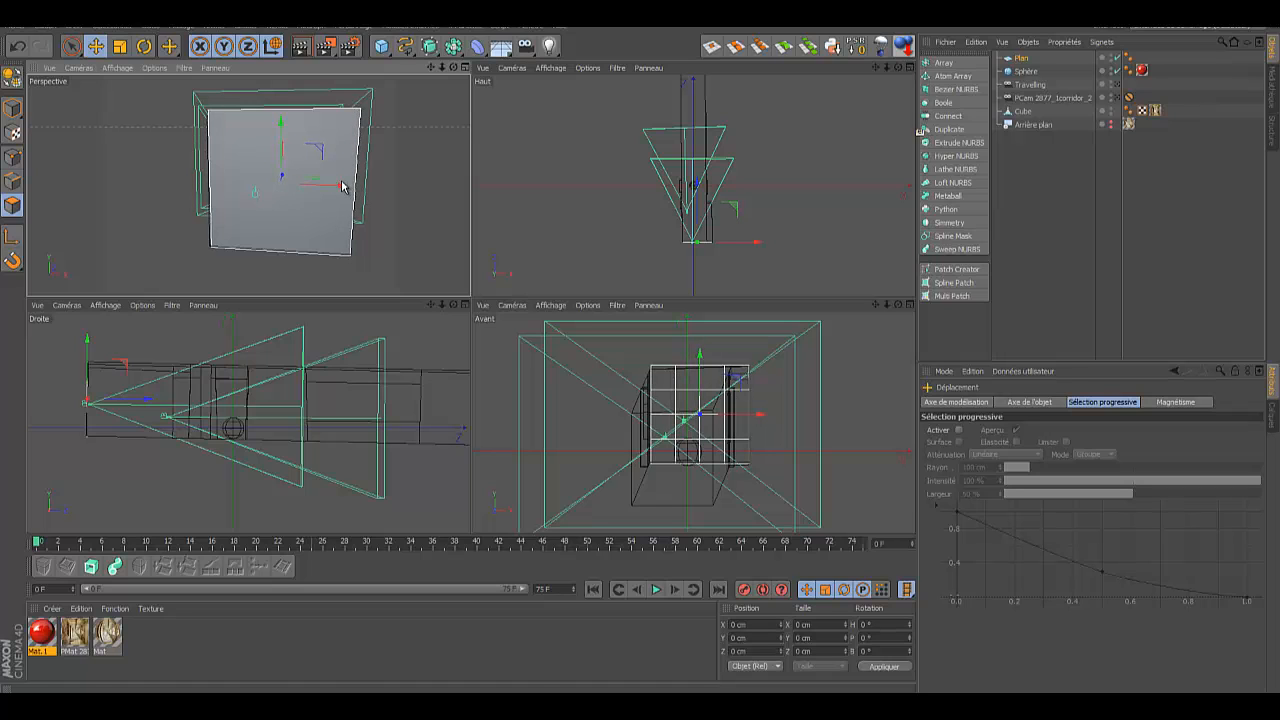
# Step: Resize the plane to about 830 cm wide by 706 cm high and lower it to about 247 cm on Y
pyautogui.click(22, 80)
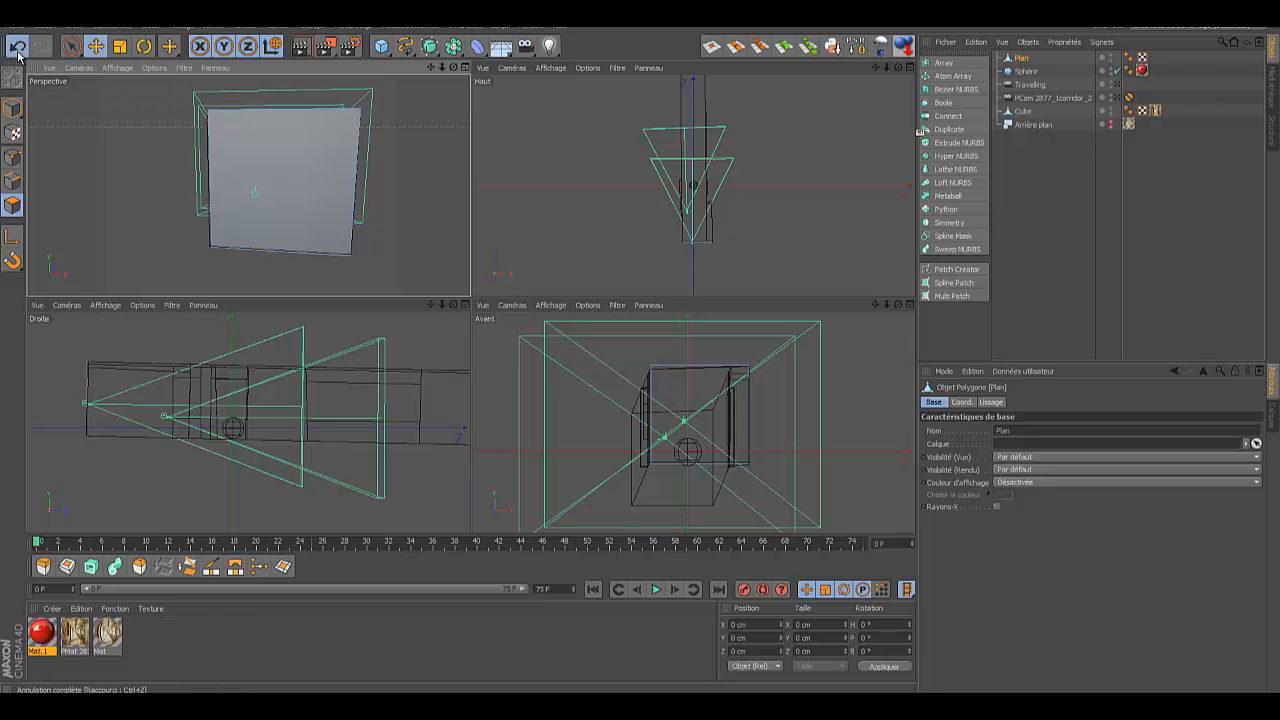
pyautogui.click(17, 46)
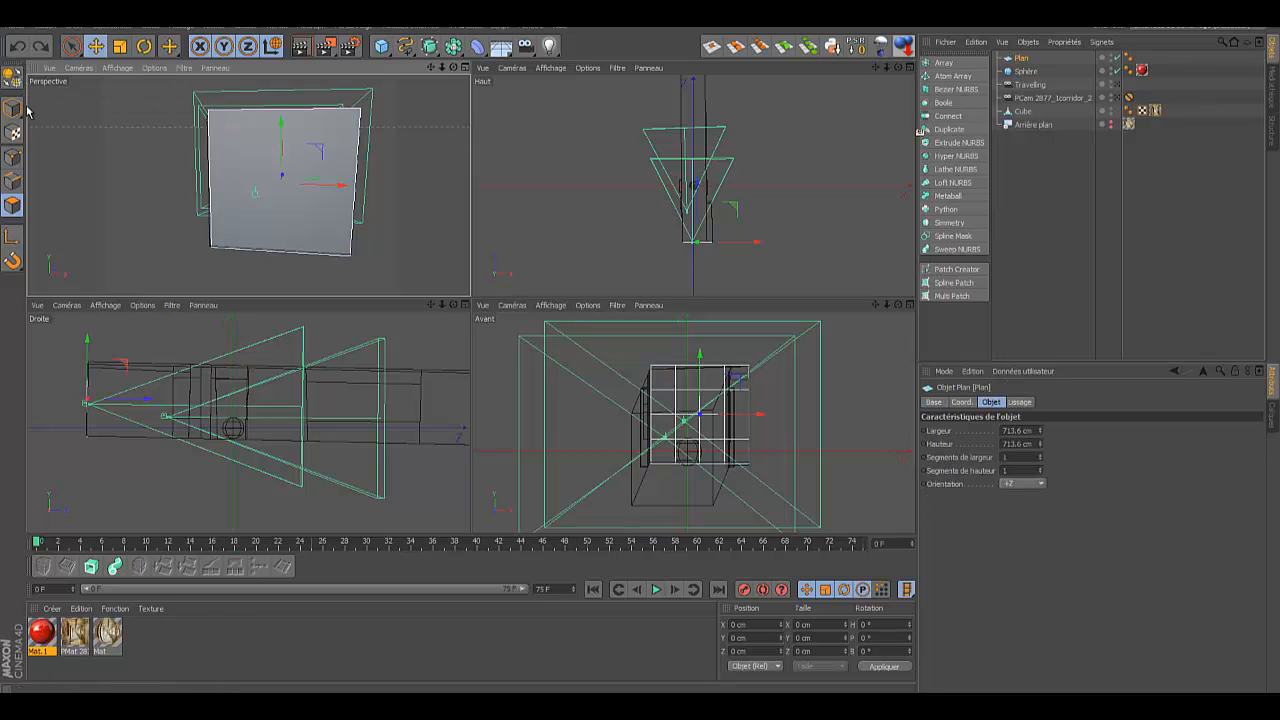
pyautogui.click(120, 46)
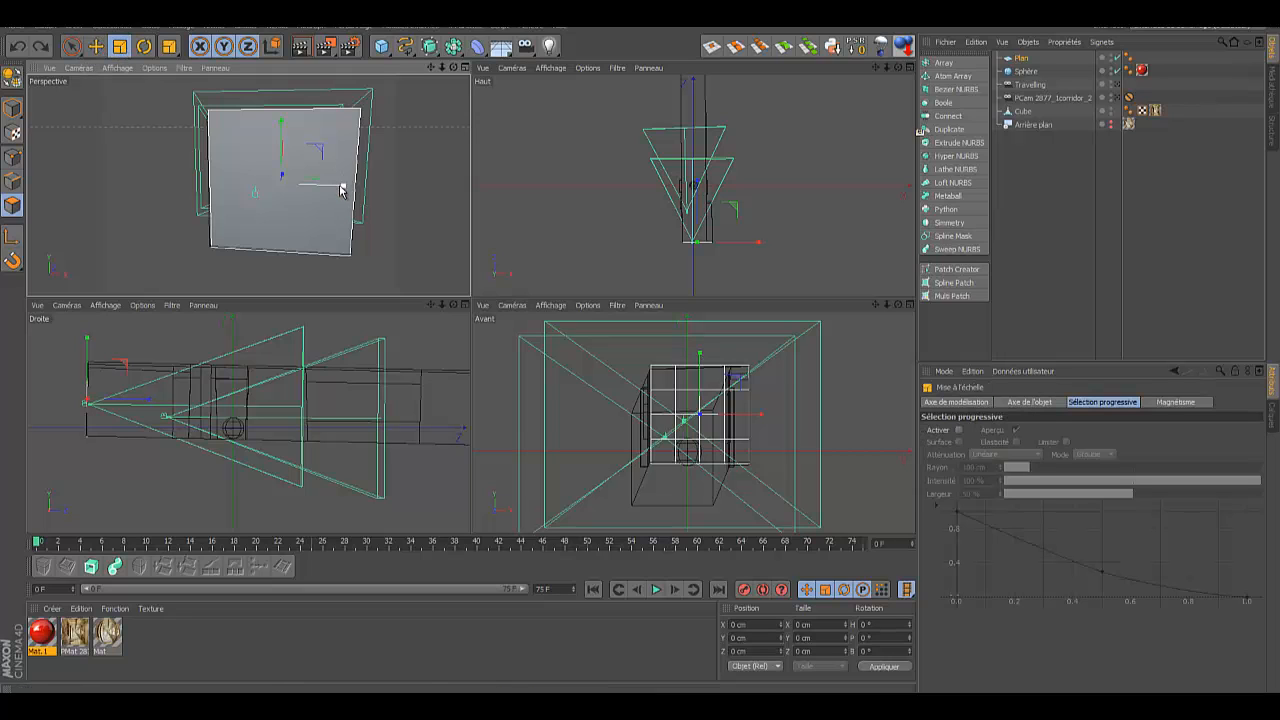
pyautogui.moveTo(344, 186); pyautogui.dragTo(341, 191)
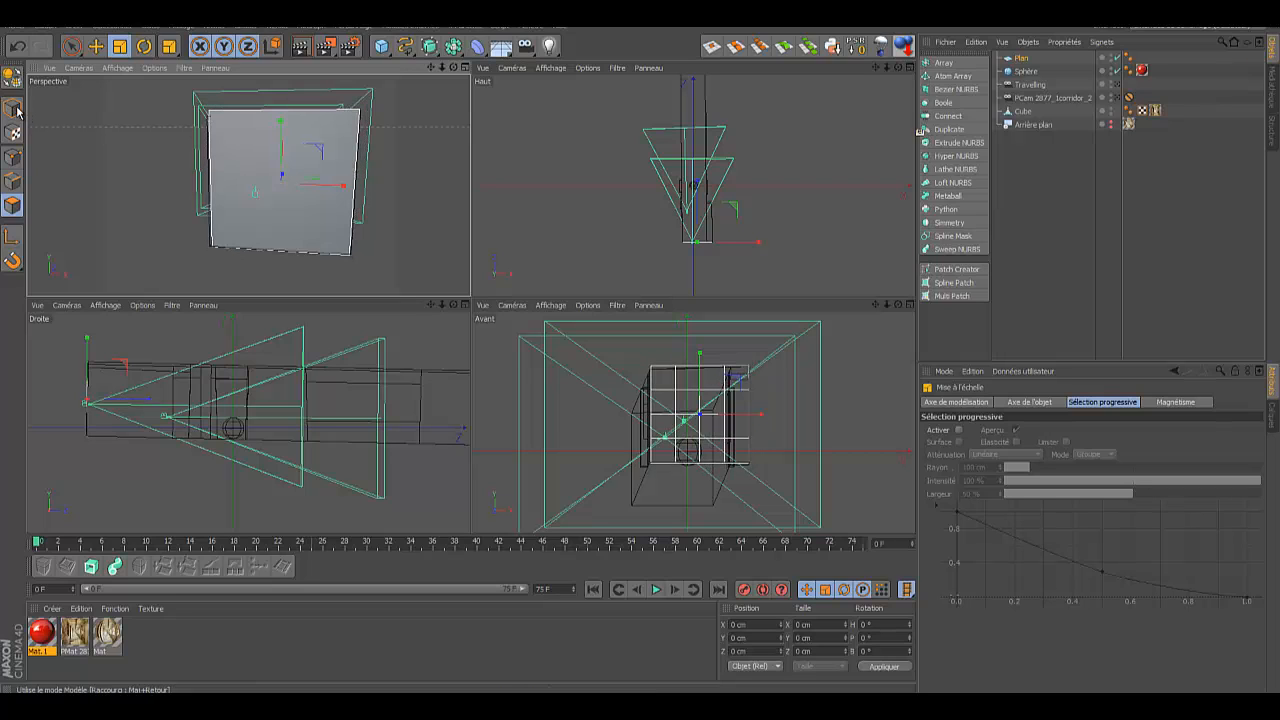
pyautogui.moveTo(13, 108); pyautogui.dragTo(75, 124)
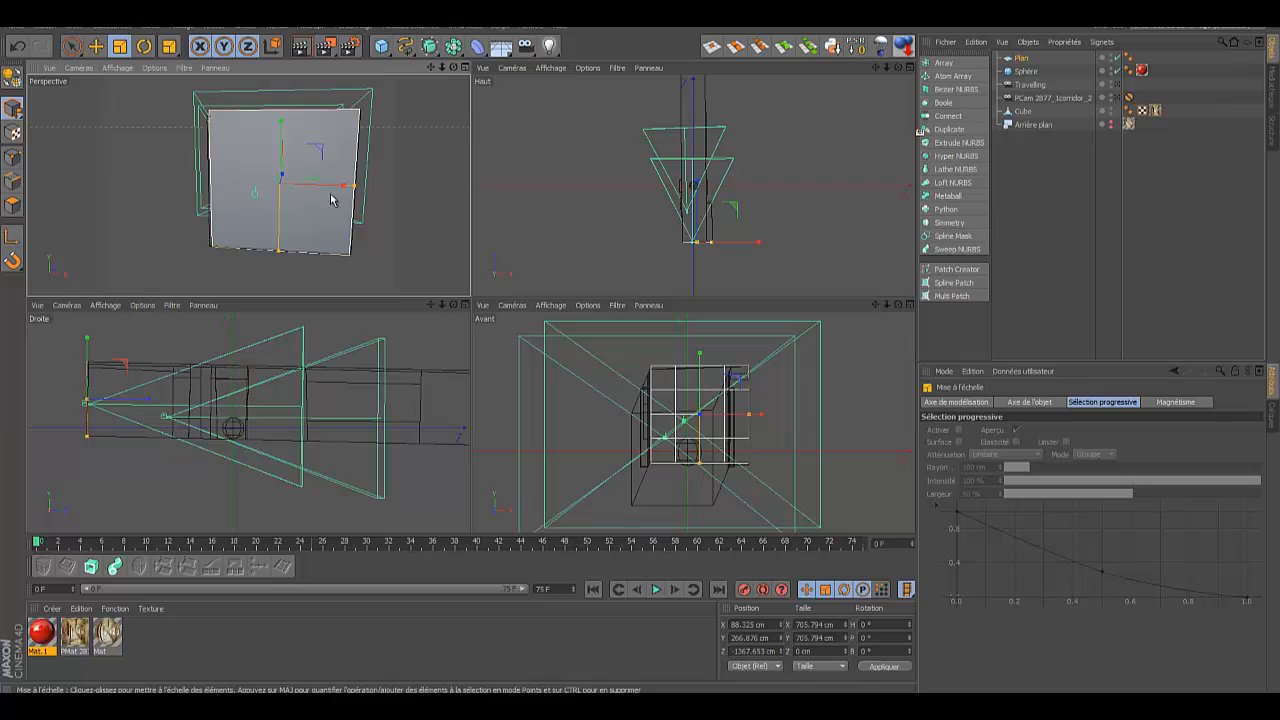
pyautogui.moveTo(343, 189); pyautogui.dragTo(356, 186)
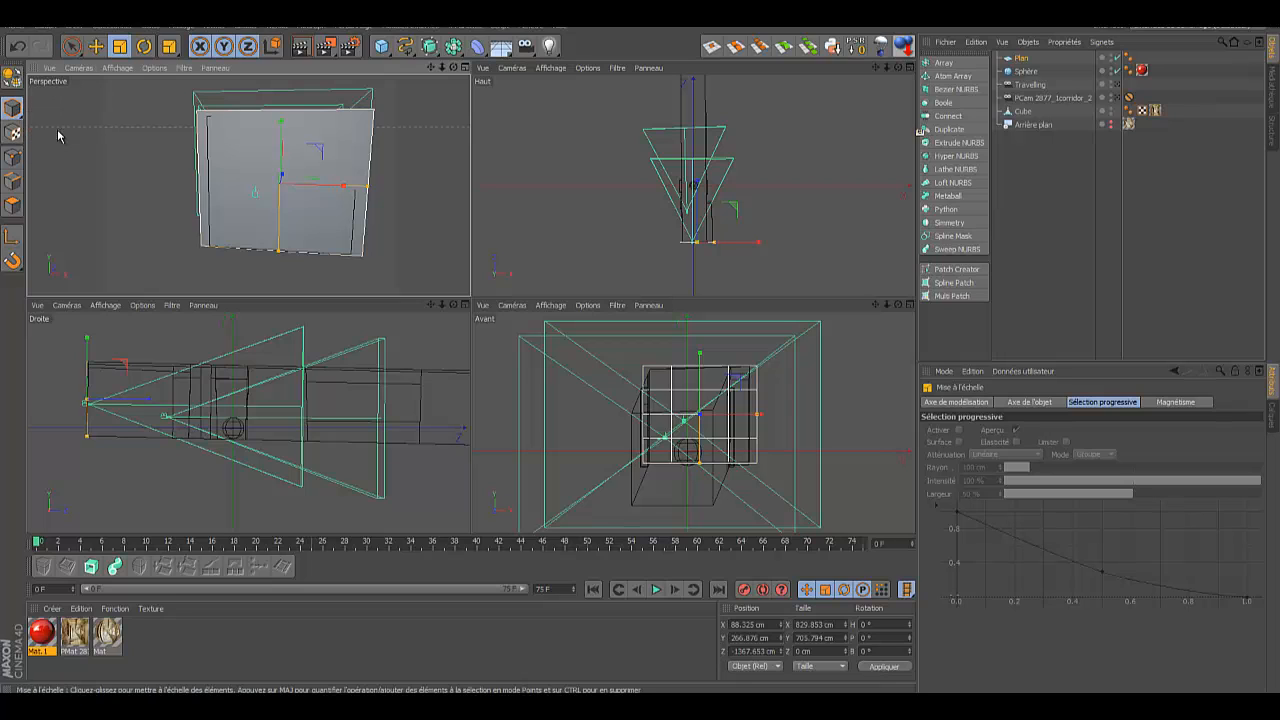
pyautogui.click(96, 47)
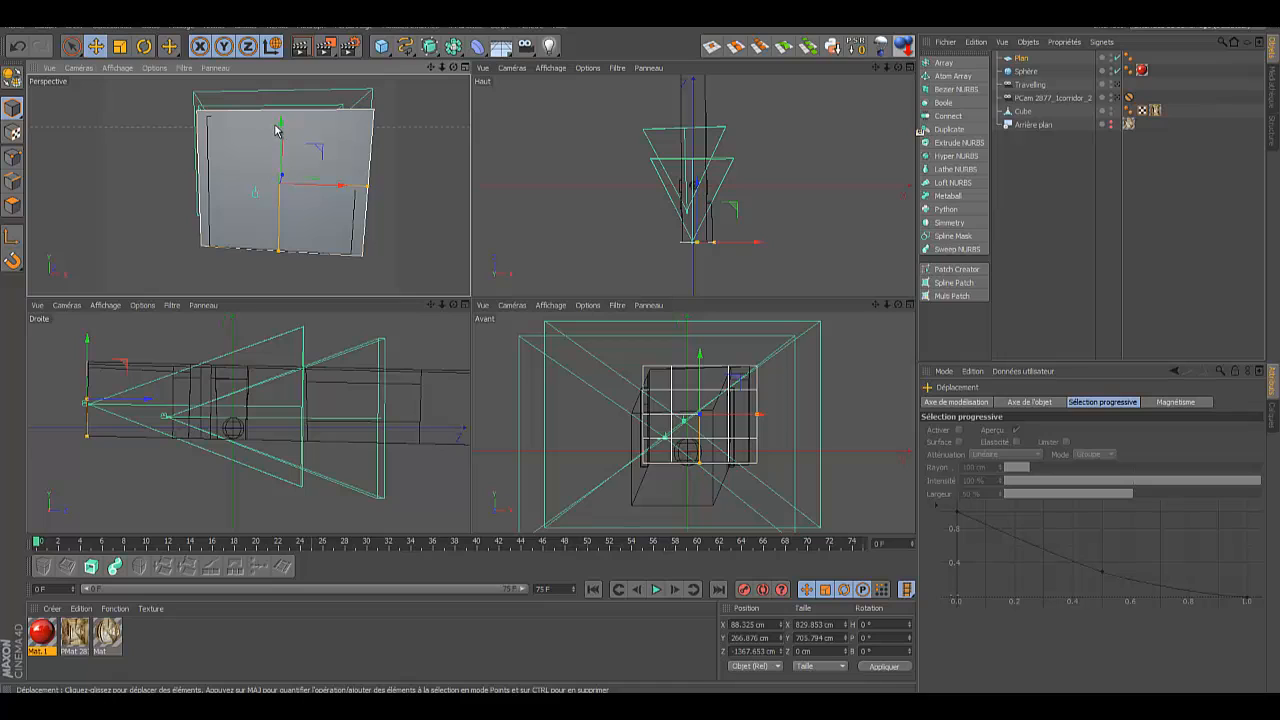
pyautogui.moveTo(282, 123); pyautogui.dragTo(282, 131)
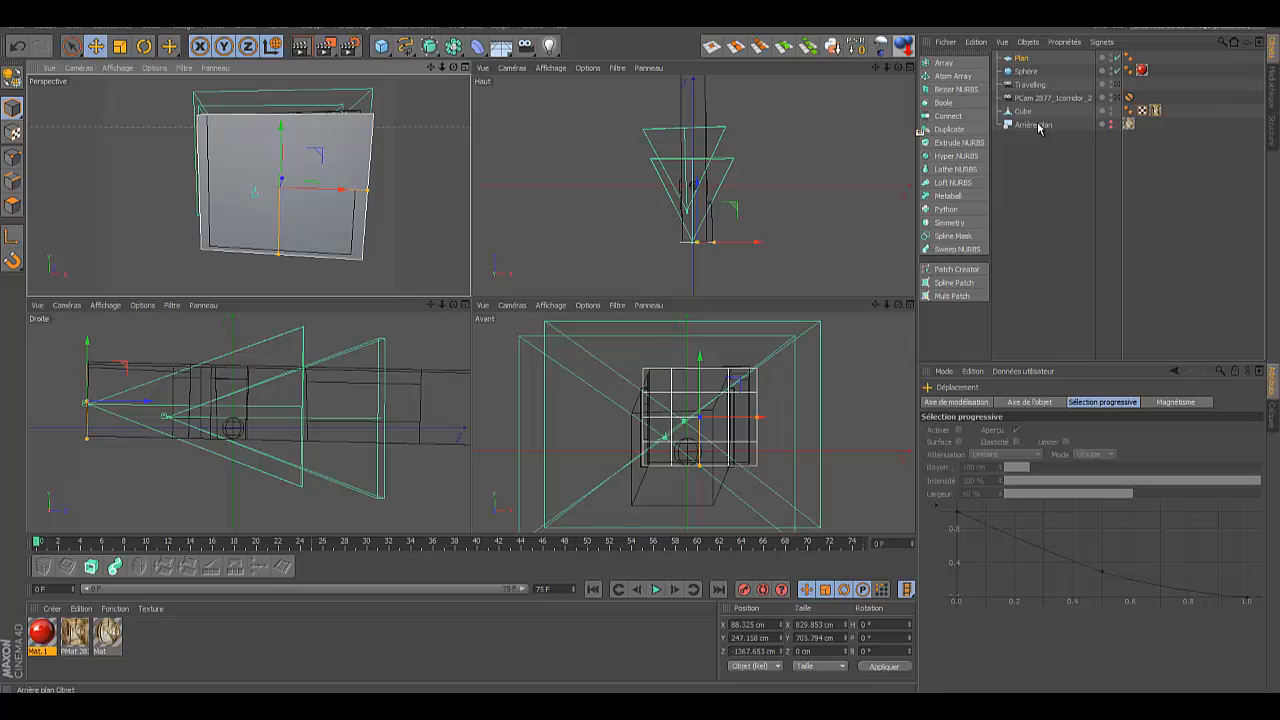
# Step: Create a new material, assign it to the plane, and leave only its luminescence channel enabled
pyautogui.doubleClick(173, 646)
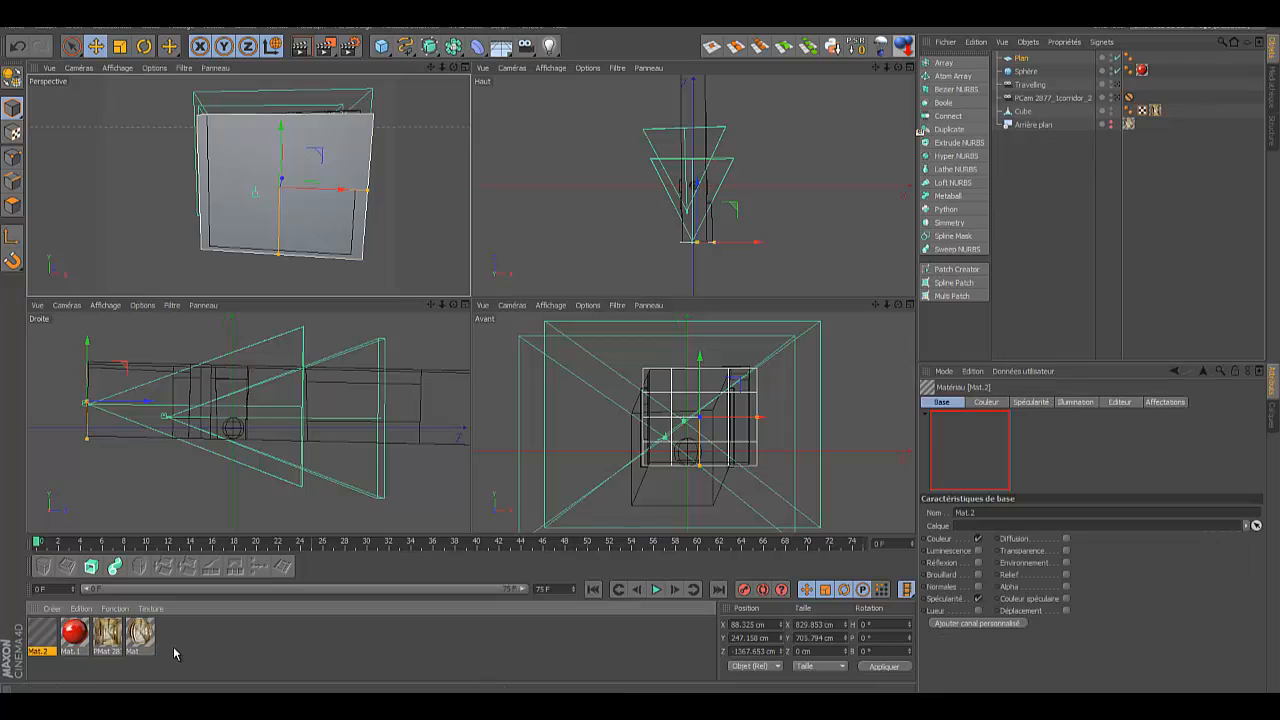
pyautogui.moveTo(44, 634); pyautogui.dragTo(1020, 60)
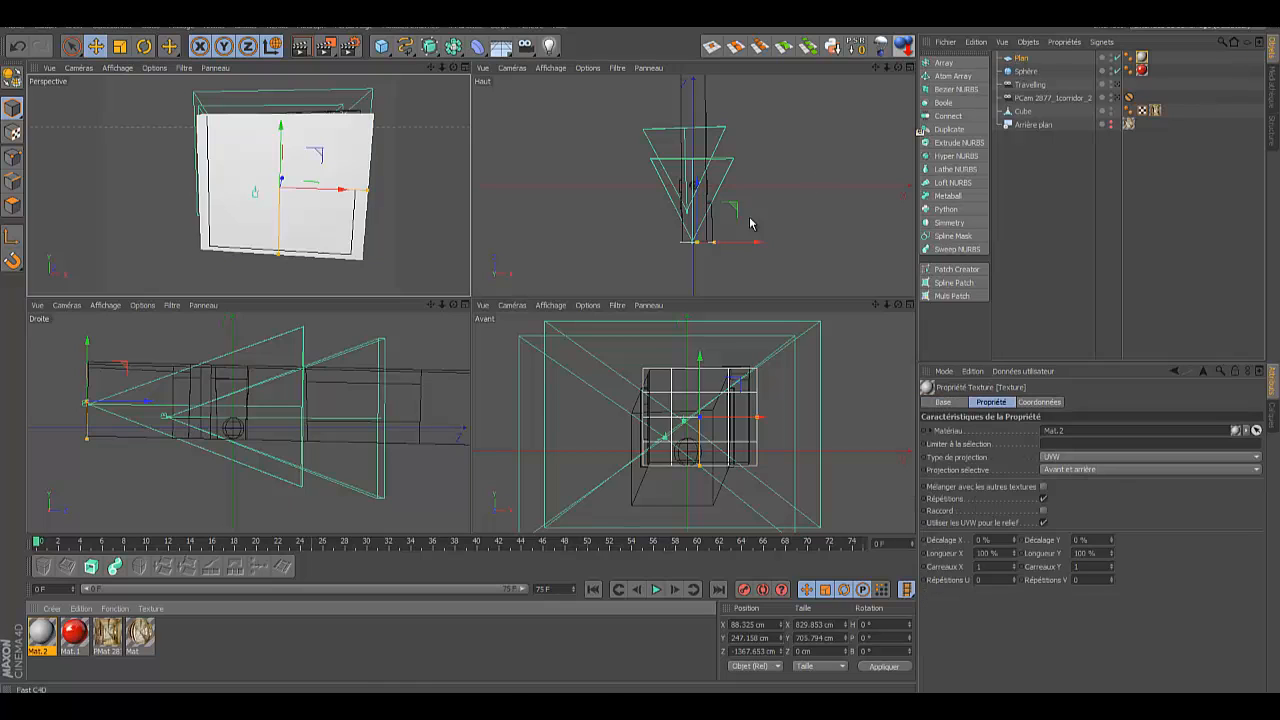
pyautogui.doubleClick(40, 636)
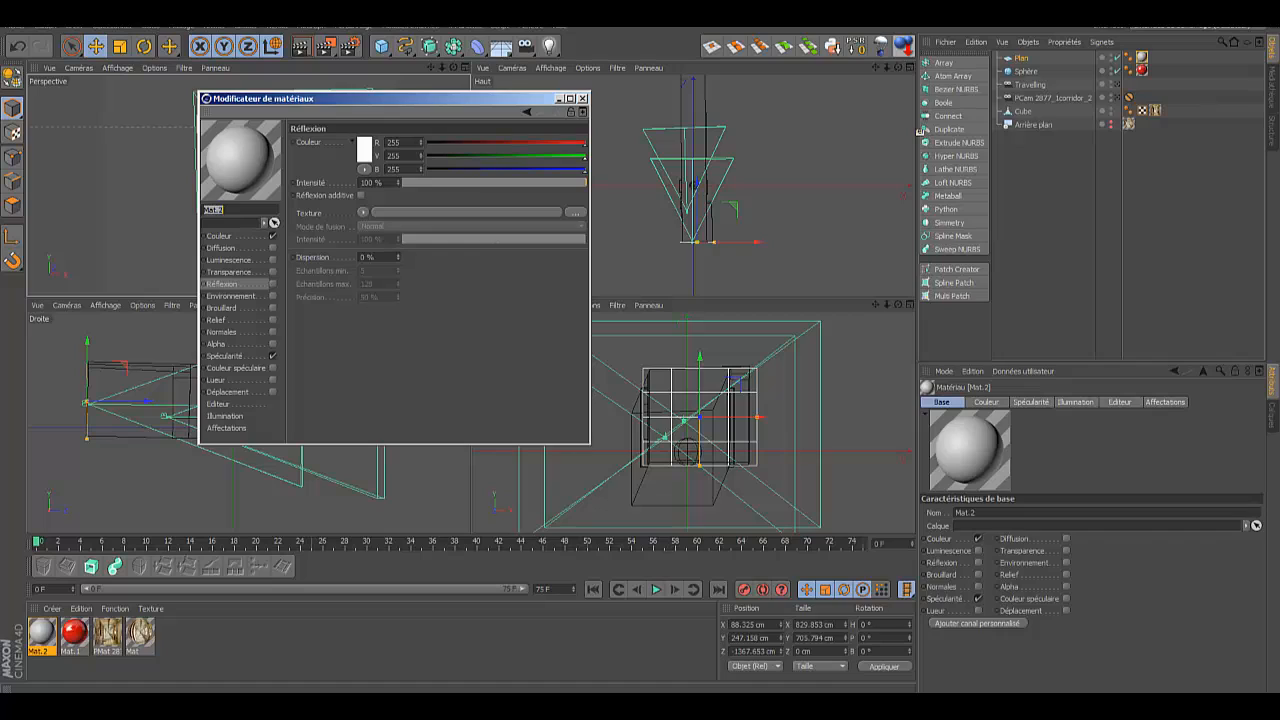
pyautogui.click(226, 704)
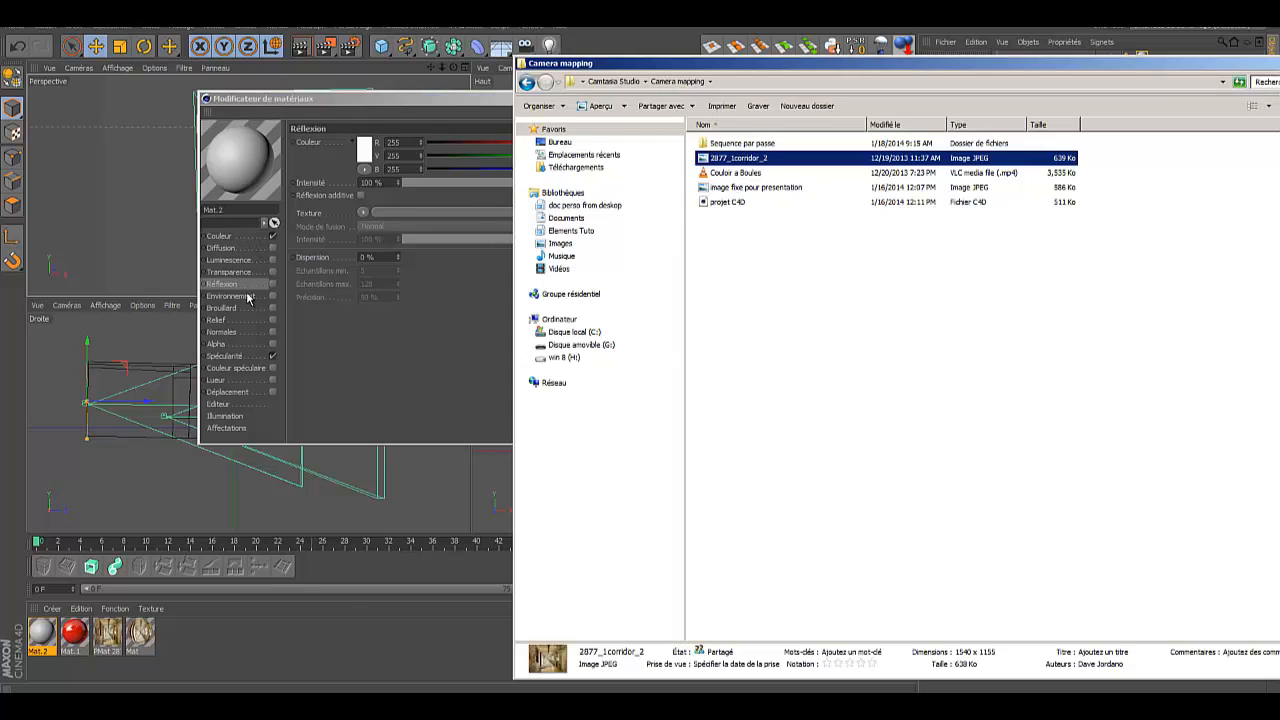
pyautogui.click(272, 260)
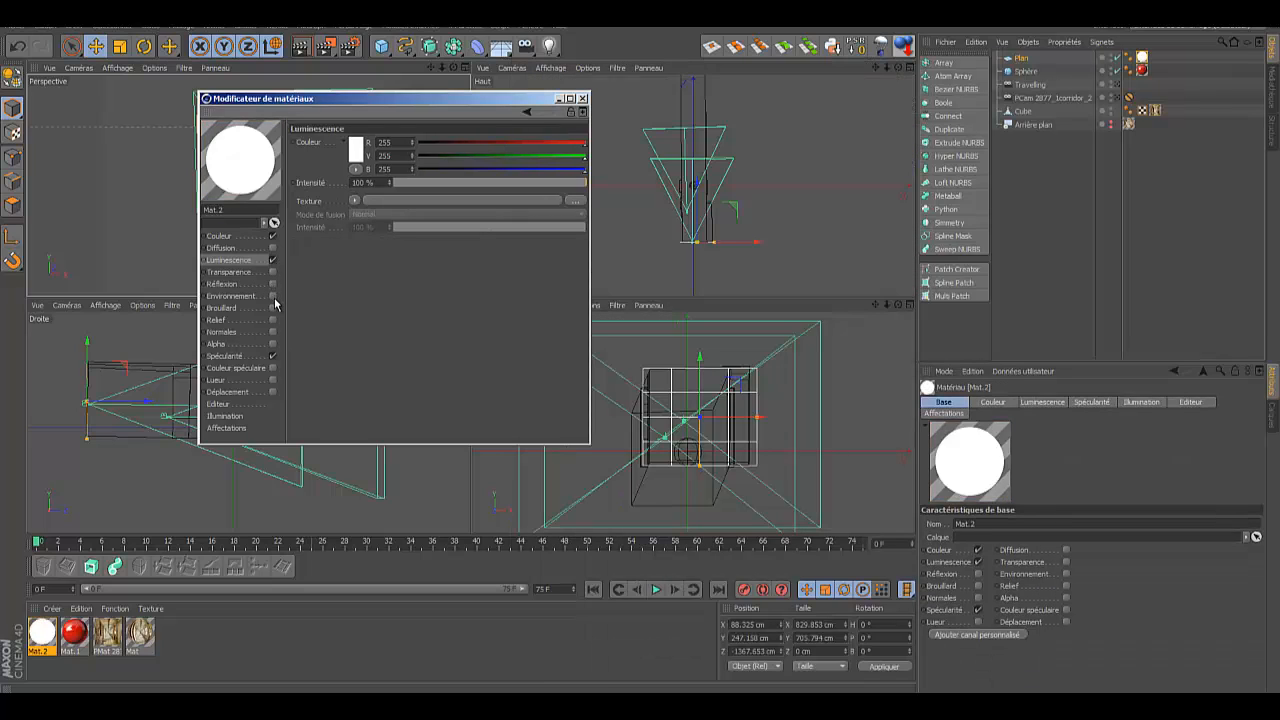
pyautogui.click(272, 356)
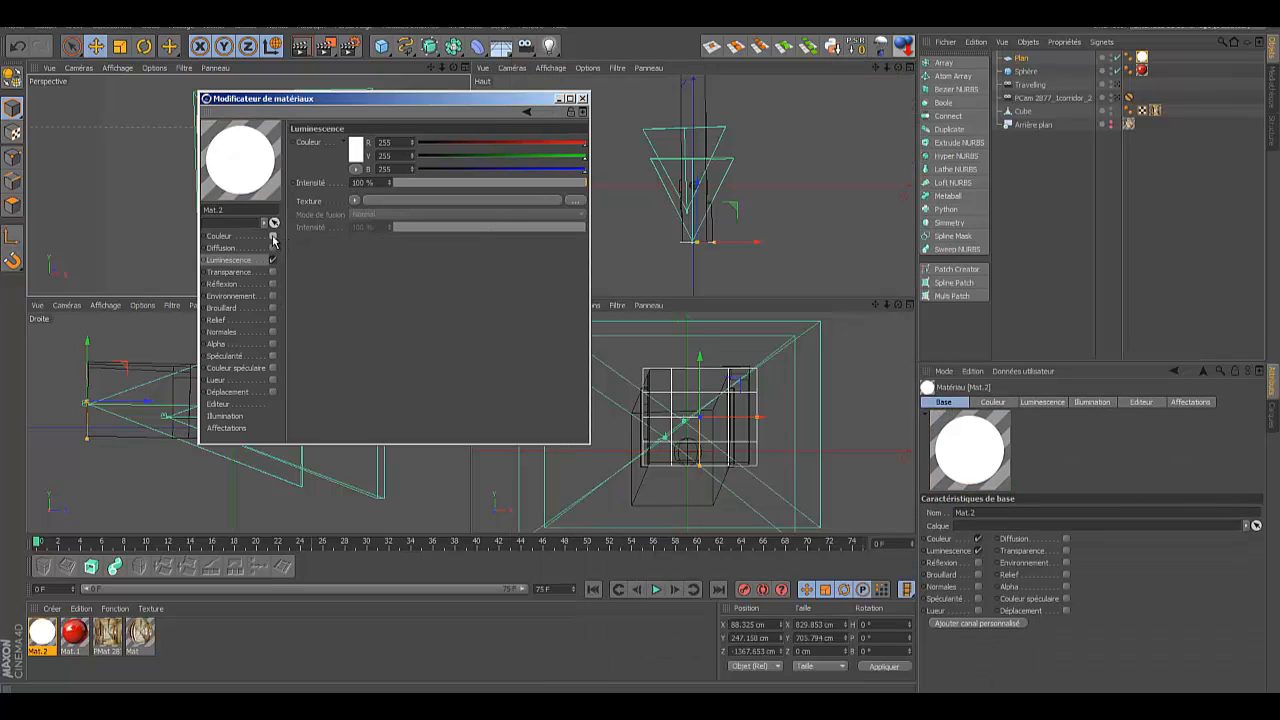
pyautogui.click(272, 236)
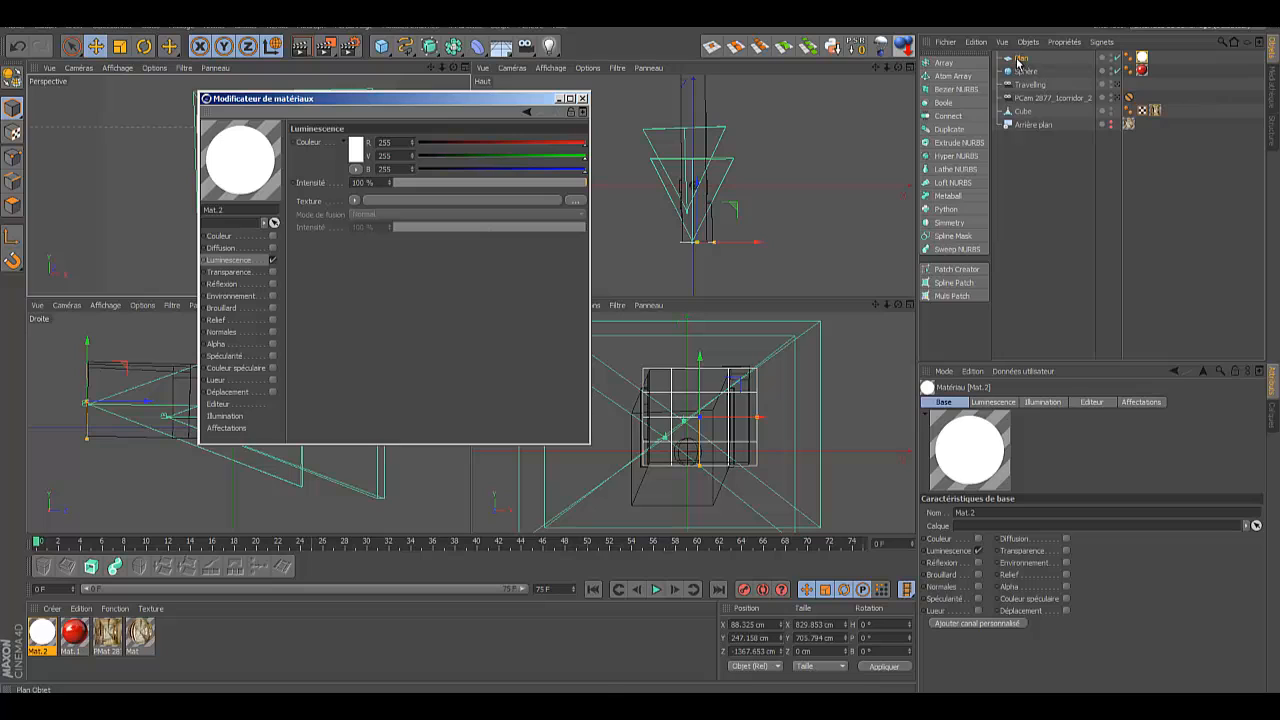
# Step: Load the 2877_1corridor_2 image as the luminescence texture of the plane's material without copying it to the project location
pyautogui.hotkey('alt', 'Tab')
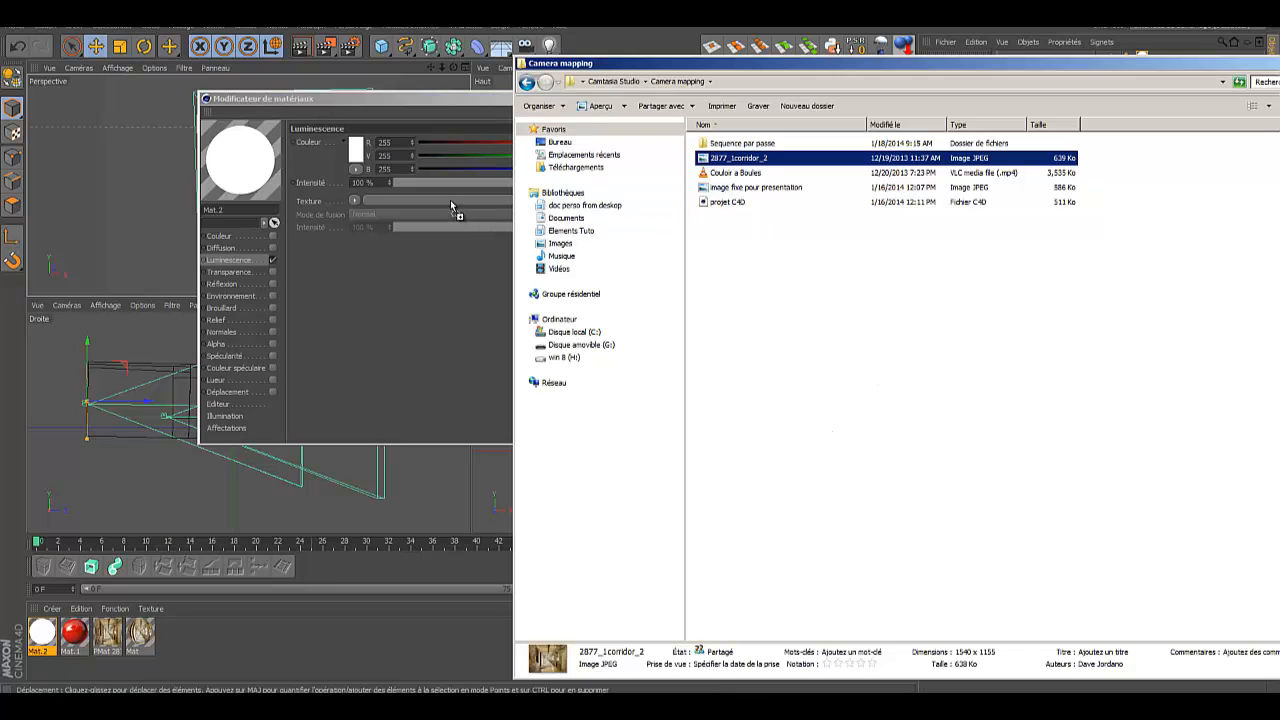
pyautogui.moveTo(450, 205); pyautogui.dragTo(450, 205)
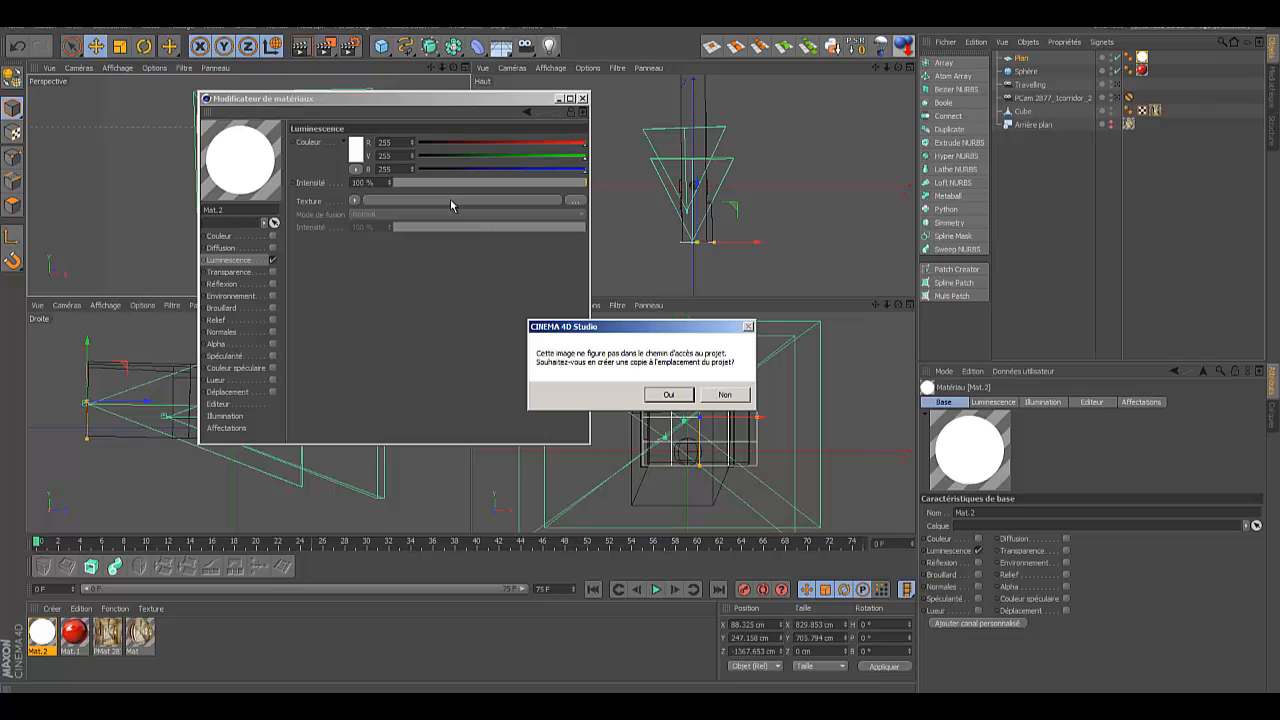
pyautogui.click(721, 397)
pyautogui.click(581, 99)
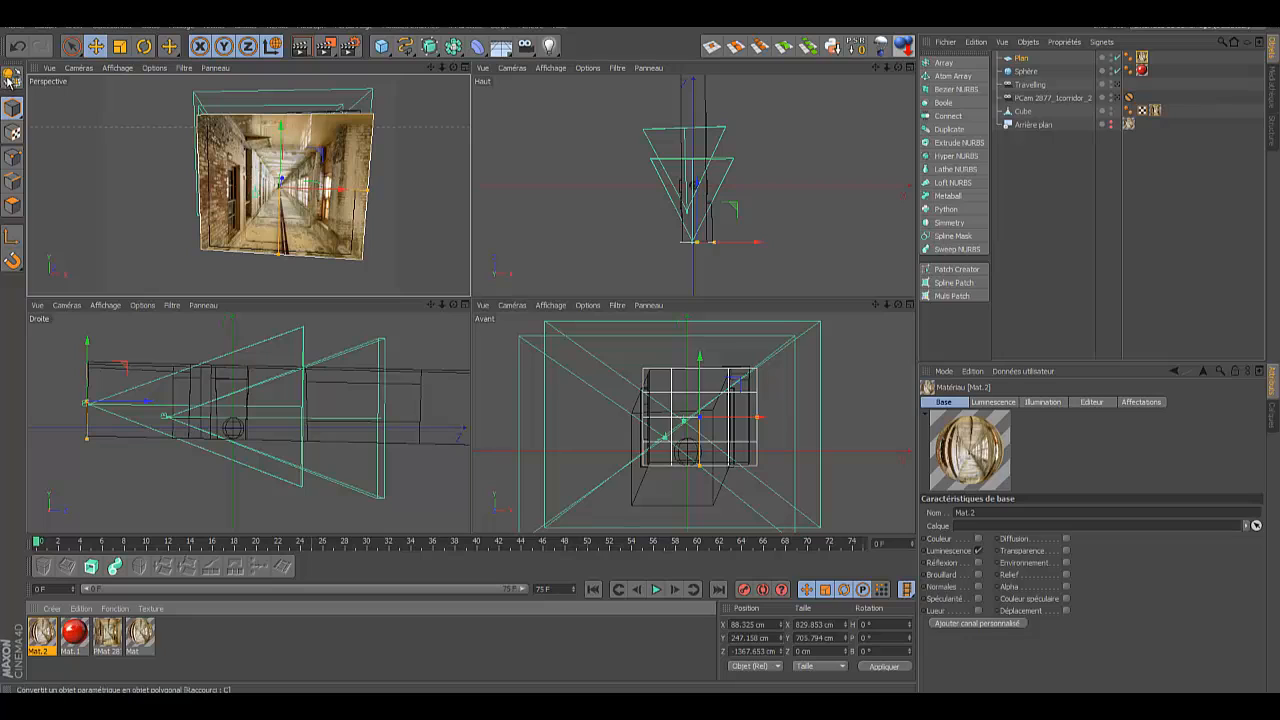
# Step: Convert the plane to an editable polygon object, select its face and raise it about 12 cm on Y
pyautogui.click(311, 173)
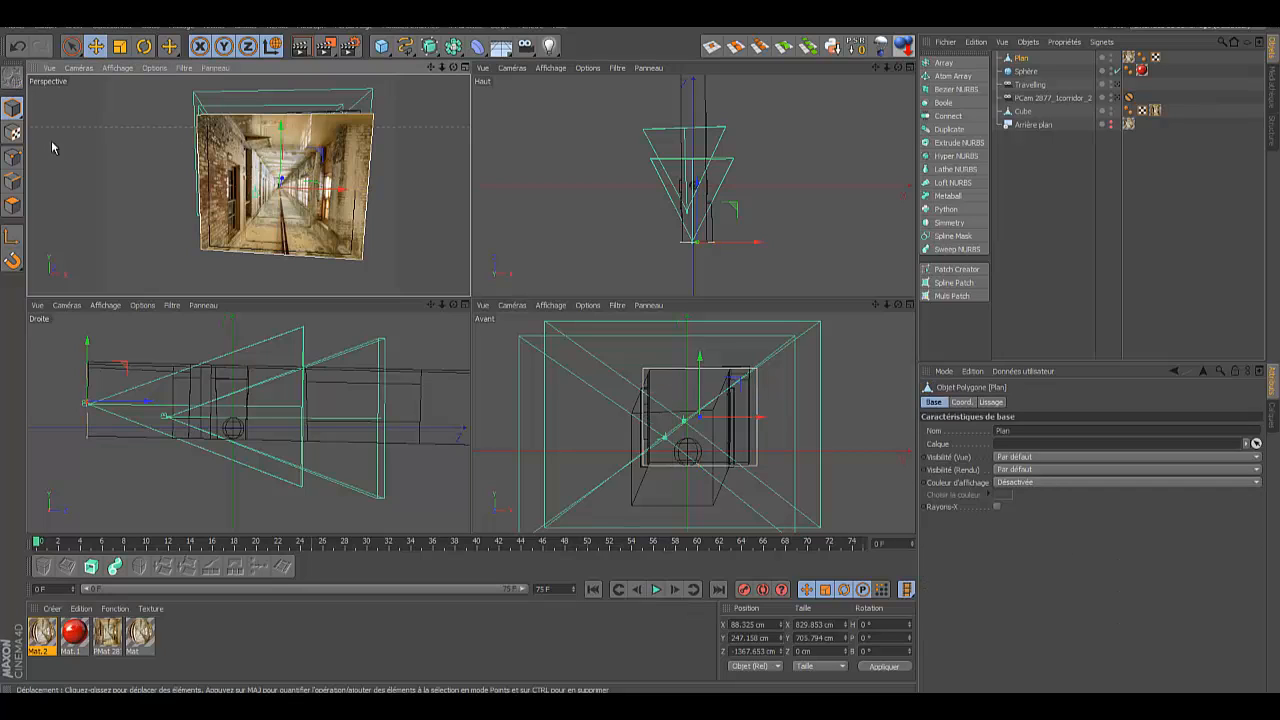
pyautogui.click(13, 205)
pyautogui.click(289, 181)
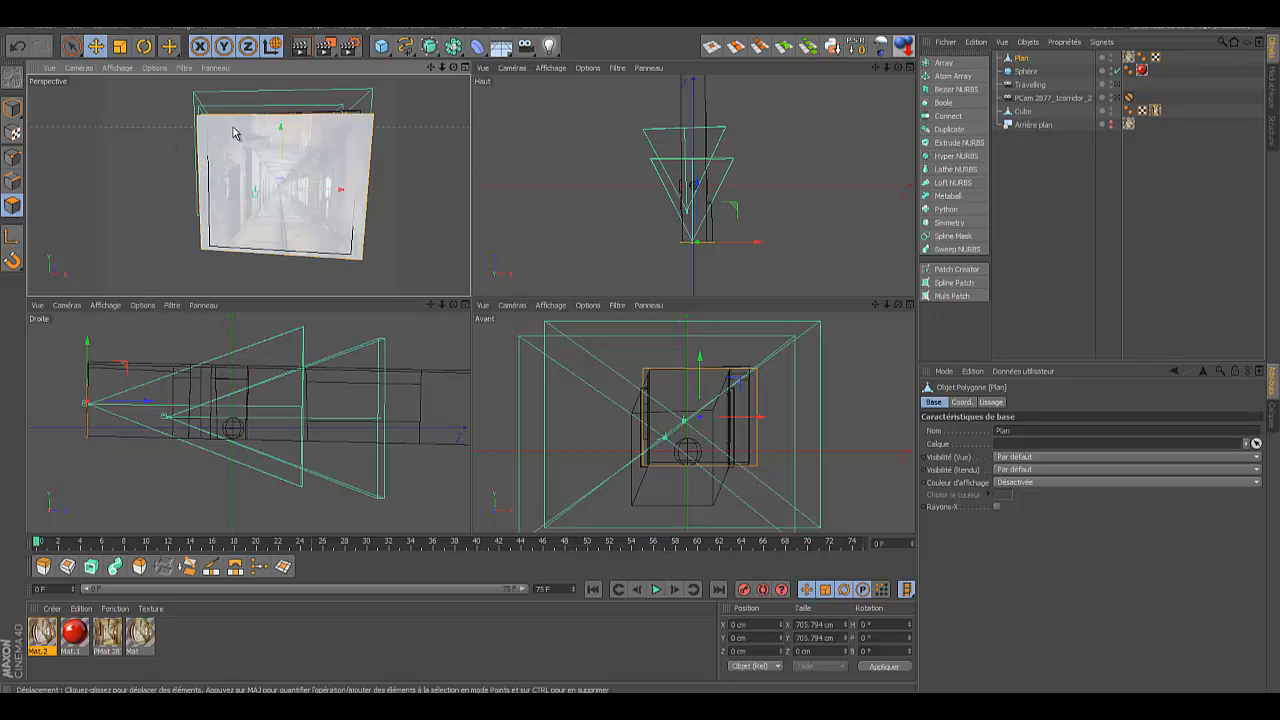
pyautogui.moveTo(282, 128); pyautogui.dragTo(434, 114)
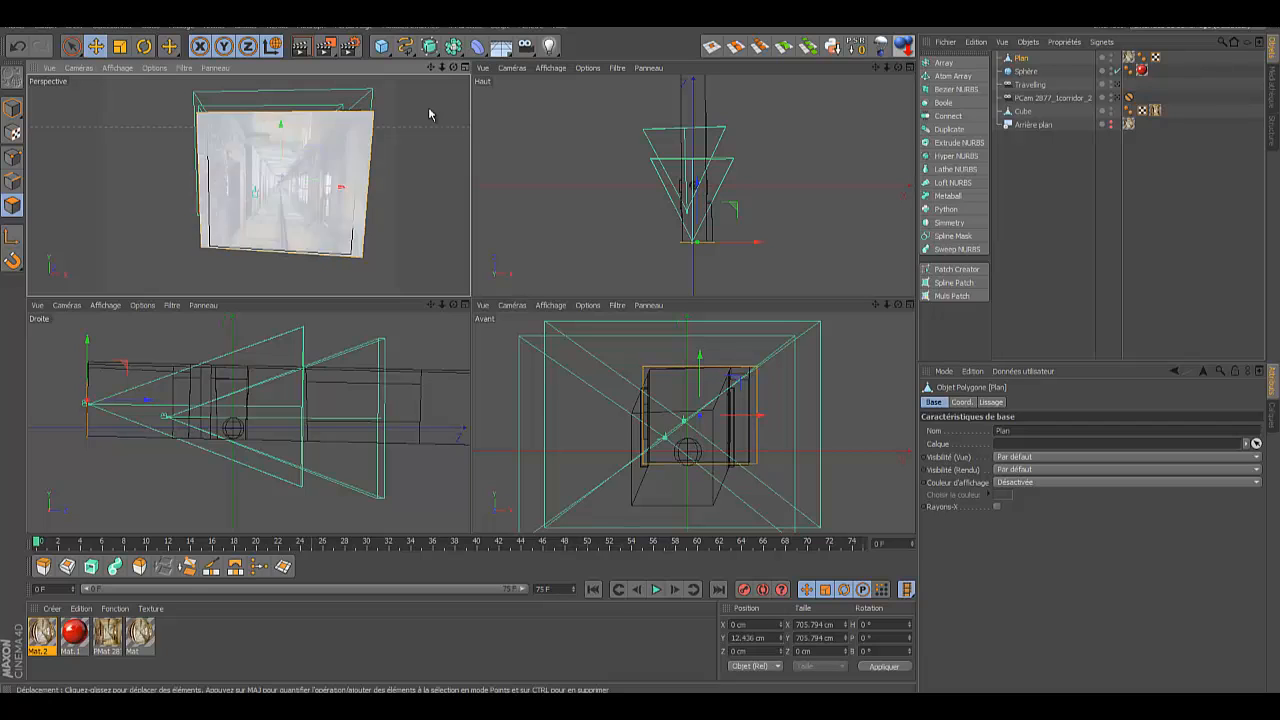
# Step: Look through the Travelling camera in a maximized perspective view and render it to check the sphere's reflections
pyautogui.click(1117, 85)
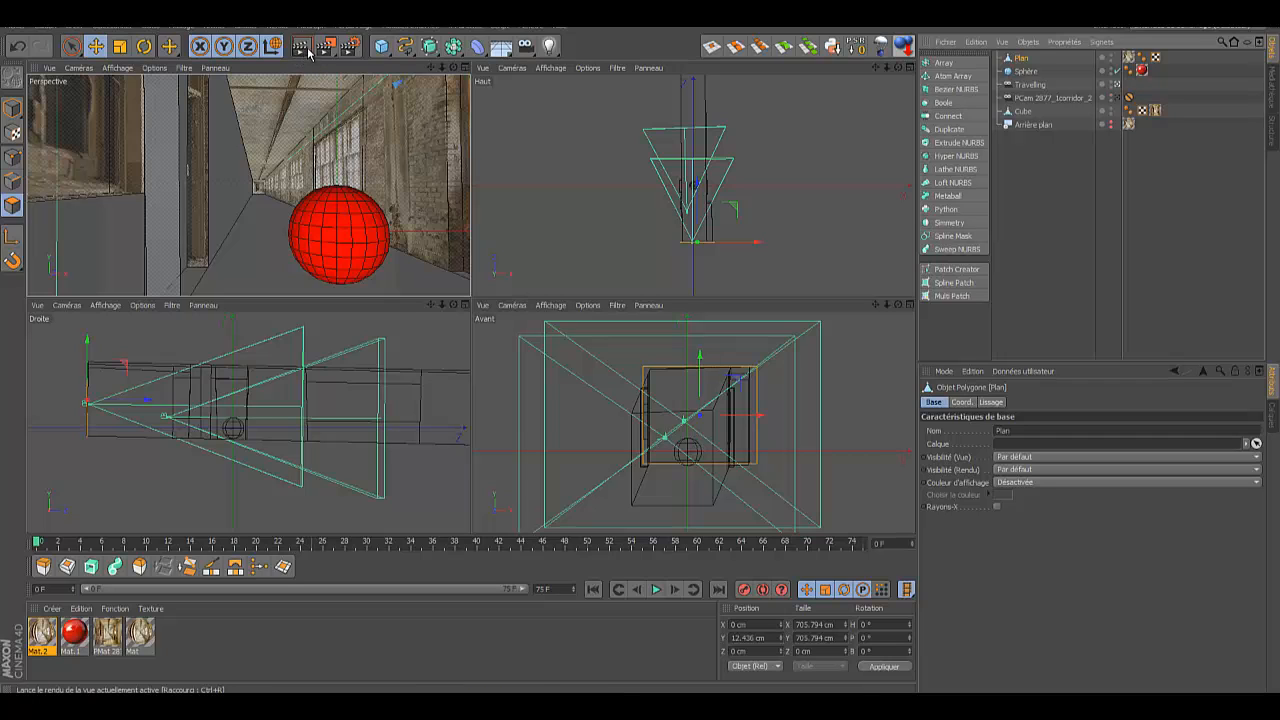
pyautogui.click(466, 67)
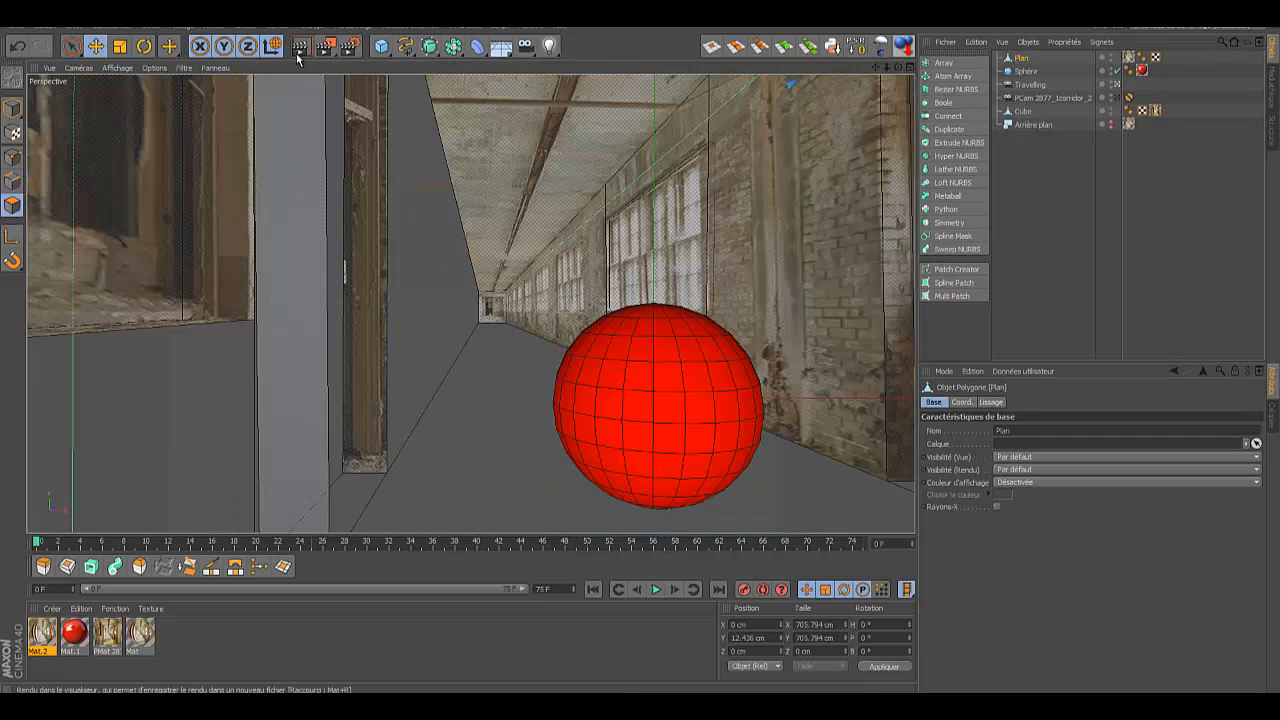
pyautogui.click(306, 49)
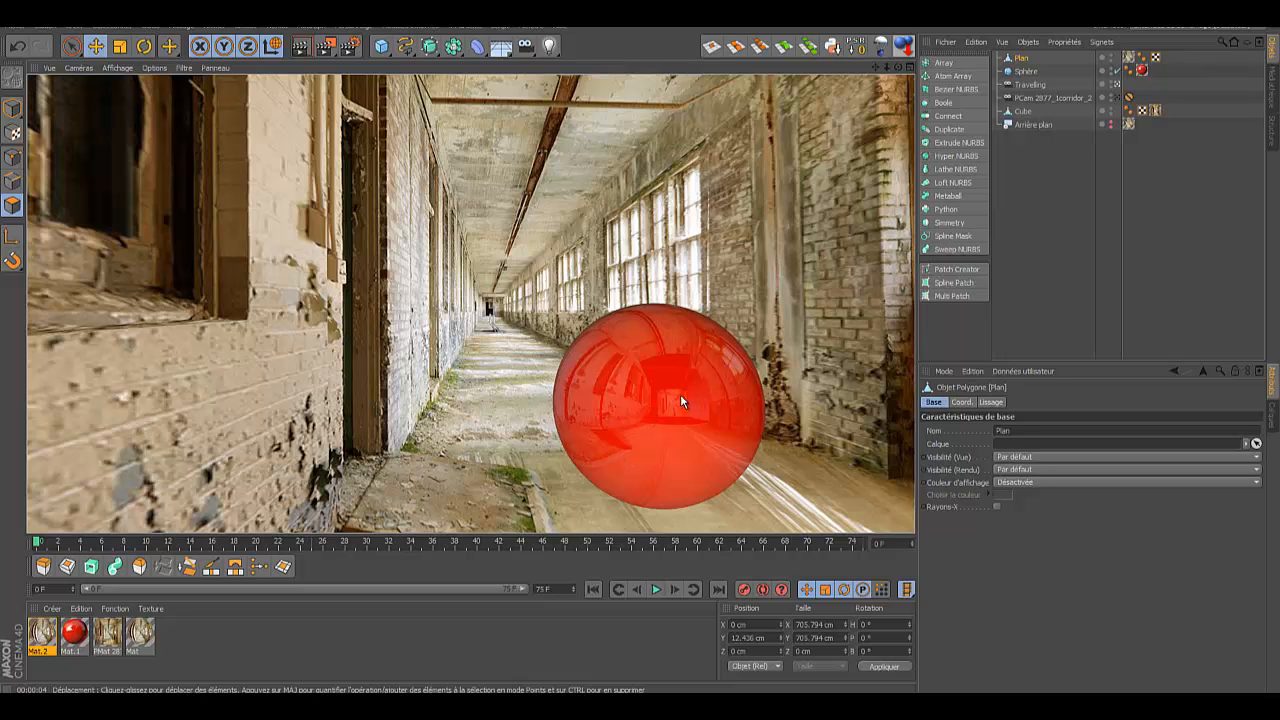
# Step: Add a Fresnel texture to the reflection channel of the red sphere material and reduce the texture's mix intensity below 100%
pyautogui.doubleClick(74, 632)
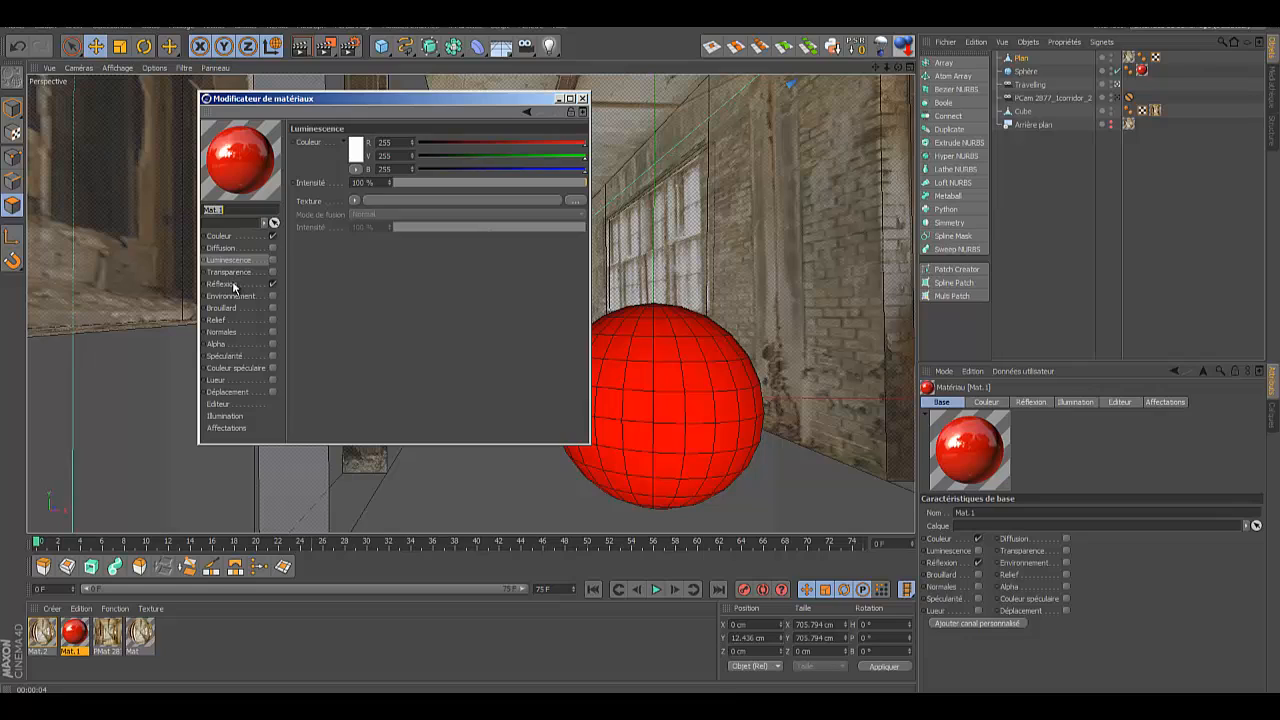
pyautogui.click(230, 284)
pyautogui.click(364, 212)
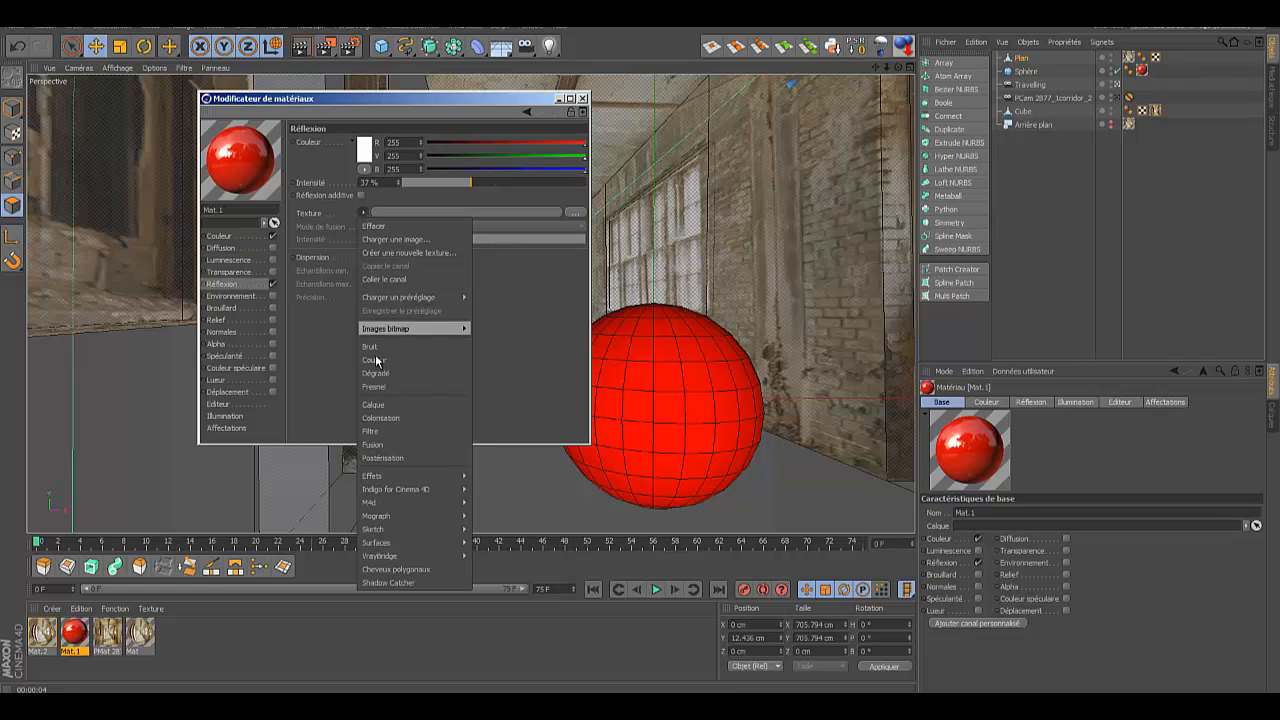
pyautogui.click(374, 386)
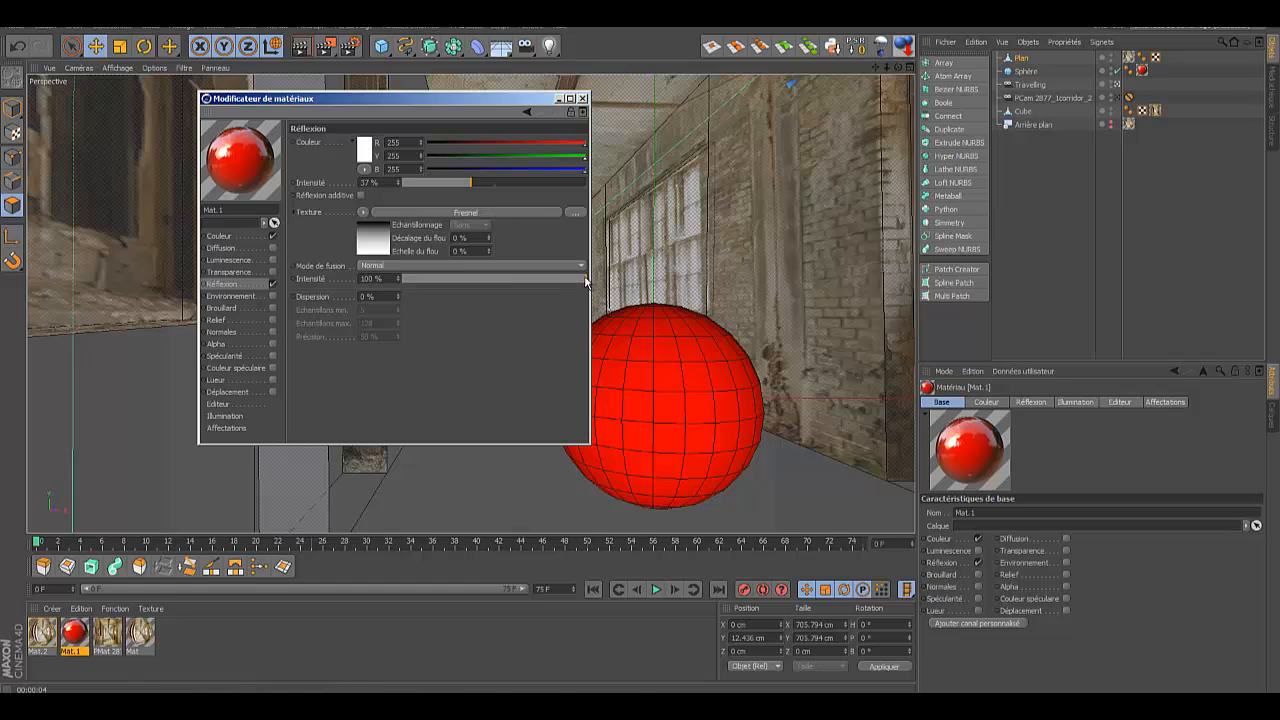
pyautogui.moveTo(586, 278); pyautogui.dragTo(549, 284)
pyautogui.click(582, 100)
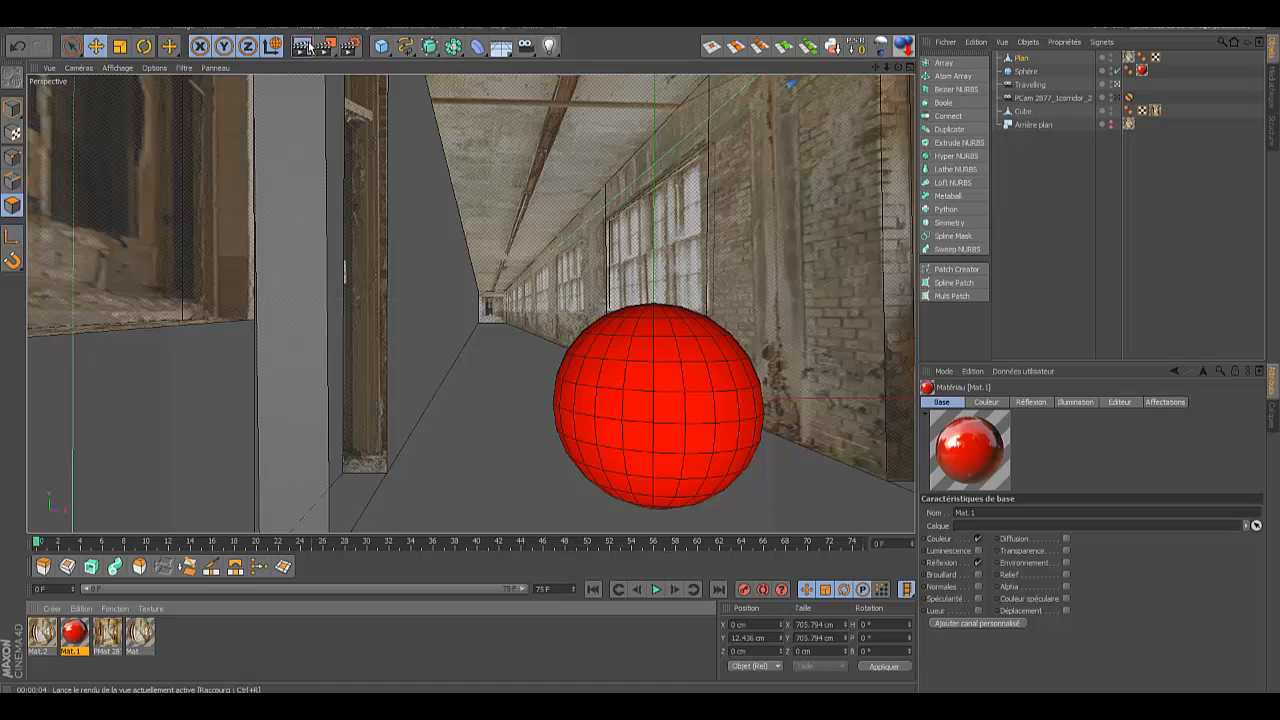
# Step: Set Mat.1's reflection intensity to 58% and its Fresnel texture mix strength to 100%, checking the sphere with viewport renders
pyautogui.click(303, 47)
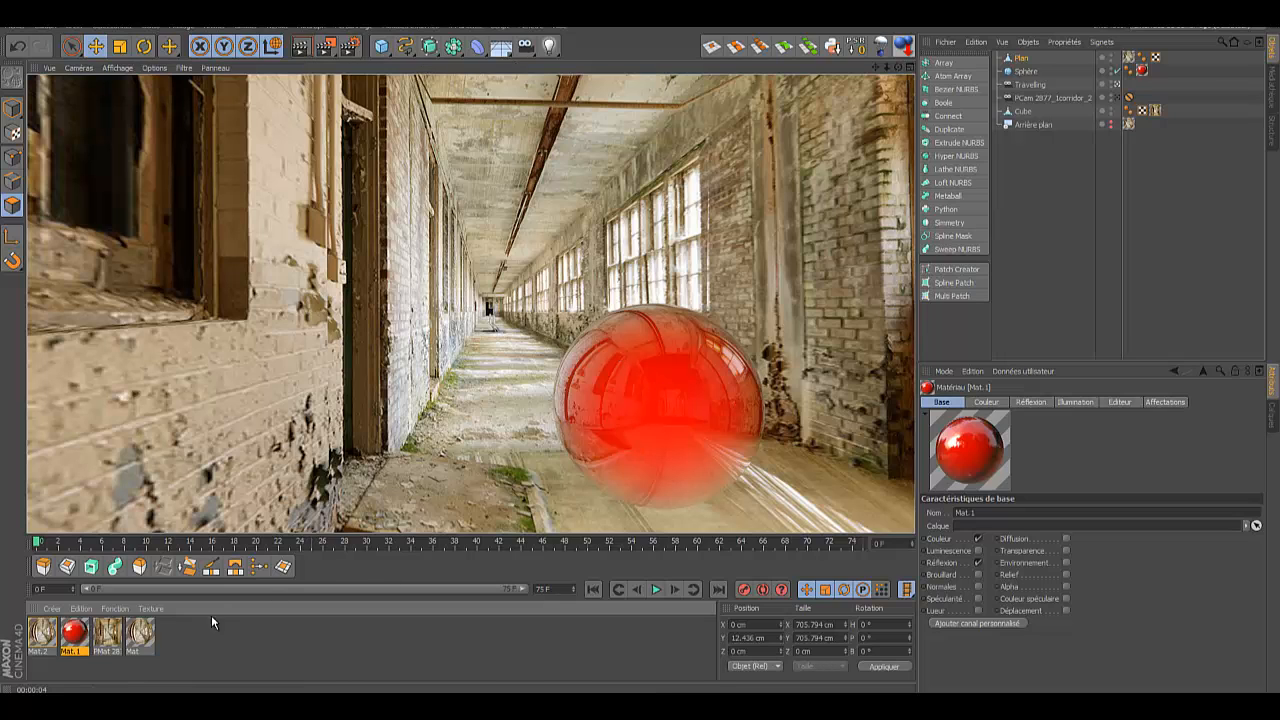
pyautogui.click(76, 634)
pyautogui.doubleClick(76, 634)
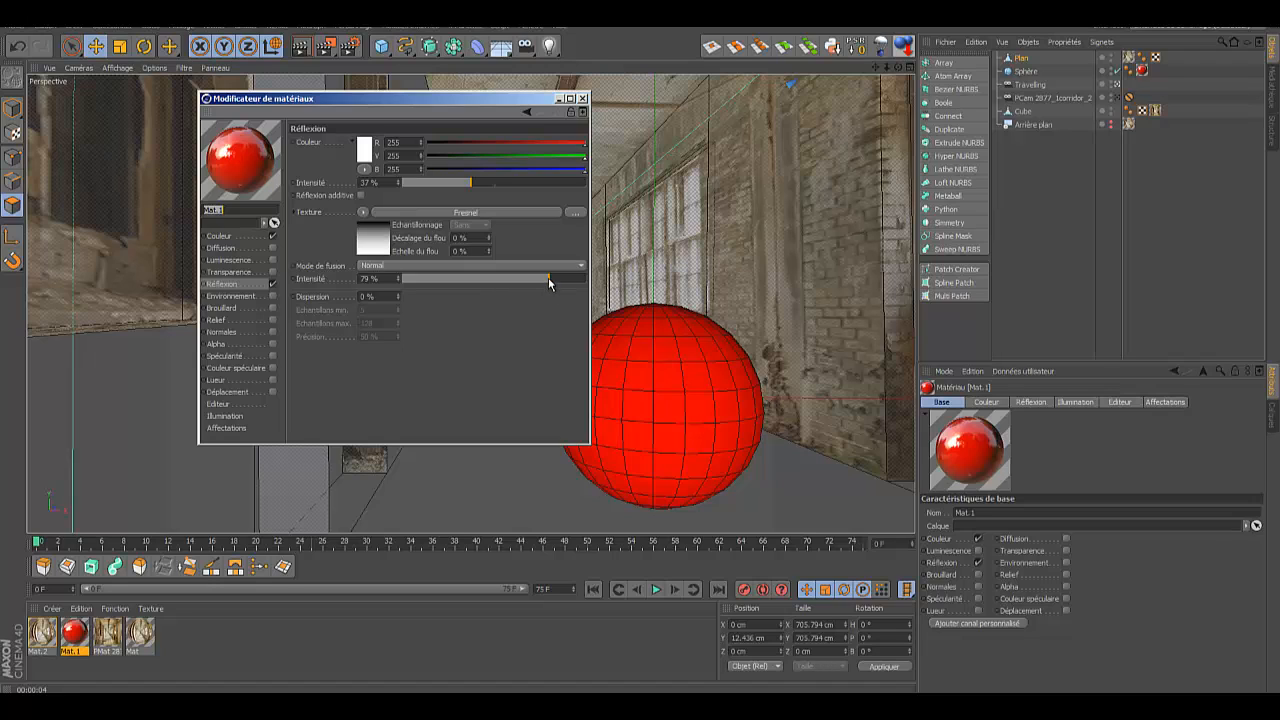
pyautogui.moveTo(548, 277); pyautogui.dragTo(592, 279)
pyautogui.click(582, 98)
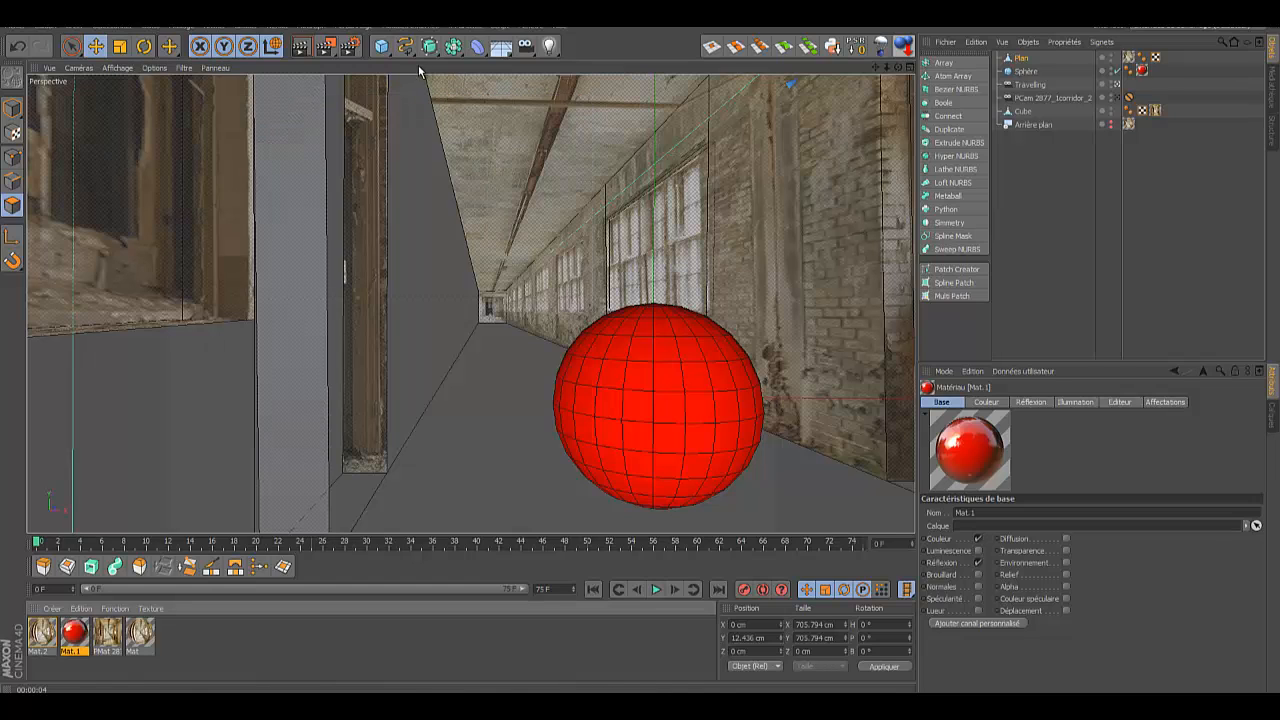
pyautogui.click(300, 46)
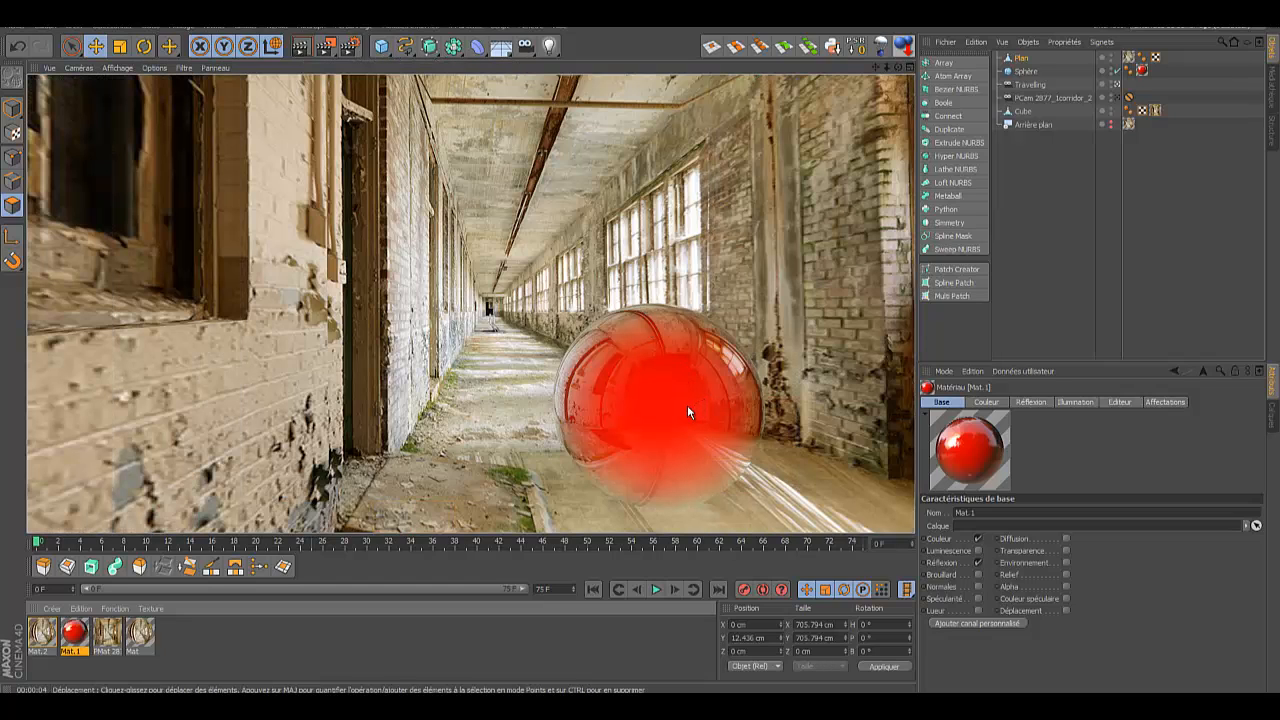
# Step: Disable the reflection channel of Mat.1 and render the viewport to compare the sphere without reflections
pyautogui.click(79, 637)
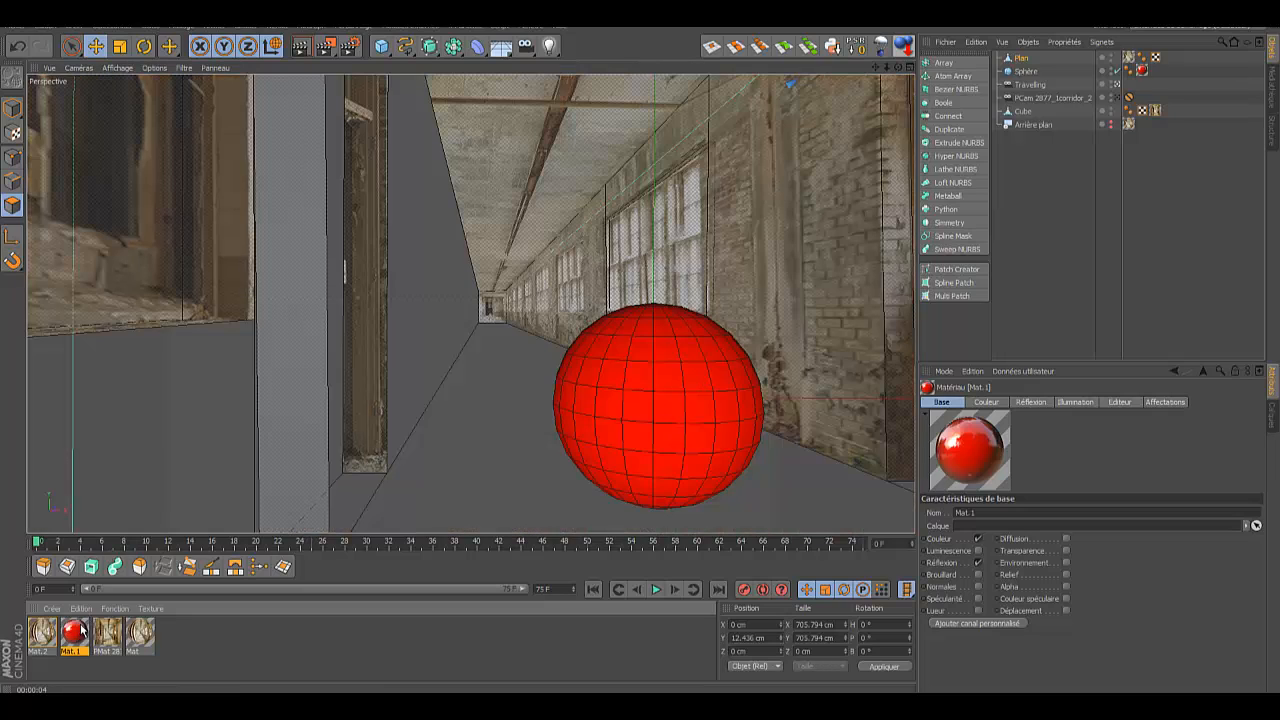
pyautogui.doubleClick(75, 635)
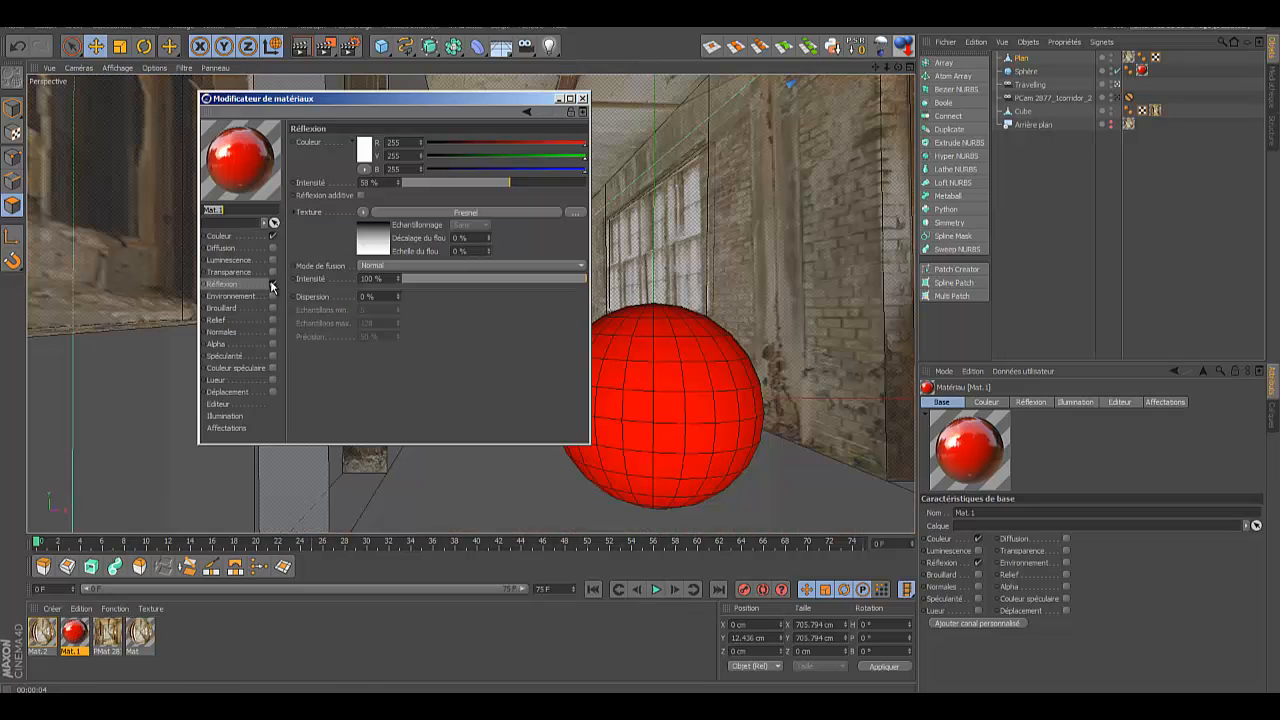
pyautogui.click(272, 285)
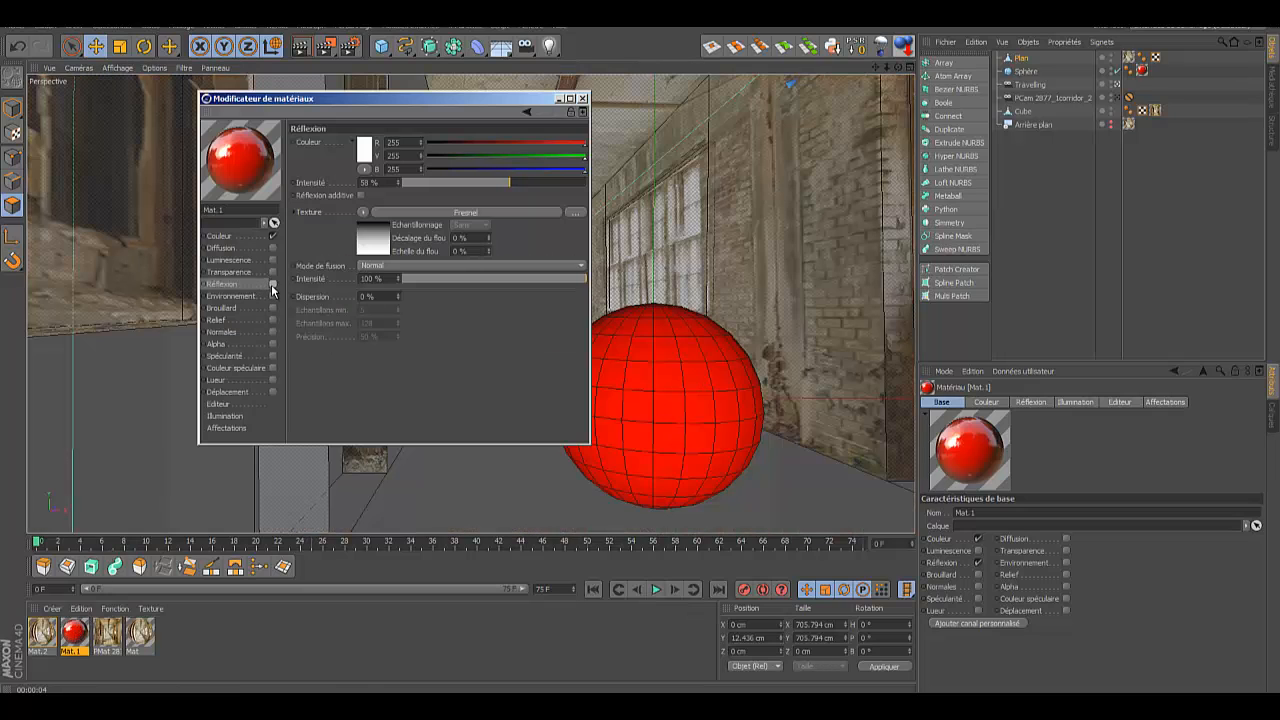
pyautogui.click(583, 100)
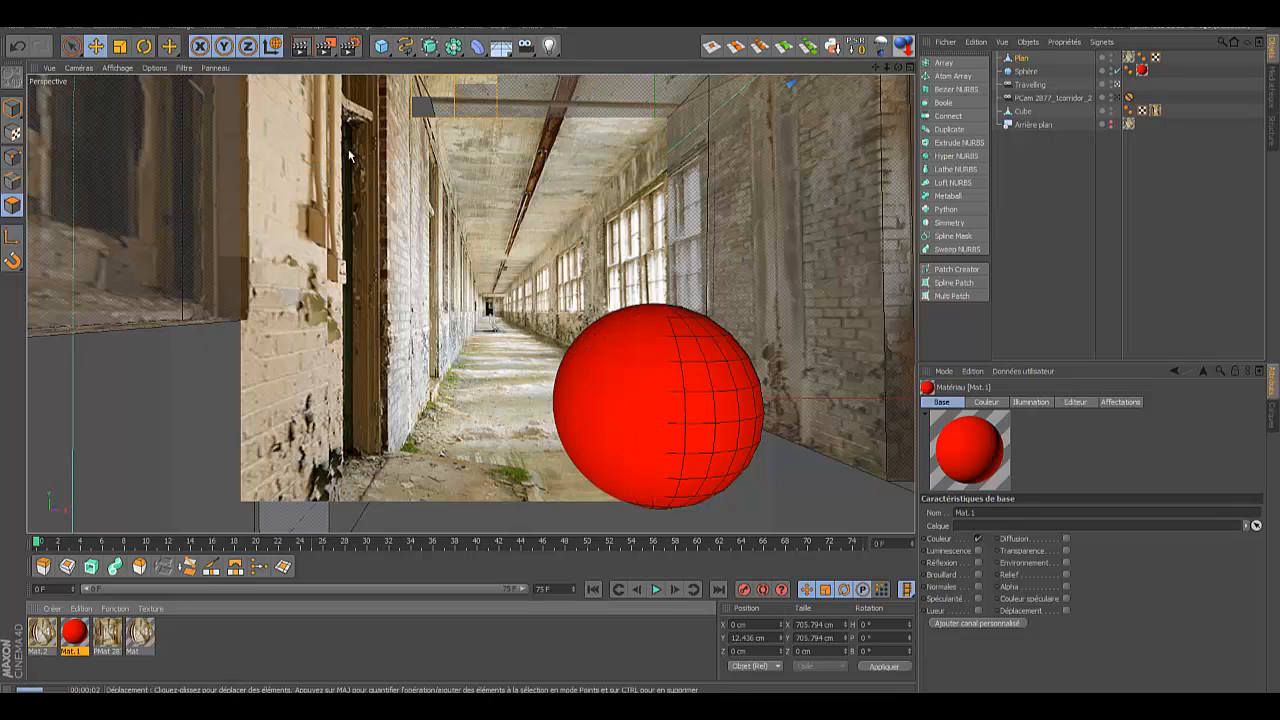
# Step: Re-enable Mat.1's reflection channel, clear its Fresnel texture, and render the viewport
pyautogui.doubleClick(74, 632)
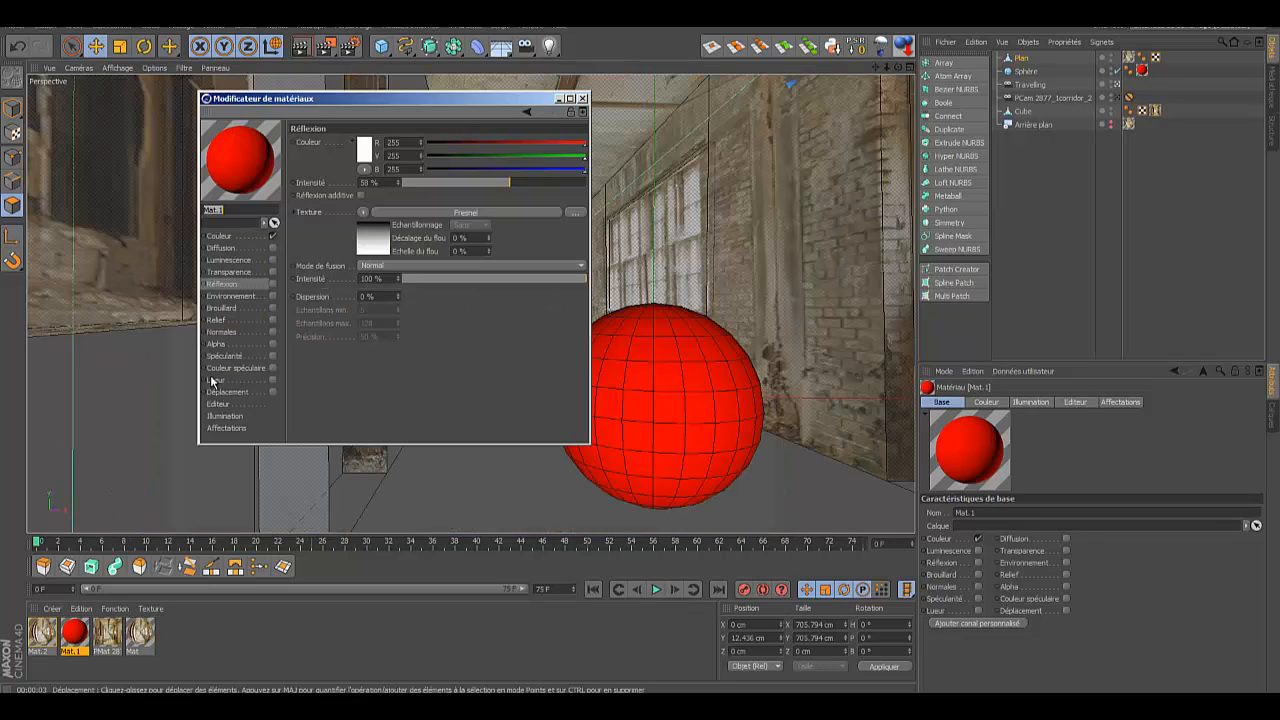
pyautogui.click(272, 284)
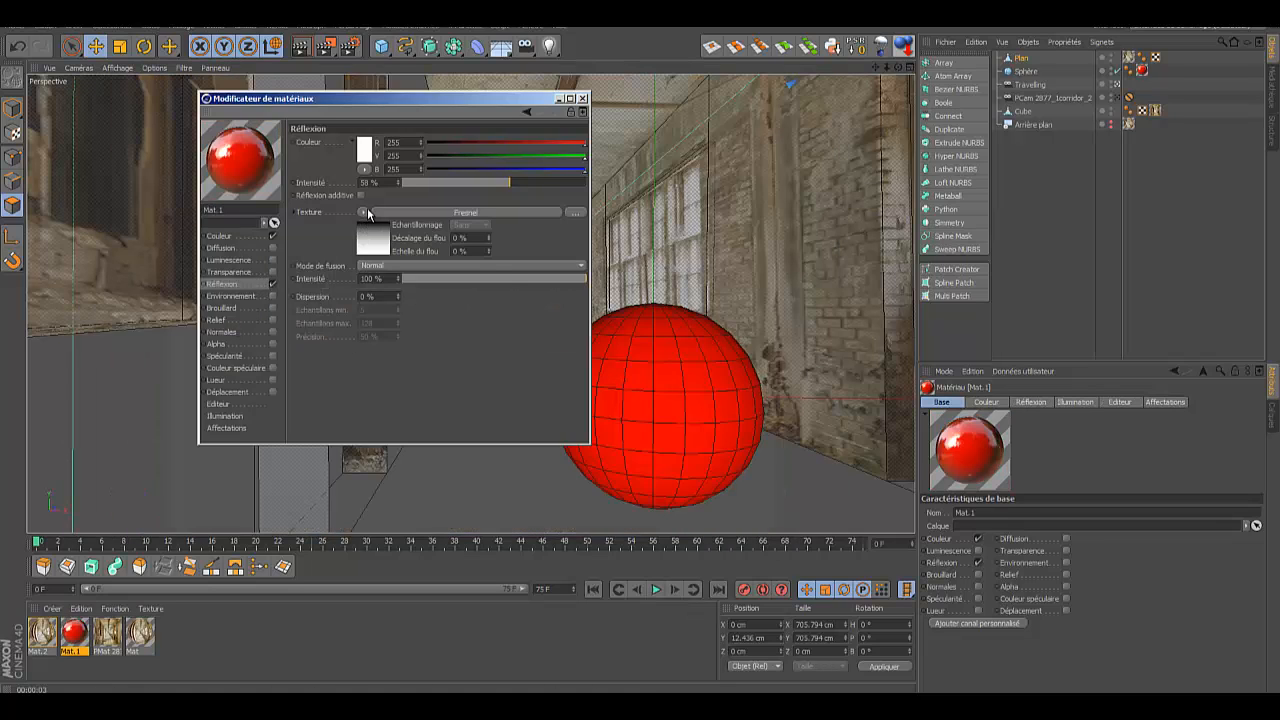
pyautogui.click(366, 212)
pyautogui.click(400, 228)
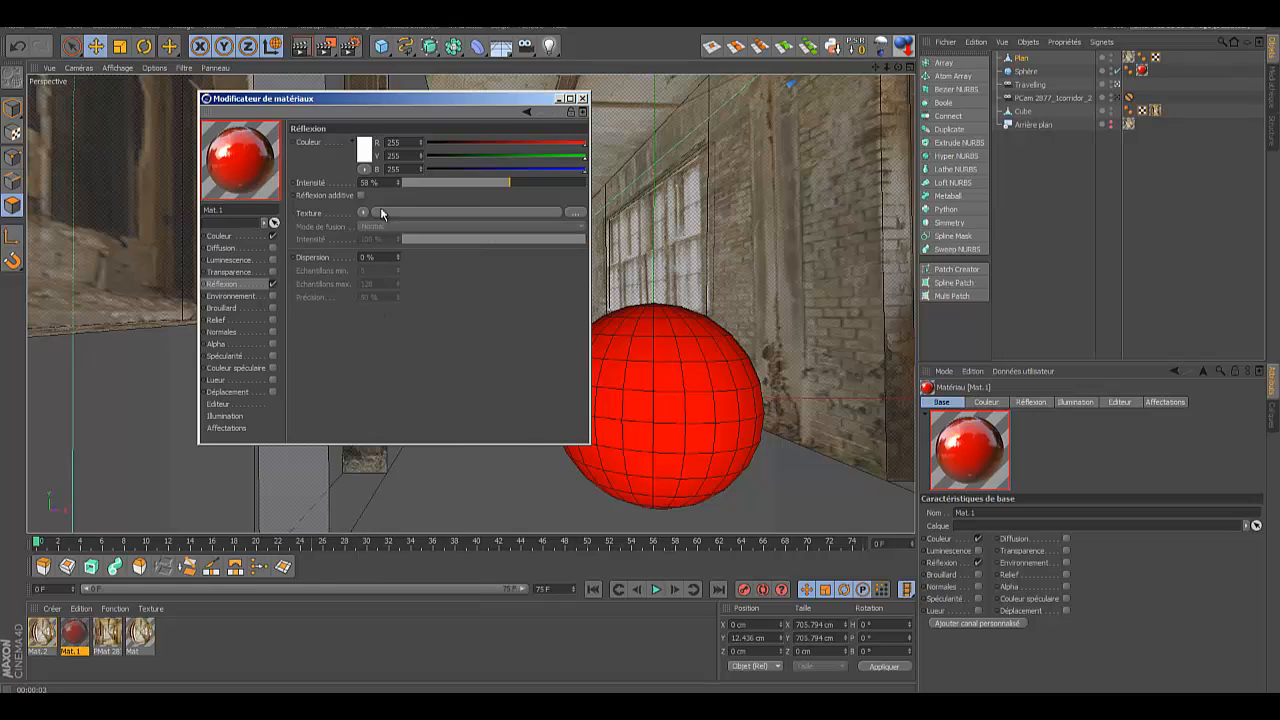
pyautogui.click(582, 98)
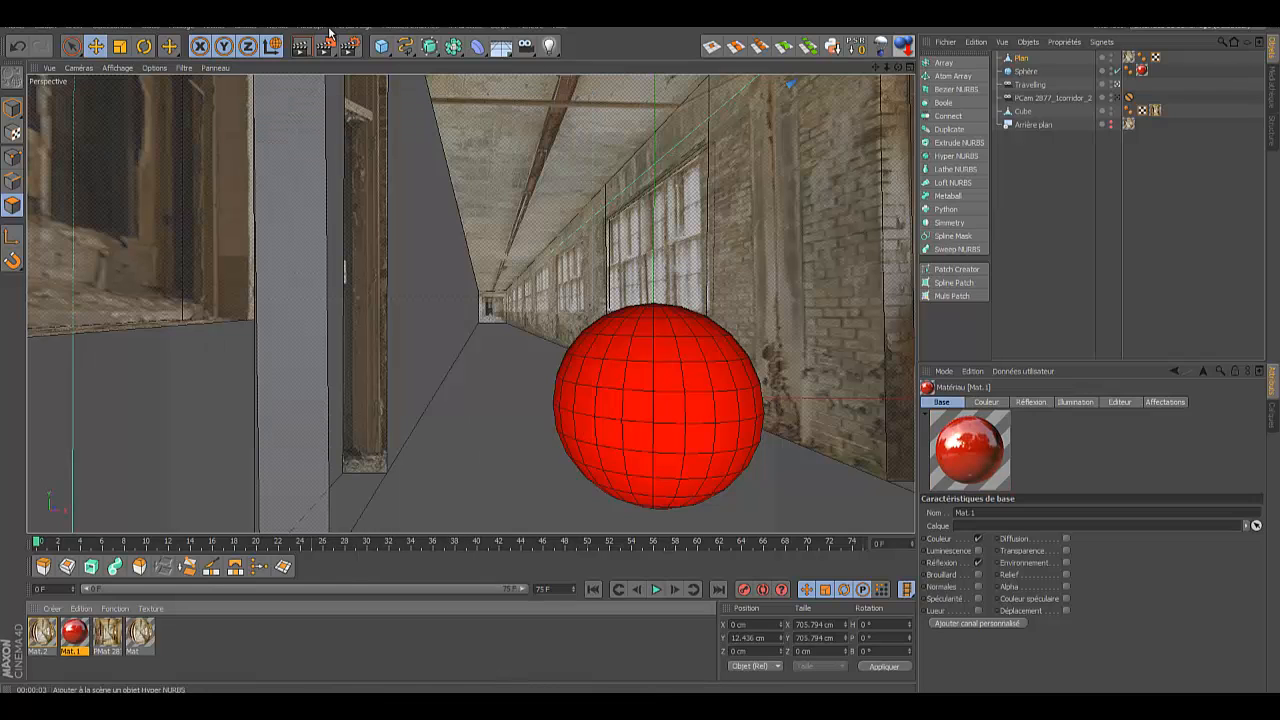
pyautogui.click(301, 47)
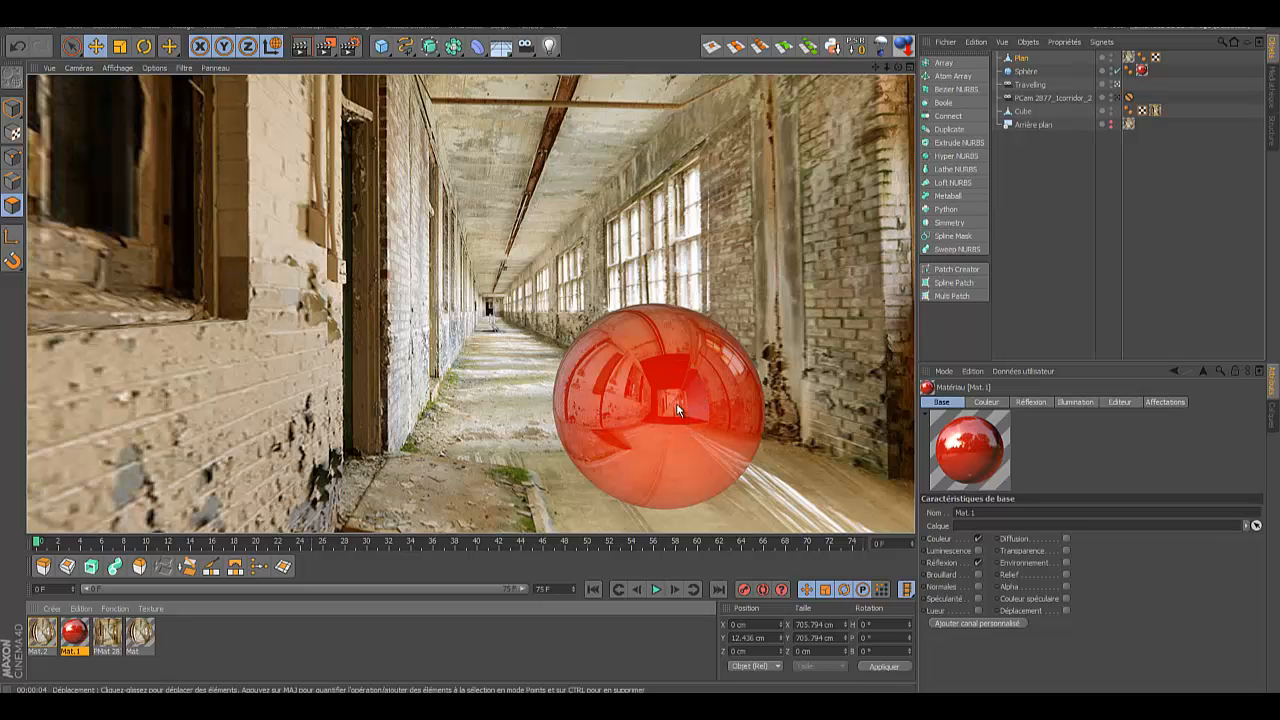
# Step: Move the Plan object forward along Z to about 718 cm, closer to the sphere, and render the perspective view
pyautogui.click(909, 68)
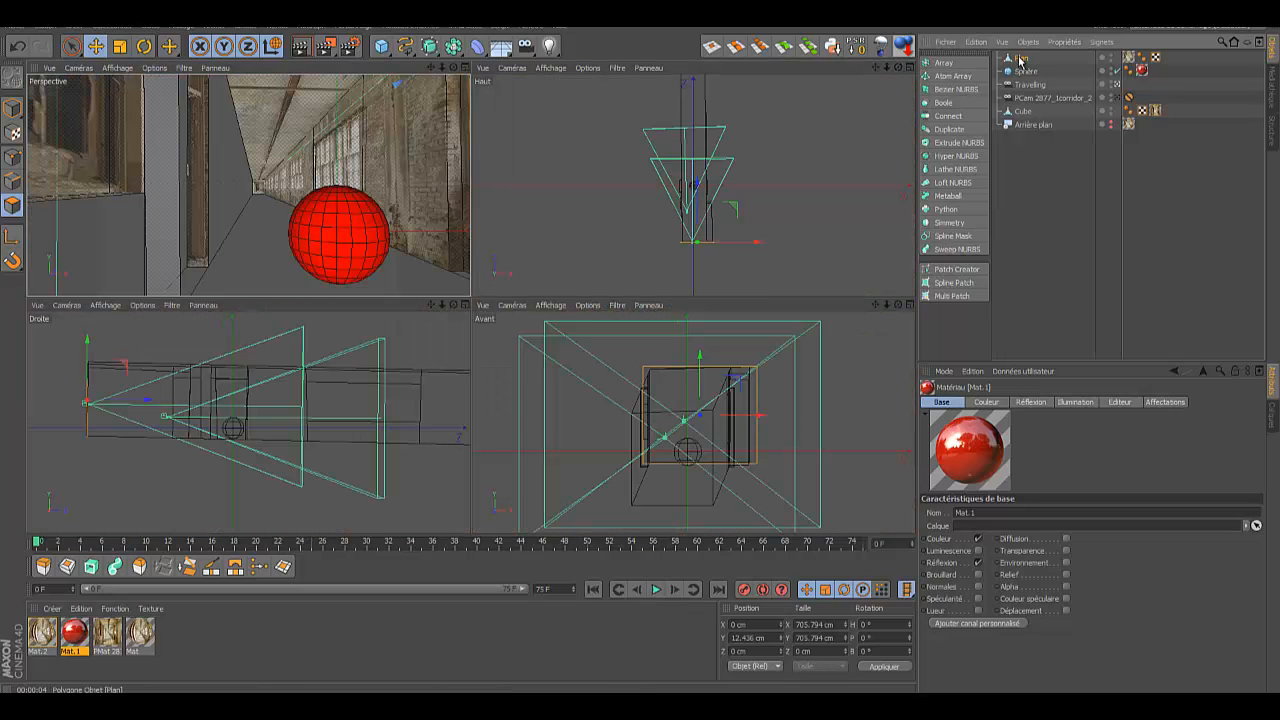
pyautogui.click(1020, 59)
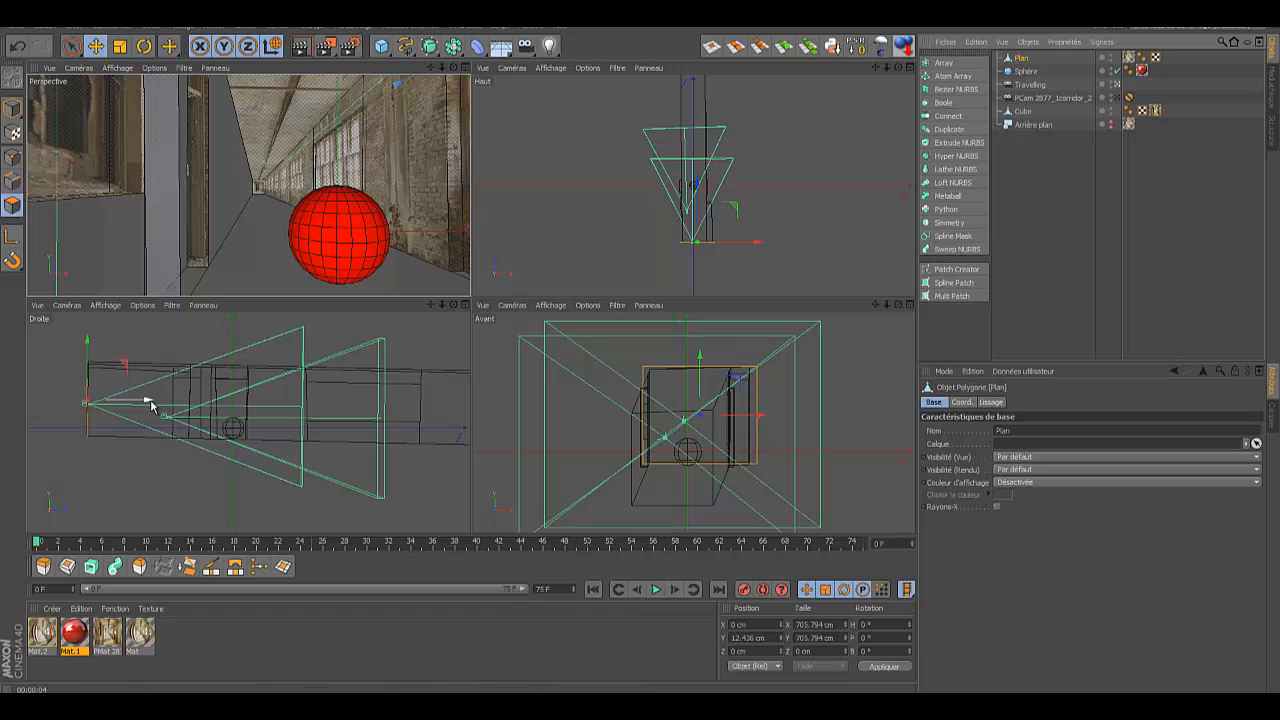
pyautogui.moveTo(146, 403); pyautogui.dragTo(224, 402)
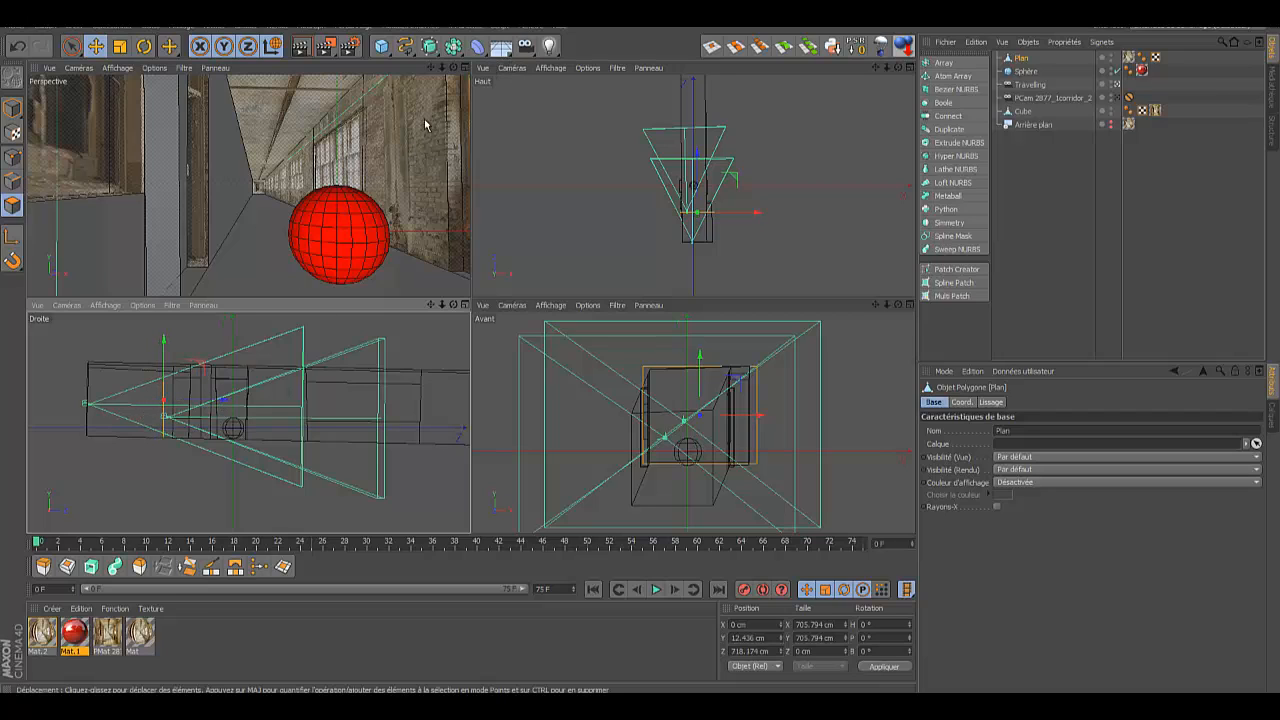
pyautogui.click(465, 68)
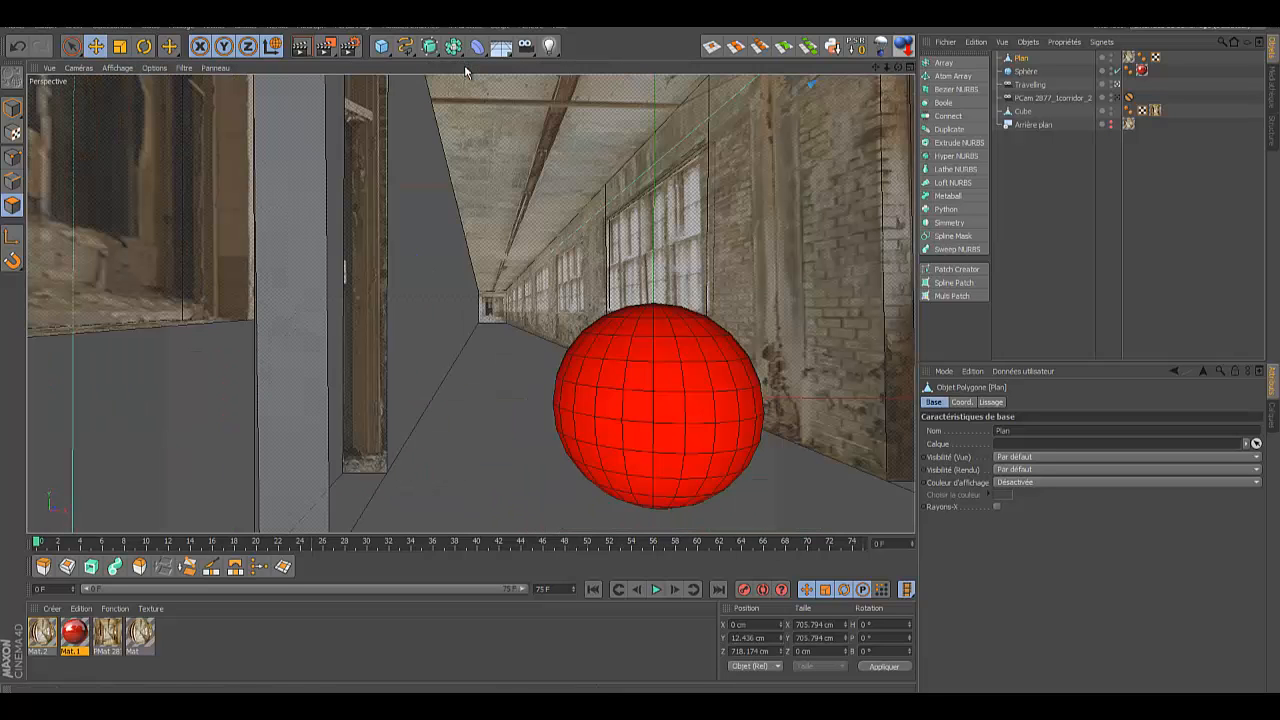
pyautogui.click(302, 47)
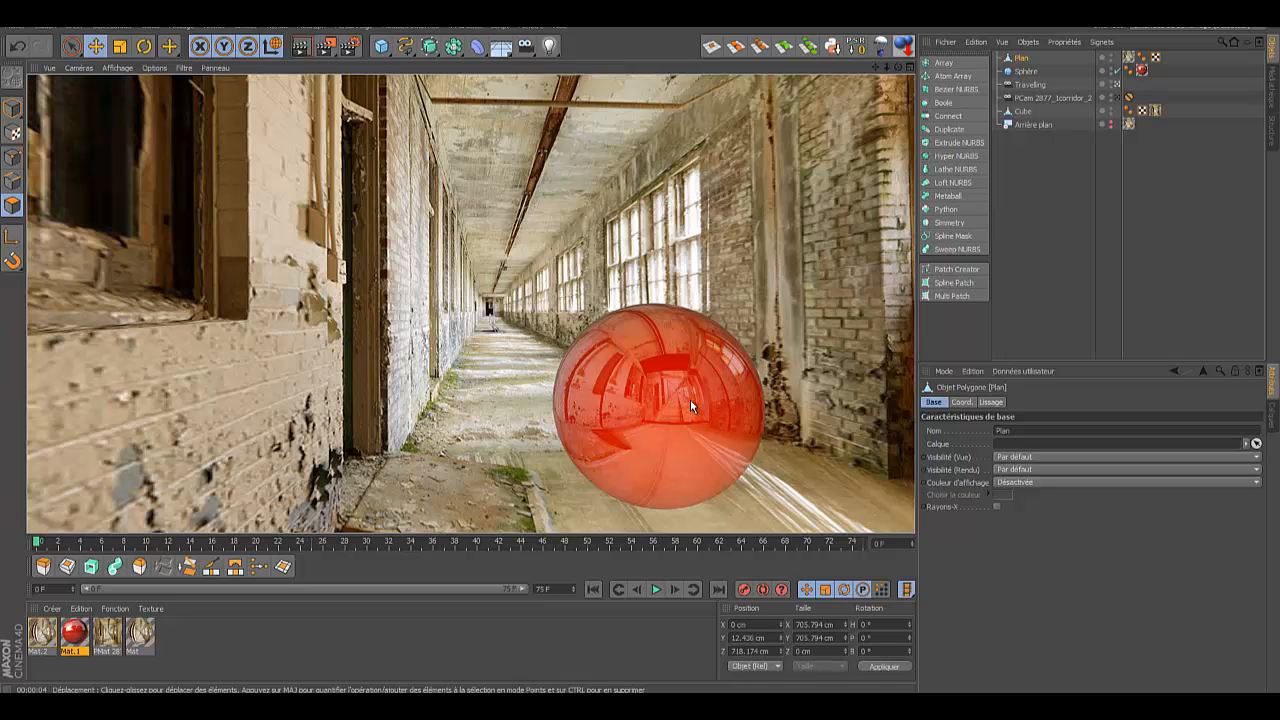
# Step: Change the front viewport to the back view (Dos) with textured shading and enlarge it to inspect Plan's texture
pyautogui.click(910, 68)
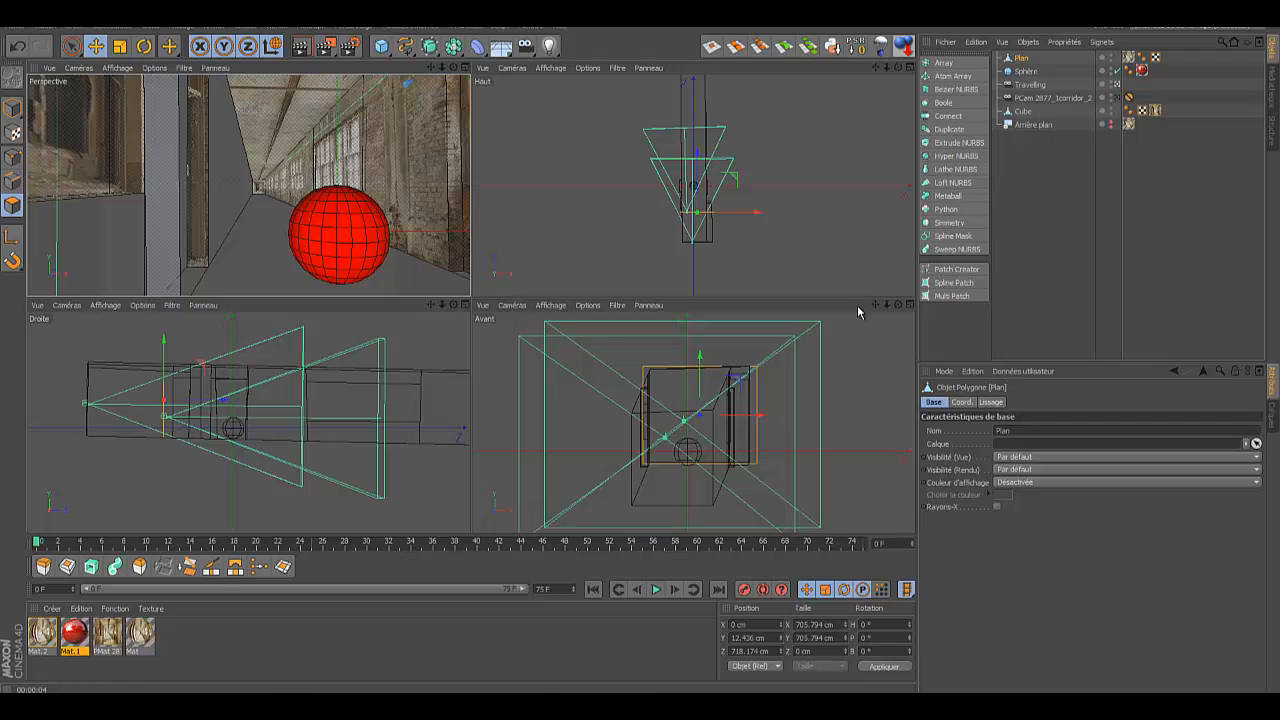
pyautogui.click(512, 306)
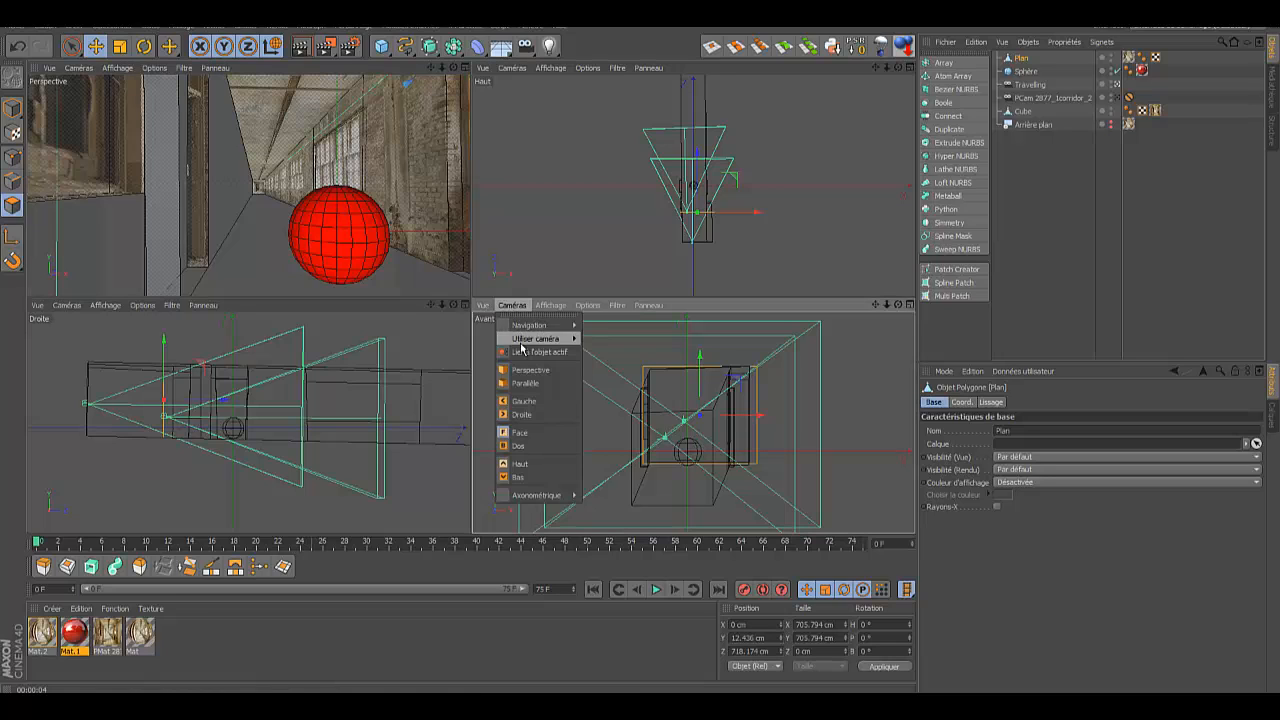
pyautogui.click(519, 446)
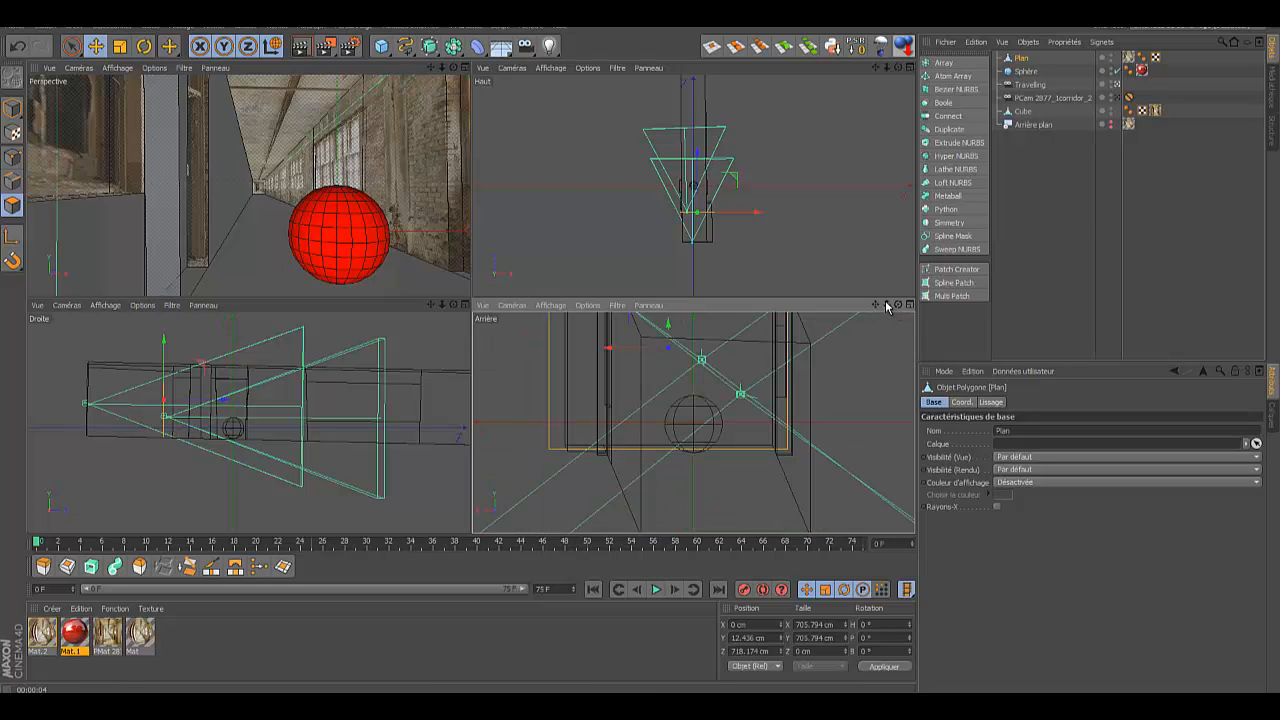
pyautogui.moveTo(886, 305); pyautogui.dragTo(884, 306)
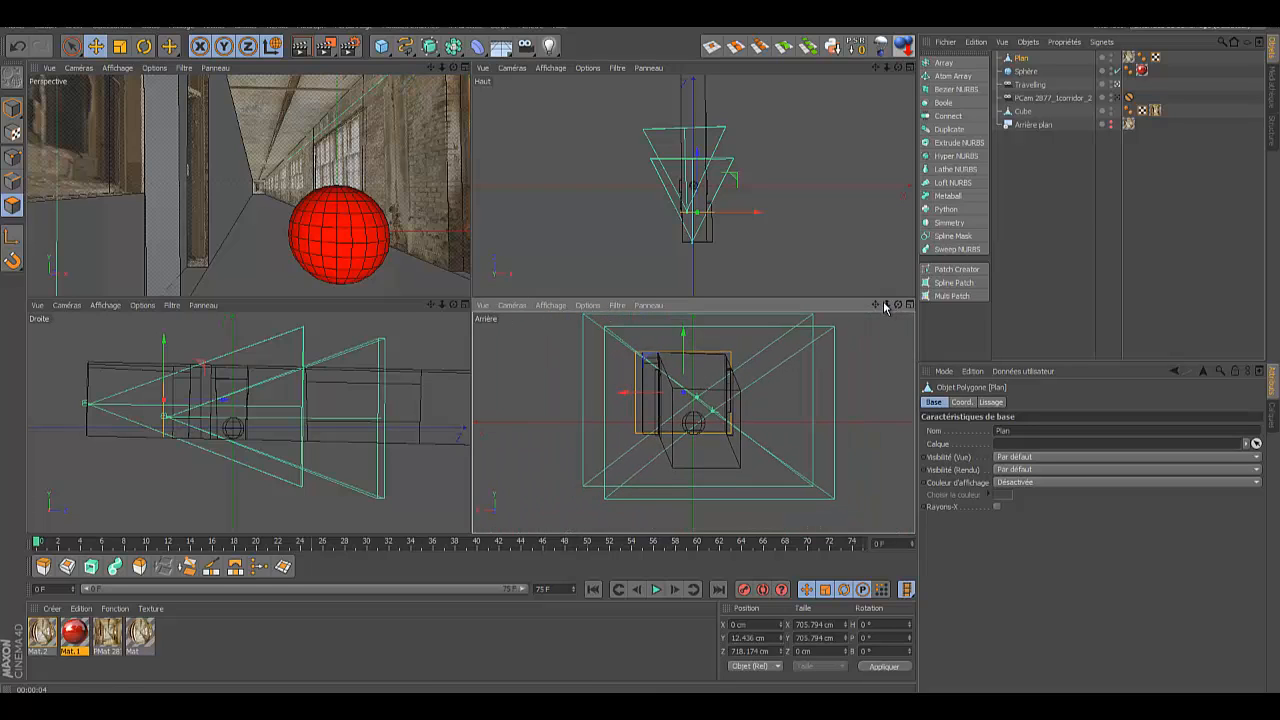
pyautogui.click(556, 305)
pyautogui.click(561, 326)
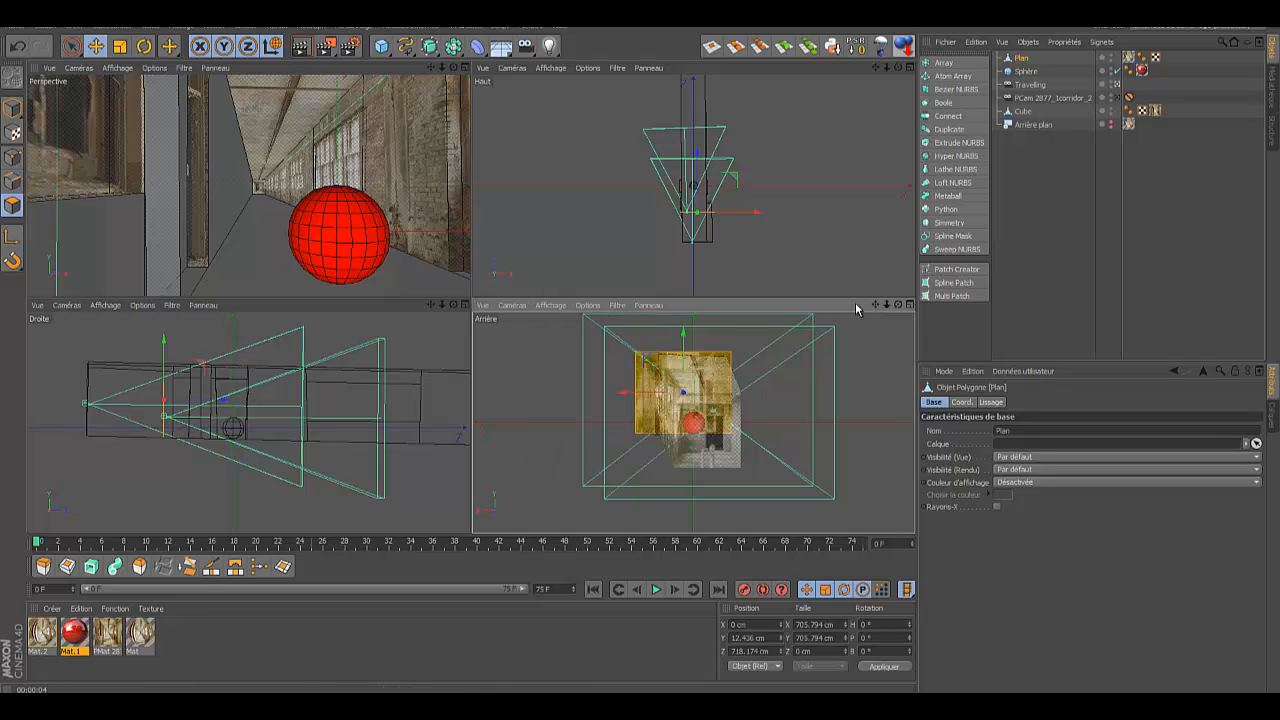
pyautogui.moveTo(886, 305); pyautogui.dragTo(641, 357)
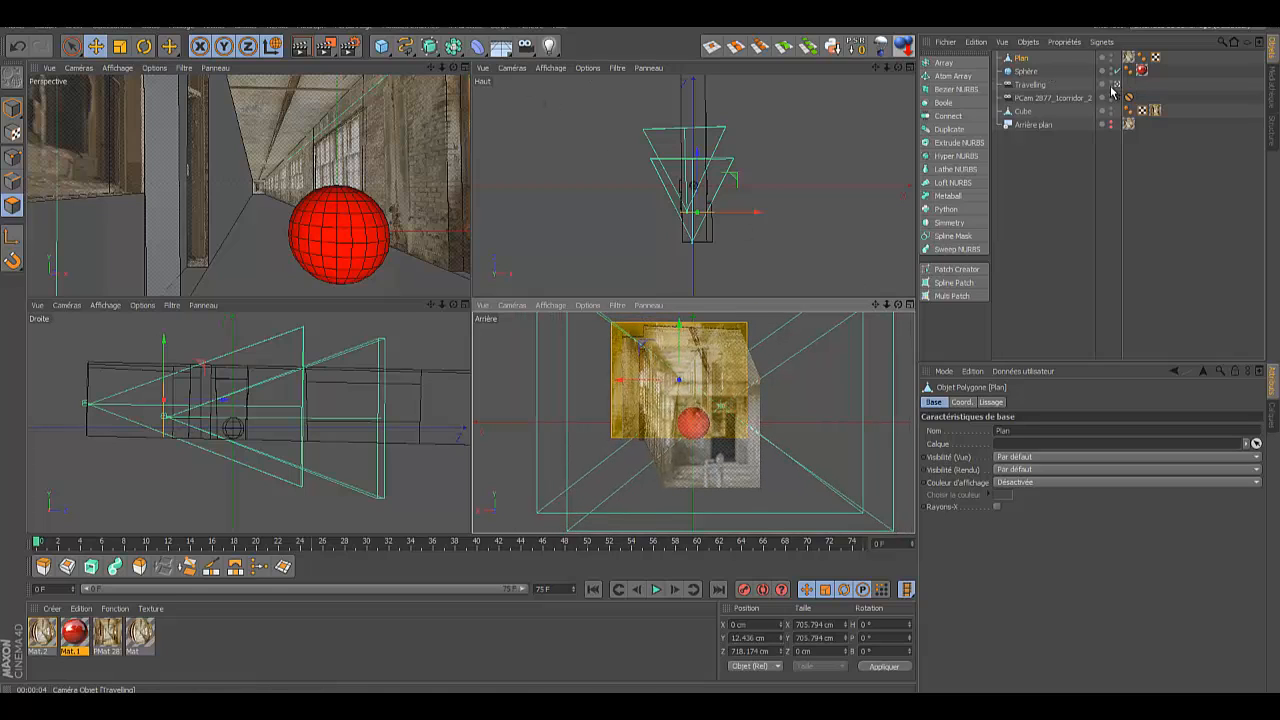
pyautogui.click(909, 304)
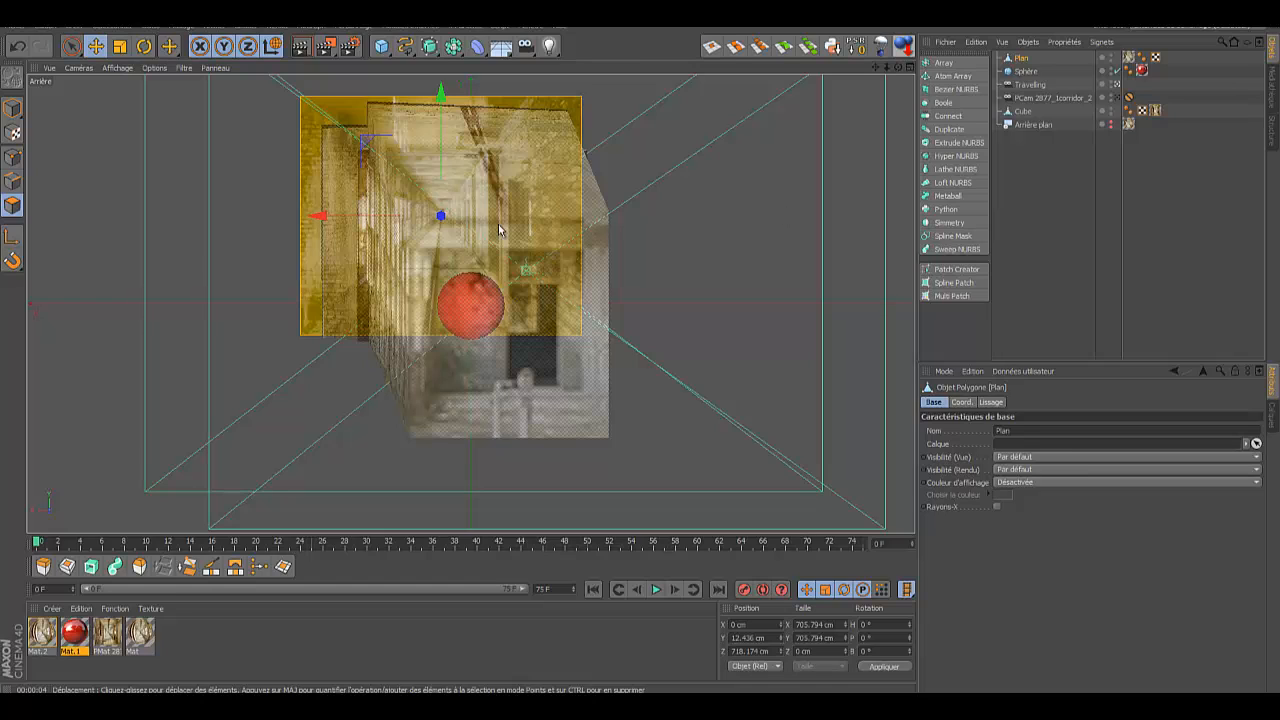
# Step: Set the Y length of Plan's texture tag to -100% and render the perspective view
pyautogui.click(1022, 59)
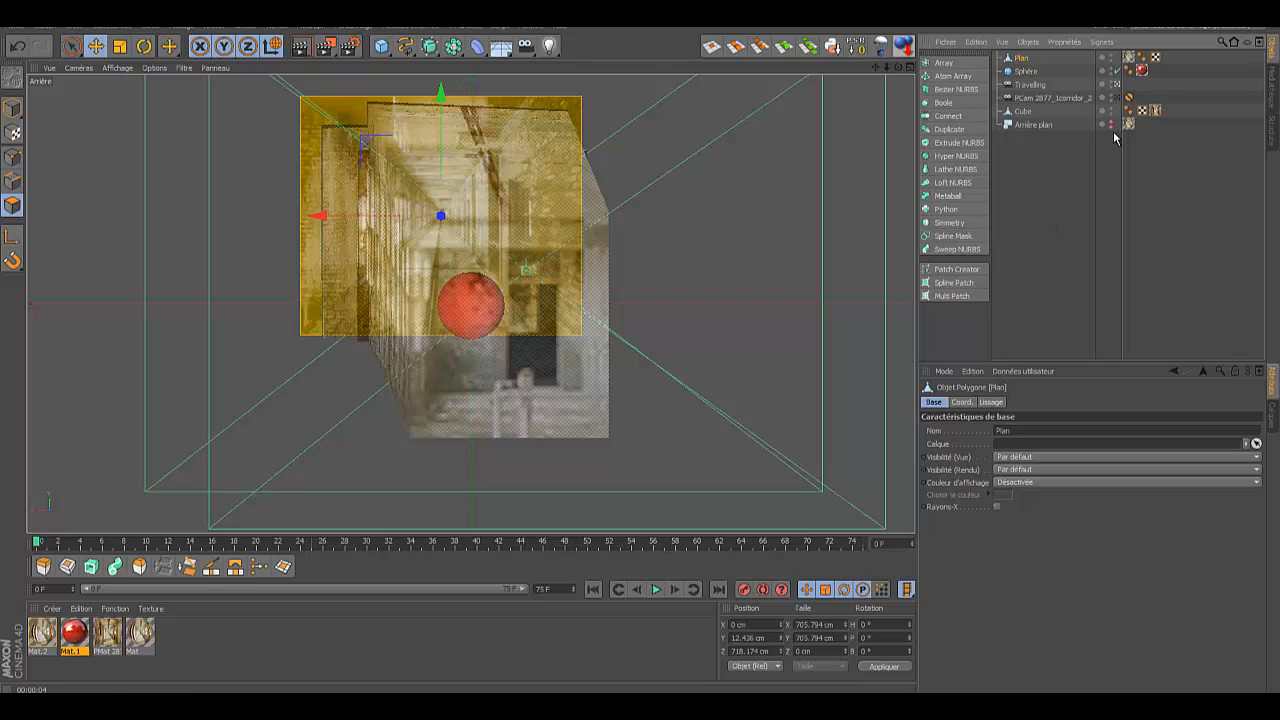
pyautogui.click(1128, 57)
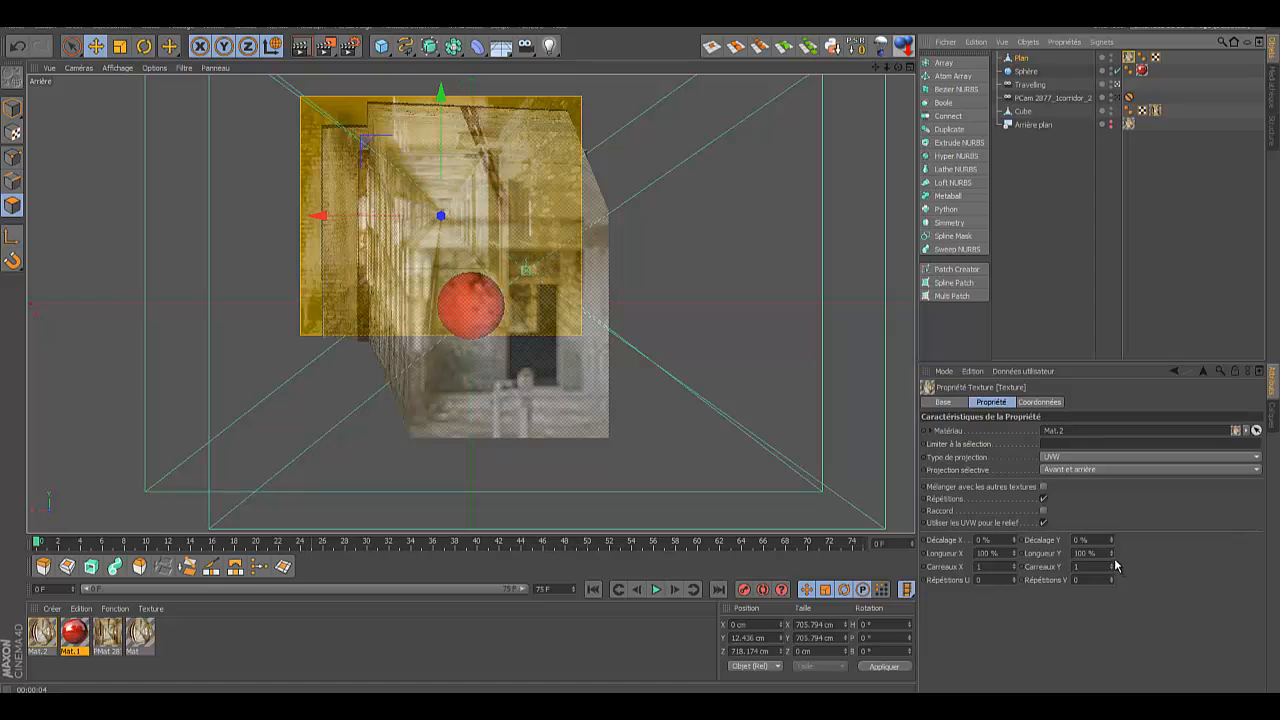
pyautogui.click(1075, 553)
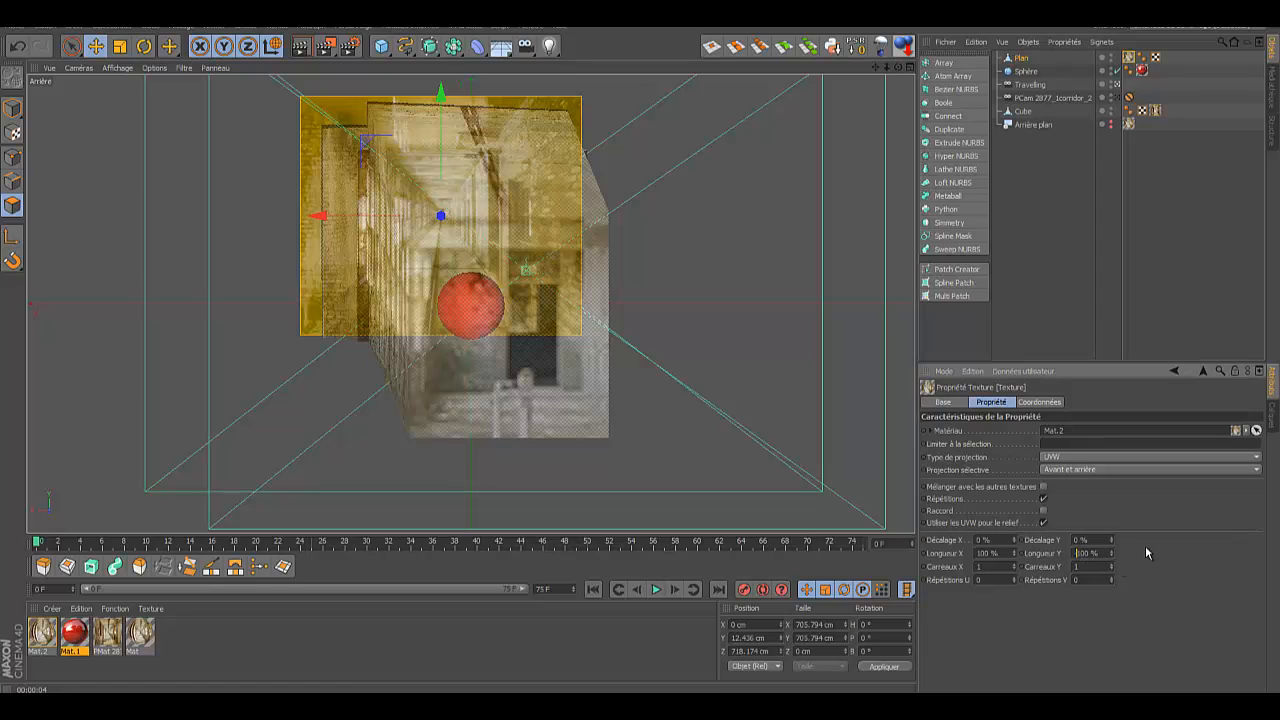
pyautogui.write('-')
pyautogui.press('Return')
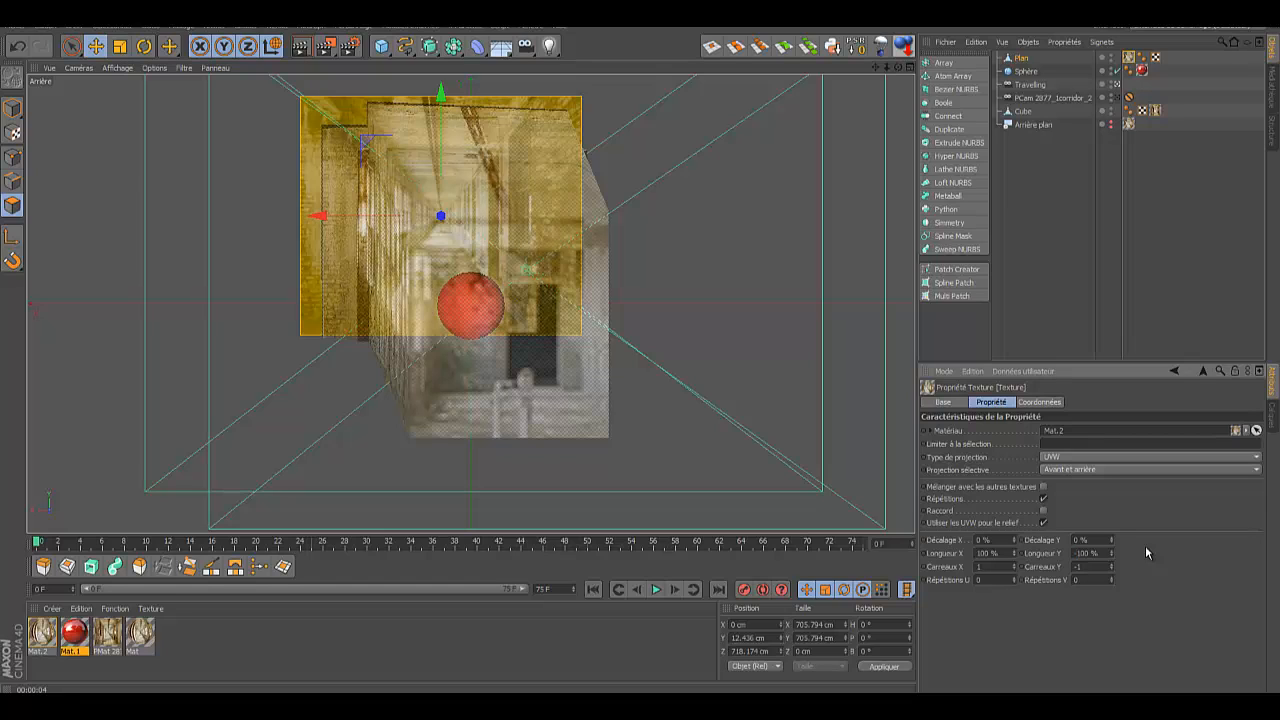
pyautogui.click(1032, 403)
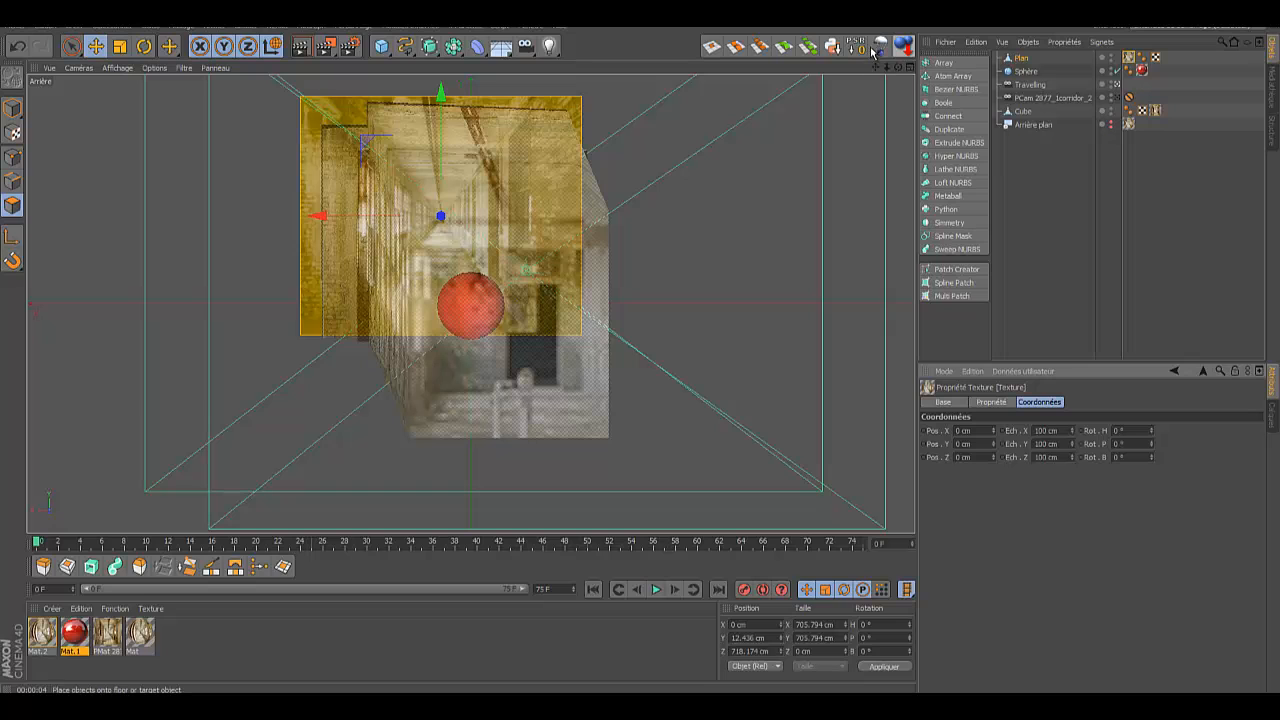
pyautogui.click(910, 67)
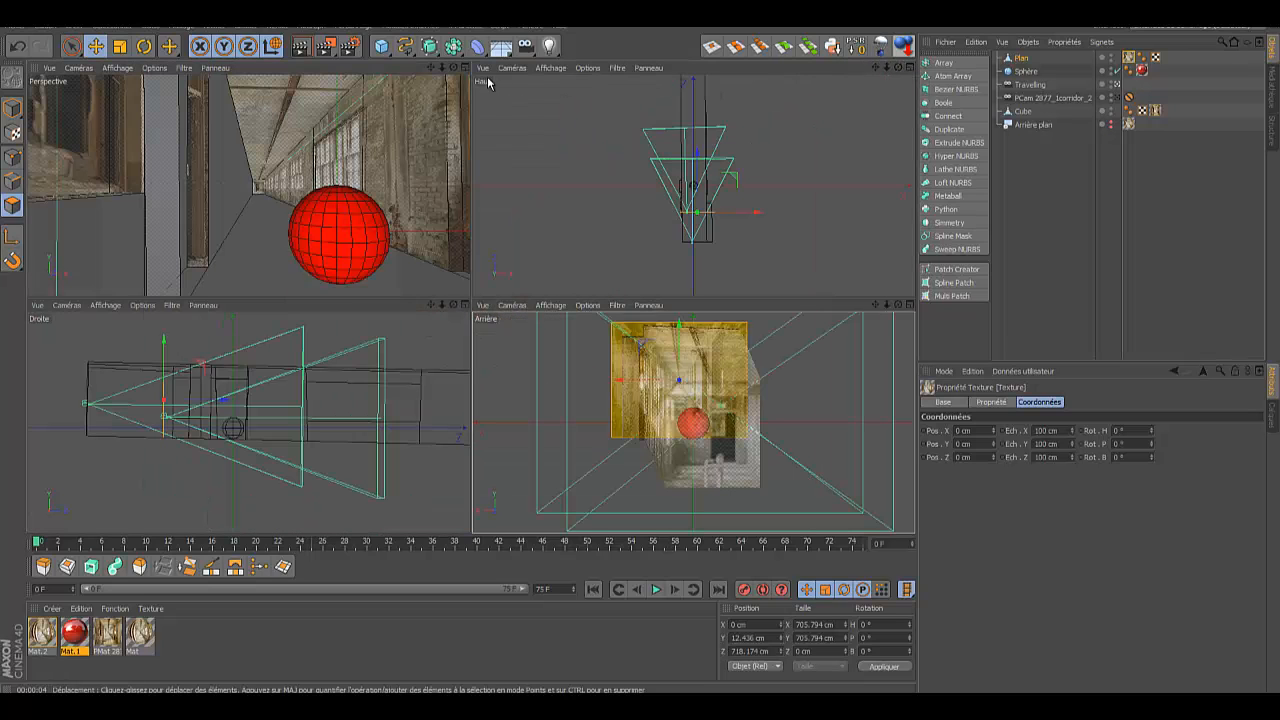
pyautogui.click(465, 67)
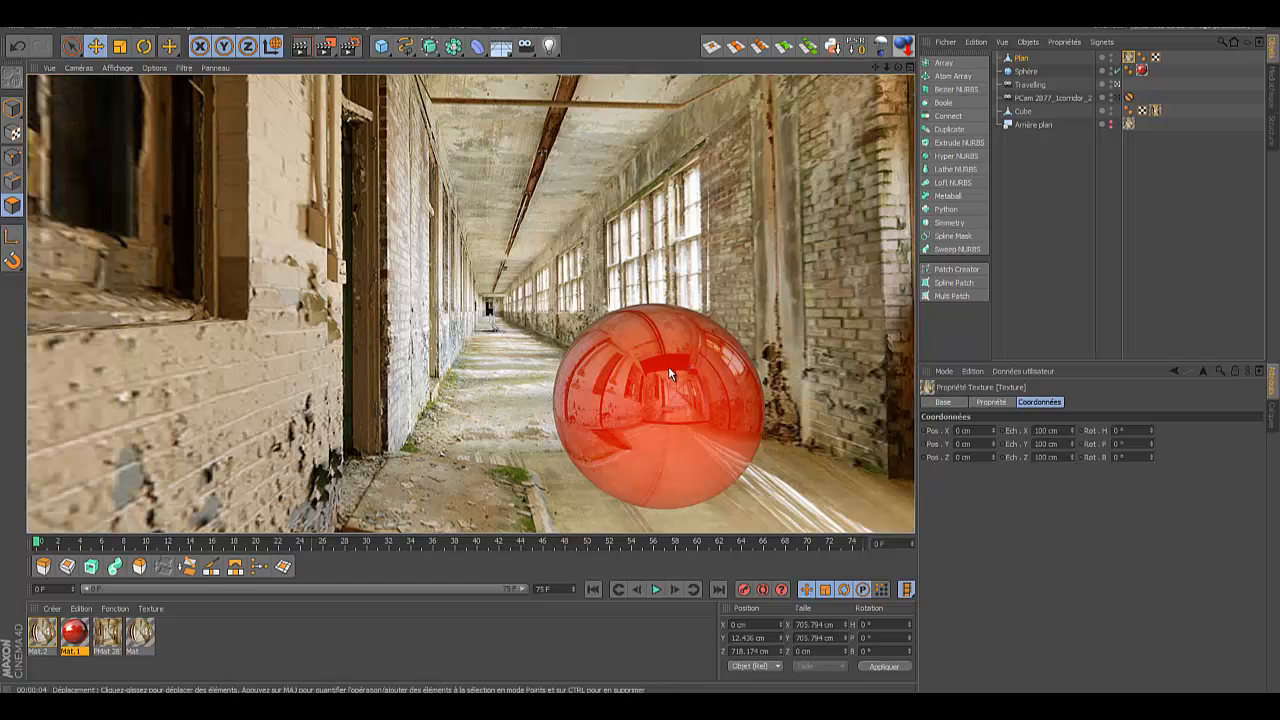
# Step: Move the Plan object slightly further along Z to about 749 cm and return to the full perspective view
pyautogui.click(908, 67)
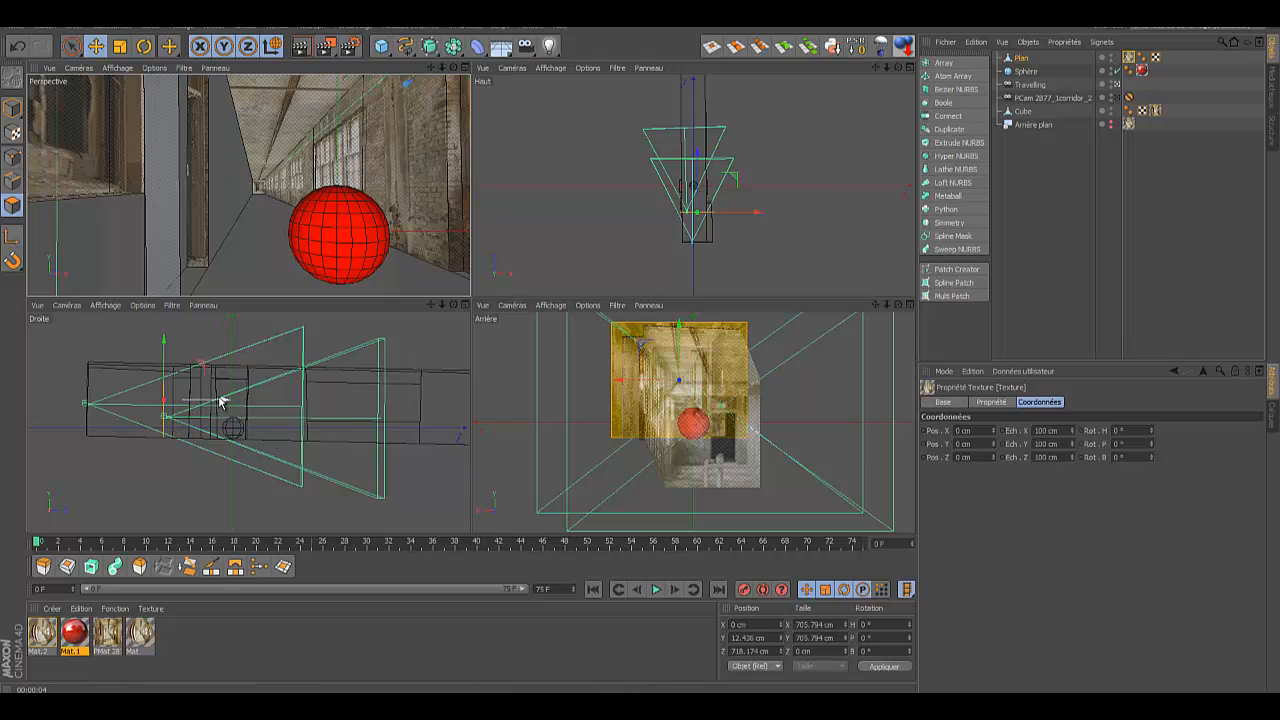
pyautogui.moveTo(222, 400); pyautogui.dragTo(225, 401)
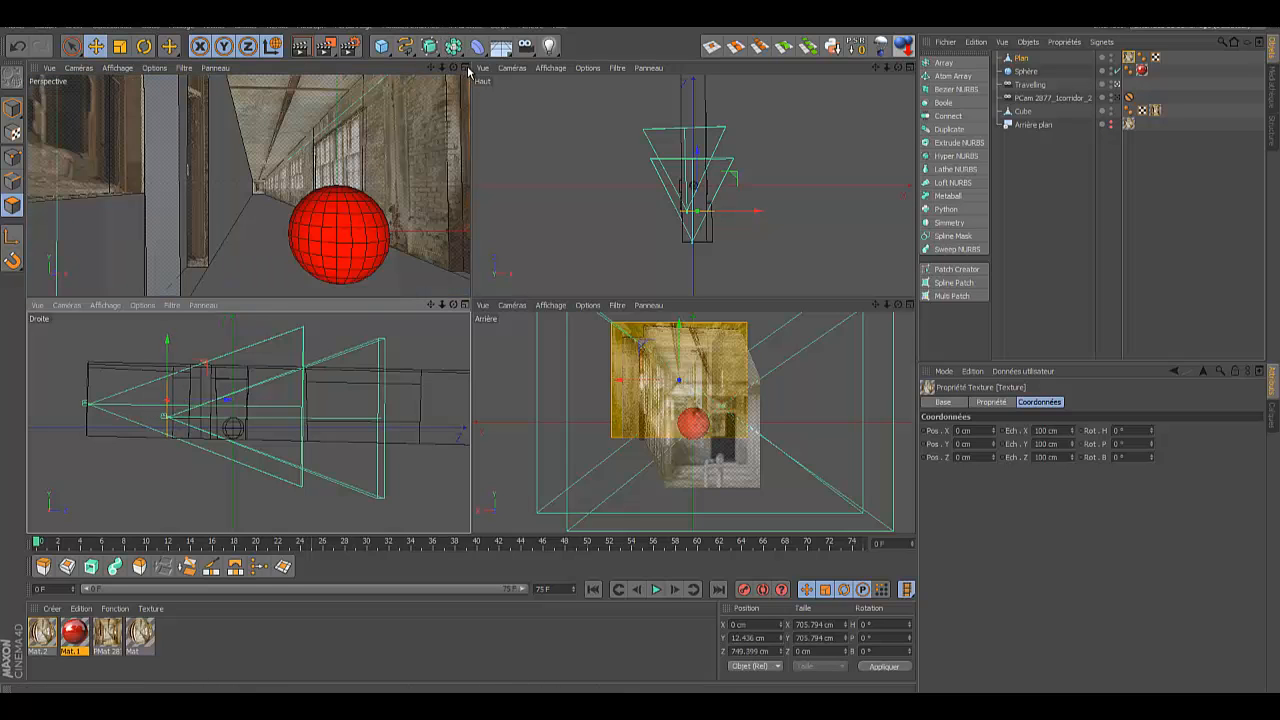
pyautogui.click(465, 67)
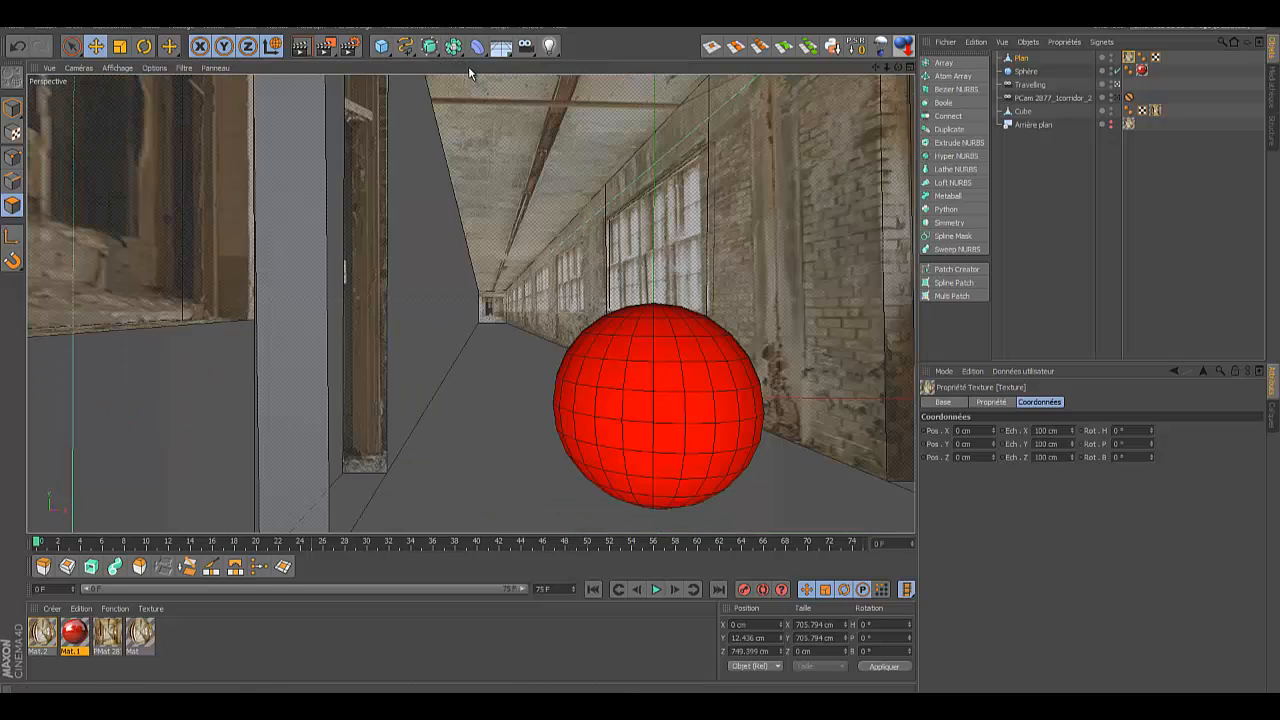
# Step: Render the perspective view at frame 0, and play the camera animation to about frame 58 to check the reflection there
pyautogui.click(303, 47)
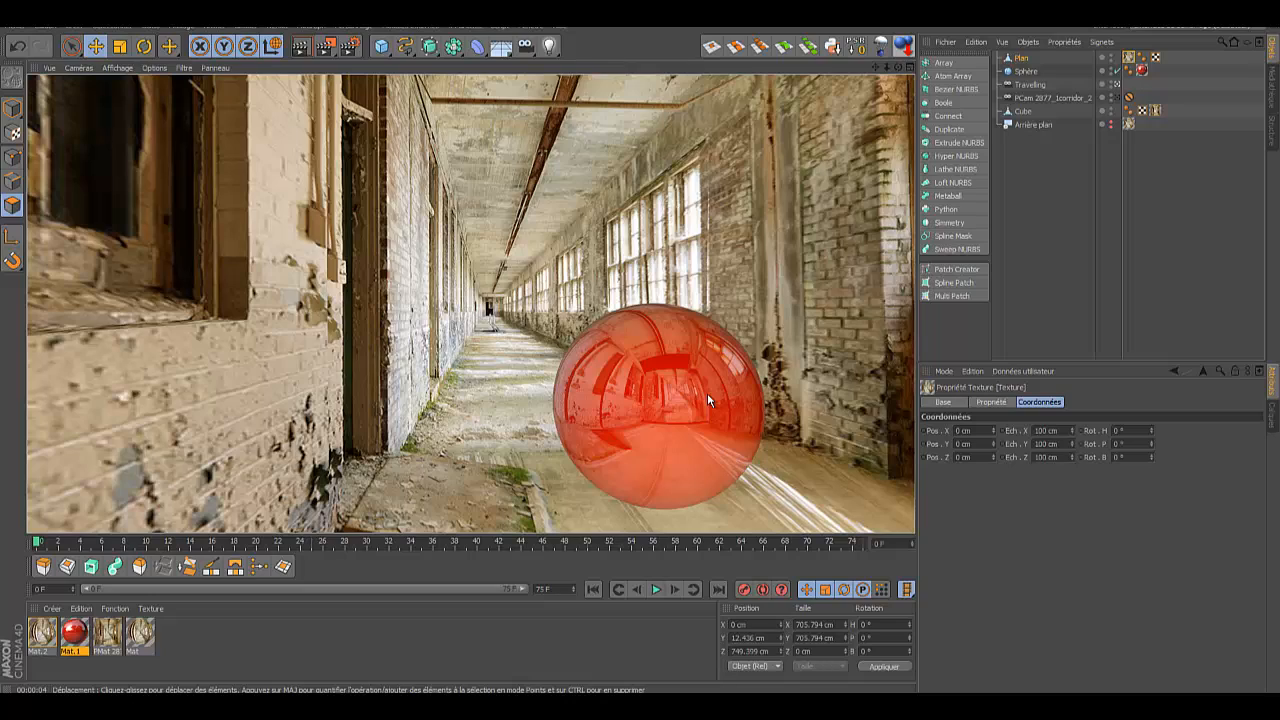
pyautogui.click(655, 589)
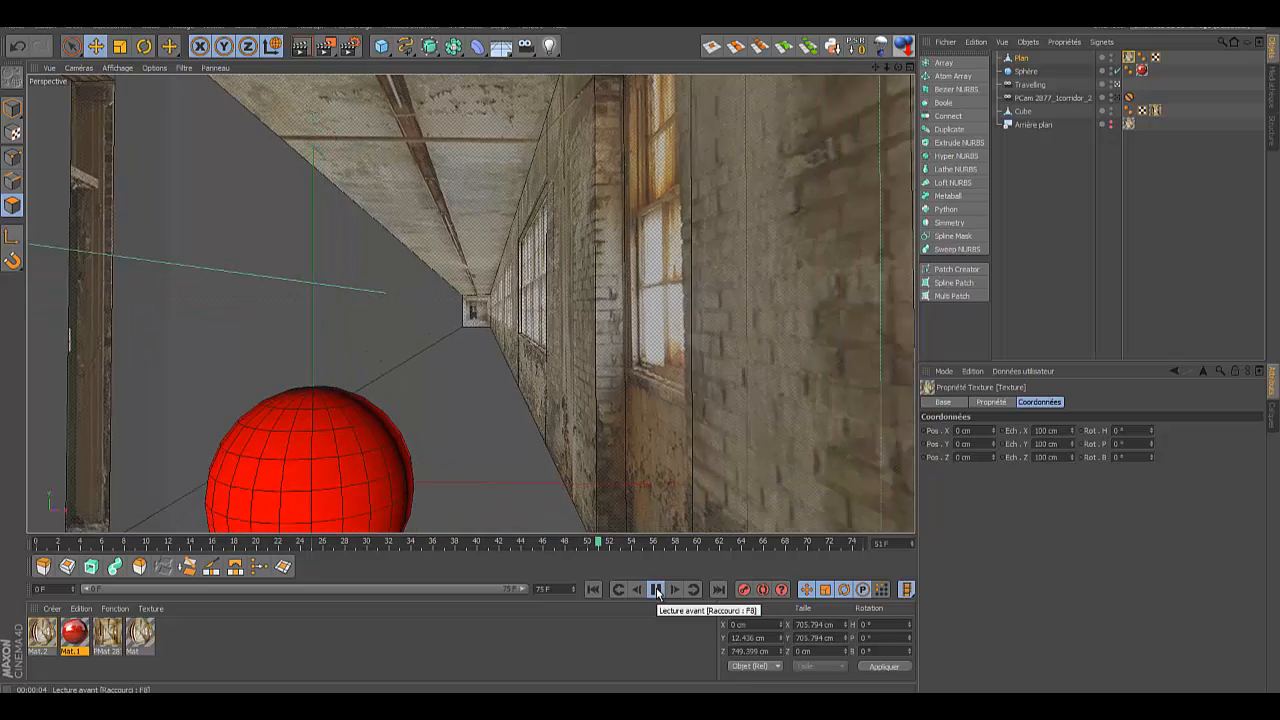
pyautogui.click(656, 589)
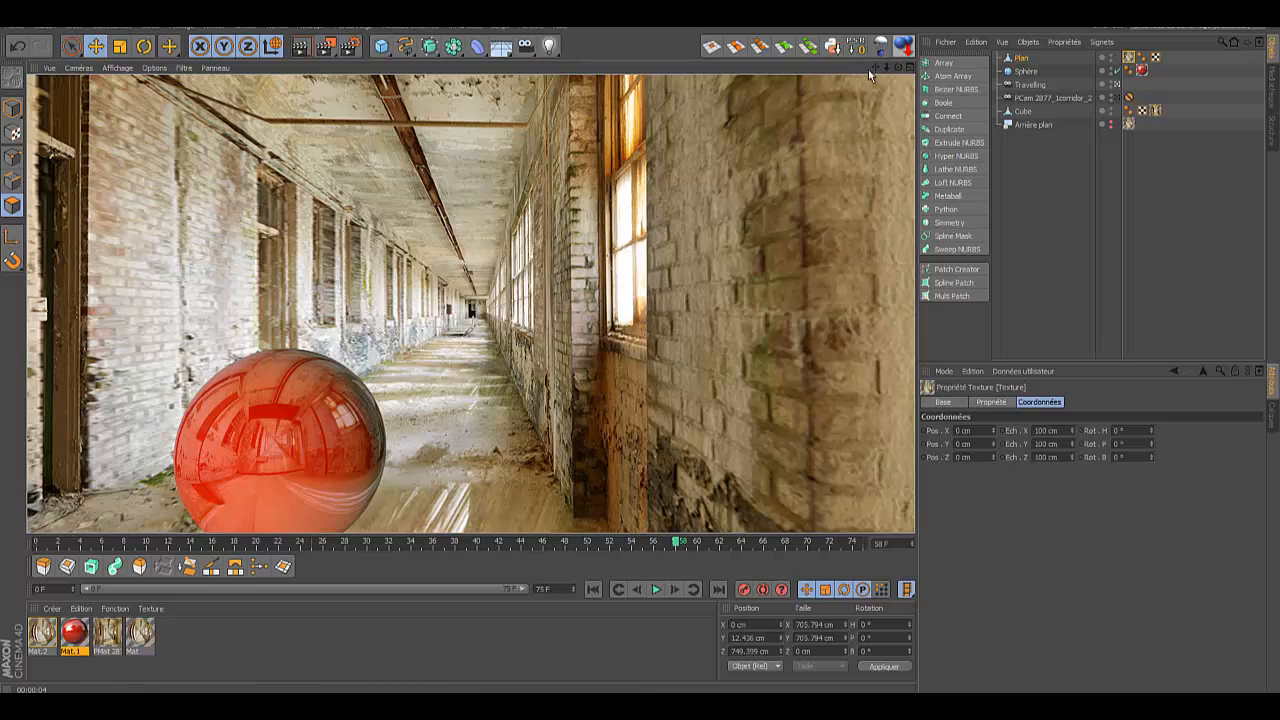
# Step: Hide the Plan and Sphère objects, play the corridor animation without them, and return to the first frame
pyautogui.click(1111, 58)
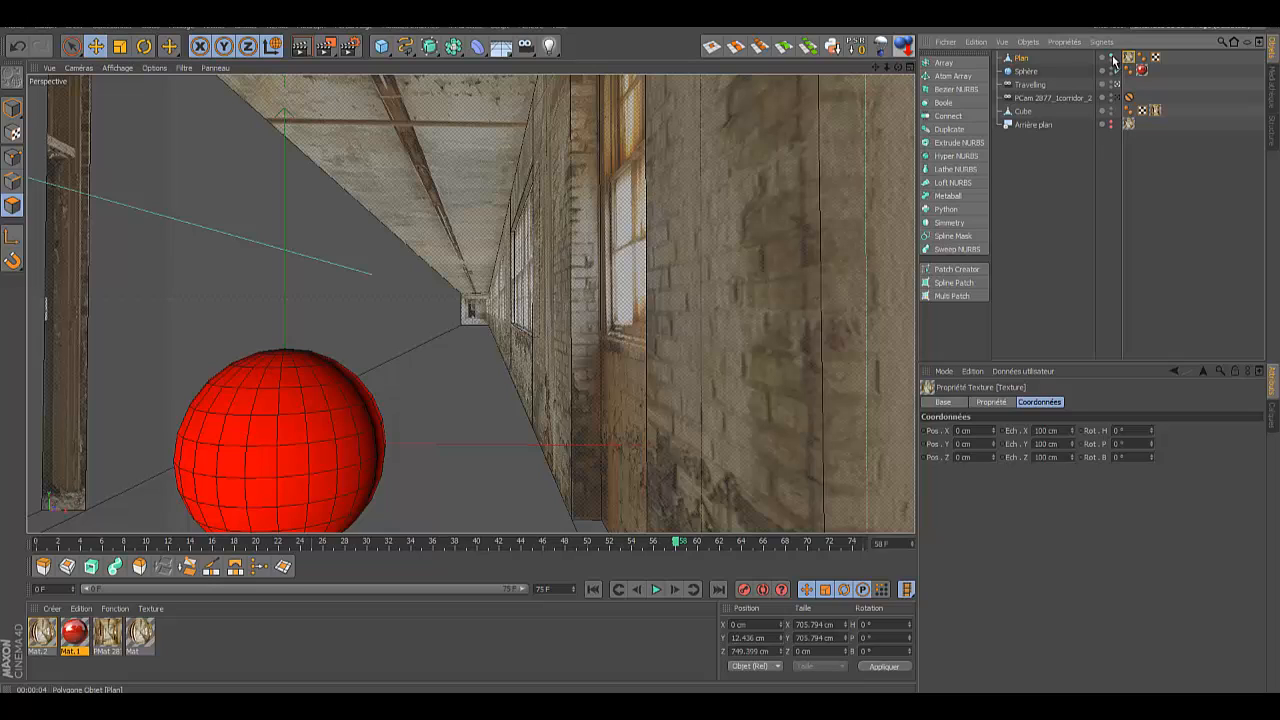
pyautogui.click(1111, 69)
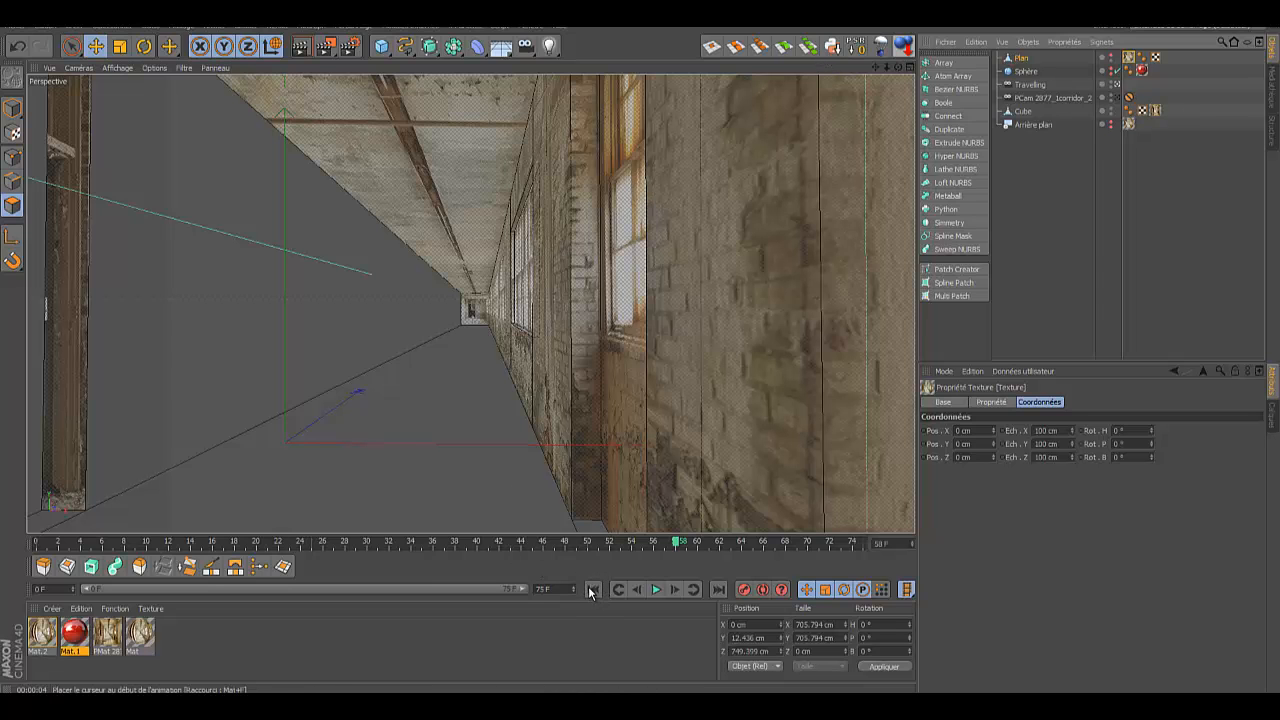
pyautogui.click(593, 589)
pyautogui.click(656, 589)
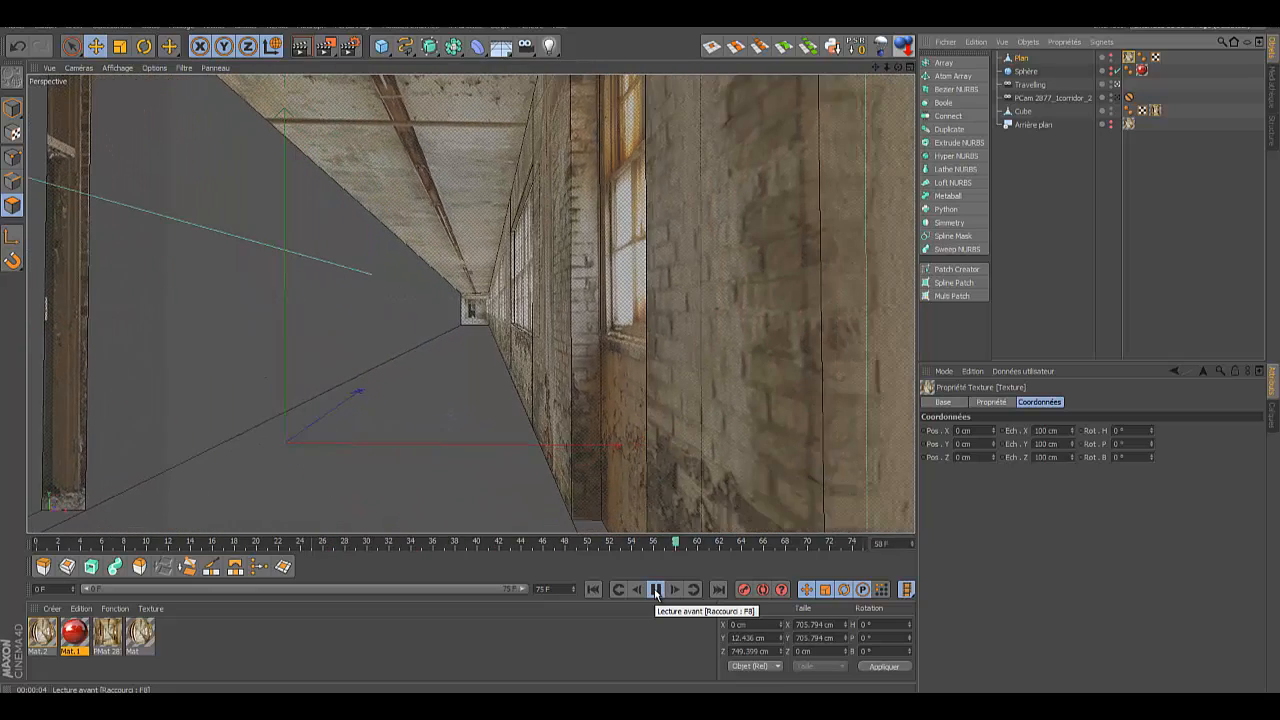
pyautogui.click(656, 589)
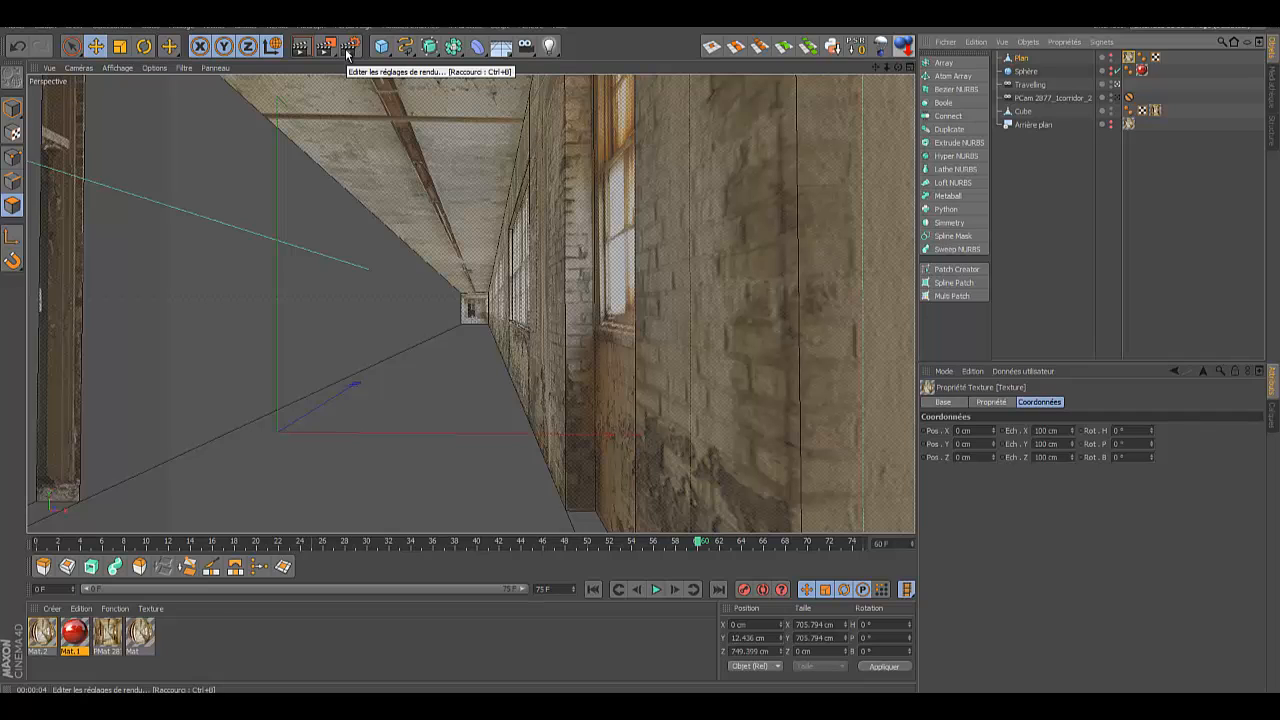
pyautogui.click(594, 589)
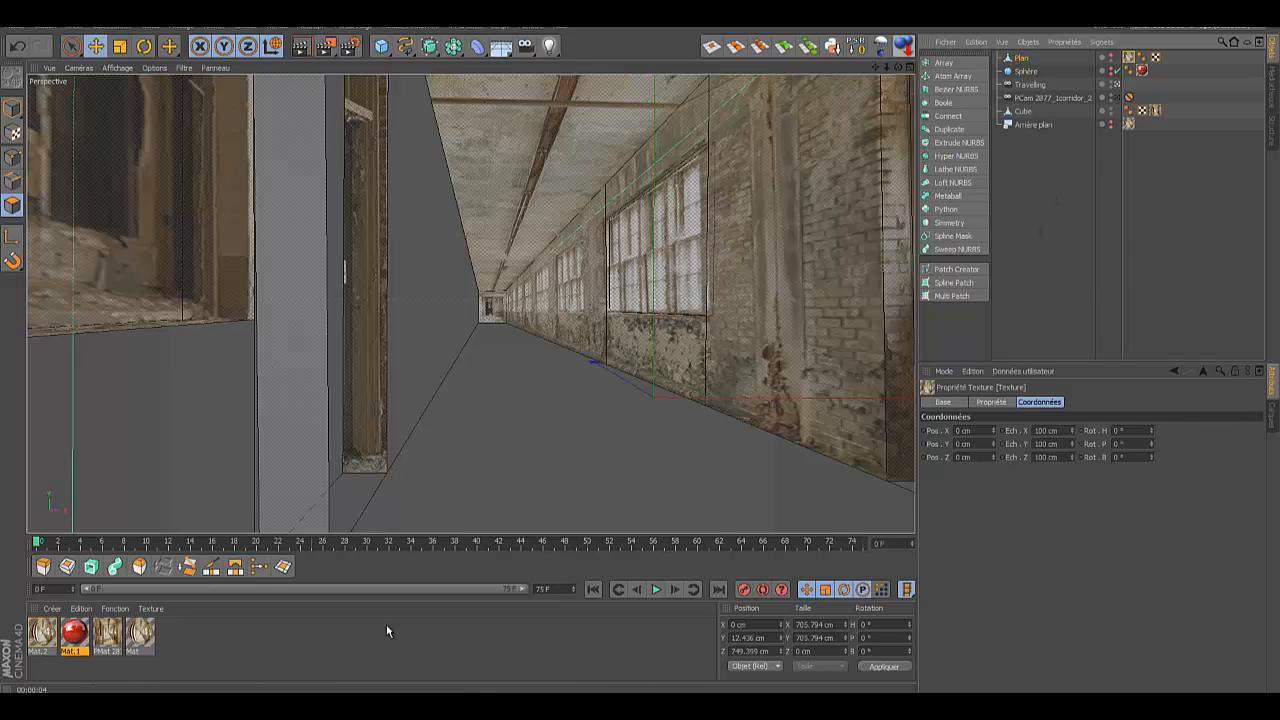
# Step: Make the Sphère and Plan objects visible again
pyautogui.click(1023, 112)
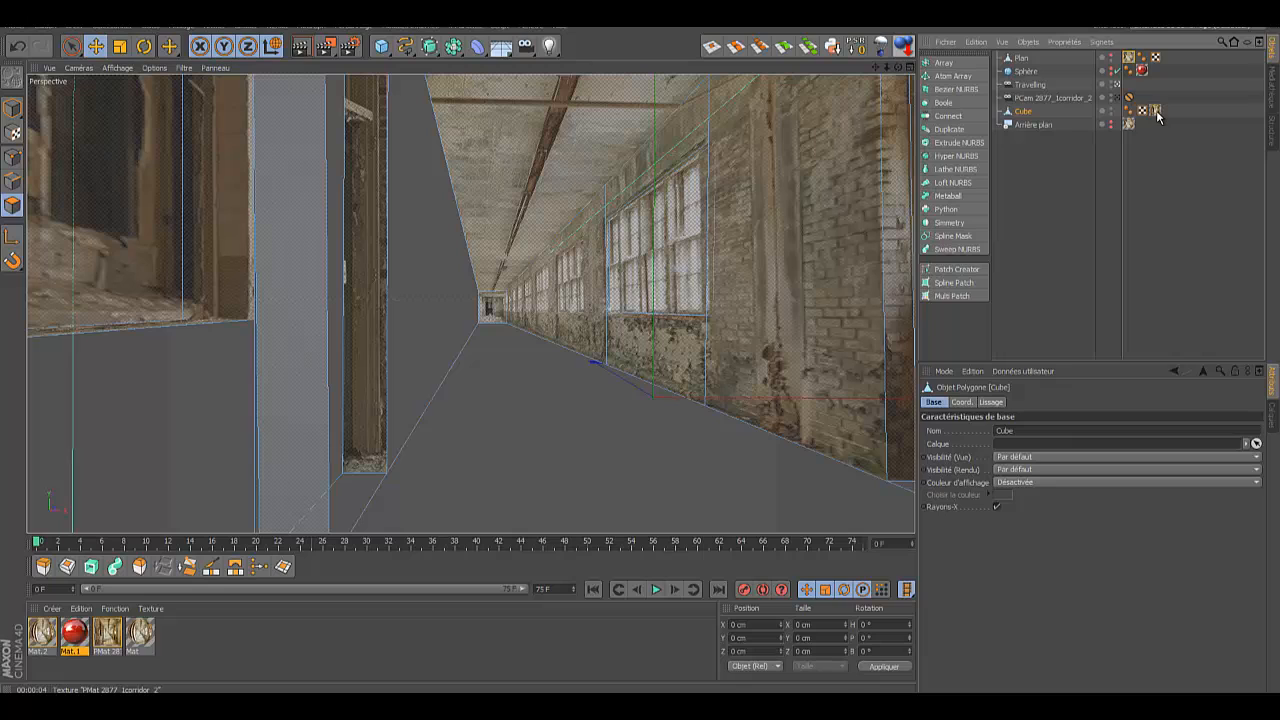
pyautogui.click(1026, 72)
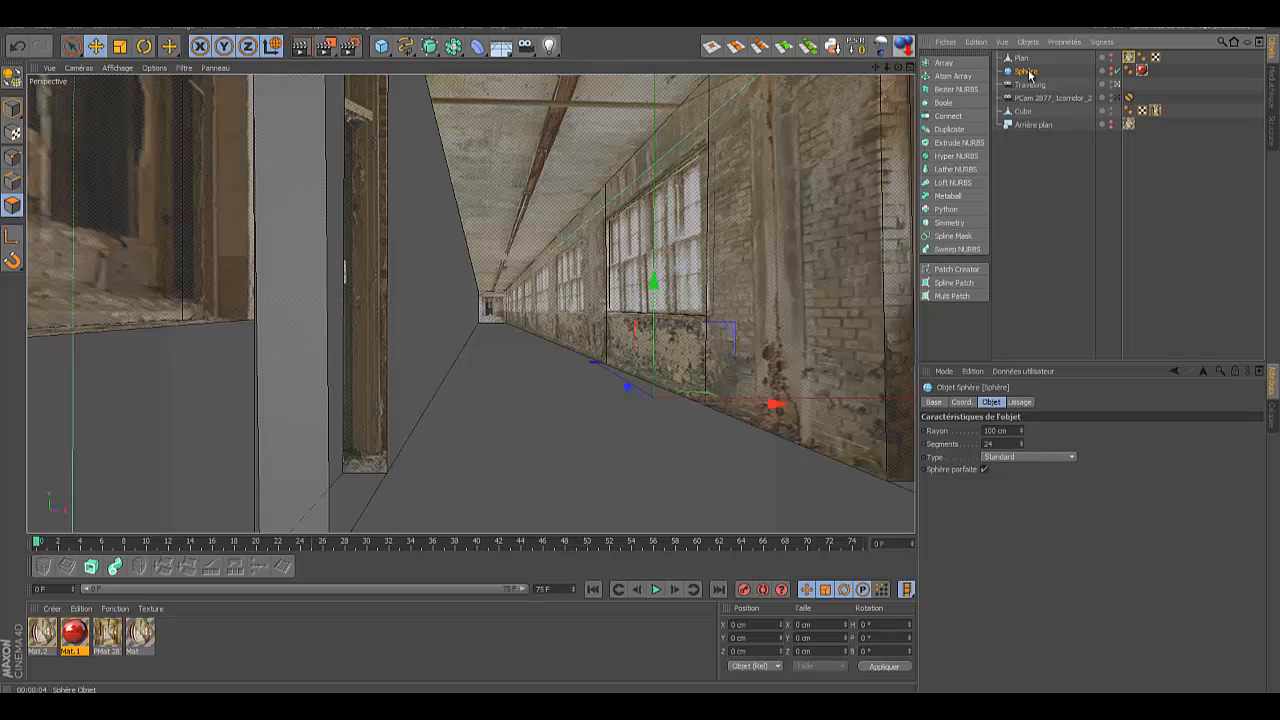
pyautogui.click(1111, 70)
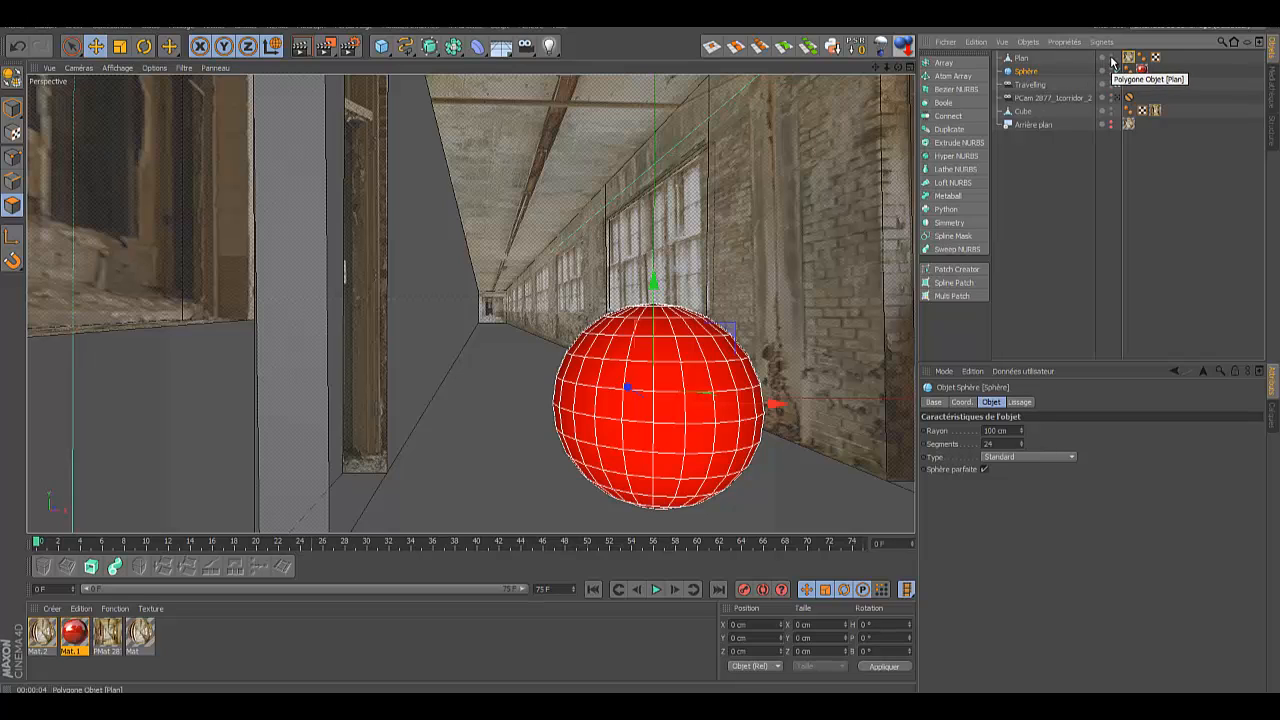
# Step: Rename the Plan object as "Plan reflection"
pyautogui.click(1022, 58)
pyautogui.press('BackSpace')
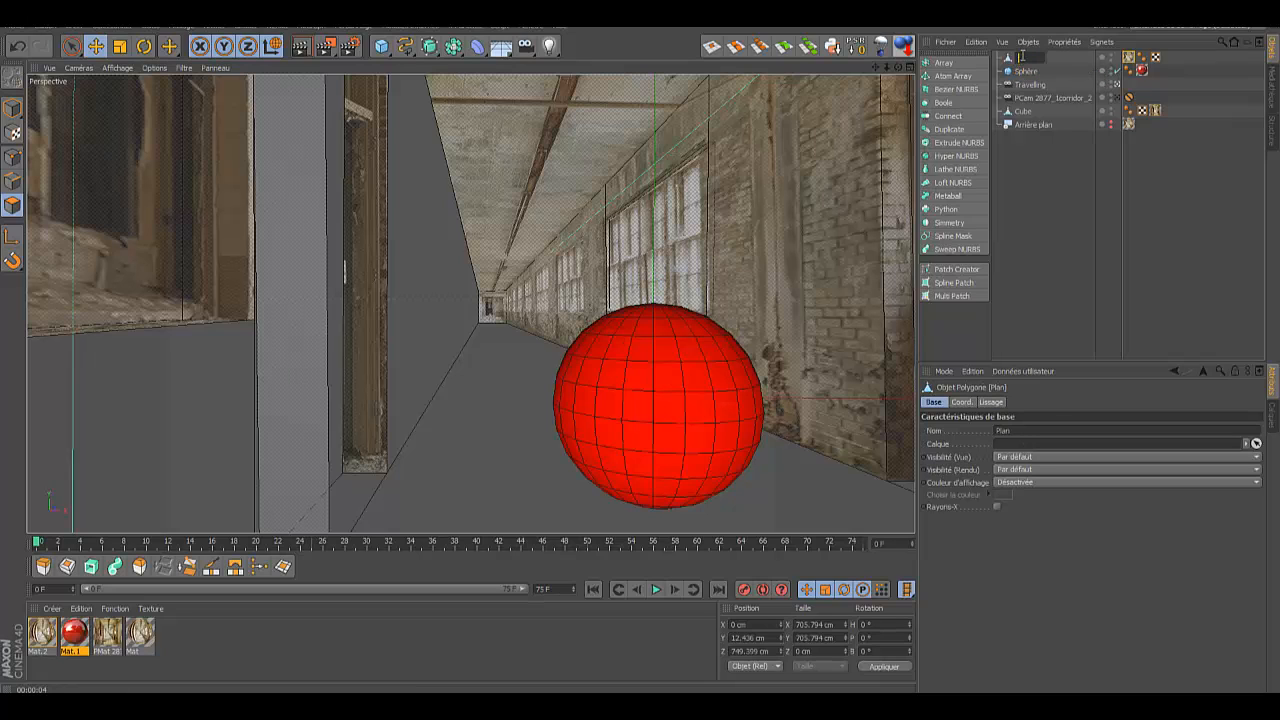
pyautogui.write('Plan re')
pyautogui.write('fe')
pyautogui.write('ection')
pyautogui.press('Return')
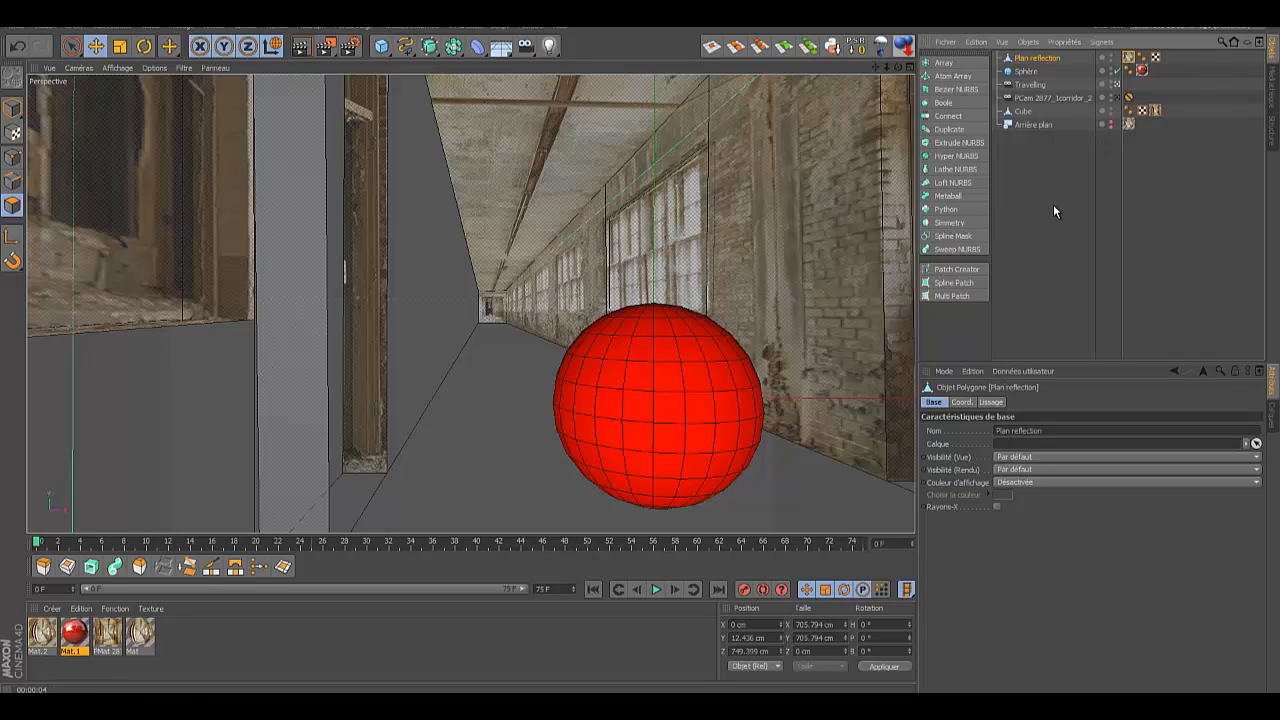
# Step: Duplicate the Sphère object and the red Mat.1 material twice each, and open the middle material copy for editing
pyautogui.click(1023, 73)
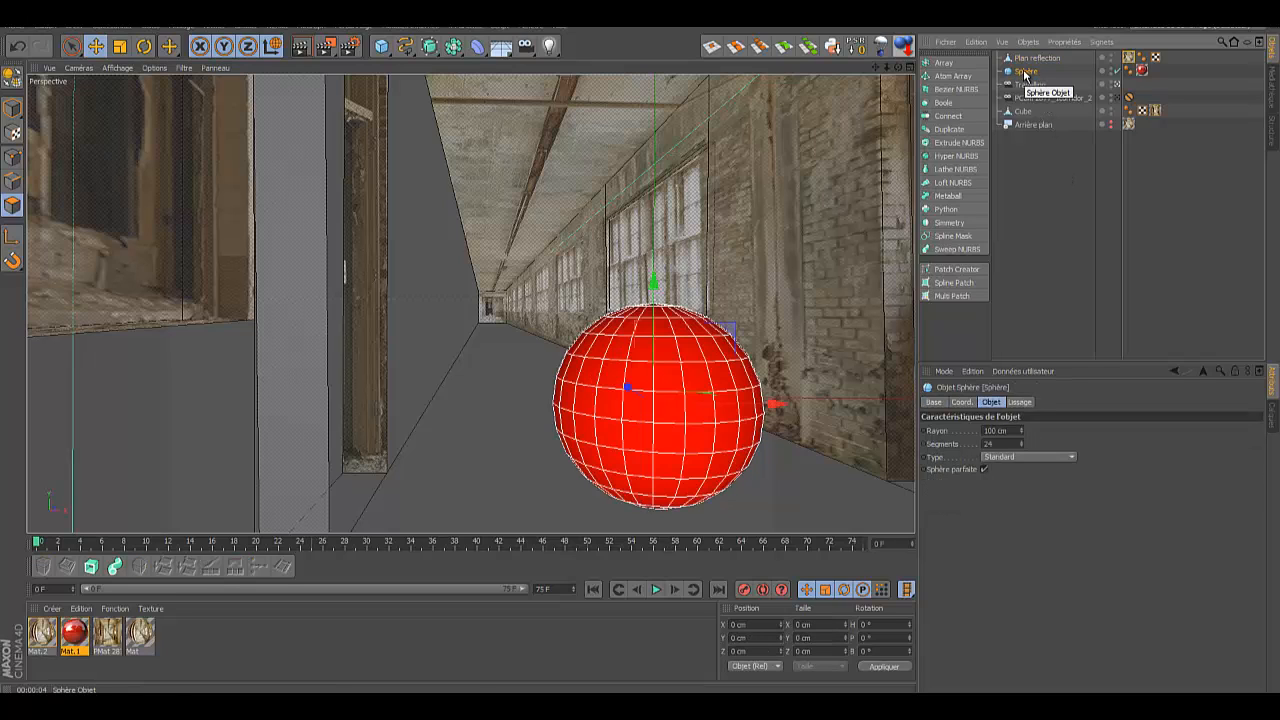
pyautogui.keyDown('ctrl'); pyautogui.moveTo(1023, 73); pyautogui.dragTo(1036, 96); pyautogui.keyUp('ctrl')
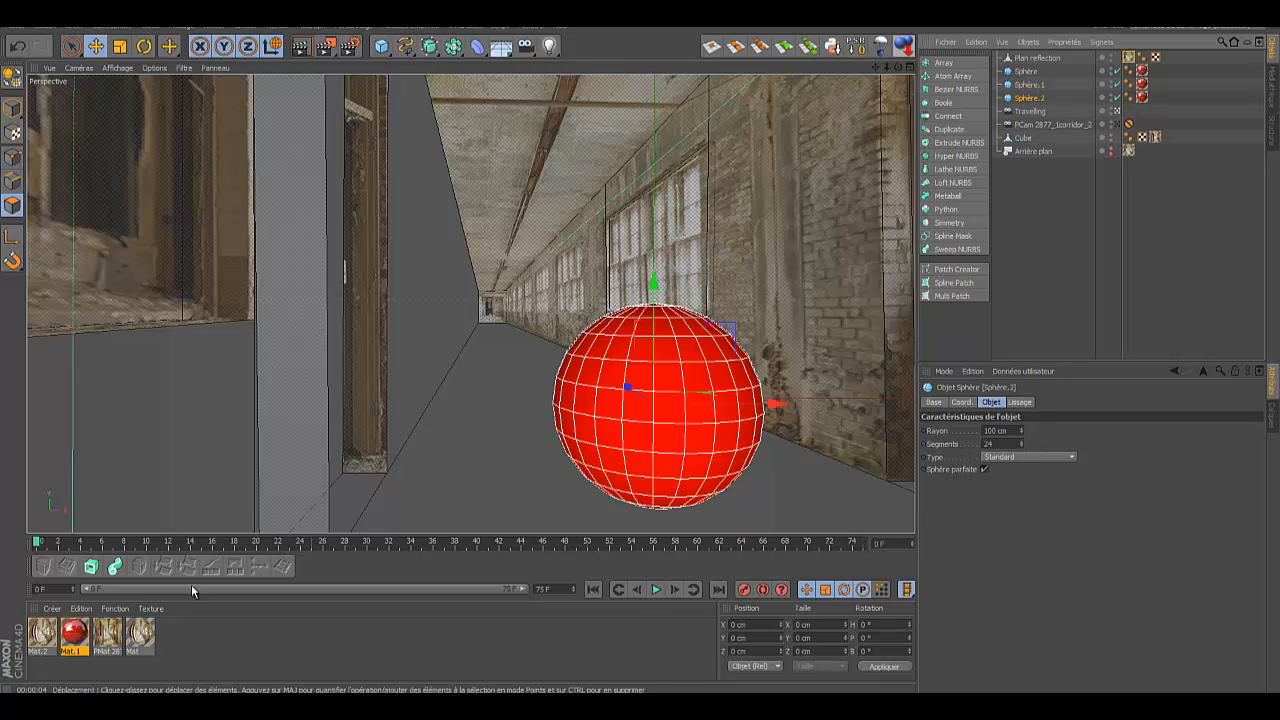
pyautogui.keyDown('ctrl'); pyautogui.moveTo(80, 629); pyautogui.dragTo(121, 633); pyautogui.keyUp('ctrl')
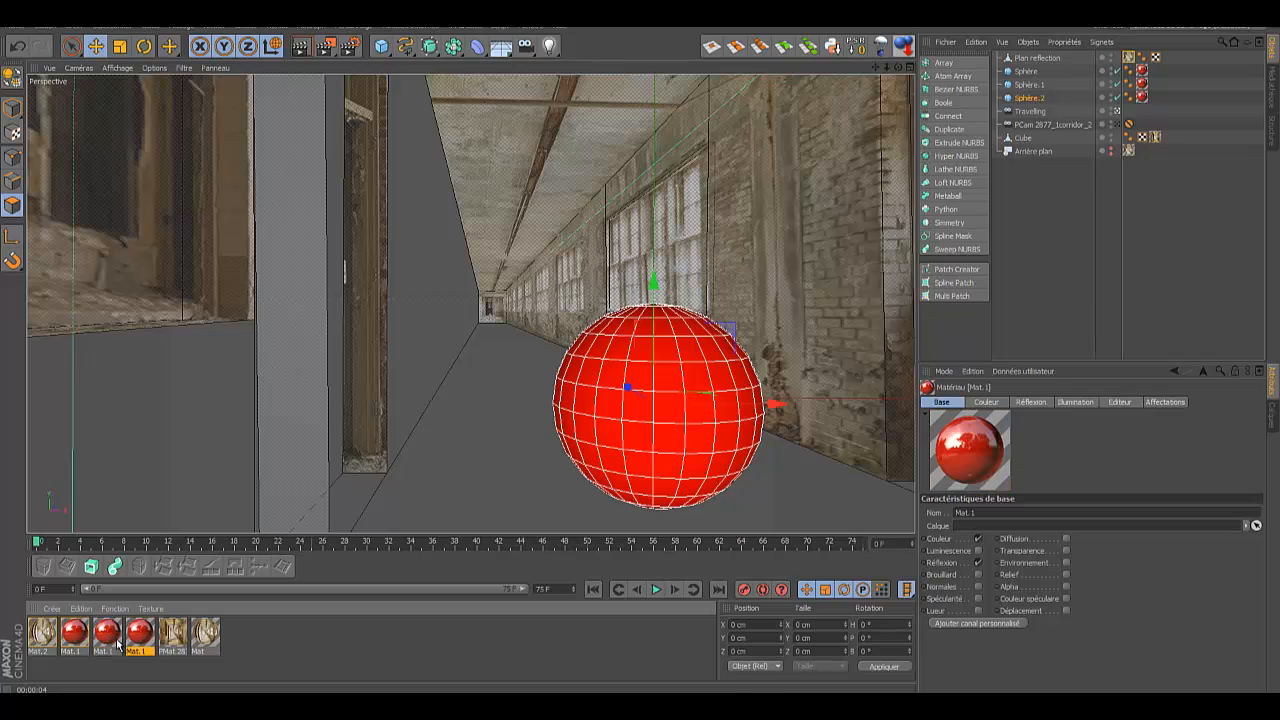
pyautogui.doubleClick(108, 636)
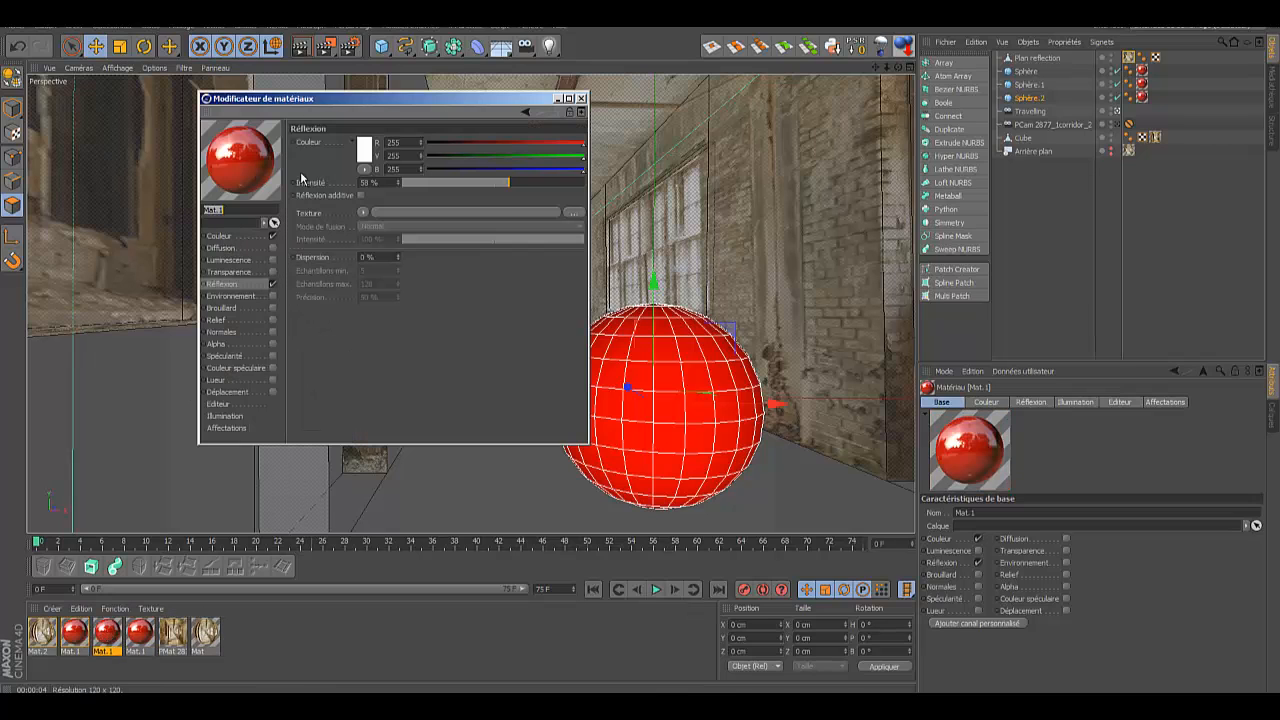
pyautogui.click(364, 155)
pyautogui.click(369, 75)
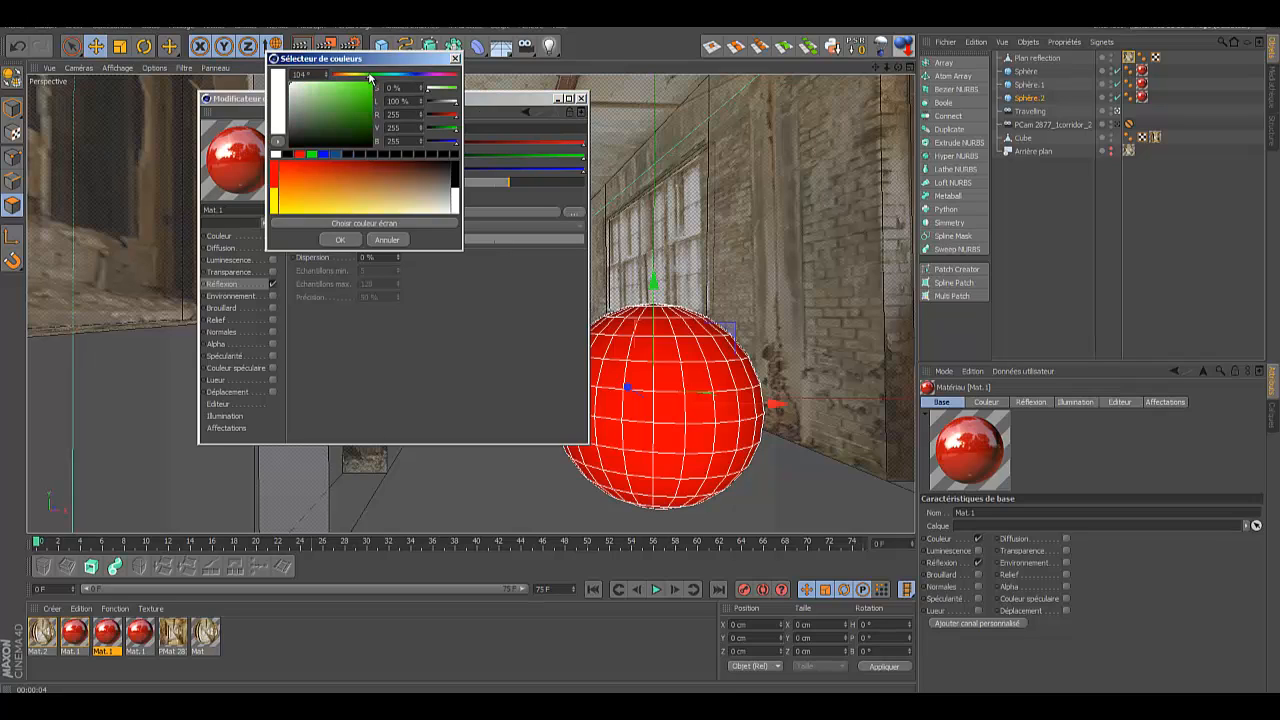
pyautogui.moveTo(363, 94); pyautogui.dragTo(362, 92)
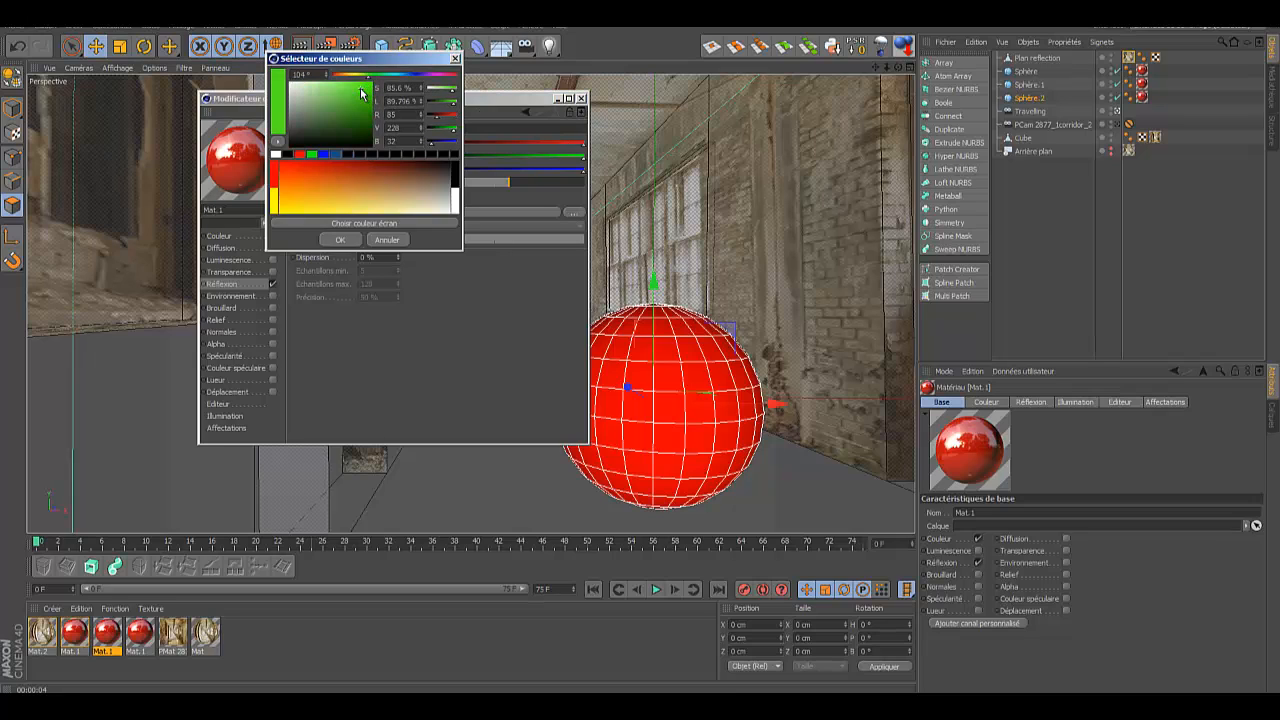
pyautogui.click(340, 240)
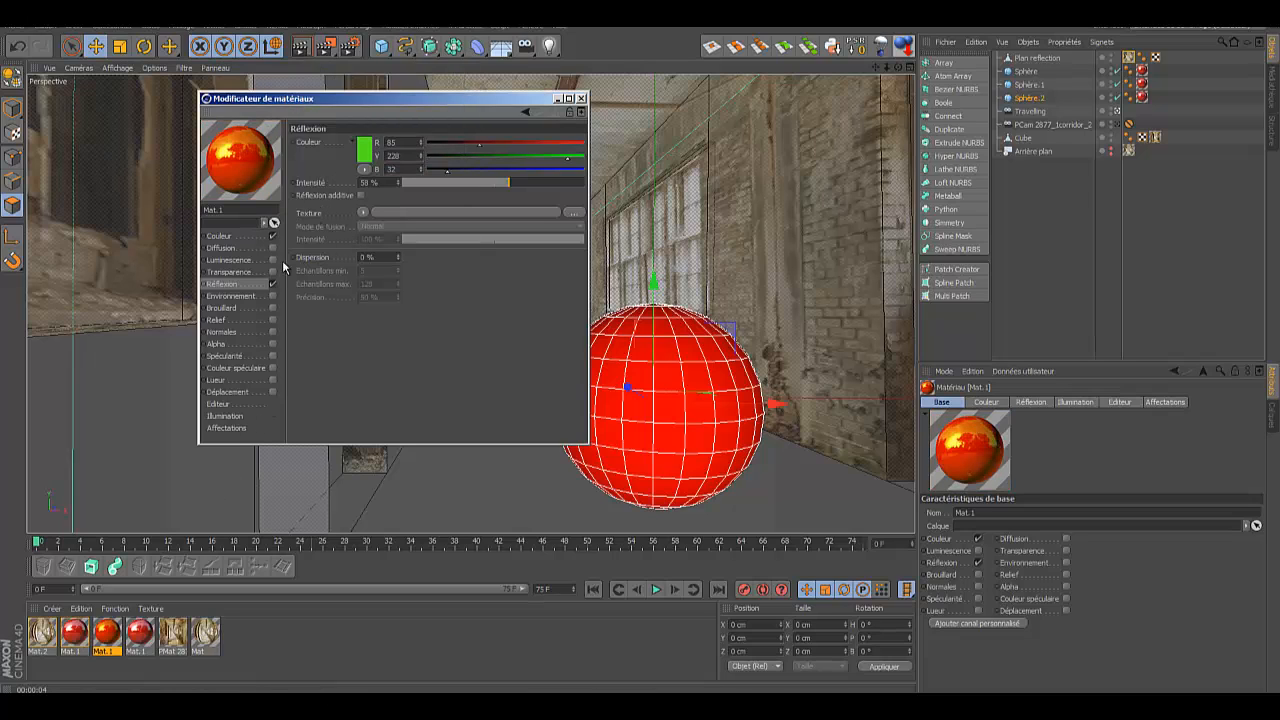
pyautogui.click(366, 152)
pyautogui.moveTo(306, 103); pyautogui.dragTo(288, 78)
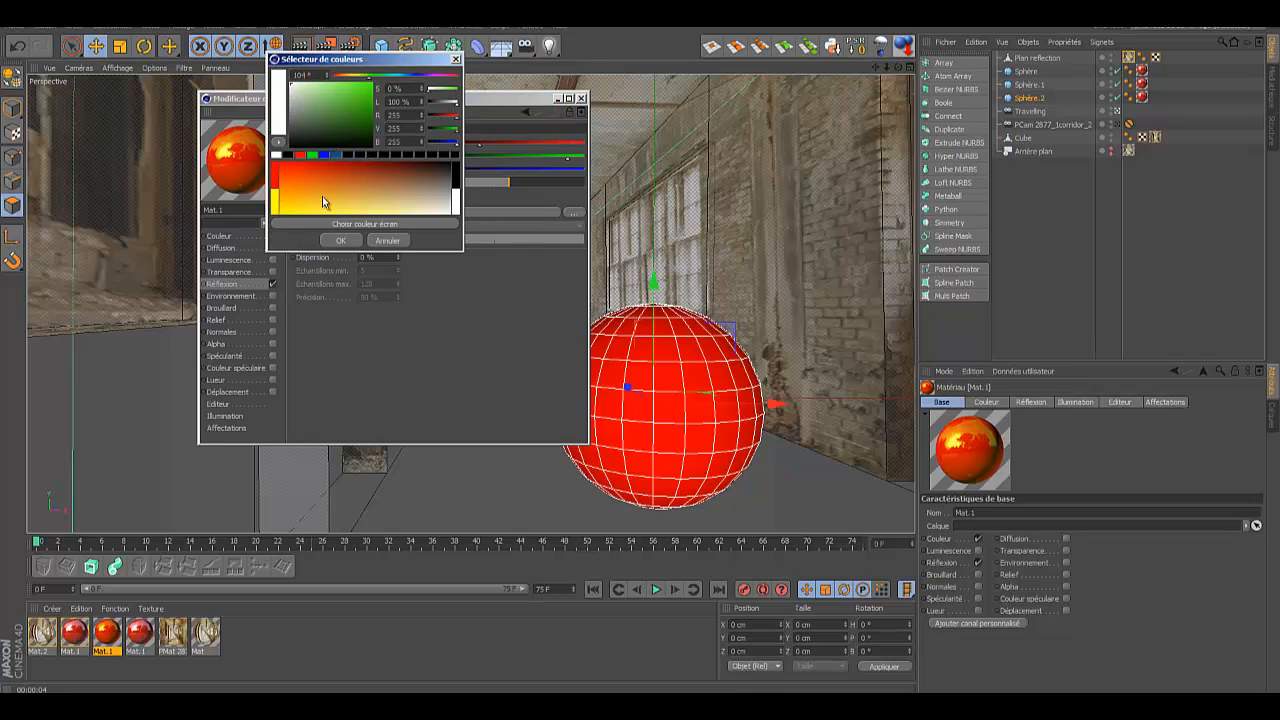
pyautogui.click(341, 242)
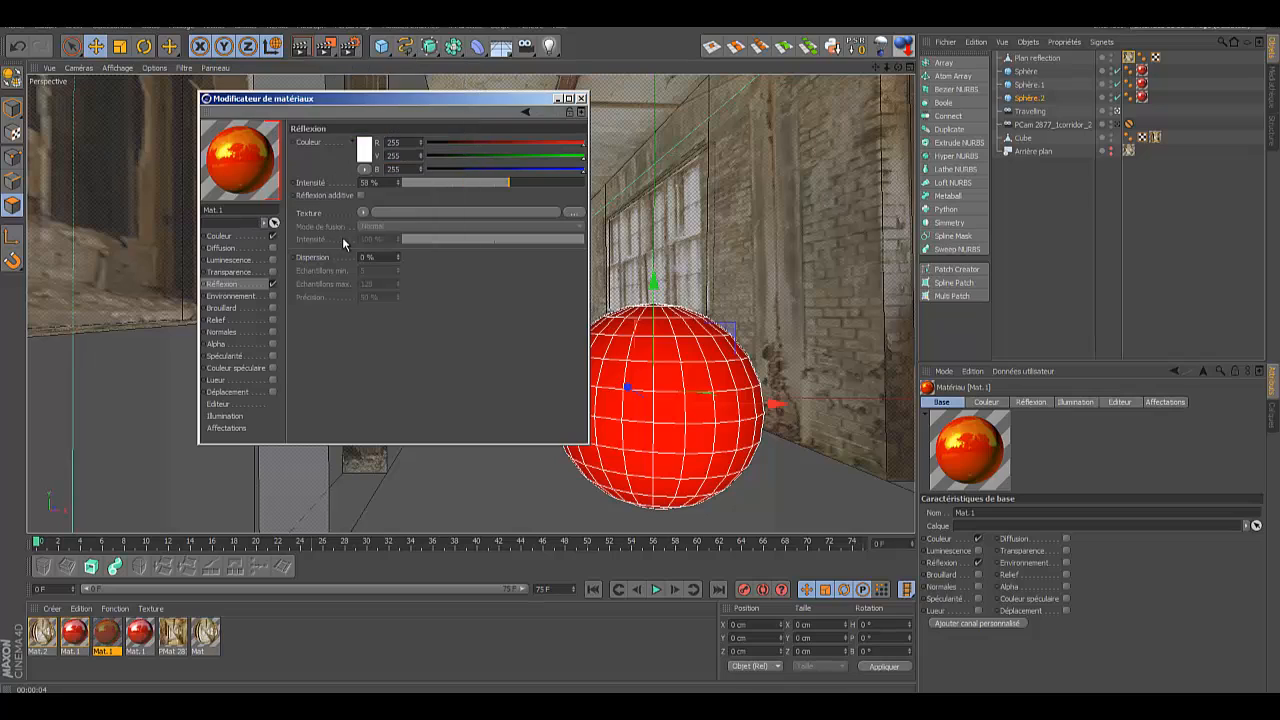
# Step: Set the middle Mat.1 copy's base colour to green with R 45, V 236 and B 32
pyautogui.click(226, 236)
pyautogui.click(356, 151)
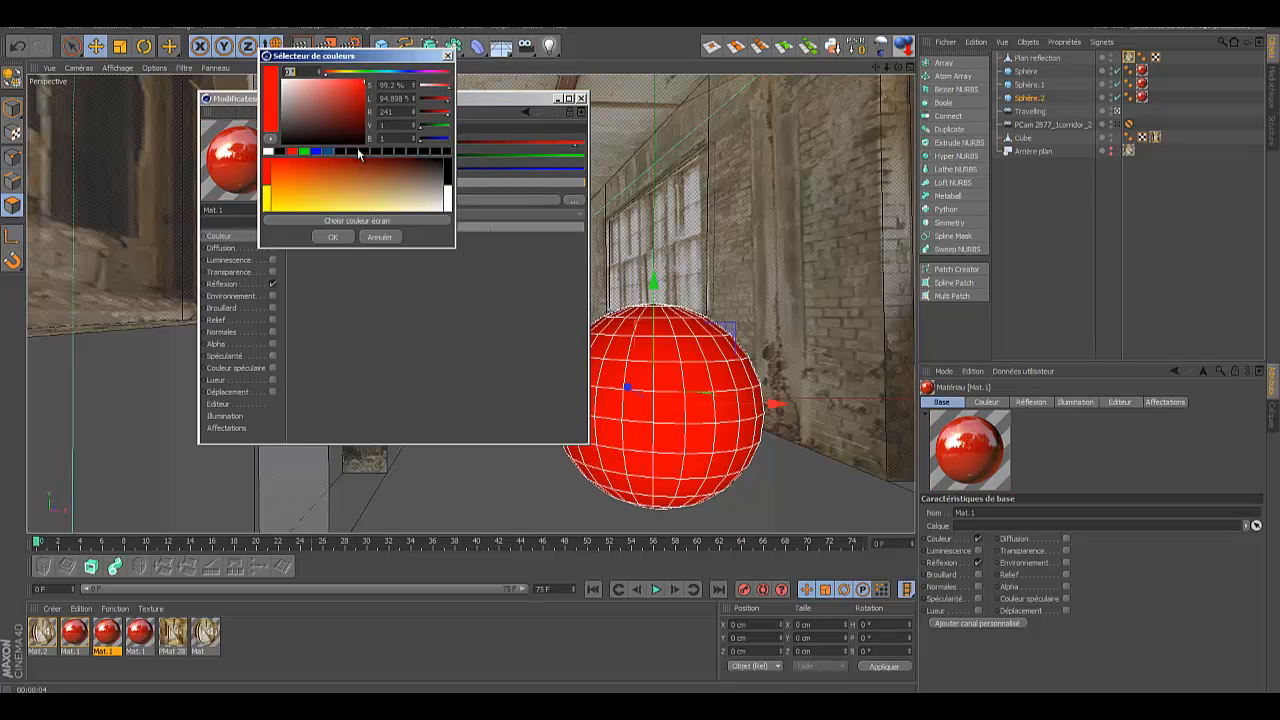
pyautogui.click(366, 74)
pyautogui.click(353, 82)
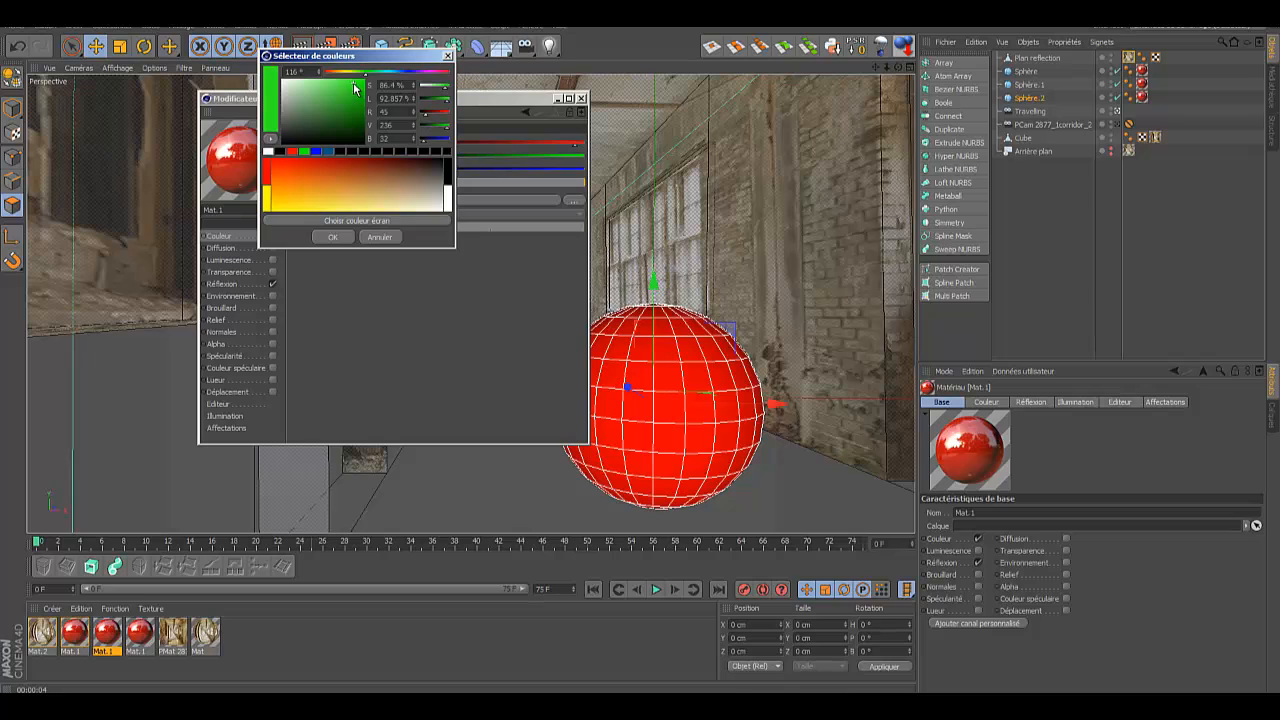
pyautogui.click(334, 237)
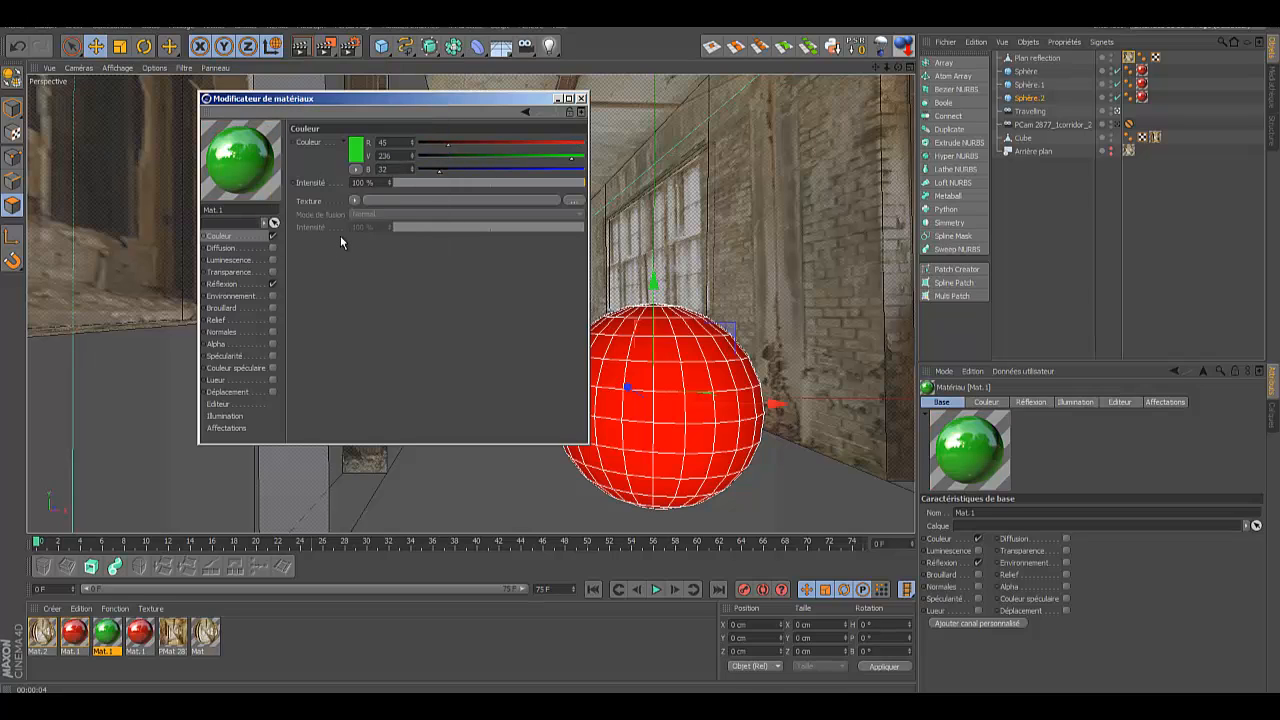
# Step: Set the last Mat.1 copy's base colour to yellow with R 254, V 238 and B 4, and close the material editor
pyautogui.doubleClick(140, 632)
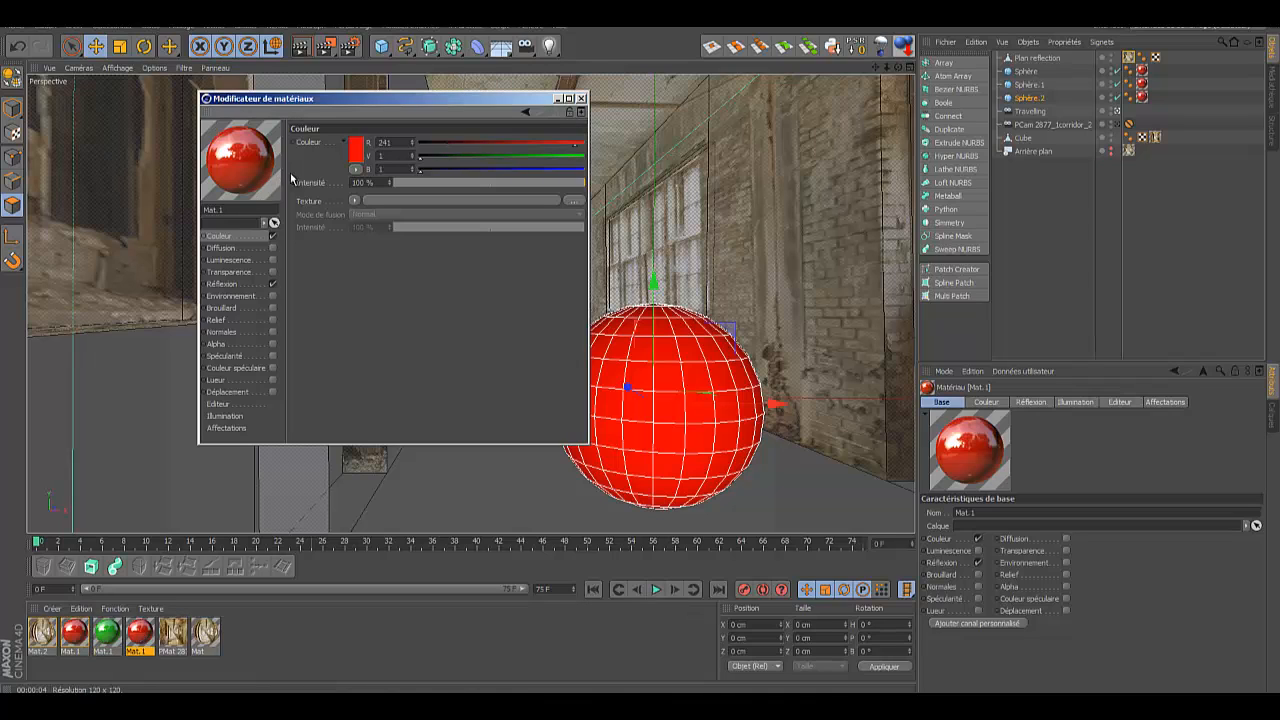
pyautogui.click(356, 155)
pyautogui.moveTo(298, 197); pyautogui.dragTo(277, 216)
pyautogui.click(331, 241)
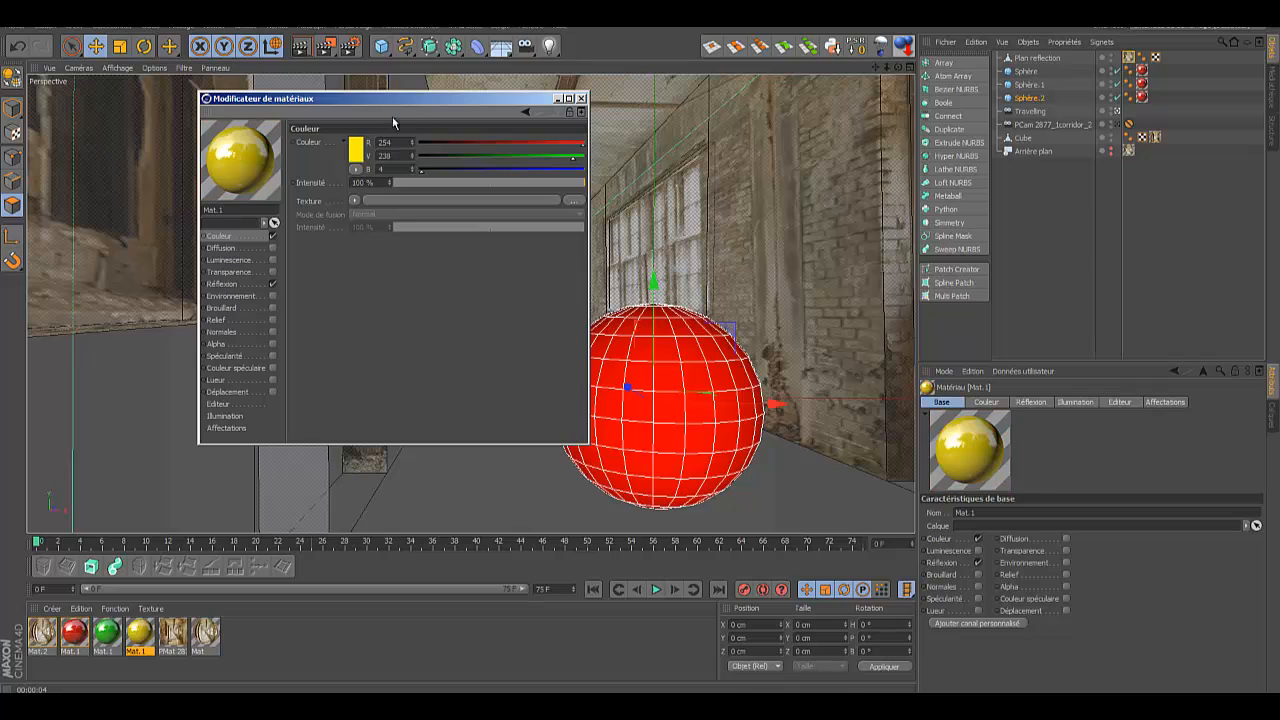
pyautogui.click(581, 98)
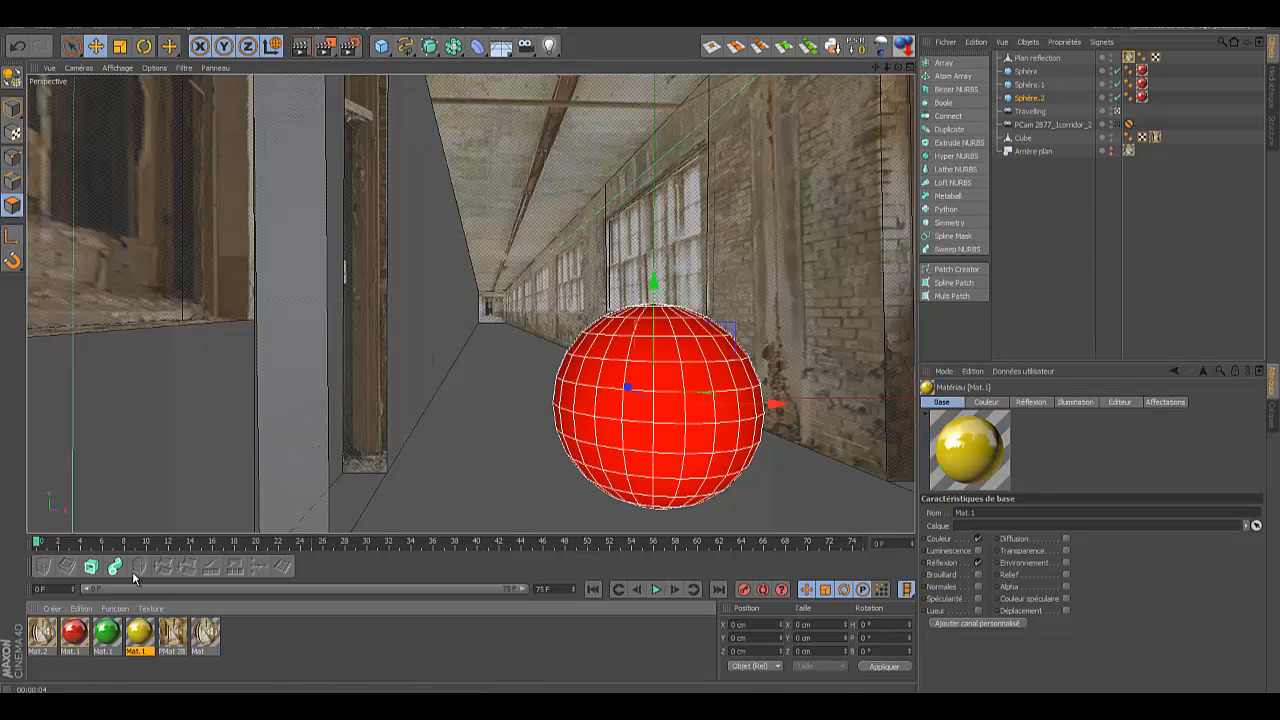
# Step: Apply the green material to Sphère.1 and the yellow material to Sphère.2, replacing their red material
pyautogui.moveTo(104, 640); pyautogui.dragTo(1144, 85)
pyautogui.moveTo(456, 418); pyautogui.dragTo(1145, 97)
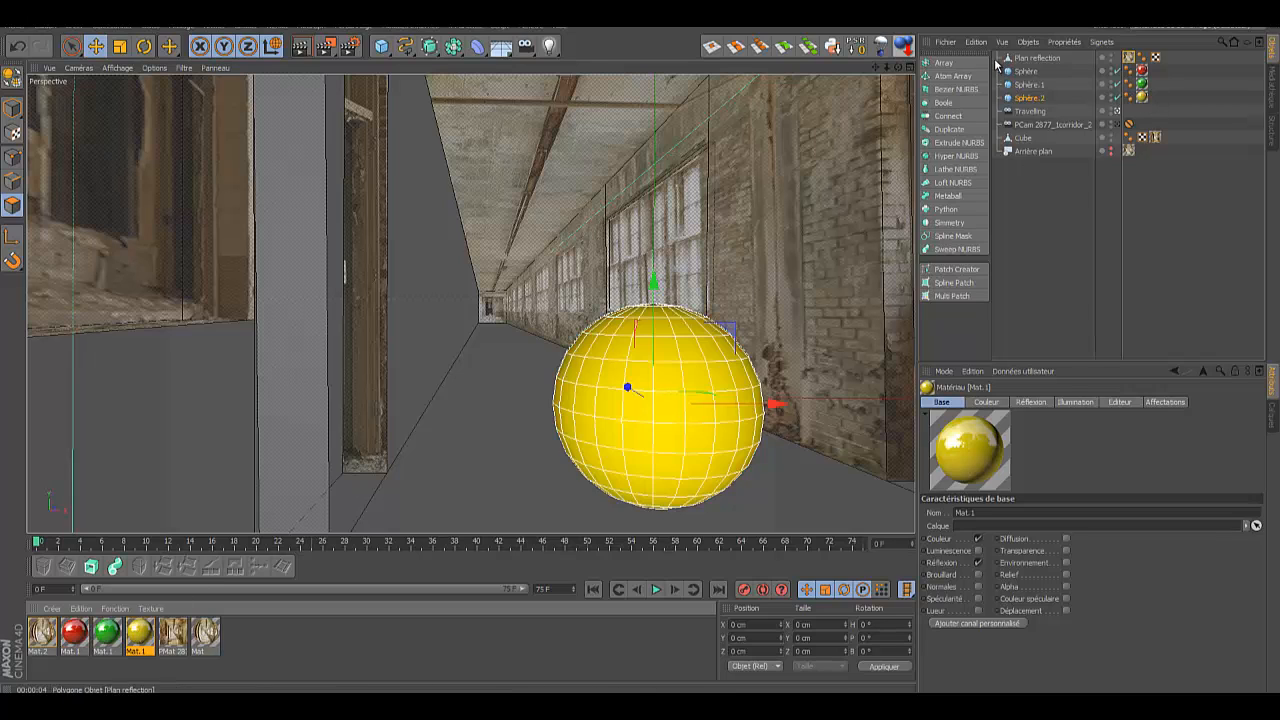
# Step: Show all four viewports and move the yellow Sphère.2 along Z, deeper into the corridor behind the red sphere
pyautogui.click(909, 68)
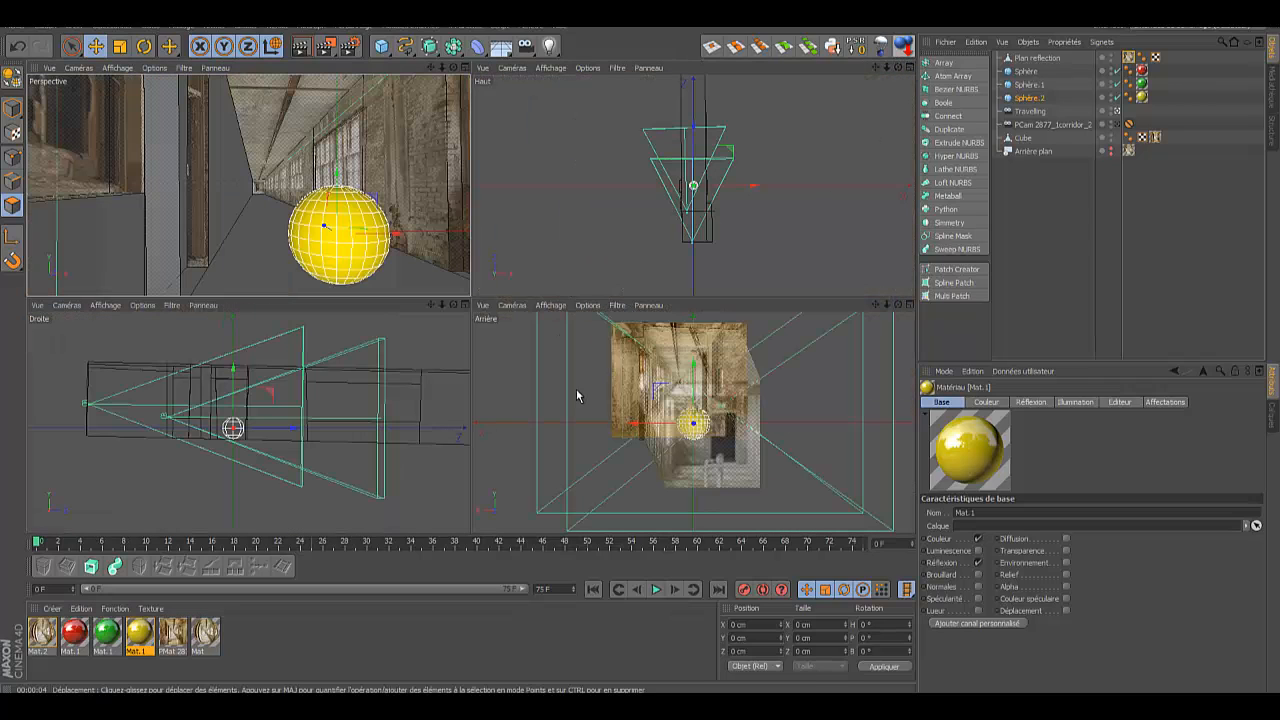
pyautogui.click(1142, 85)
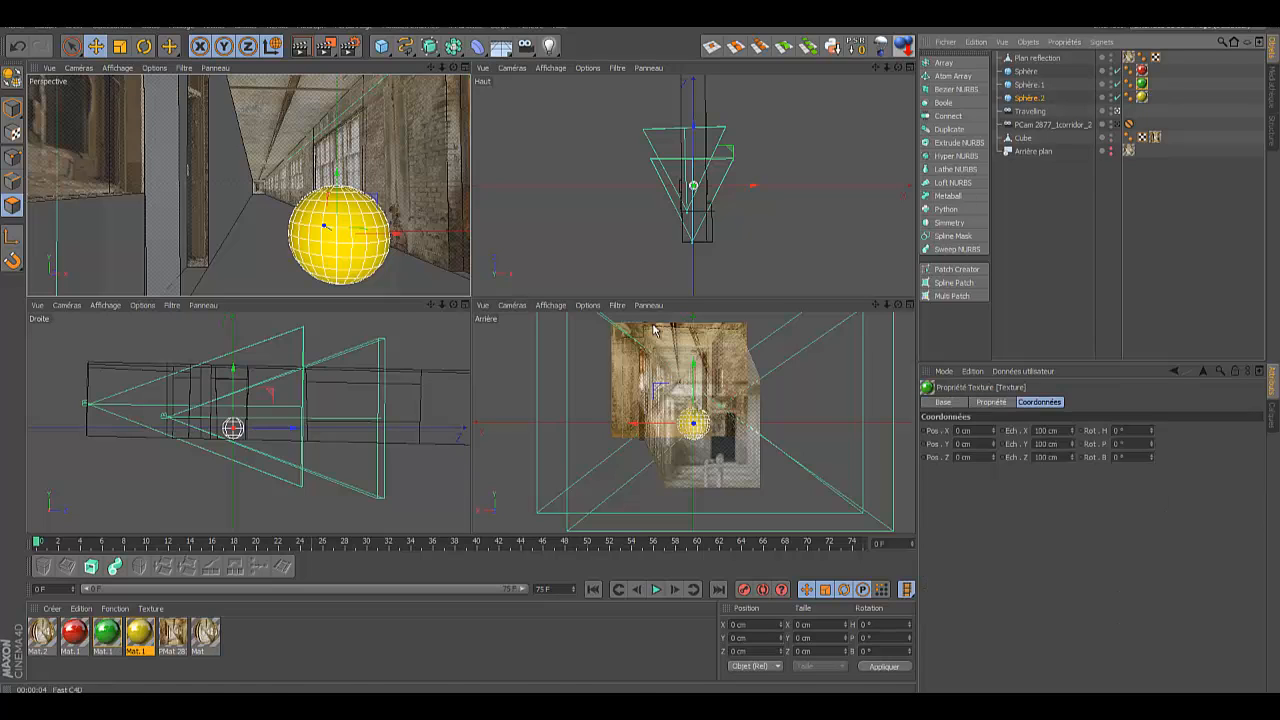
pyautogui.moveTo(297, 429); pyautogui.dragTo(341, 431)
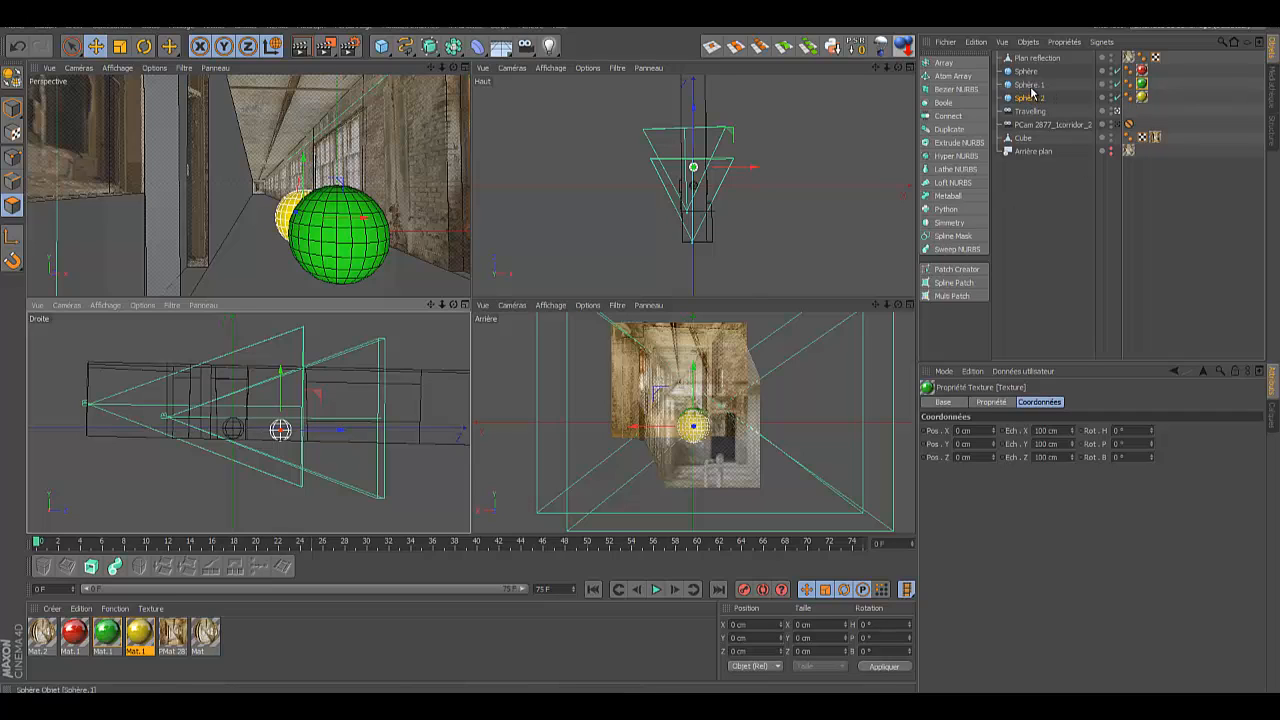
# Step: Move the green Sphère.1 along Z to behind the yellow sphere, and shift it slightly along positive X
pyautogui.click(1030, 86)
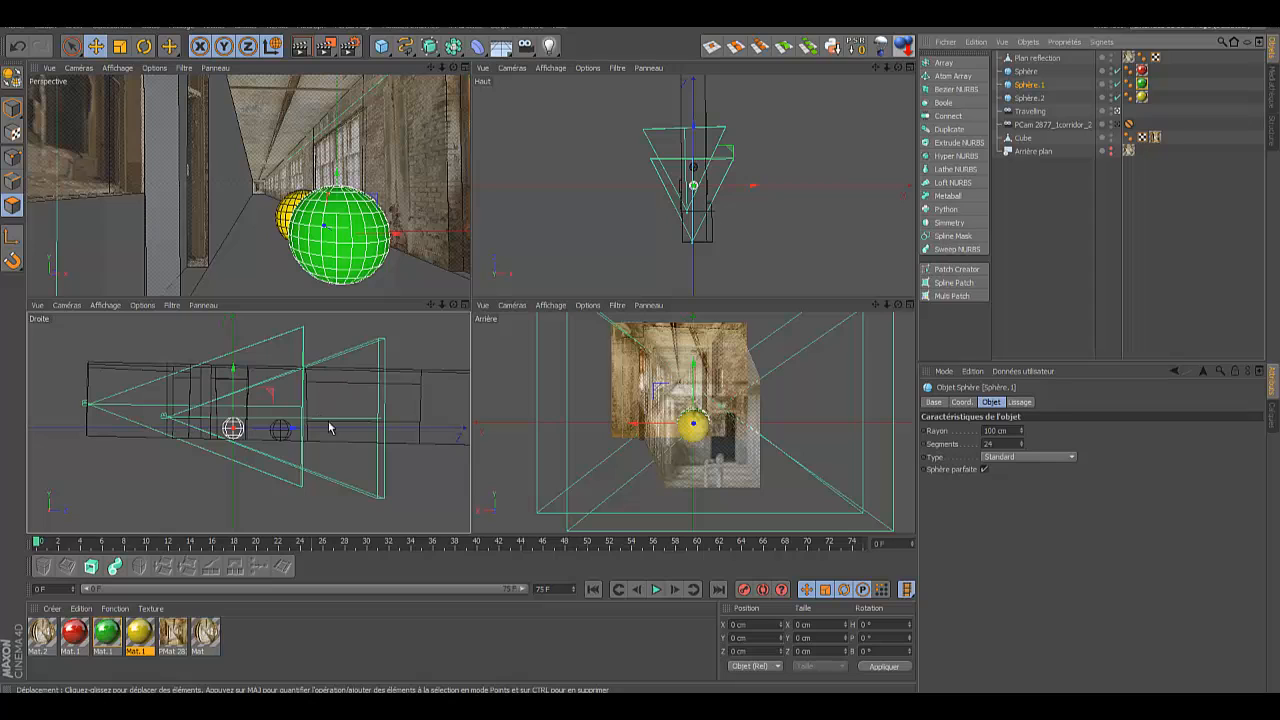
pyautogui.moveTo(286, 430); pyautogui.dragTo(385, 428)
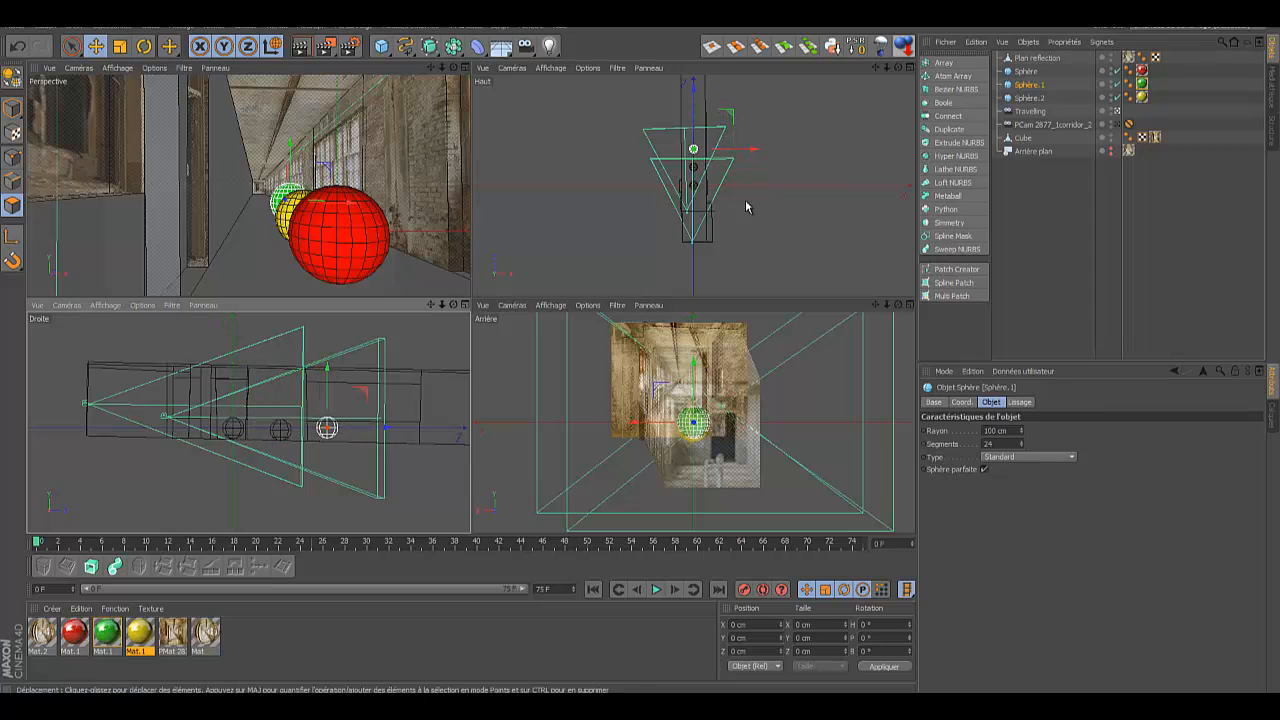
pyautogui.moveTo(749, 149); pyautogui.dragTo(759, 152)
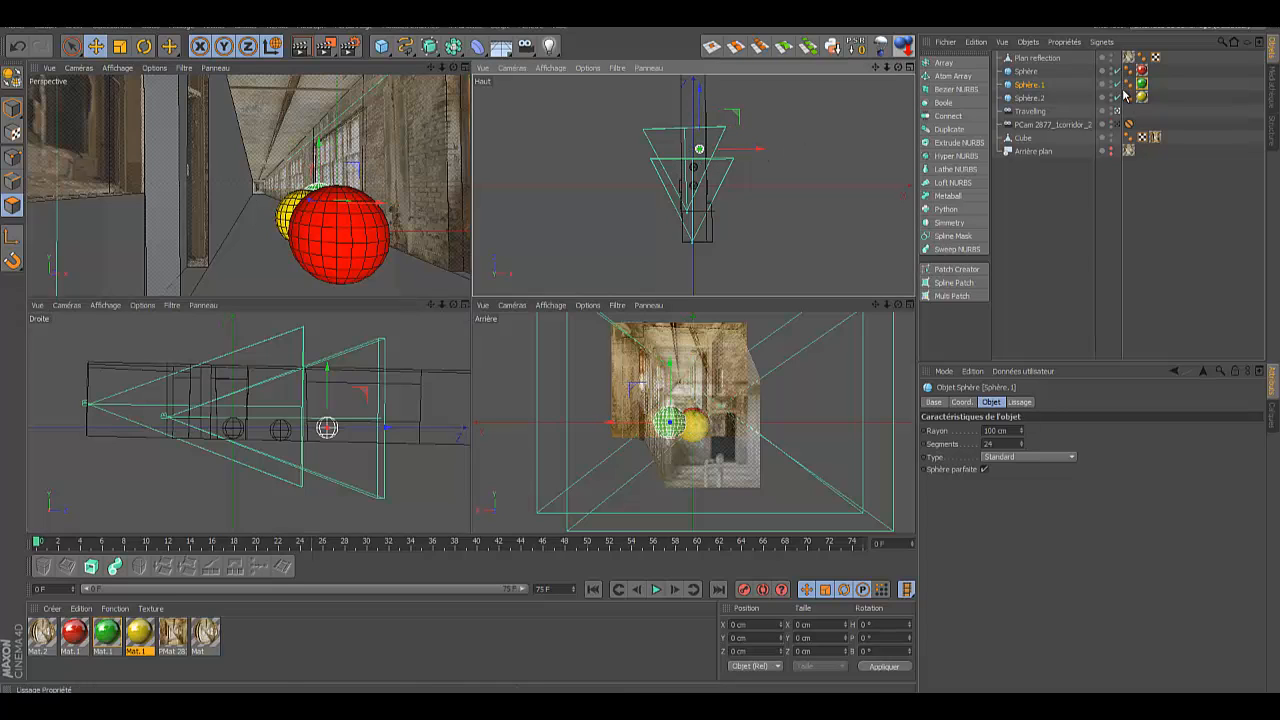
# Step: Shift the yellow Sphère.2 slightly along negative X, and raise all three spheres together along Y toward the ceiling
pyautogui.click(1040, 98)
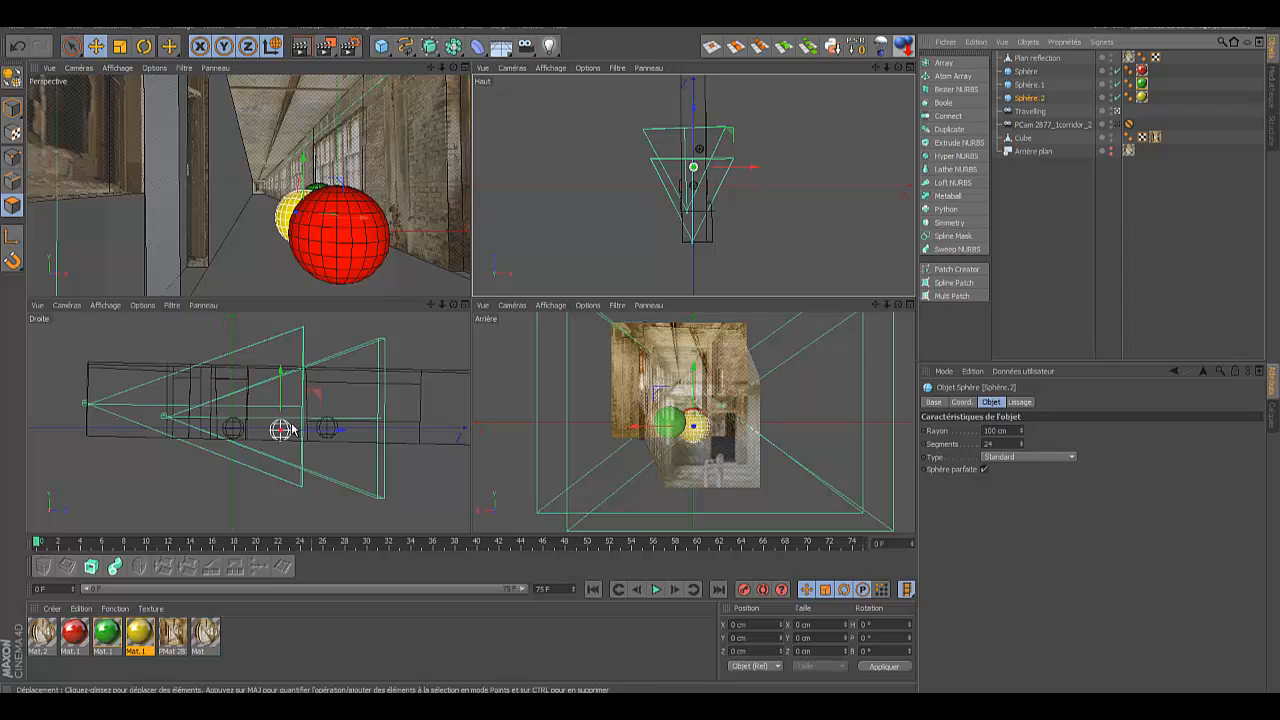
pyautogui.moveTo(362, 222); pyautogui.dragTo(339, 226)
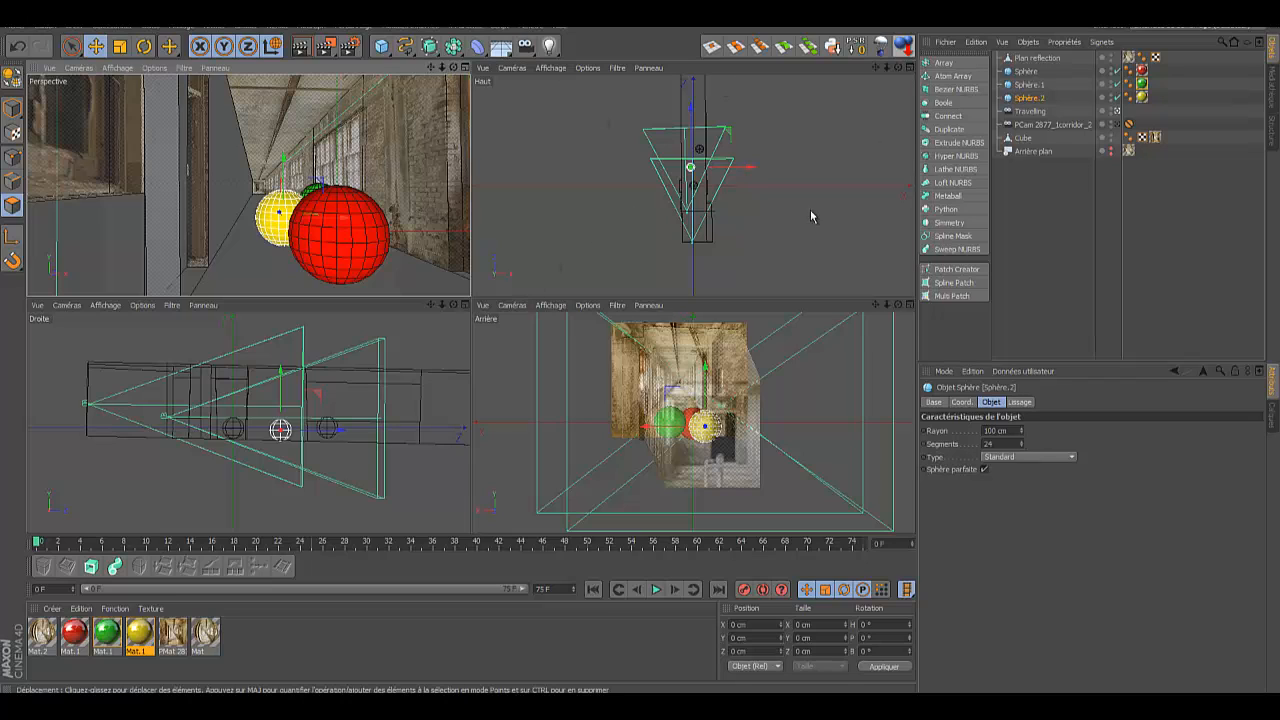
pyautogui.keyDown('ctrl'); pyautogui.click(1027, 86); pyautogui.keyUp('ctrl')
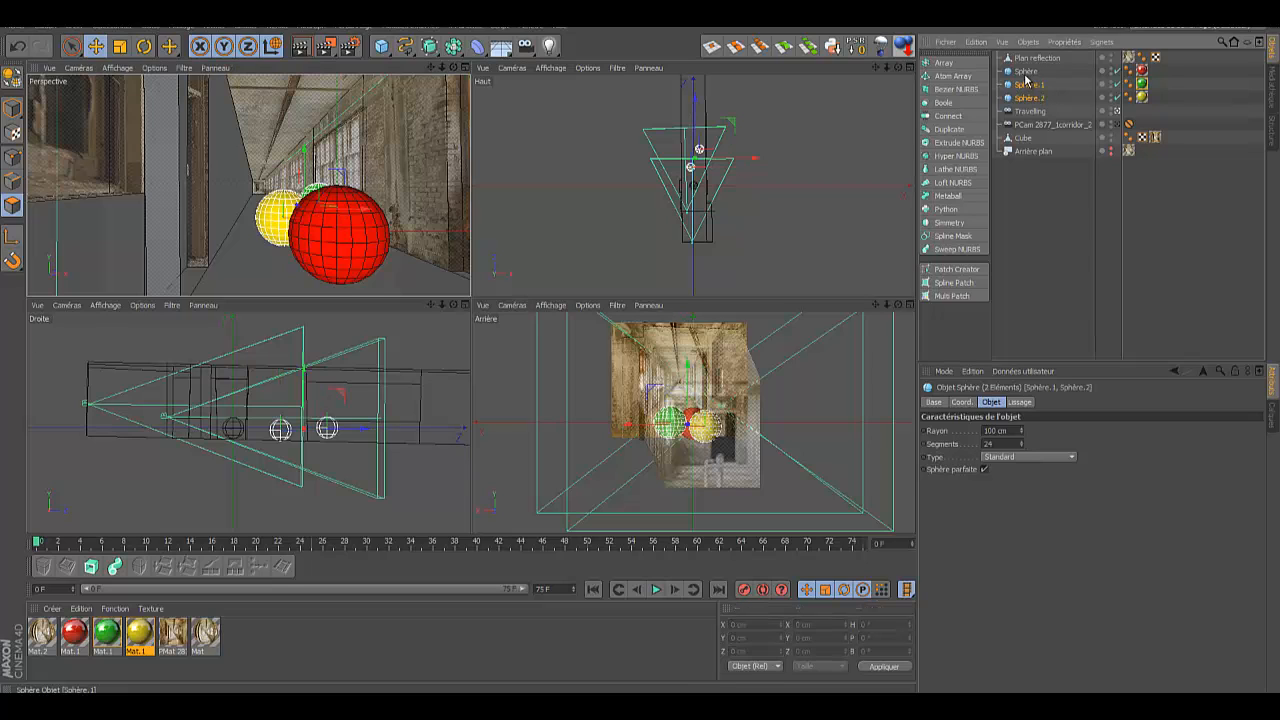
pyautogui.keyDown('ctrl'); pyautogui.click(1025, 72); pyautogui.keyUp('ctrl')
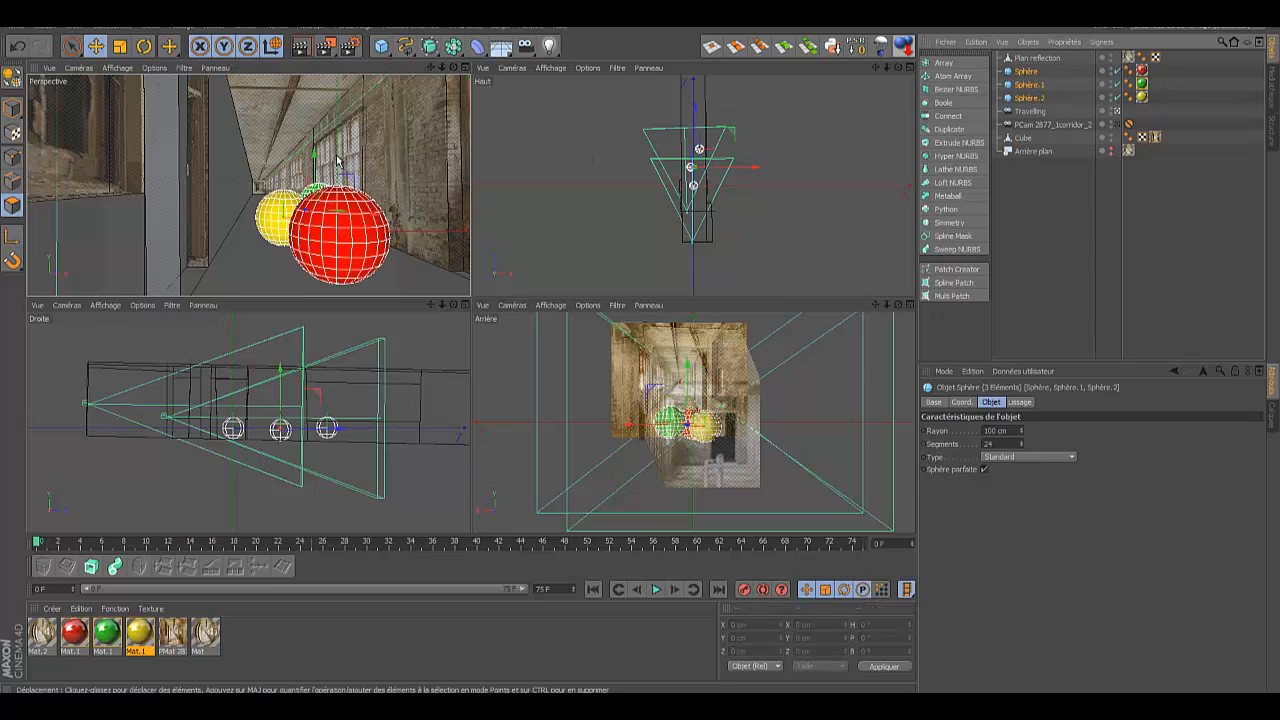
pyautogui.moveTo(320, 170); pyautogui.dragTo(323, 63)
pyautogui.moveTo(641, 355); pyautogui.dragTo(641, 356)
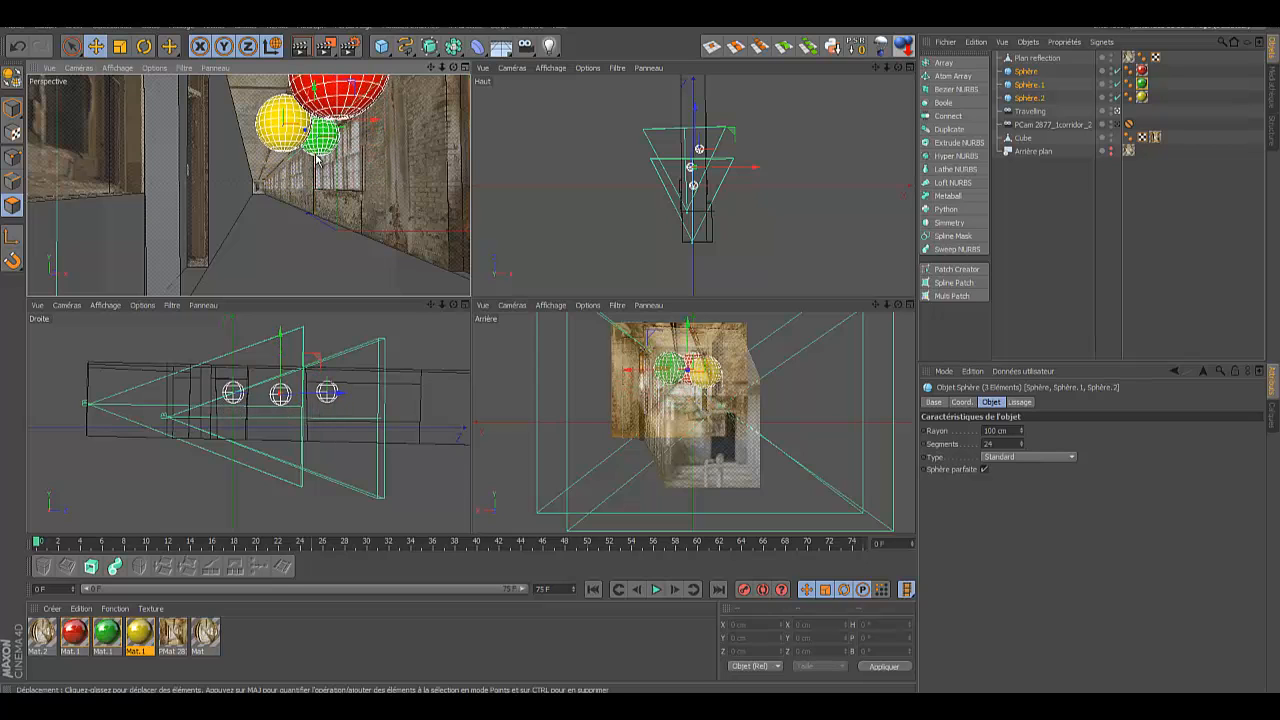
# Step: Add a Corps rigide simulation property to Sphère, Sphère.1 and Sphère.2
pyautogui.rightClick(1024, 76)
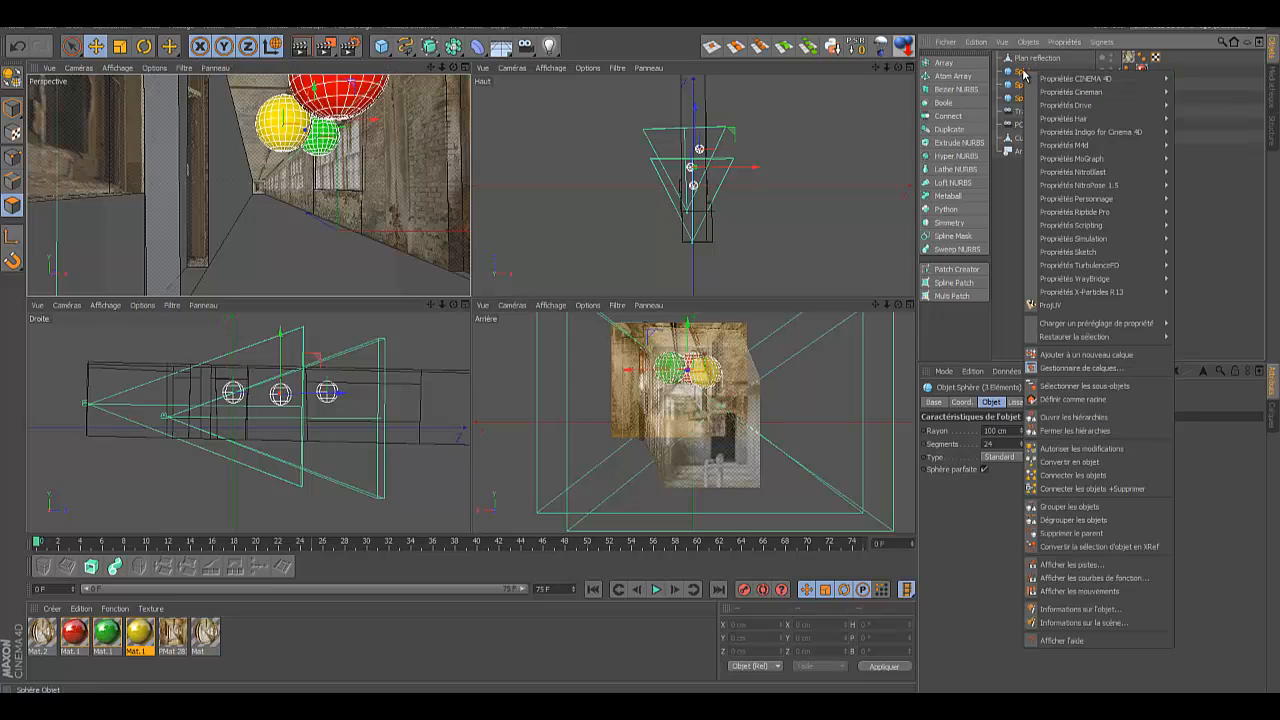
pyautogui.moveTo(1090, 240)
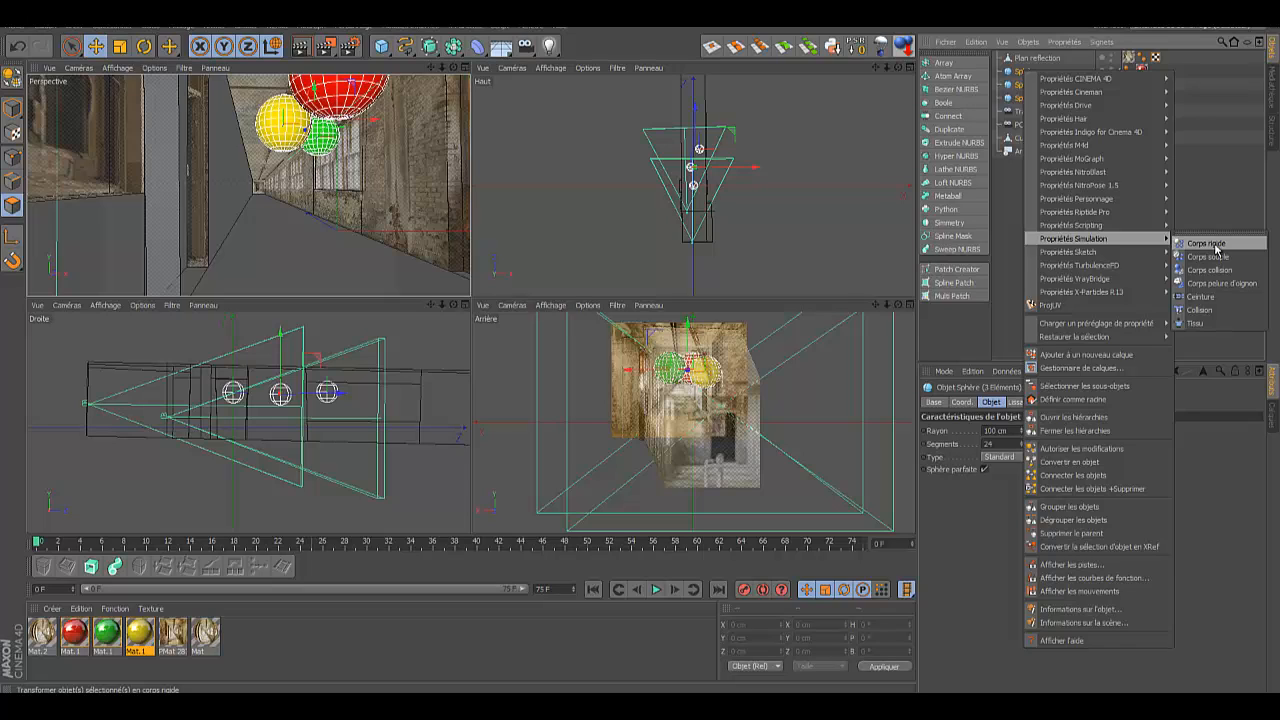
pyautogui.click(1207, 243)
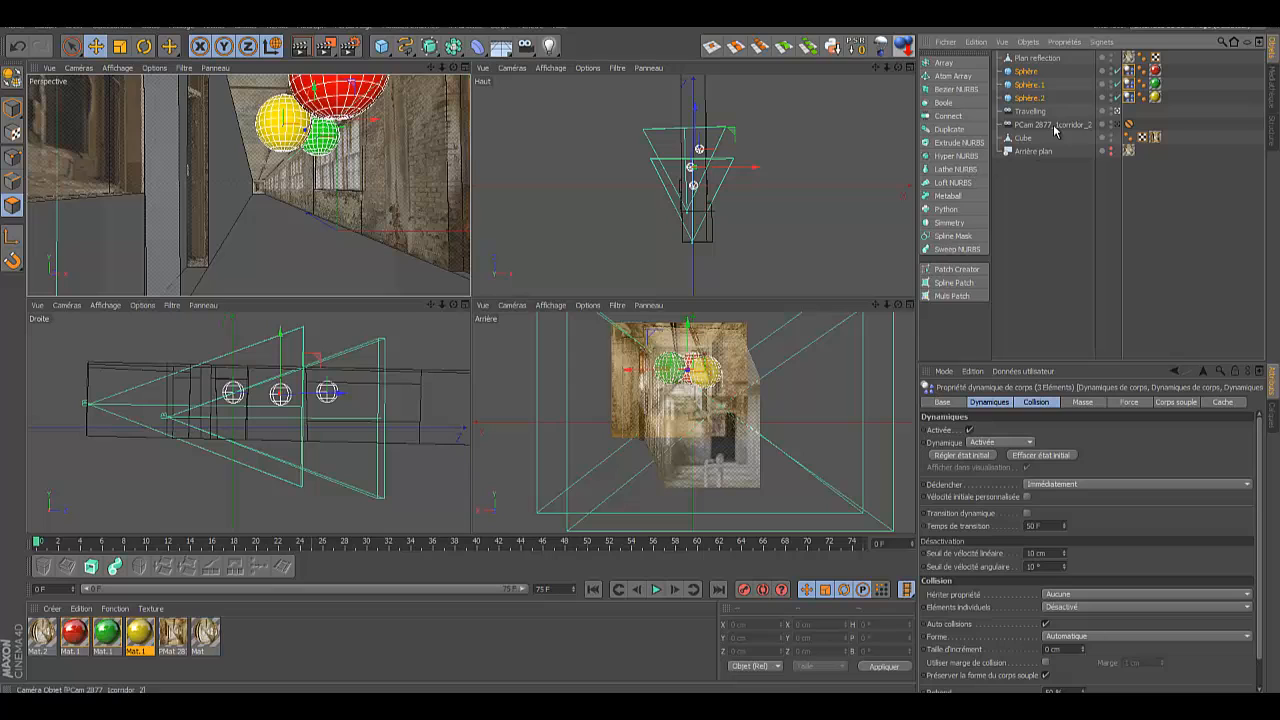
# Step: Select the corridor floor polygon of the Cube object
pyautogui.click(253, 256)
pyautogui.moveTo(253, 256)
pyautogui.mouseDown()
pyautogui.moveTo(226, 180)
pyautogui.moveTo(186, 180)
pyautogui.moveTo(271, 272)
pyautogui.mouseUp()
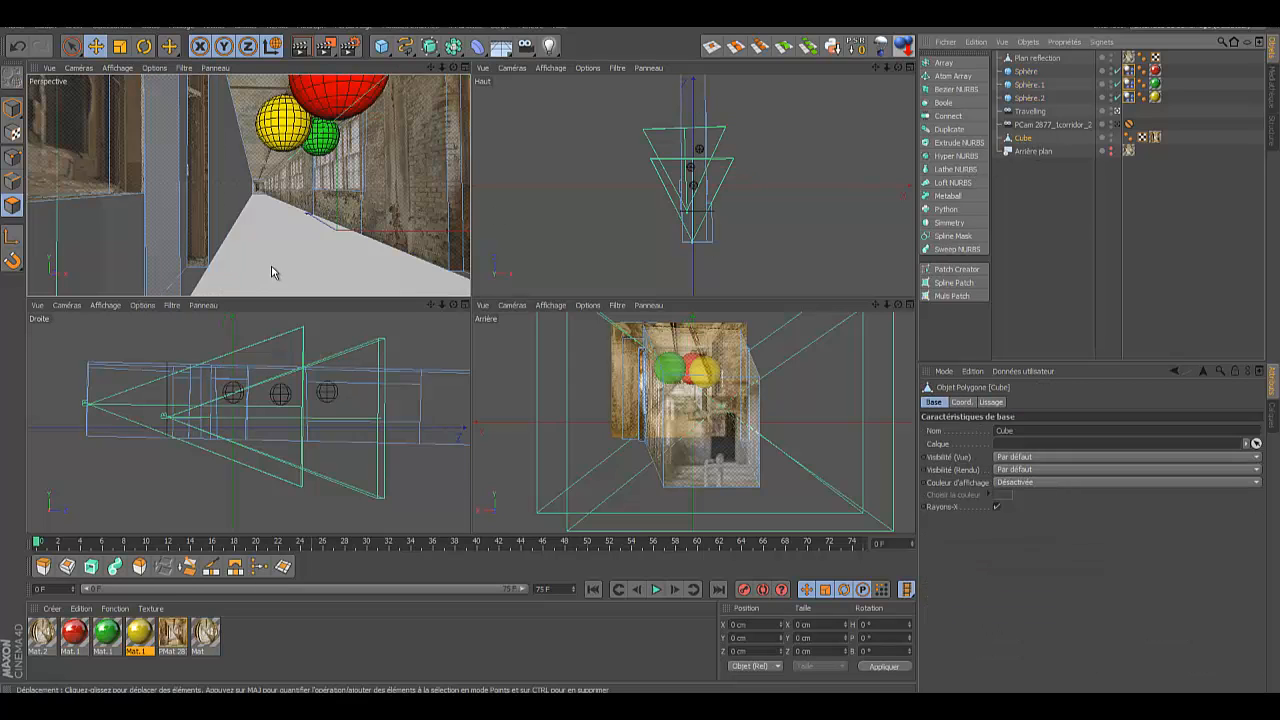
pyautogui.moveTo(257, 220); pyautogui.dragTo(238, 253)
pyautogui.click(290, 267)
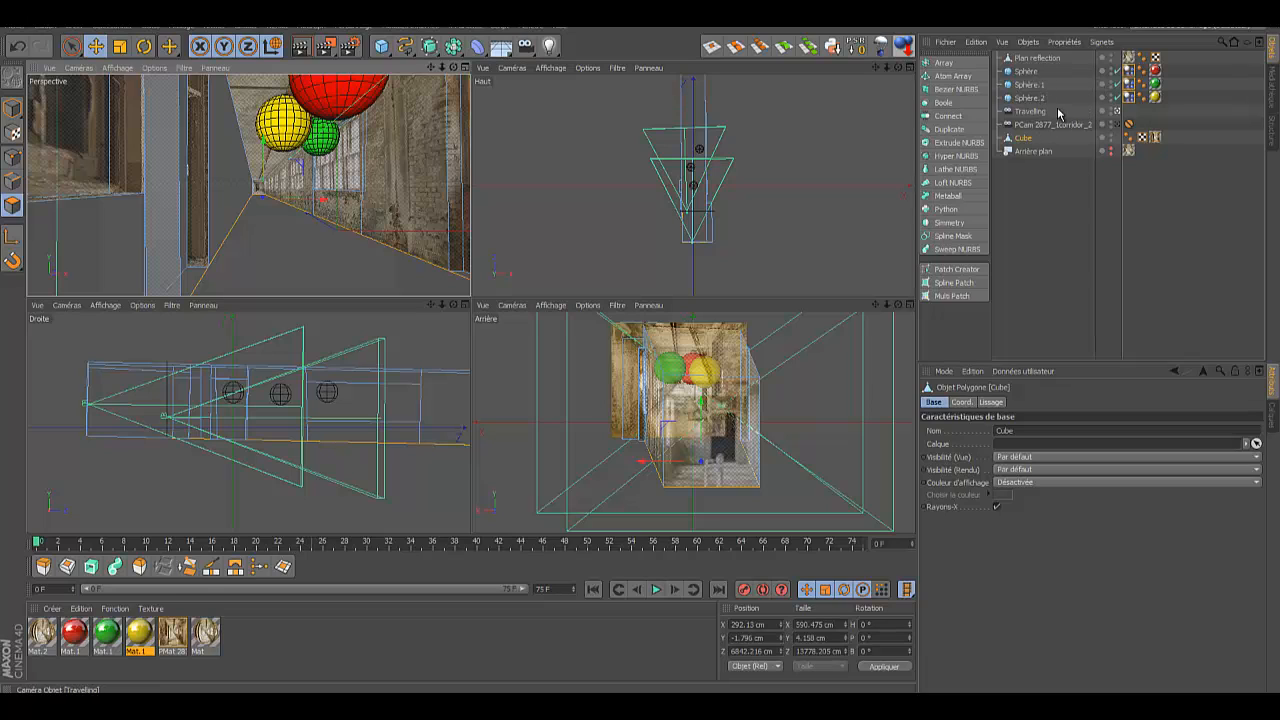
pyautogui.click(1118, 111)
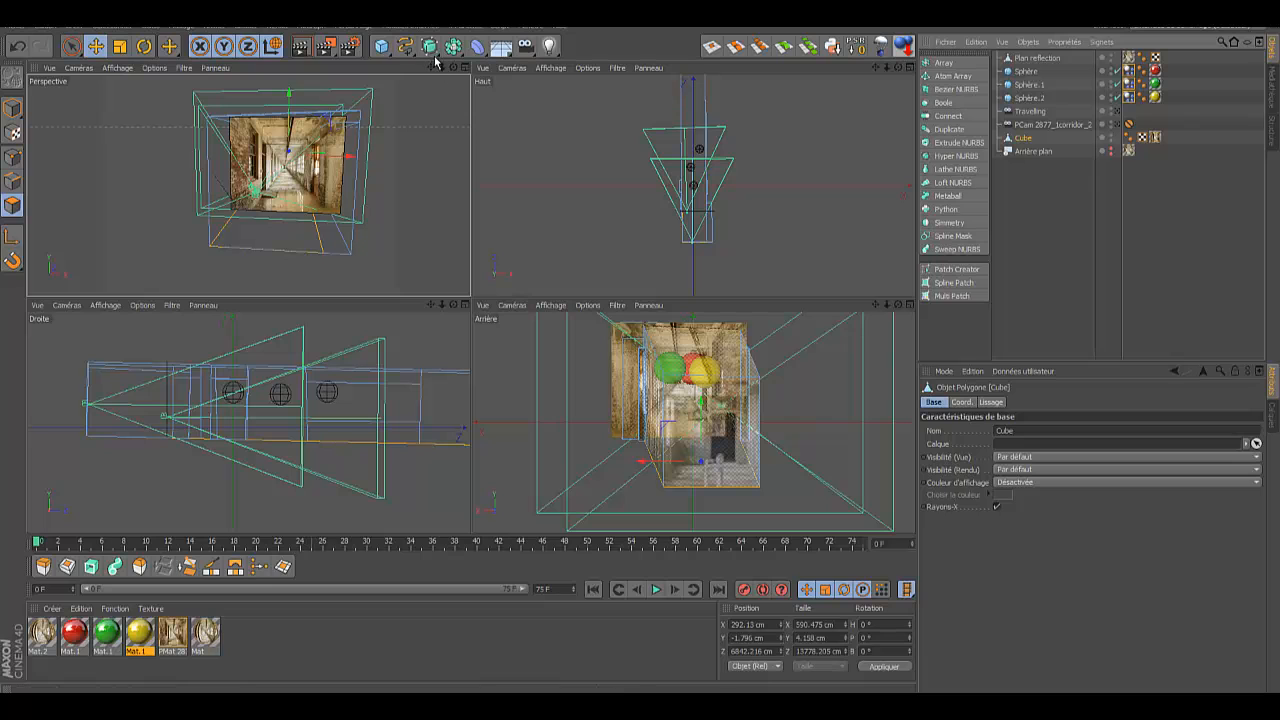
pyautogui.moveTo(445, 68); pyautogui.dragTo(471, 298)
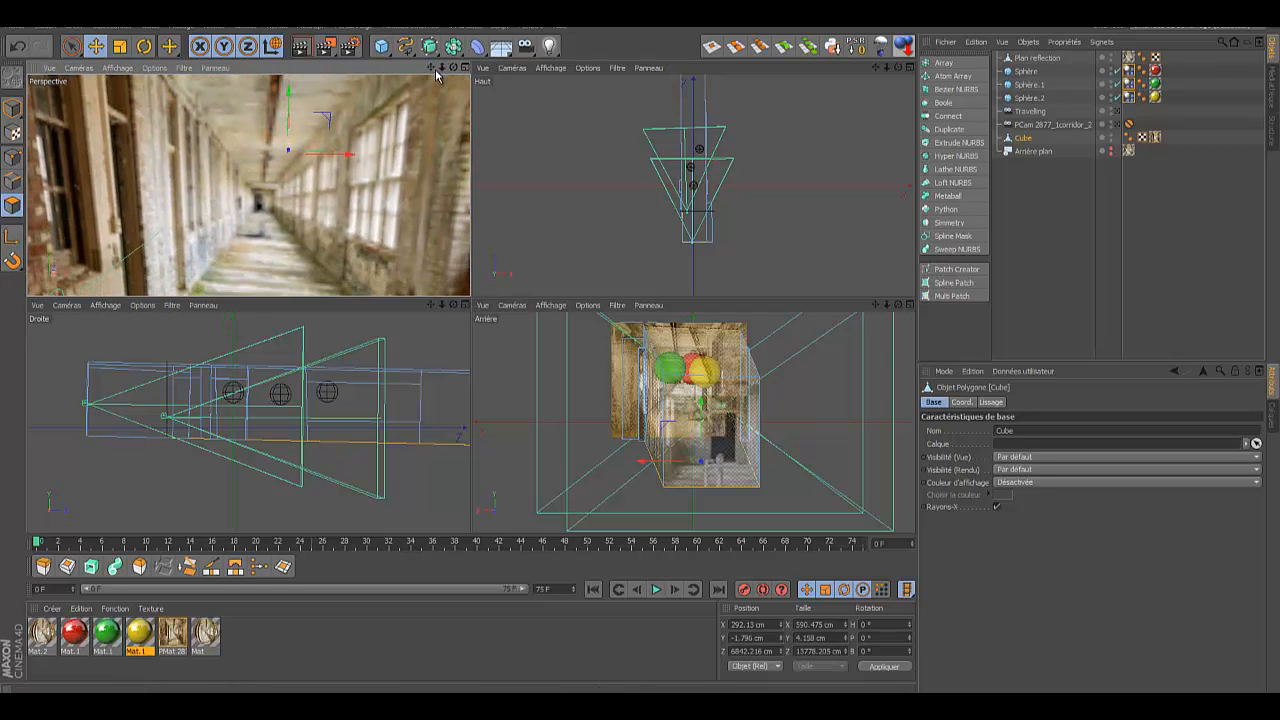
pyautogui.moveTo(456, 69); pyautogui.dragTo(471, 297)
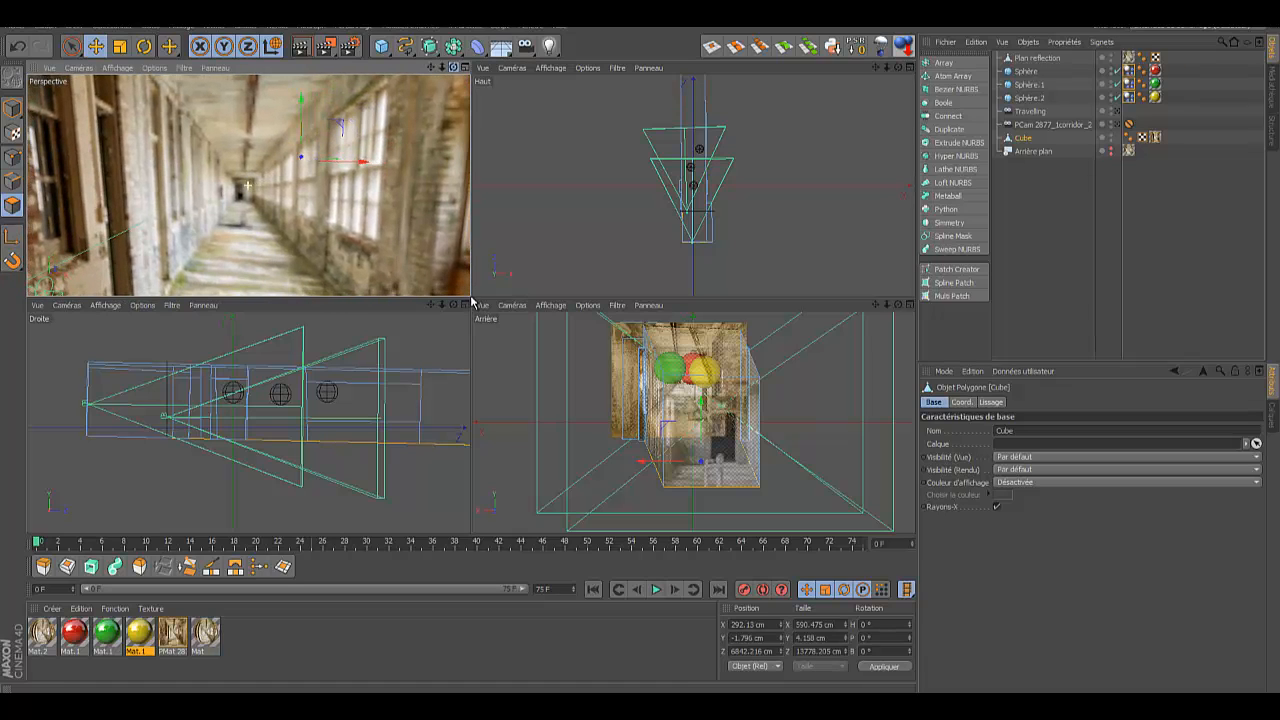
pyautogui.click(1023, 140)
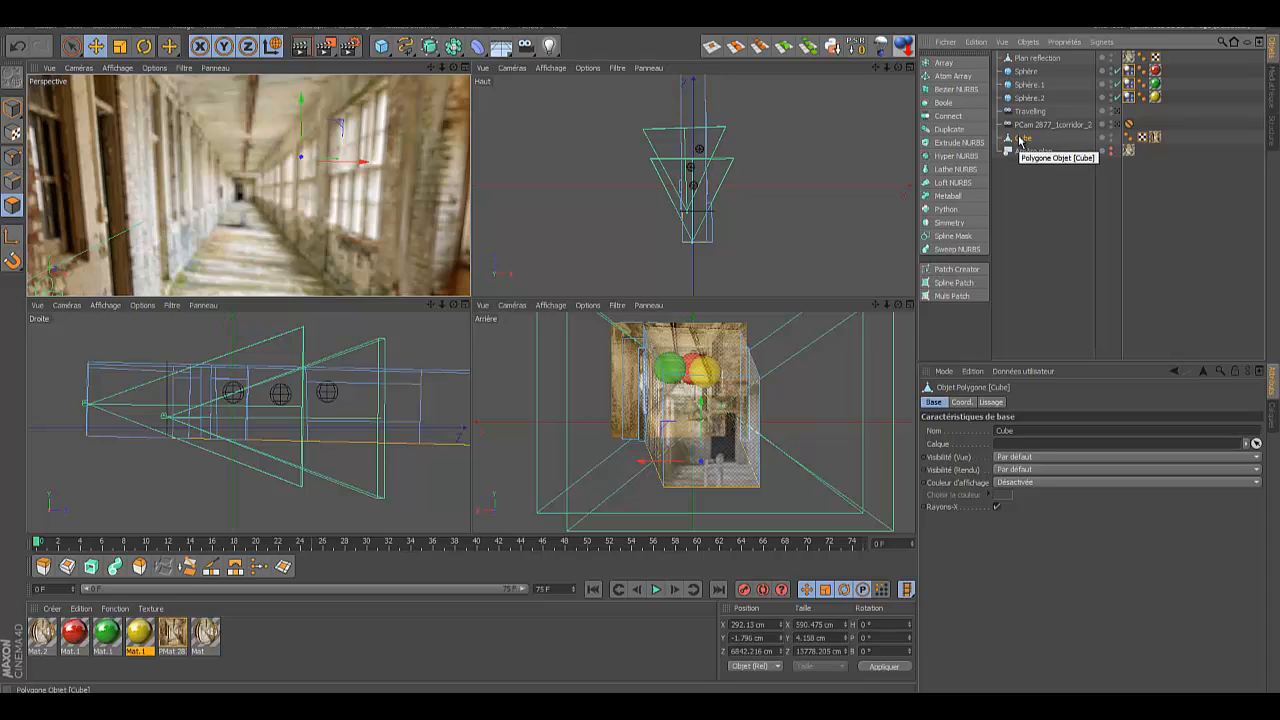
pyautogui.click(1117, 111)
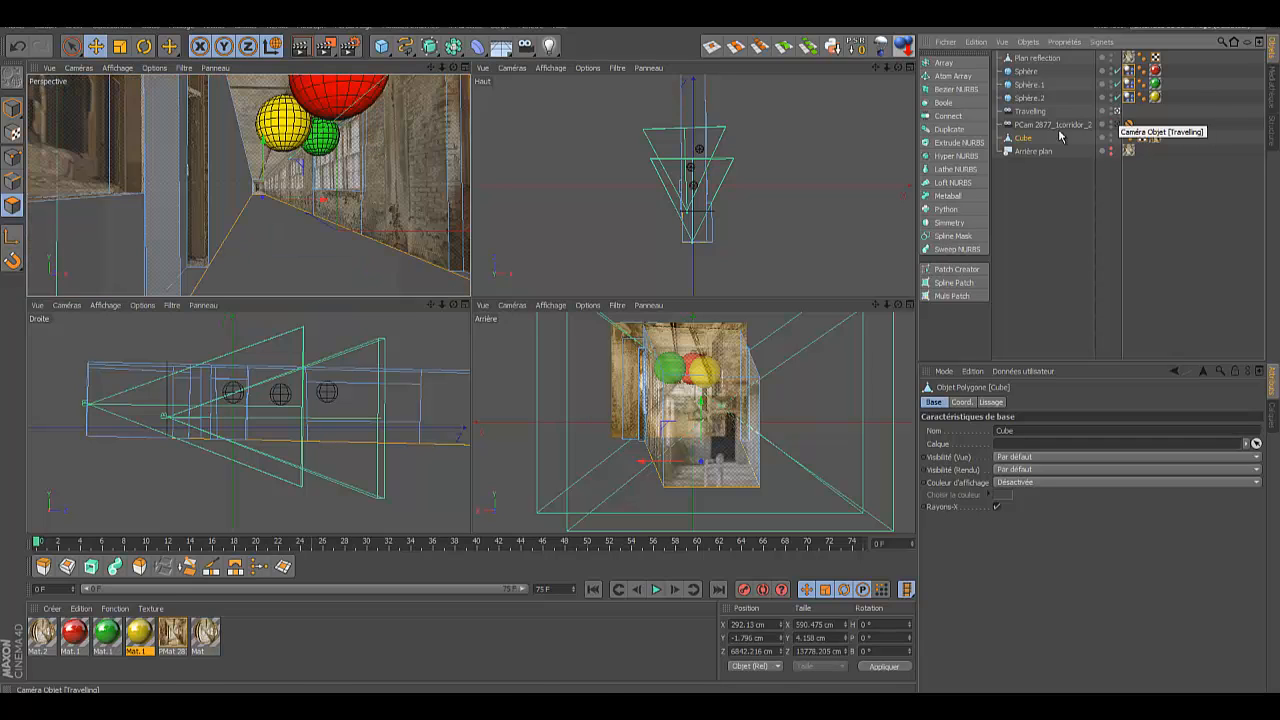
# Step: Switch the Droite view to Gauche and add the left wall's polygons to the floor selection with the selection brush
pyautogui.click(94, 308)
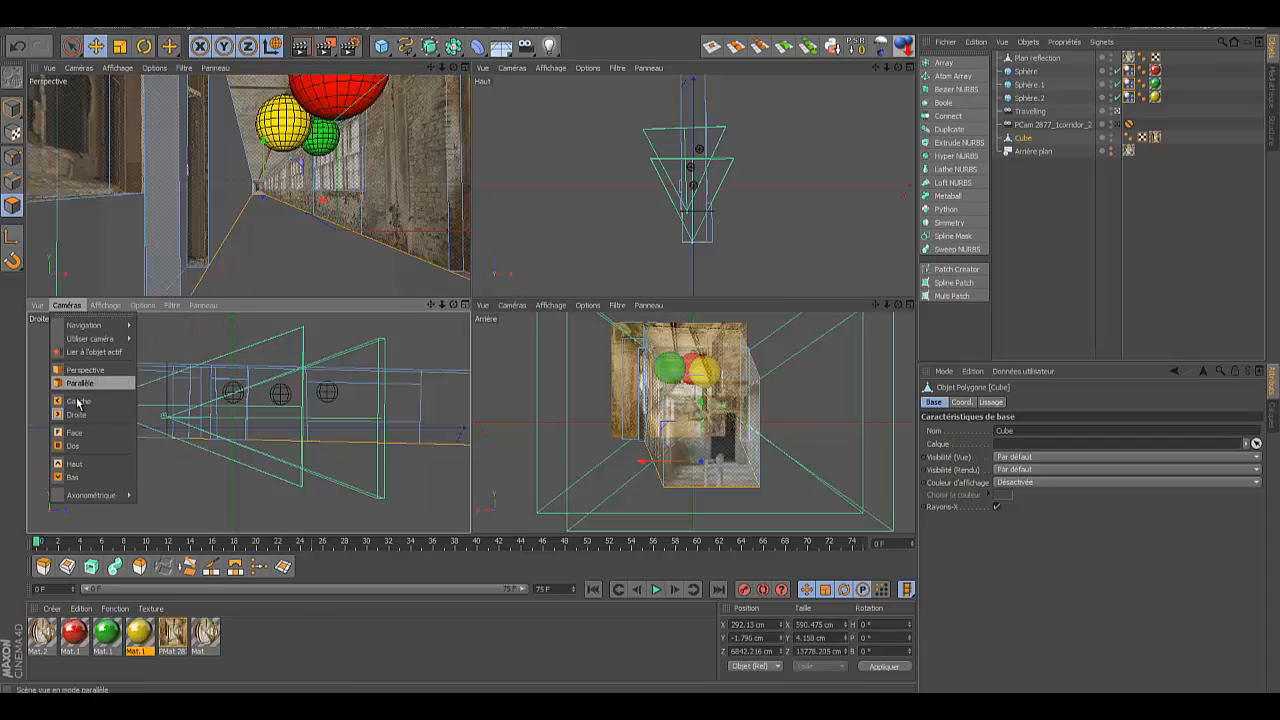
pyautogui.click(78, 401)
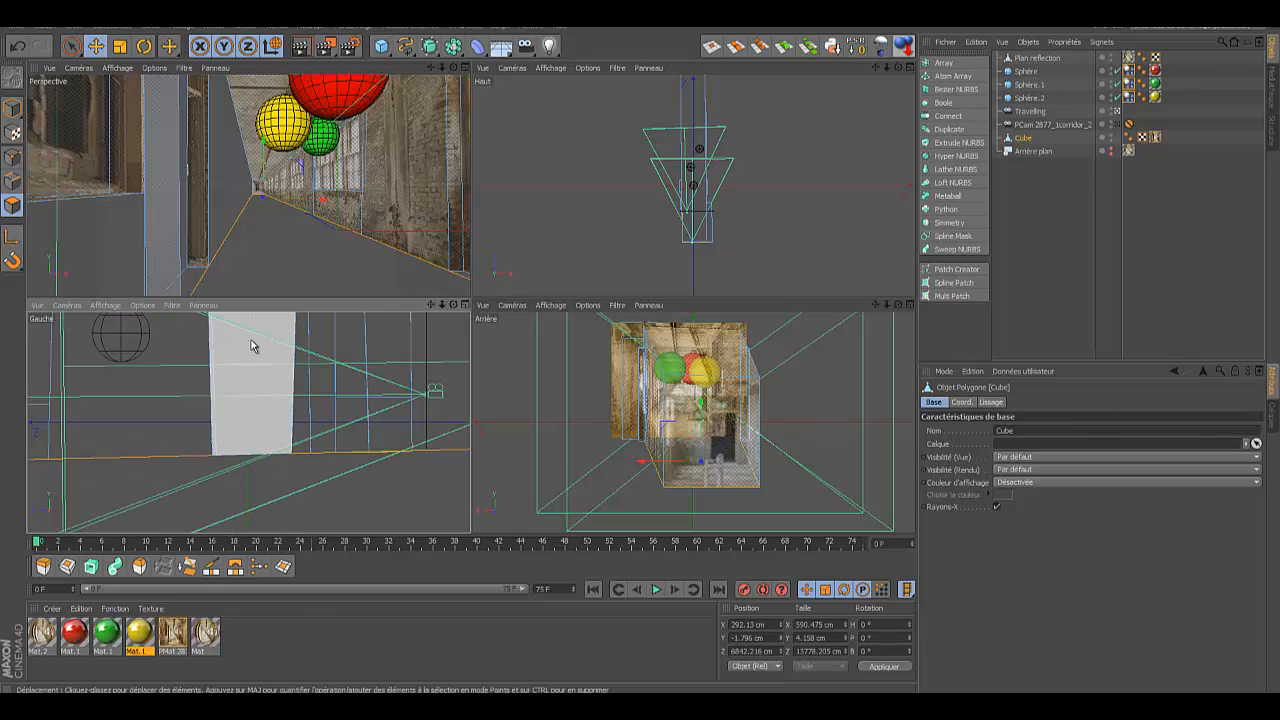
pyautogui.moveTo(443, 305); pyautogui.dragTo(470, 350)
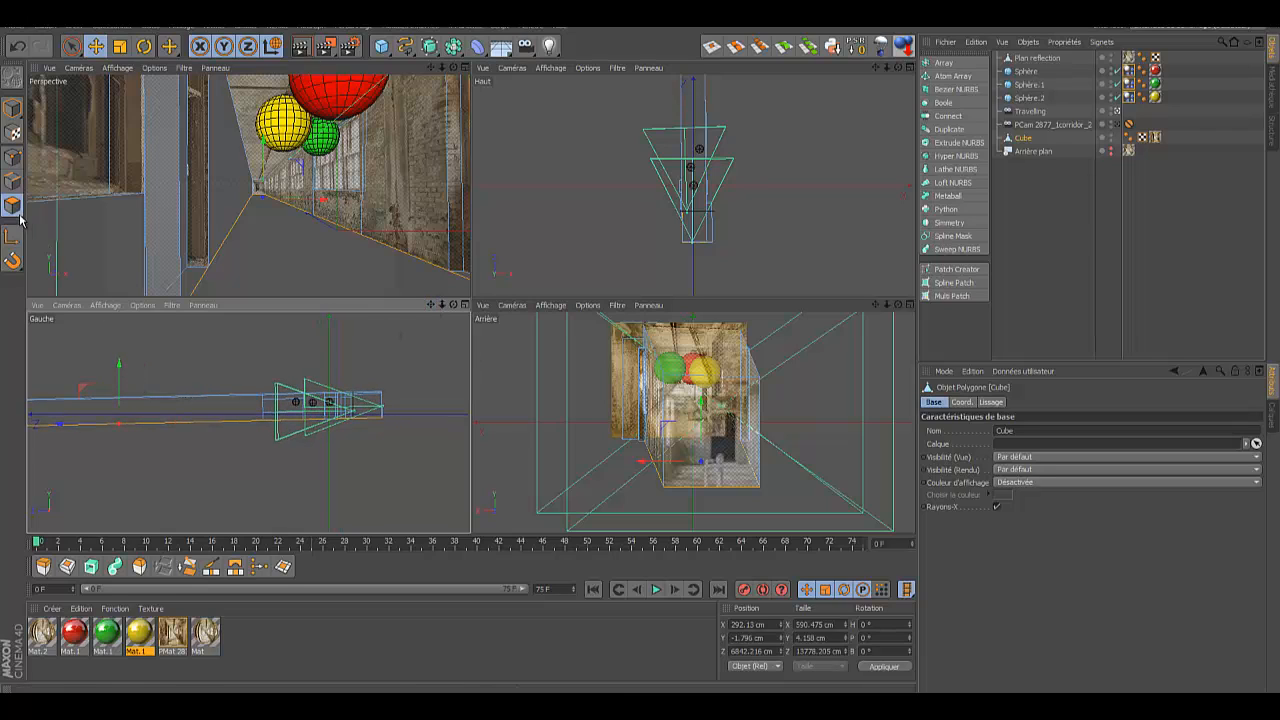
pyautogui.click(73, 46)
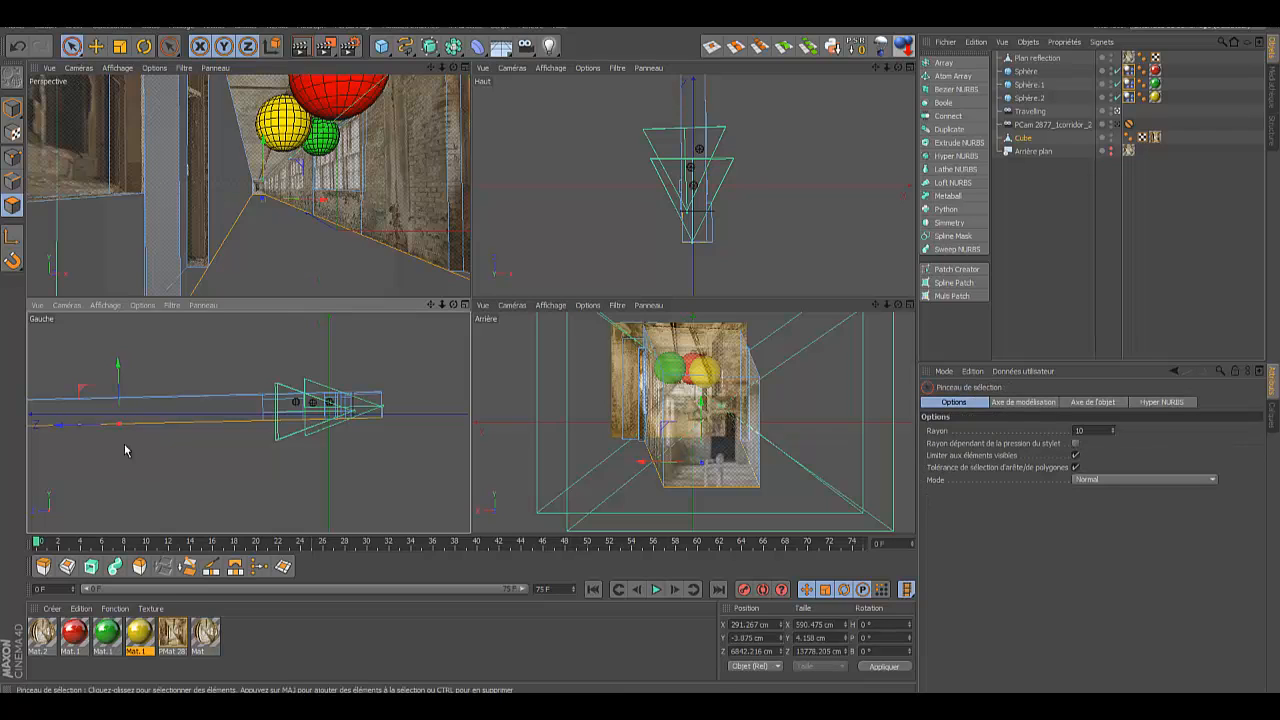
pyautogui.click(149, 418)
pyautogui.moveTo(148, 414); pyautogui.dragTo(366, 406)
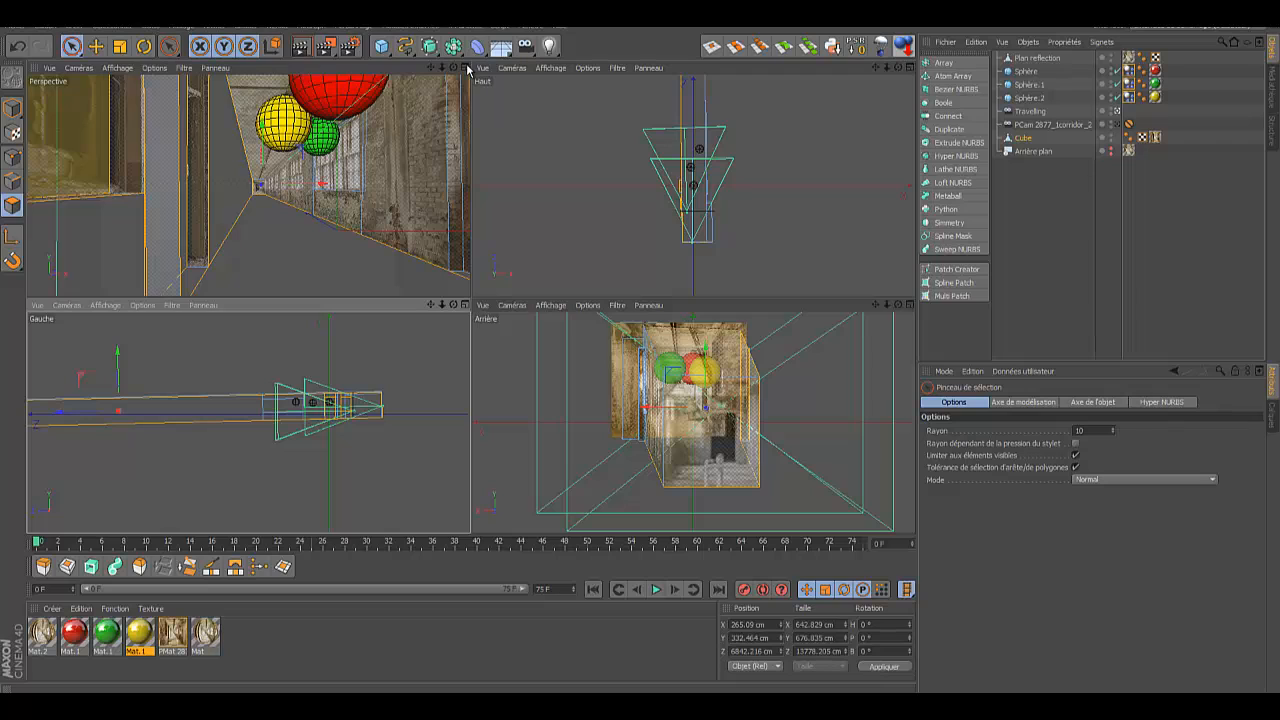
# Step: Split the selected floor and wall polygons into a separate object with Scission
pyautogui.click(467, 68)
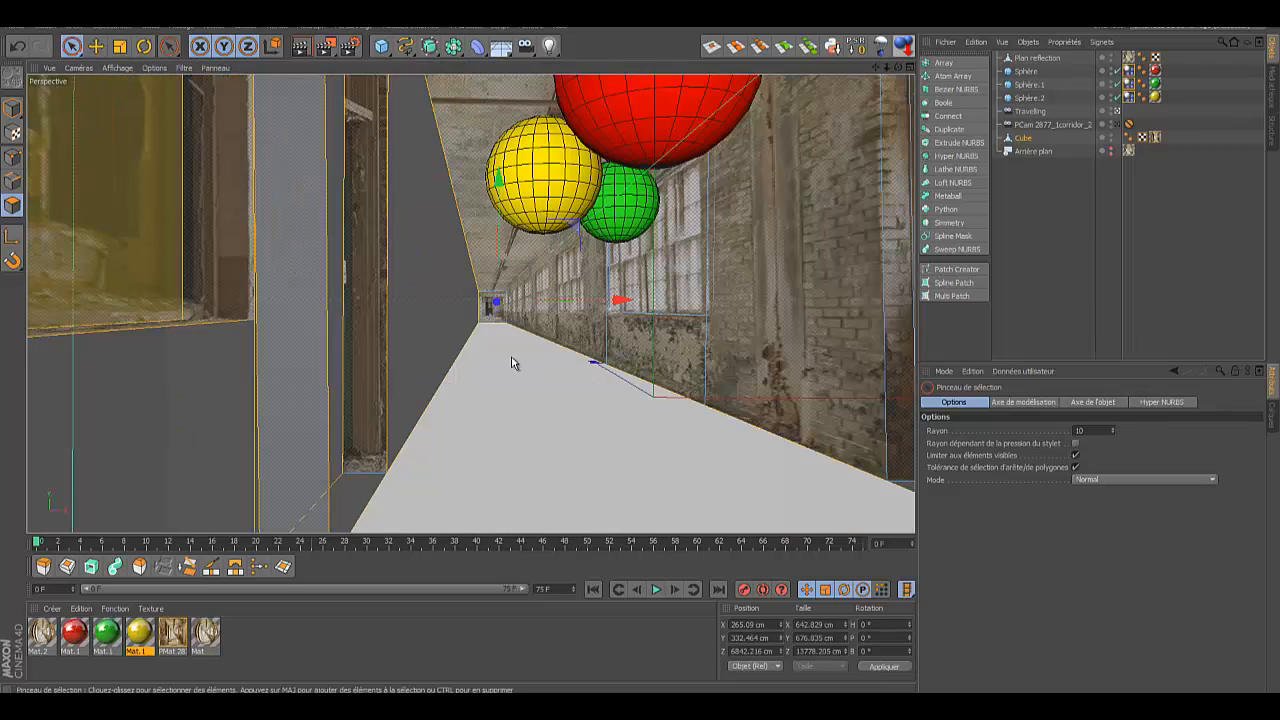
pyautogui.rightClick(511, 363)
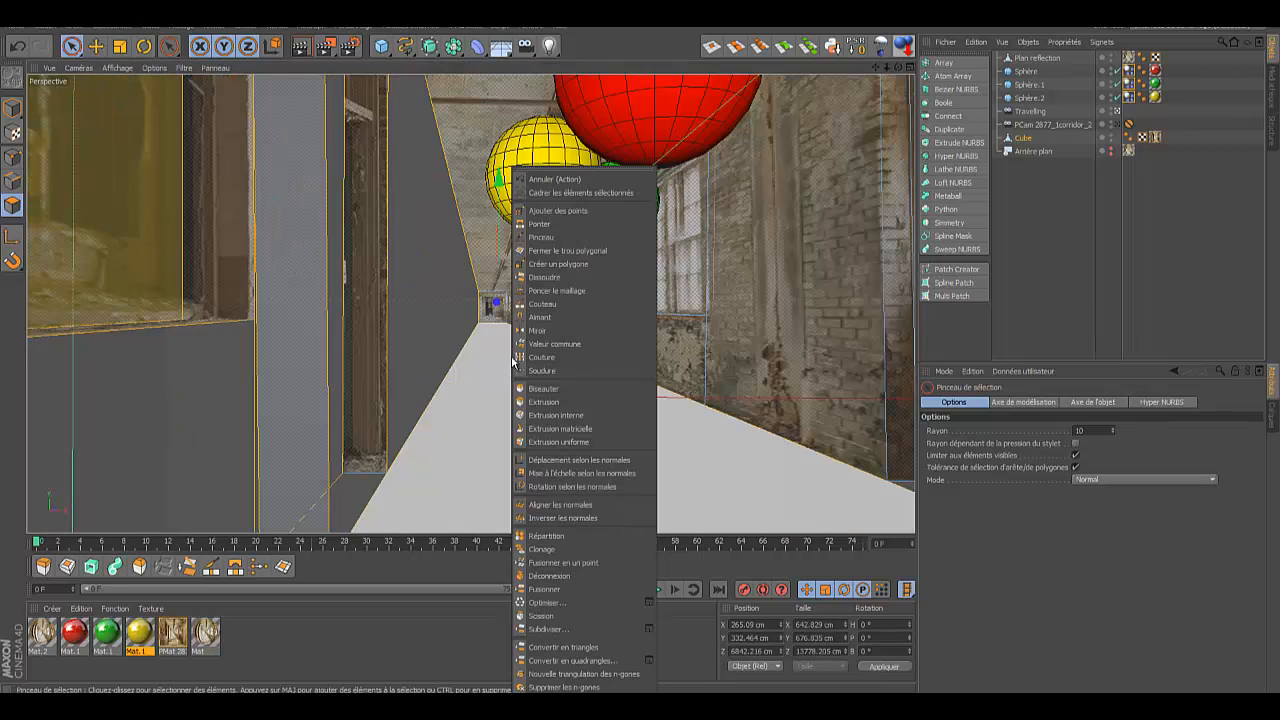
pyautogui.click(550, 617)
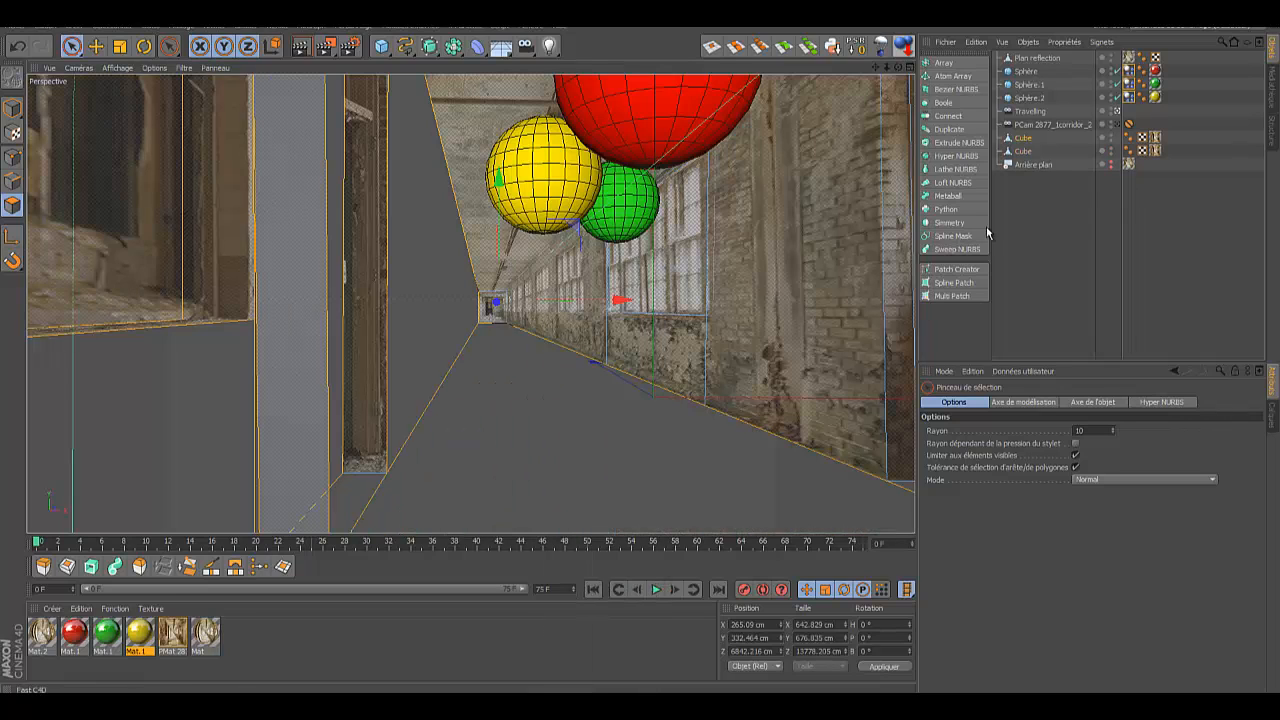
# Step: Replace the projected photo texture on the split-off Cube, the lower one in the hierarchy, with a new default material
pyautogui.click(1025, 151)
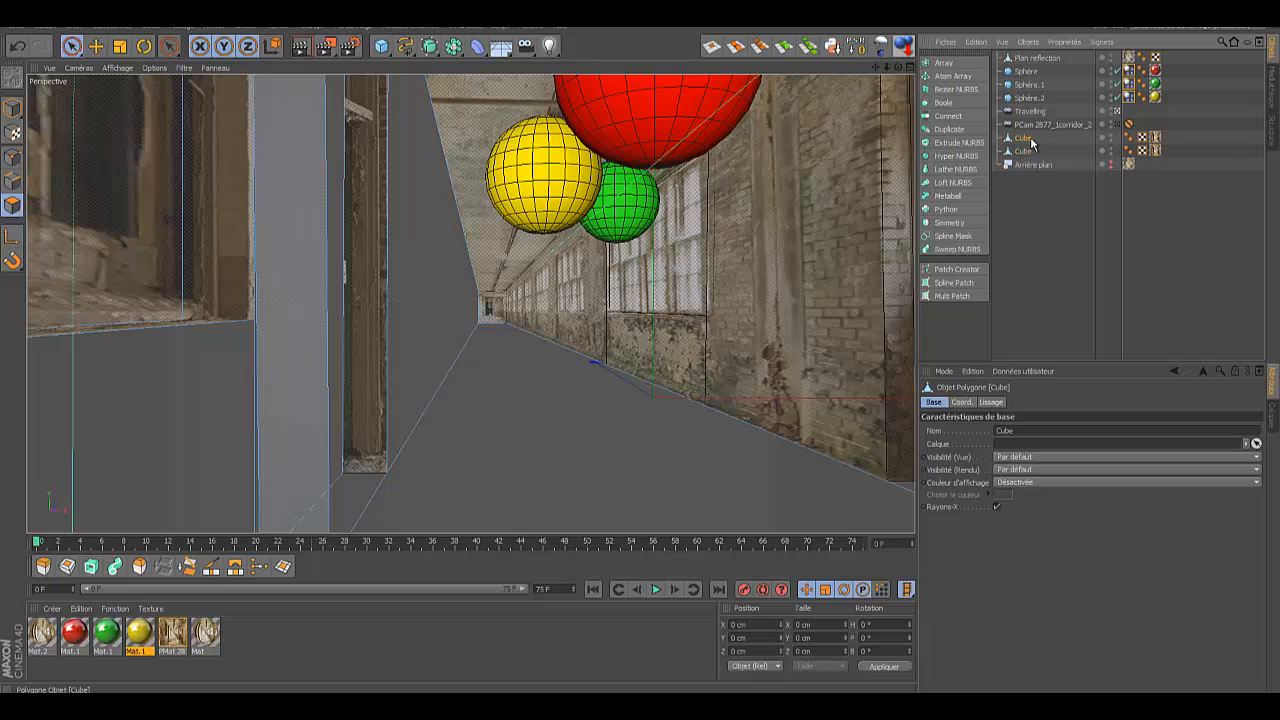
pyautogui.click(1028, 139)
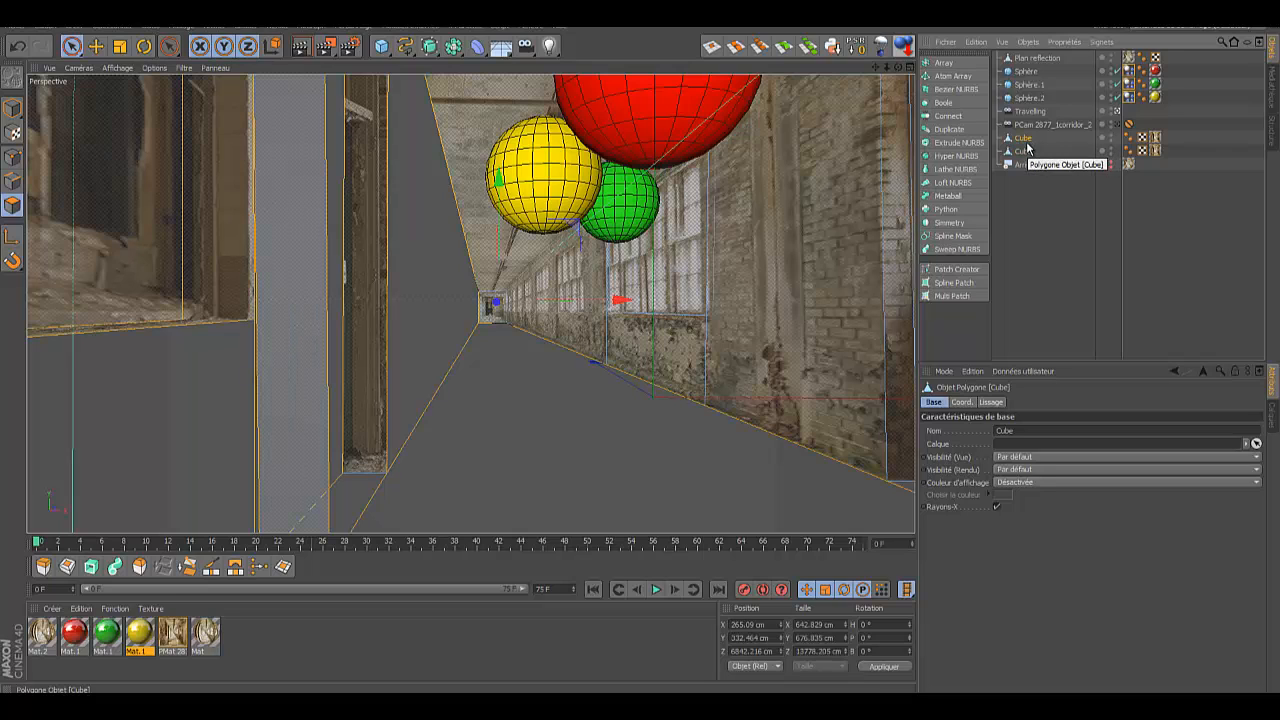
pyautogui.click(1025, 151)
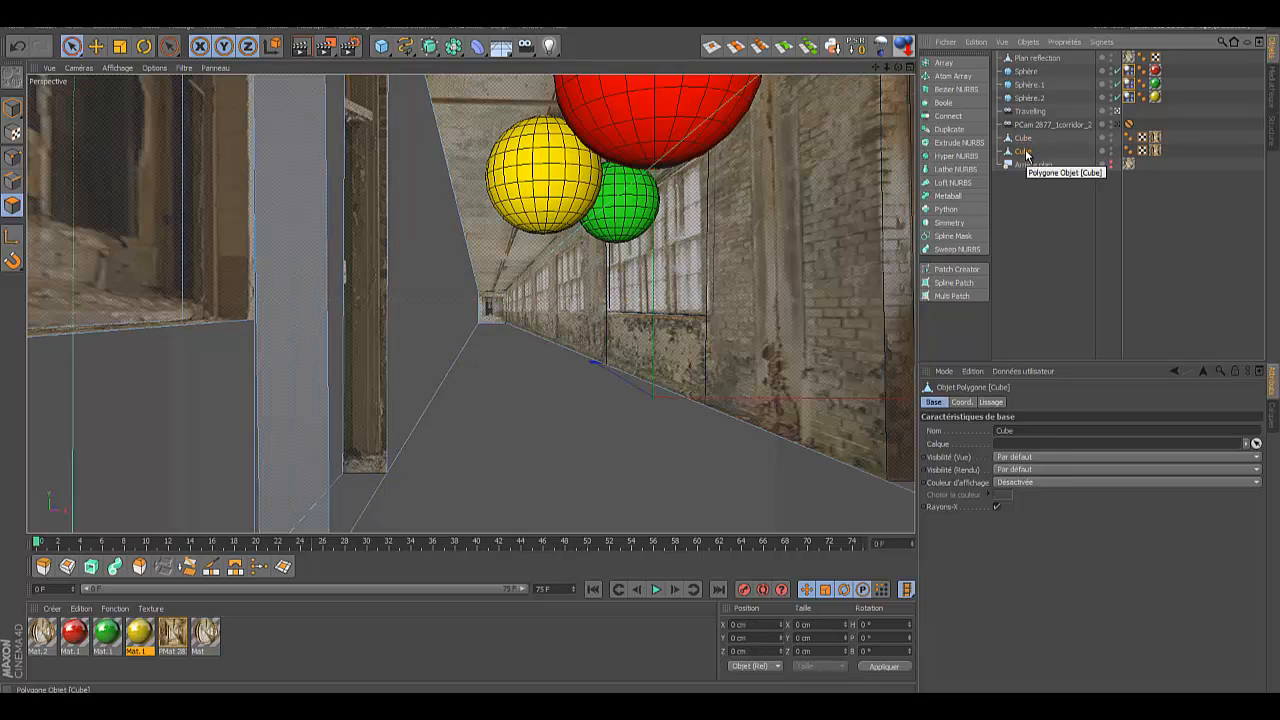
pyautogui.click(1156, 155)
pyautogui.press('Delete')
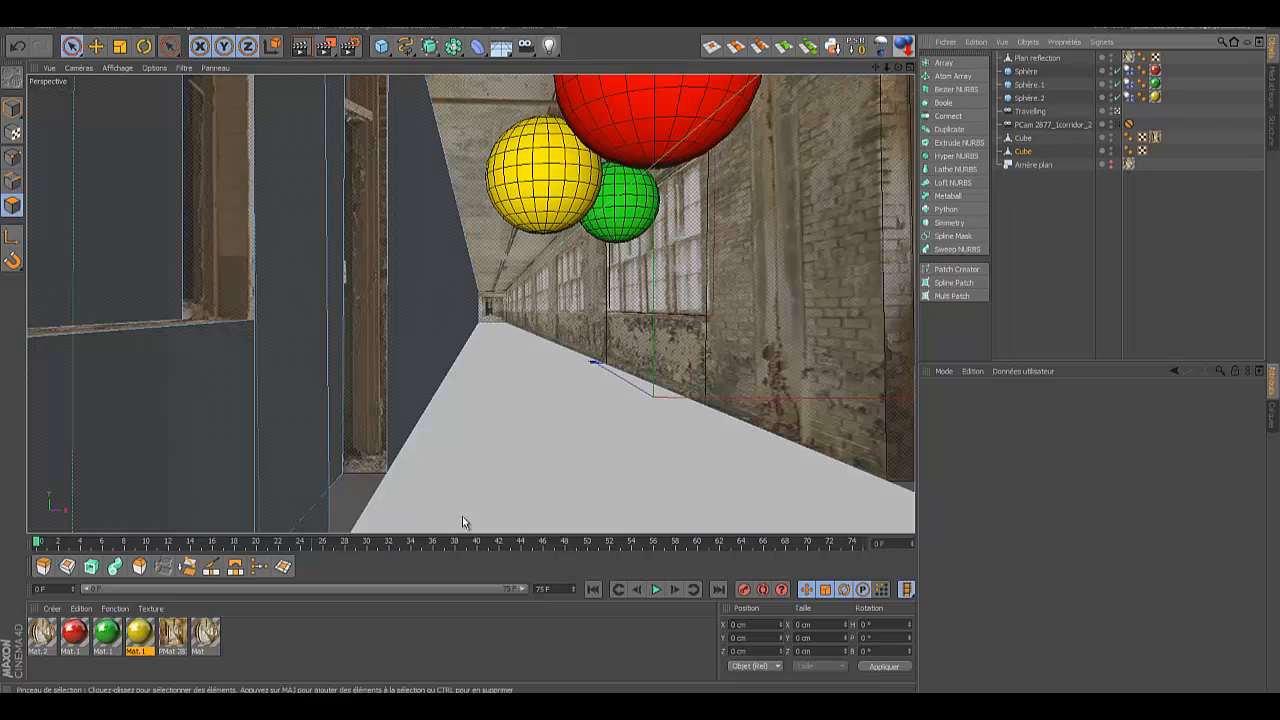
pyautogui.doubleClick(287, 641)
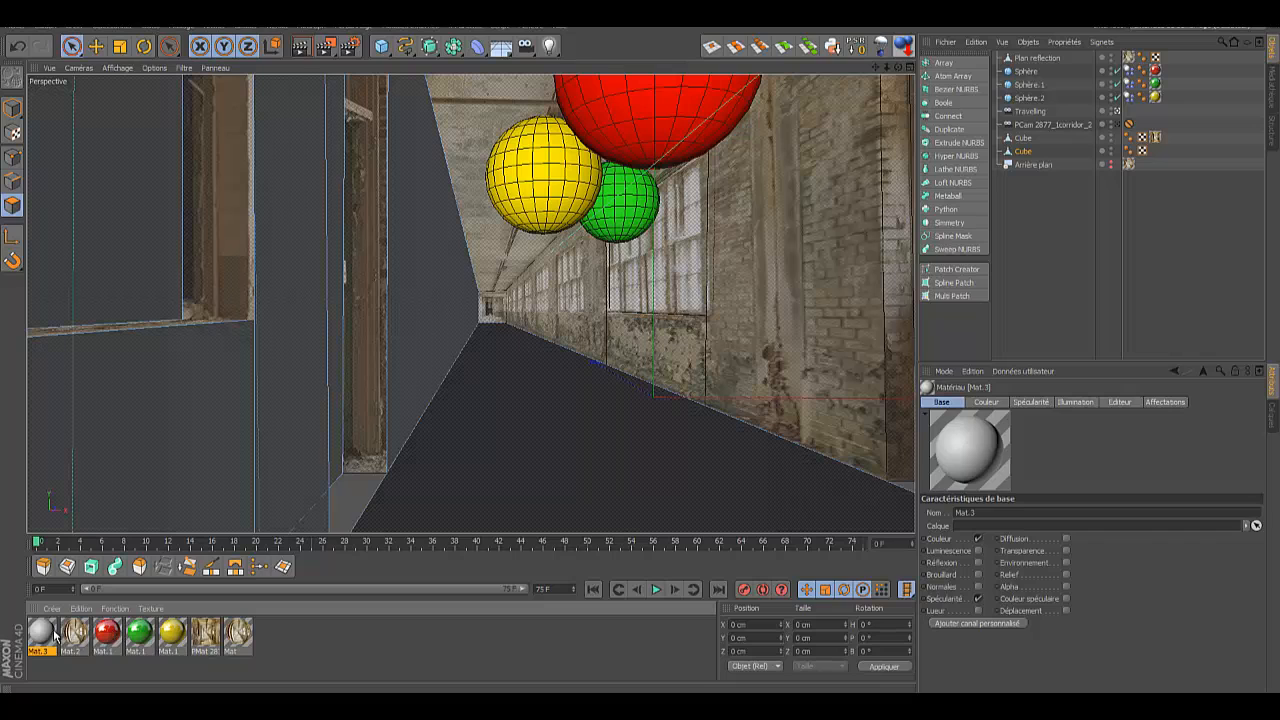
pyautogui.moveTo(901, 218); pyautogui.dragTo(1025, 152)
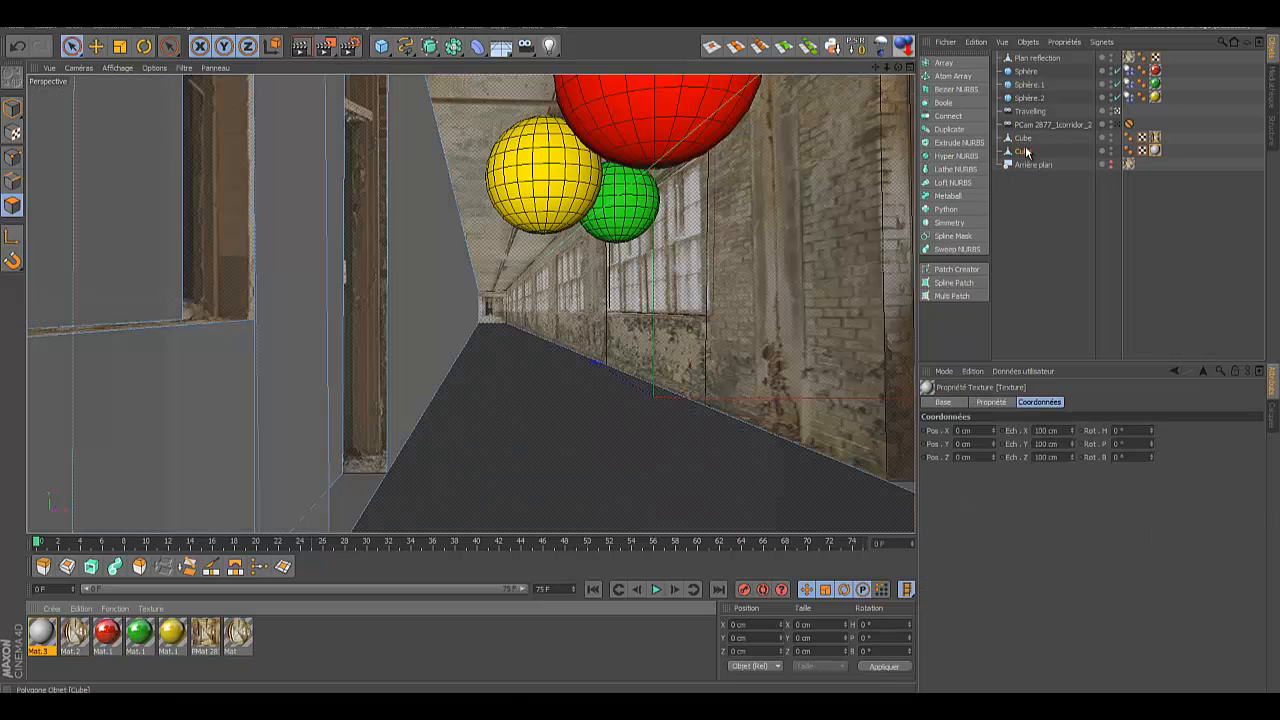
# Step: Disable Couleur and Spécularité in Mat.3, and enable its Alpha channel with an inverted Shadow Catcher texture
pyautogui.doubleClick(42, 632)
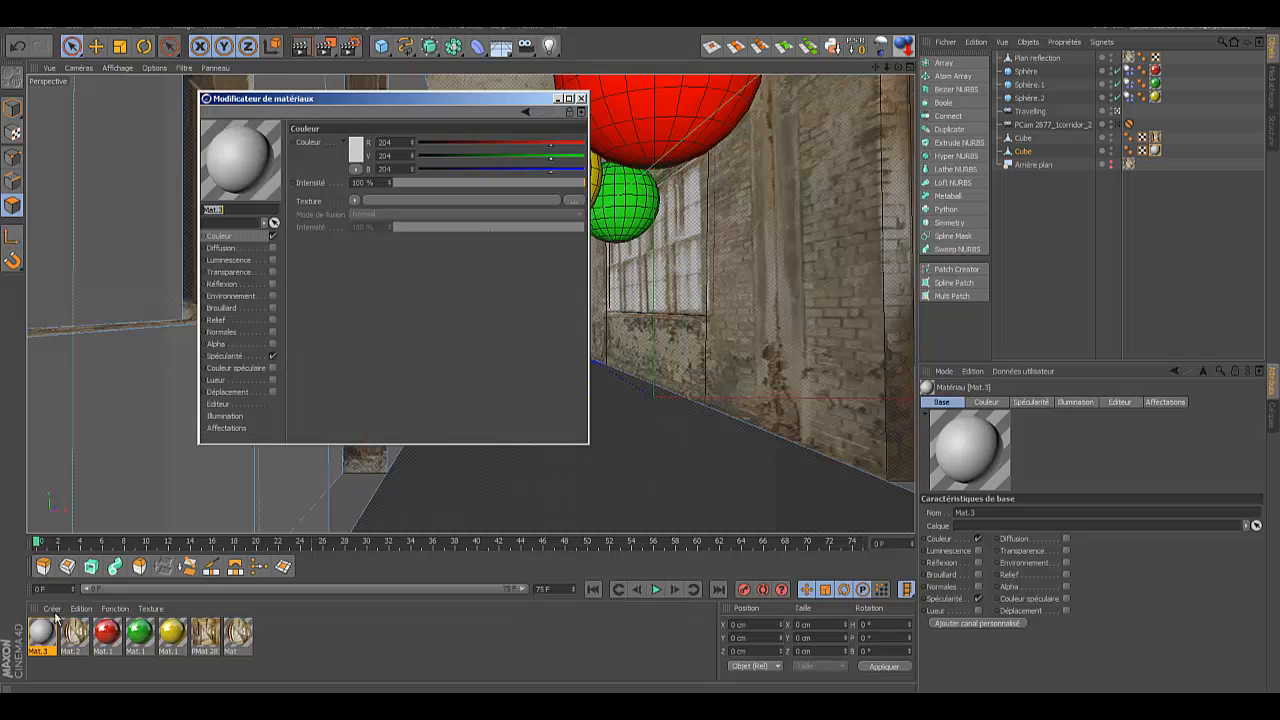
pyautogui.click(273, 356)
pyautogui.click(273, 236)
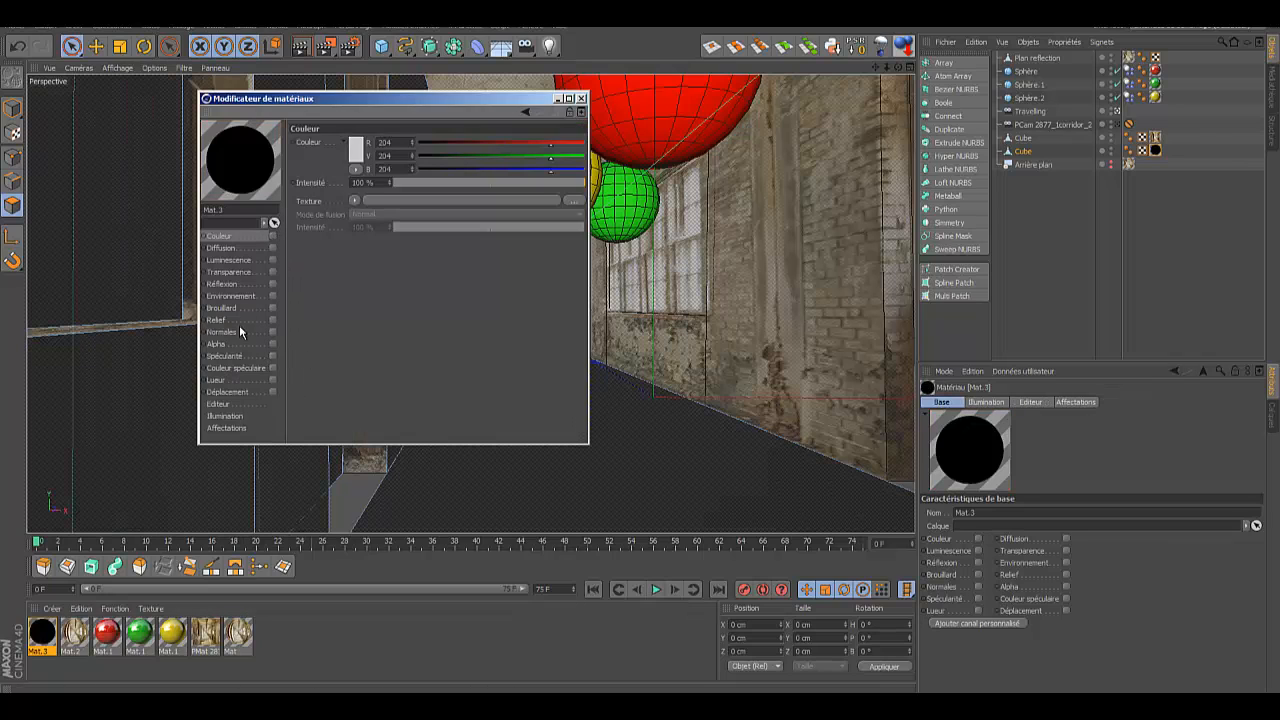
pyautogui.click(272, 343)
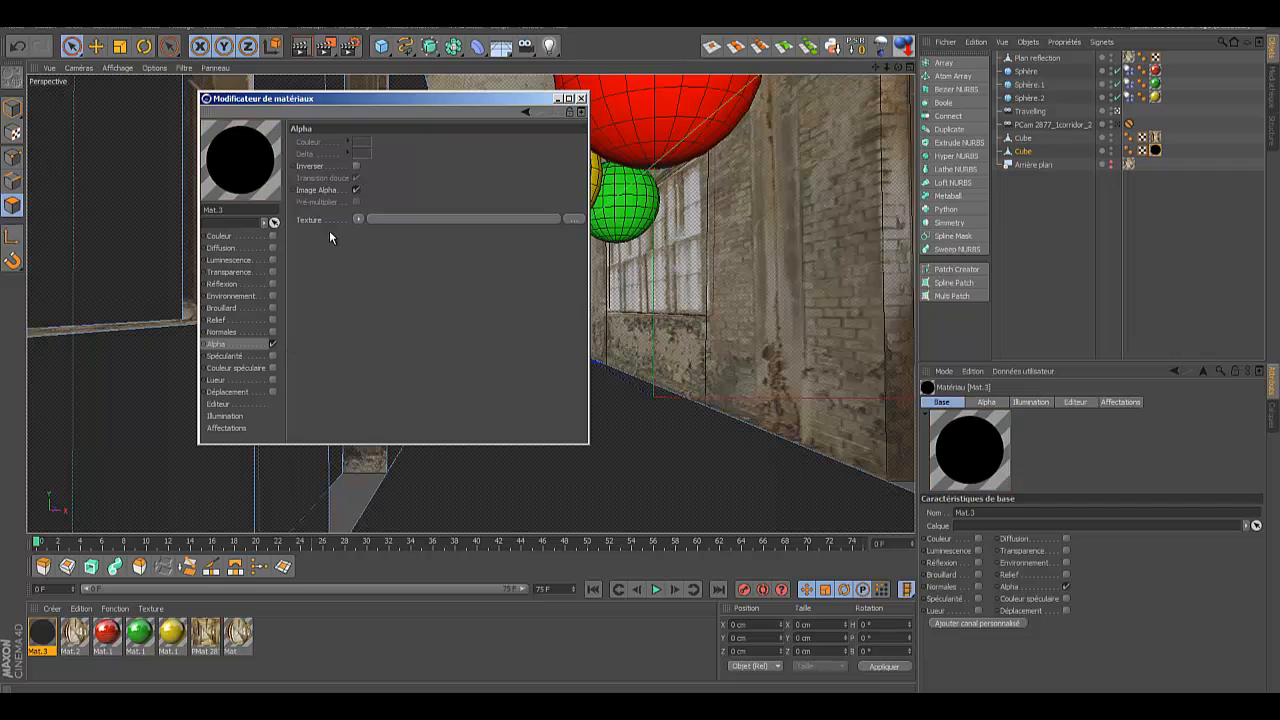
pyautogui.click(358, 220)
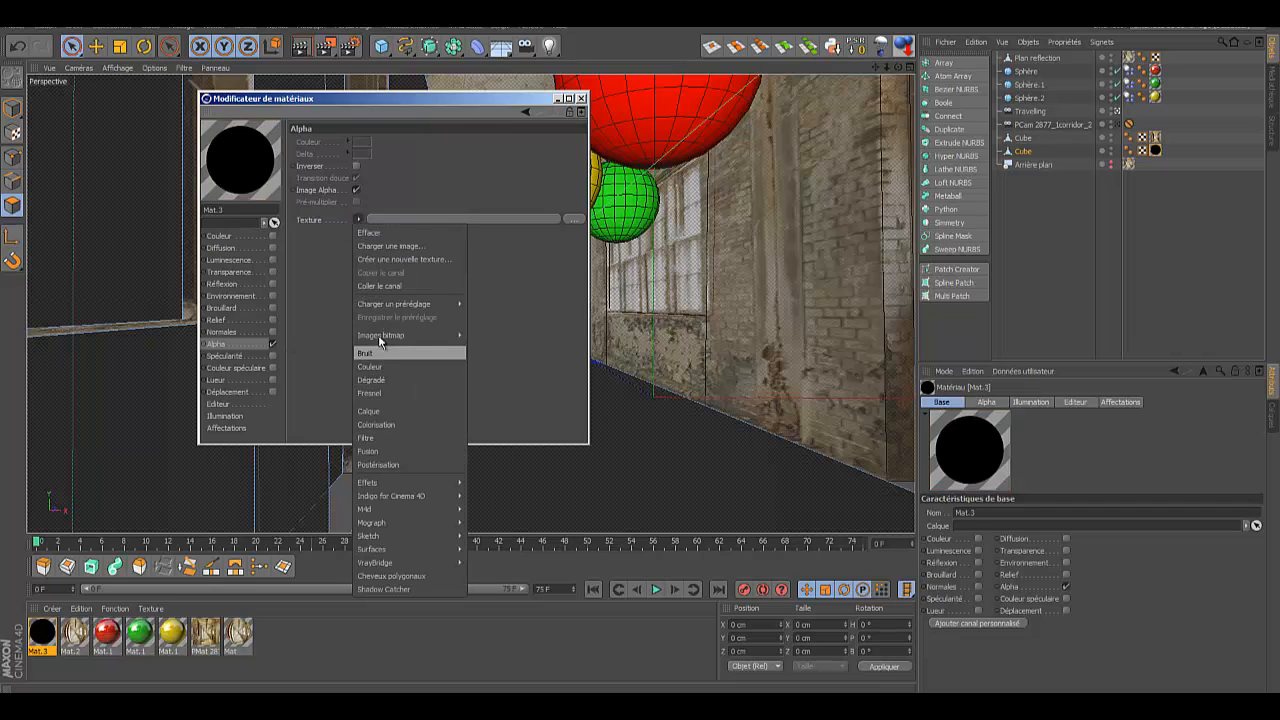
pyautogui.click(378, 589)
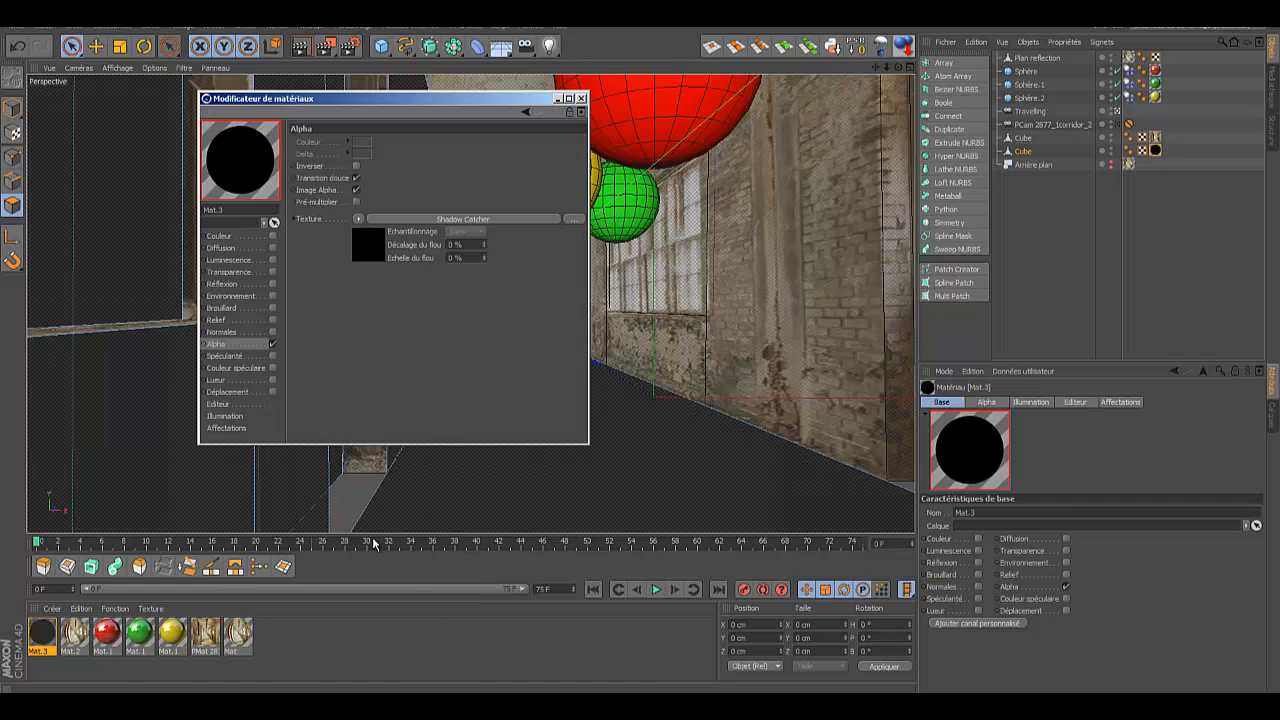
pyautogui.click(356, 166)
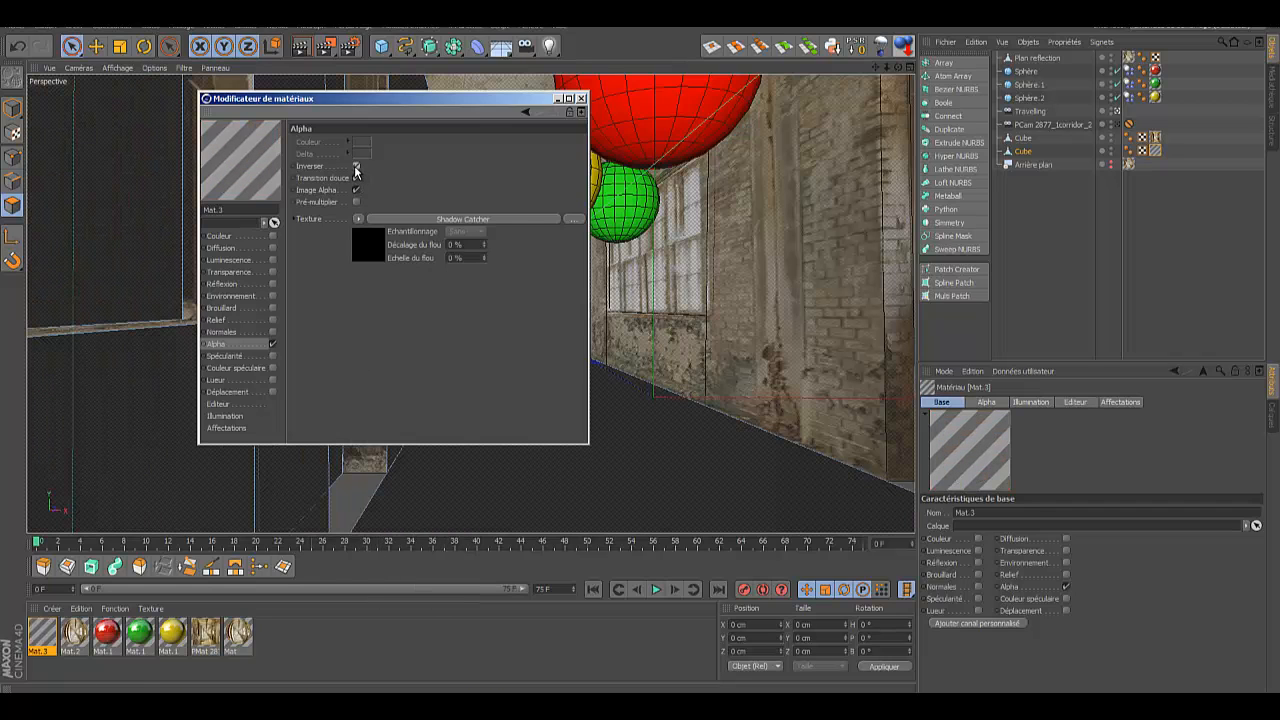
# Step: Close the material editor and advance the animation to frame 24, framing the spheres near the corridor floor
pyautogui.click(580, 98)
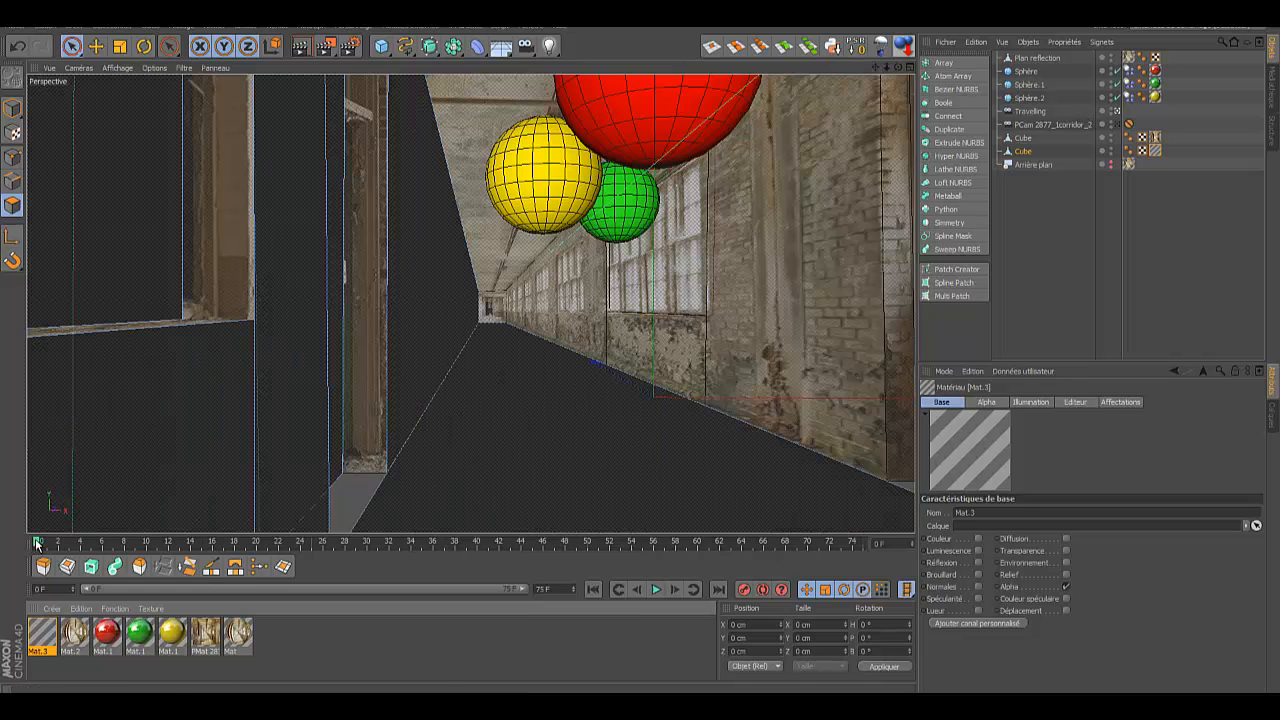
pyautogui.moveTo(38, 542); pyautogui.dragTo(300, 542)
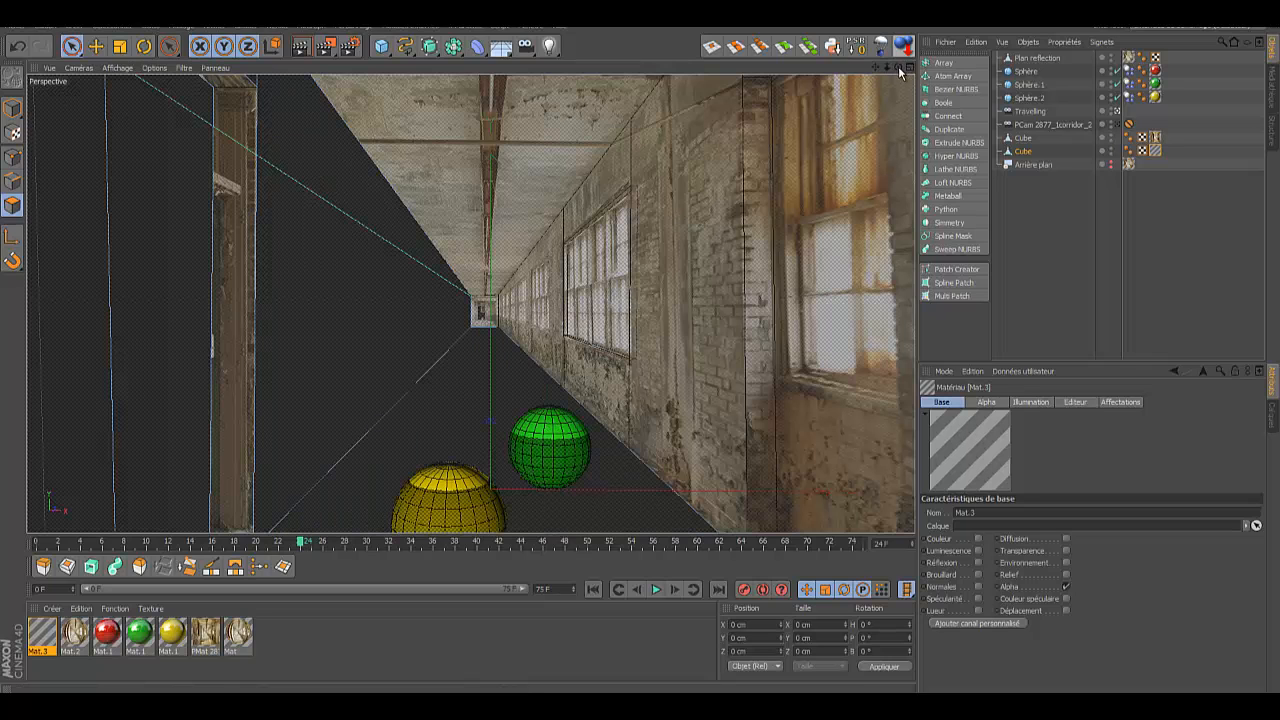
pyautogui.moveTo(874, 67); pyautogui.dragTo(640, 348)
pyautogui.scroll(-3, 640, 348)
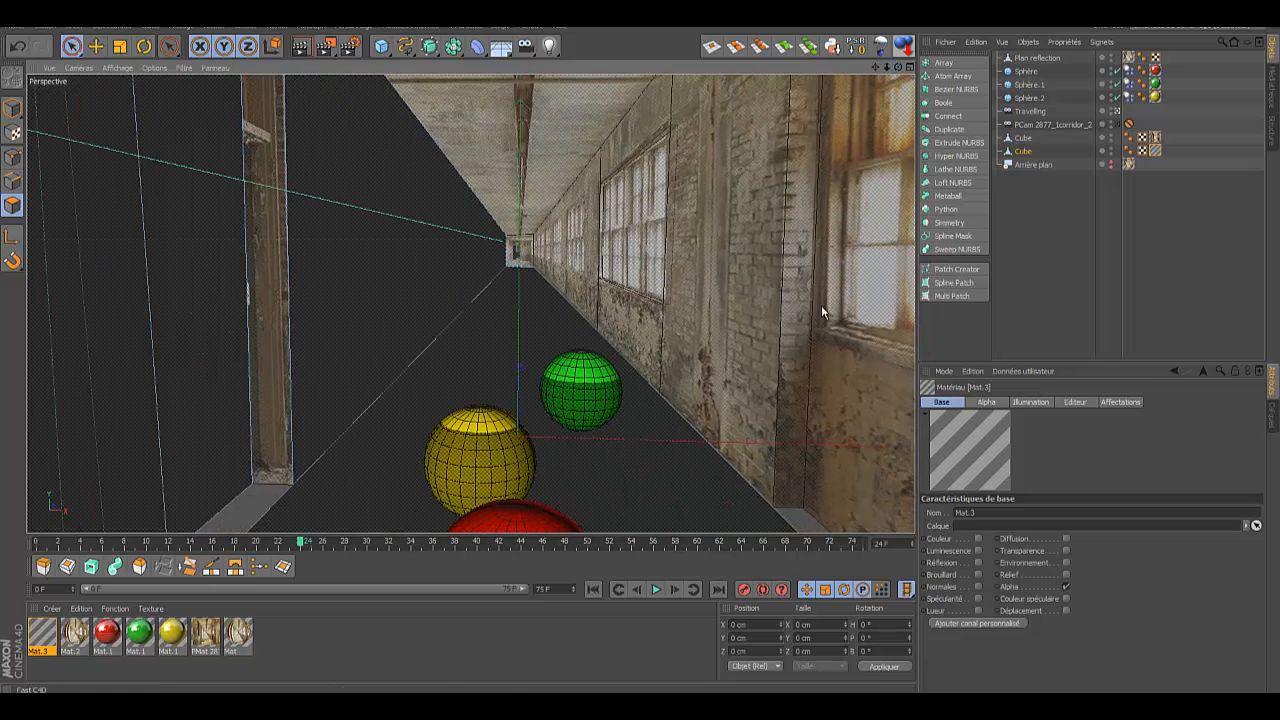
# Step: Select Sphère, Sphère.1 and Sphère.2, switch to model mode and try to raise them together in the Gauche view
pyautogui.click(1025, 72)
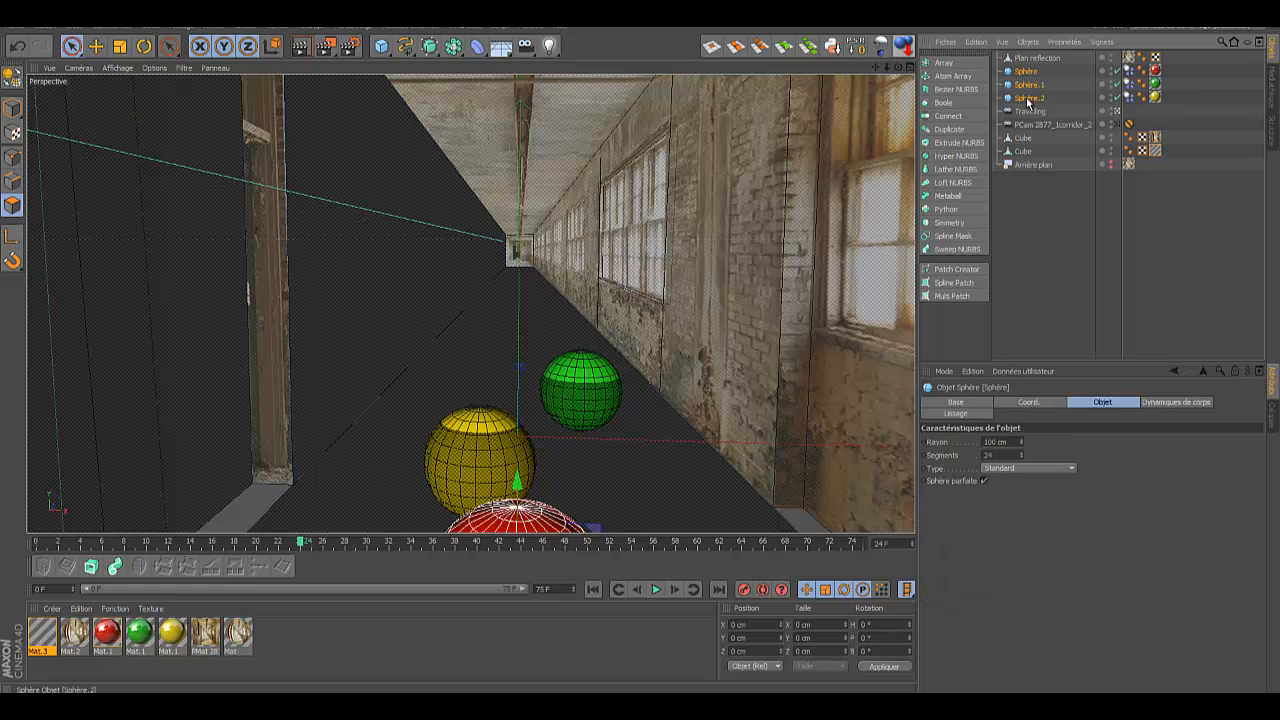
pyautogui.keyDown('shift'); pyautogui.click(1027, 98); pyautogui.keyUp('shift')
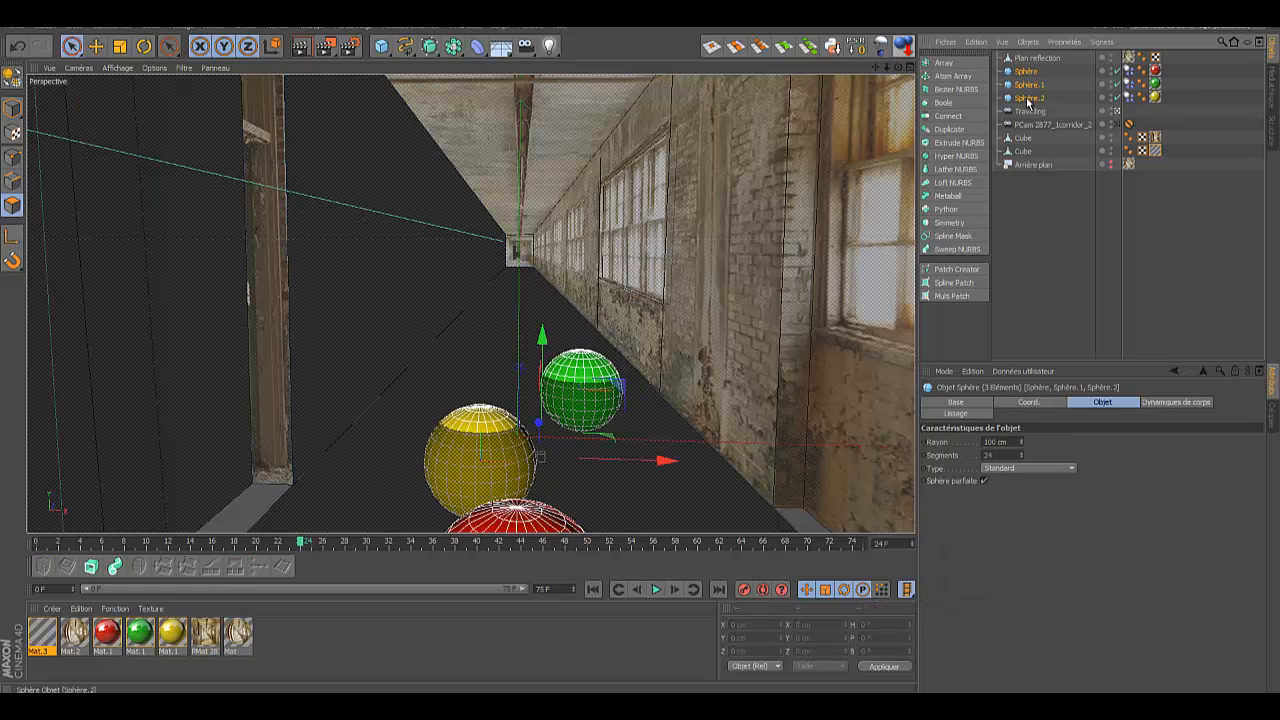
pyautogui.click(907, 68)
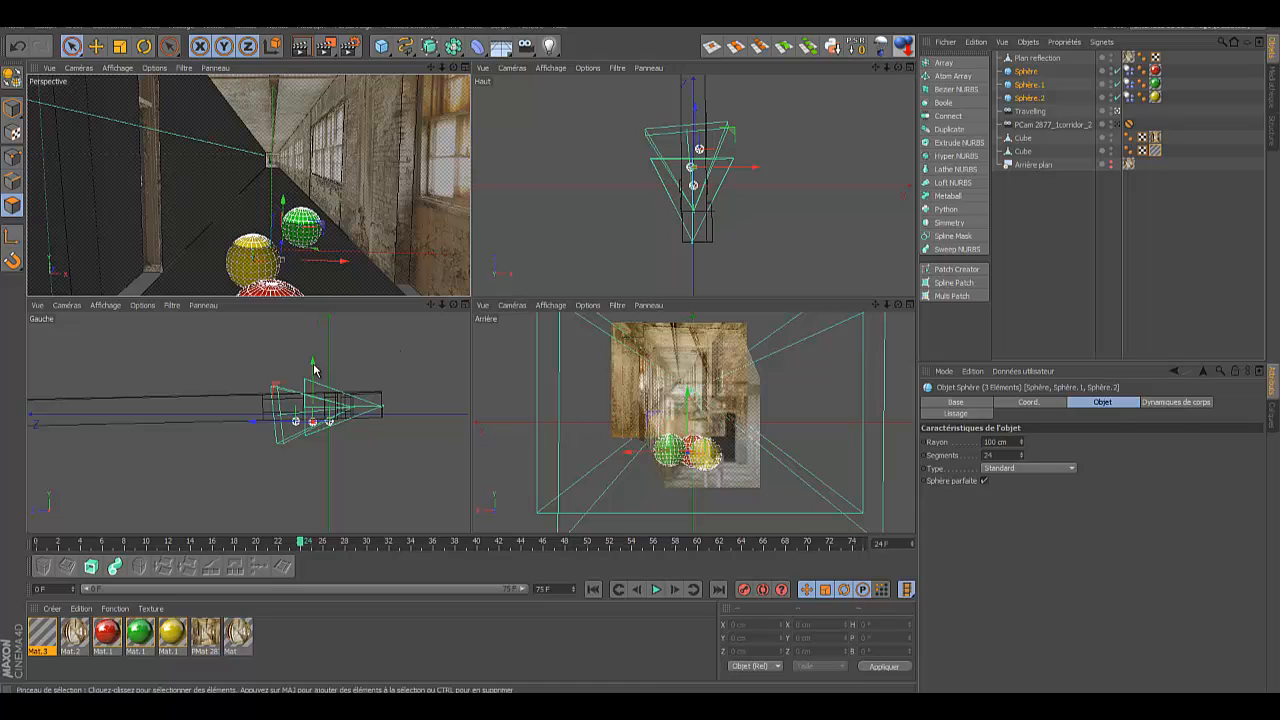
pyautogui.moveTo(314, 366); pyautogui.dragTo(314, 366)
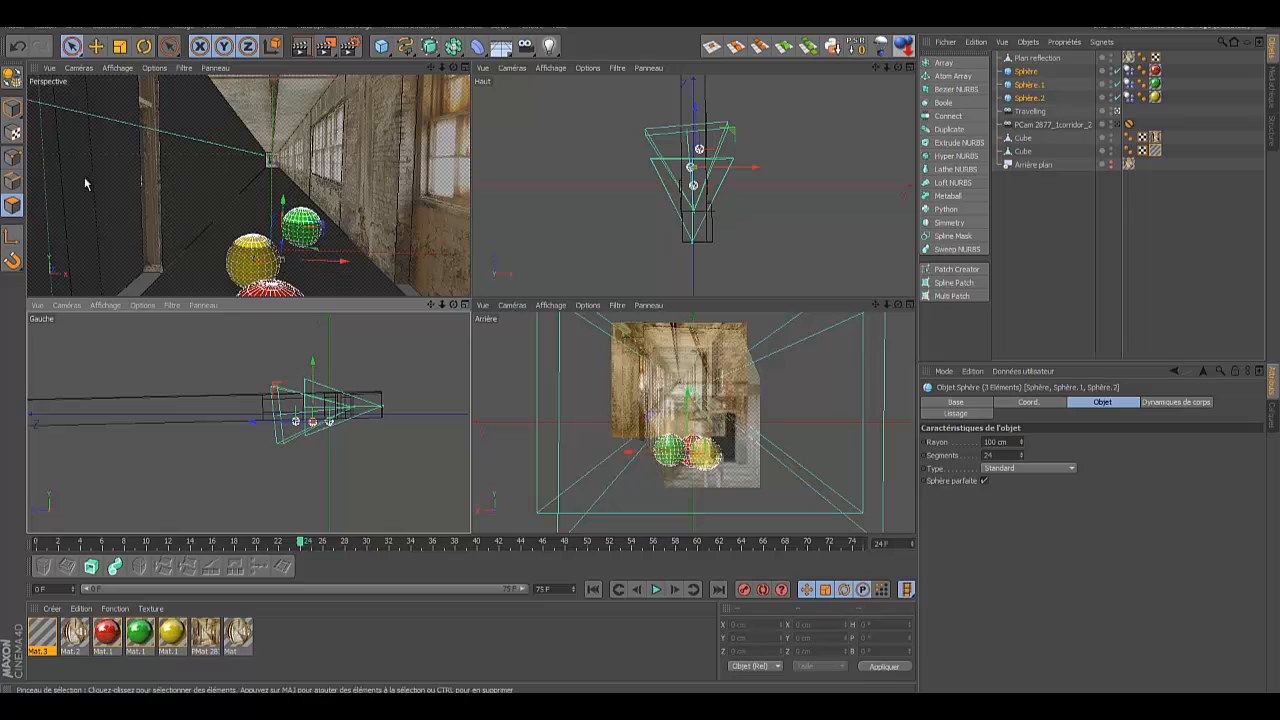
pyautogui.click(14, 80)
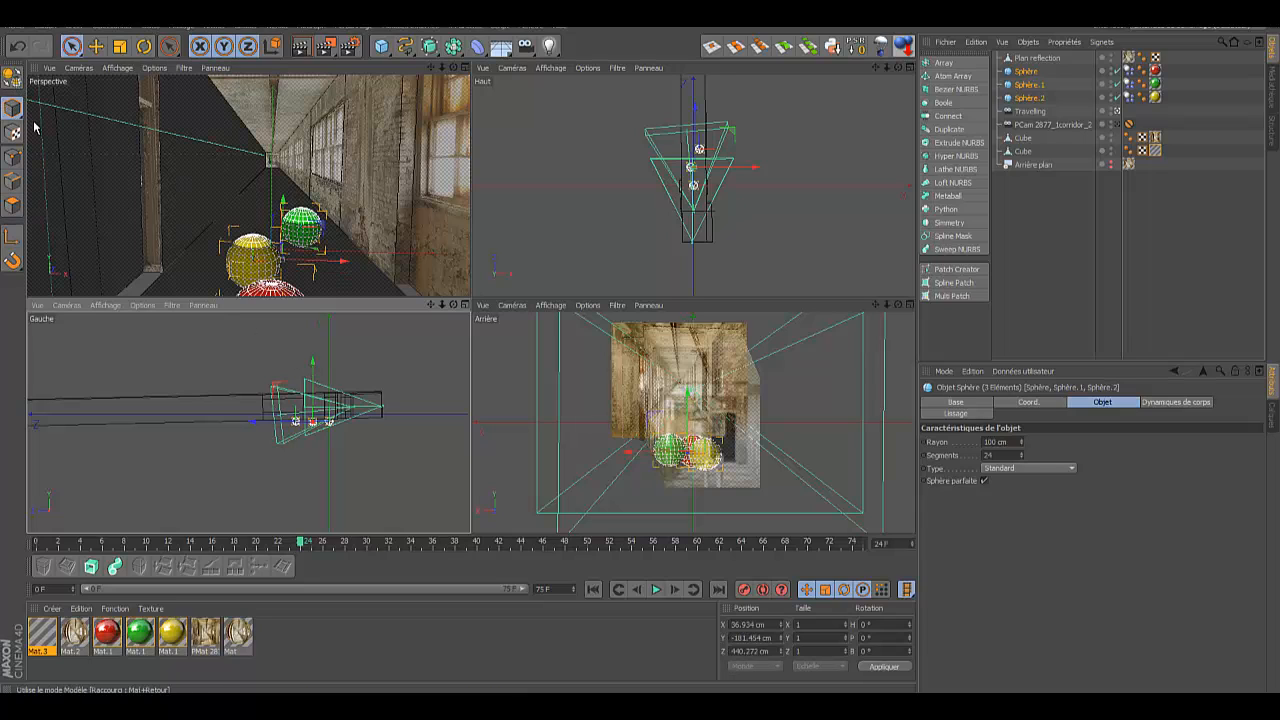
pyautogui.moveTo(312, 365); pyautogui.dragTo(310, 362)
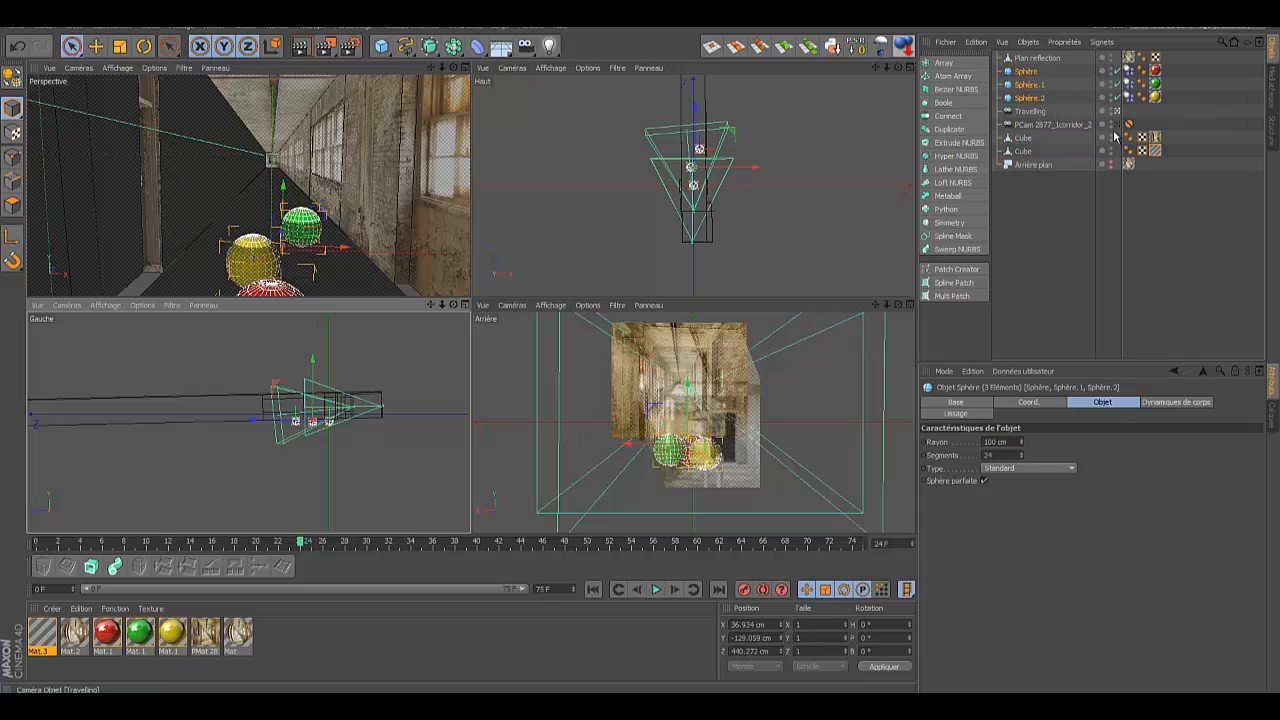
# Step: Deactivate the body dynamics on all three spheres and try again to move them vertically
pyautogui.click(1130, 72)
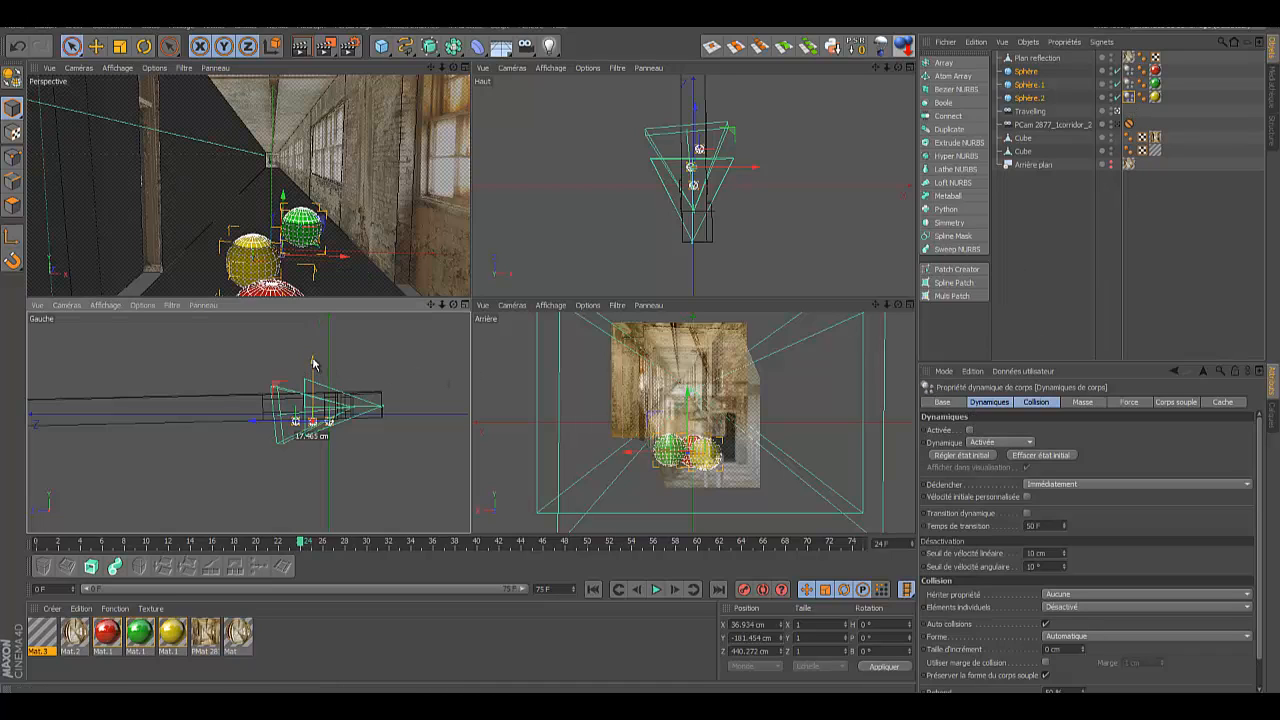
pyautogui.moveTo(313, 360)
pyautogui.mouseDown()
pyautogui.moveTo(315, 349)
pyautogui.moveTo(315, 363)
pyautogui.mouseUp()
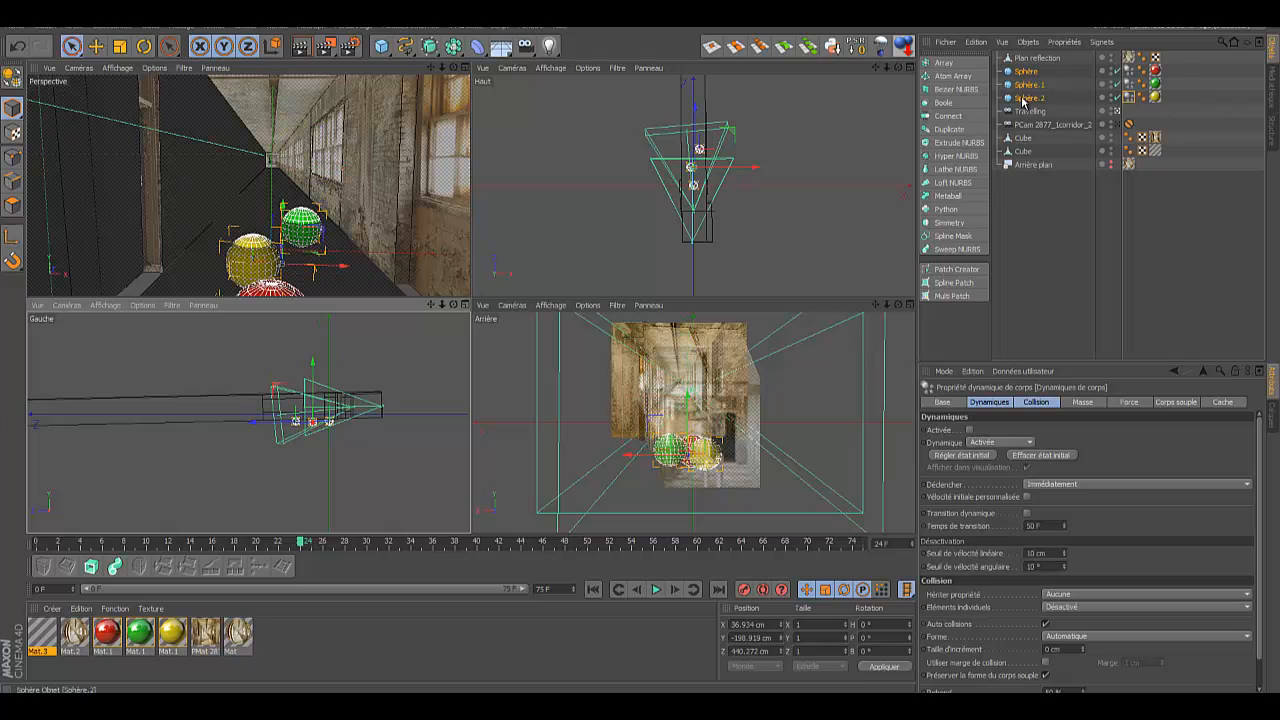
pyautogui.keyDown('shift'); pyautogui.click(1025, 98); pyautogui.keyUp('shift')
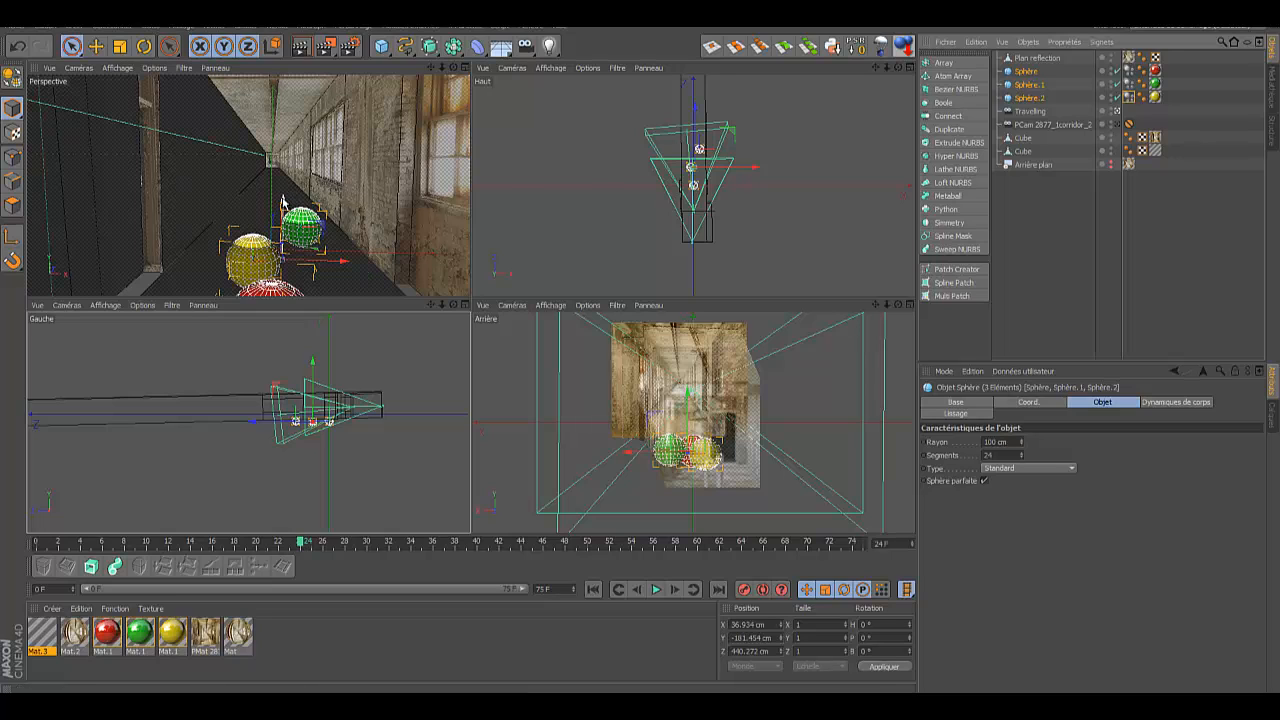
pyautogui.moveTo(283, 203); pyautogui.dragTo(285, 197)
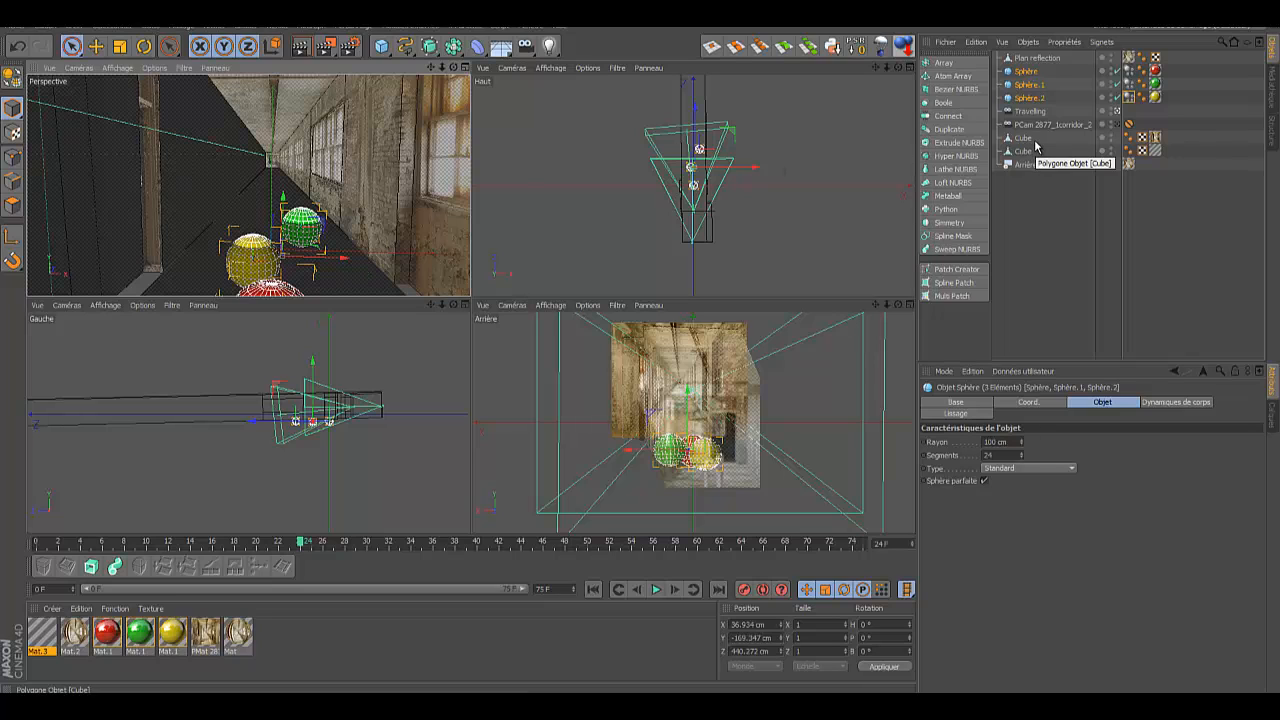
# Step: Delete the body dynamics tags from Sphère, Sphère.1 and Sphère.2
pyautogui.click(1130, 73)
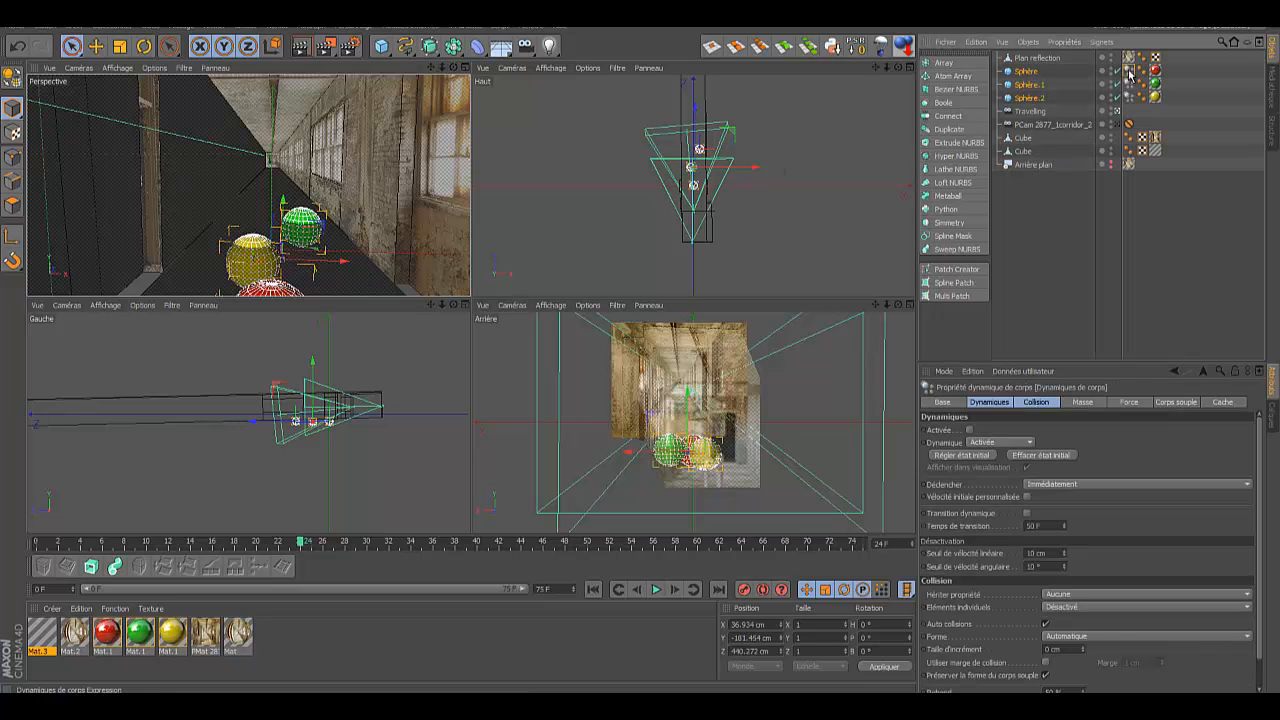
pyautogui.press('Delete')
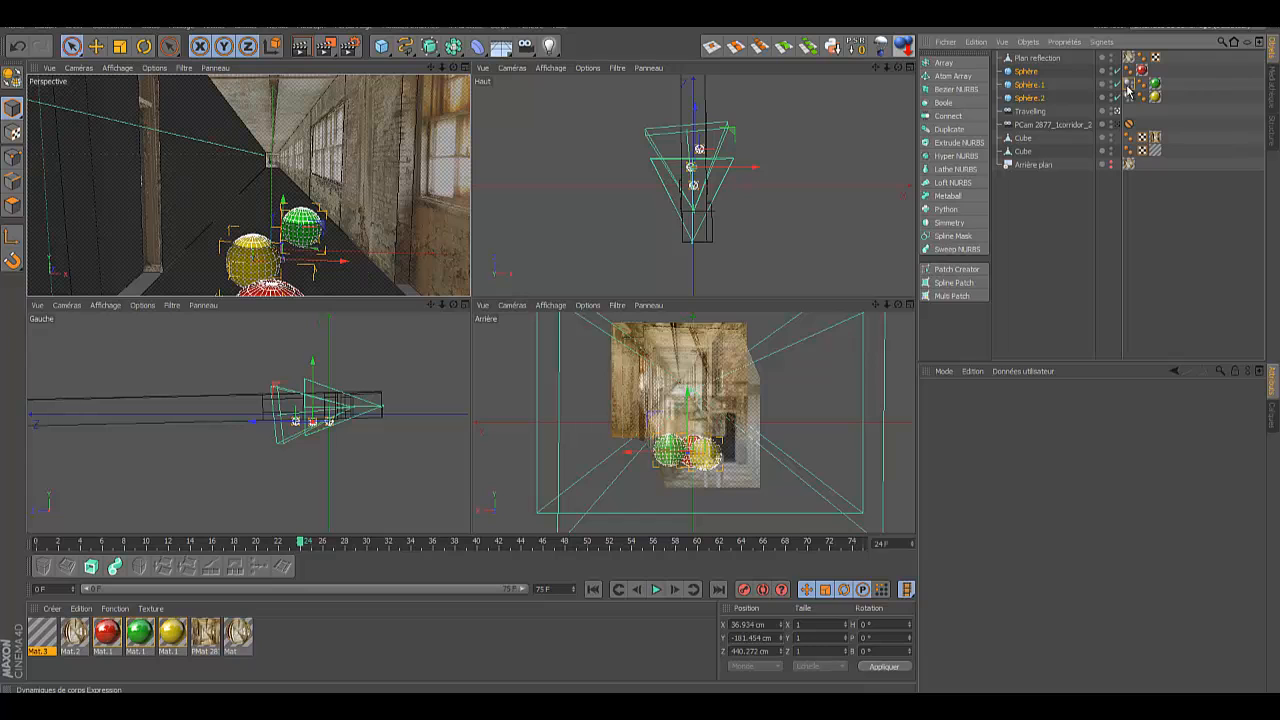
pyautogui.click(1128, 87)
pyautogui.press('Delete')
pyautogui.click(1130, 98)
pyautogui.press('Delete')
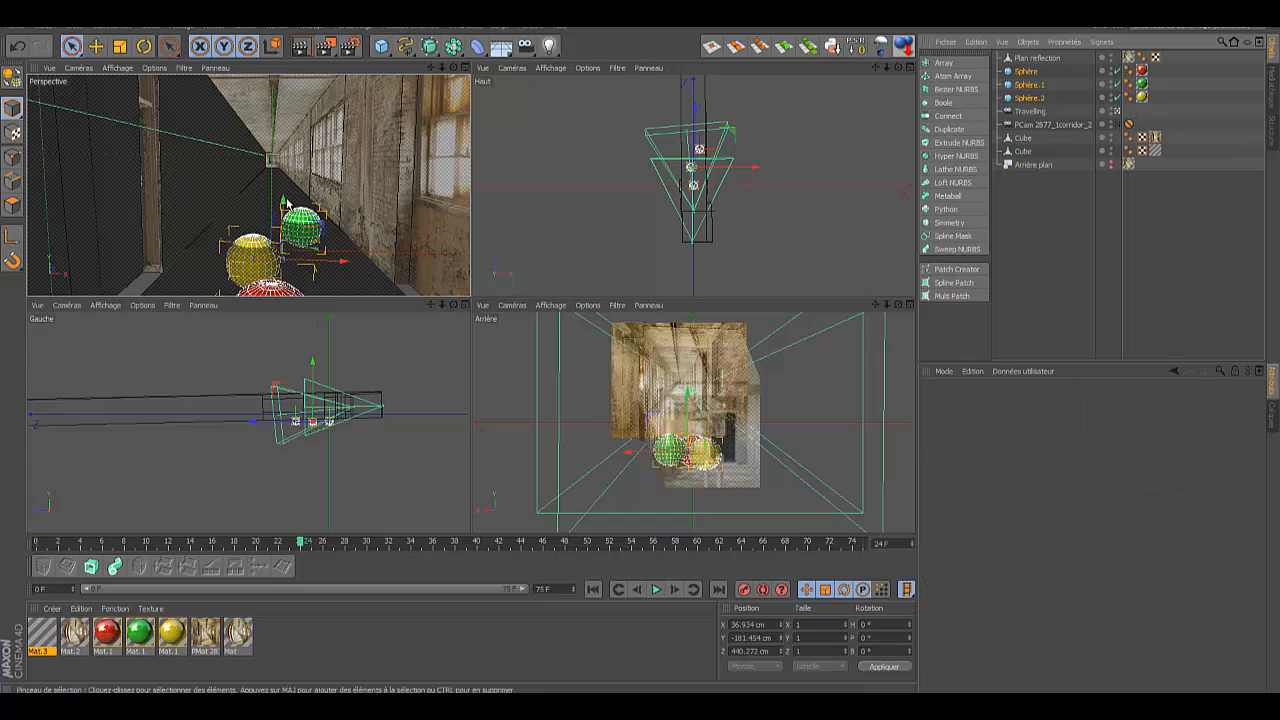
# Step: Raise the three spheres together until their shared Y position is about 1 cm
pyautogui.moveTo(286, 203); pyautogui.dragTo(288, 65)
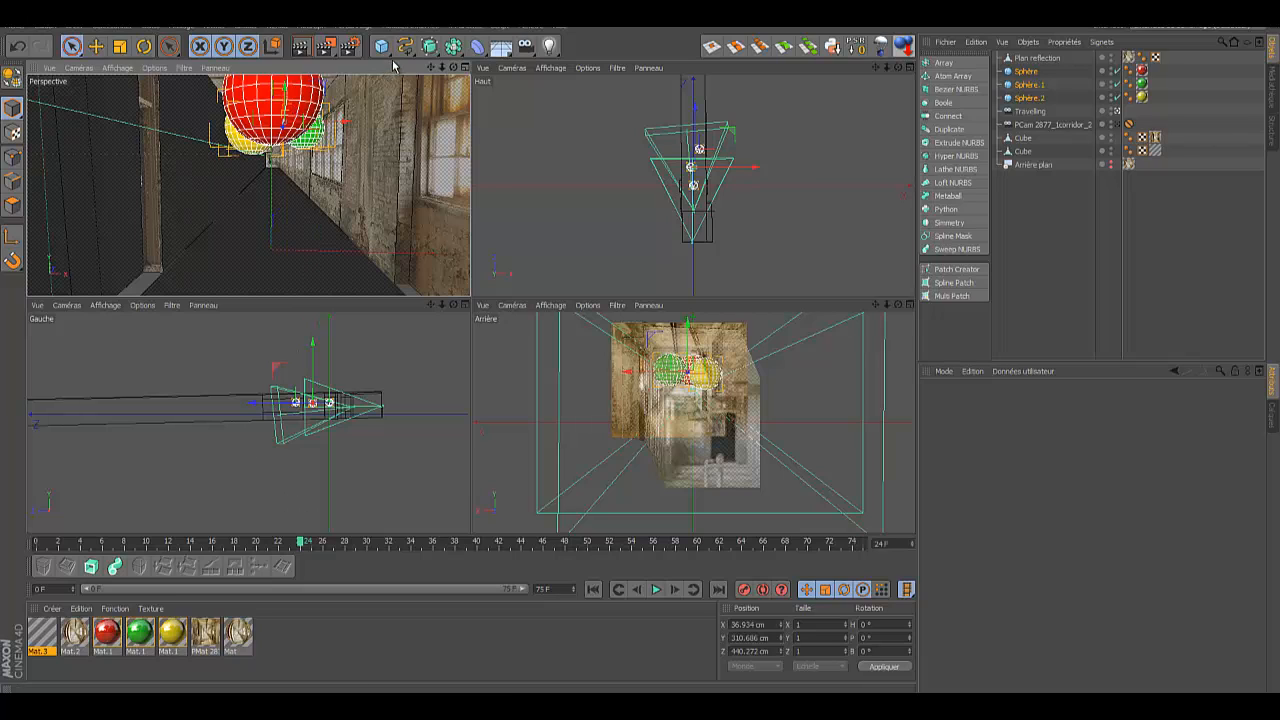
pyautogui.moveTo(283, 93); pyautogui.dragTo(272, 192)
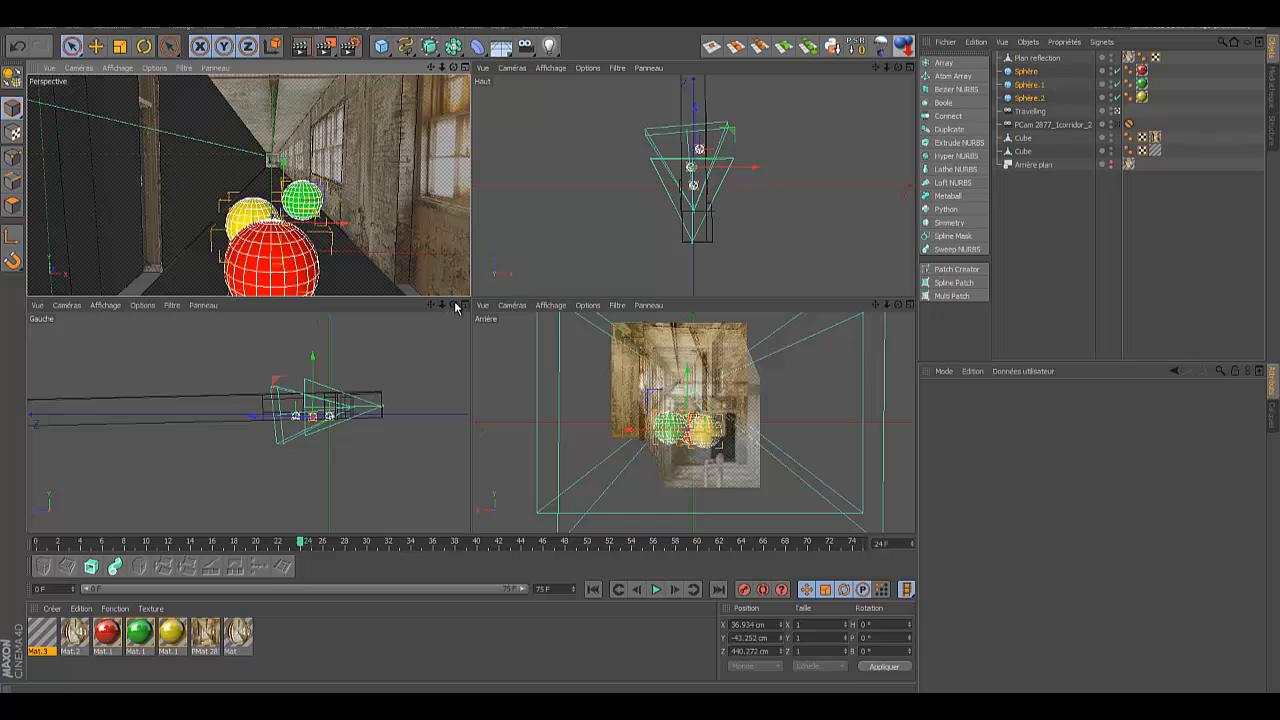
pyautogui.moveTo(443, 305); pyautogui.dragTo(468, 351)
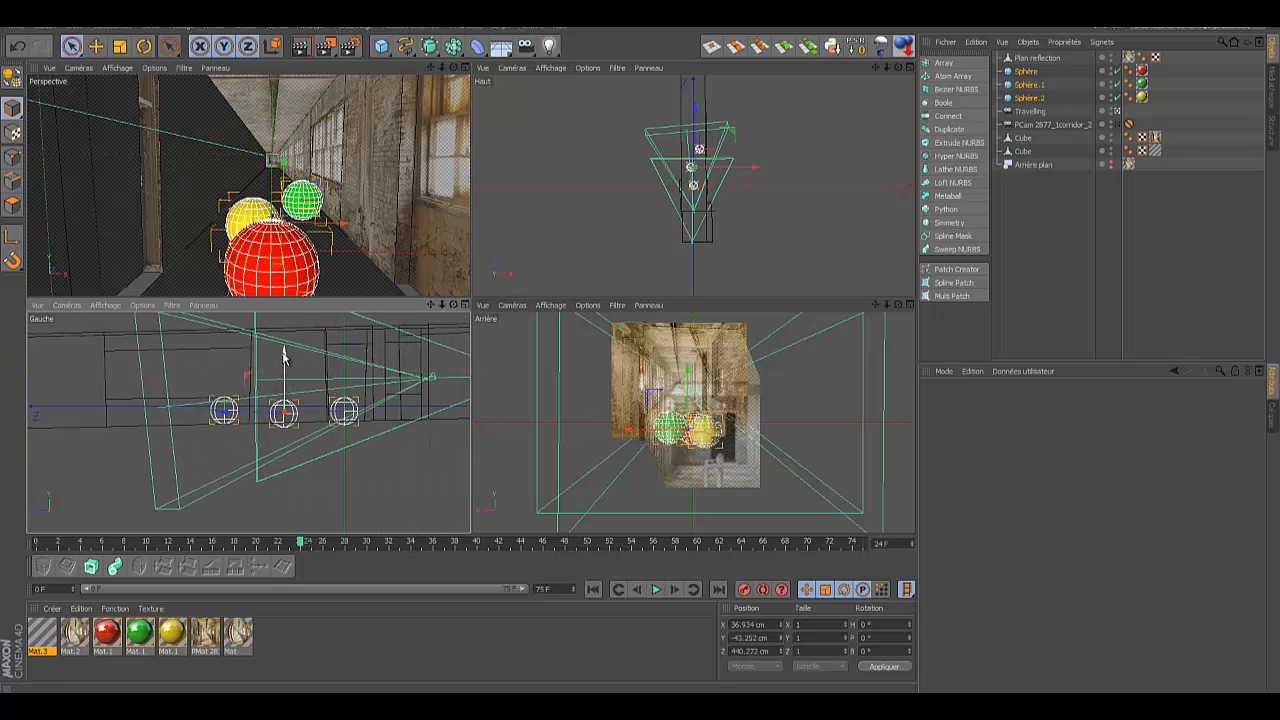
pyautogui.moveTo(285, 363); pyautogui.dragTo(285, 351)
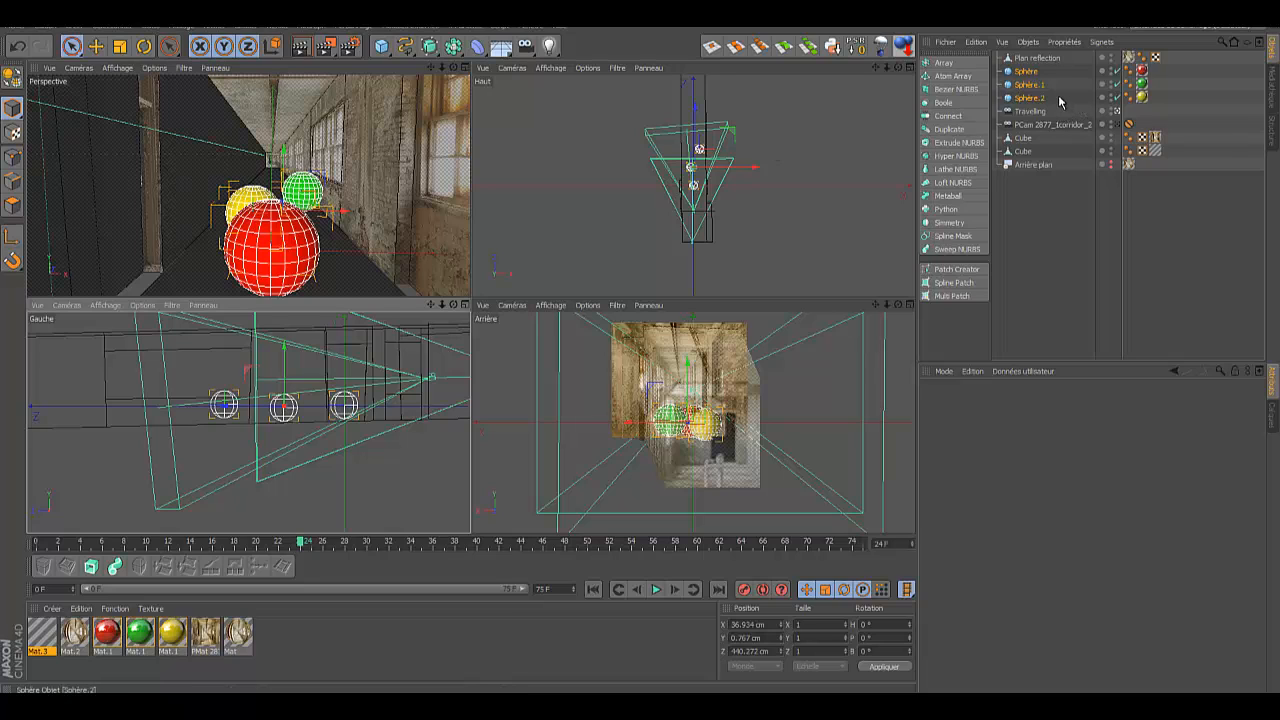
# Step: Lower the green Sphère.1 to about Y -6 cm and hide the red Sphère in the editor views
pyautogui.click(1028, 85)
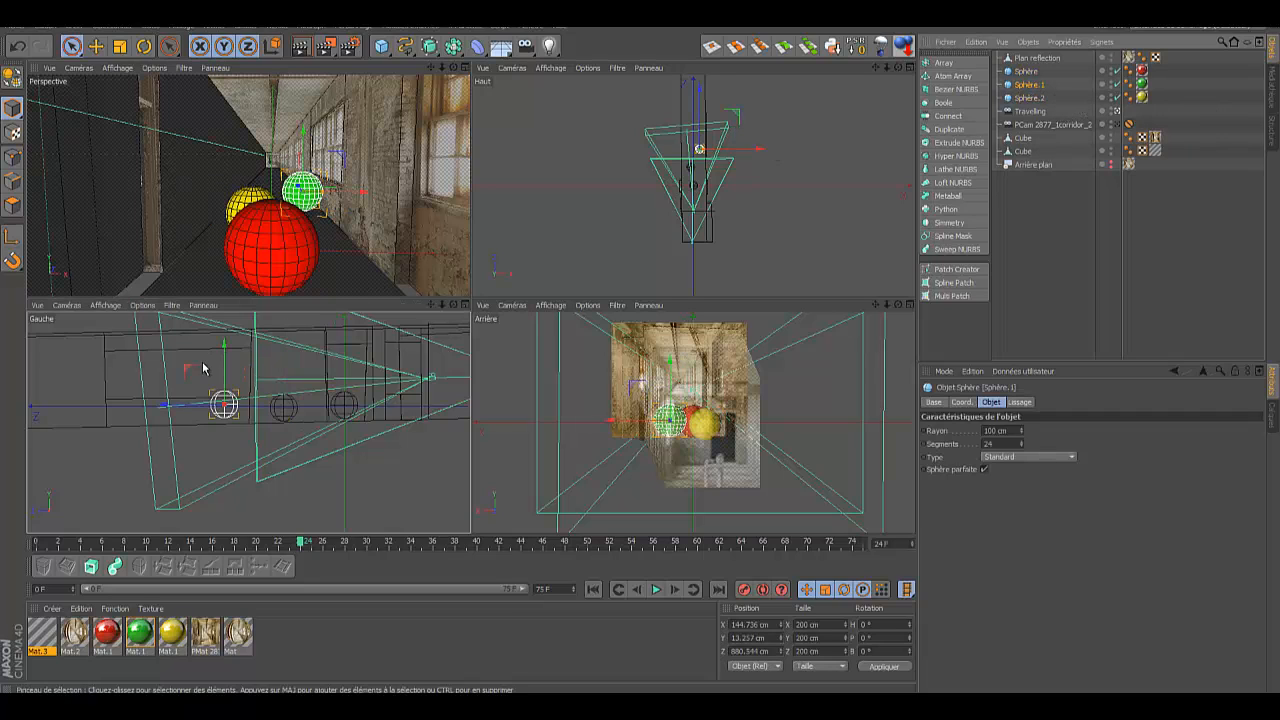
pyautogui.moveTo(224, 347); pyautogui.dragTo(224, 350)
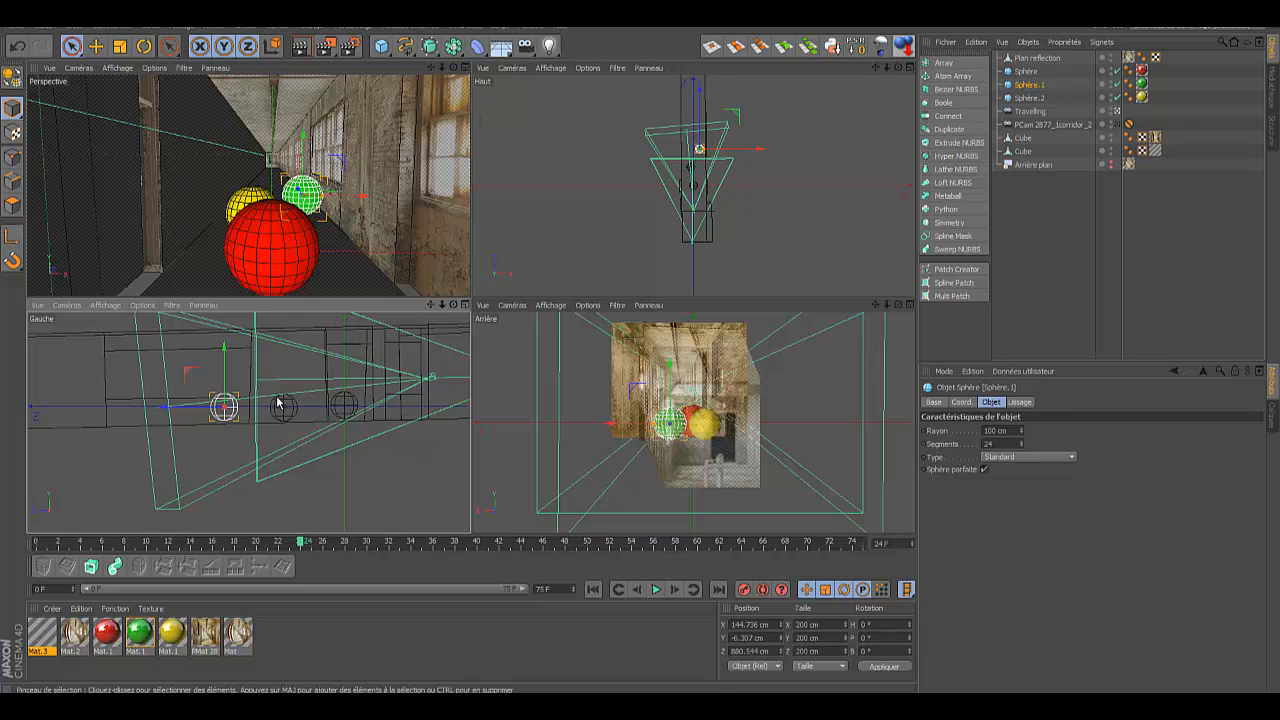
pyautogui.click(1111, 69)
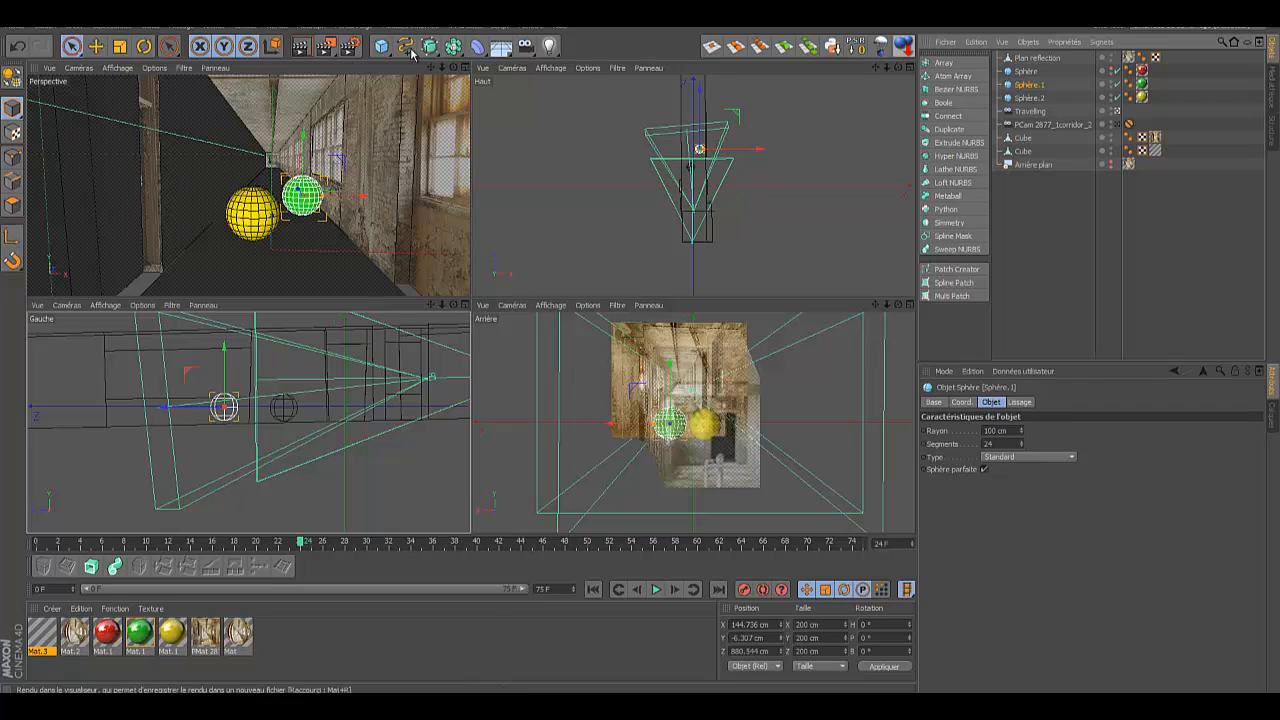
# Step: Add an omni light and position it near the spheres at about X 182, Y 132, Z 450 cm
pyautogui.click(550, 47)
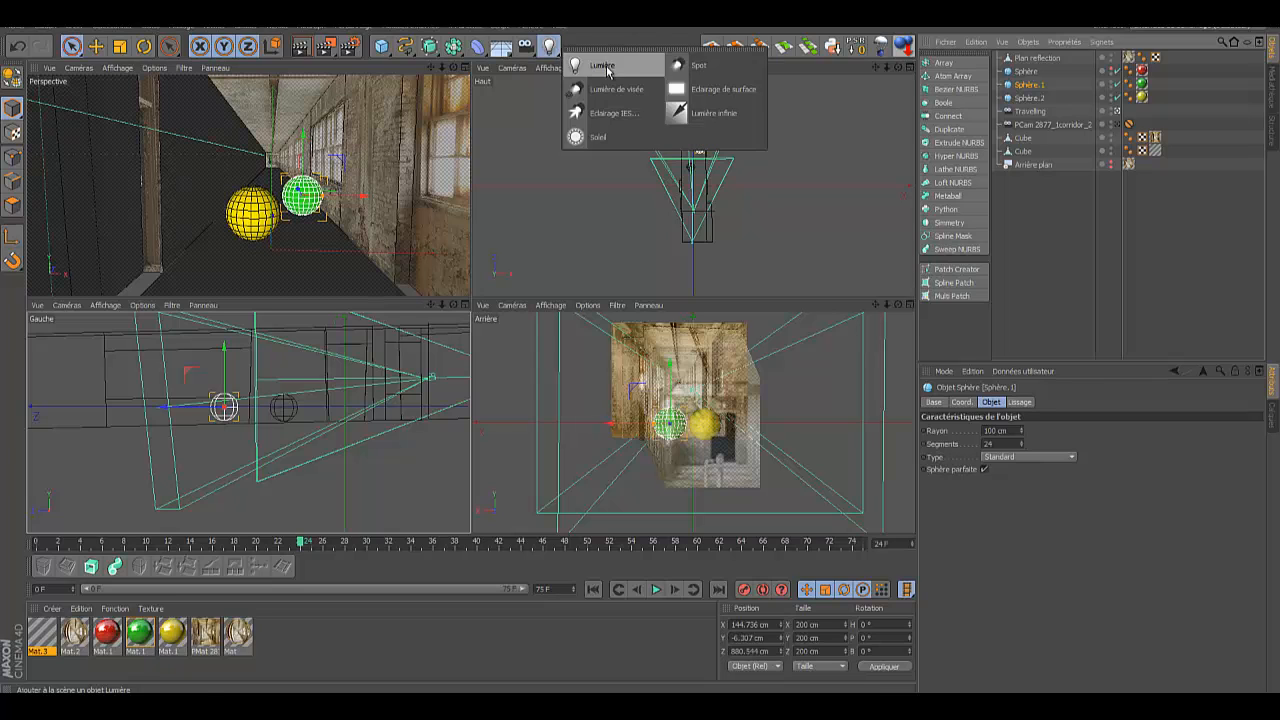
pyautogui.click(603, 65)
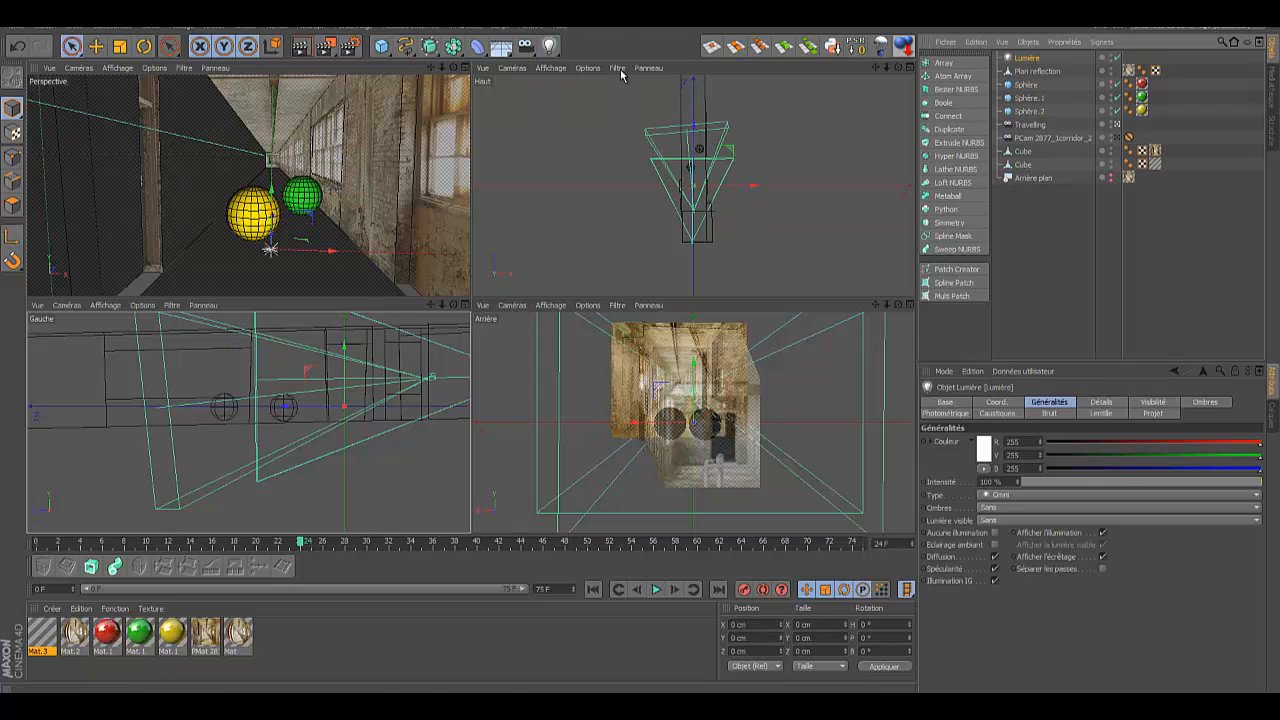
pyautogui.moveTo(285, 160); pyautogui.dragTo(286, 124)
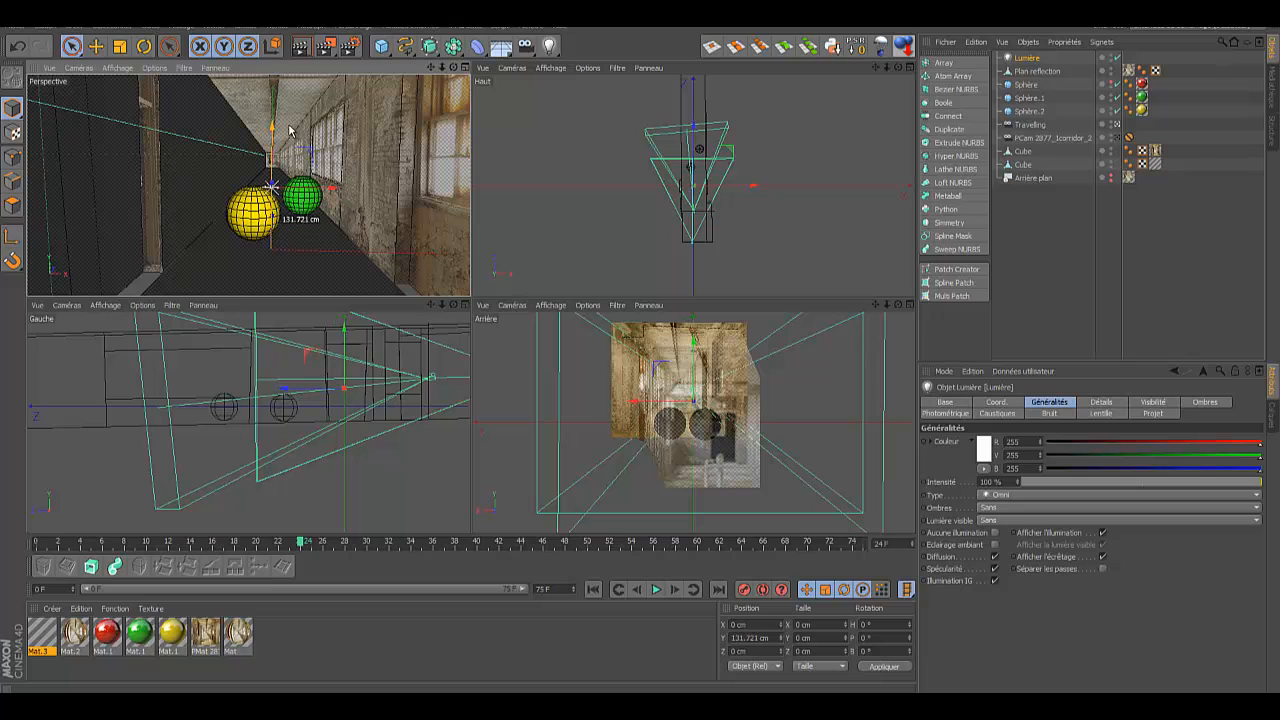
pyautogui.moveTo(298, 388); pyautogui.dragTo(188, 389)
pyautogui.moveTo(320, 170); pyautogui.dragTo(381, 174)
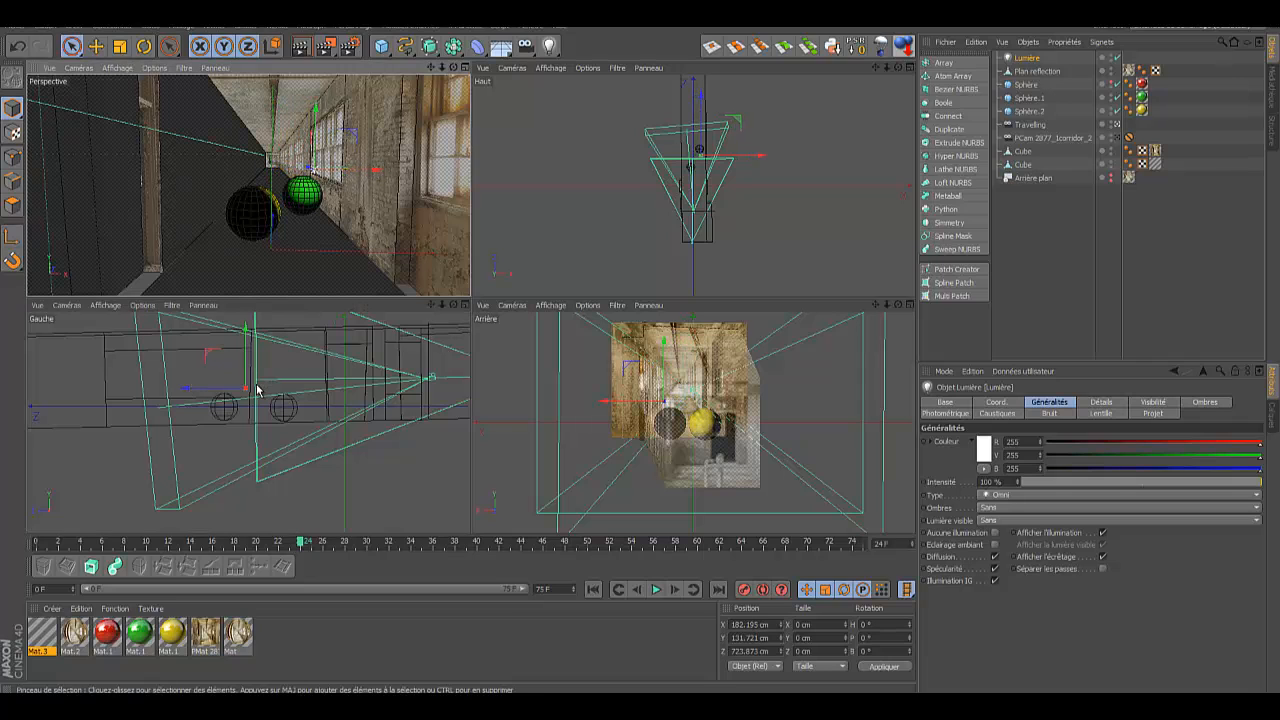
pyautogui.moveTo(208, 392)
pyautogui.mouseDown()
pyautogui.moveTo(196, 390)
pyautogui.moveTo(230, 392)
pyautogui.mouseUp()
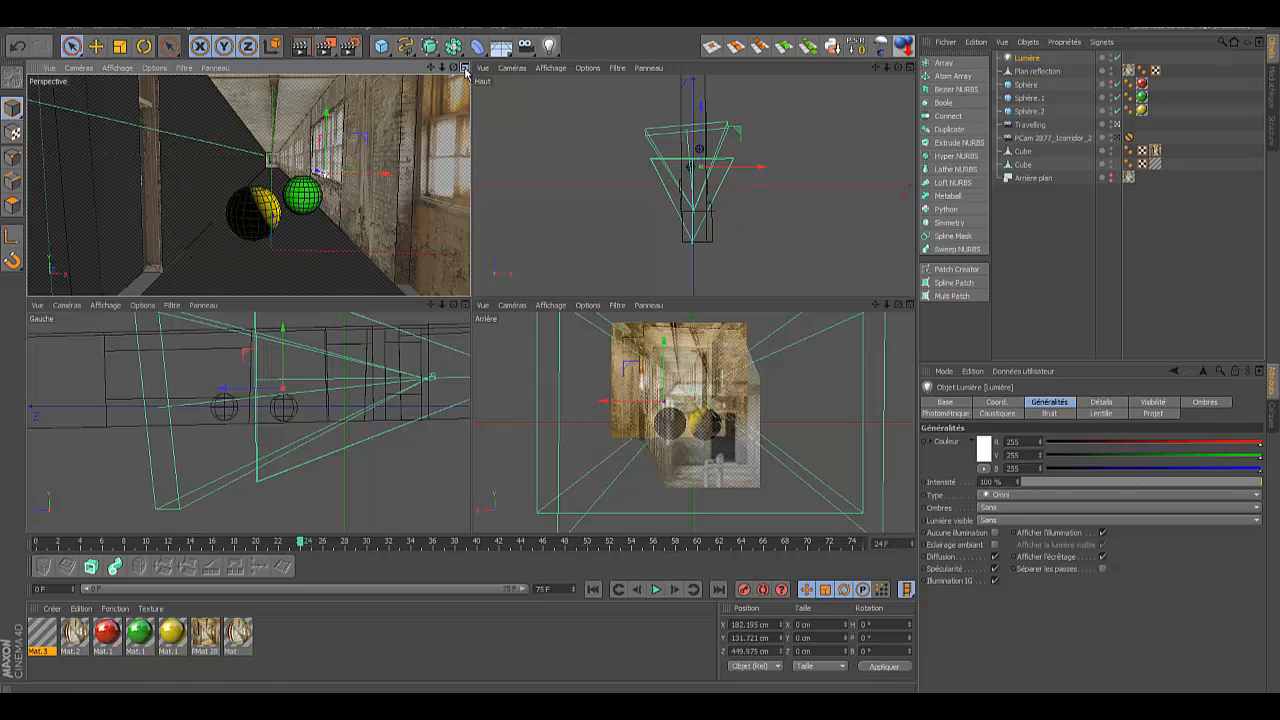
# Step: Test-render the maximised Perspective view, exclude the red Sphère from rendering, and render the view again
pyautogui.click(463, 67)
pyautogui.click(302, 47)
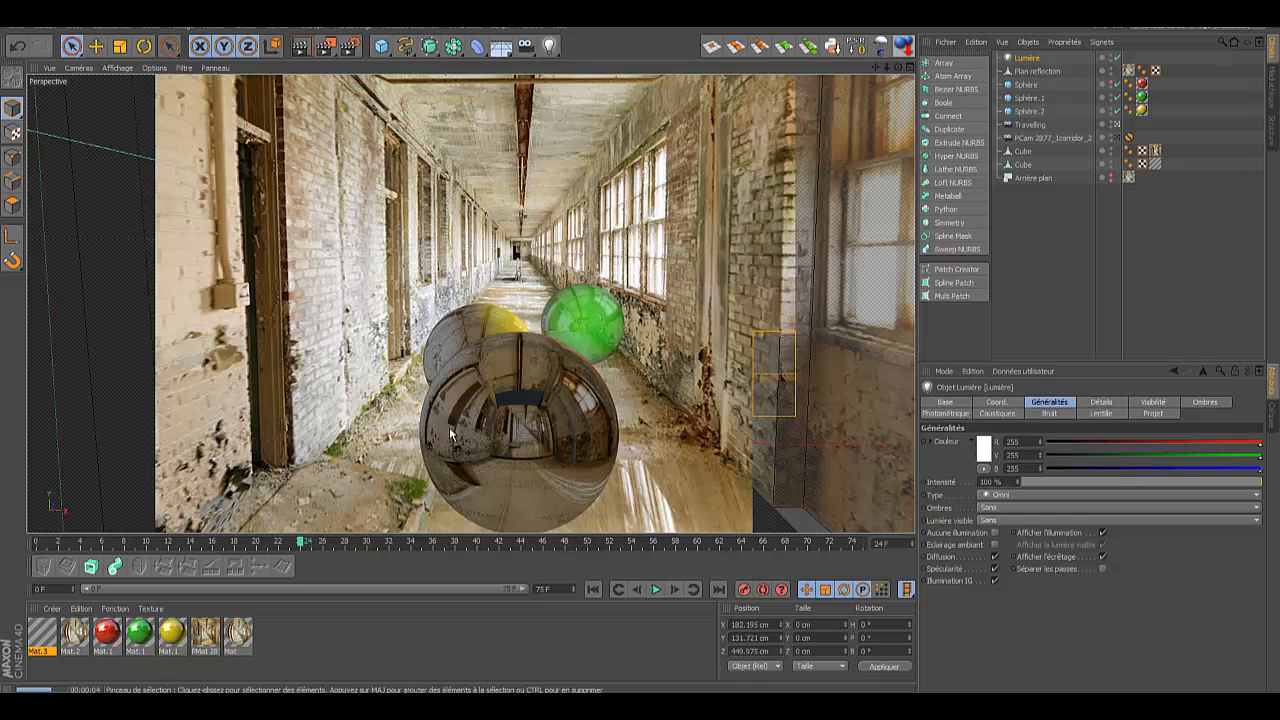
pyautogui.click(1113, 88)
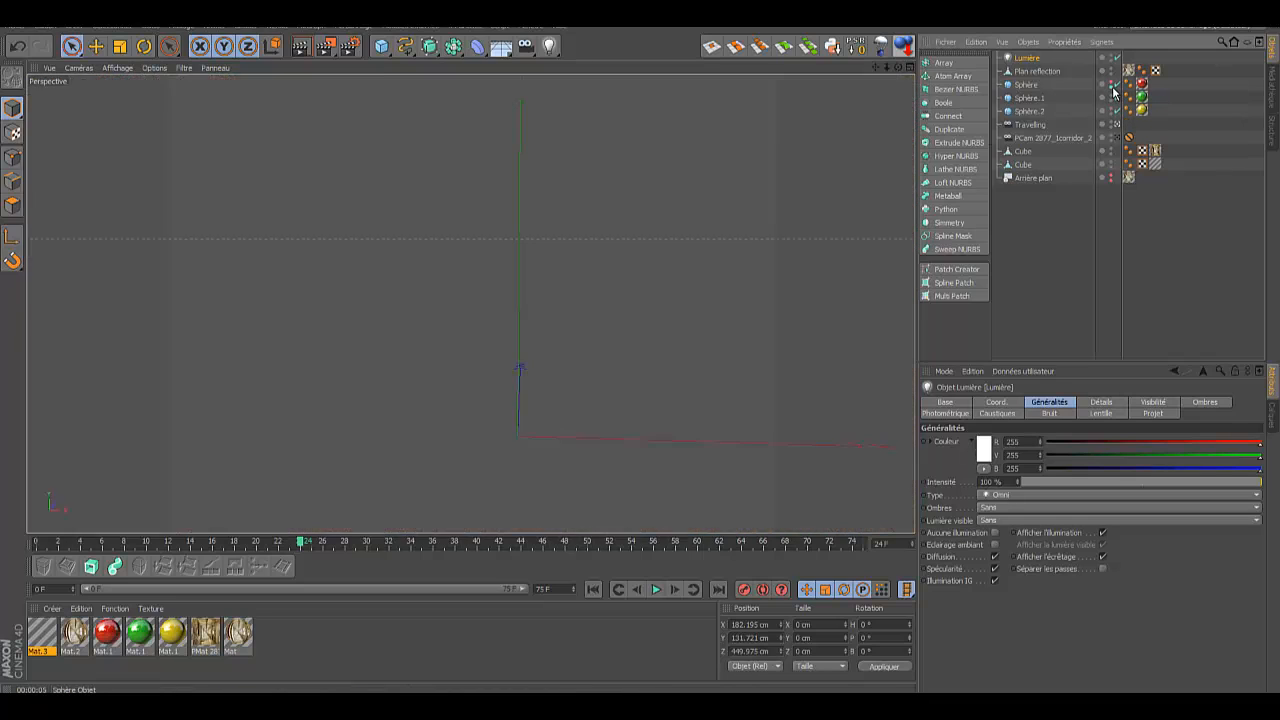
pyautogui.click(303, 47)
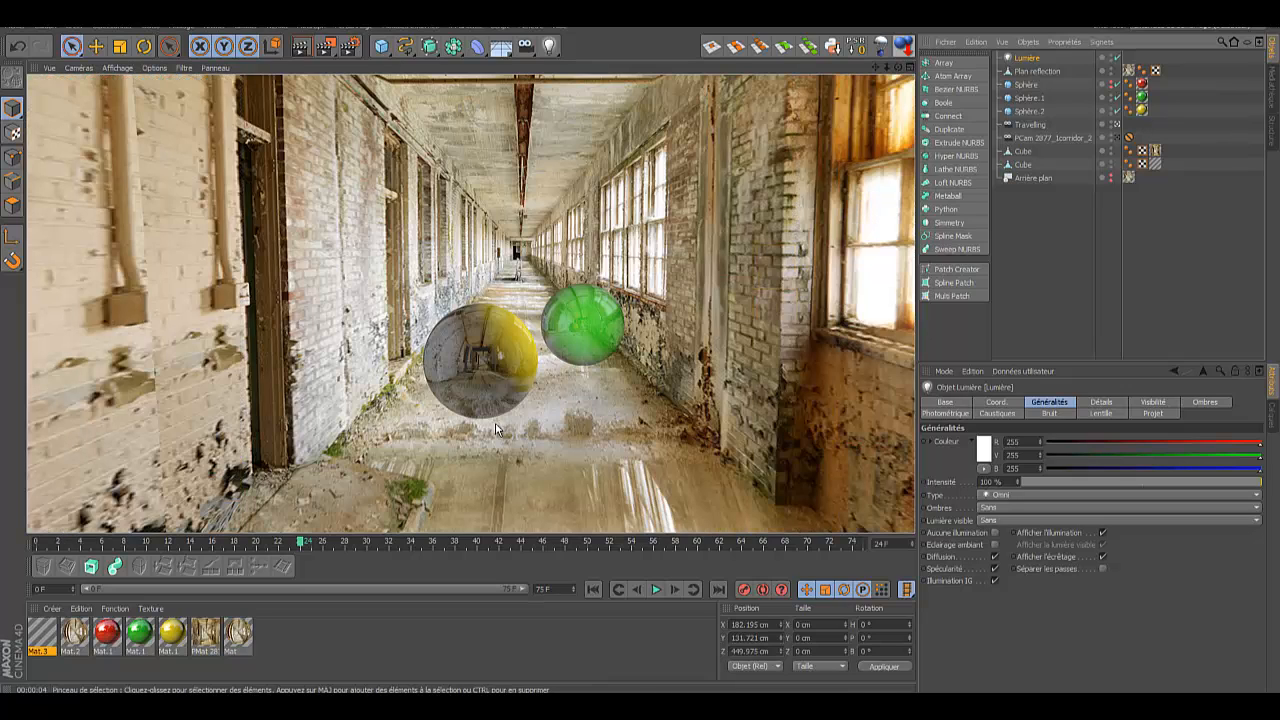
# Step: Raise the lower Cube floor-and-wall object in the side view until its Y position is about -73 cm
pyautogui.click(1022, 164)
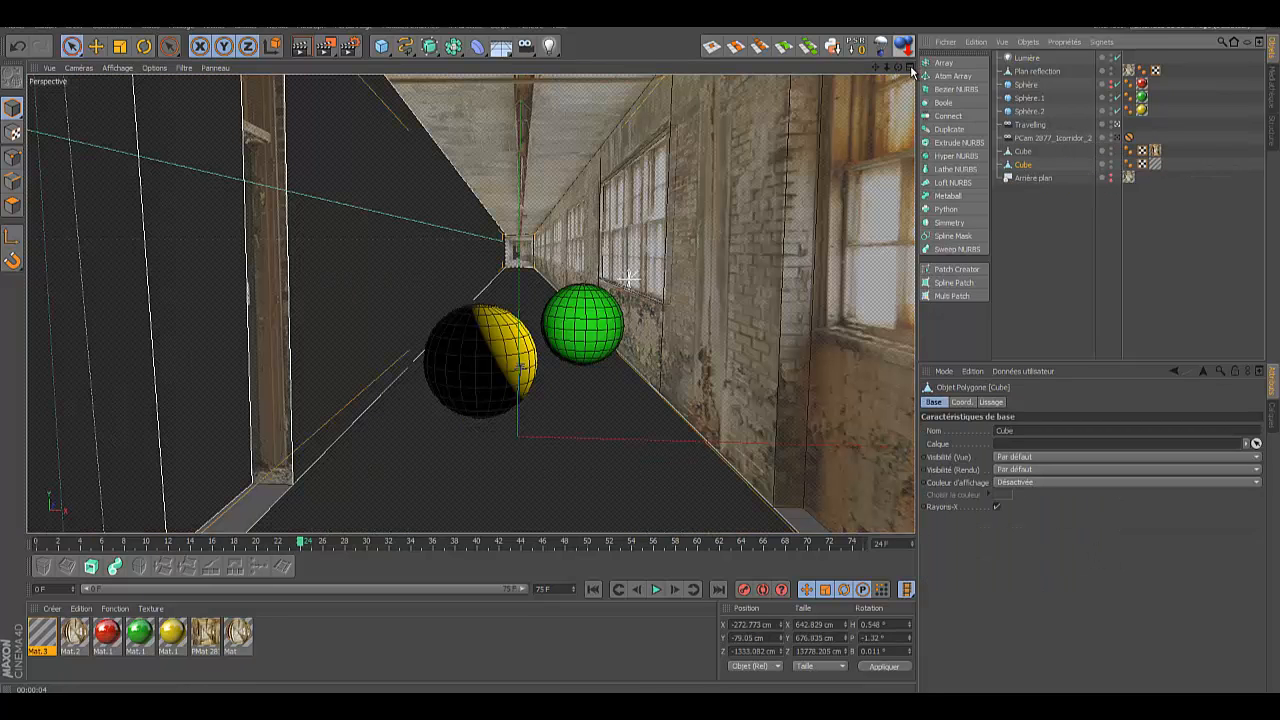
pyautogui.click(910, 68)
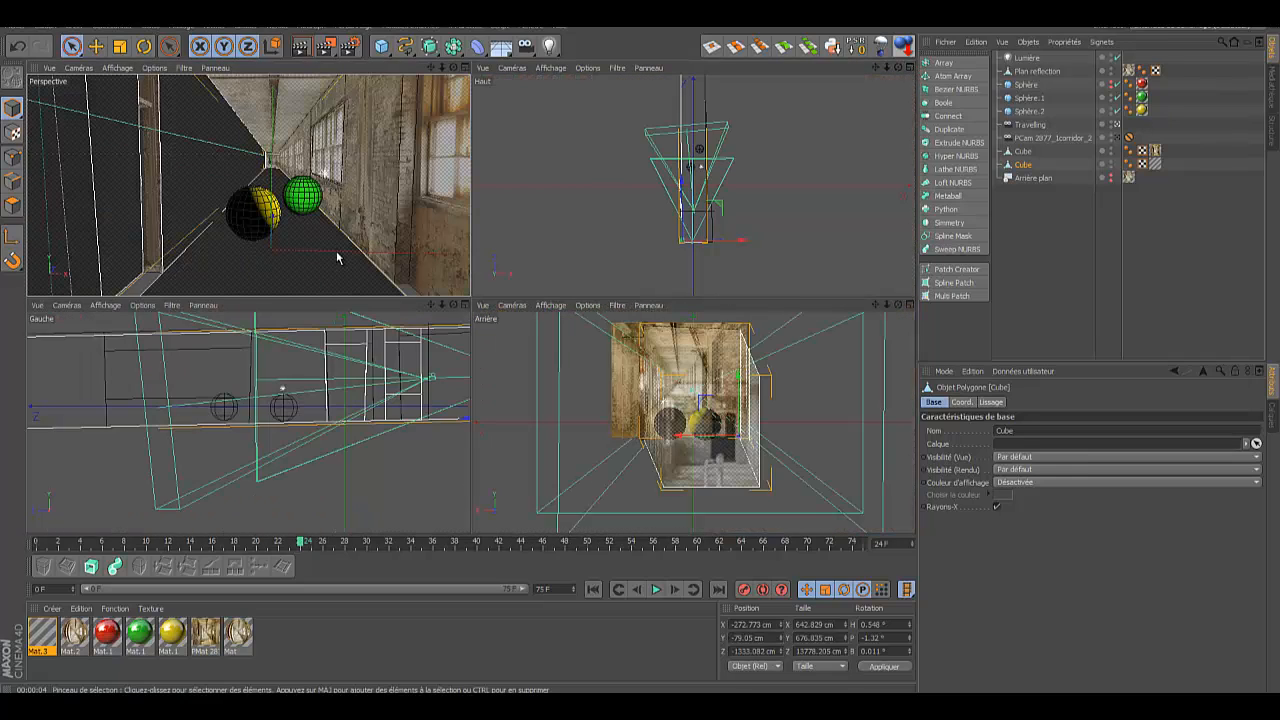
pyautogui.click(465, 305)
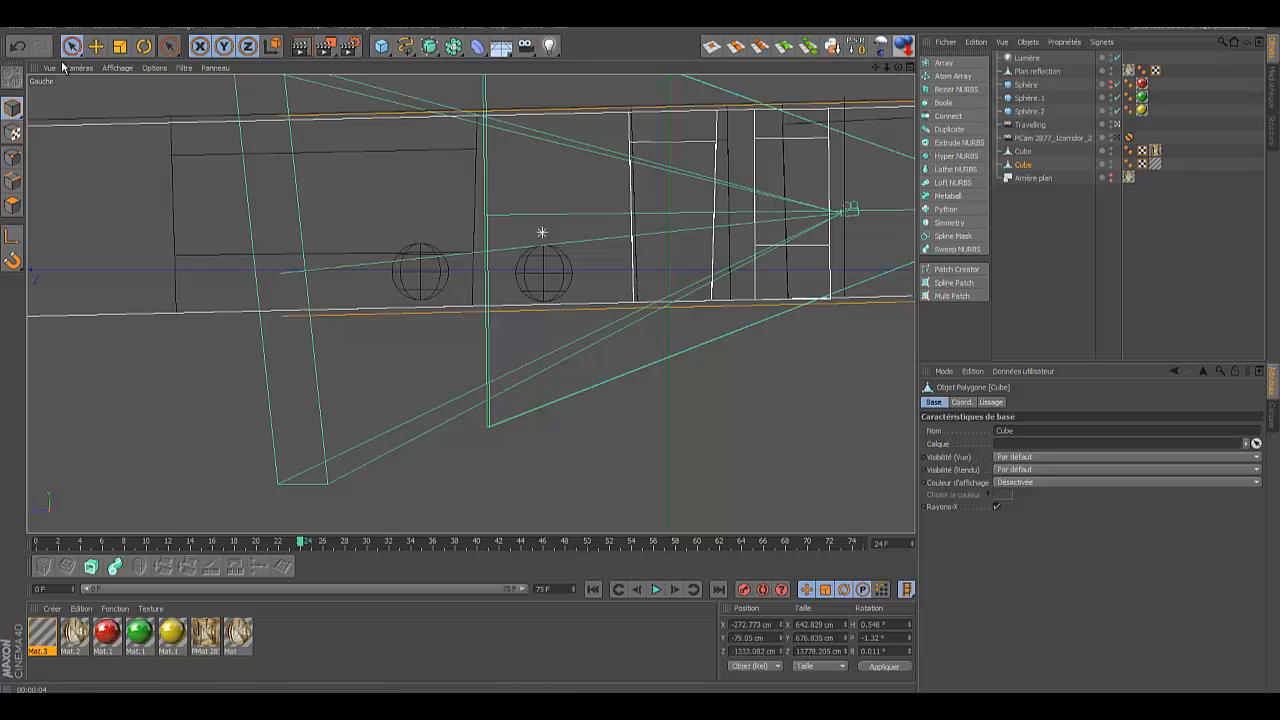
pyautogui.click(96, 47)
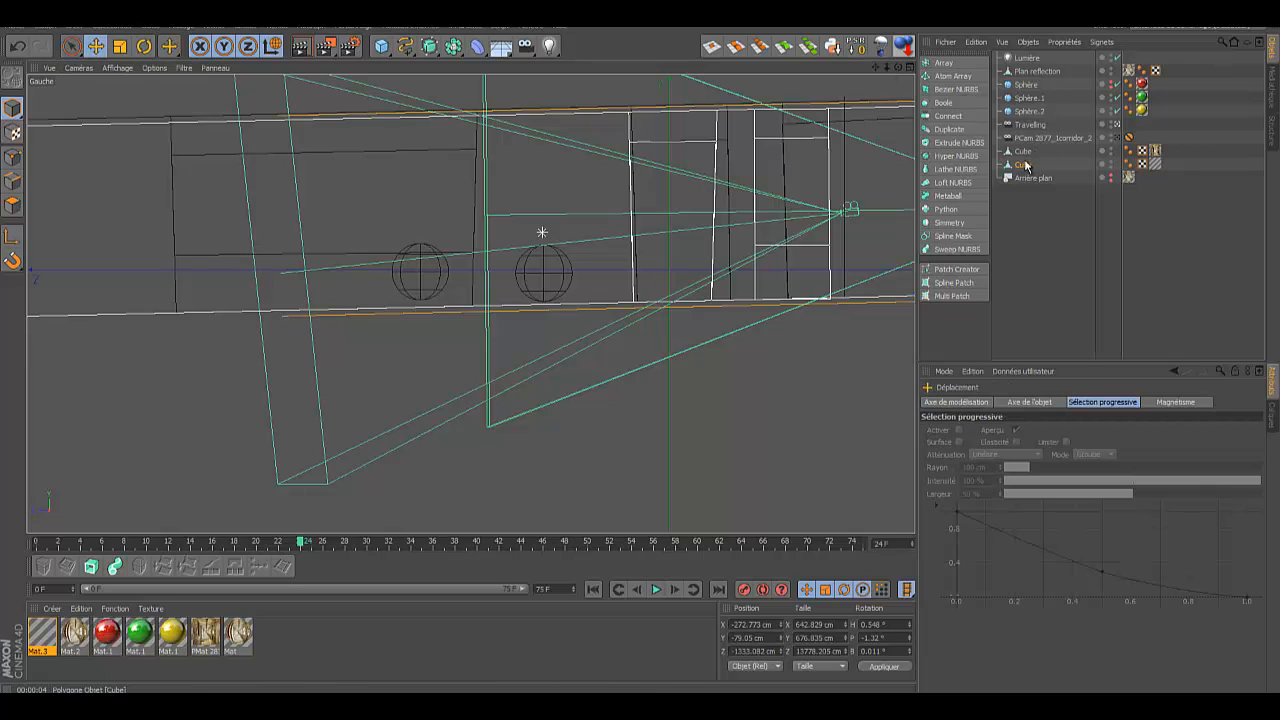
pyautogui.scroll(-5, 640, 352)
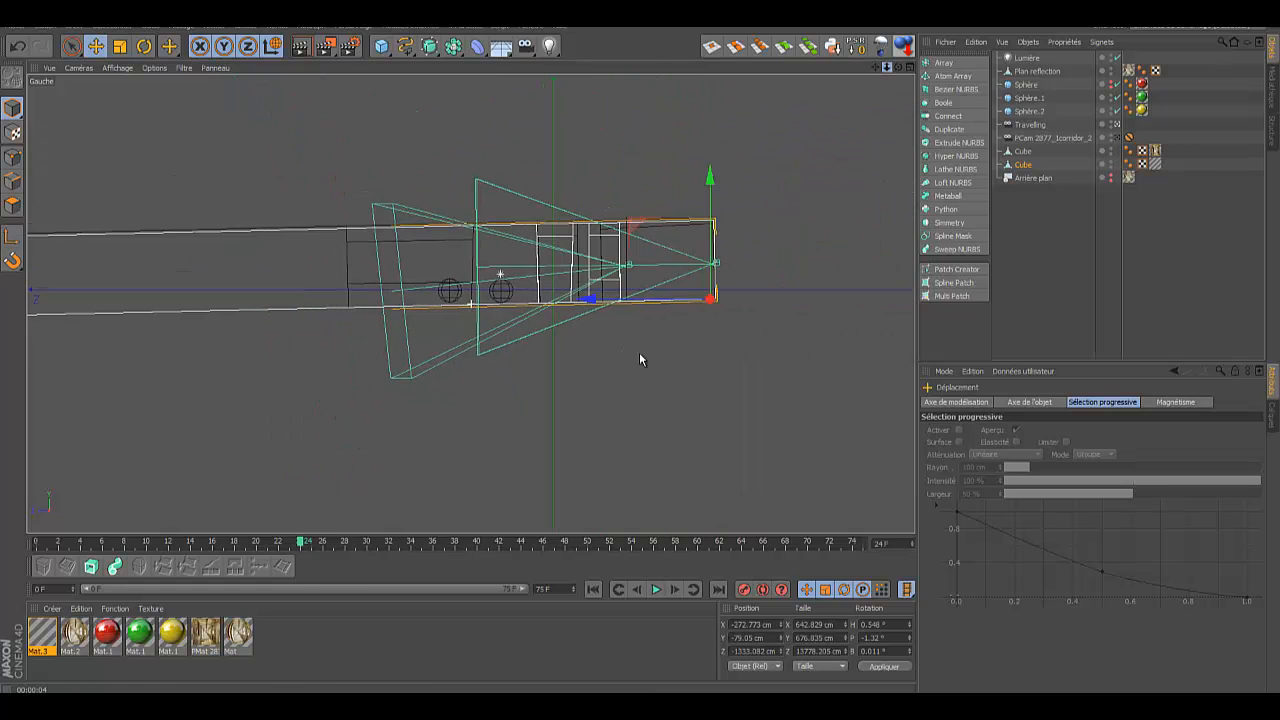
pyautogui.scroll(2, 640, 352)
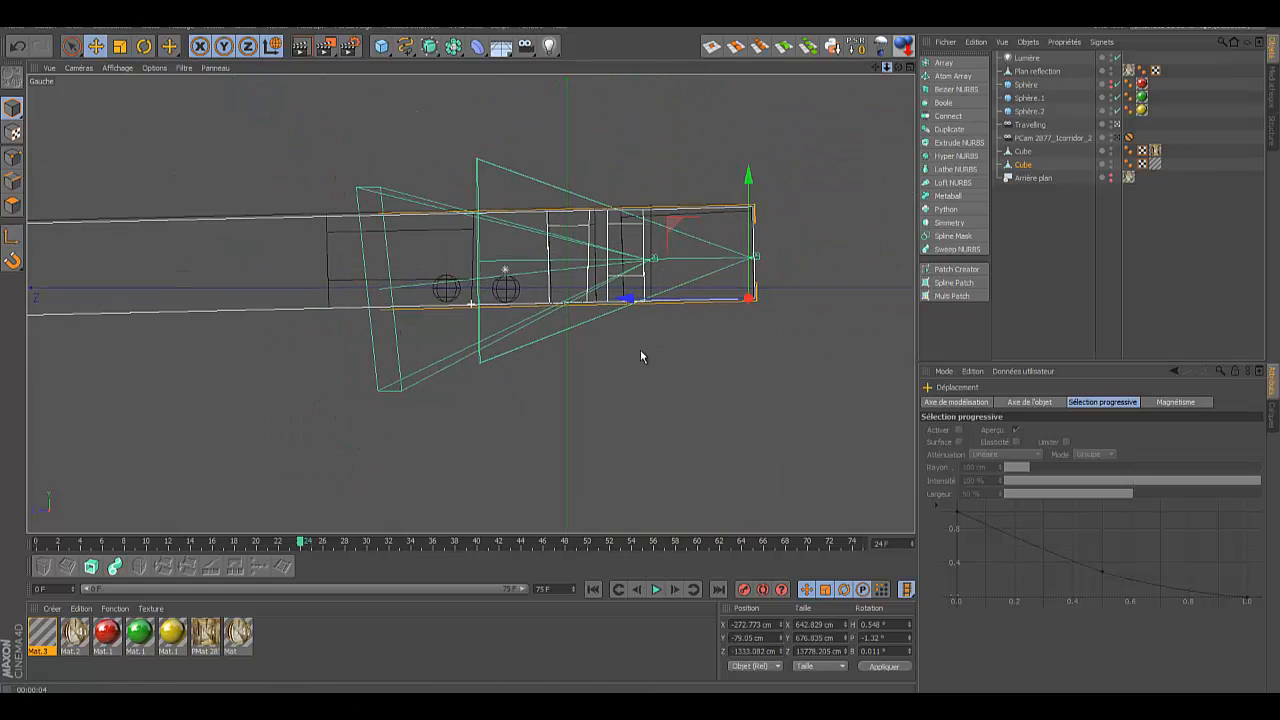
pyautogui.moveTo(641, 350); pyautogui.dragTo(641, 350)
pyautogui.moveTo(876, 68); pyautogui.dragTo(636, 351)
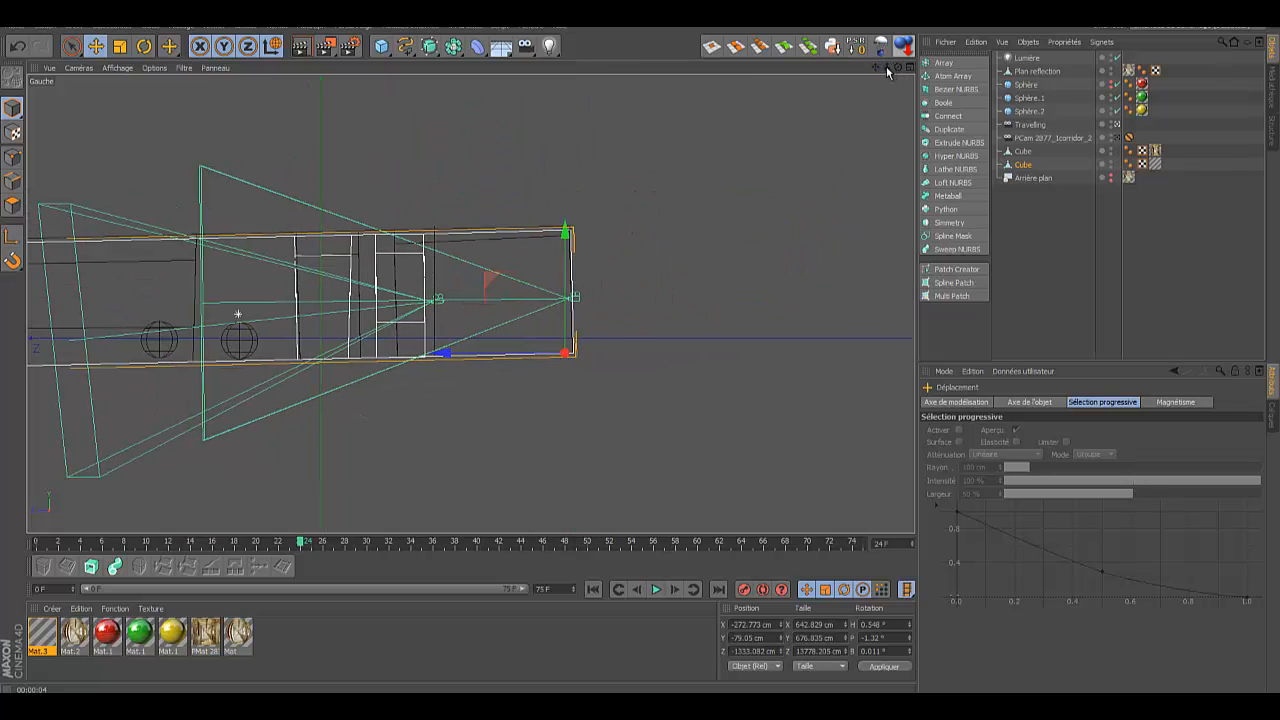
pyautogui.moveTo(887, 72); pyautogui.dragTo(640, 354)
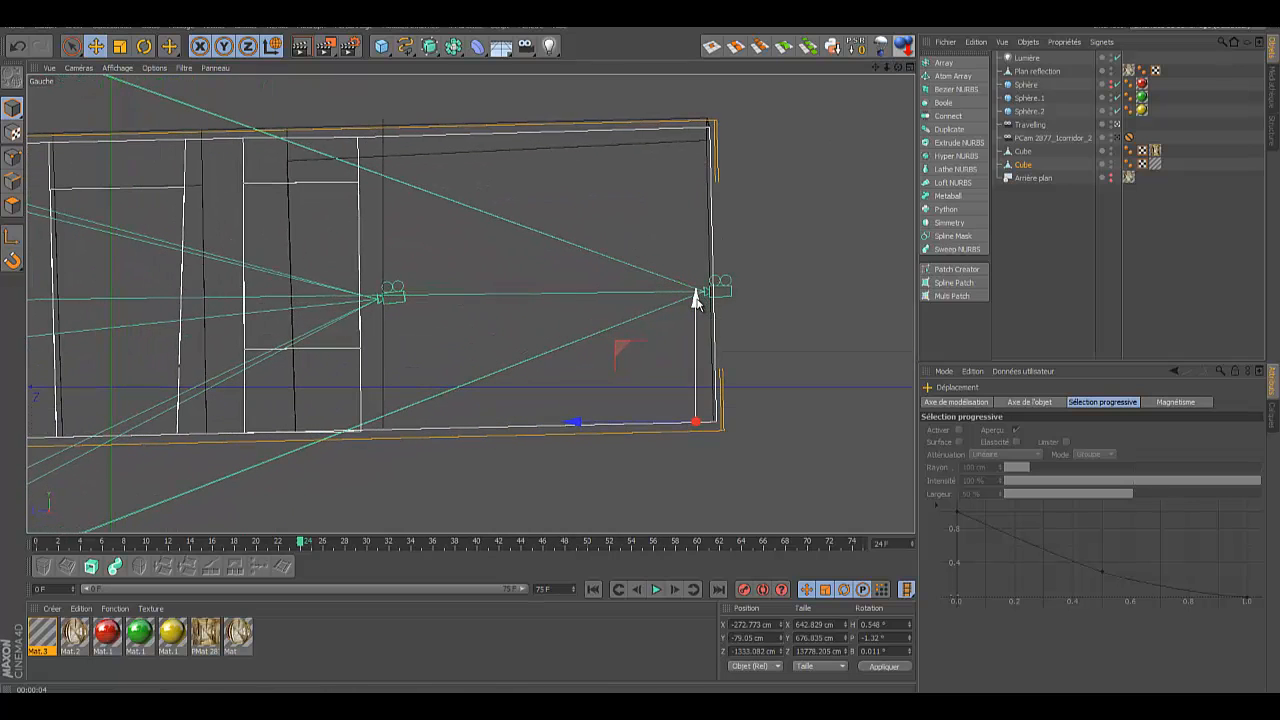
pyautogui.moveTo(695, 301); pyautogui.dragTo(696, 302)
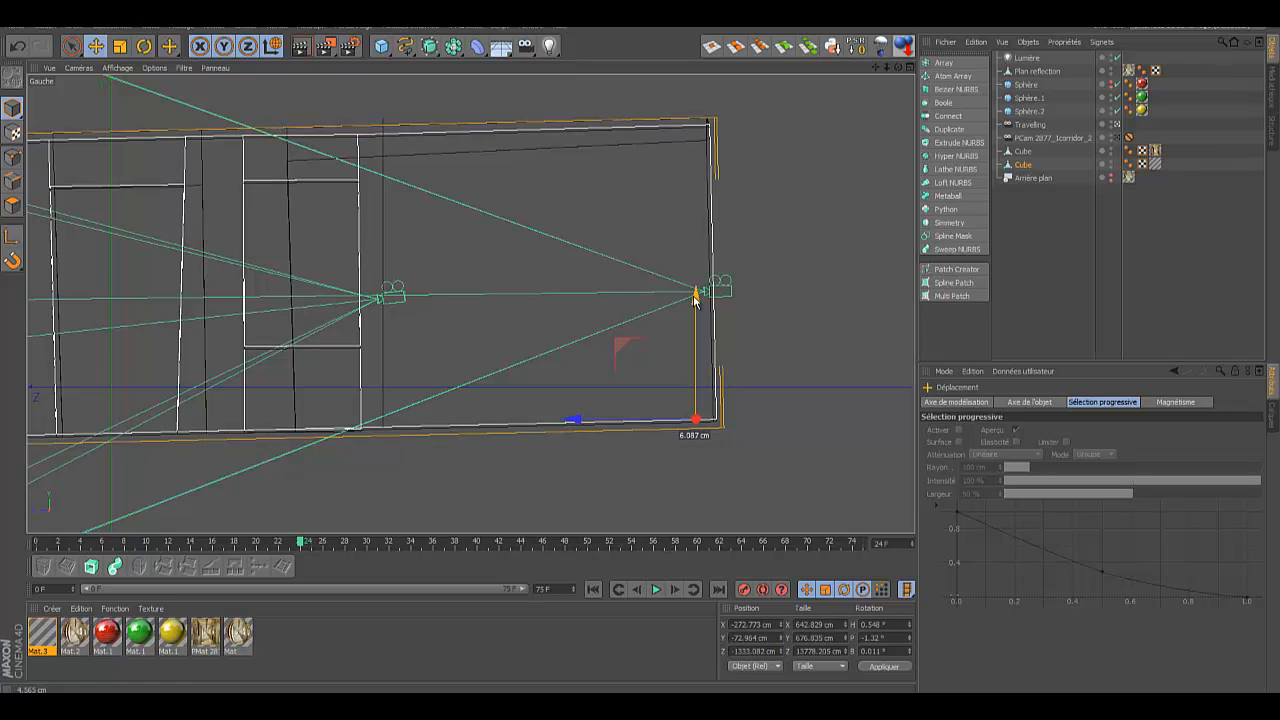
pyautogui.moveTo(696, 301); pyautogui.dragTo(693, 299)
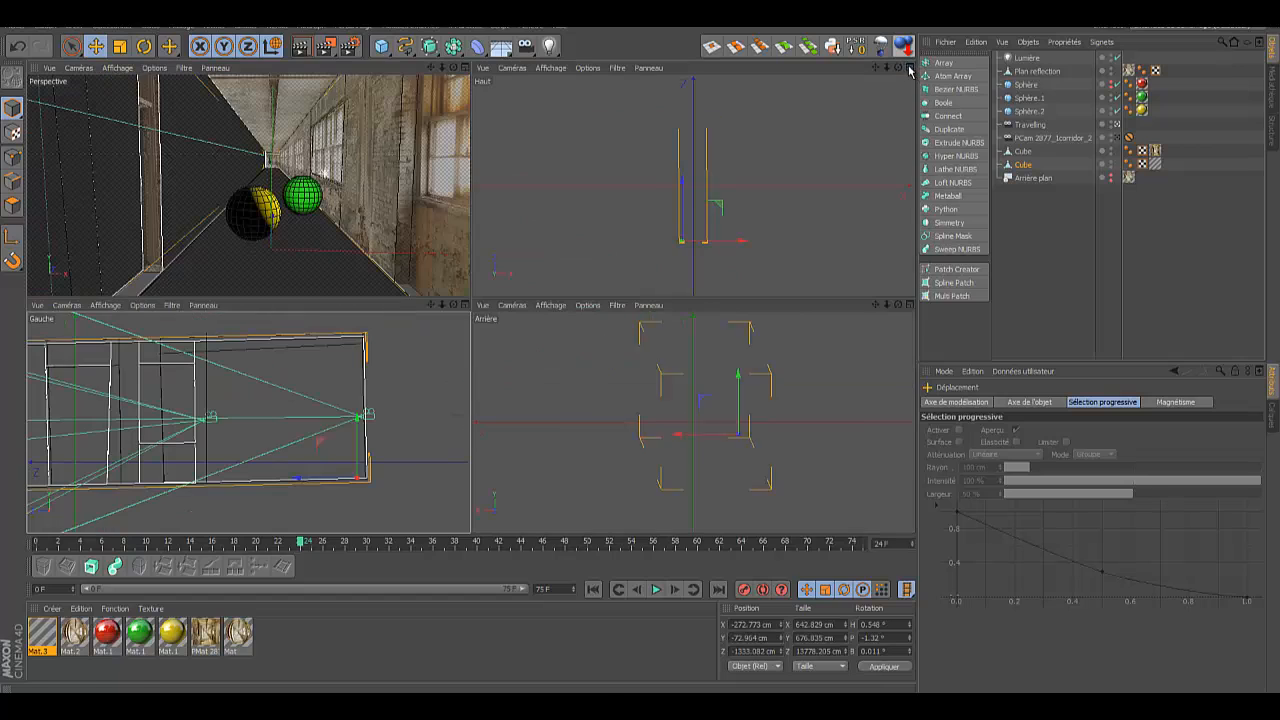
# Step: Shift the same Cube sideways in the top view to about X -270 cm and test-render the Perspective view
pyautogui.click(910, 67)
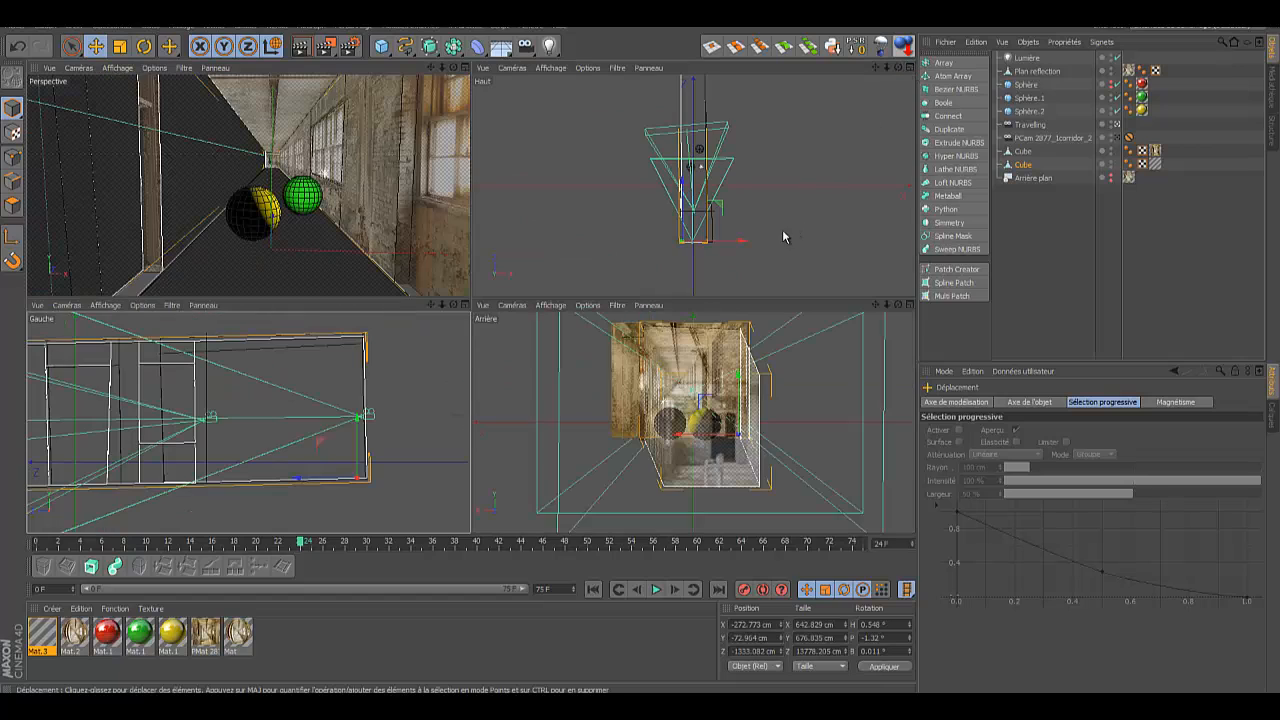
pyautogui.click(910, 68)
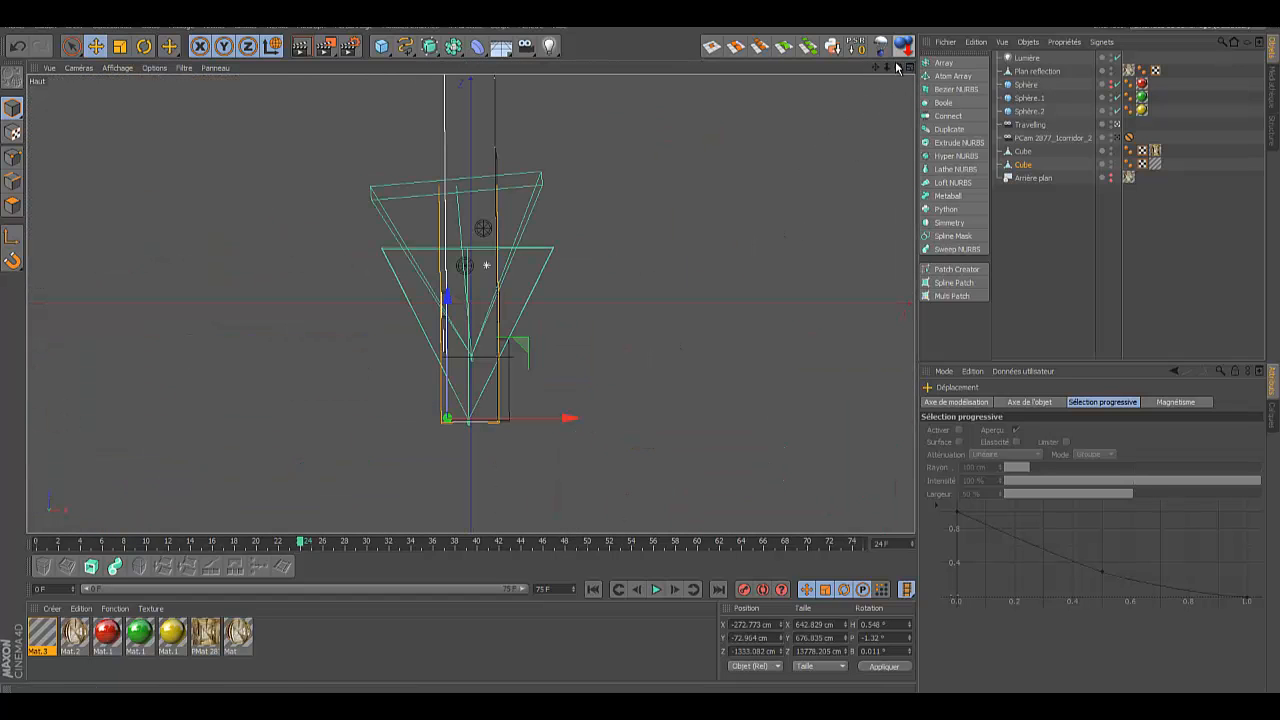
pyautogui.moveTo(886, 72)
pyautogui.mouseDown()
pyautogui.moveTo(640, 349)
pyautogui.moveTo(880, 75)
pyautogui.moveTo(640, 349)
pyautogui.moveTo(872, 86)
pyautogui.mouseUp()
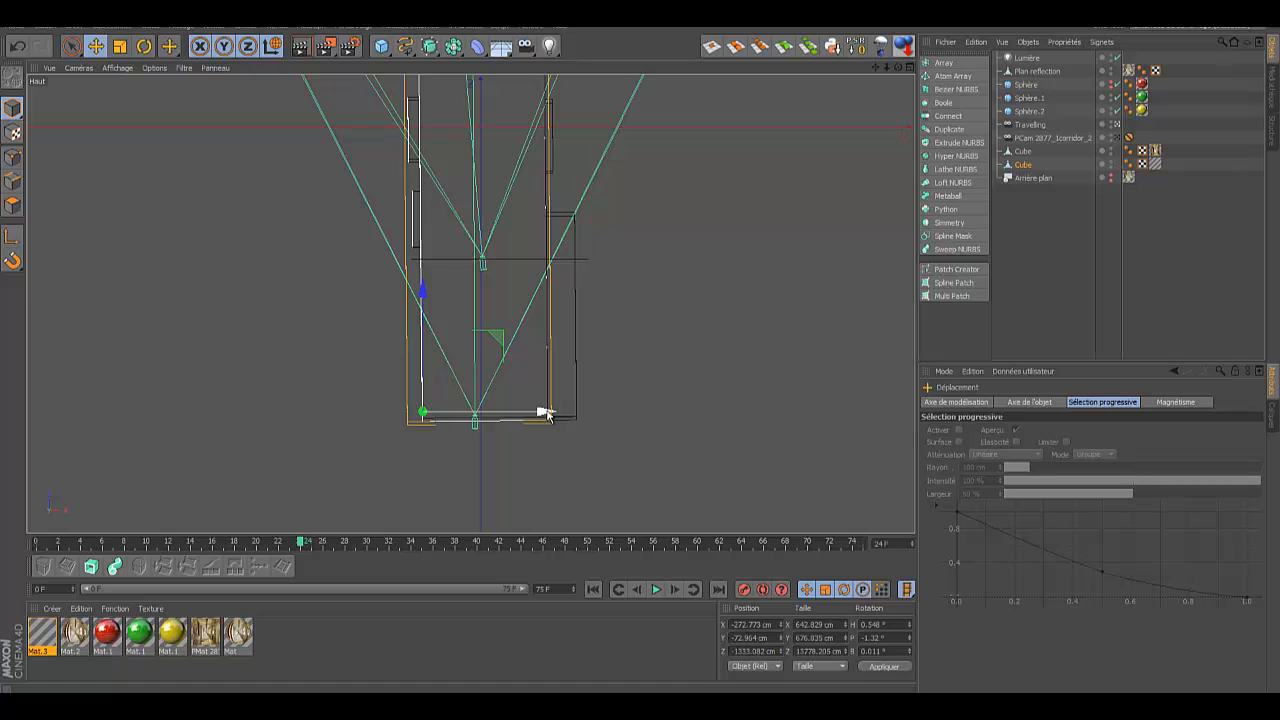
pyautogui.moveTo(547, 413); pyautogui.dragTo(548, 415)
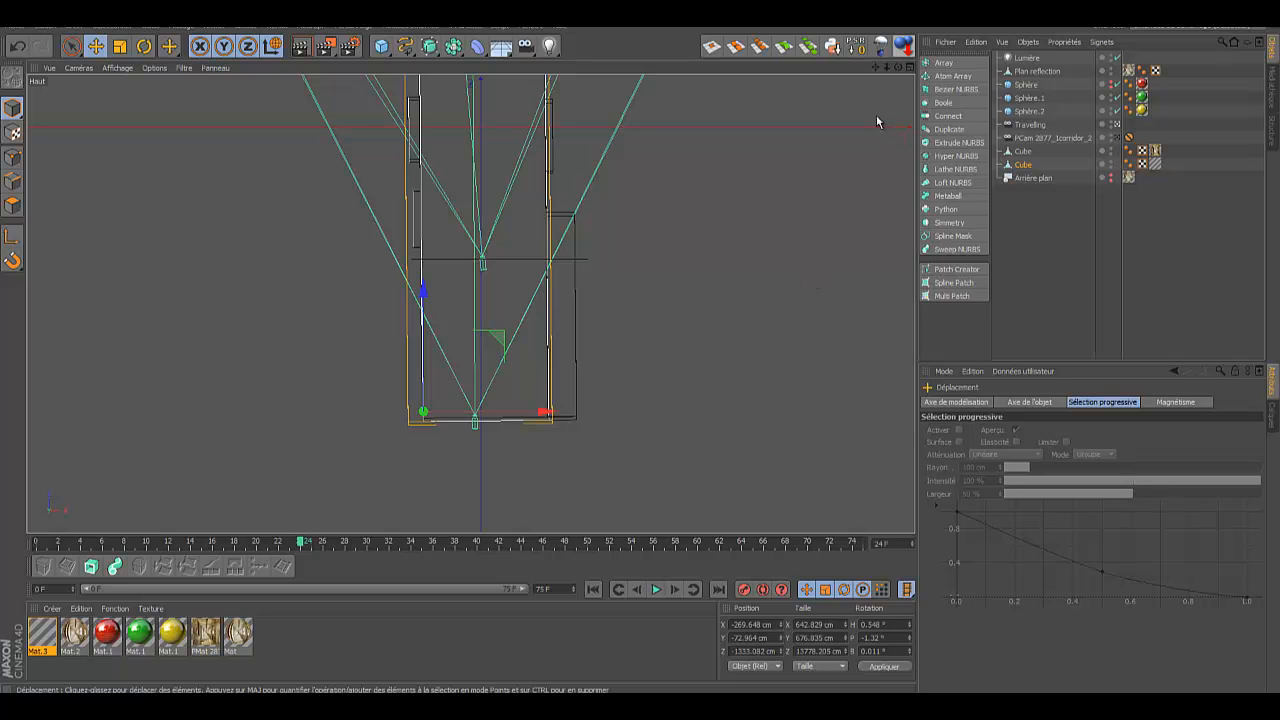
pyautogui.click(909, 67)
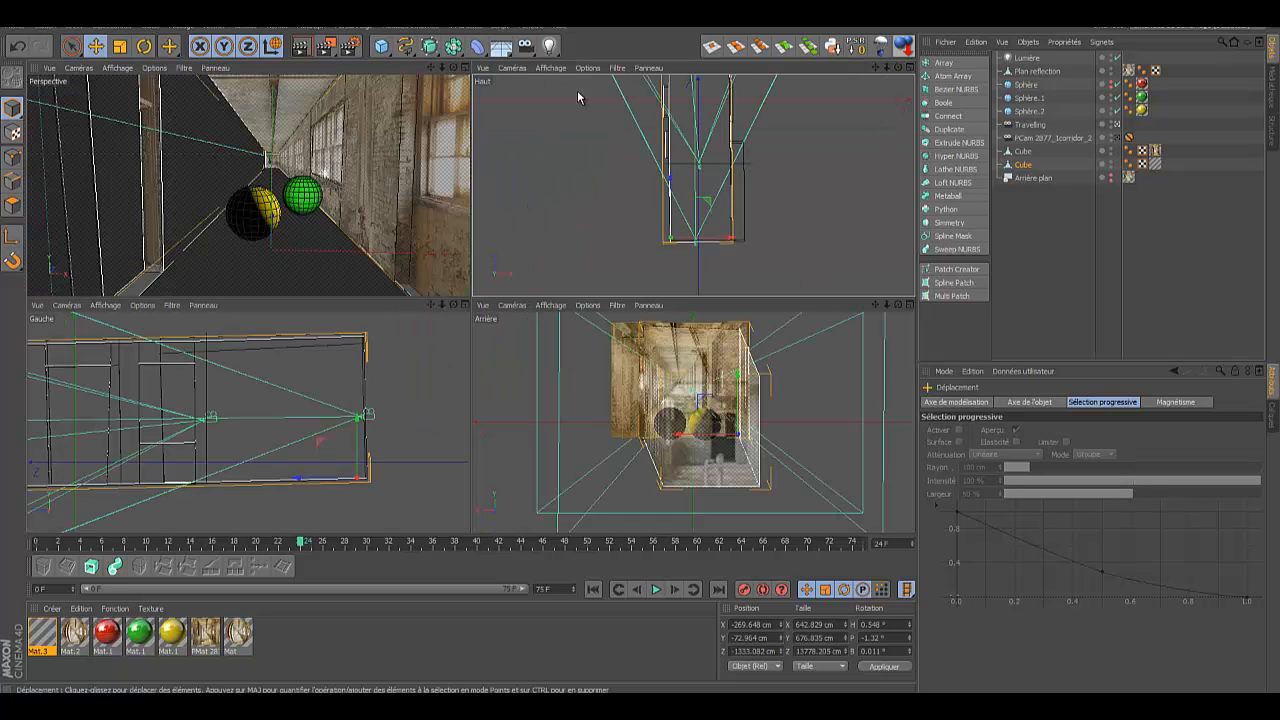
pyautogui.click(462, 69)
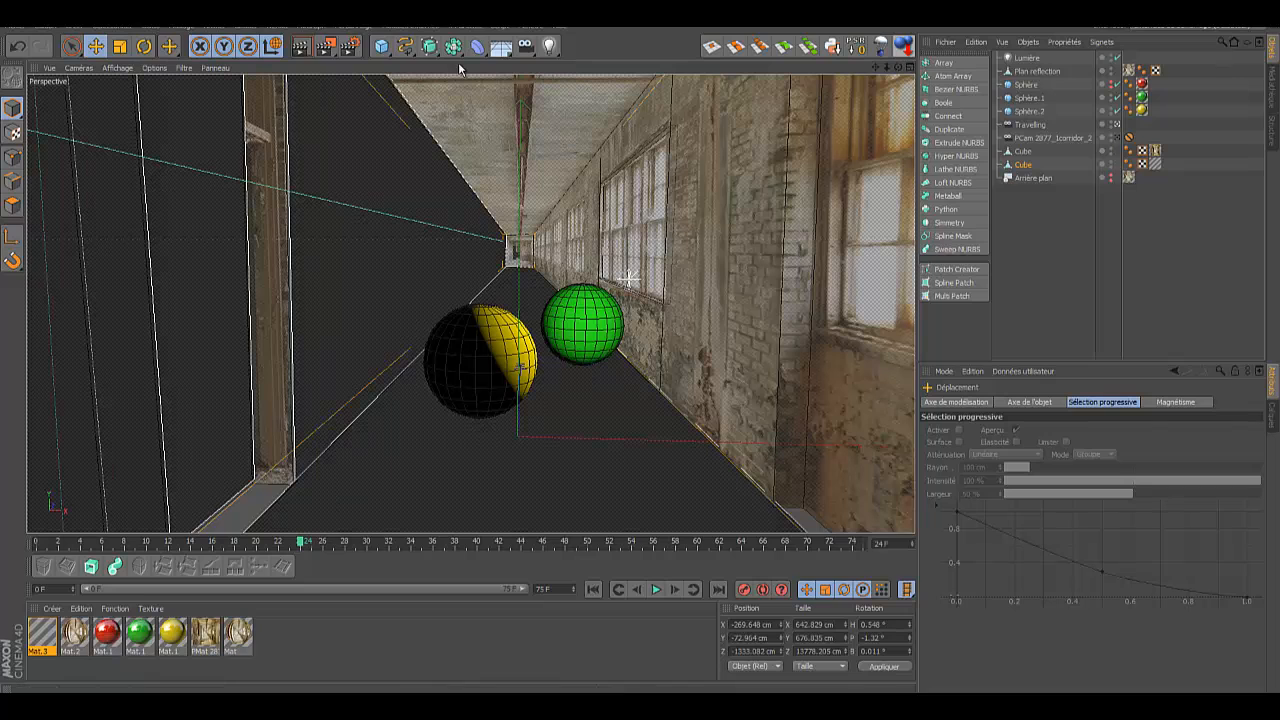
pyautogui.click(301, 48)
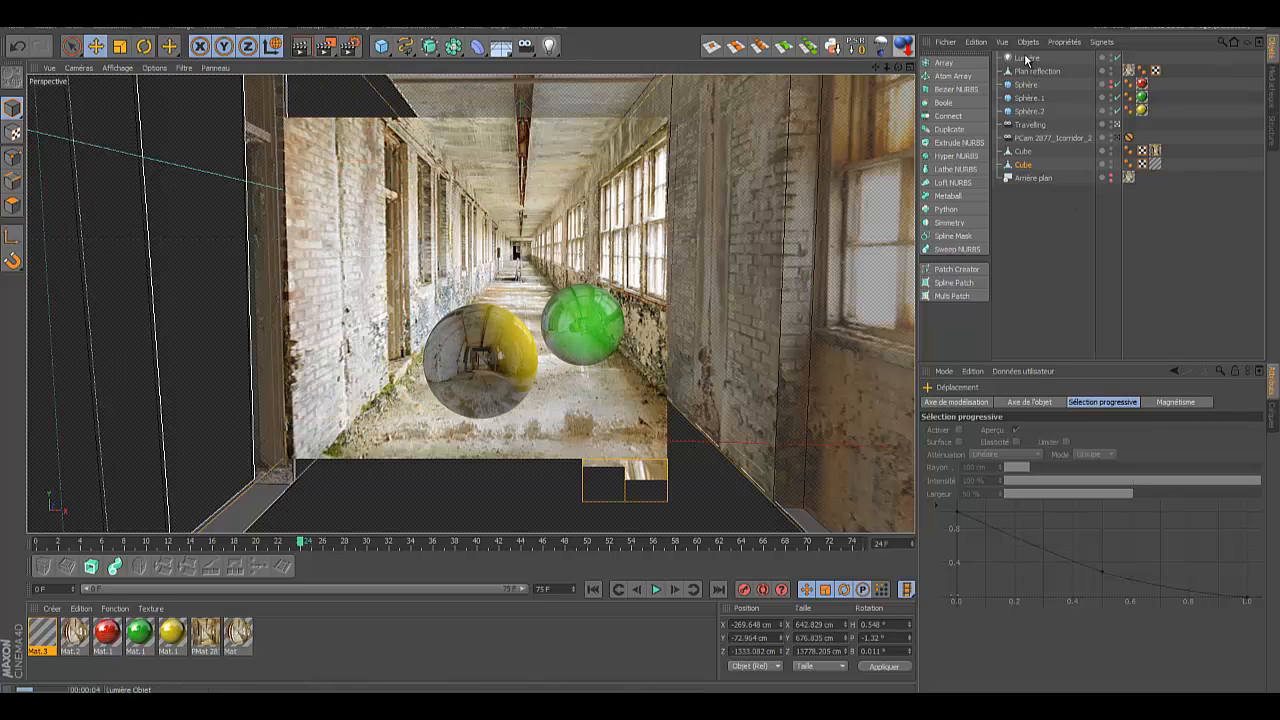
# Step: Set the light's shadows to Masques d'ombres (ombres diffuses) and render the Perspective view
pyautogui.click(1026, 59)
pyautogui.click(1258, 508)
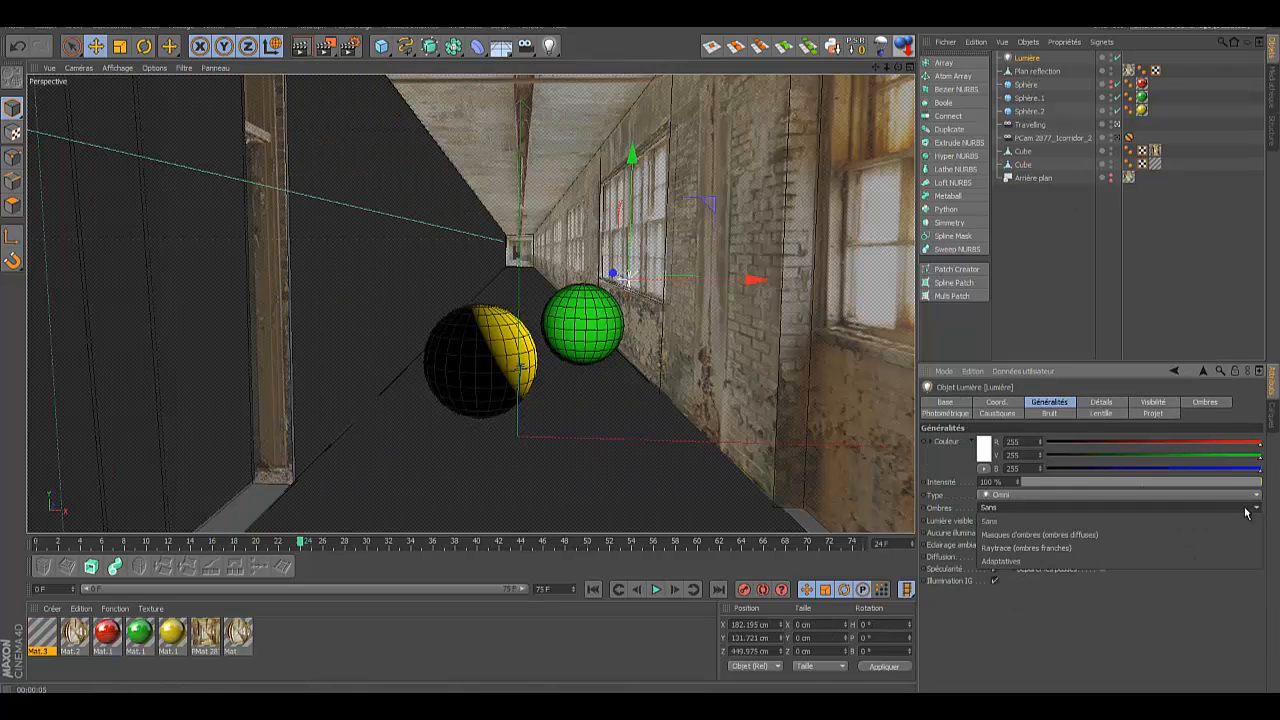
pyautogui.click(1104, 534)
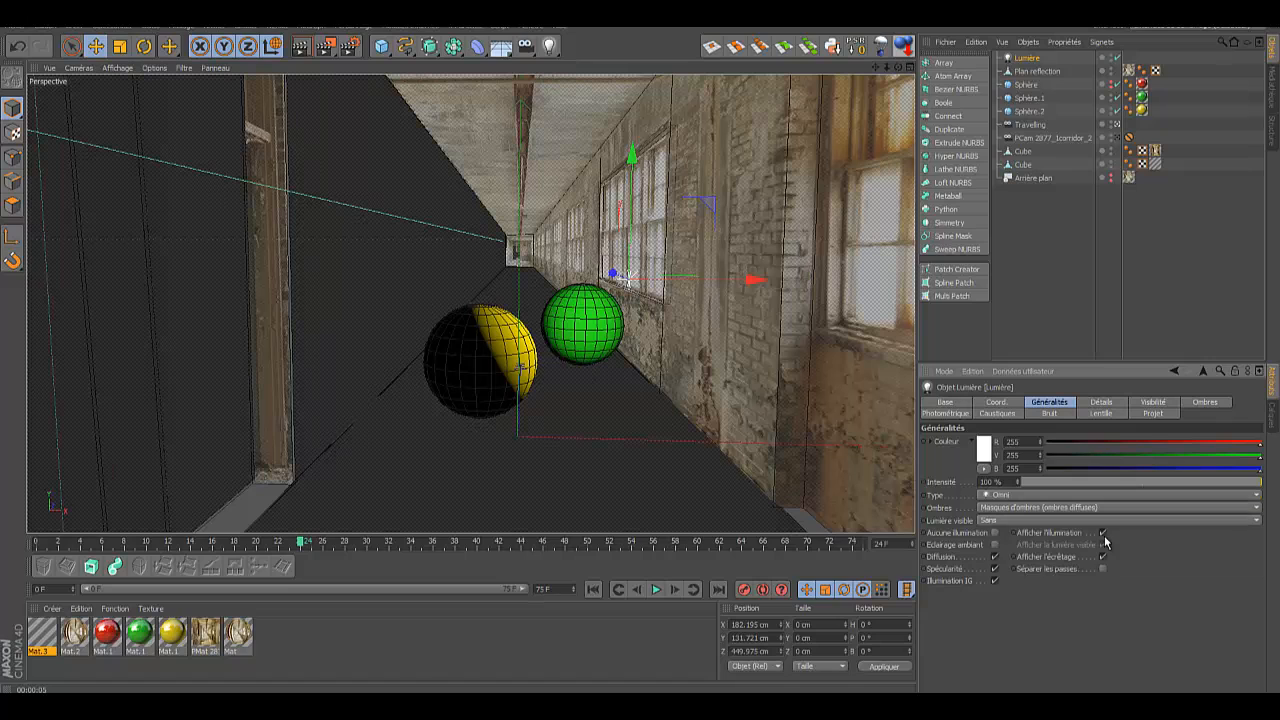
pyautogui.click(301, 46)
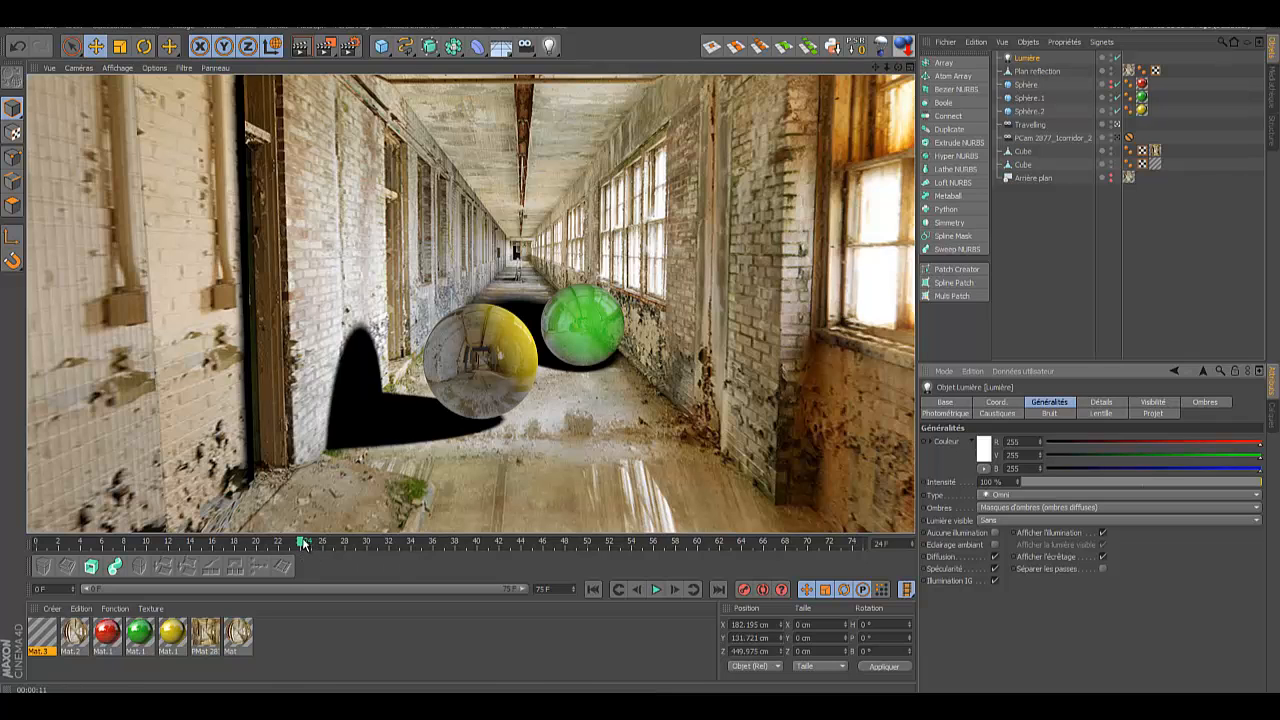
# Step: Go to frame 33, change the light's type to Eclairage de surface, and rotate its heading to about 95°
pyautogui.moveTo(303, 543); pyautogui.dragTo(402, 543)
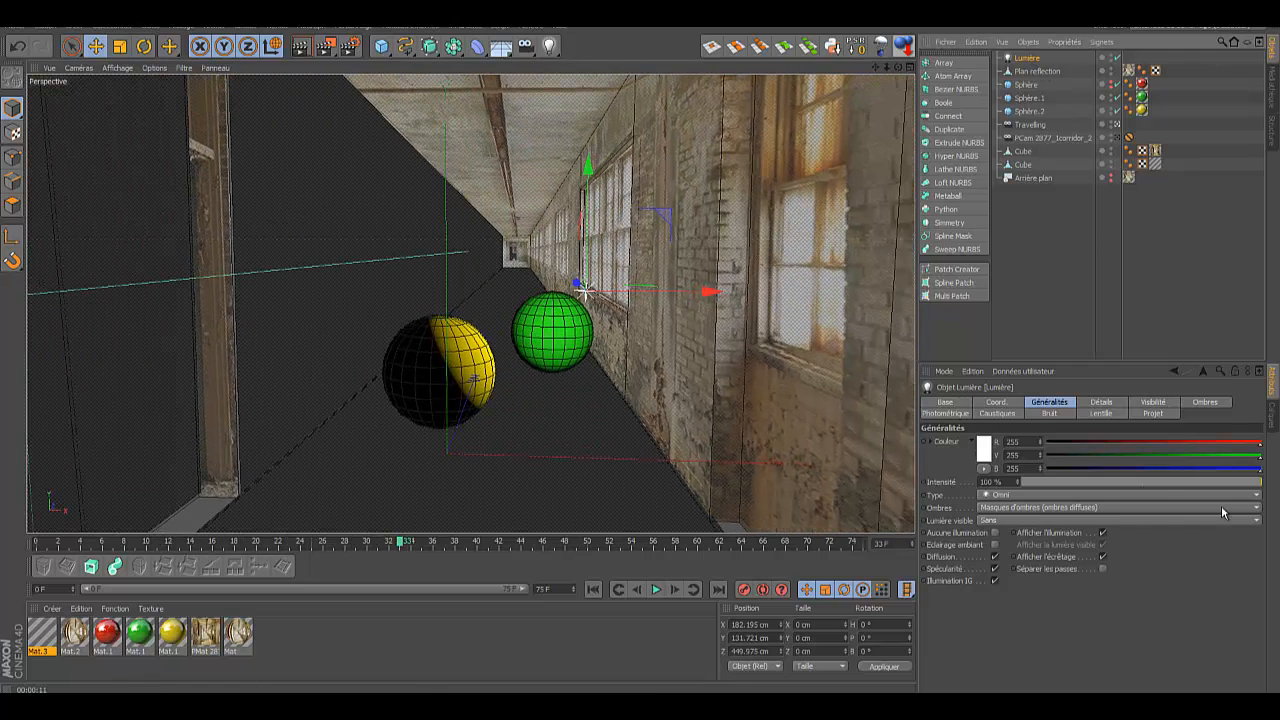
pyautogui.click(1256, 495)
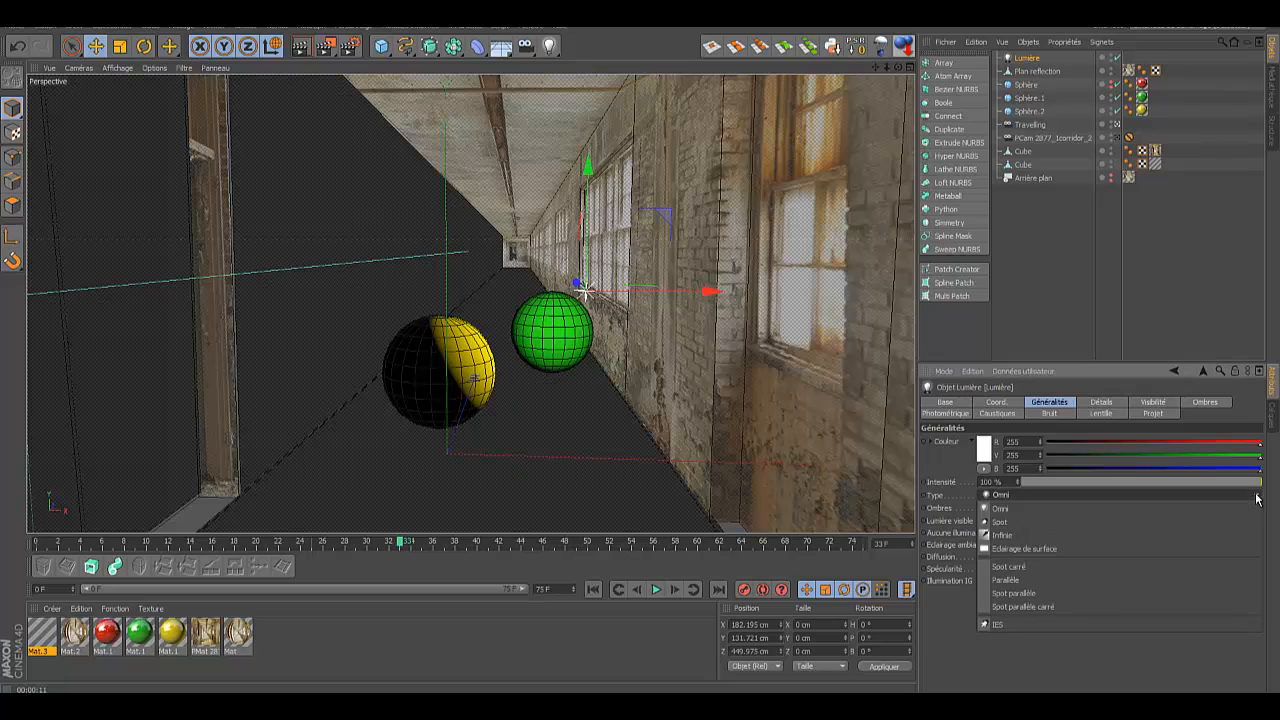
pyautogui.click(1013, 549)
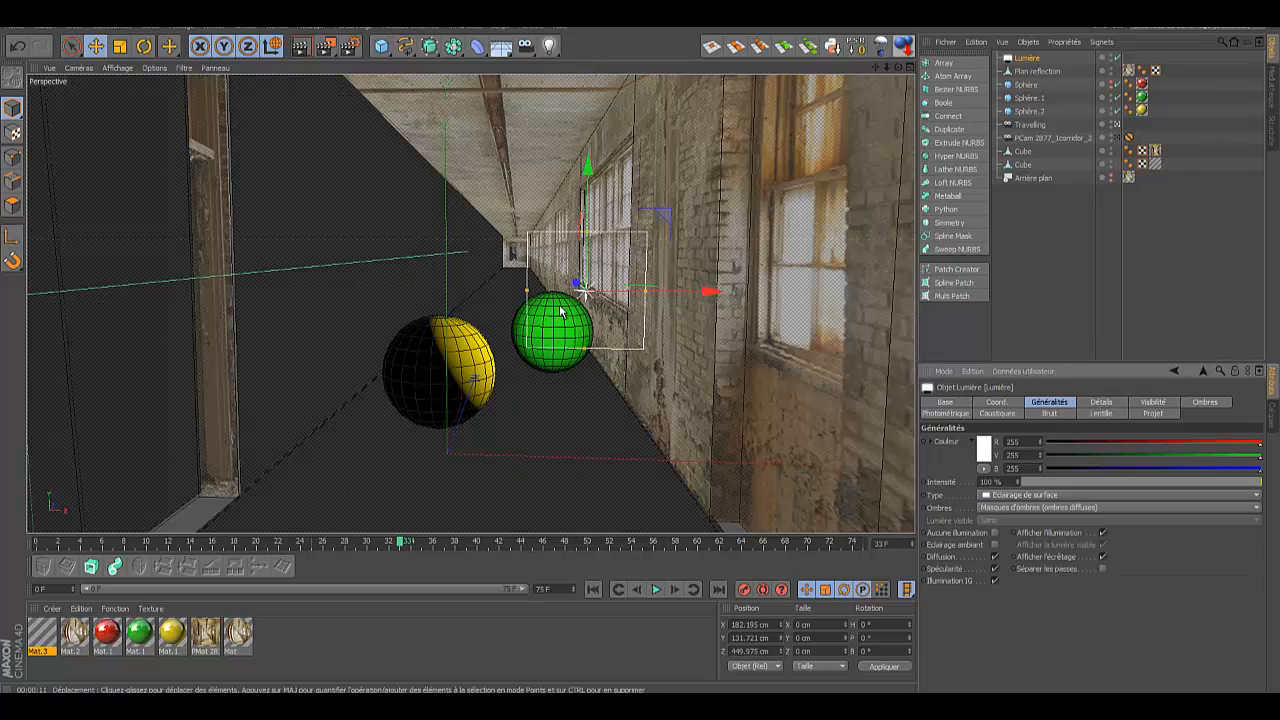
pyautogui.click(144, 46)
pyautogui.moveTo(521, 290); pyautogui.dragTo(690, 306)
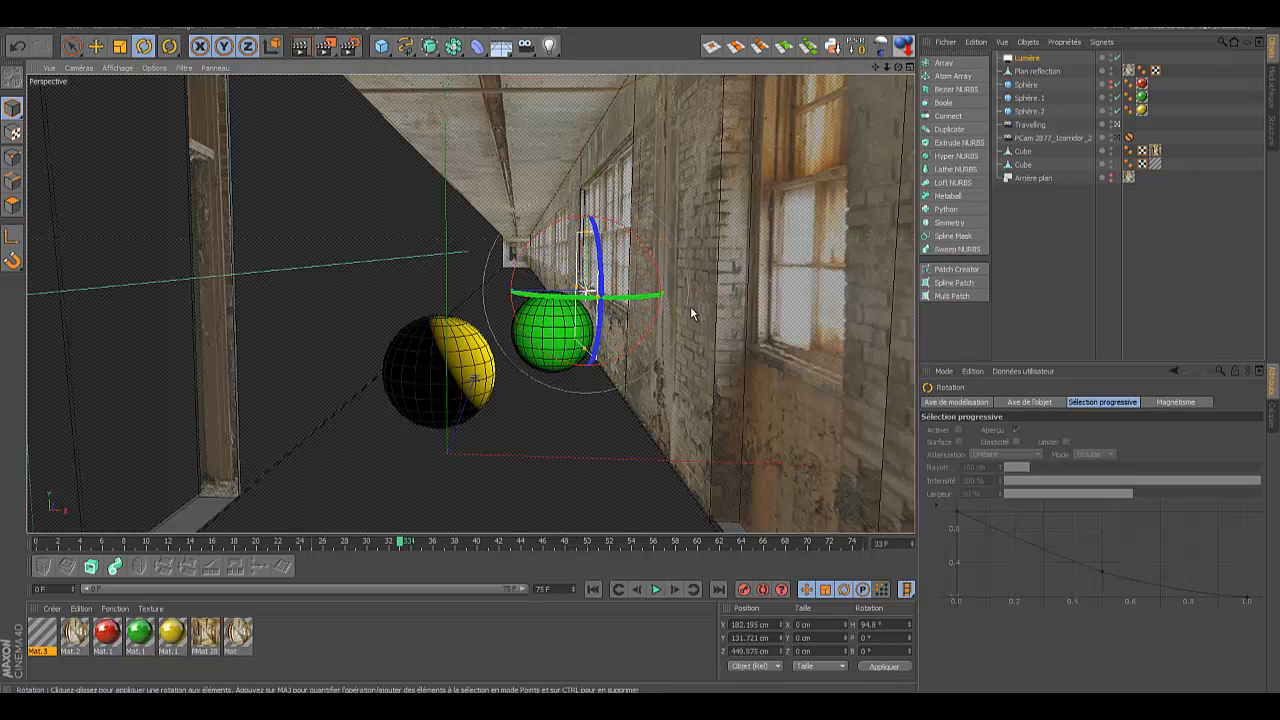
# Step: Move the area light in front of the nearest window, at about X 208, Y 223, Z -260 cm
pyautogui.click(96, 47)
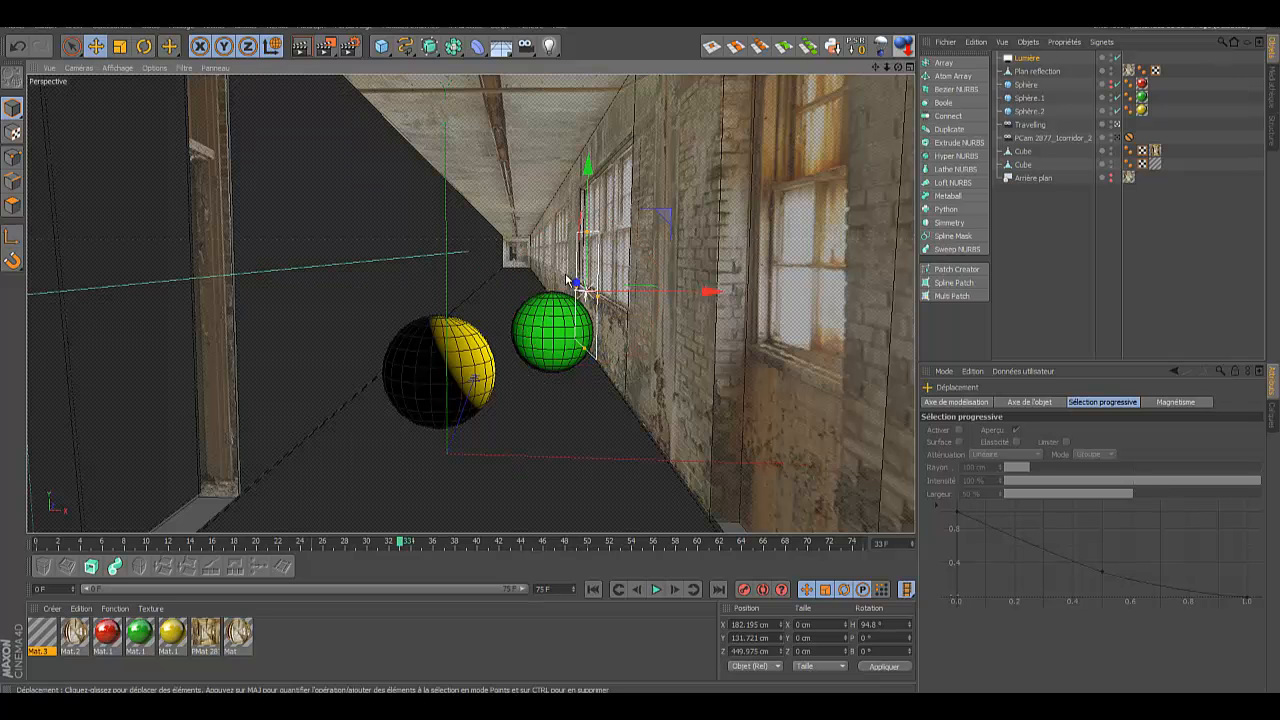
pyautogui.moveTo(576, 284); pyautogui.dragTo(677, 362)
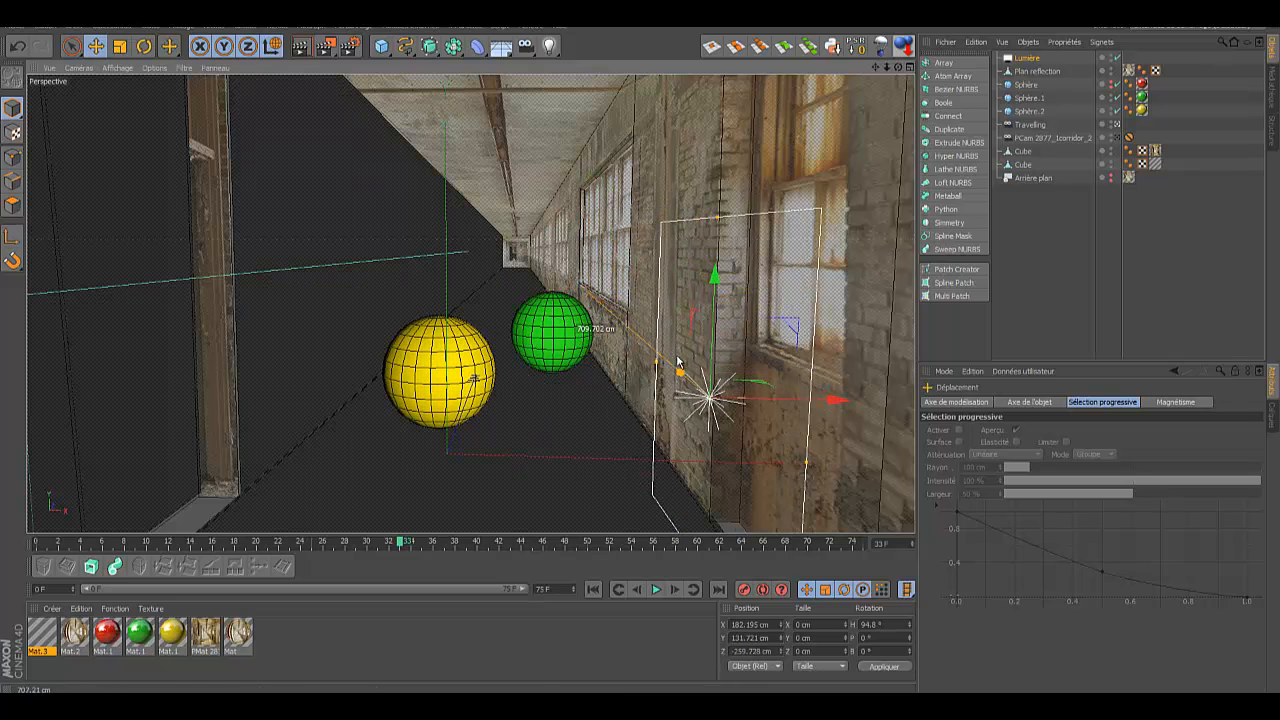
pyautogui.moveTo(714, 320); pyautogui.dragTo(897, 238)
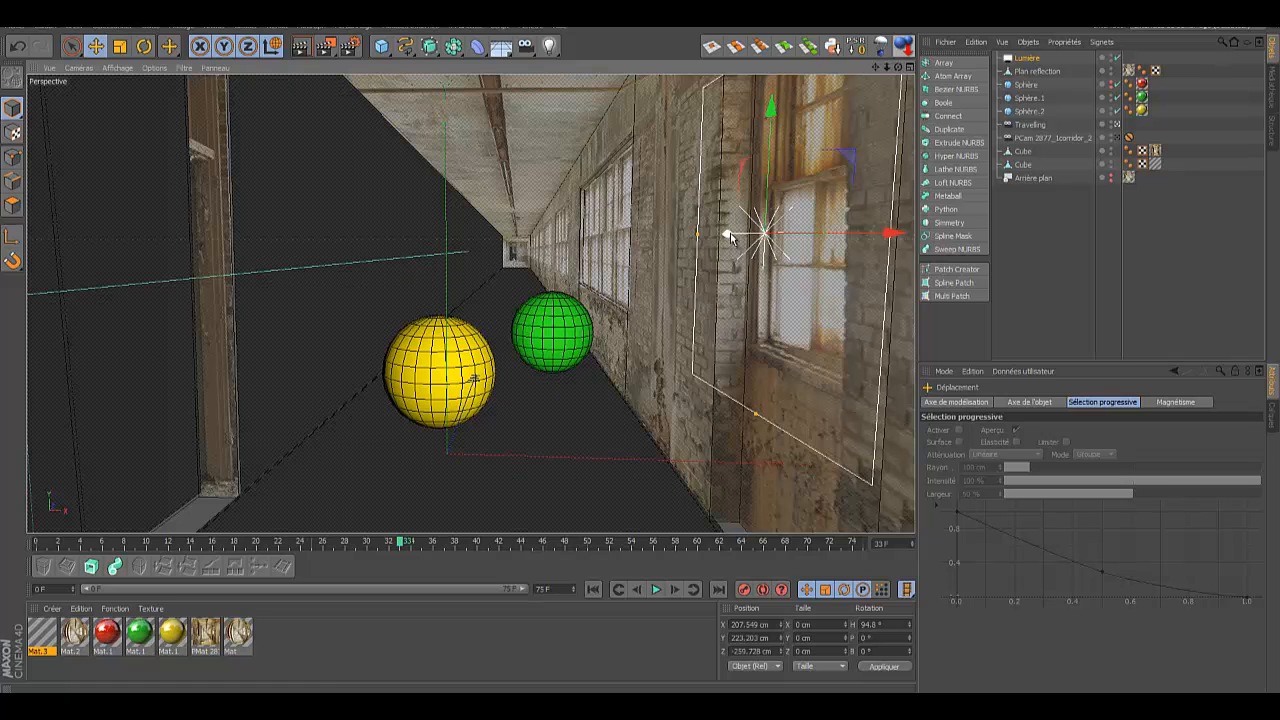
# Step: Duplicate the area light onto the next two windows, at about Y 230, Z 481 cm and Y 207, Z 1793 cm
pyautogui.moveTo(727, 236); pyautogui.dragTo(590, 238)
pyautogui.moveTo(602, 112); pyautogui.dragTo(602, 106)
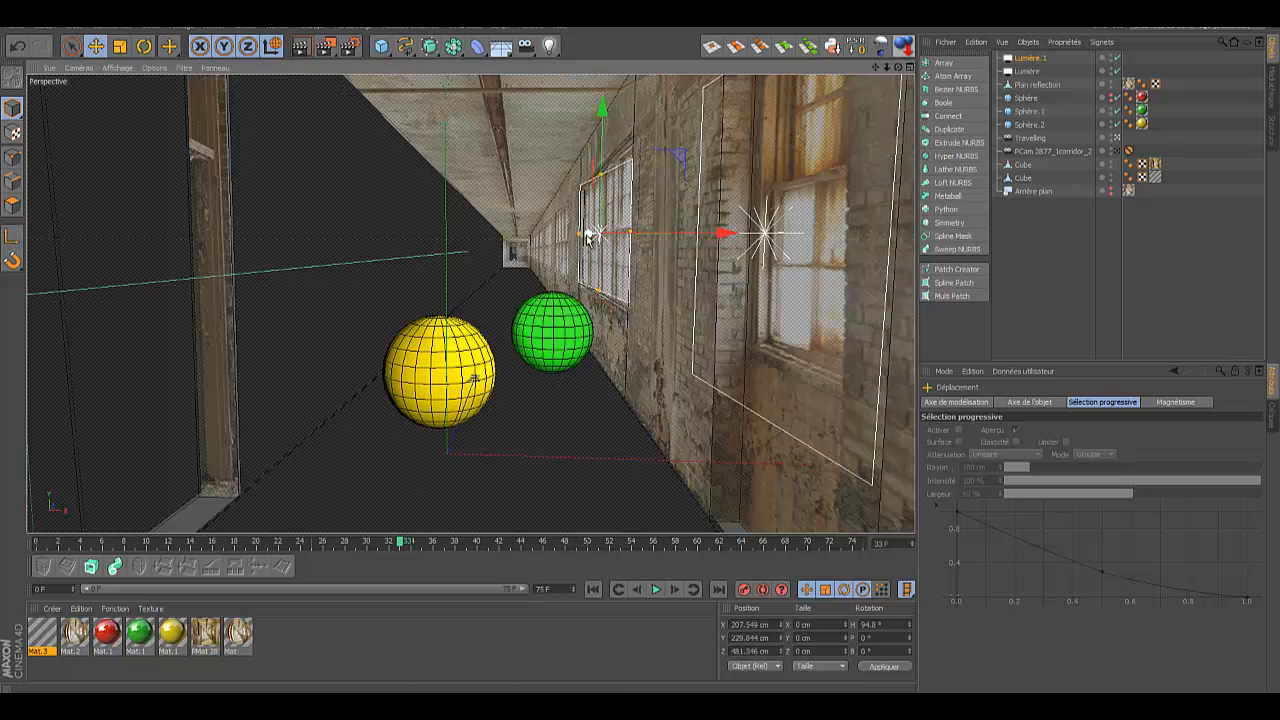
pyautogui.moveTo(590, 234); pyautogui.dragTo(554, 238)
pyautogui.moveTo(562, 116); pyautogui.dragTo(560, 125)
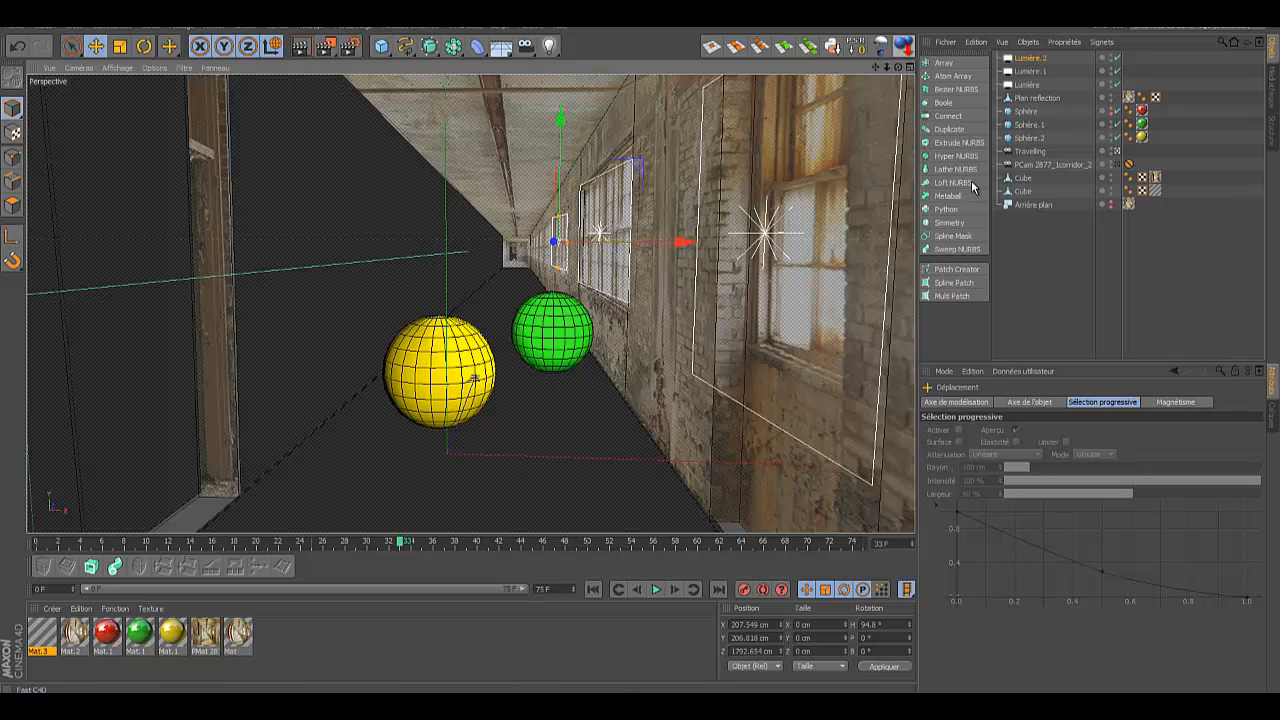
# Step: Test Adaptatives shadows on all three area lights with a view render, and return them to Masques d'ombres (ombres diffuses)
pyautogui.keyDown('shift'); pyautogui.click(1026, 84); pyautogui.keyUp('shift')
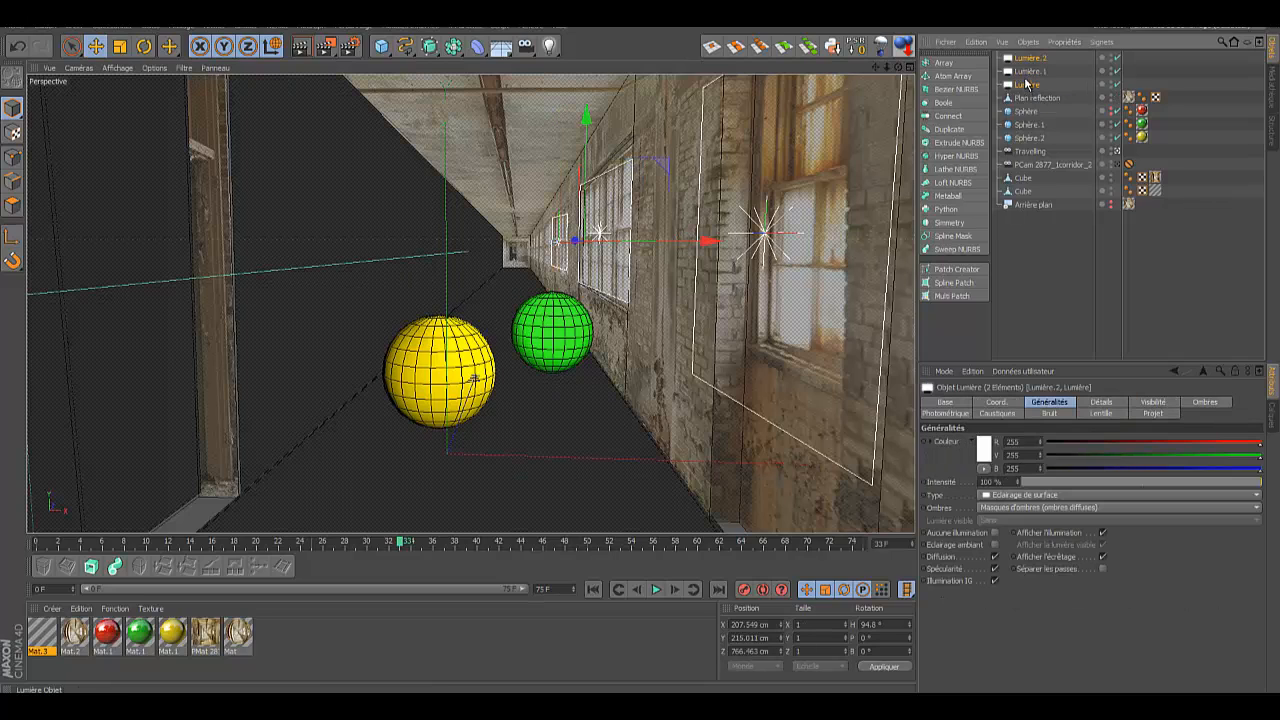
pyautogui.keyDown('shift'); pyautogui.click(1026, 74); pyautogui.keyUp('shift')
pyautogui.click(1257, 508)
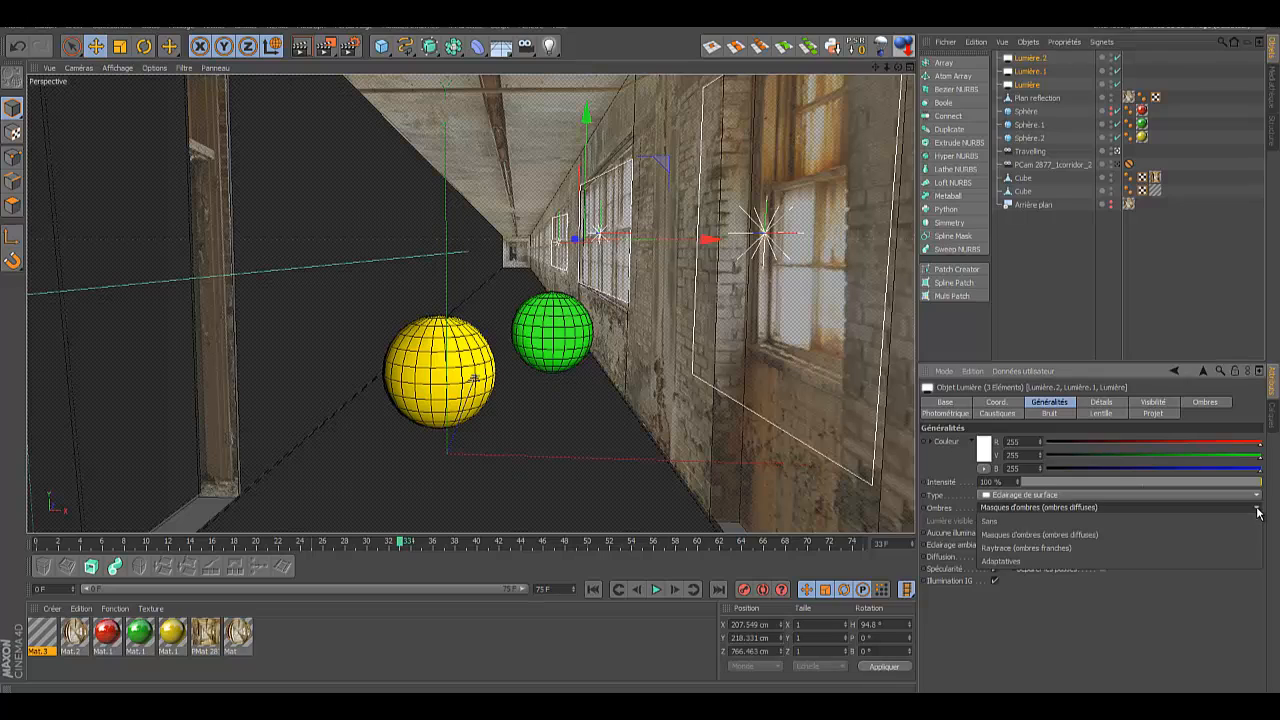
pyautogui.click(1146, 562)
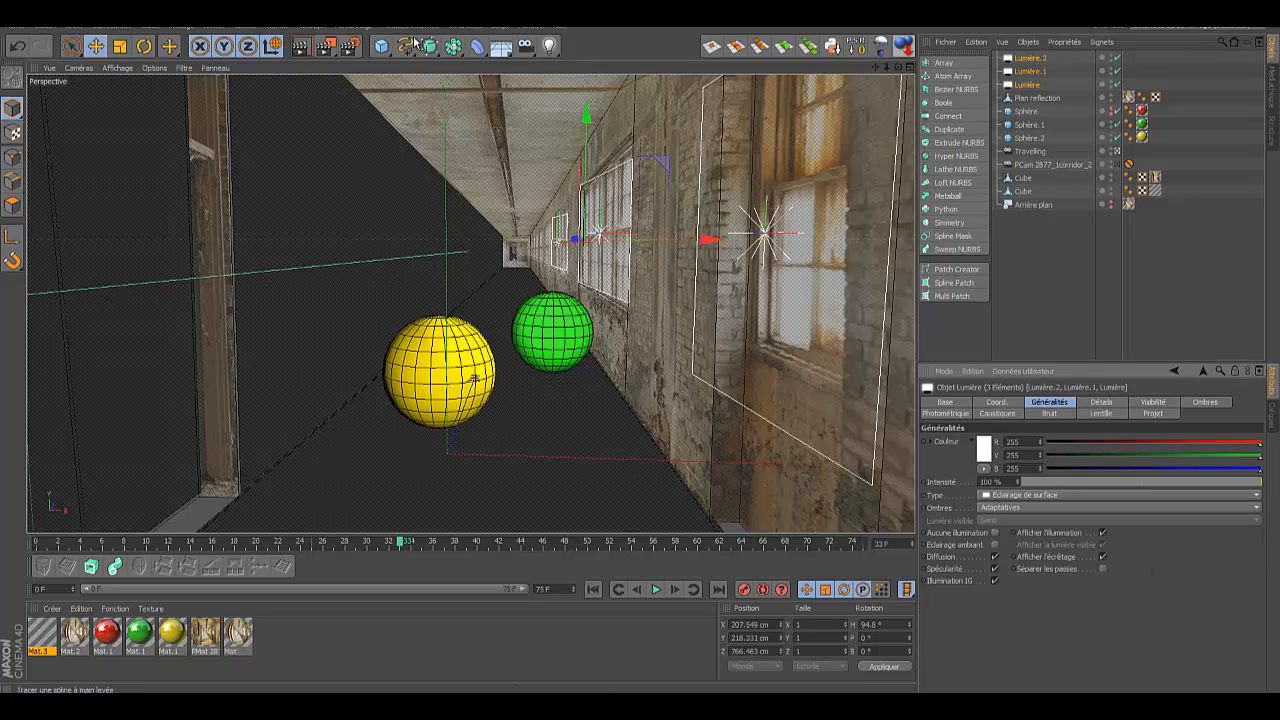
pyautogui.click(301, 47)
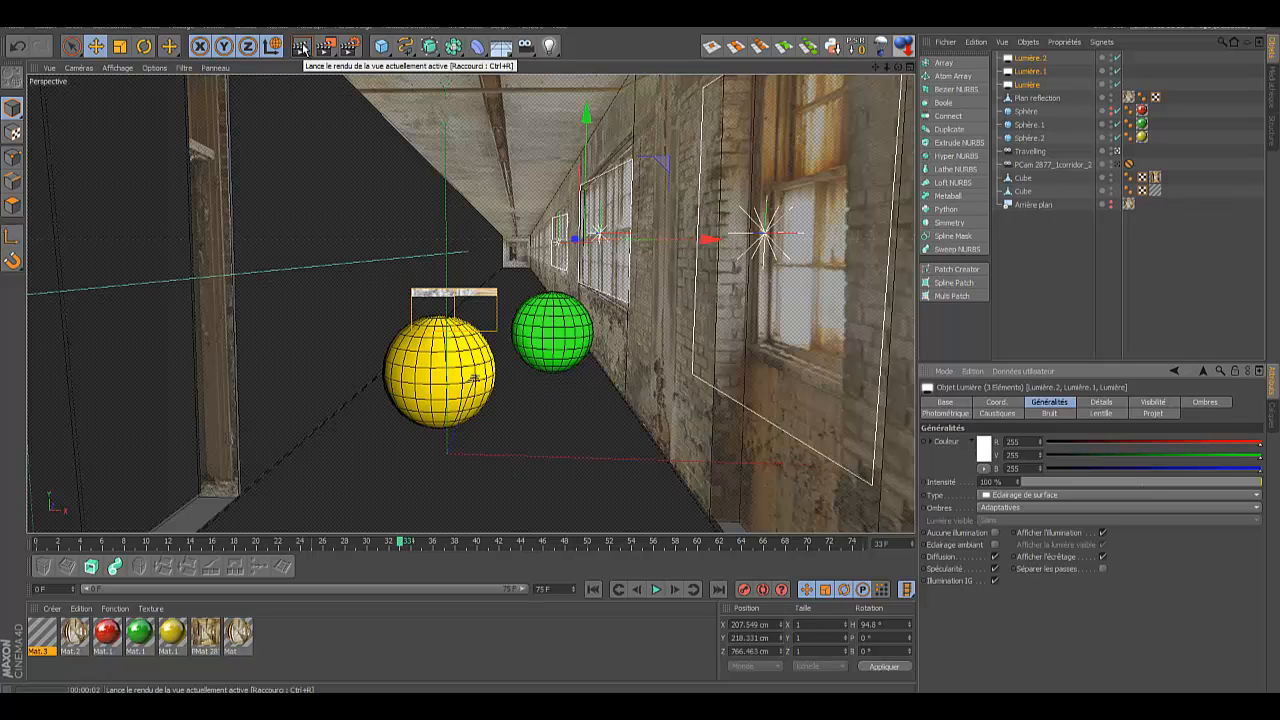
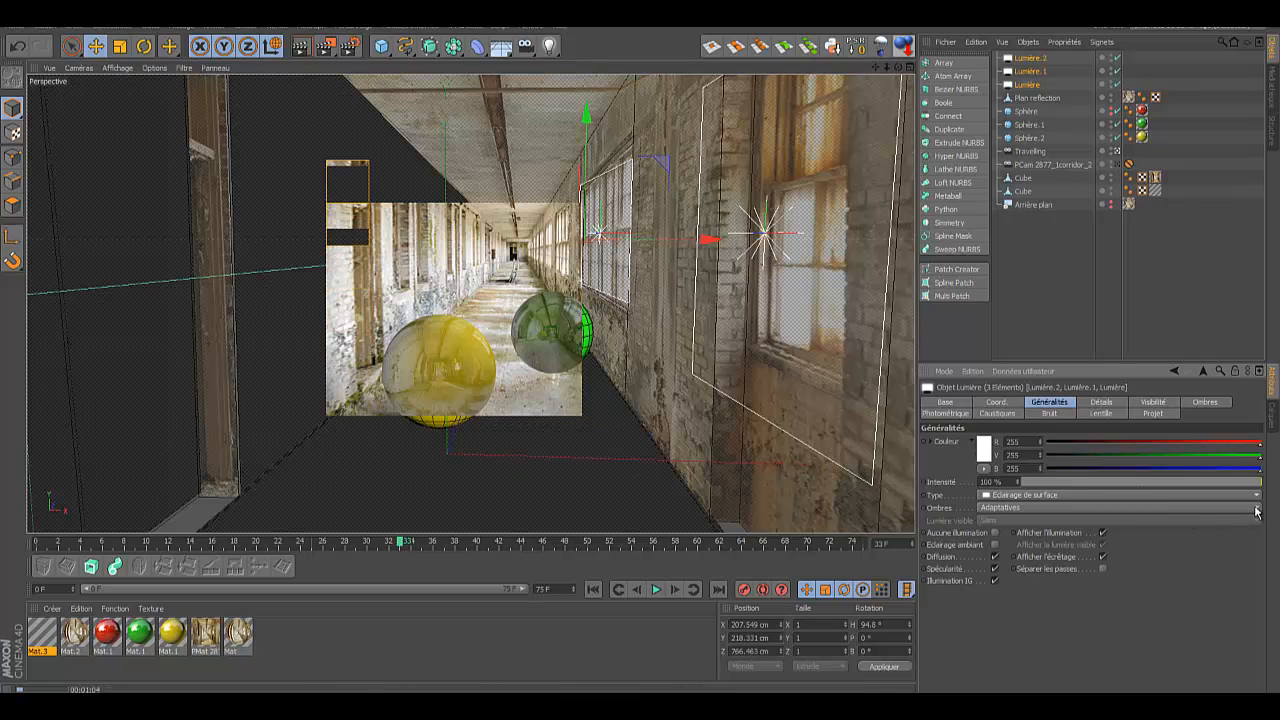
pyautogui.click(1257, 508)
pyautogui.click(1124, 533)
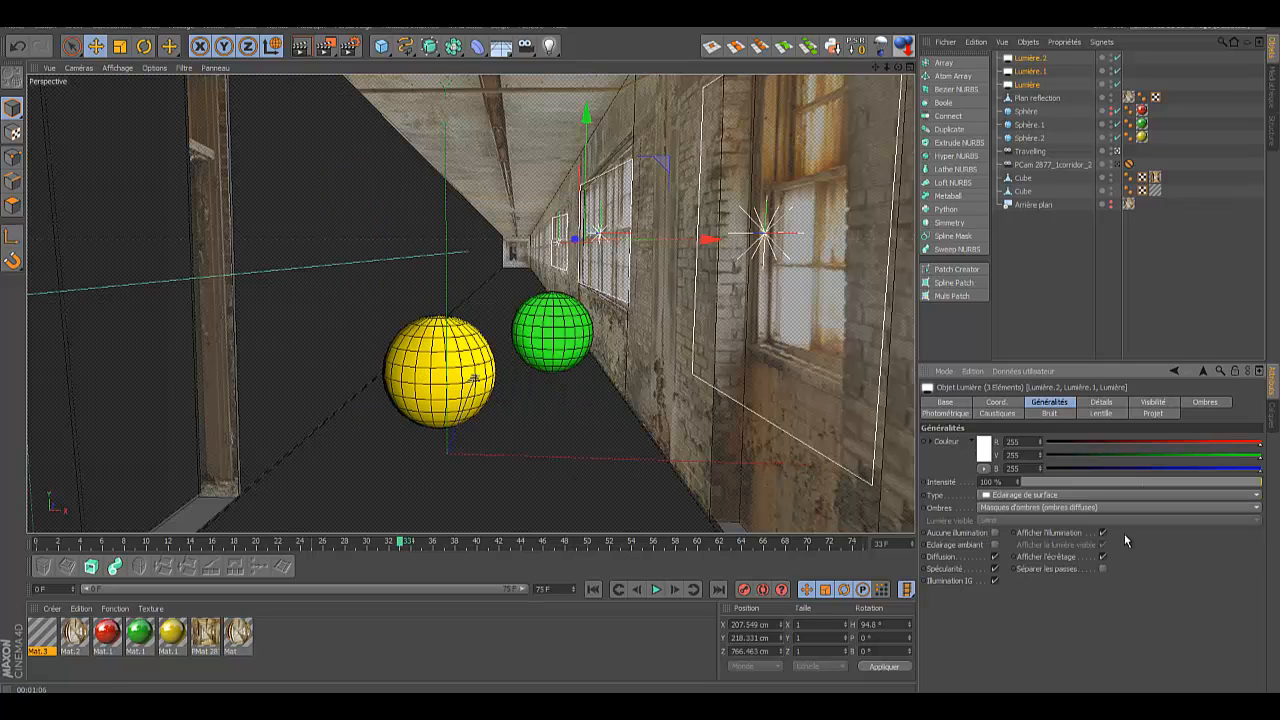
# Step: Change the shadow colour of all three area lights to dark grey, about 24% luminance, and test it with a view render
pyautogui.click(1214, 403)
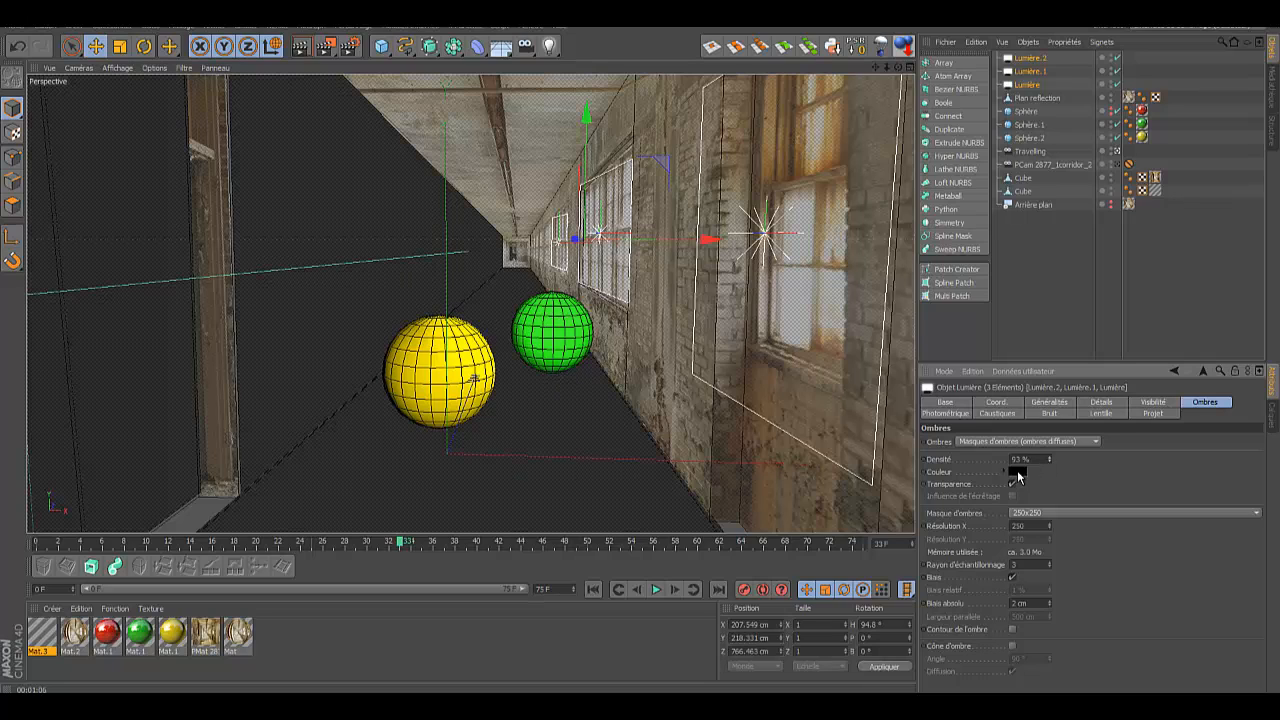
pyautogui.click(1018, 471)
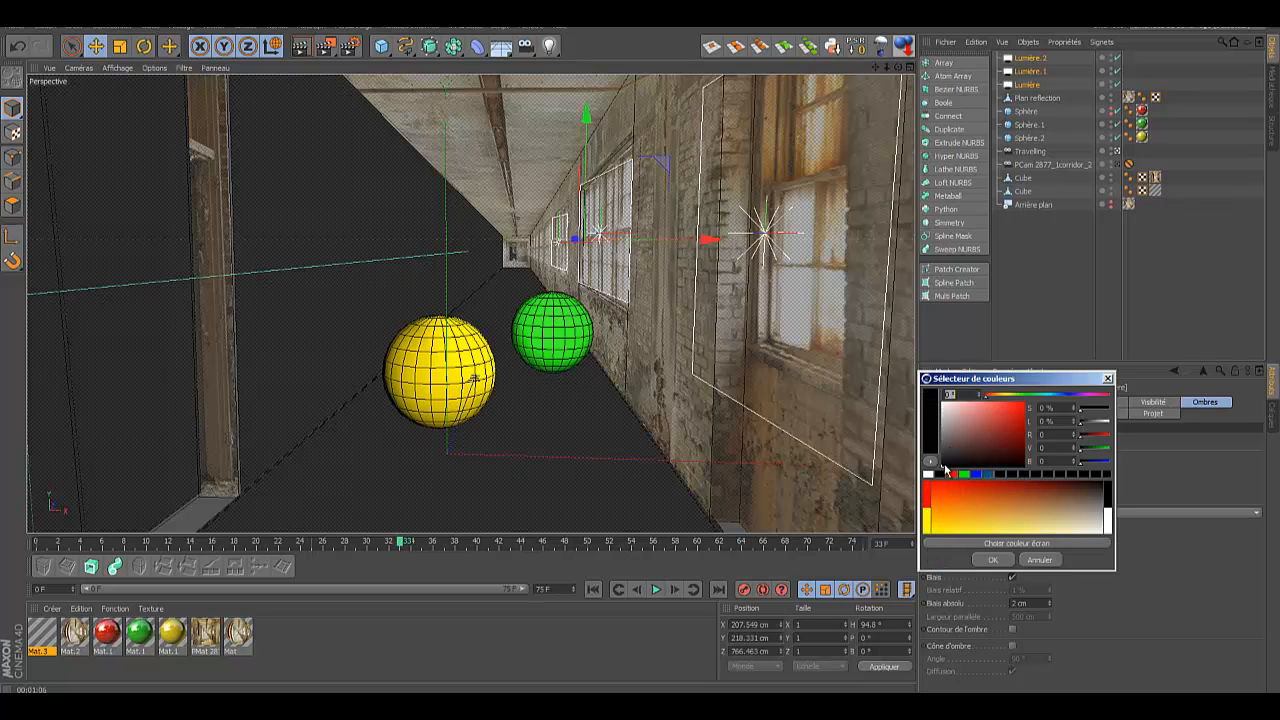
pyautogui.moveTo(950, 462); pyautogui.dragTo(945, 456)
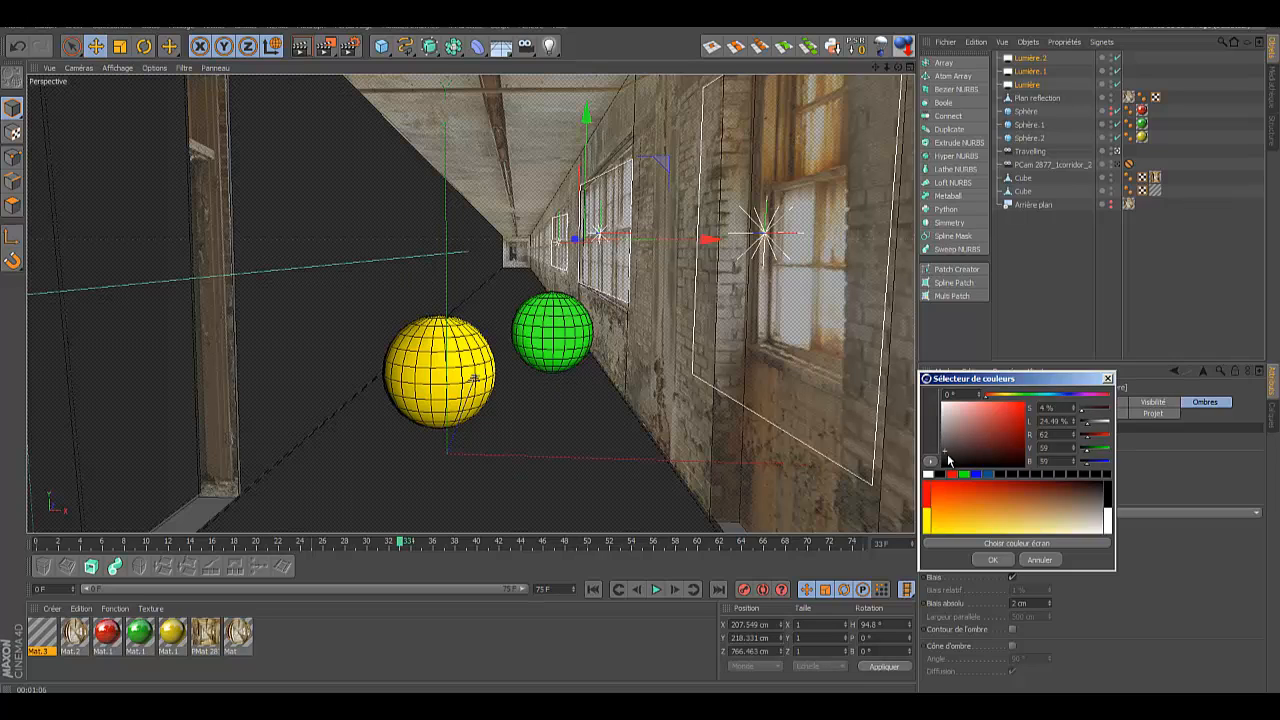
pyautogui.click(993, 559)
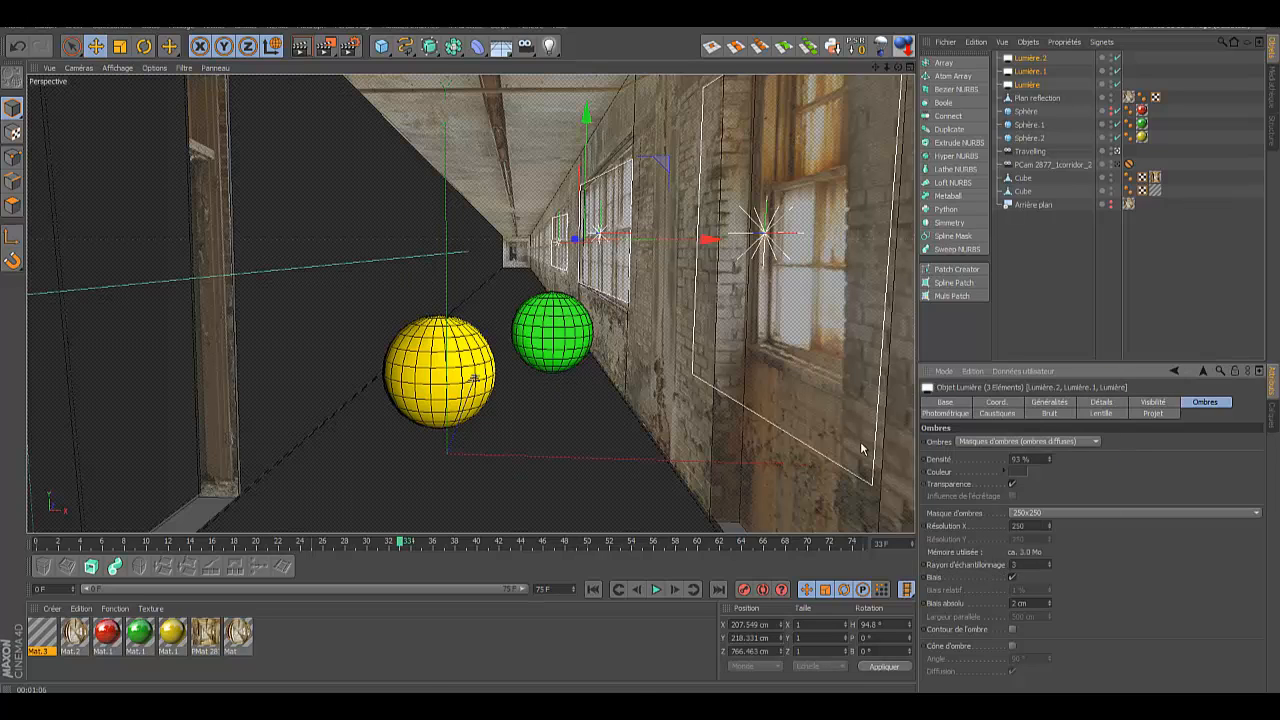
pyautogui.click(305, 47)
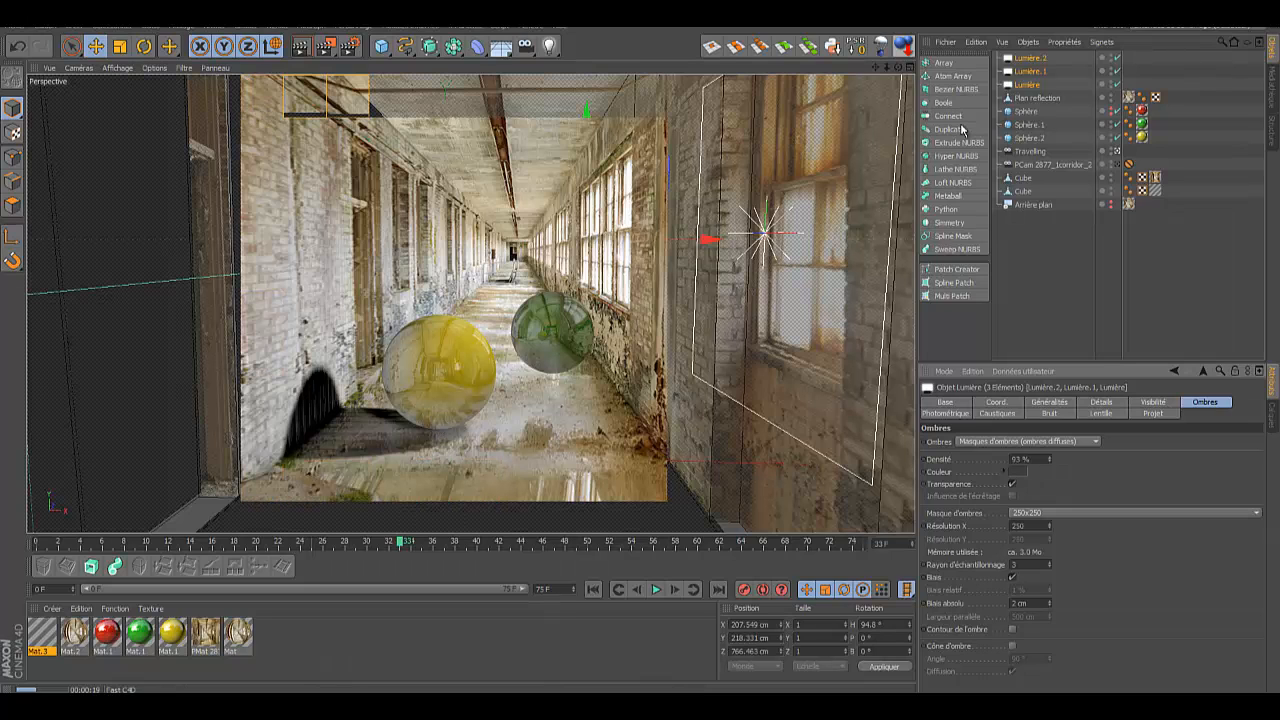
# Step: Move the green sphere to about X 119, Y -42 cm, and render the view to check its placement and shadow
pyautogui.click(1028, 125)
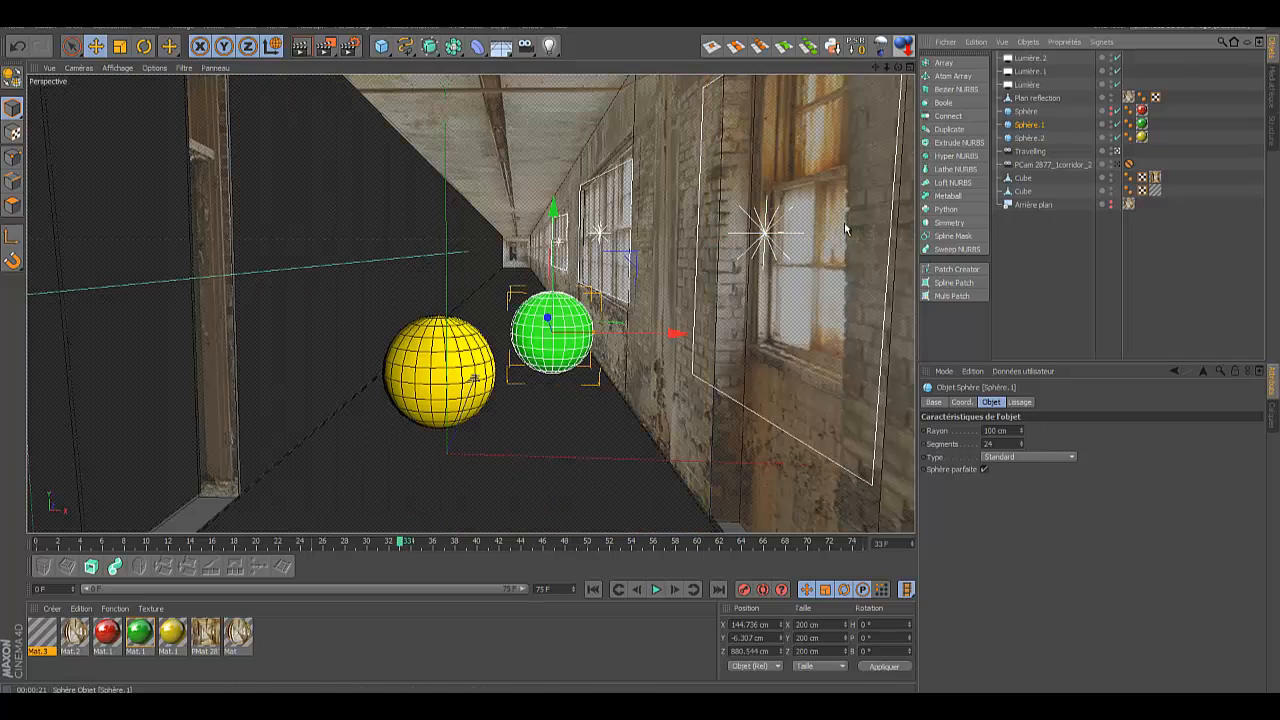
pyautogui.moveTo(677, 334); pyautogui.dragTo(642, 325)
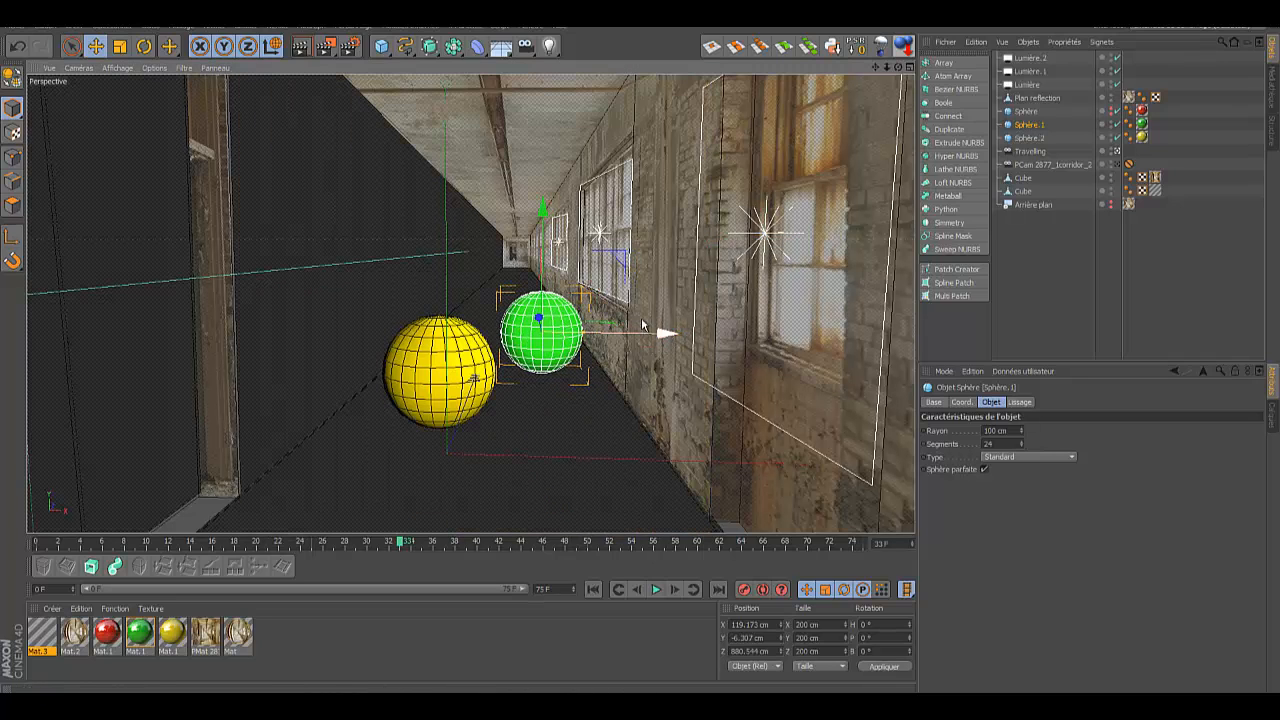
pyautogui.moveTo(542, 211)
pyautogui.mouseDown()
pyautogui.moveTo(543, 238)
pyautogui.moveTo(545, 226)
pyautogui.mouseUp()
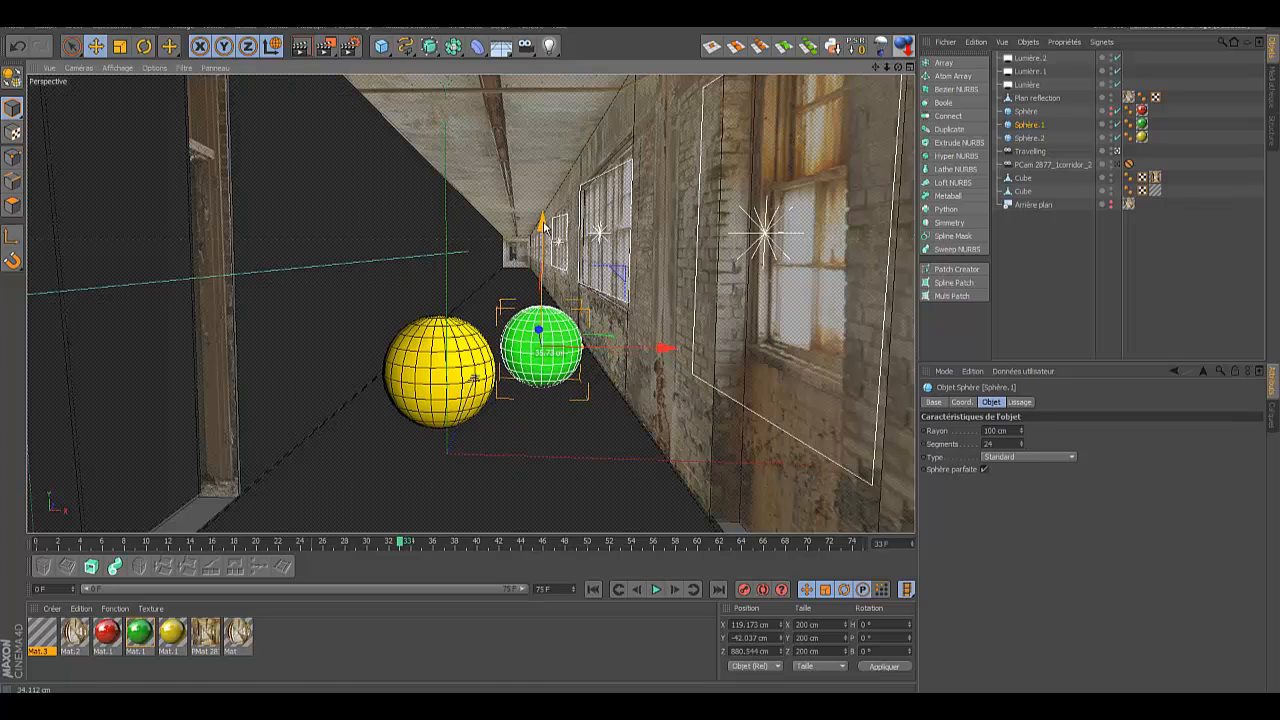
pyautogui.click(300, 48)
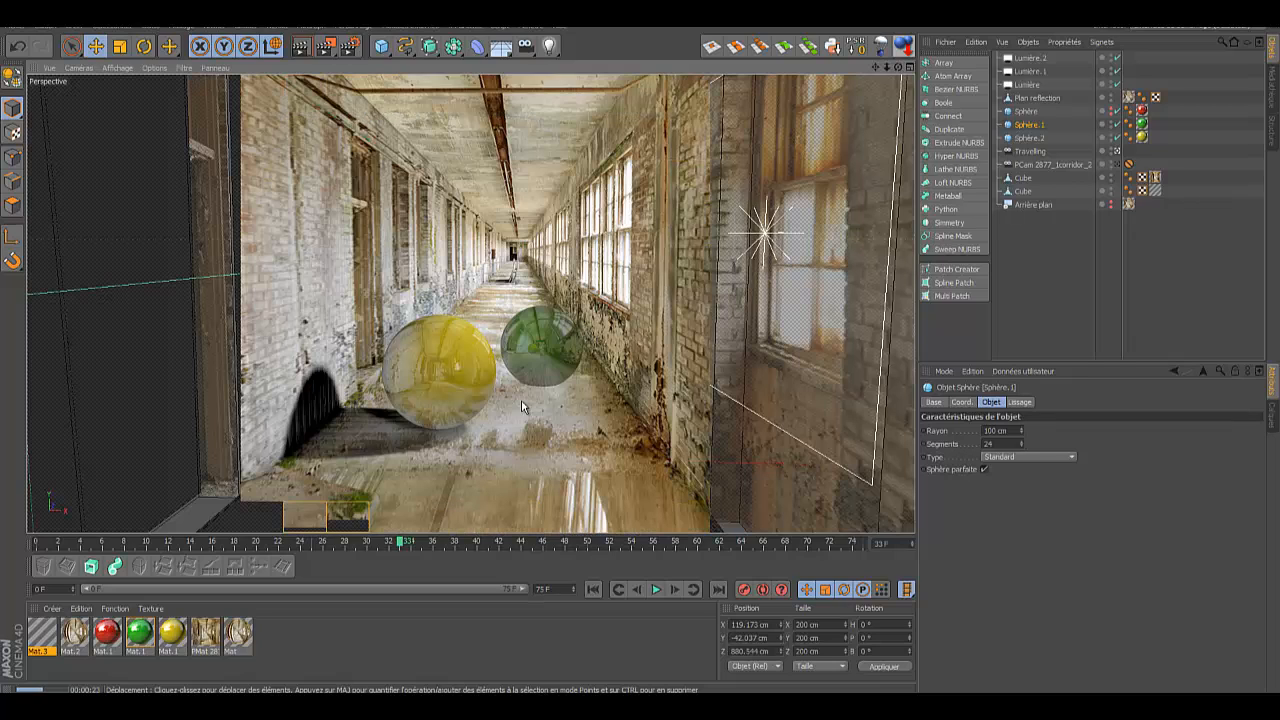
pyautogui.keyDown('ctrl'); pyautogui.click(1027, 85); pyautogui.keyUp('ctrl')
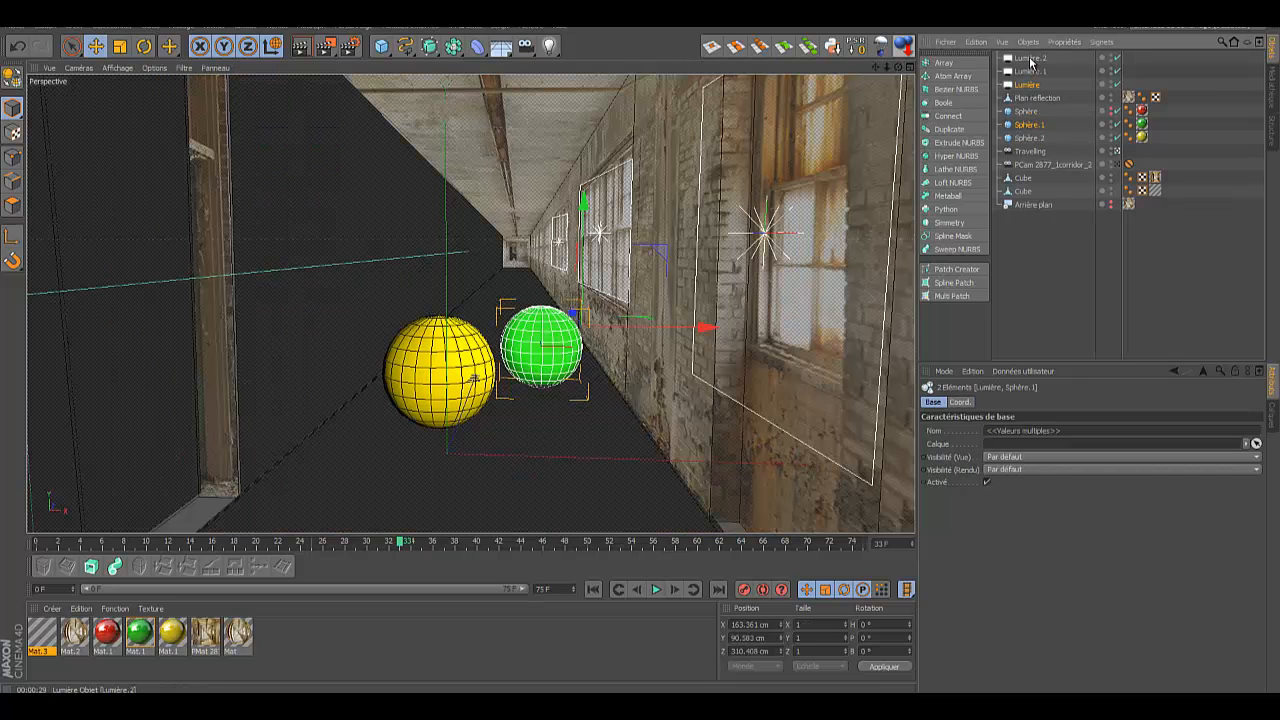
pyautogui.keyDown('ctrl'); pyautogui.click(1030, 58); pyautogui.keyUp('ctrl')
pyautogui.keyDown('ctrl'); pyautogui.click(1026, 72); pyautogui.keyUp('ctrl')
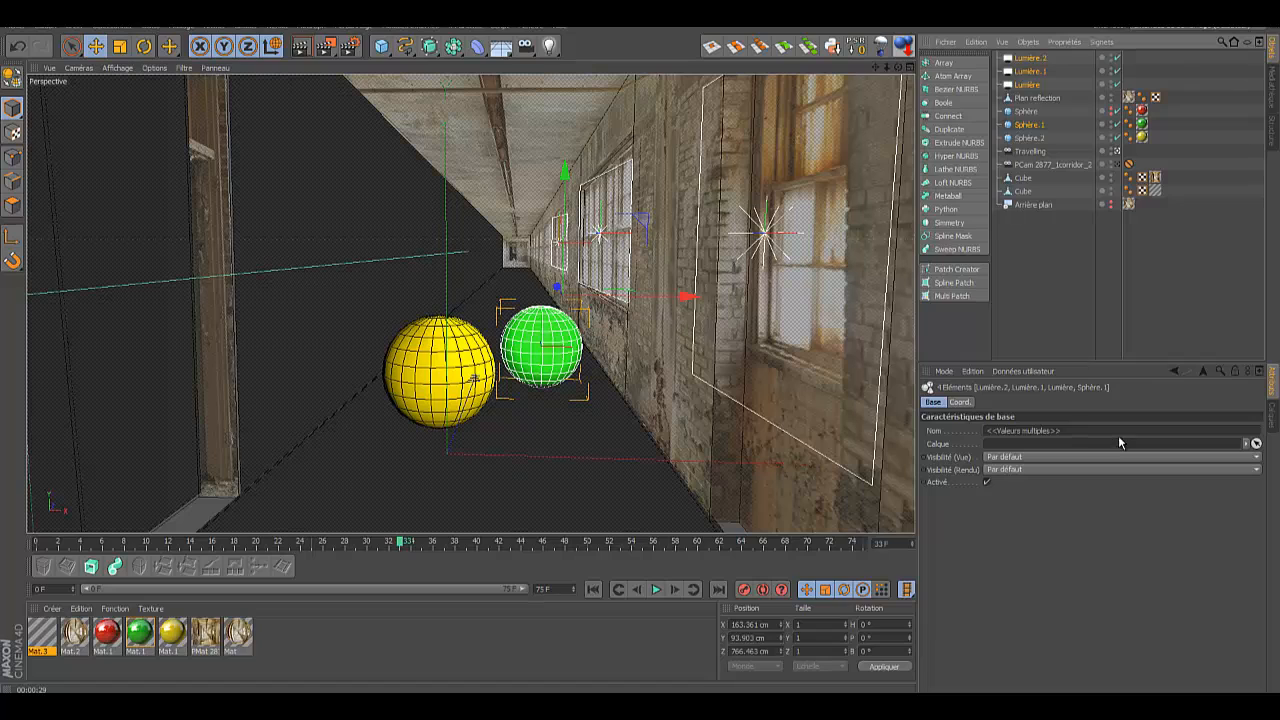
# Step: Change the type of each of the three window lights from Eclairage de surface to Omni, and render the view
pyautogui.click(1024, 59)
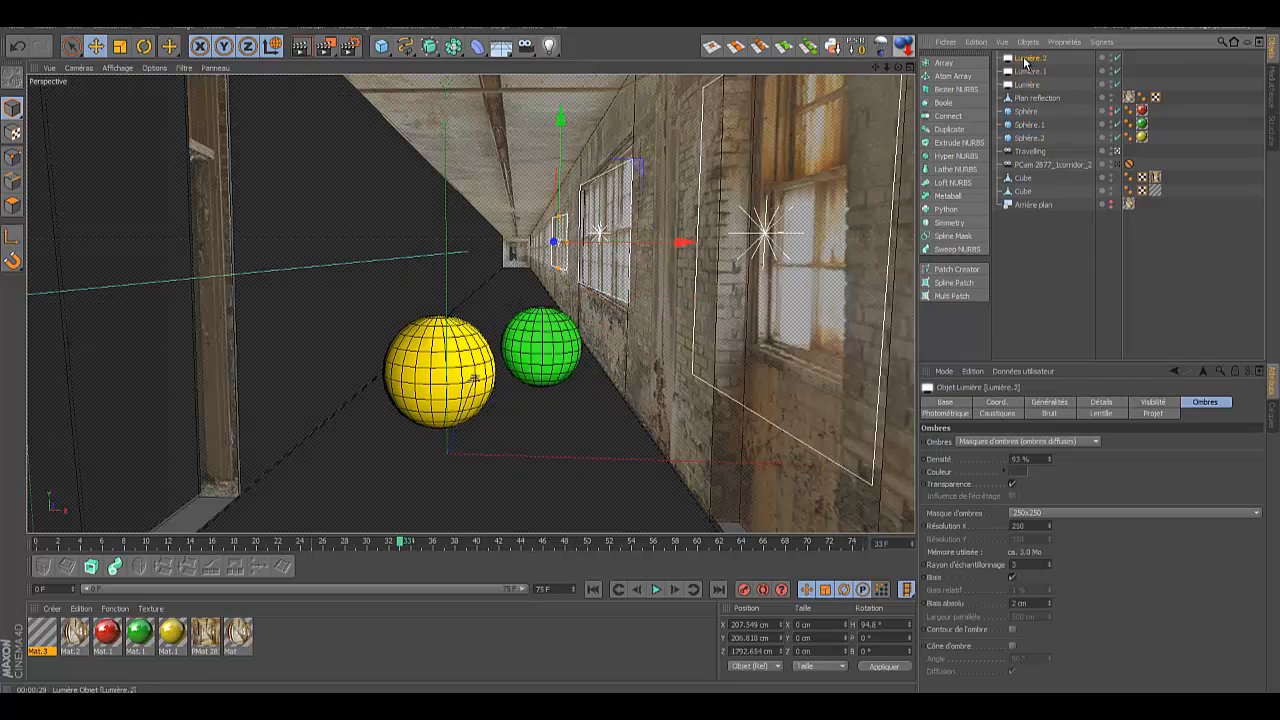
pyautogui.click(1058, 402)
pyautogui.click(1178, 496)
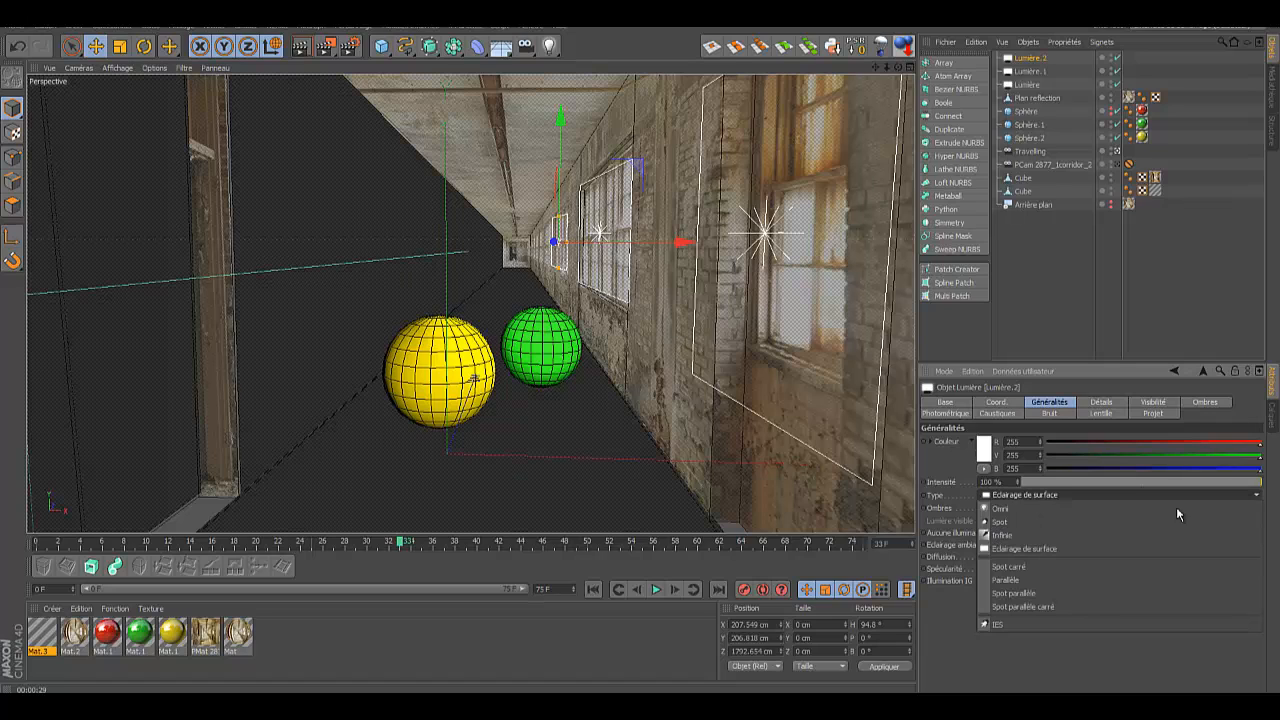
pyautogui.click(1068, 511)
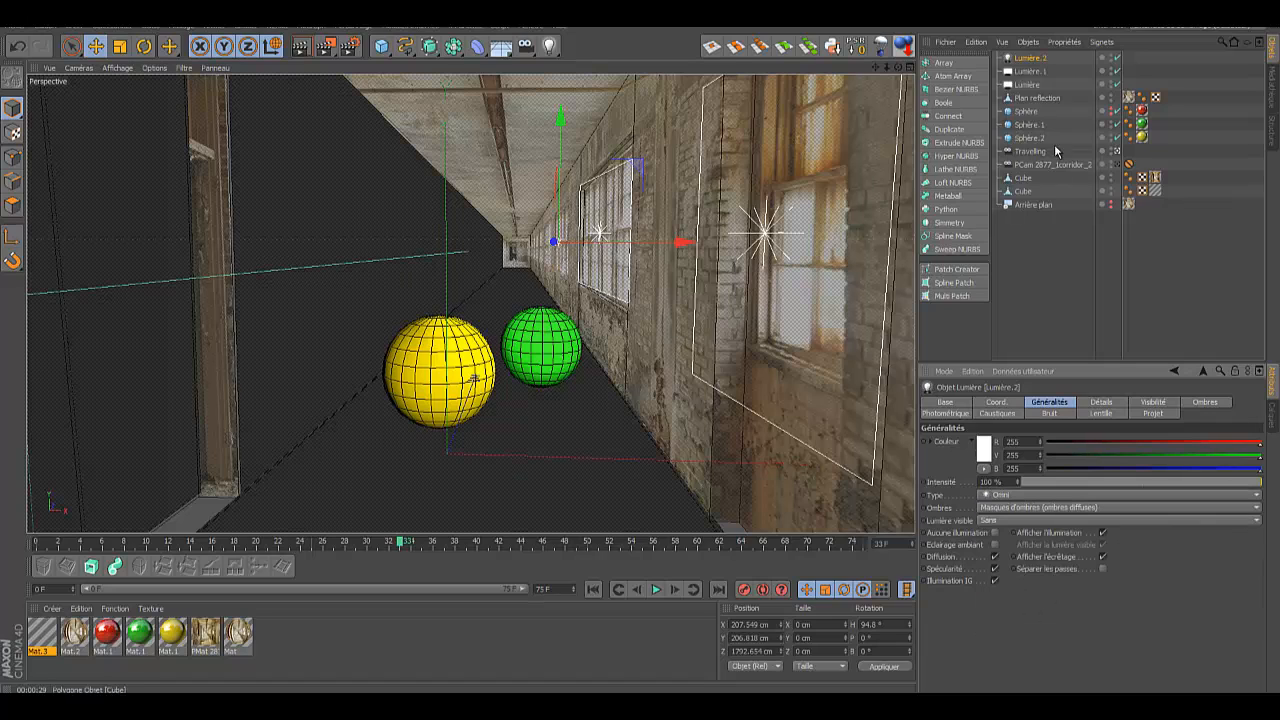
pyautogui.click(1030, 71)
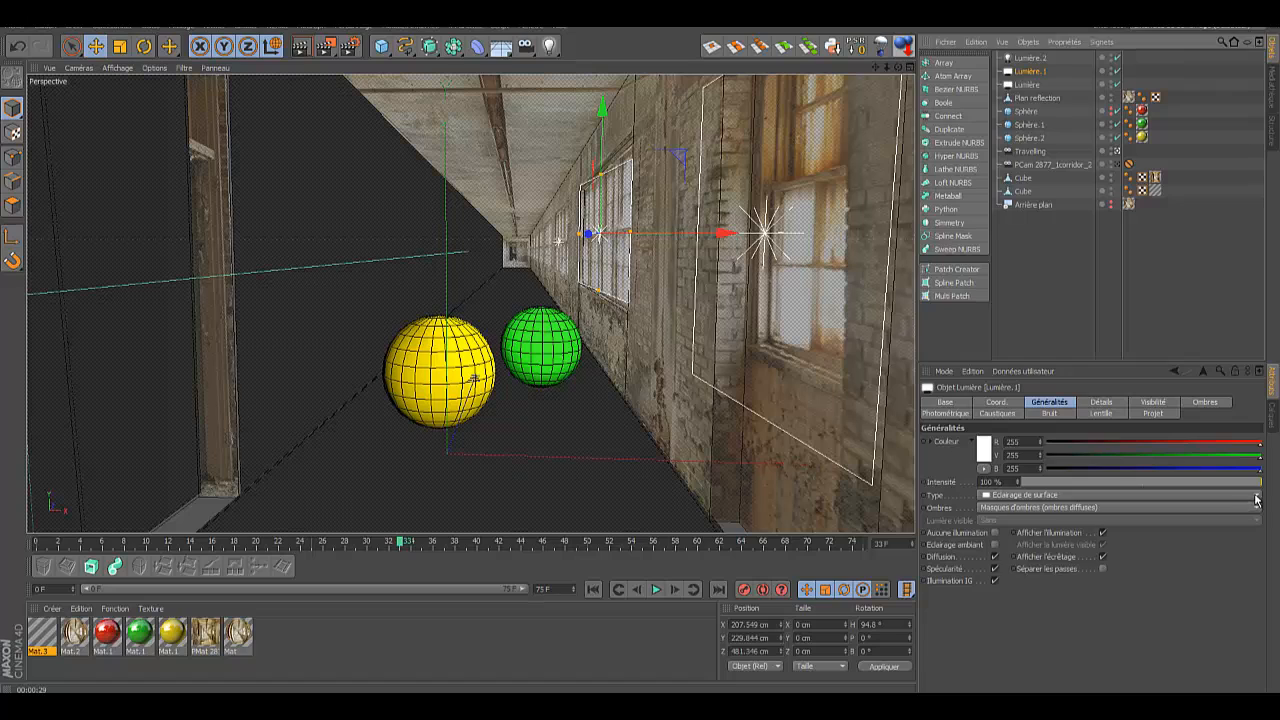
pyautogui.click(1257, 500)
pyautogui.click(1171, 513)
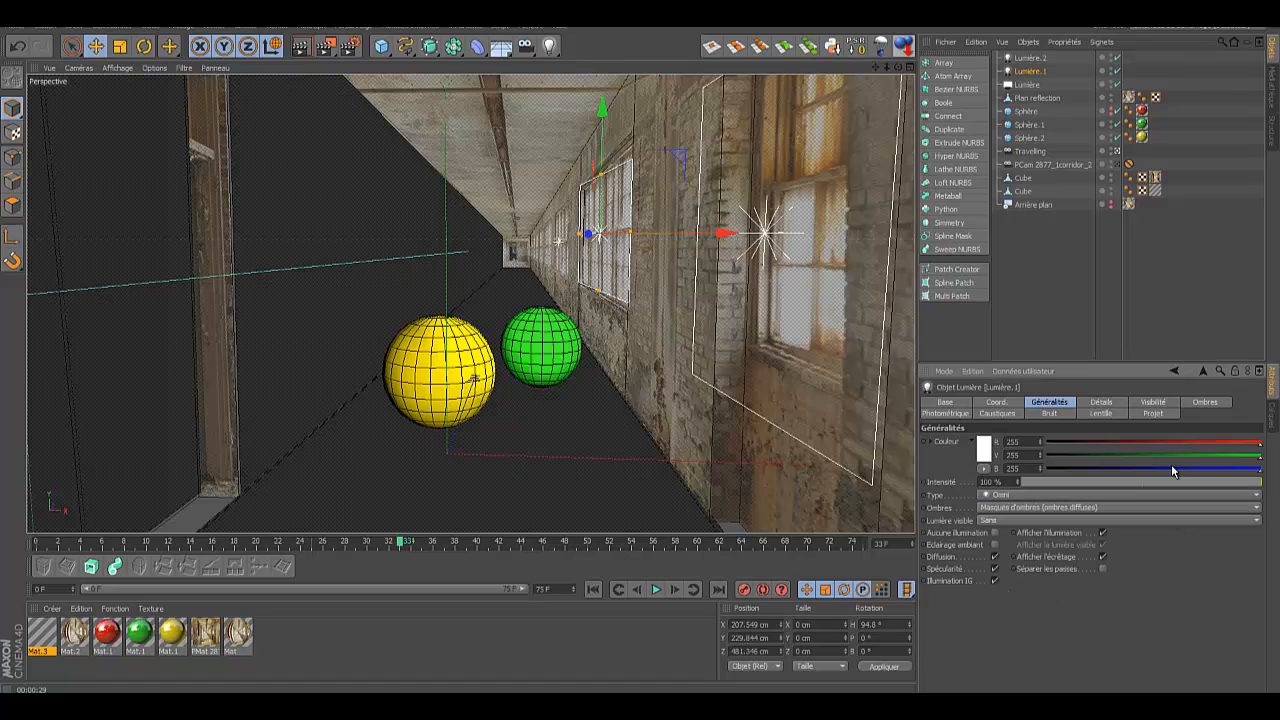
pyautogui.click(1030, 85)
pyautogui.click(1257, 496)
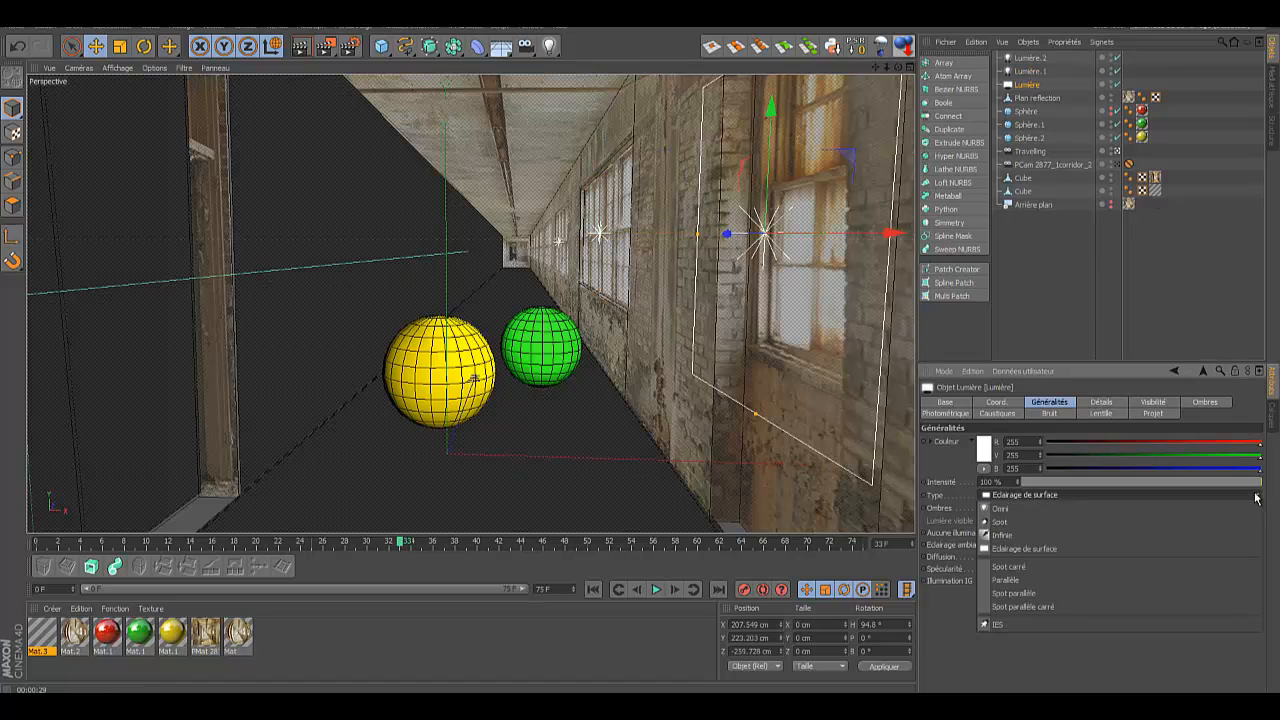
pyautogui.click(1096, 510)
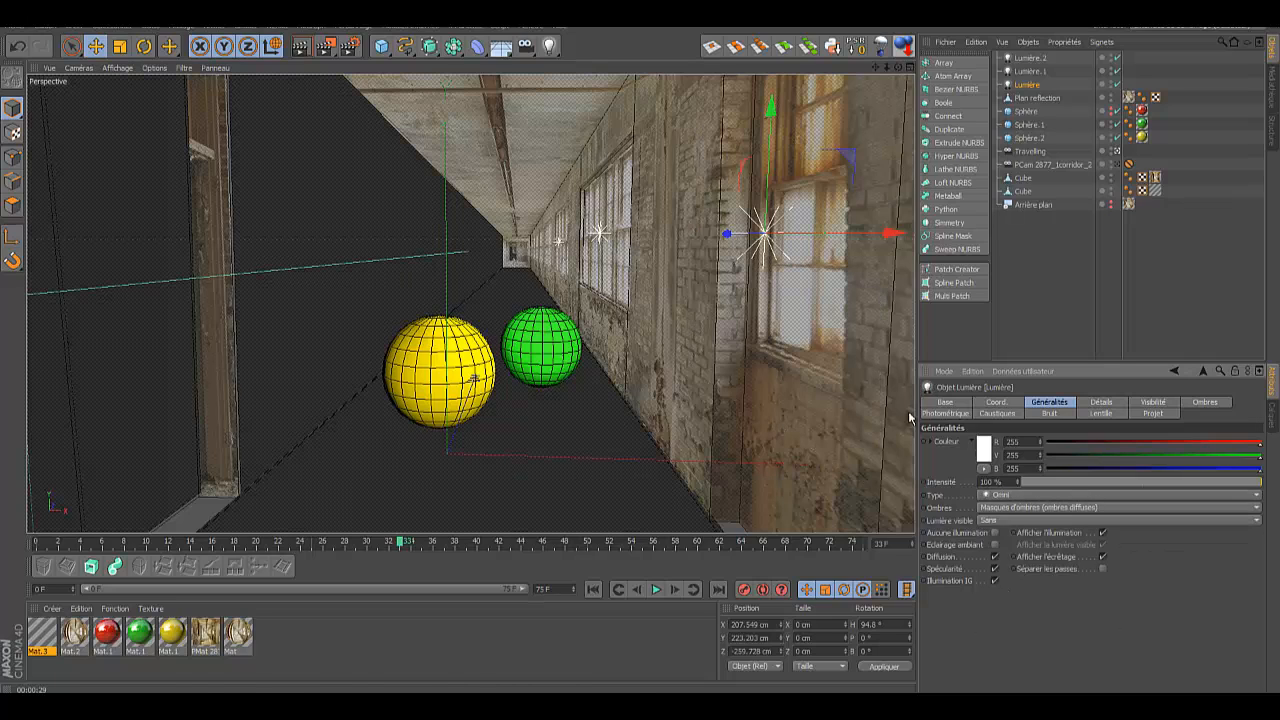
pyautogui.click(305, 52)
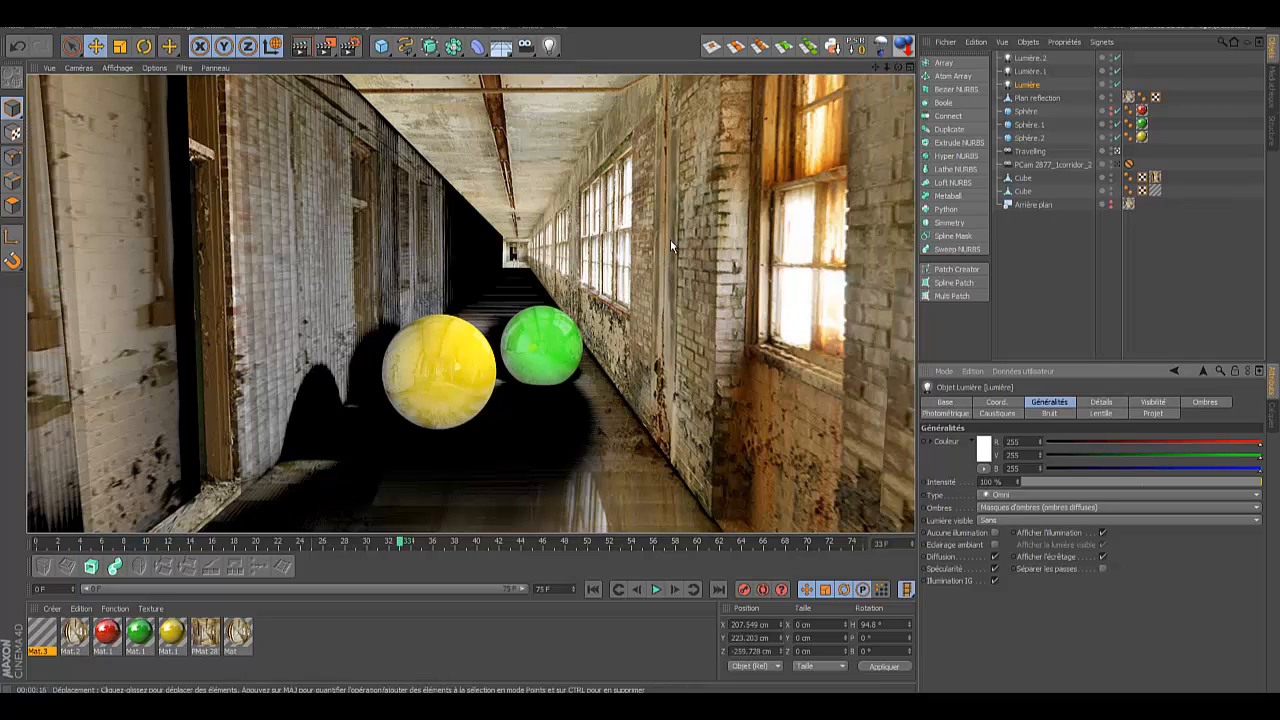
# Step: Set the nearest window light's shadow density to 75% and its shadow map to 750x750, and render the view
pyautogui.click(1210, 402)
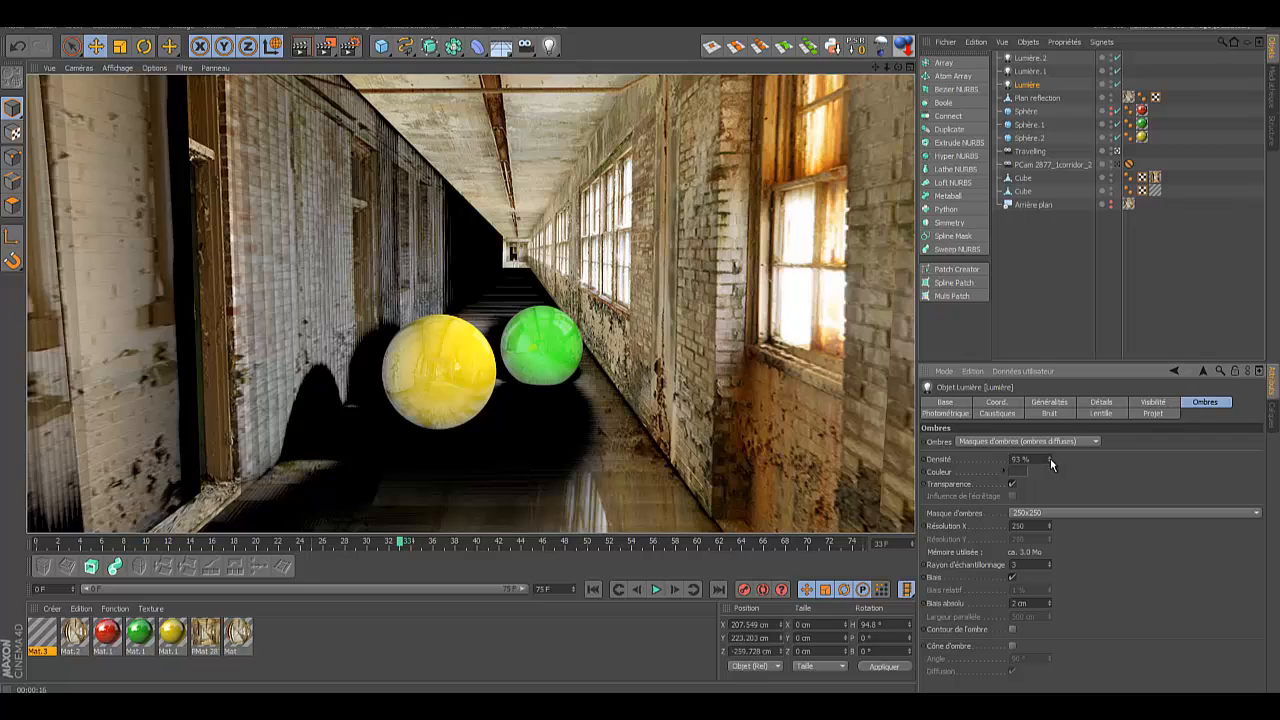
pyautogui.moveTo(1050, 458); pyautogui.dragTo(1050, 463)
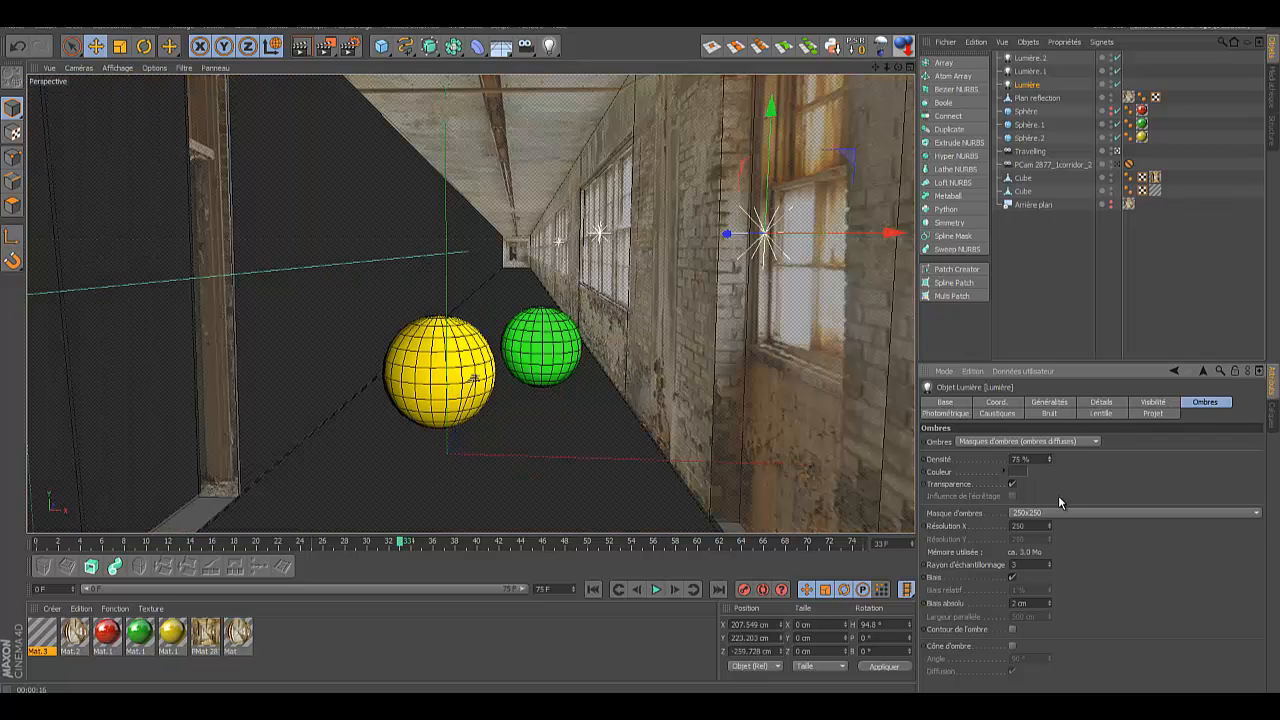
pyautogui.click(1256, 513)
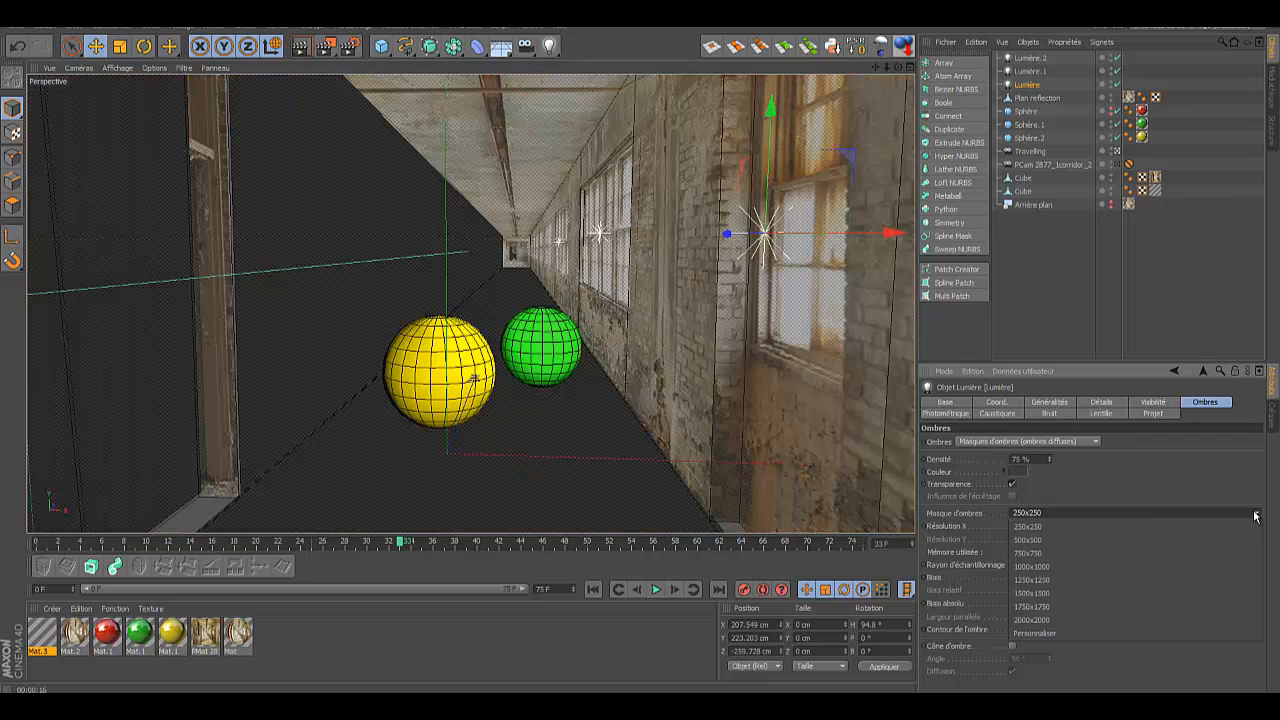
pyautogui.click(1061, 551)
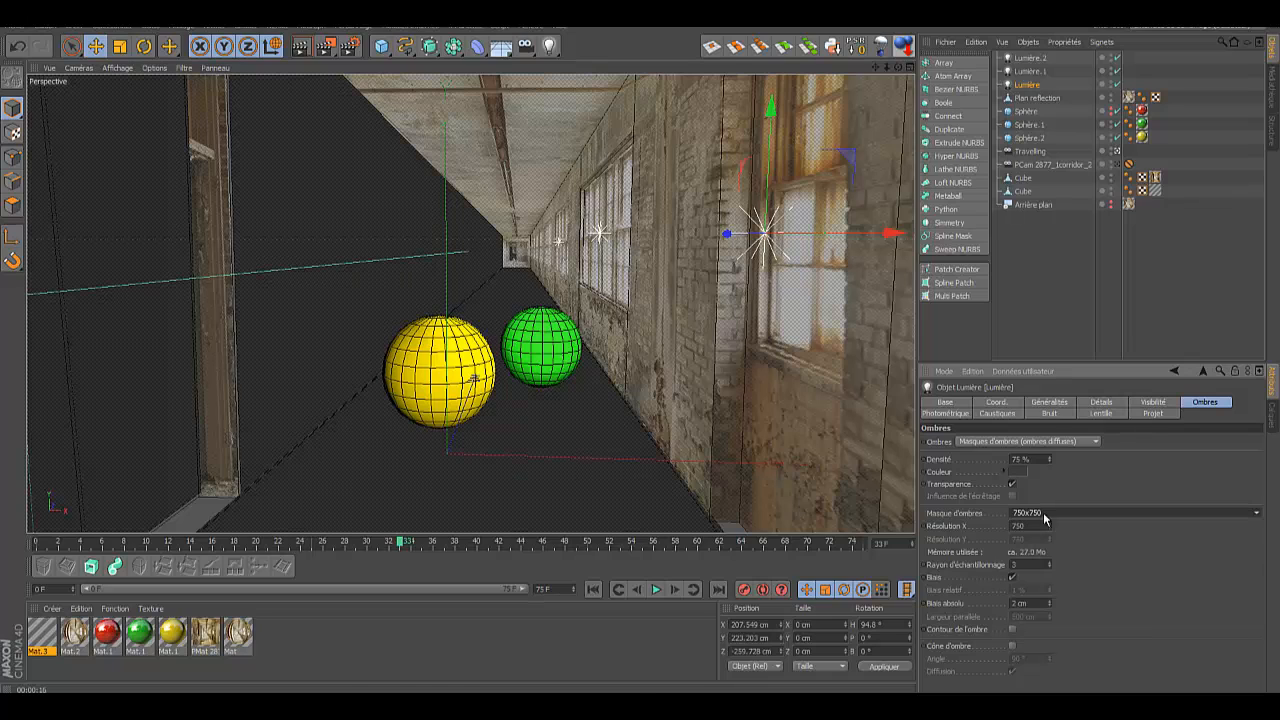
pyautogui.click(300, 48)
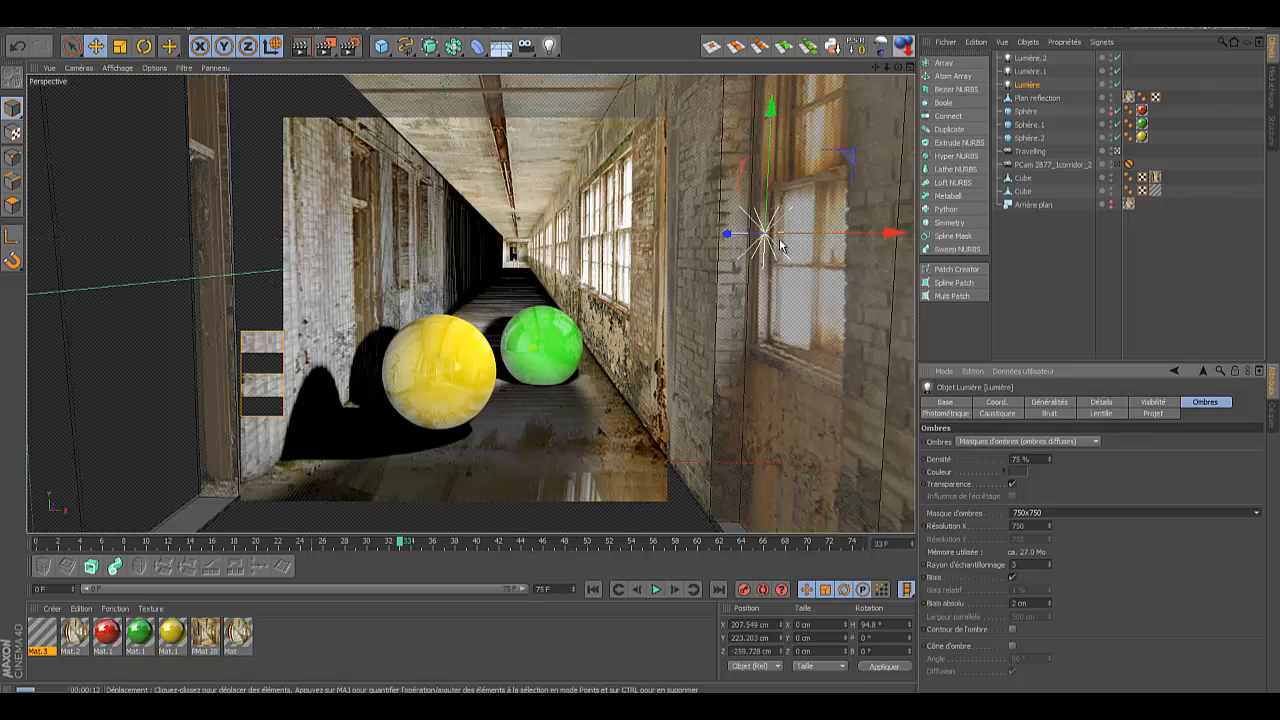
# Step: Tune the intensity of all three window lights together, test-rendering at about 38% and 54%, and set it to 65%
pyautogui.keyDown('ctrl'); pyautogui.click(1030, 71); pyautogui.keyUp('ctrl')
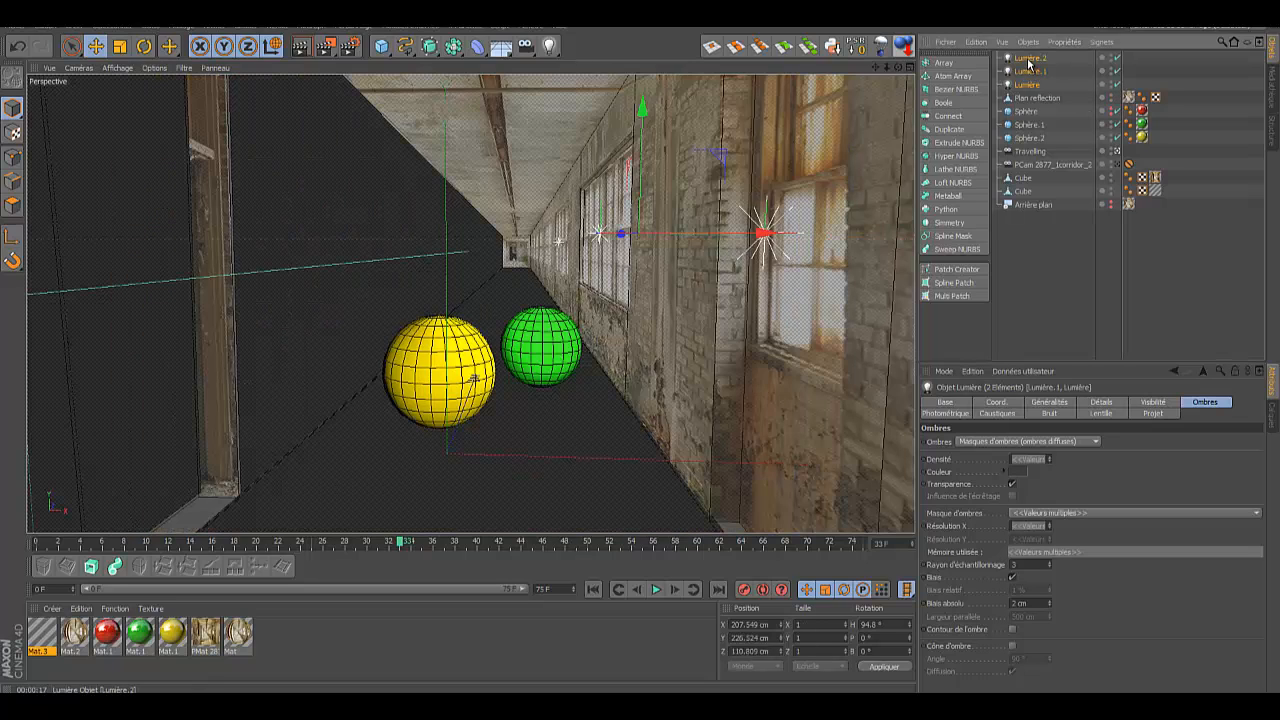
pyautogui.keyDown('ctrl'); pyautogui.click(1030, 59); pyautogui.keyUp('ctrl')
pyautogui.click(1050, 402)
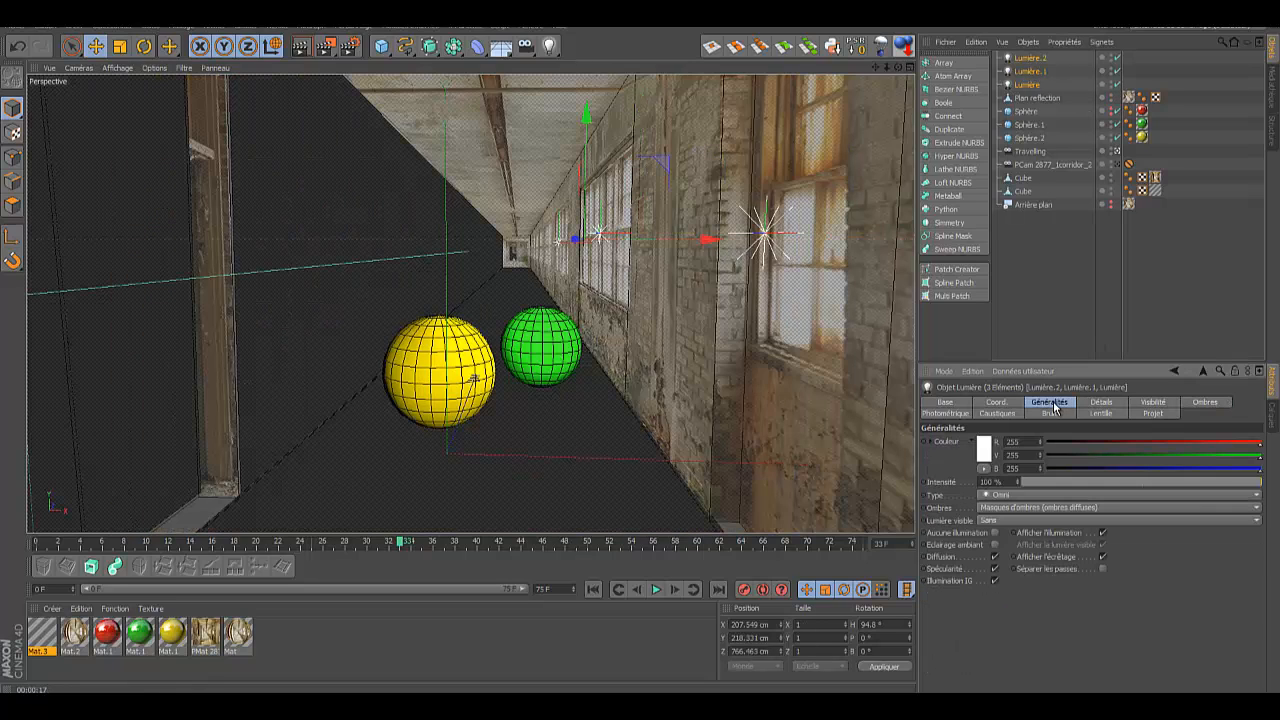
pyautogui.moveTo(1262, 483); pyautogui.dragTo(1119, 500)
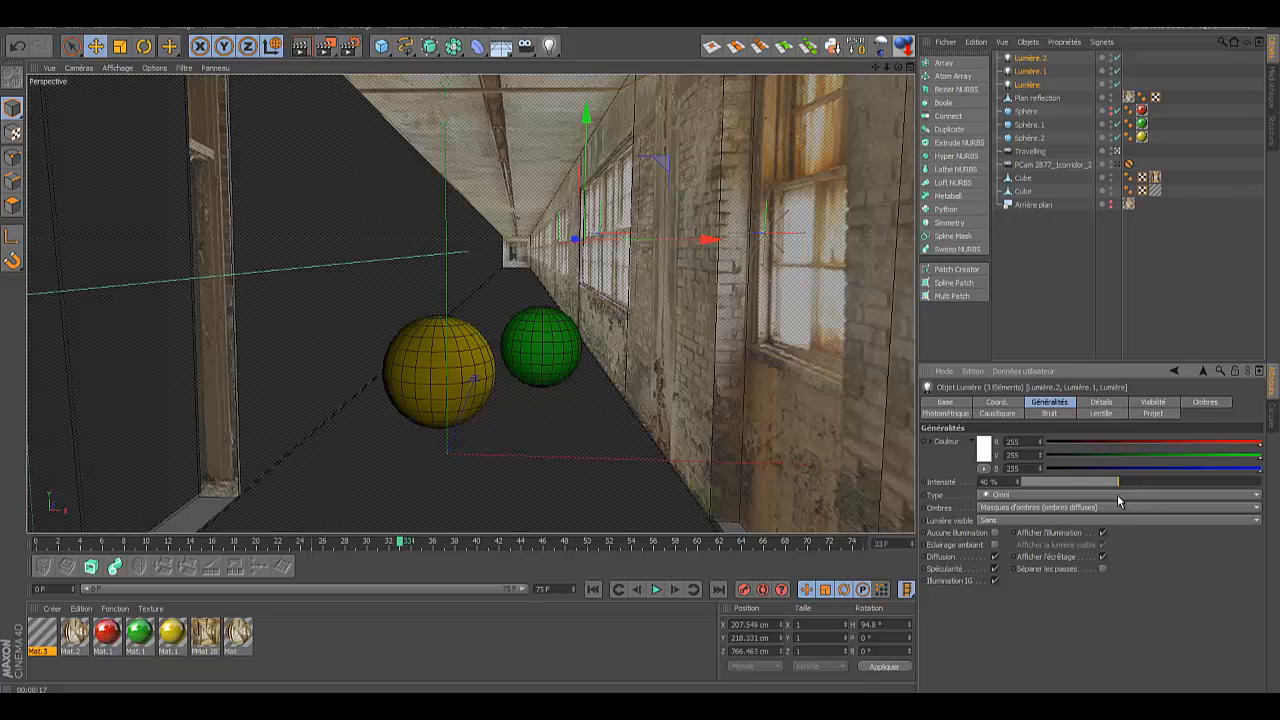
pyautogui.click(301, 47)
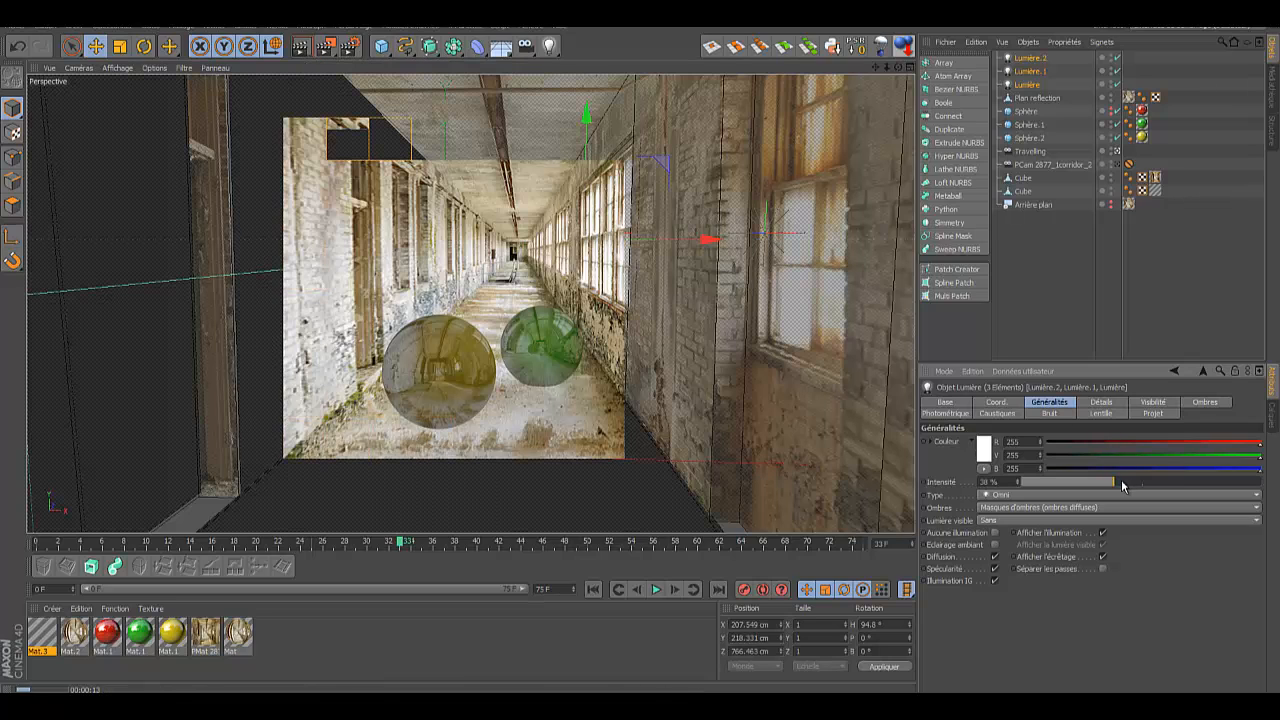
pyautogui.moveTo(1113, 481); pyautogui.dragTo(1151, 481)
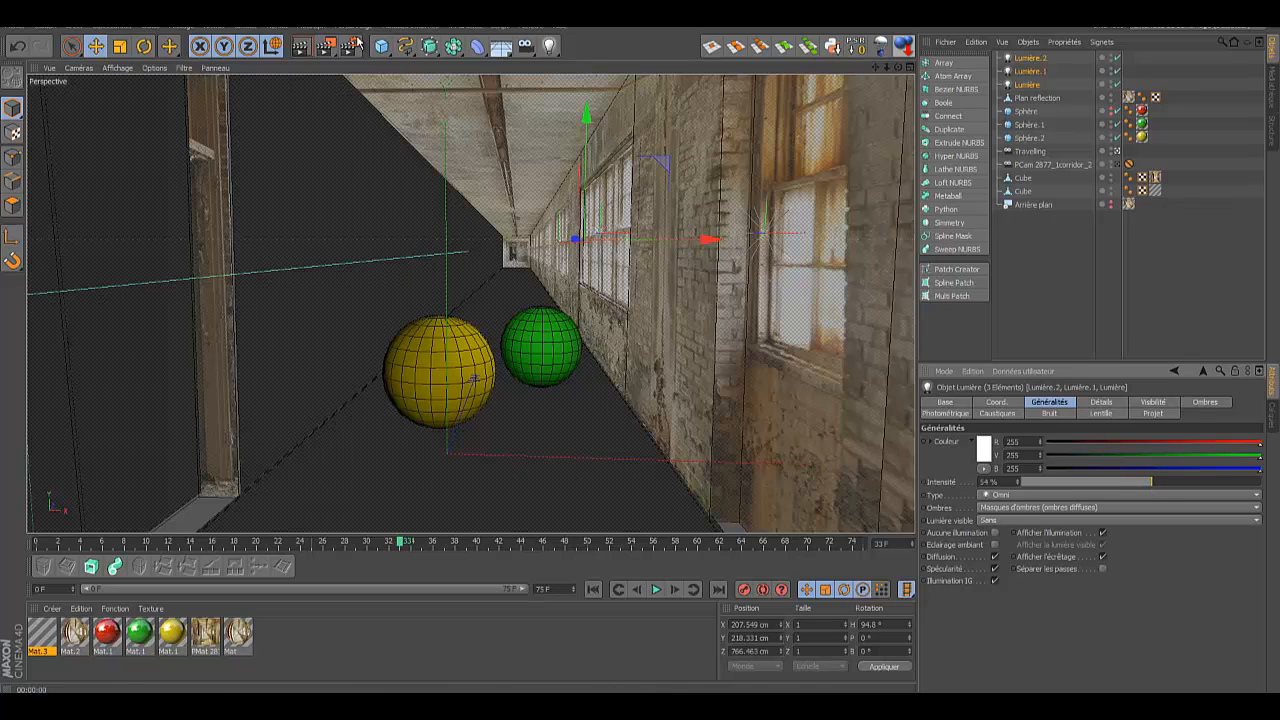
pyautogui.click(301, 45)
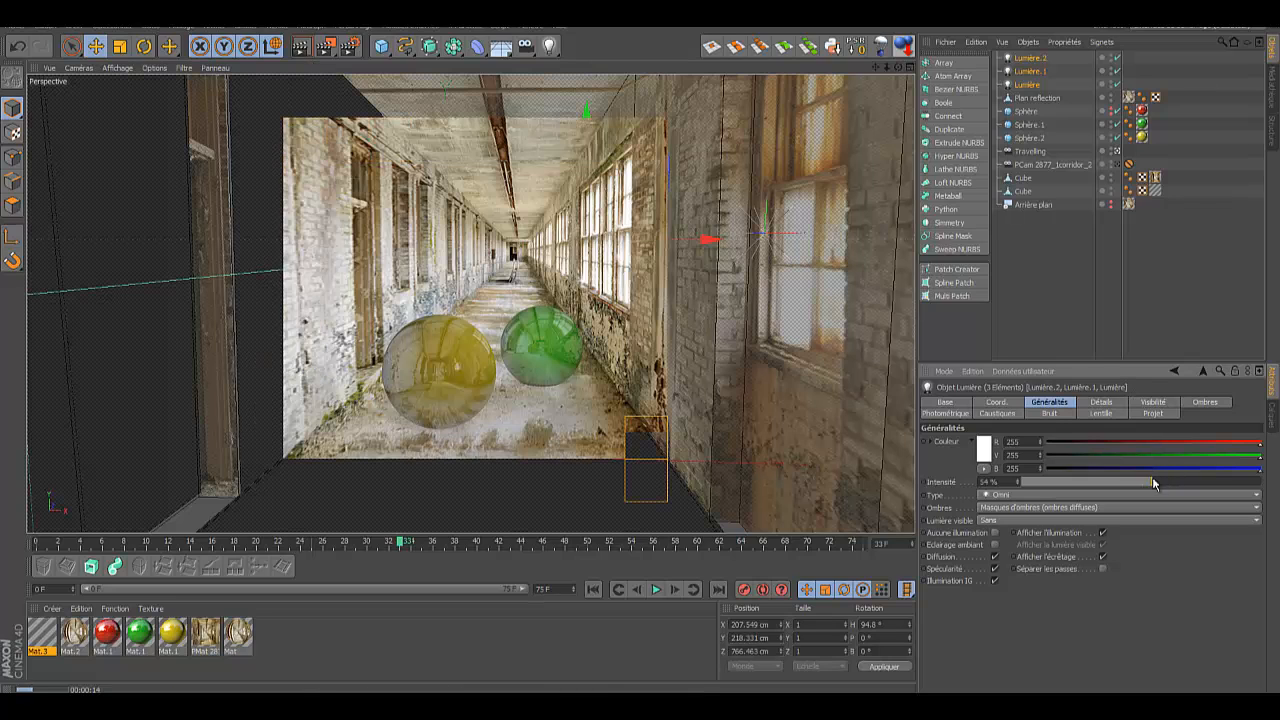
pyautogui.moveTo(1153, 483); pyautogui.dragTo(1178, 484)
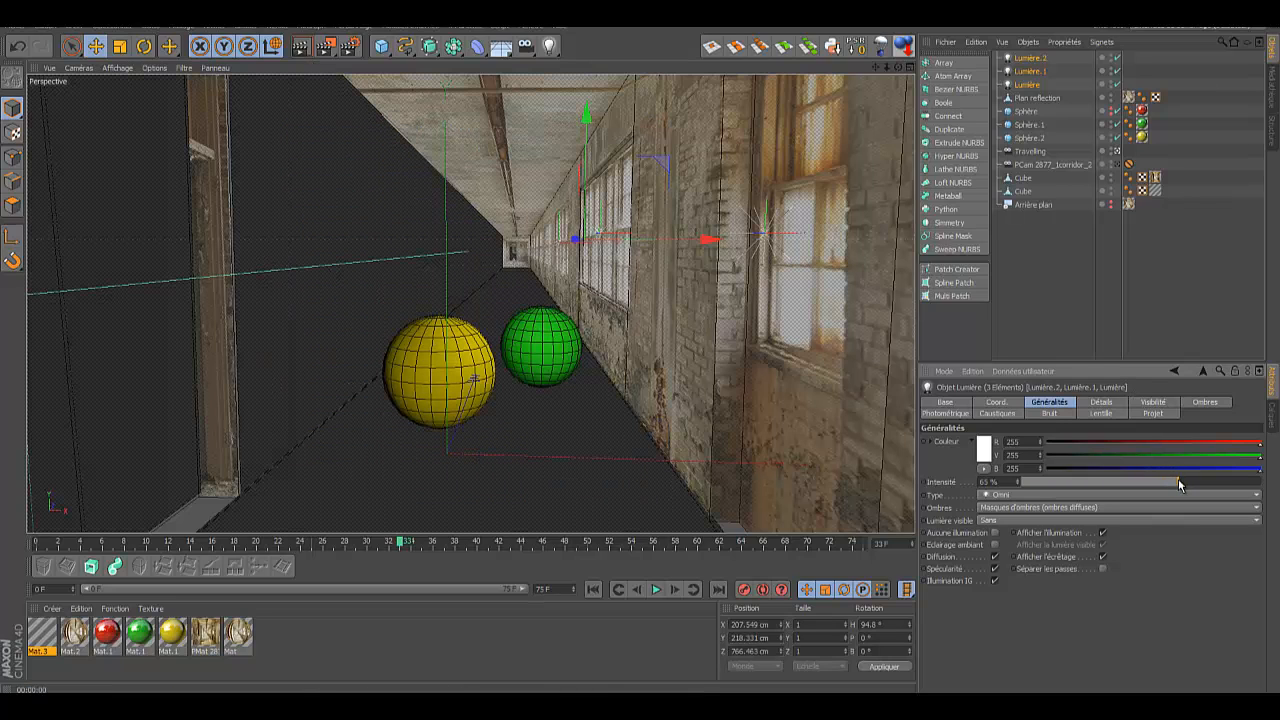
# Step: Set the nearest window light's intensity to 37% and the second window light's intensity to 77%
pyautogui.click(1027, 84)
pyautogui.moveTo(1178, 483); pyautogui.dragTo(1105, 494)
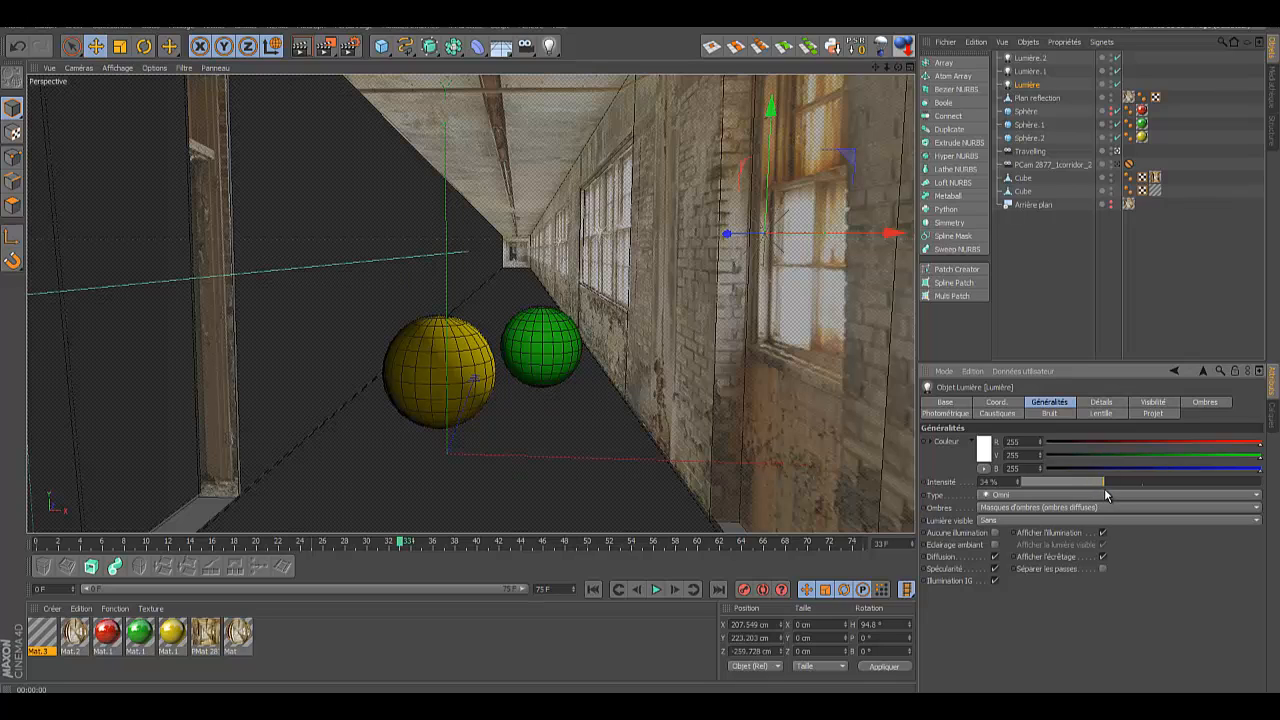
pyautogui.moveTo(1106, 494); pyautogui.dragTo(1111, 495)
pyautogui.click(1035, 72)
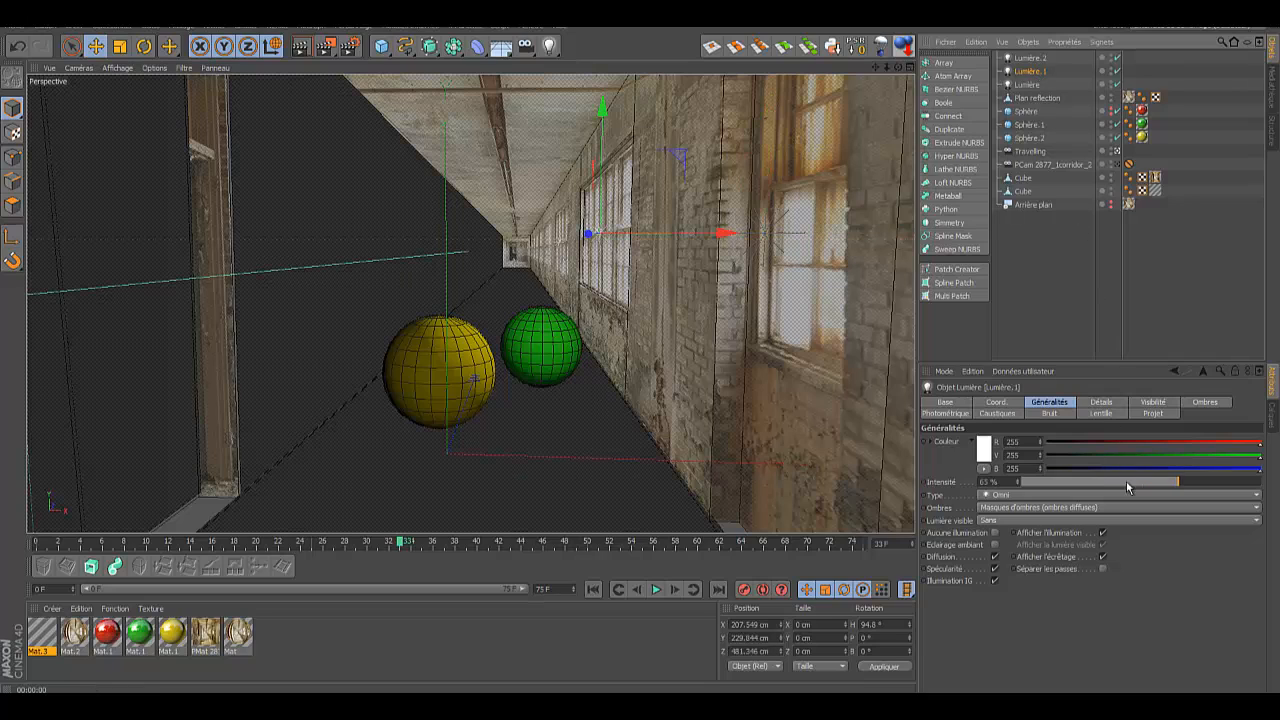
pyautogui.moveTo(1175, 483); pyautogui.dragTo(1203, 483)
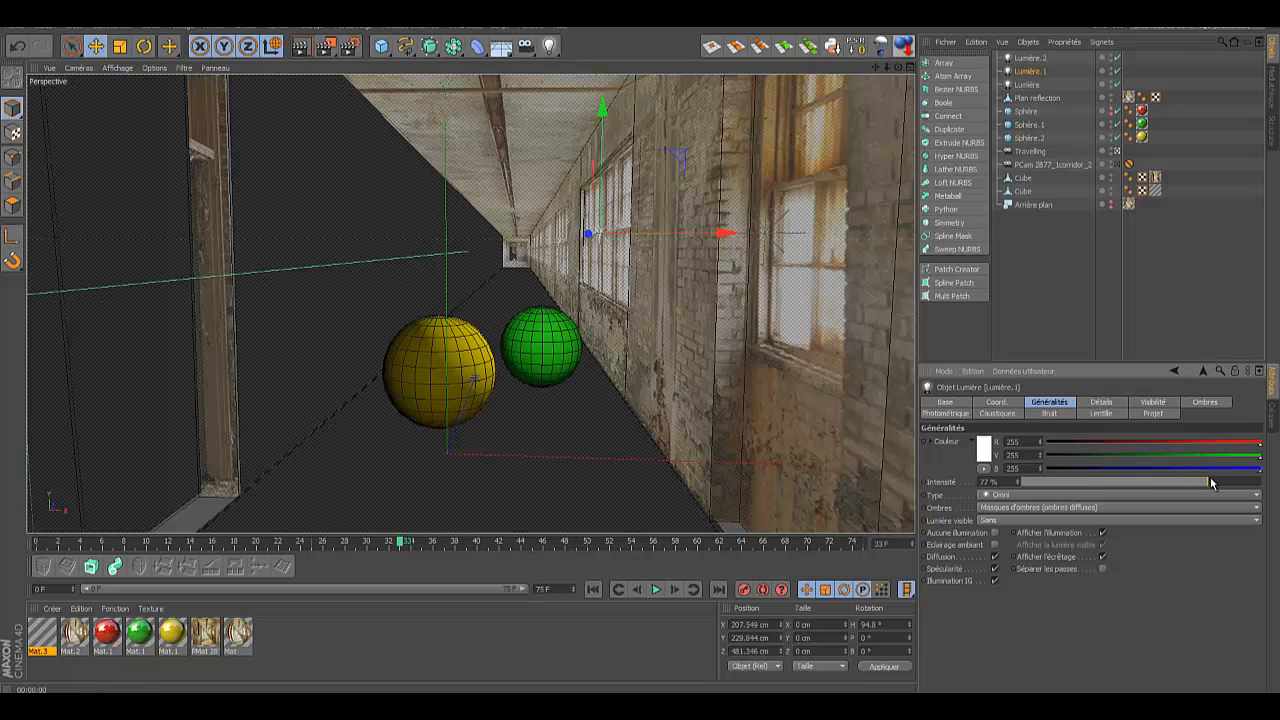
# Step: Move the farthest window light to about X 58 cm and set its shadows to Sans
pyautogui.click(1030, 58)
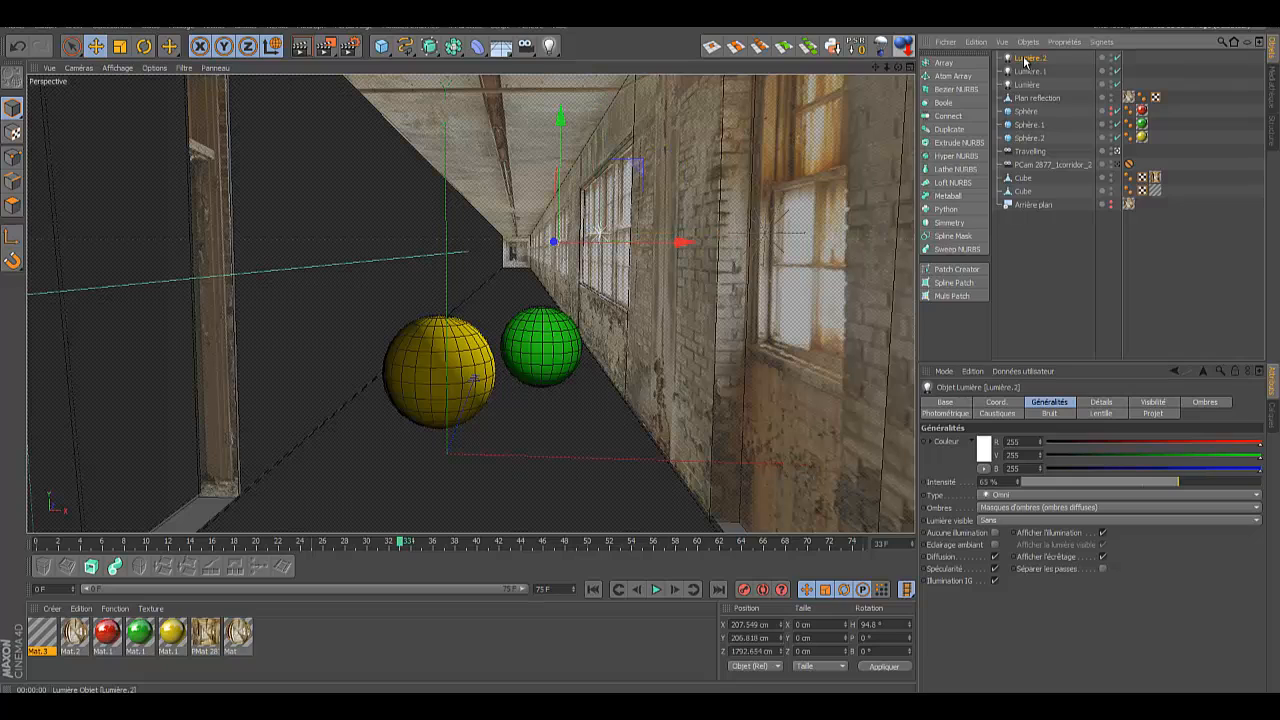
pyautogui.moveTo(680, 243); pyautogui.dragTo(642, 252)
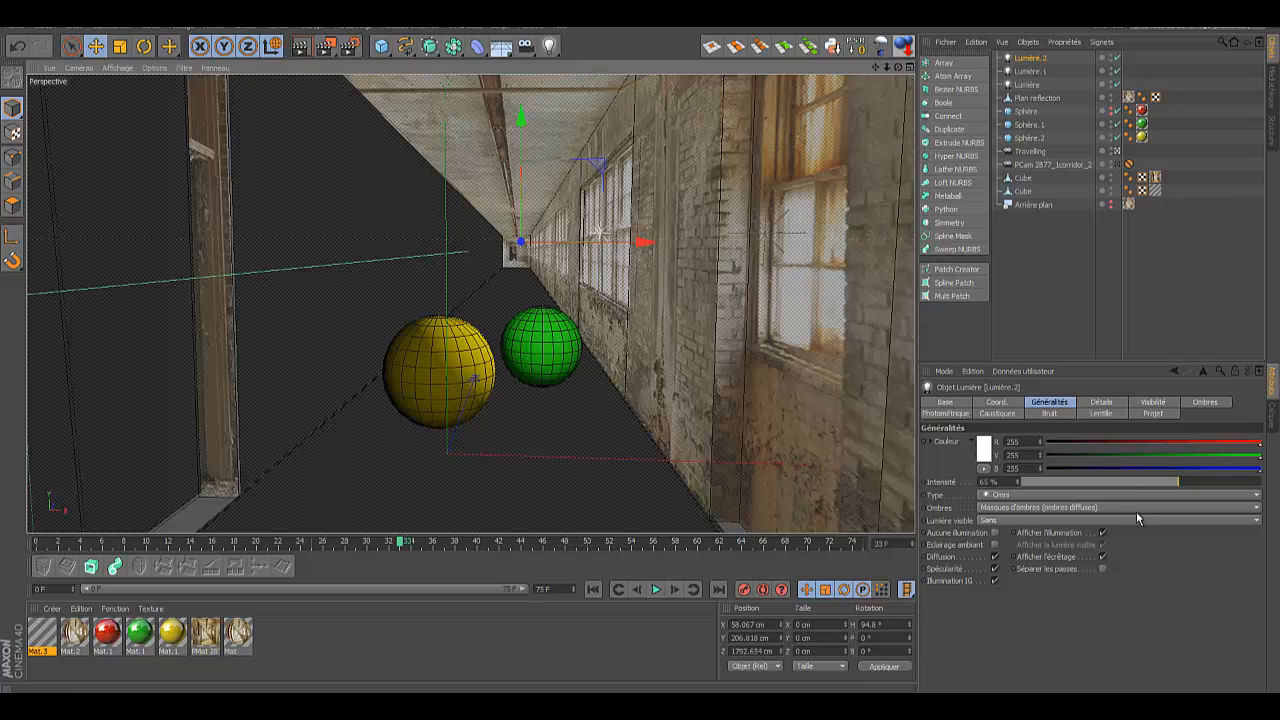
pyautogui.click(1258, 511)
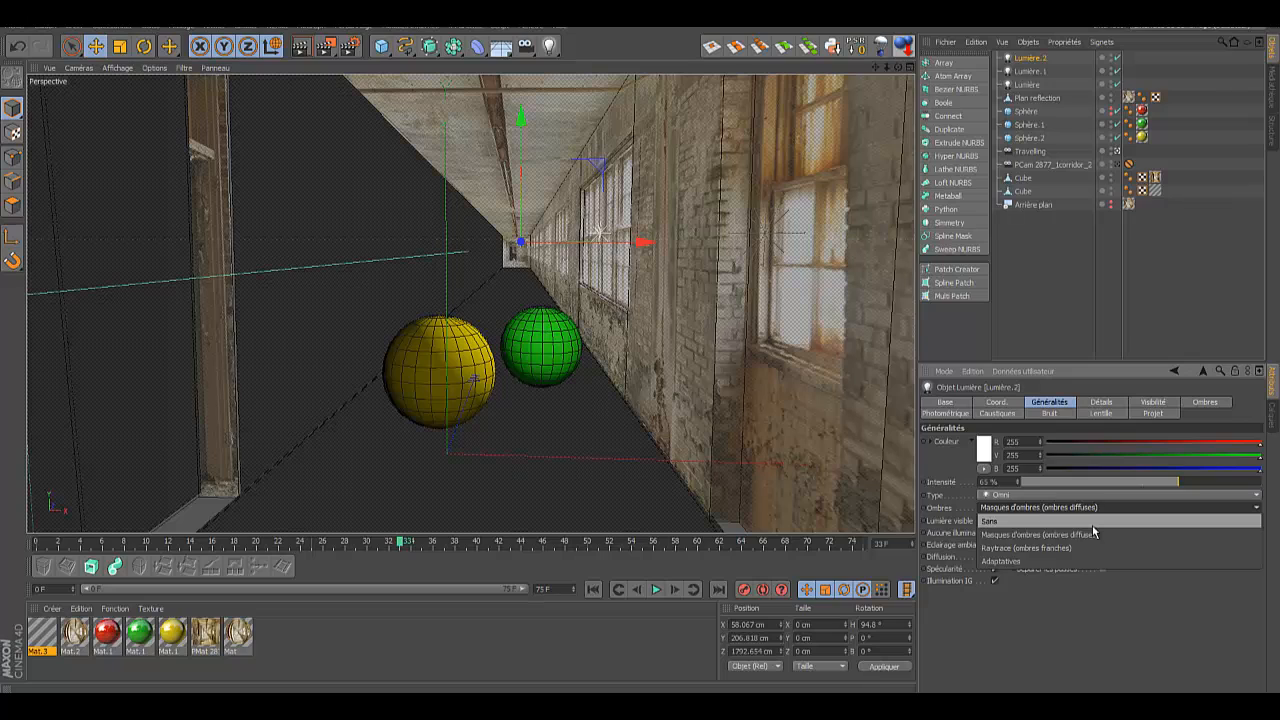
pyautogui.click(1096, 521)
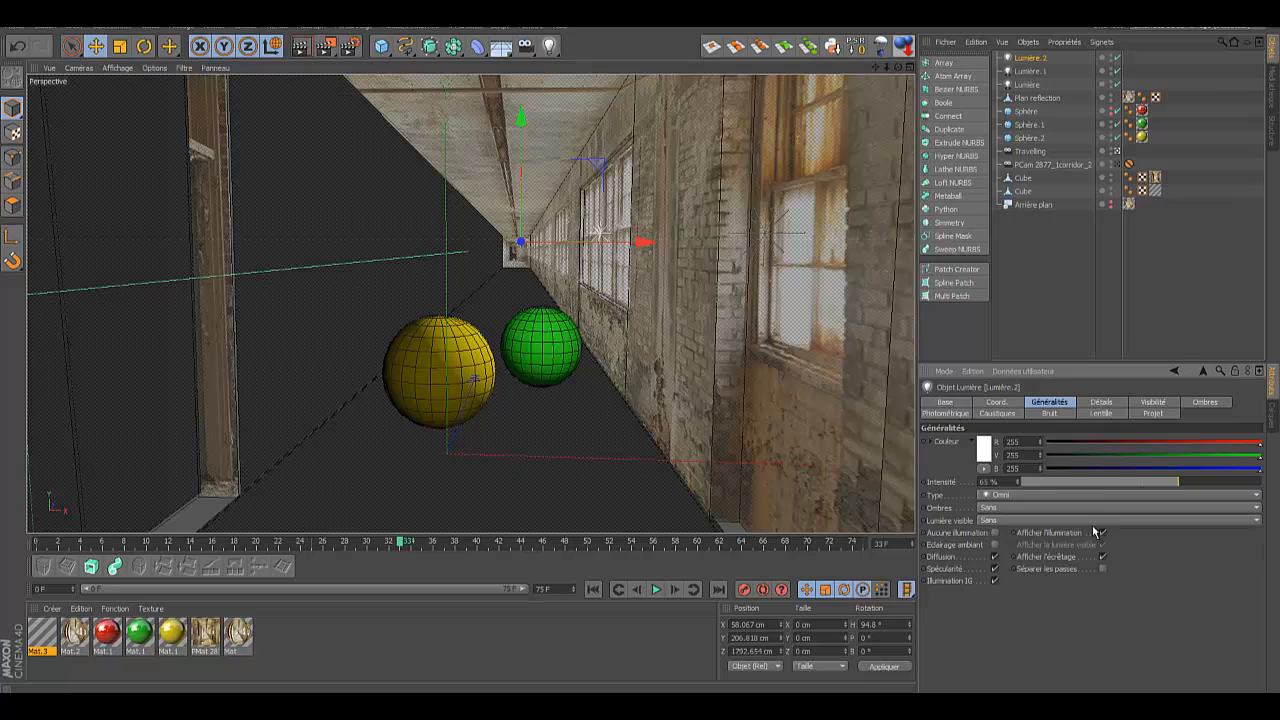
# Step: Set the shadow density to 60% on the nearest window light and 99% on the second one
pyautogui.click(1030, 85)
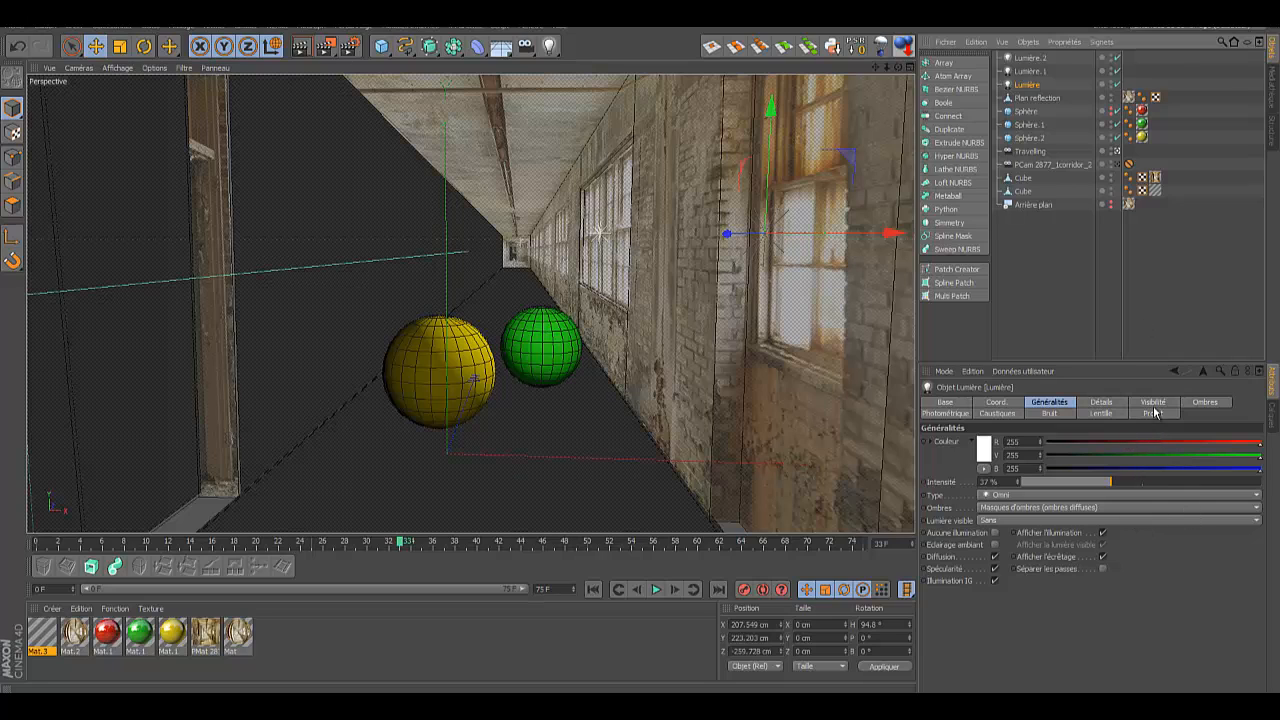
pyautogui.click(1205, 402)
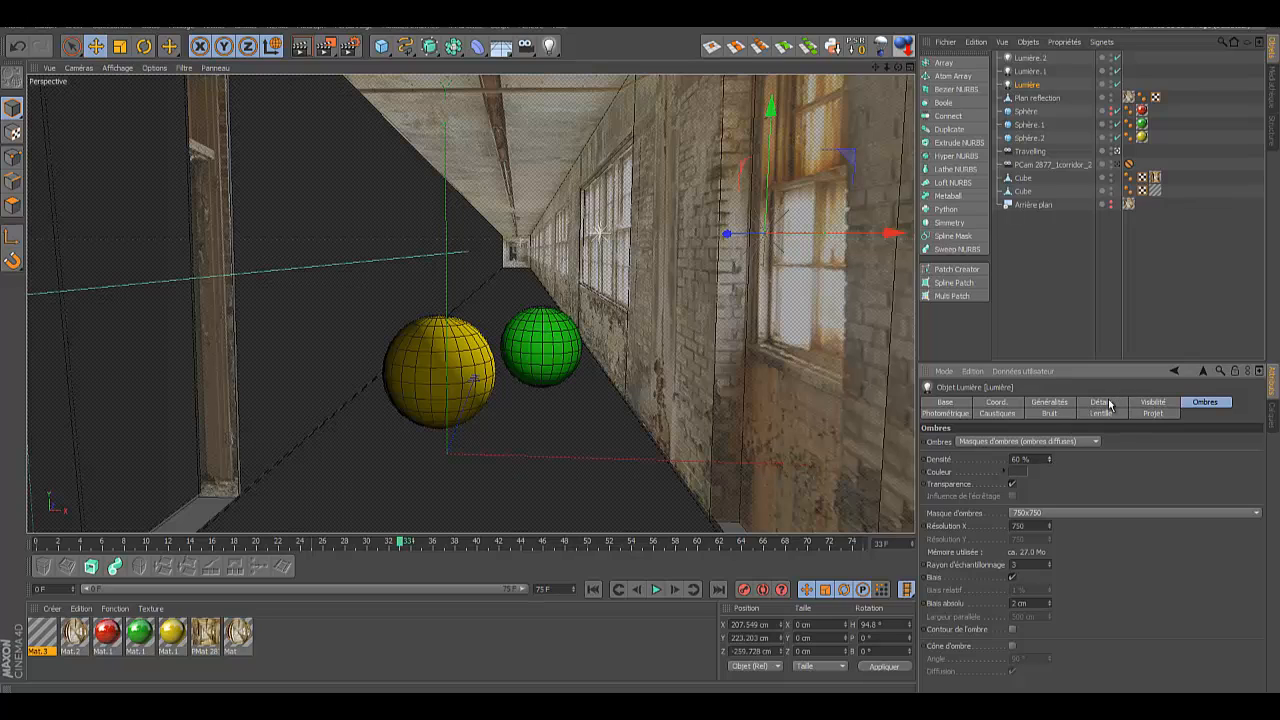
pyautogui.click(1020, 74)
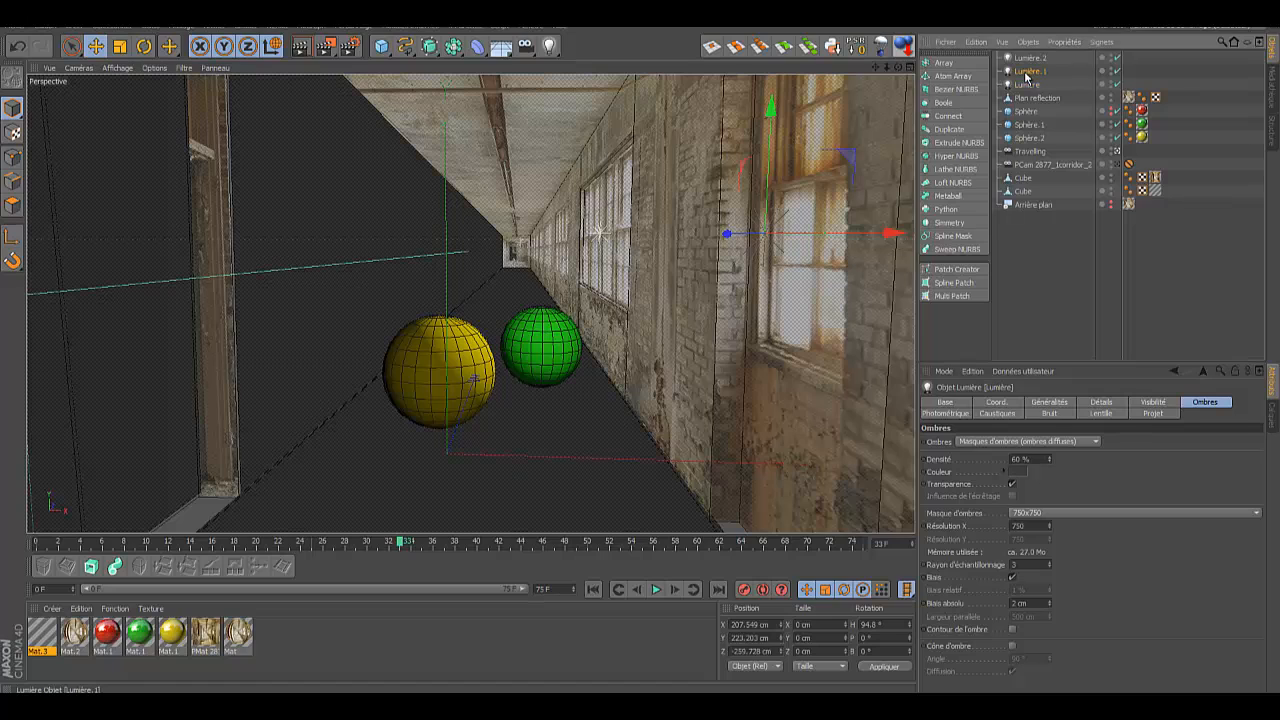
pyautogui.click(1049, 460)
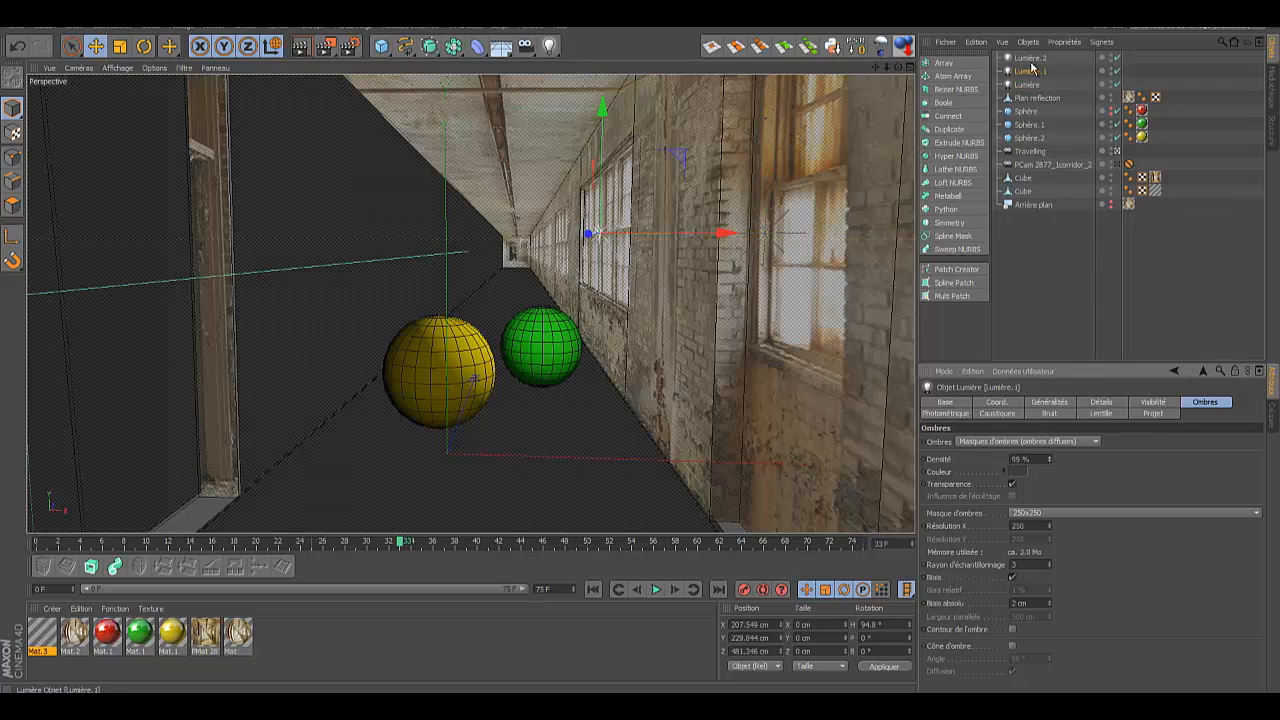
# Step: Set the second window light's intensity to 84%
pyautogui.click(1053, 404)
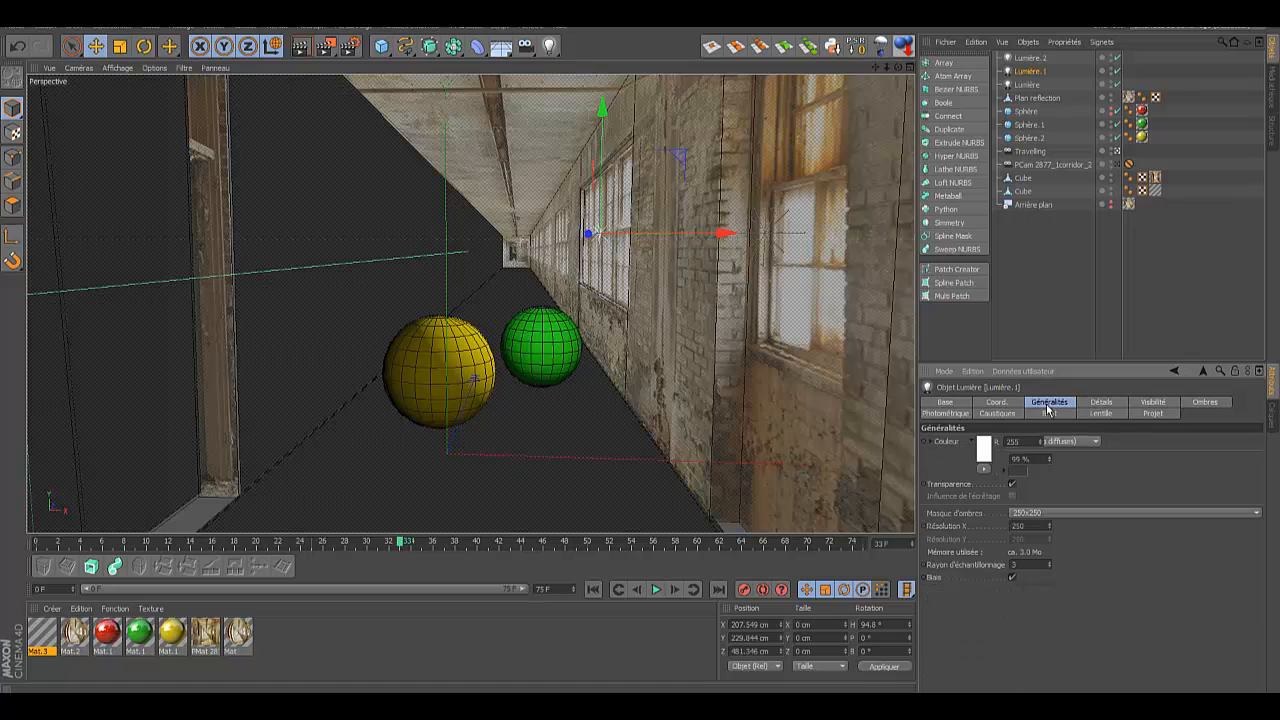
pyautogui.moveTo(1216, 484); pyautogui.dragTo(1222, 484)
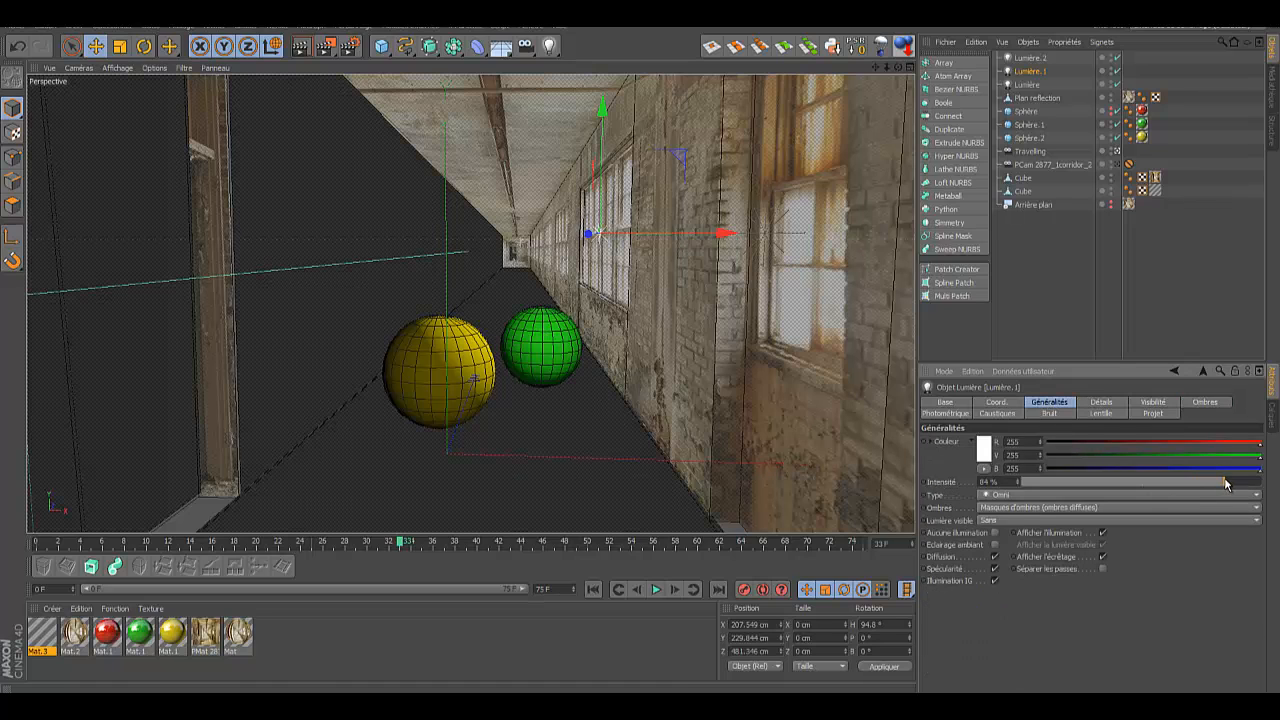
pyautogui.click(910, 67)
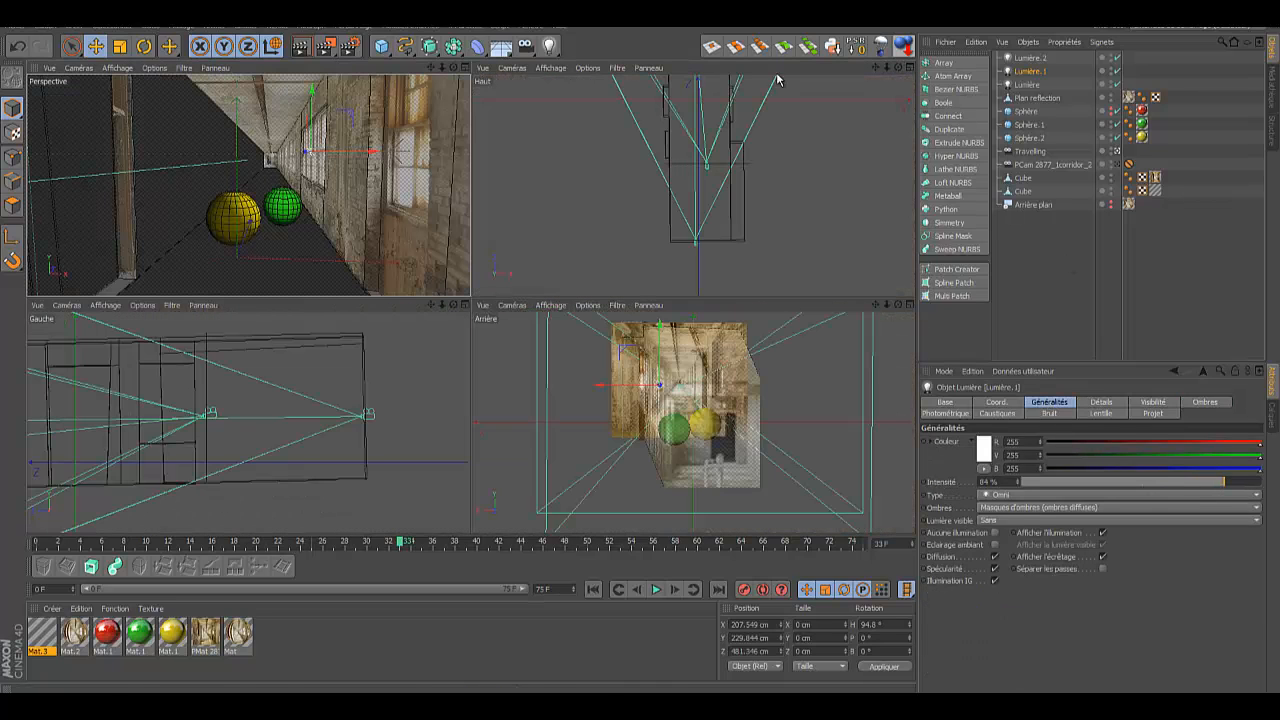
pyautogui.click(464, 67)
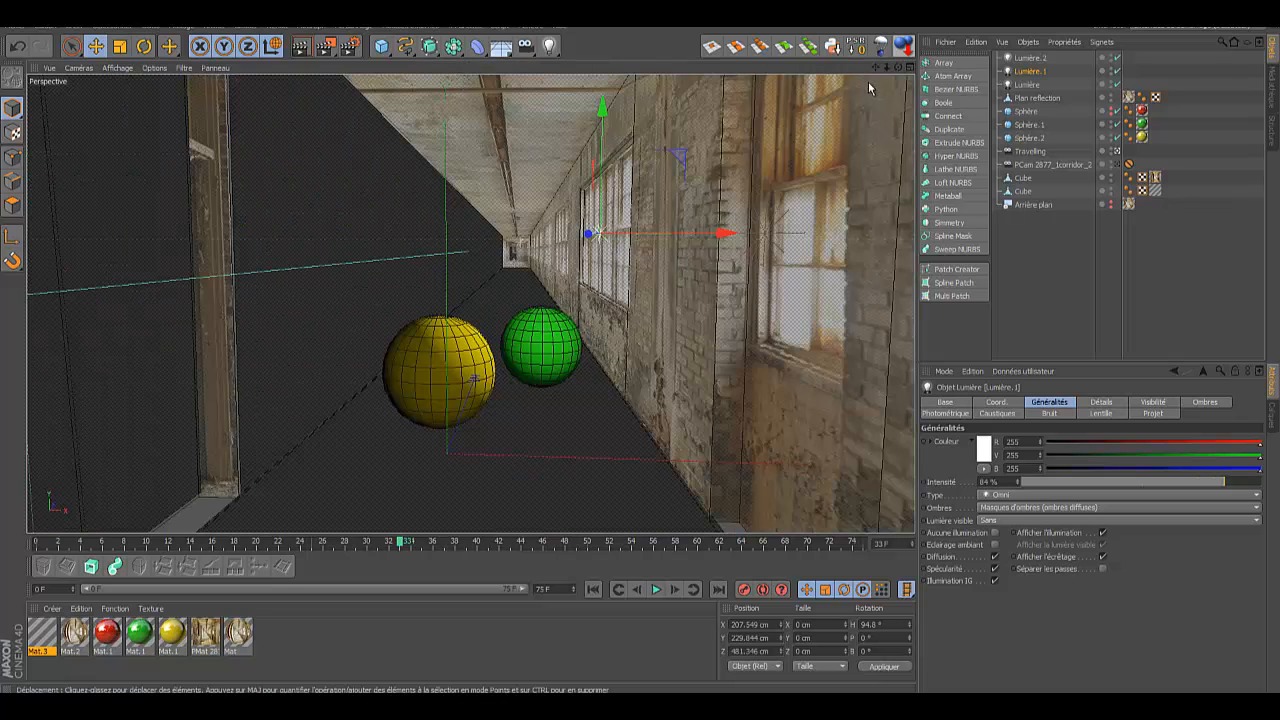
# Step: Move the farthest light deeper into the corridor, to about X 35 cm and Z 5225 cm
pyautogui.click(1030, 58)
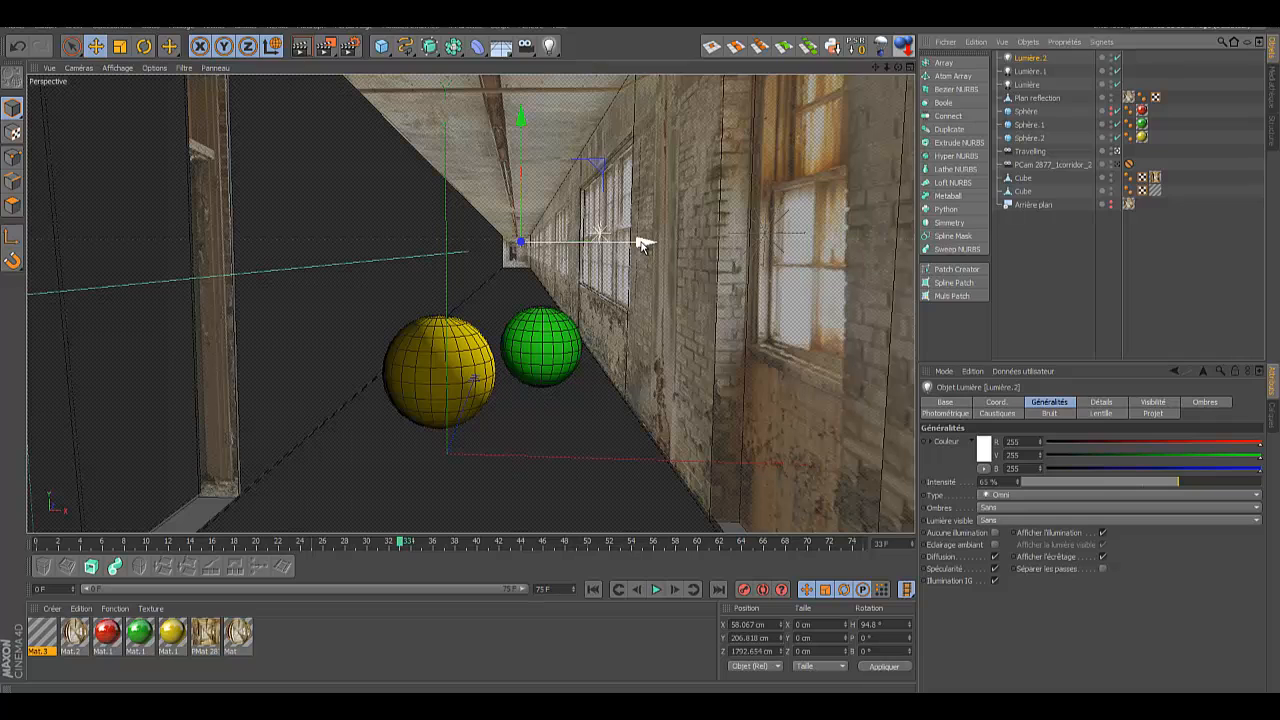
pyautogui.moveTo(640, 242); pyautogui.dragTo(636, 247)
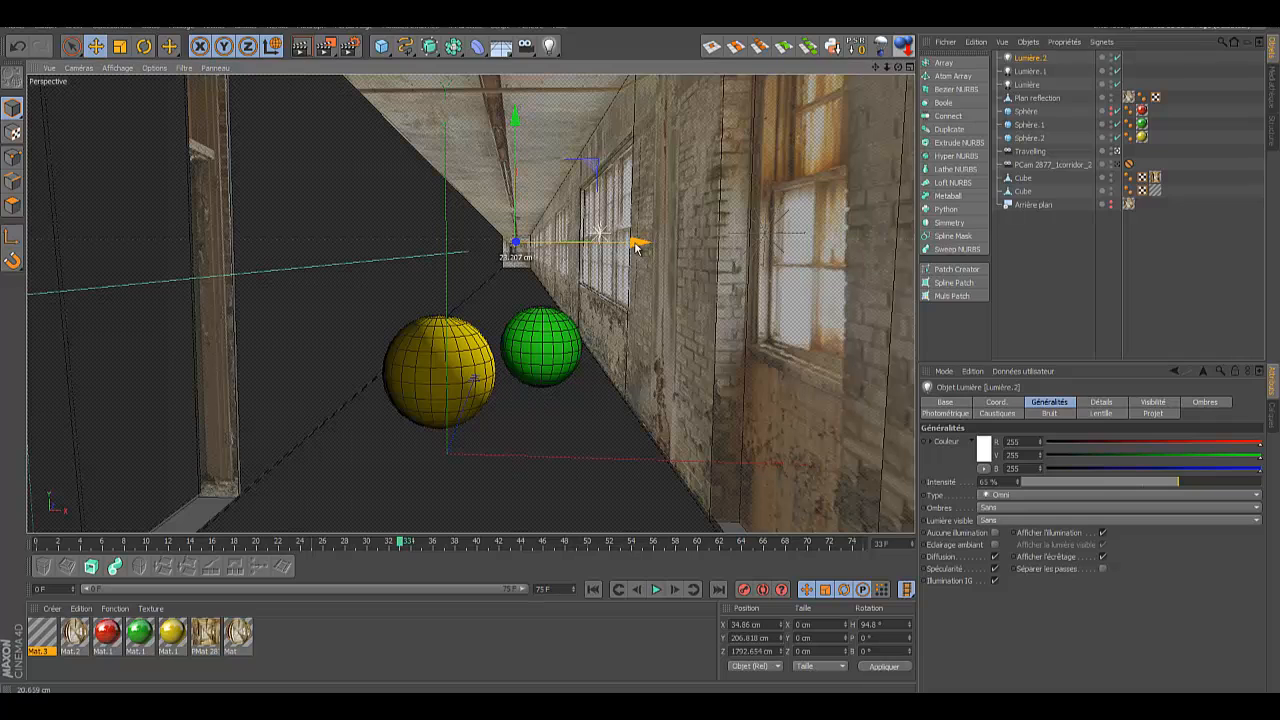
pyautogui.click(908, 68)
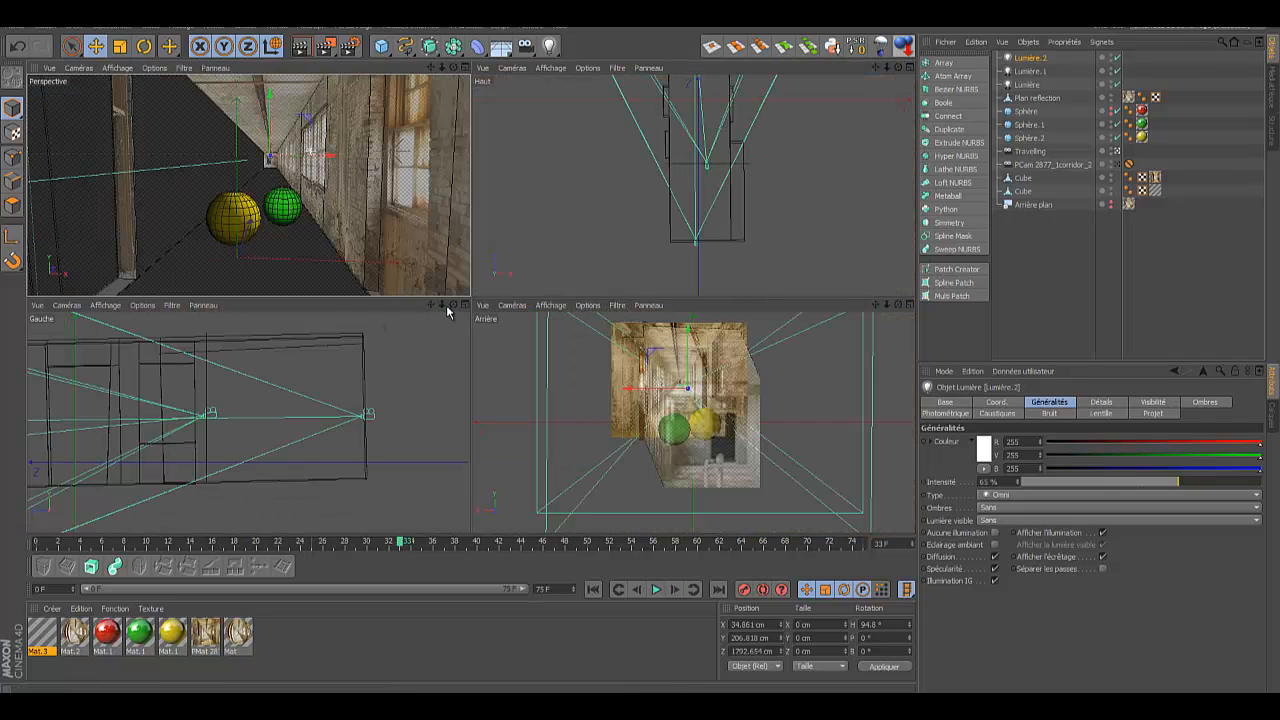
pyautogui.moveTo(443, 306); pyautogui.dragTo(471, 357)
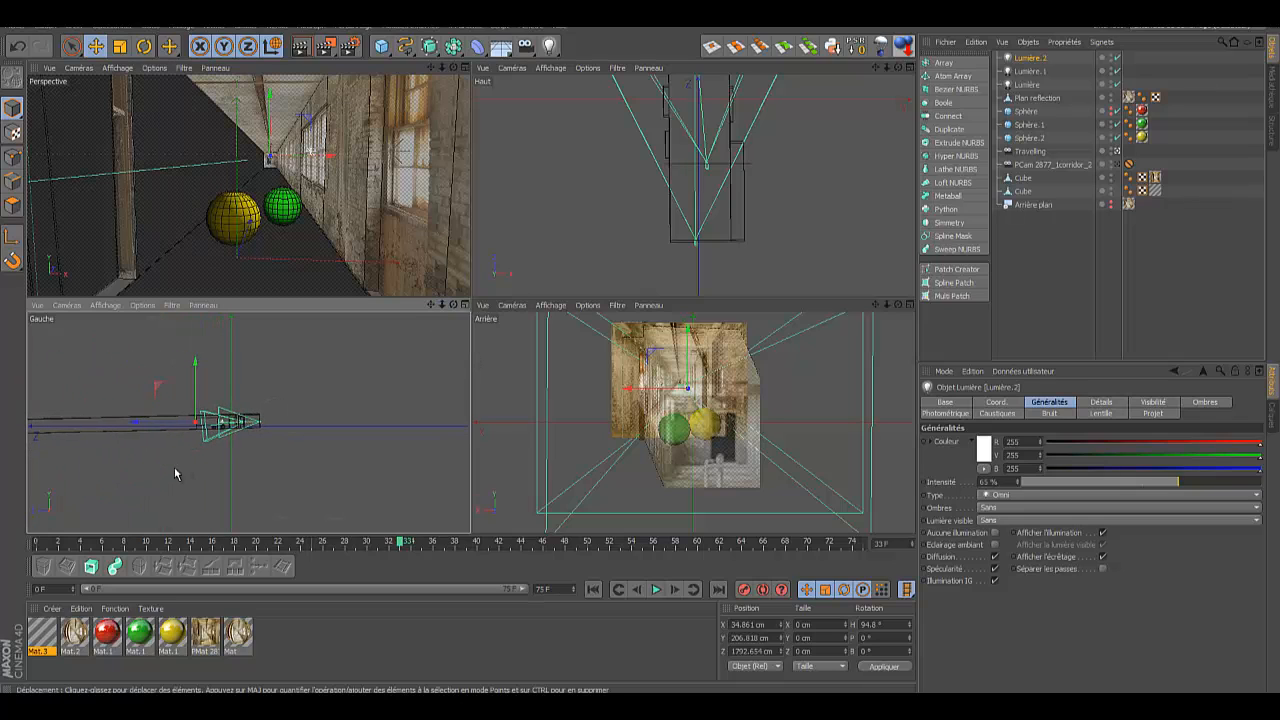
pyautogui.moveTo(143, 430); pyautogui.dragTo(66, 440)
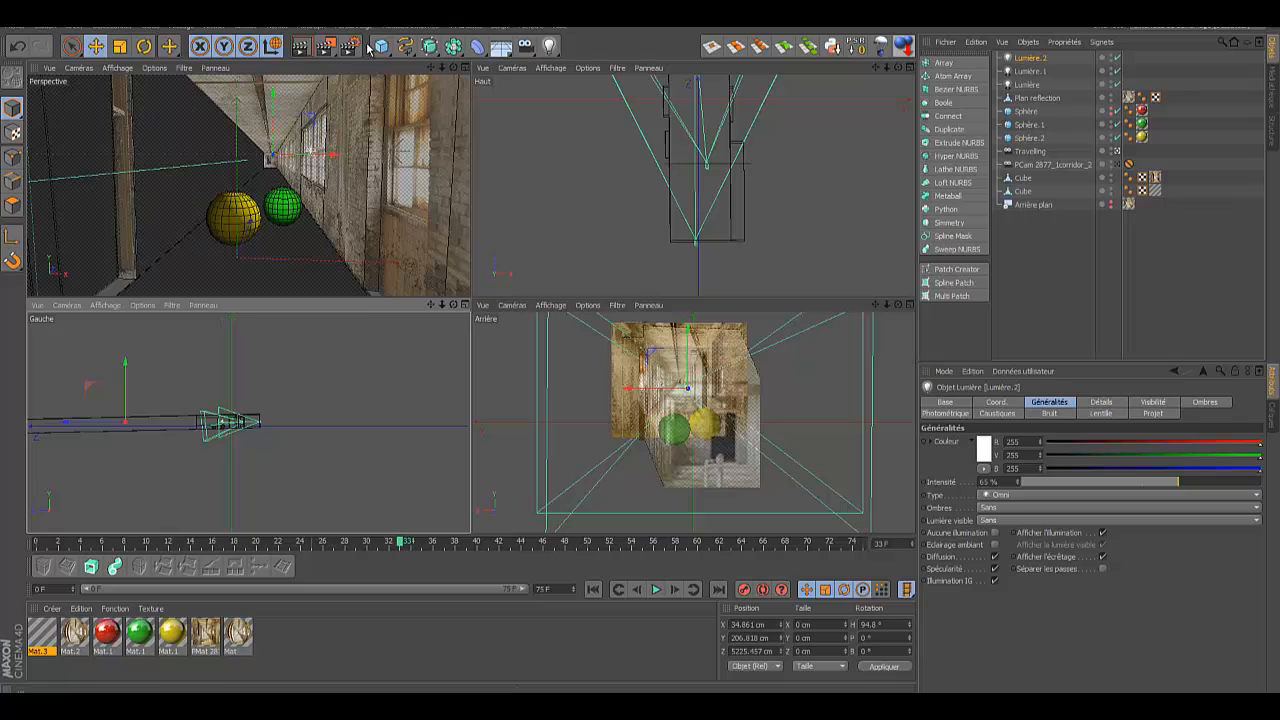
# Step: Duplicate the farthest light, placing the copy near the corridor's end at about Y 43, Z 10979 cm, and render the perspective view
pyautogui.moveTo(430, 305)
pyautogui.mouseDown()
pyautogui.moveTo(471, 352)
pyautogui.moveTo(411, 320)
pyautogui.mouseUp()
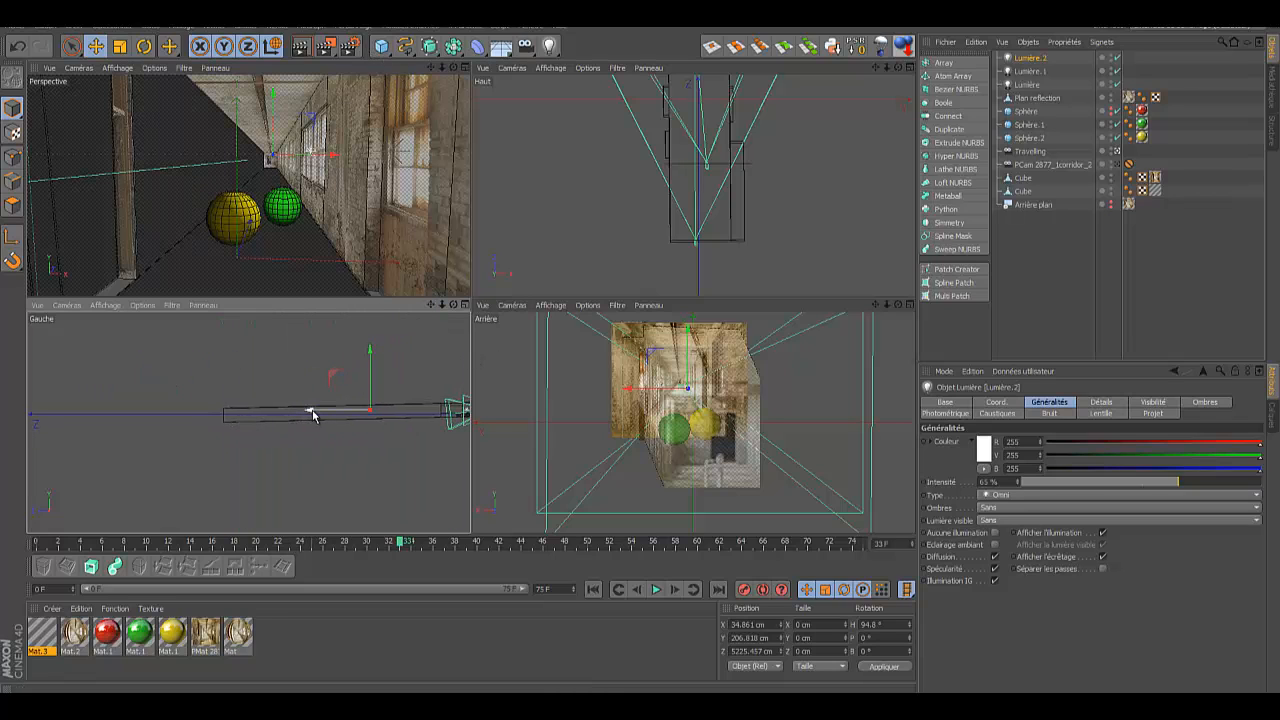
pyautogui.keyDown('ctrl'); pyautogui.moveTo(310, 413); pyautogui.dragTo(195, 420); pyautogui.keyUp('ctrl')
pyautogui.moveTo(253, 353); pyautogui.dragTo(252, 357)
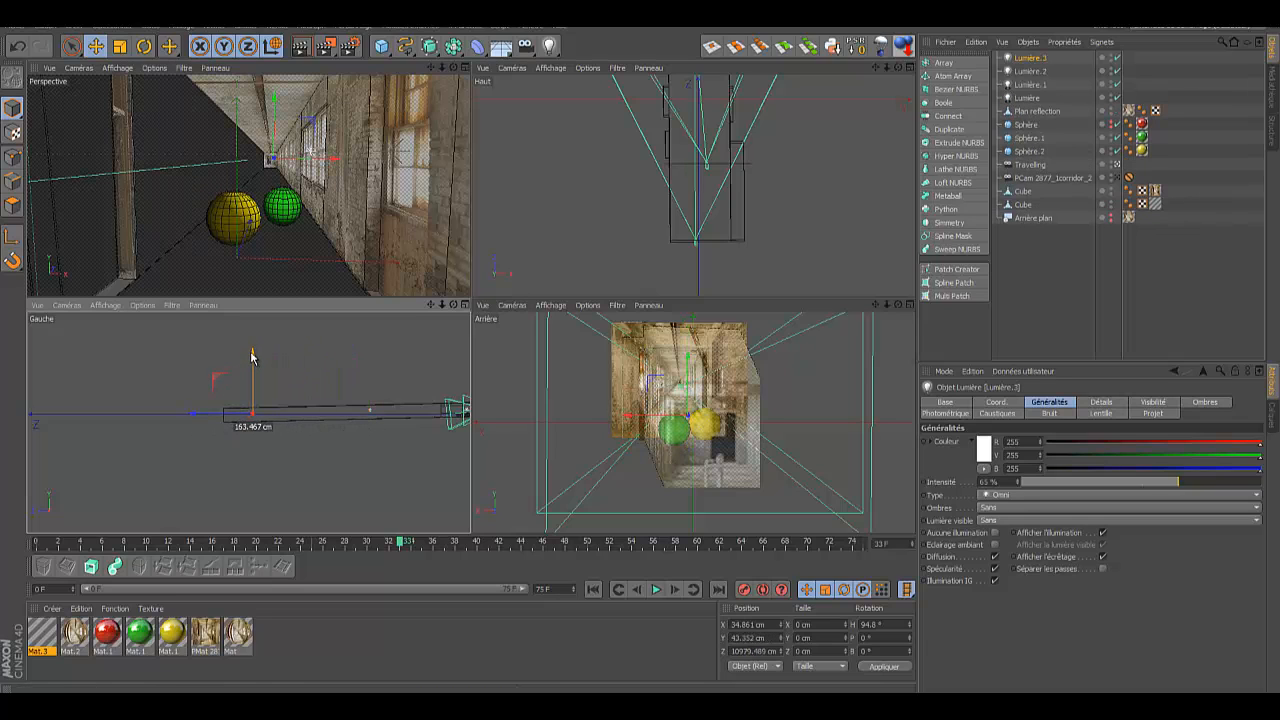
pyautogui.click(464, 67)
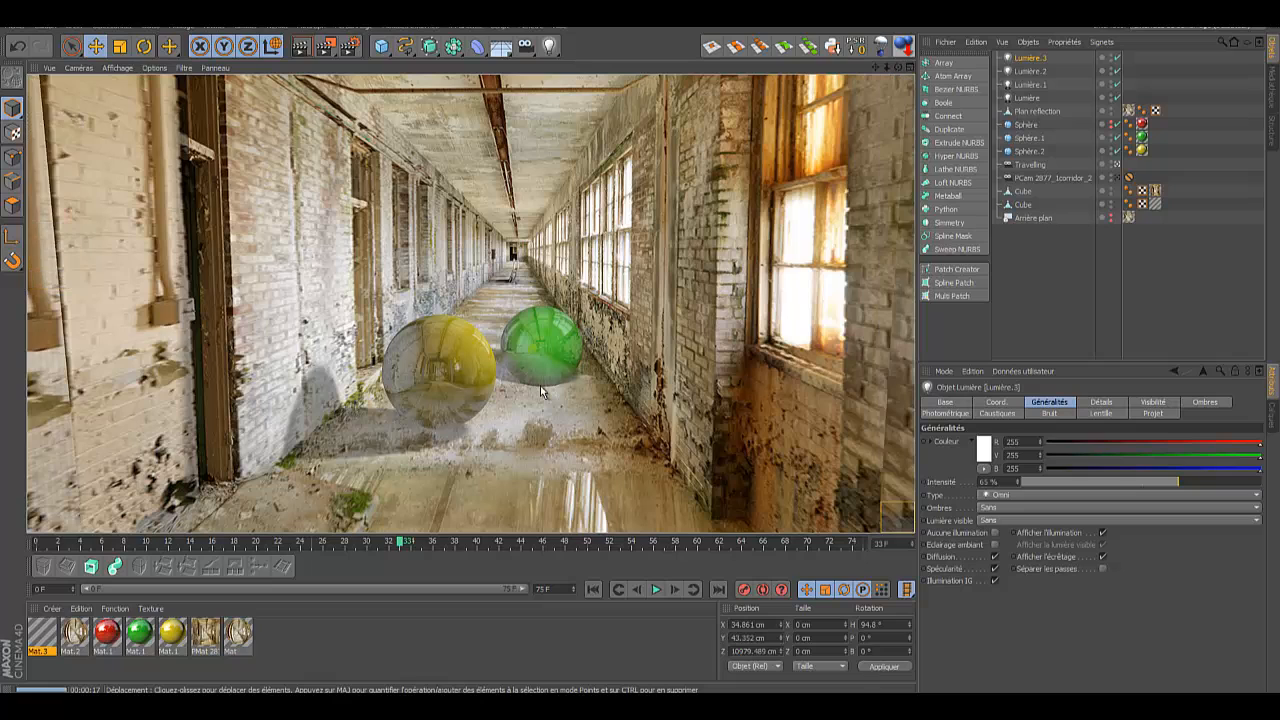
# Step: At frame 0, make the red sphere visible again and raise all three spheres together to about Y 307 cm
pyautogui.click(594, 590)
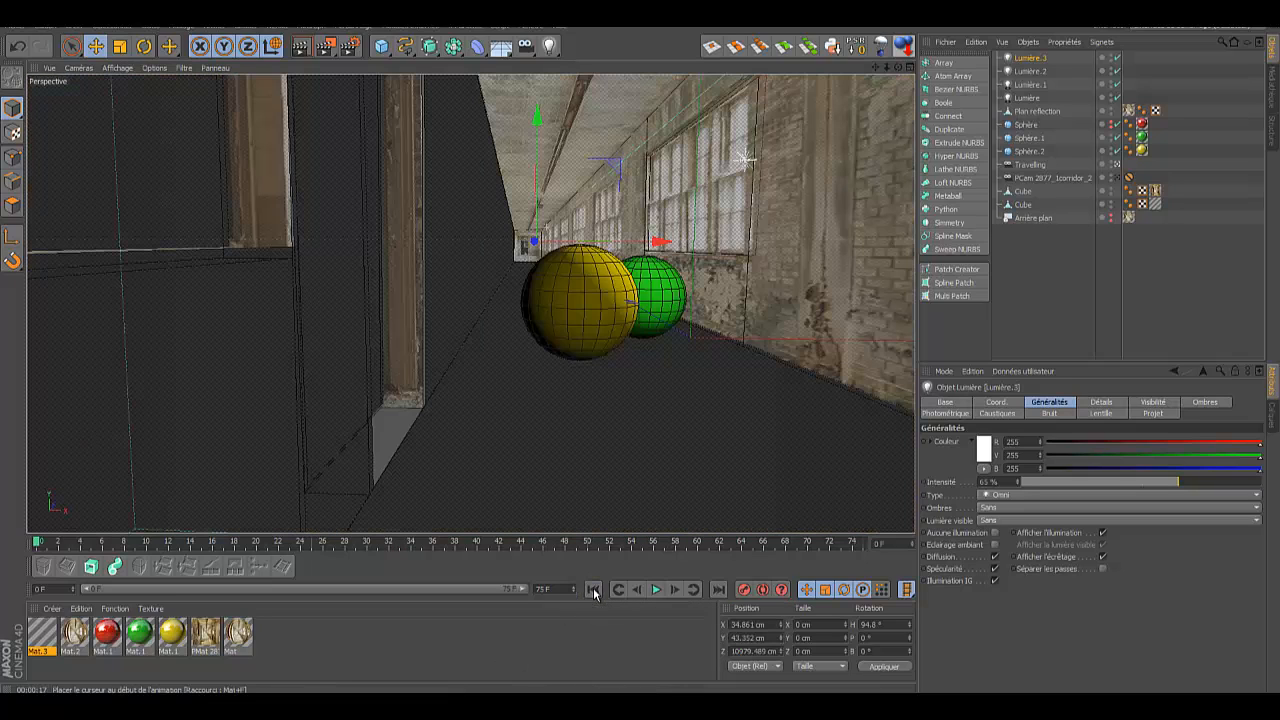
pyautogui.click(1110, 124)
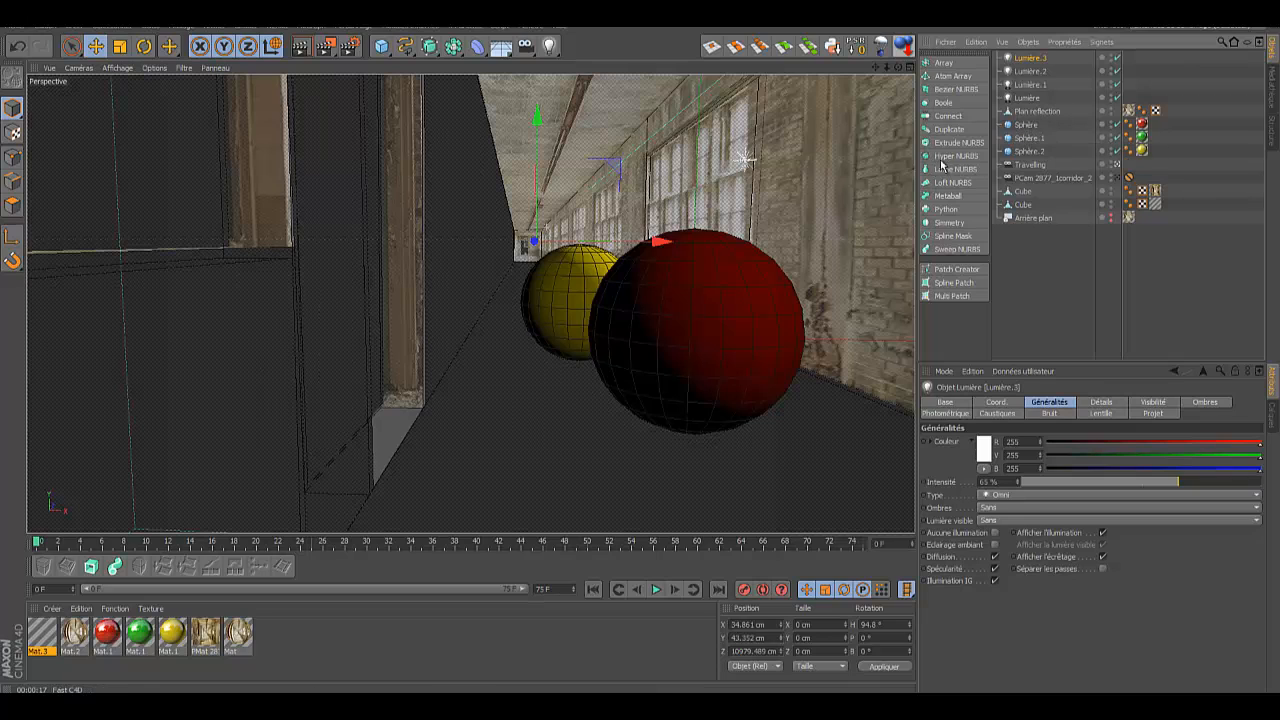
pyautogui.click(1020, 125)
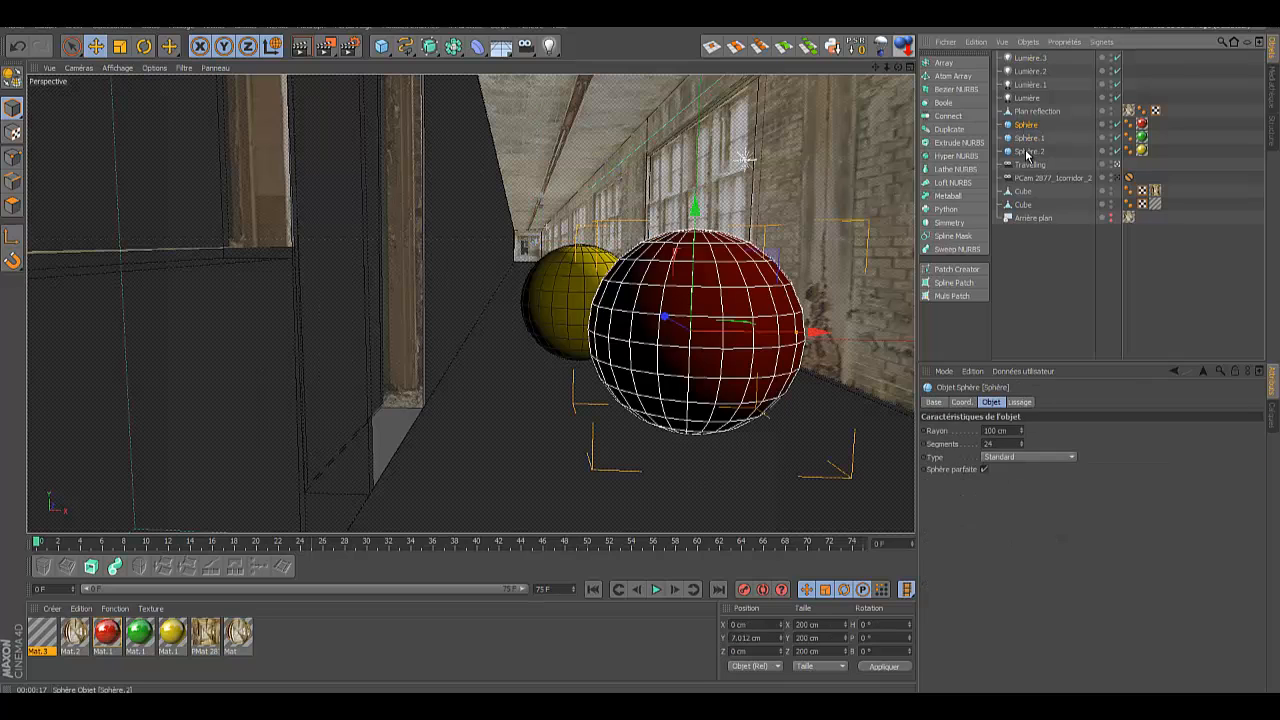
pyautogui.keyDown('shift'); pyautogui.click(1027, 152); pyautogui.keyUp('shift')
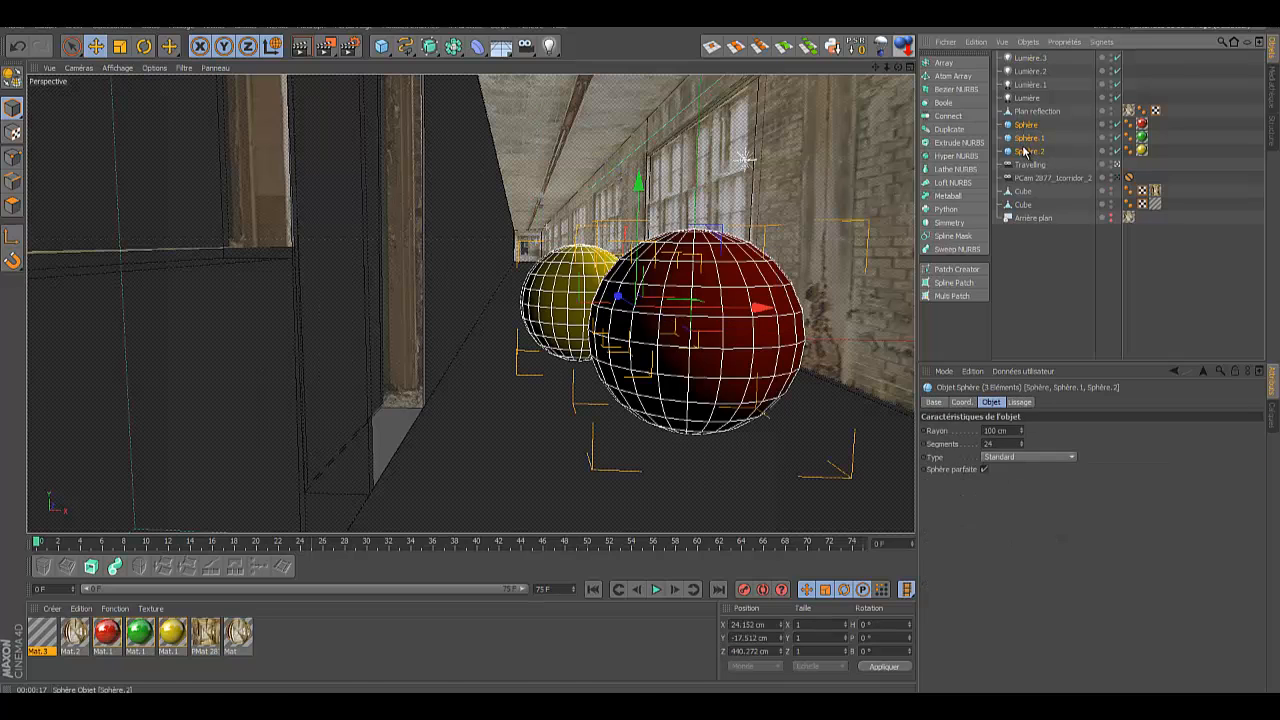
pyautogui.moveTo(637, 180); pyautogui.dragTo(640, 349)
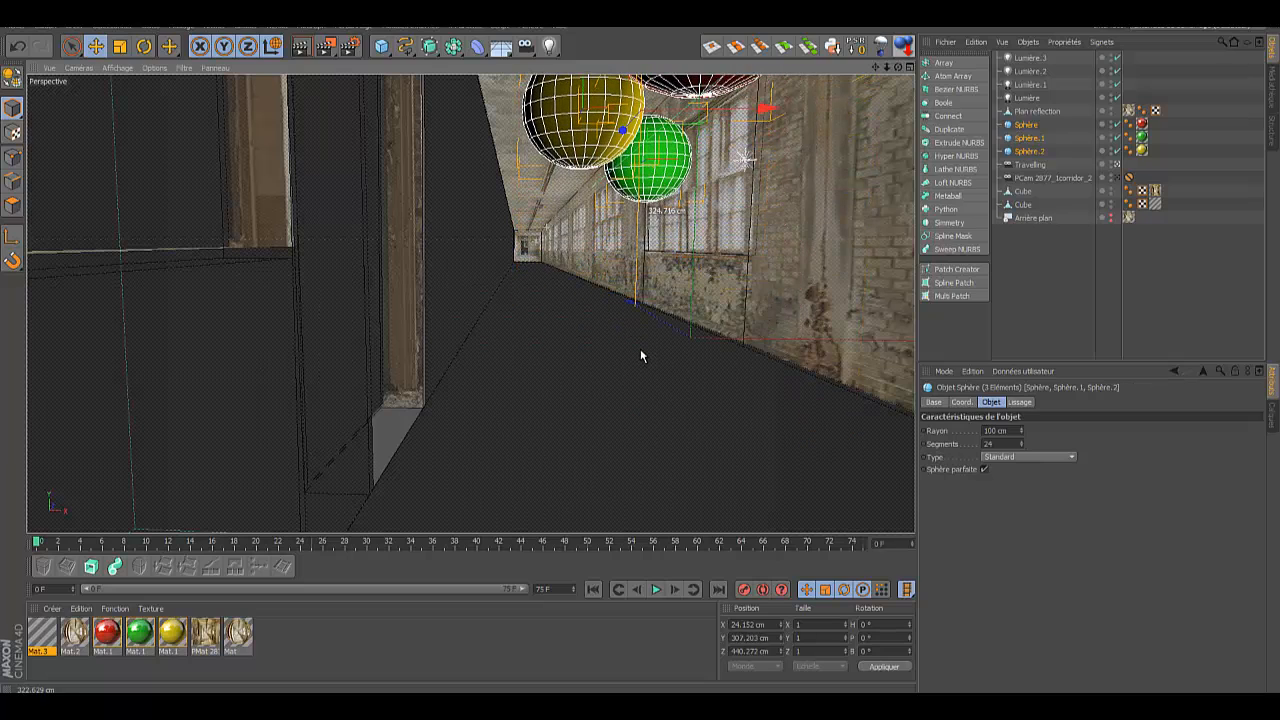
# Step: Give the three spheres Corps rigide simulation tags with a bounce of 10% and friction of 85%
pyautogui.rightClick(1030, 124)
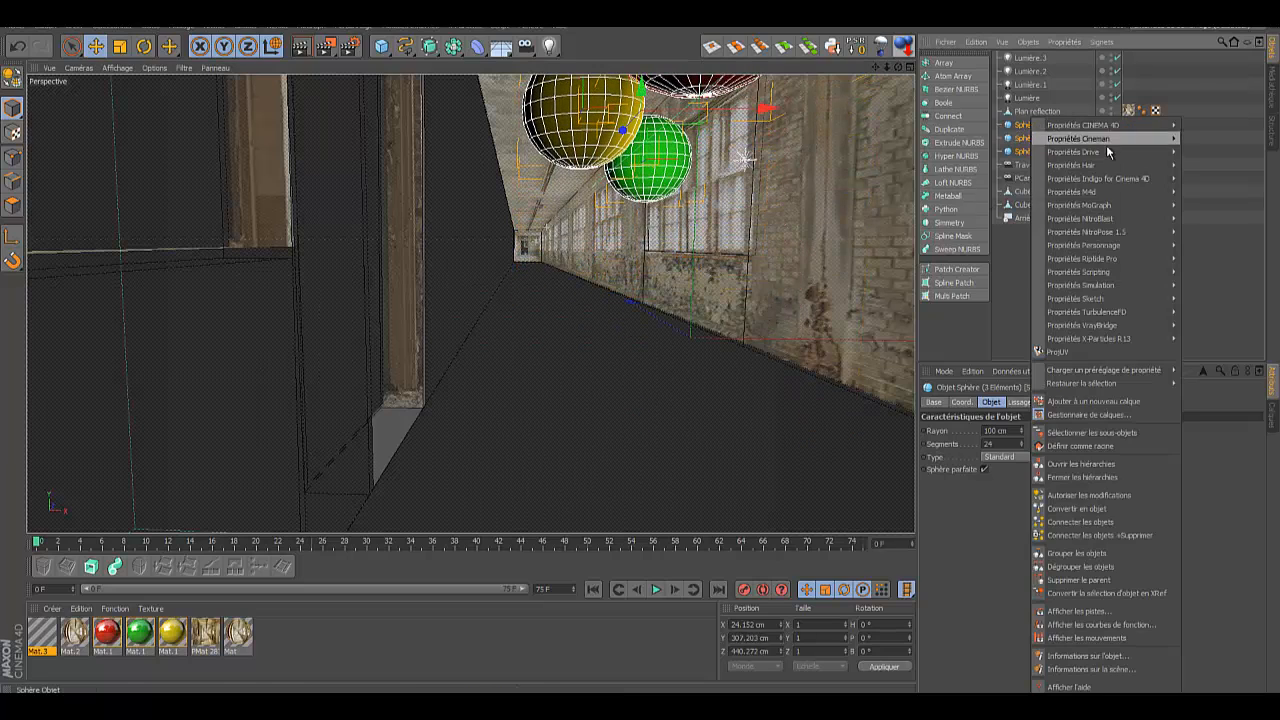
pyautogui.moveTo(1109, 287)
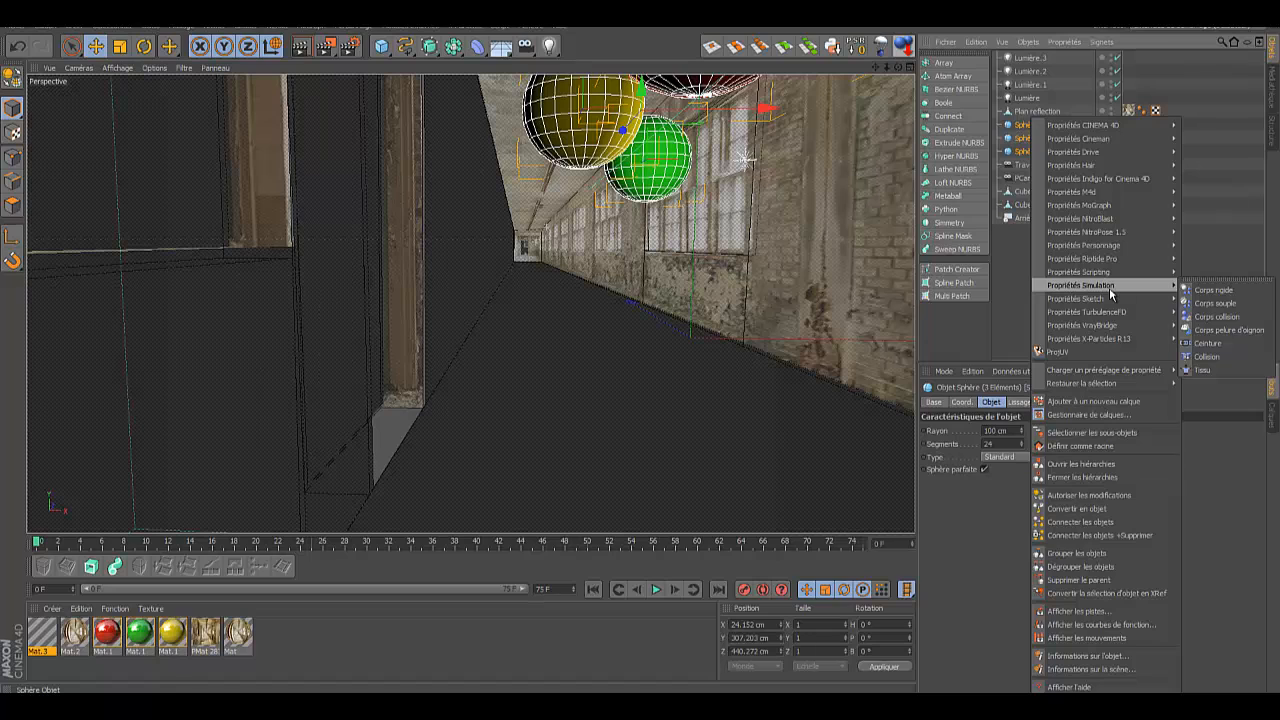
pyautogui.click(1203, 290)
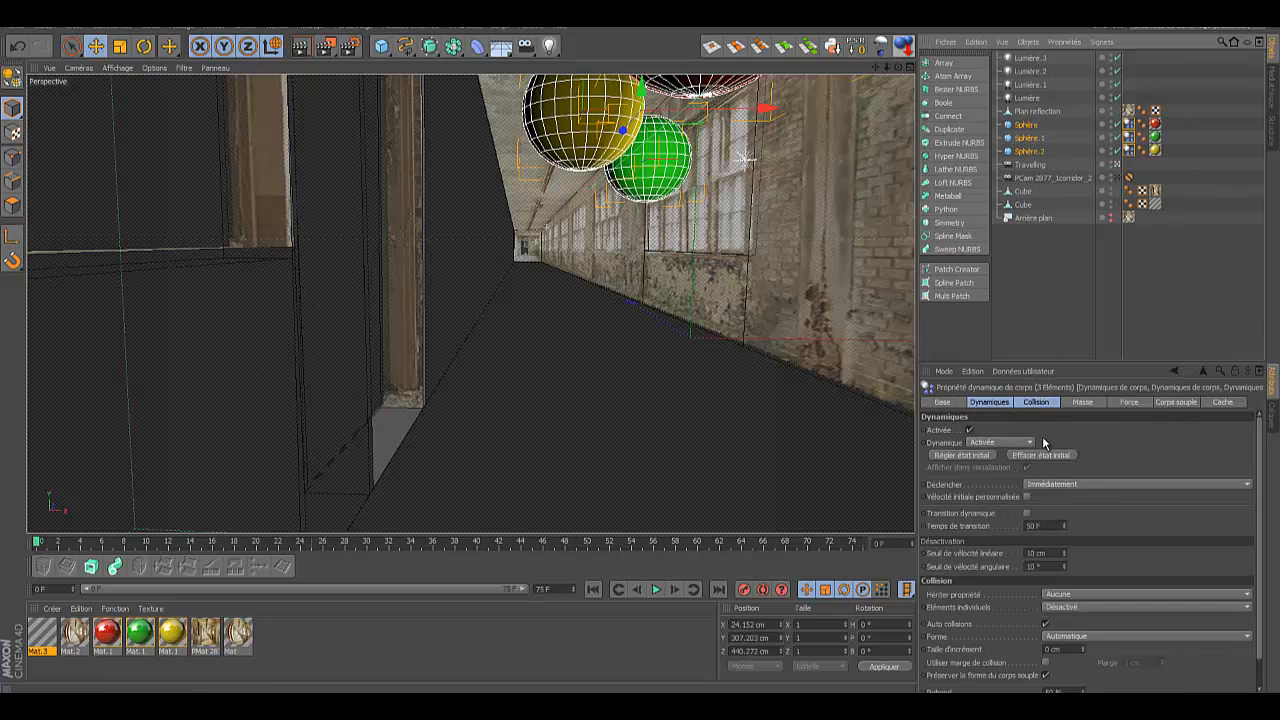
pyautogui.moveTo(1059, 361); pyautogui.dragTo(1066, 225)
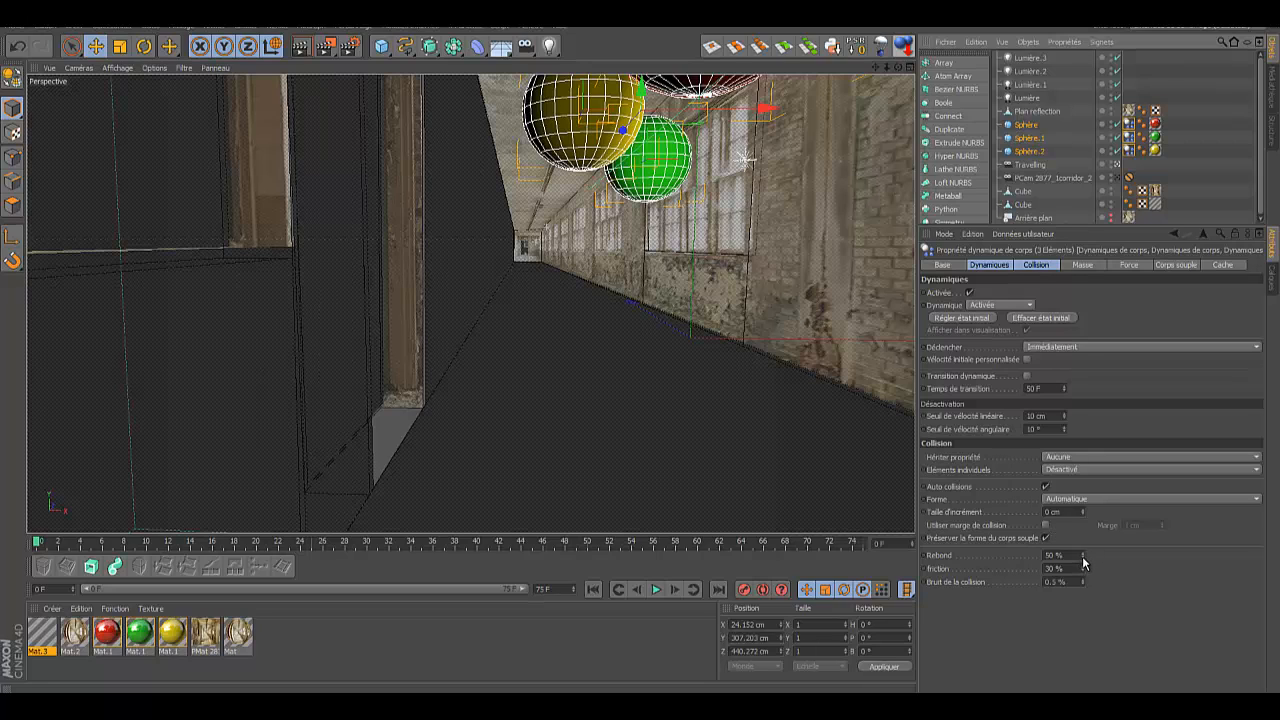
pyautogui.moveTo(1083, 557); pyautogui.dragTo(1083, 564)
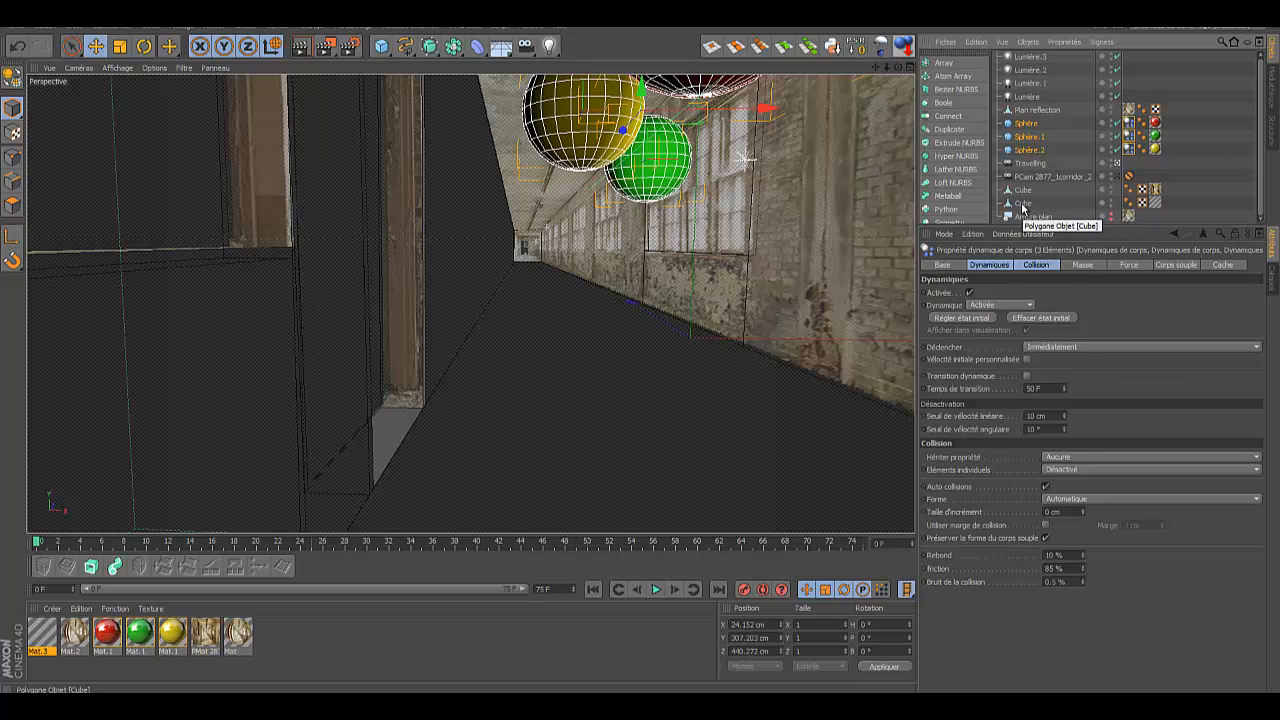
# Step: Give the upper of the two Cube objects, the textured corridor mesh, a Corps collision simulation tag
pyautogui.moveTo(1071, 224); pyautogui.dragTo(1075, 327)
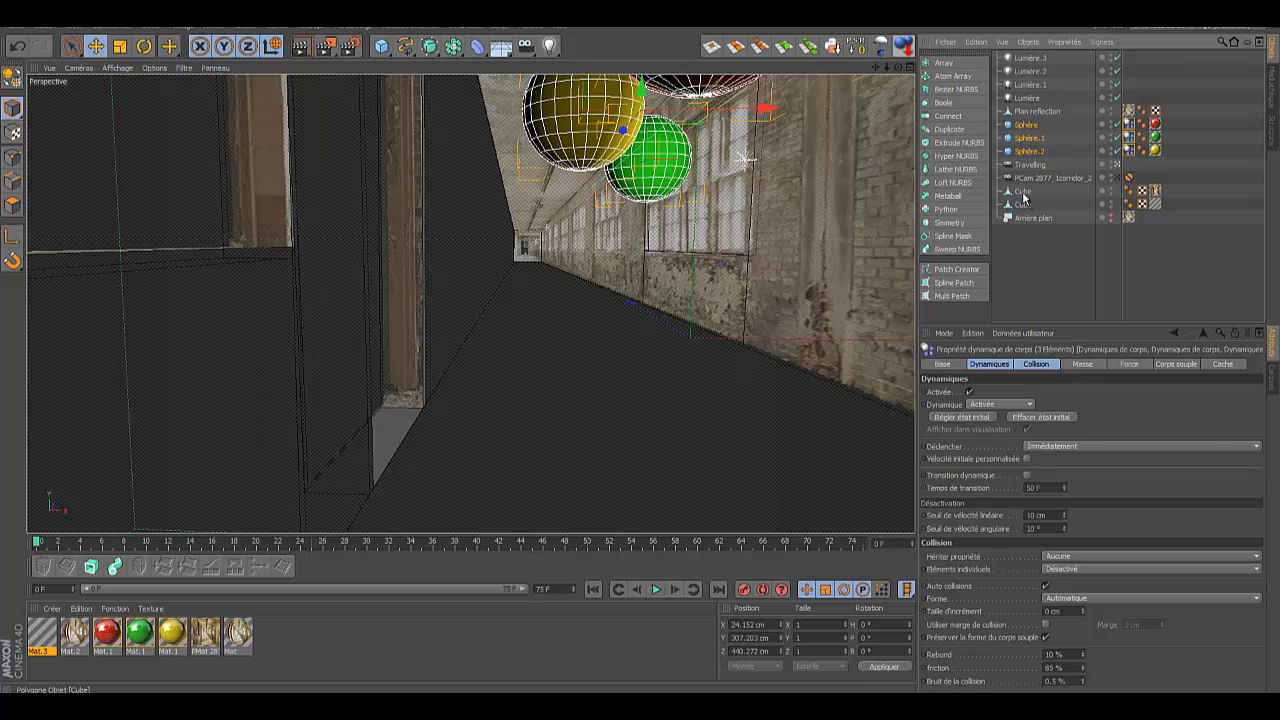
pyautogui.click(1023, 197)
pyautogui.rightClick(1024, 196)
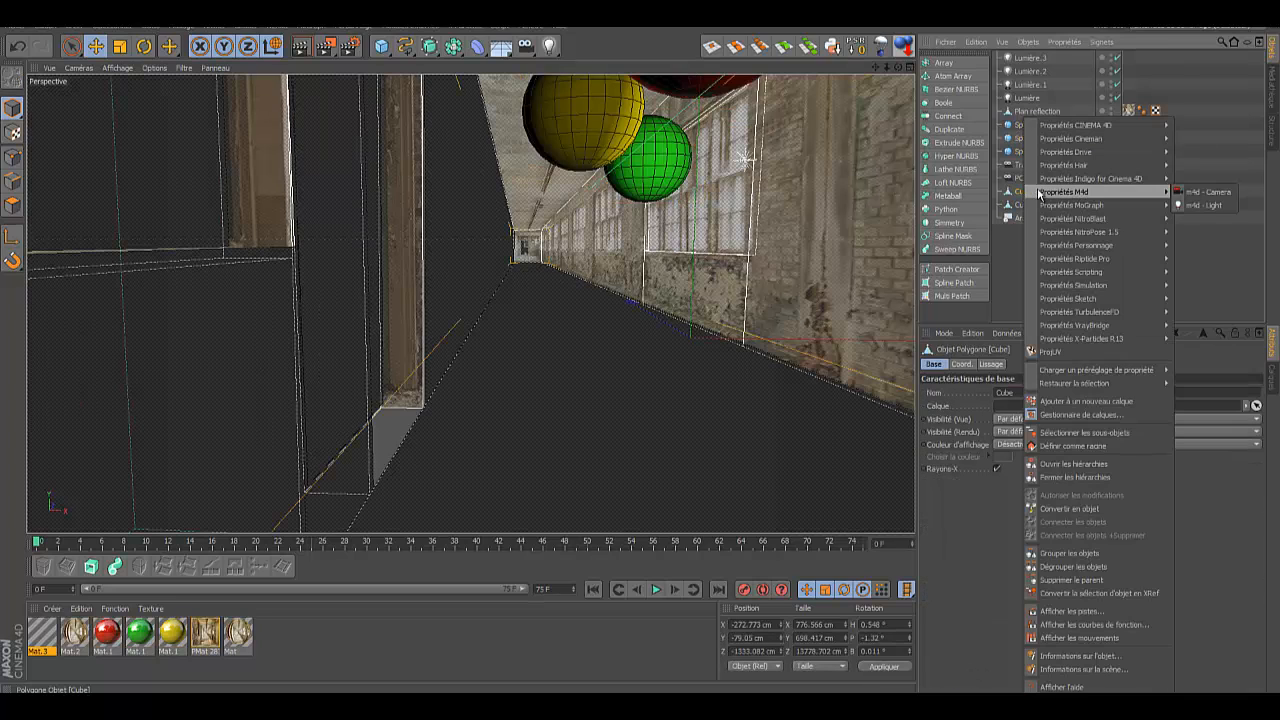
pyautogui.moveTo(1082, 316)
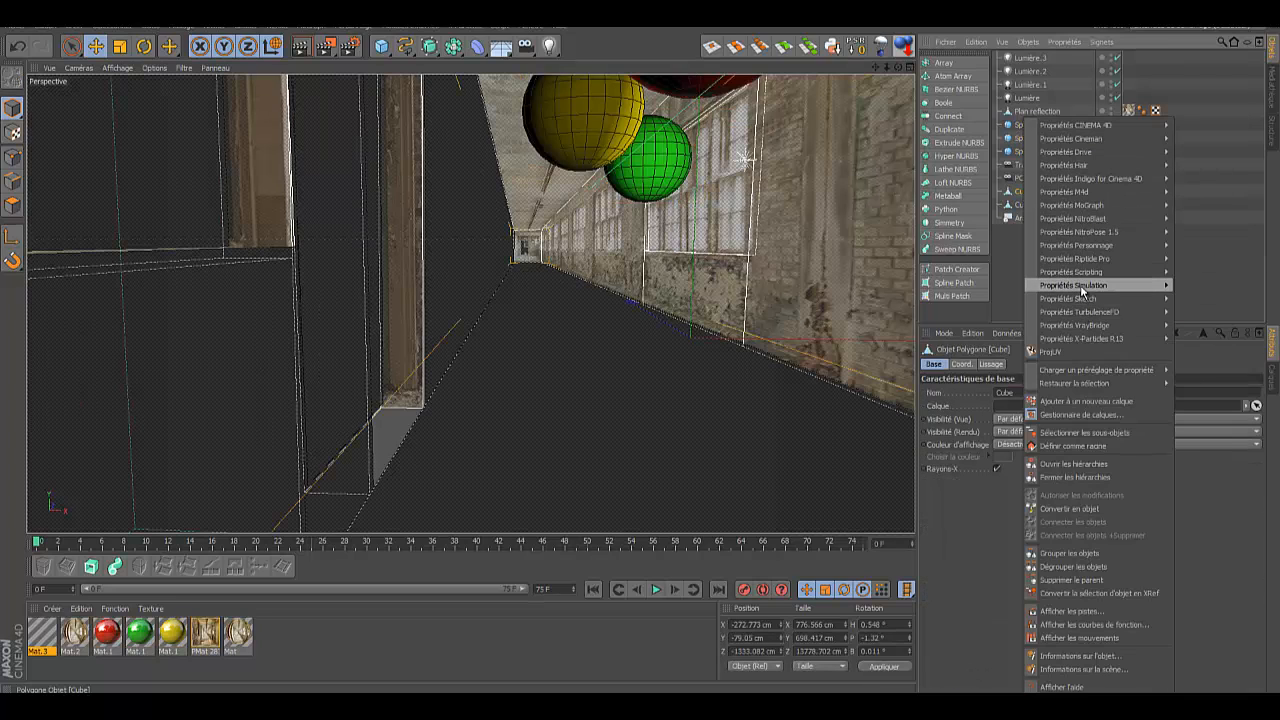
pyautogui.moveTo(1080, 287)
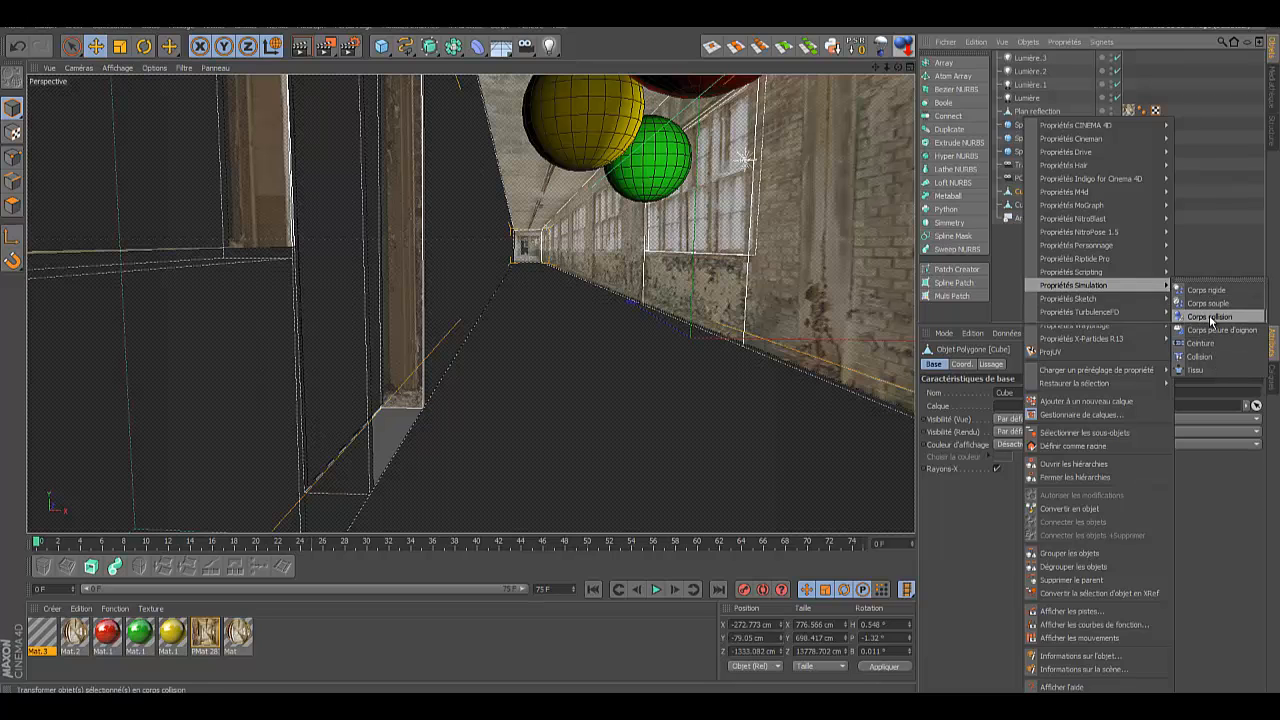
pyautogui.click(1210, 317)
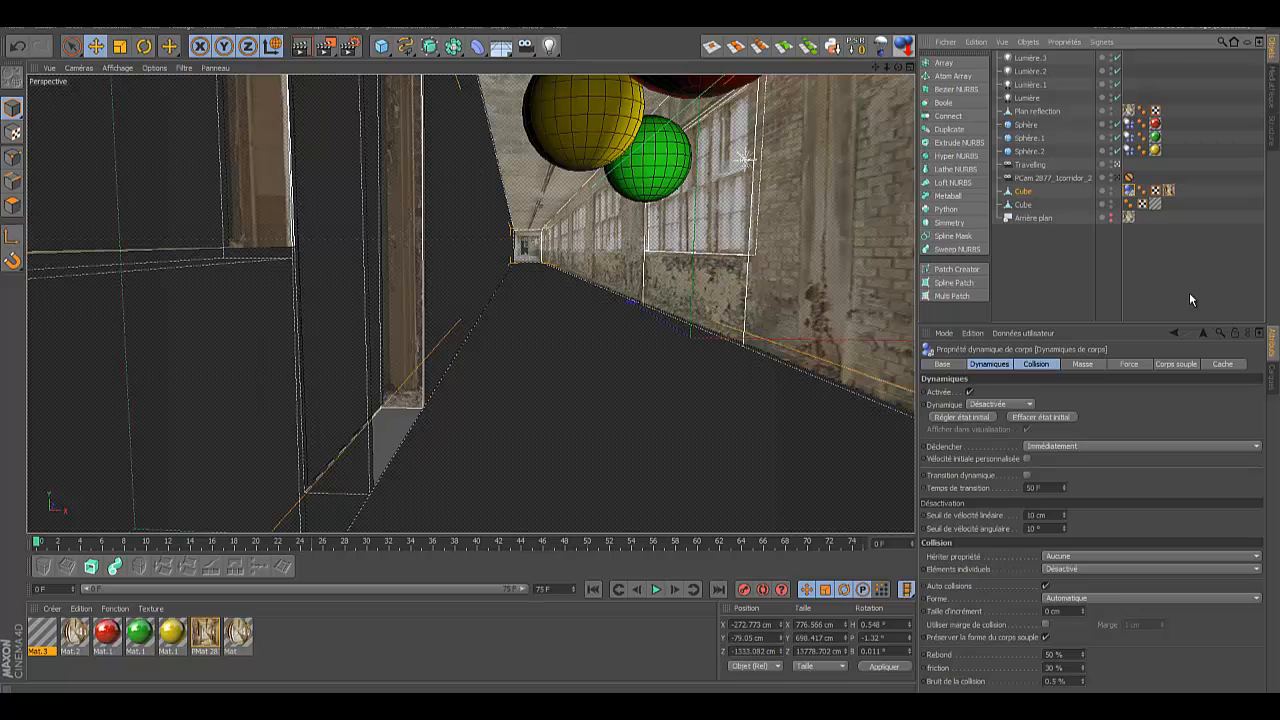
# Step: Add a Rendu tag to the corridor cube and disable its camera visibility, cast shadows and received shadows
pyautogui.rightClick(1024, 194)
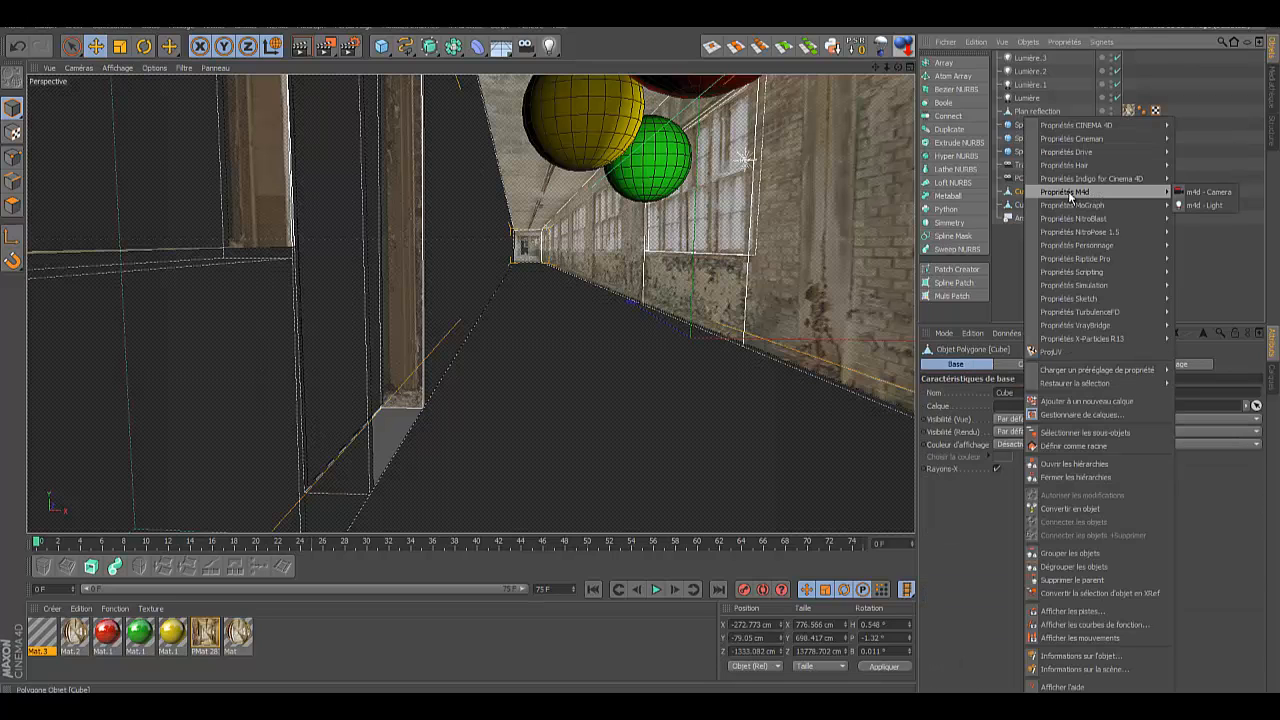
pyautogui.moveTo(1093, 295)
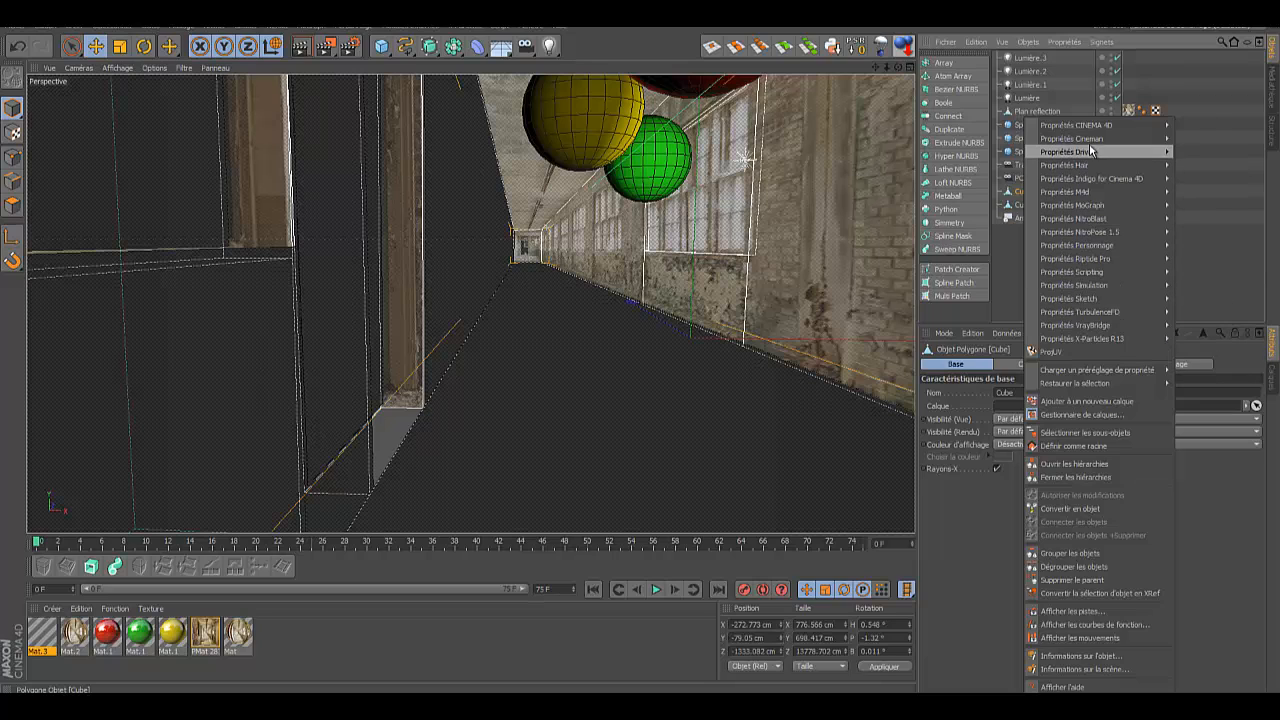
pyautogui.moveTo(1090, 127)
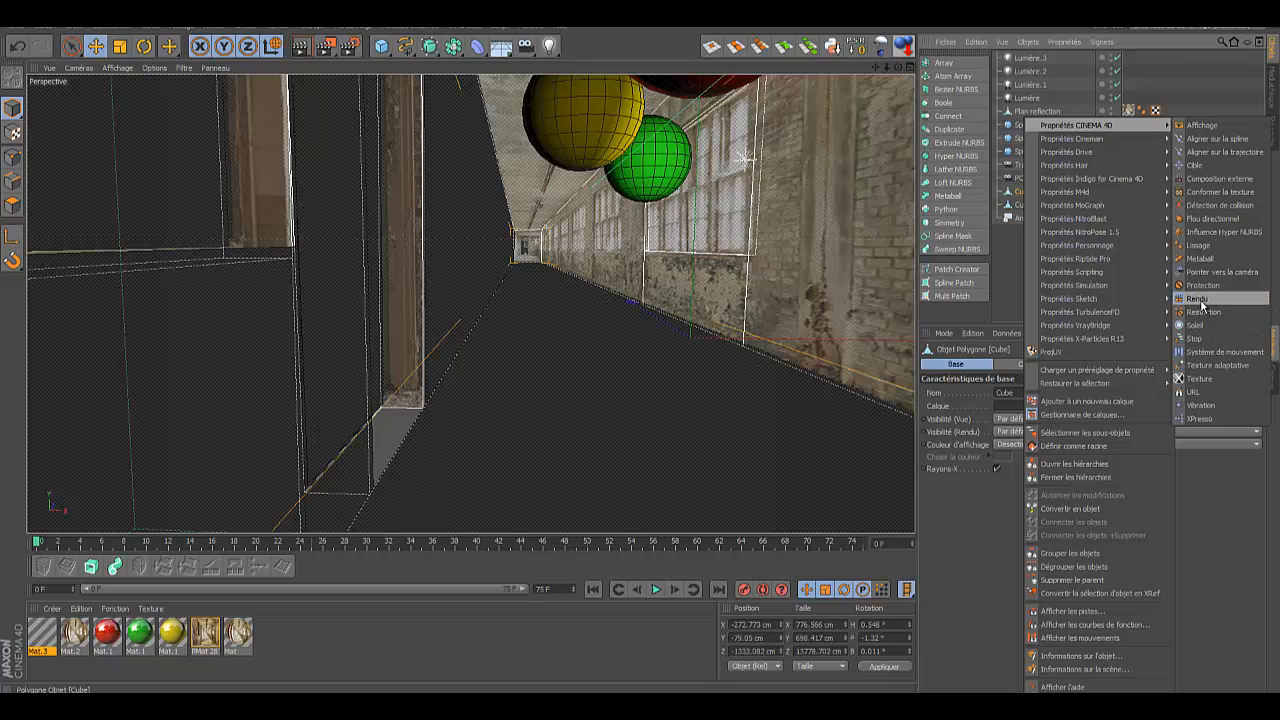
pyautogui.click(1198, 298)
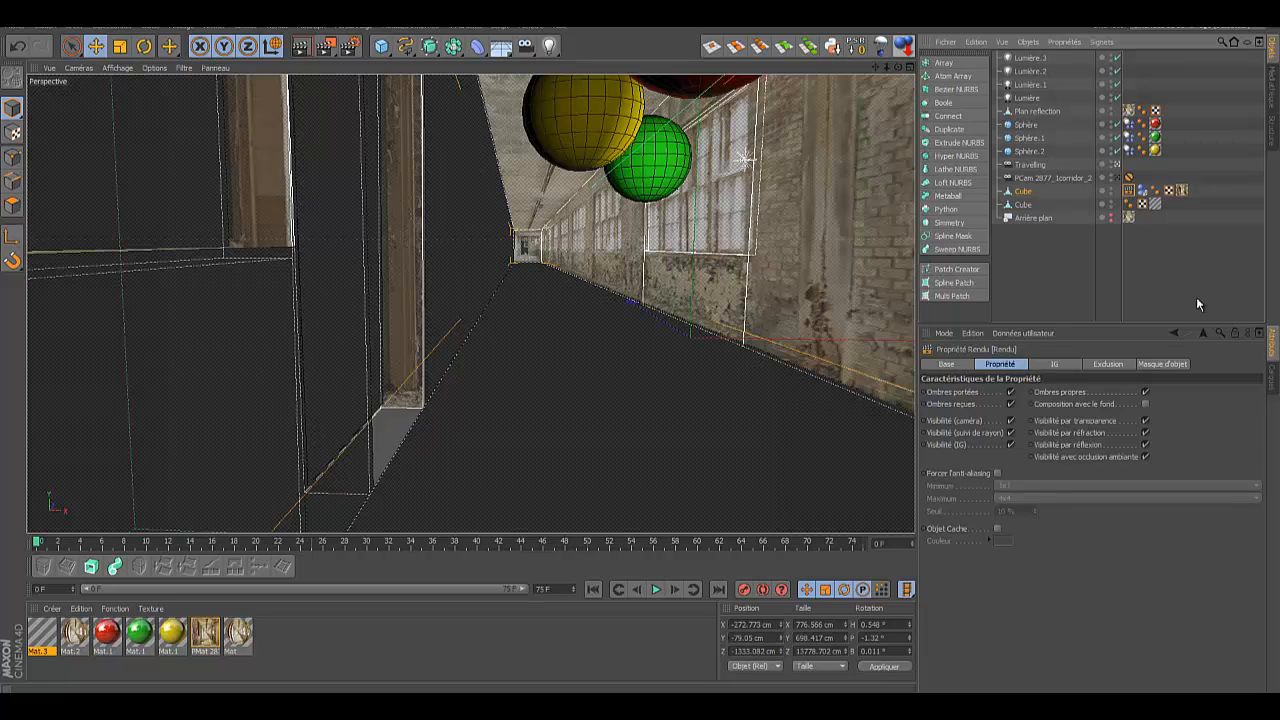
pyautogui.click(1011, 421)
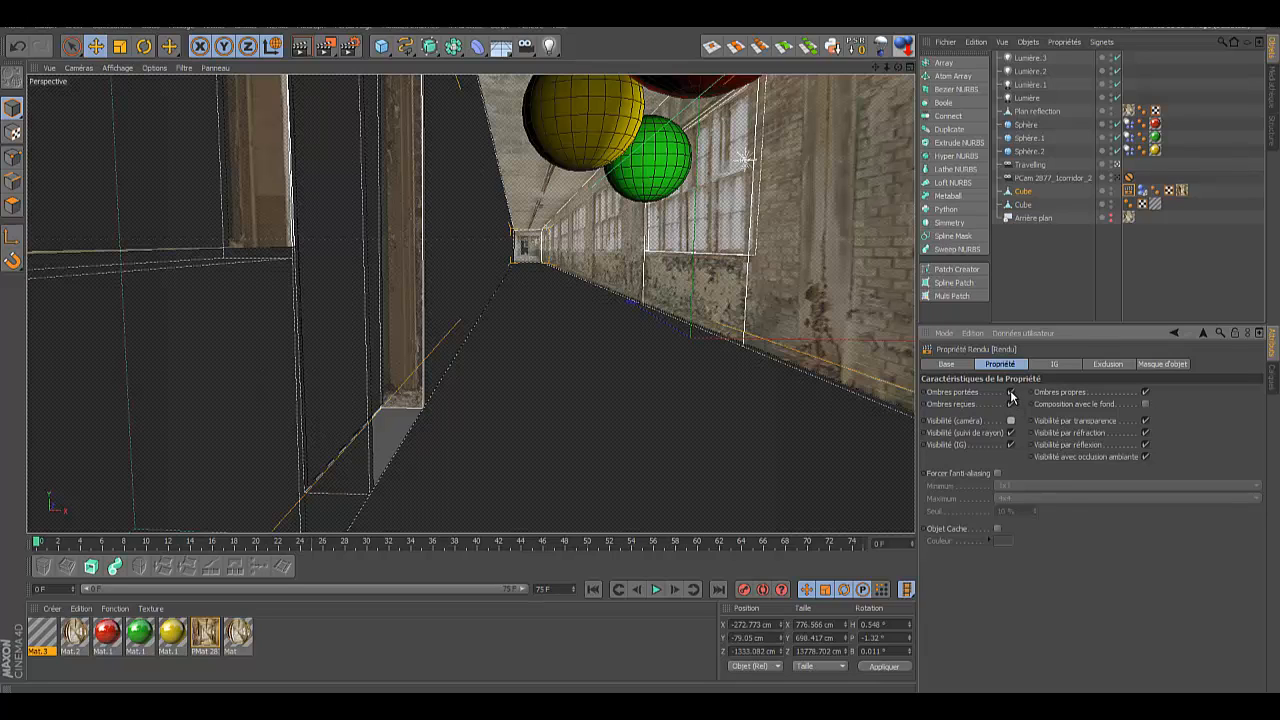
pyautogui.click(1010, 392)
pyautogui.click(1010, 404)
pyautogui.click(49, 545)
pyautogui.moveTo(49, 545); pyautogui.dragTo(19, 561)
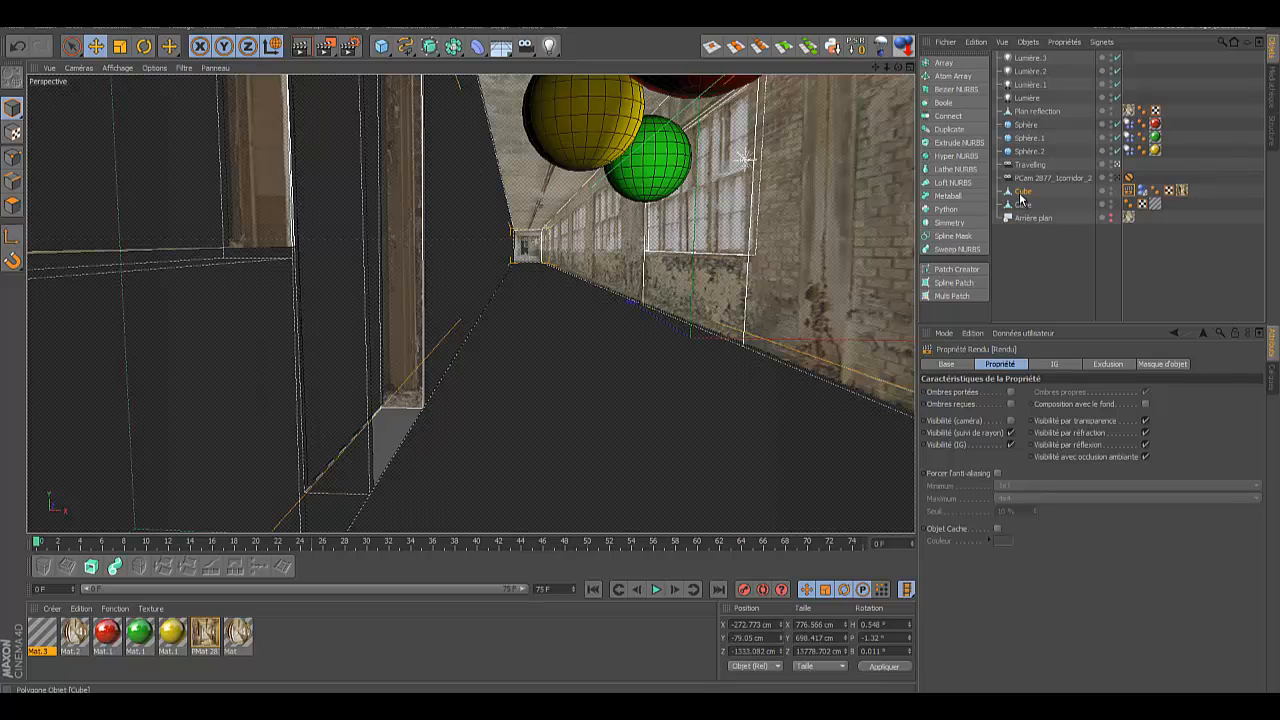
# Step: Set the corridor cube's collision body to 0% bounce, 170% friction and the Sur collision trigger
pyautogui.click(1141, 191)
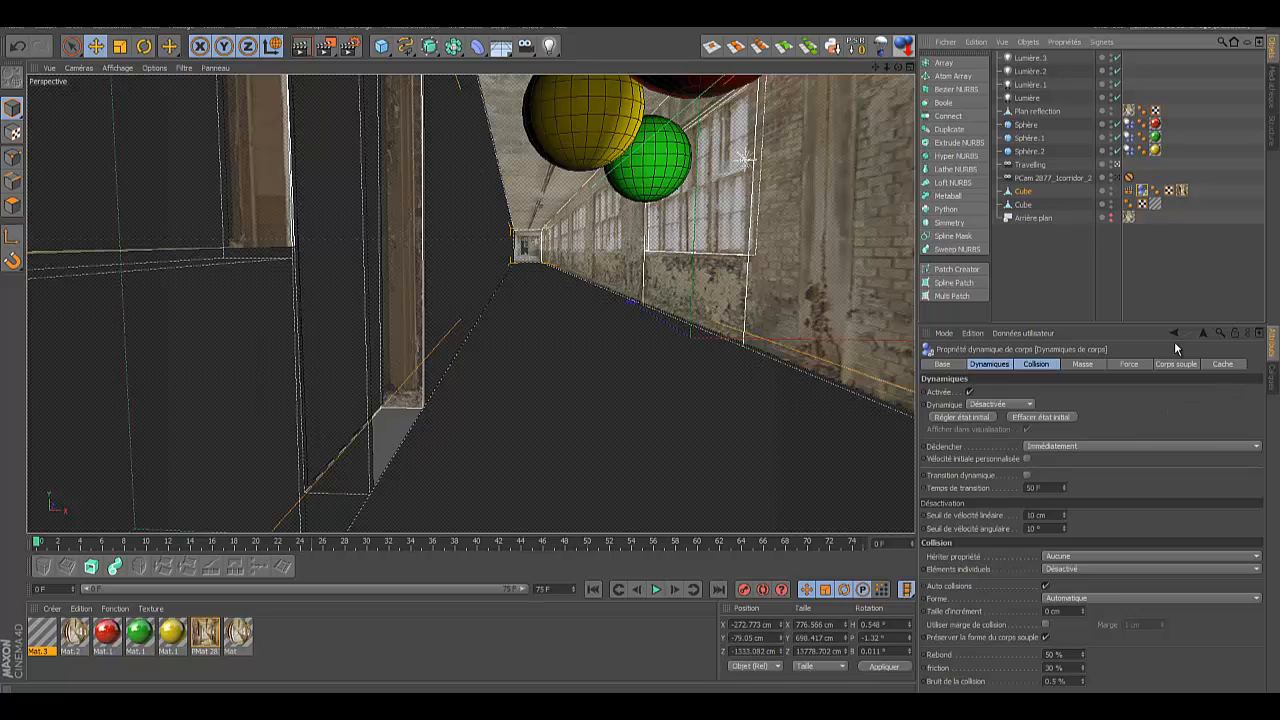
pyautogui.moveTo(1158, 326); pyautogui.dragTo(1154, 247)
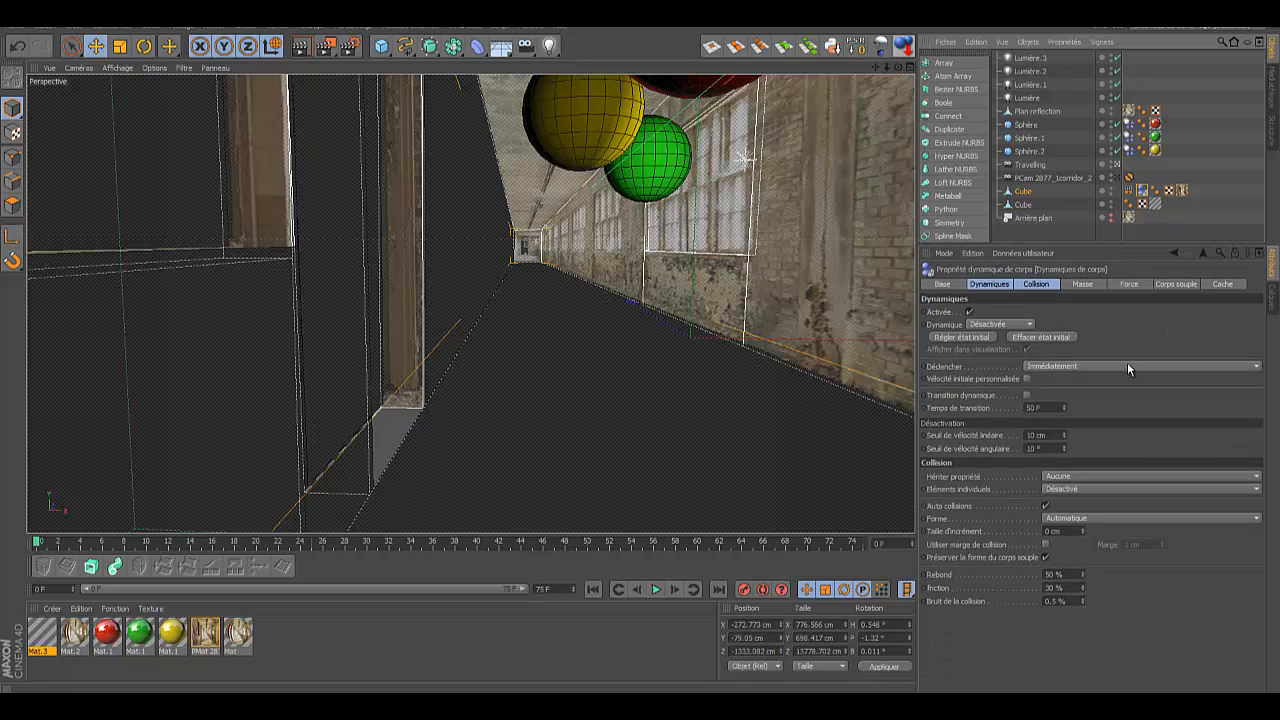
pyautogui.click(1084, 575)
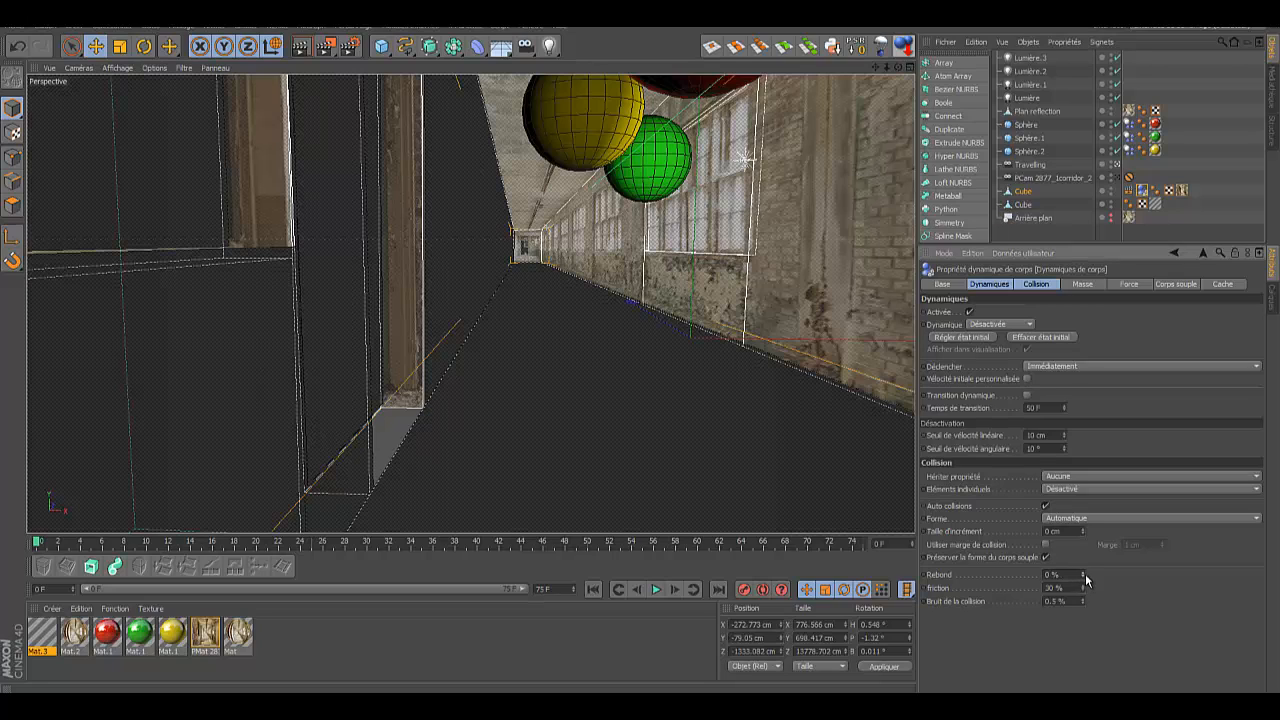
pyautogui.moveTo(1084, 588); pyautogui.dragTo(1083, 593)
pyautogui.click(1256, 367)
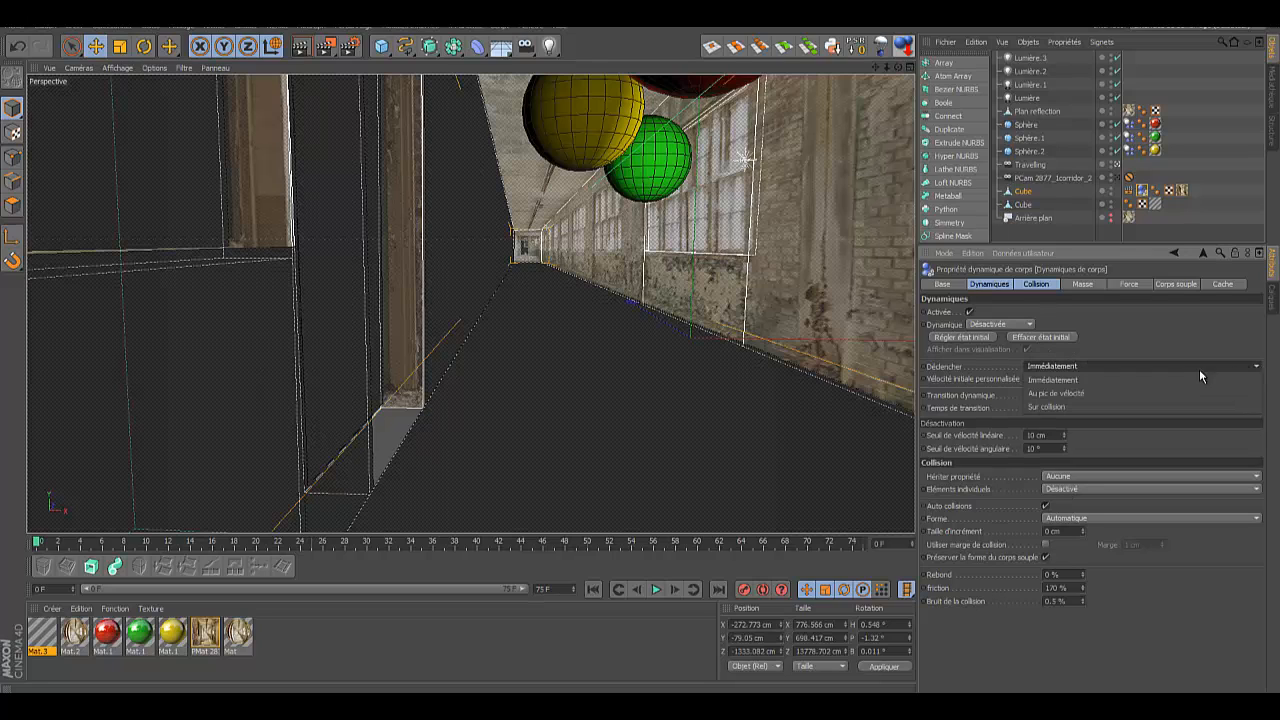
pyautogui.click(1126, 407)
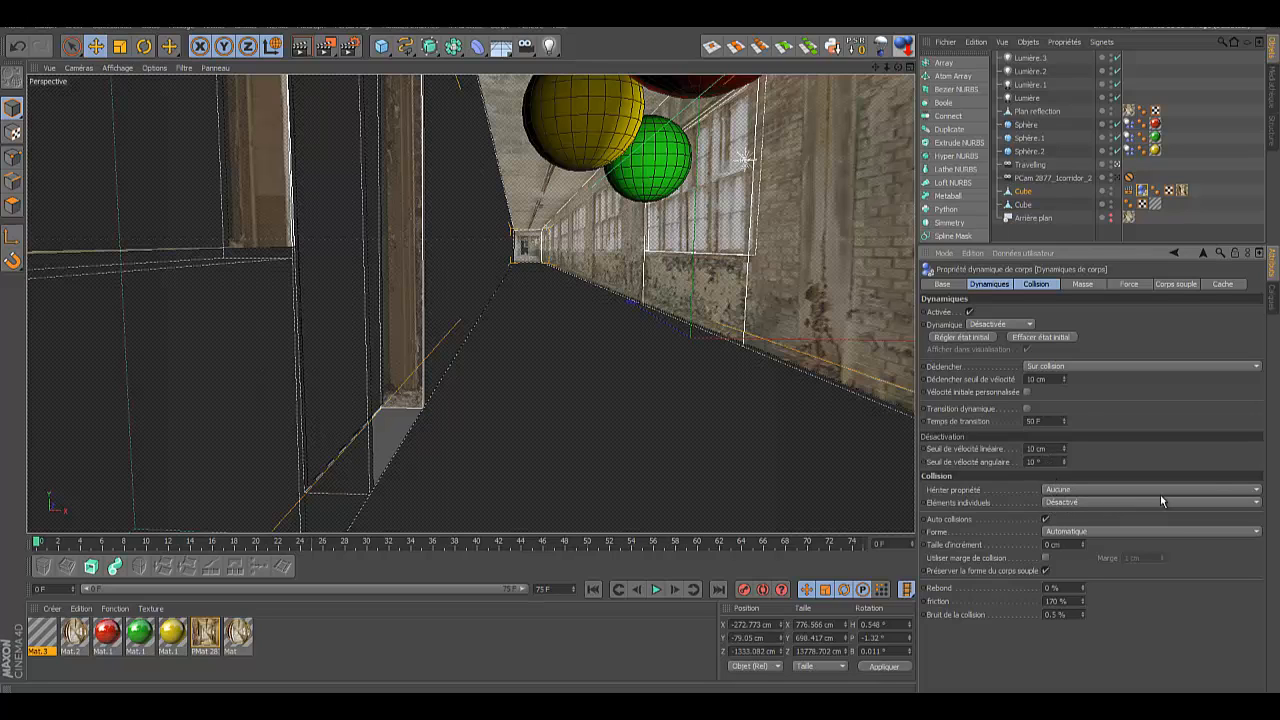
# Step: Set the corridor cube's collision shape to Maillage statique and play the simulation to check the falling spheres
pyautogui.click(1257, 490)
pyautogui.click(1257, 492)
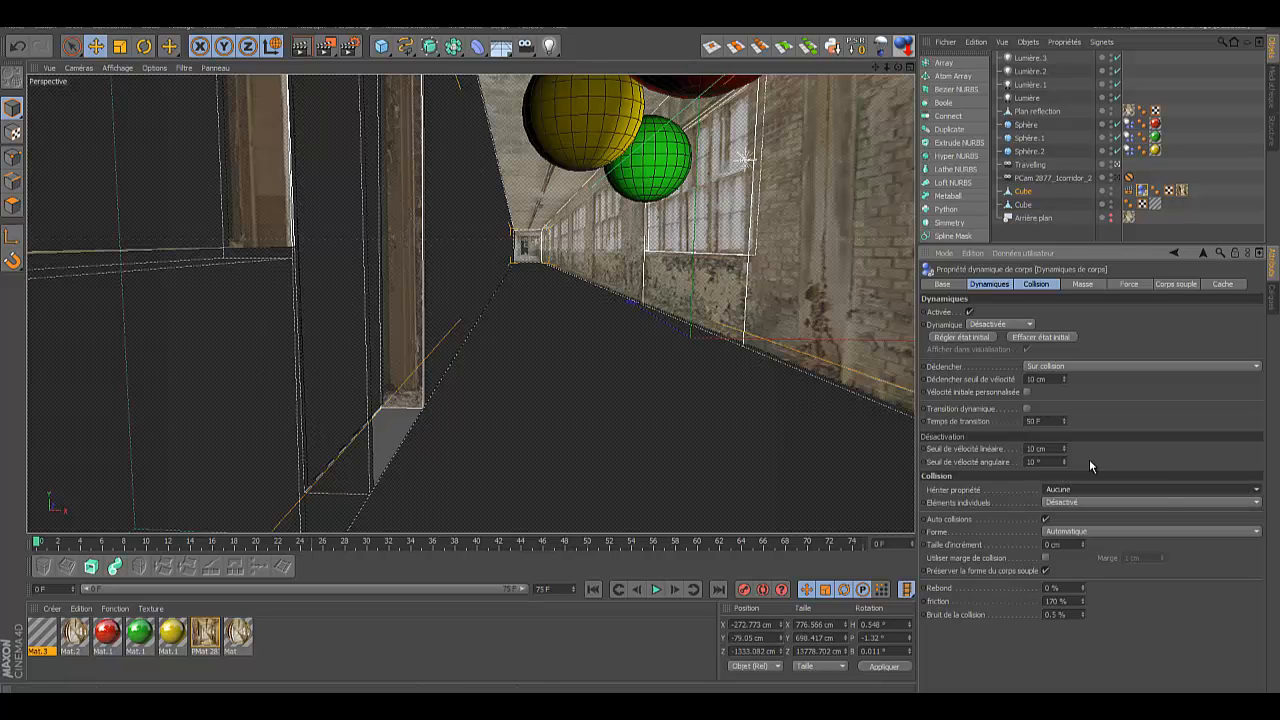
pyautogui.click(1257, 505)
pyautogui.click(1257, 505)
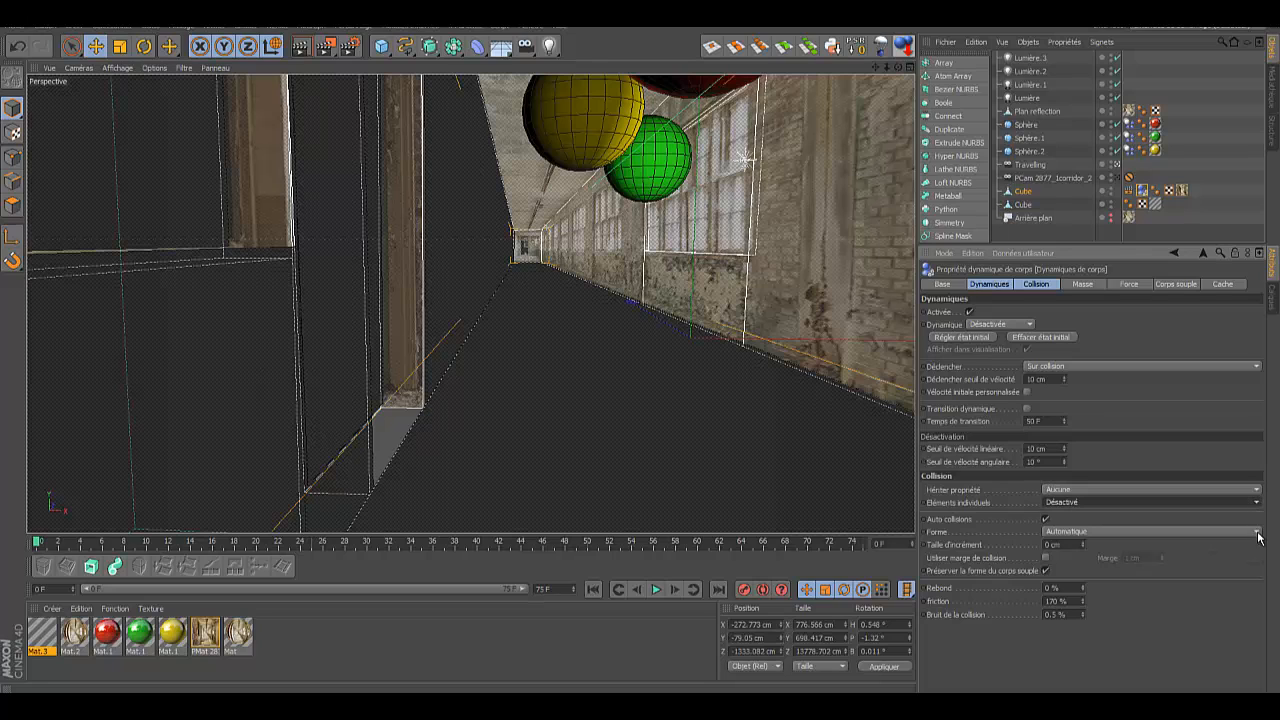
pyautogui.click(1257, 532)
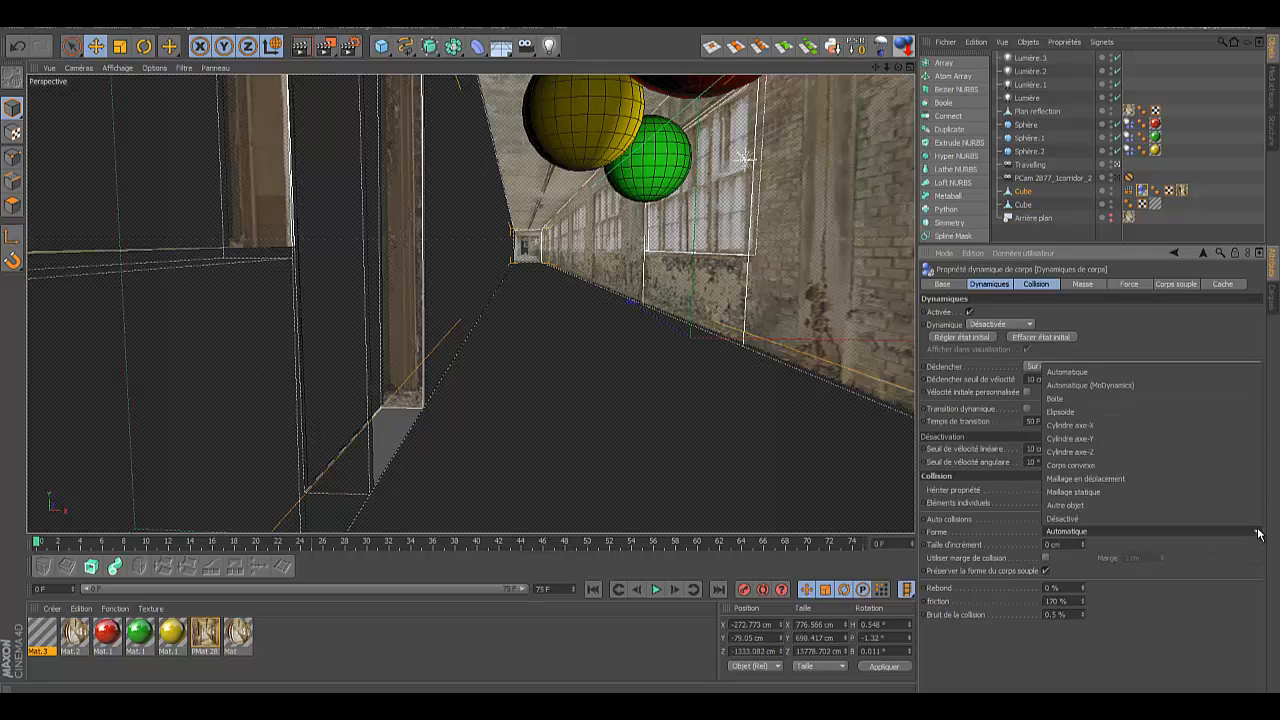
pyautogui.click(1129, 491)
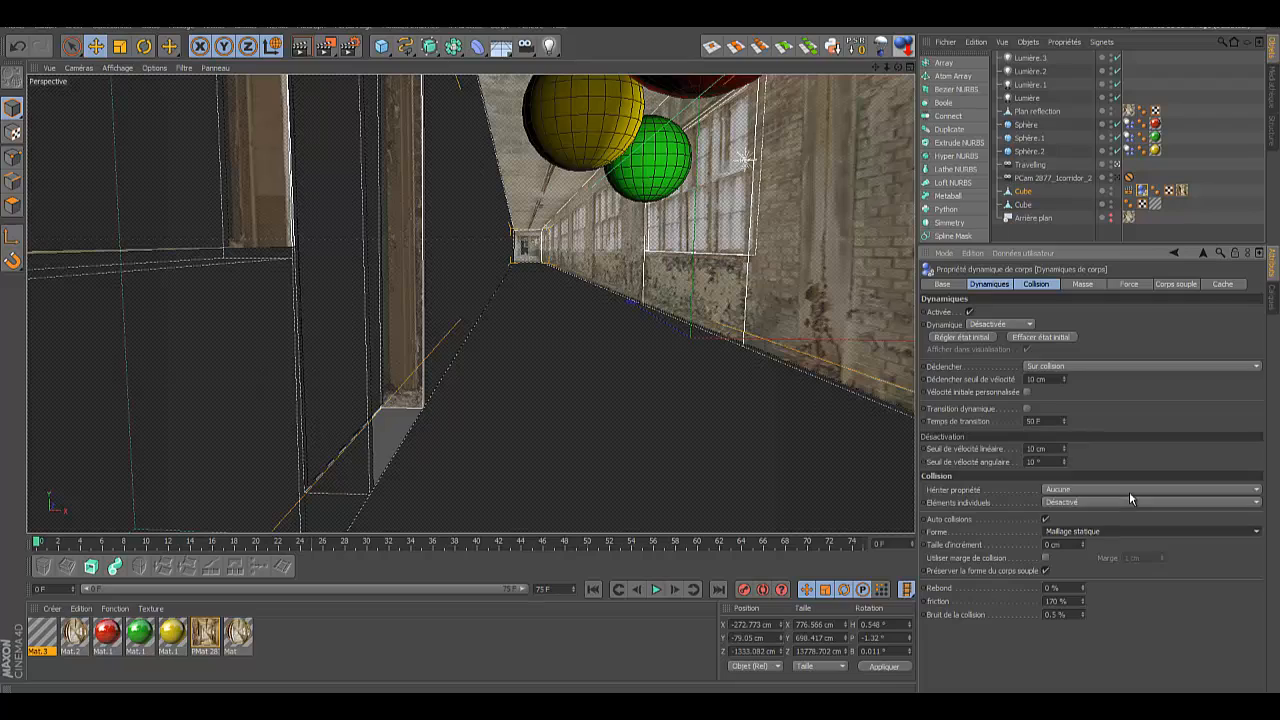
pyautogui.click(656, 589)
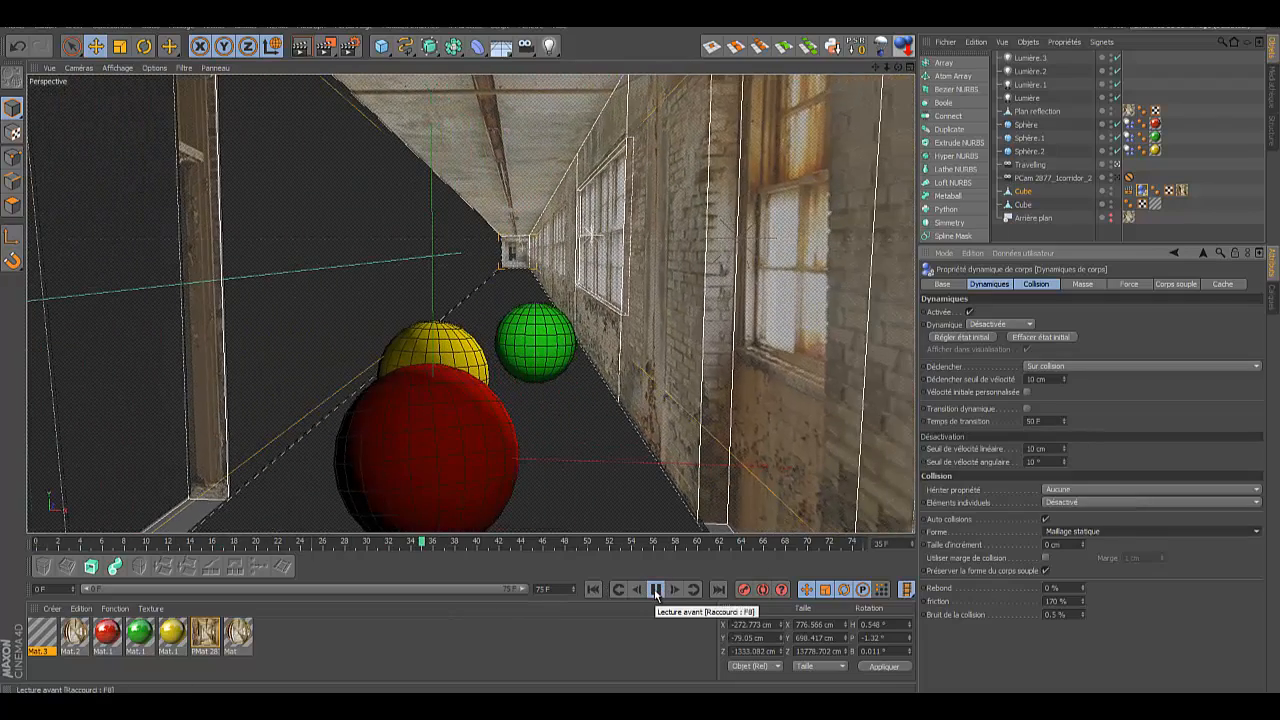
pyautogui.click(654, 589)
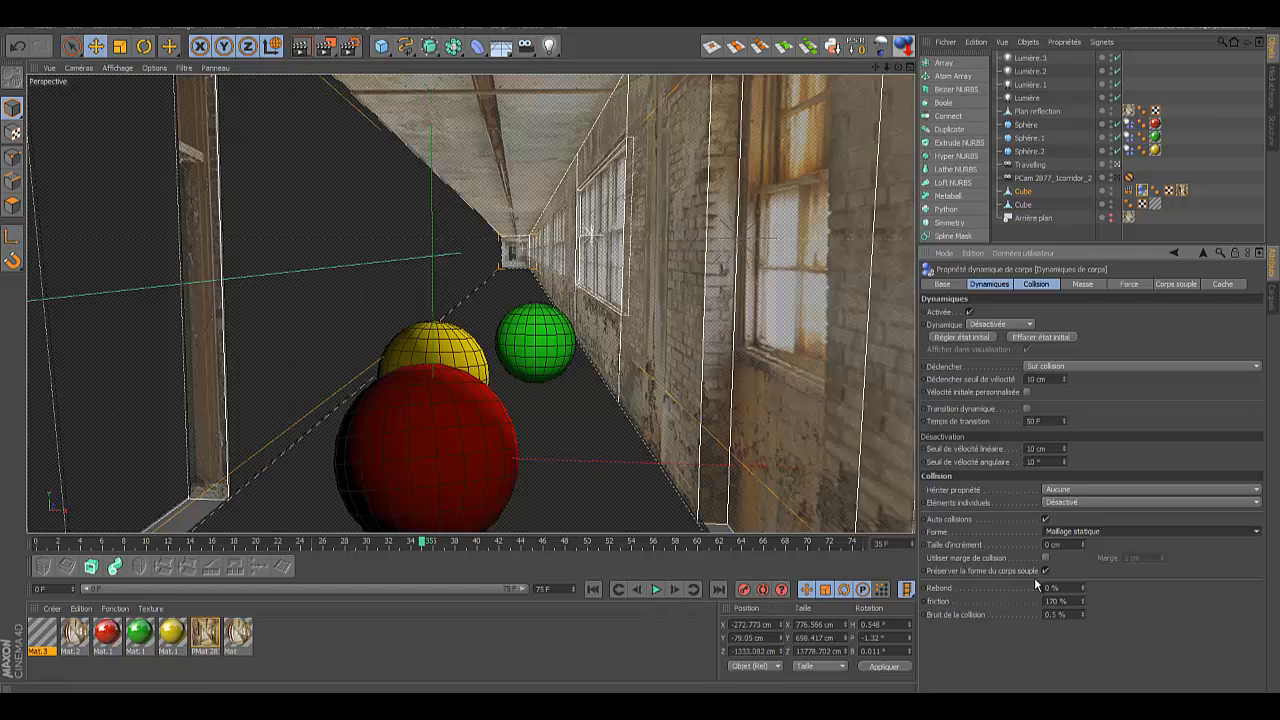
# Step: Vary the spheres' bounce: 25% for the red one, 35% for the green one and 20% for the yellow one
pyautogui.click(1026, 124)
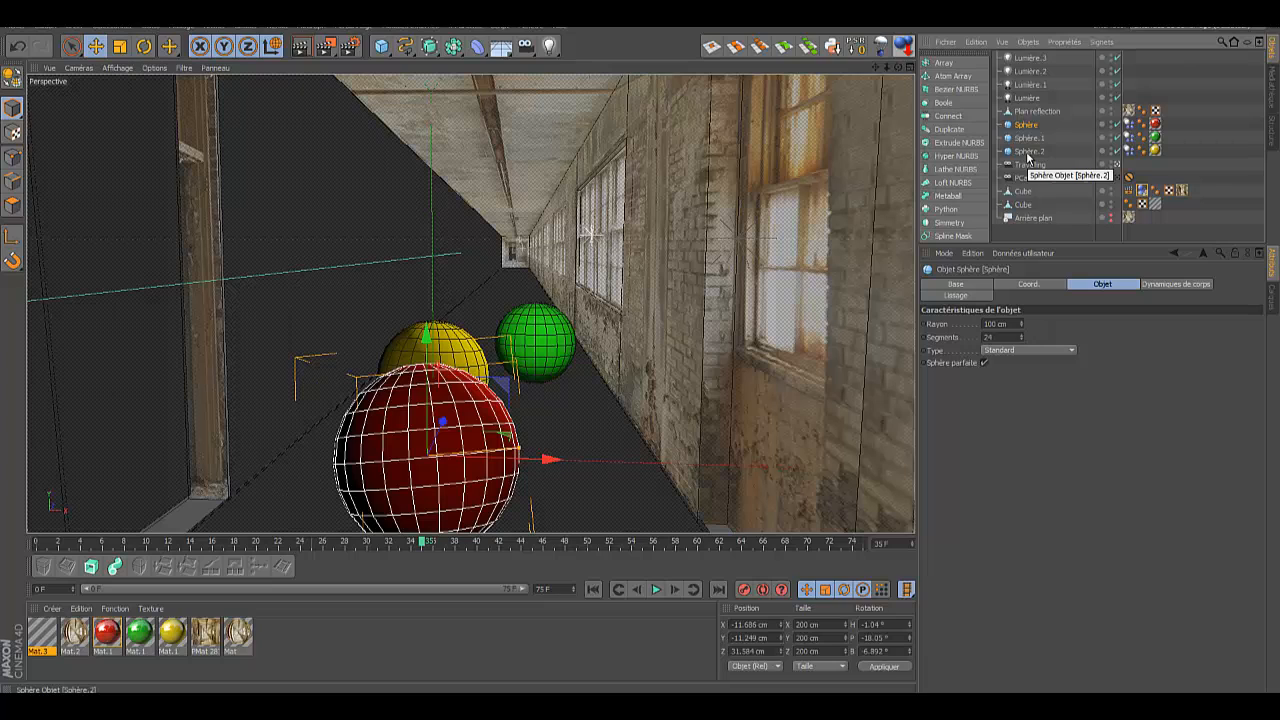
pyautogui.keyDown('shift'); pyautogui.click(1028, 151); pyautogui.keyUp('shift')
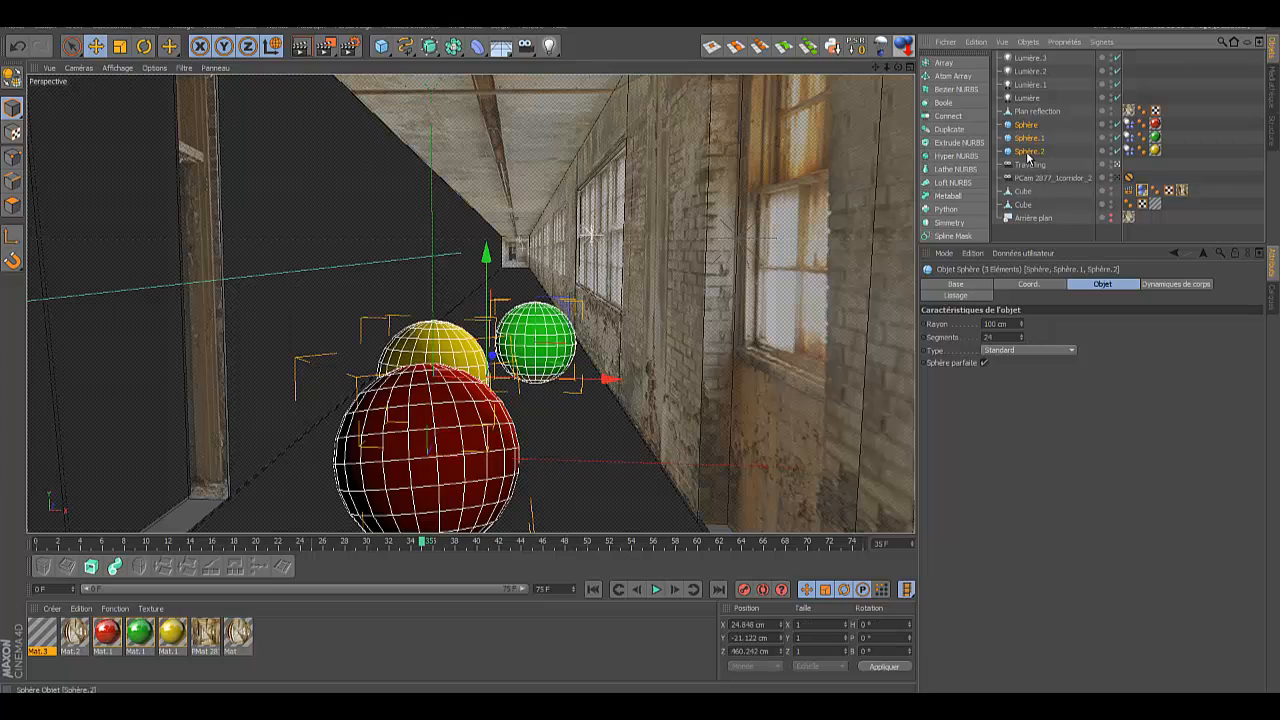
pyautogui.click(1129, 124)
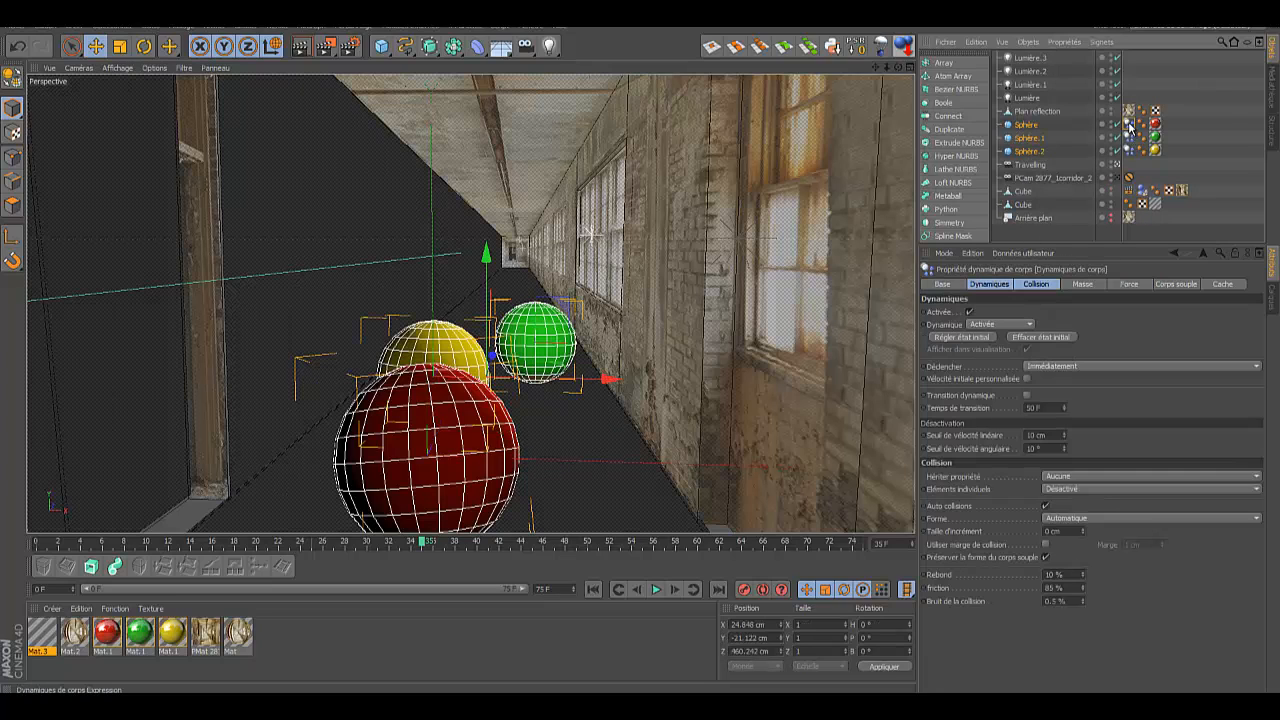
pyautogui.click(1085, 573)
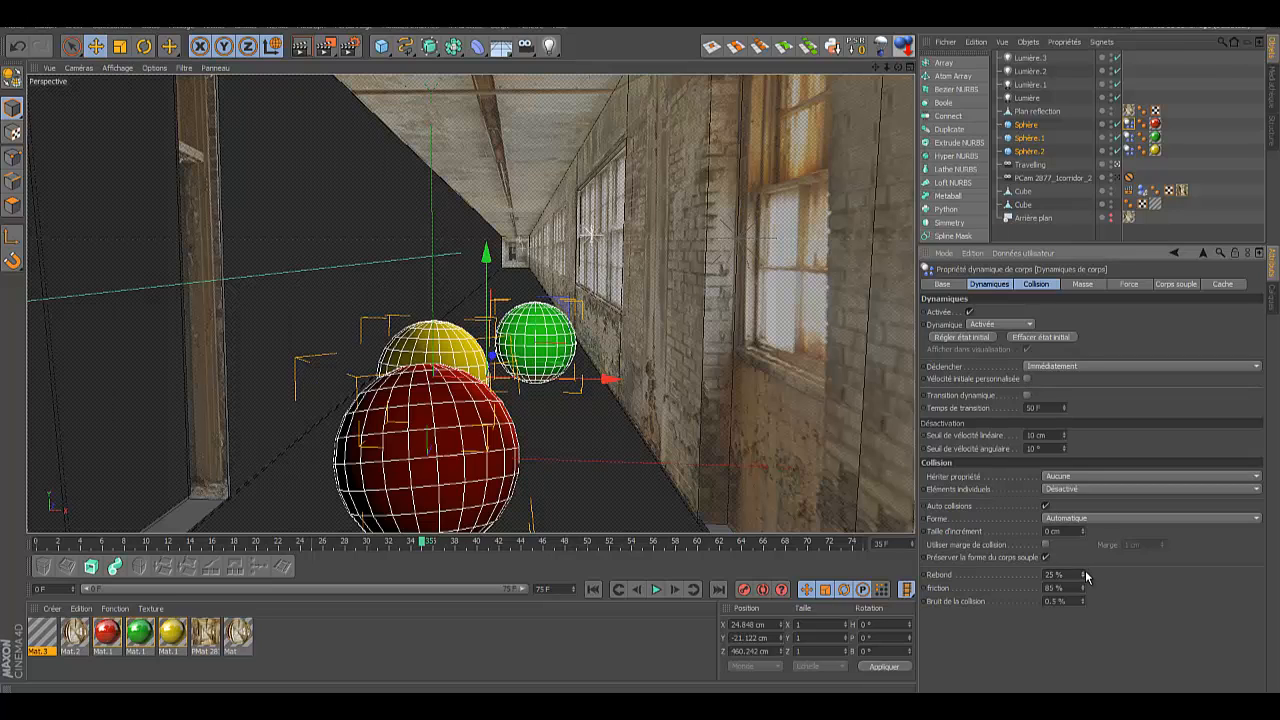
pyautogui.click(1129, 138)
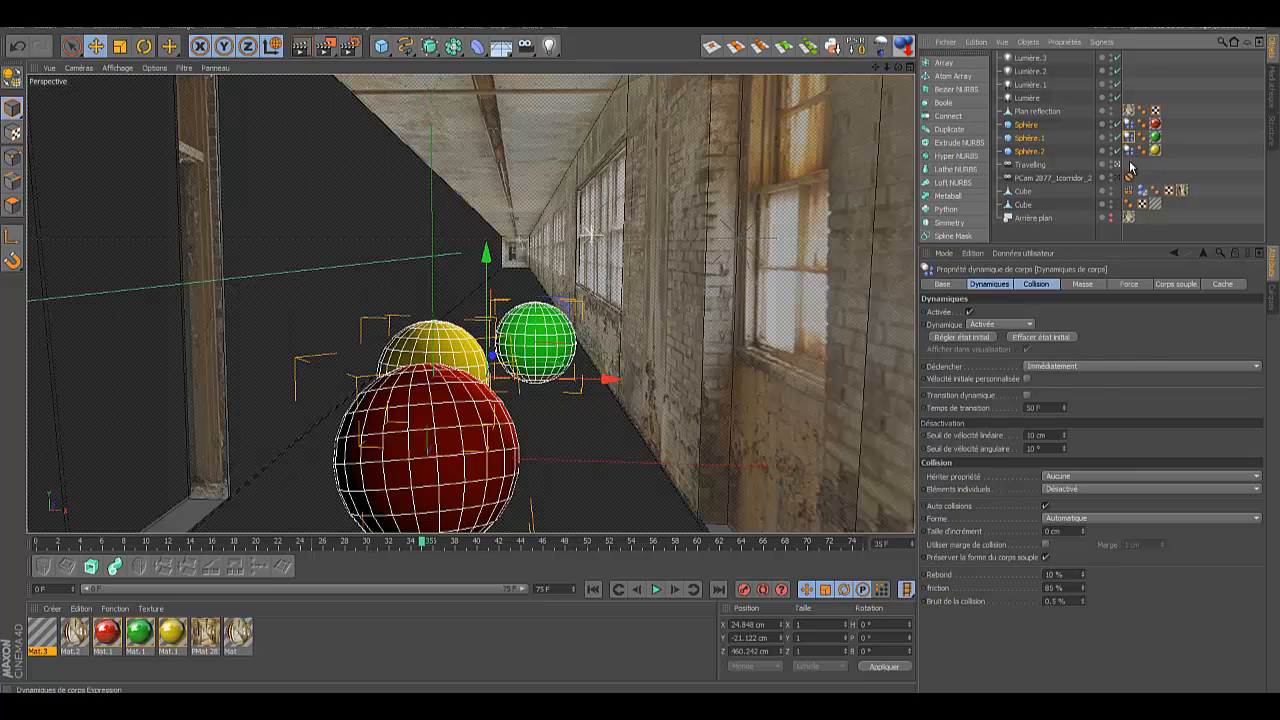
pyautogui.click(1084, 573)
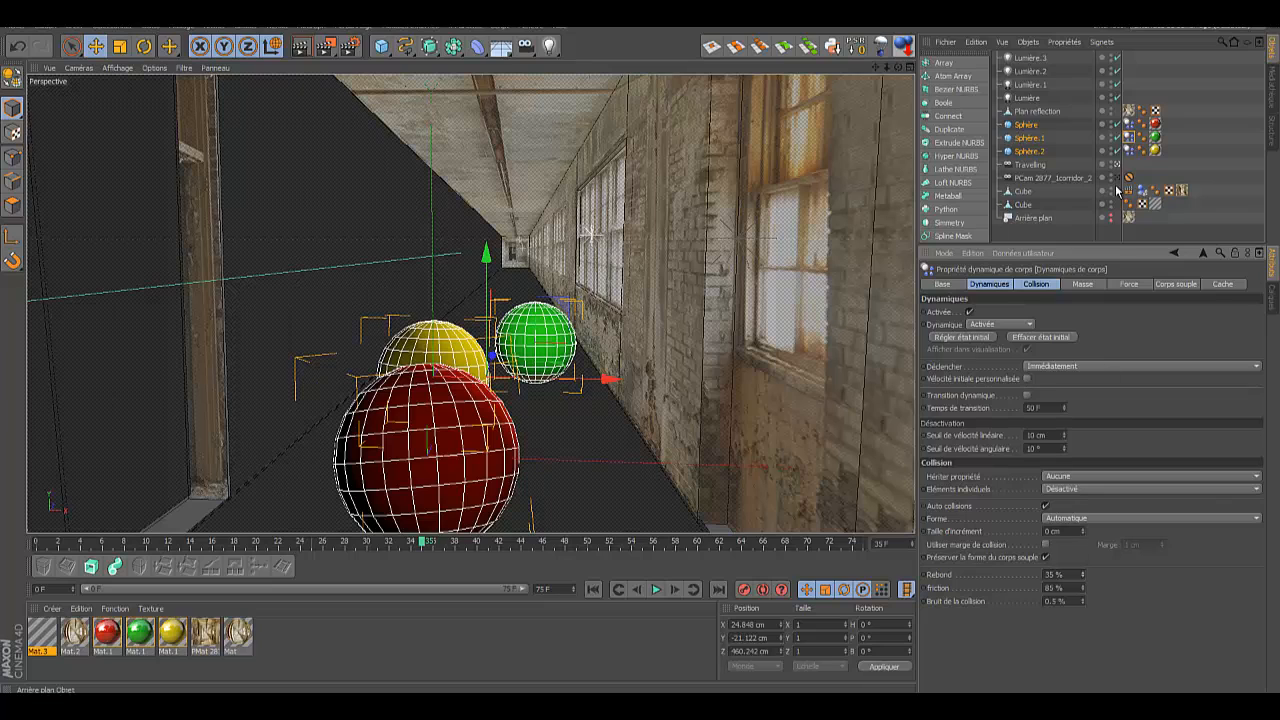
pyautogui.click(1129, 151)
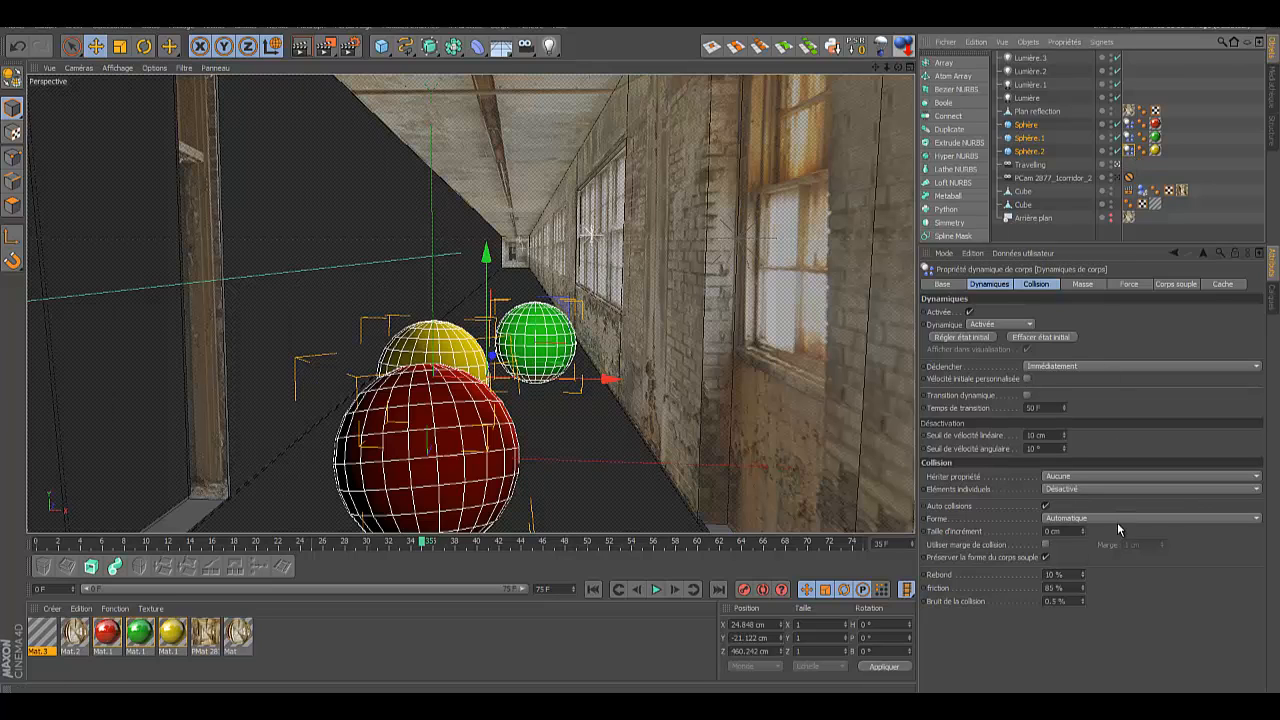
pyautogui.click(1083, 573)
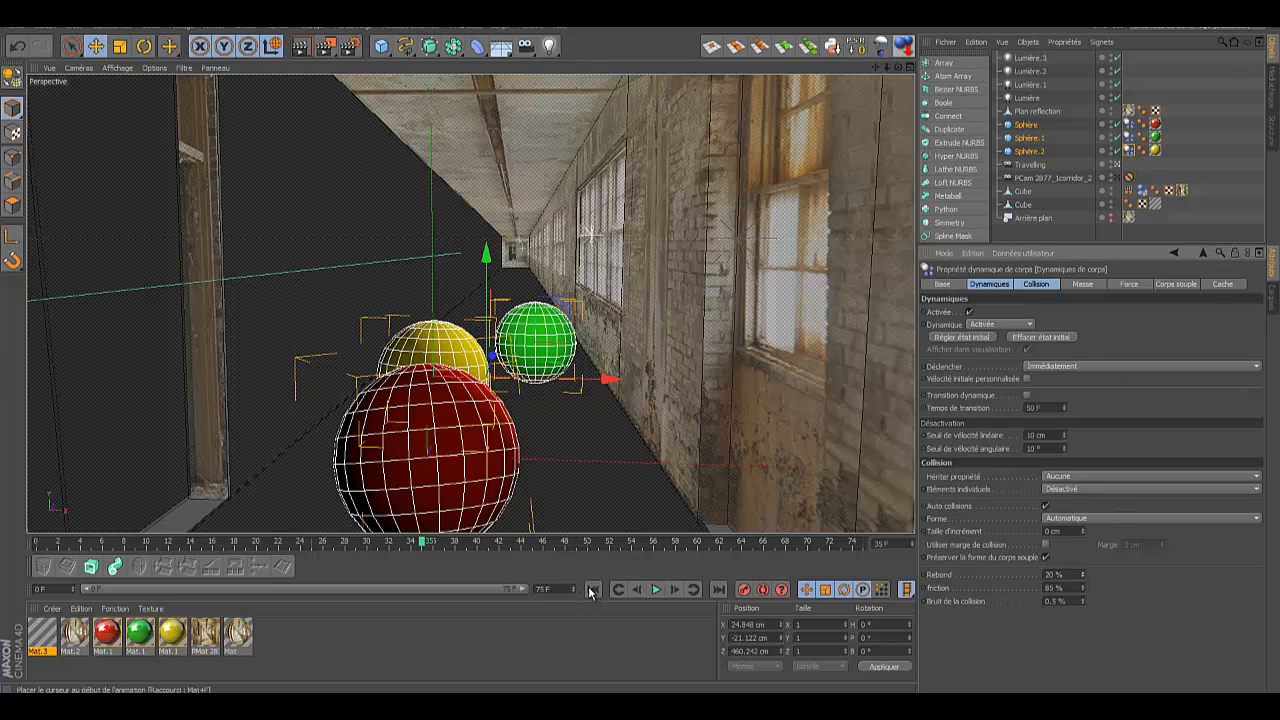
# Step: Replay the simulation from the first frame, set the yellow sphere's friction to 40%, and play it again from the start
pyautogui.click(593, 589)
pyautogui.click(656, 589)
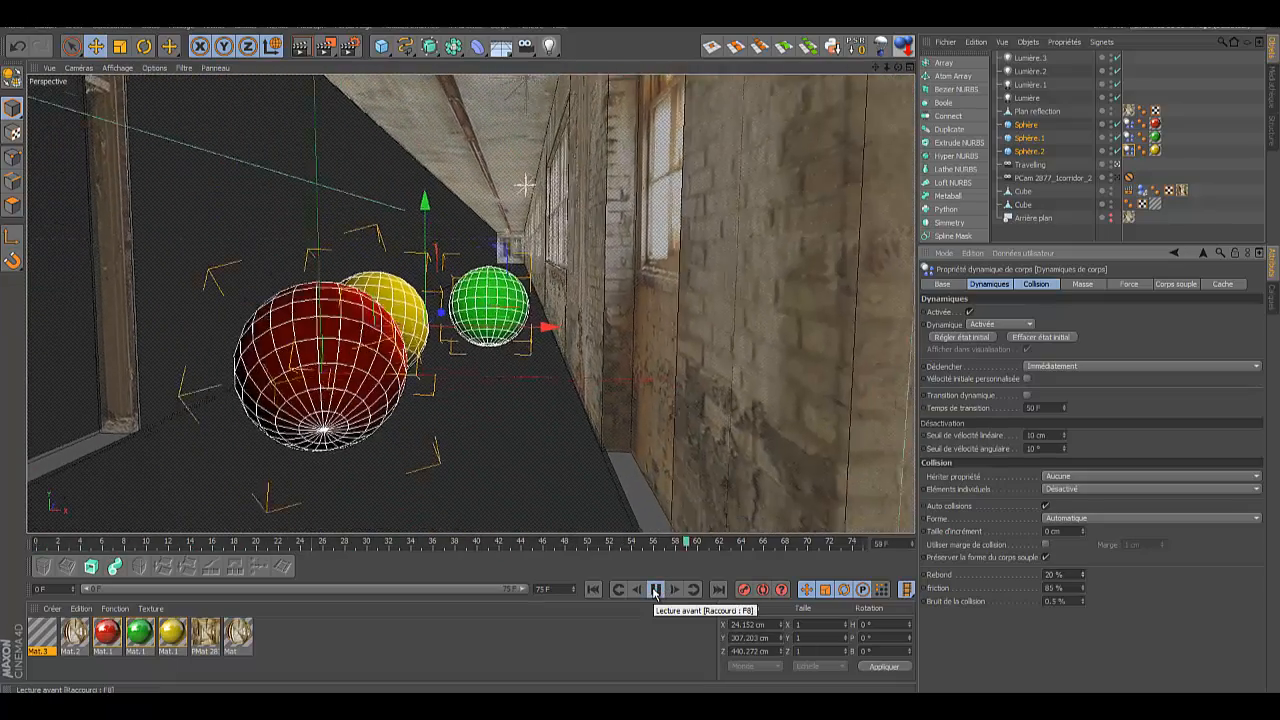
pyautogui.click(655, 589)
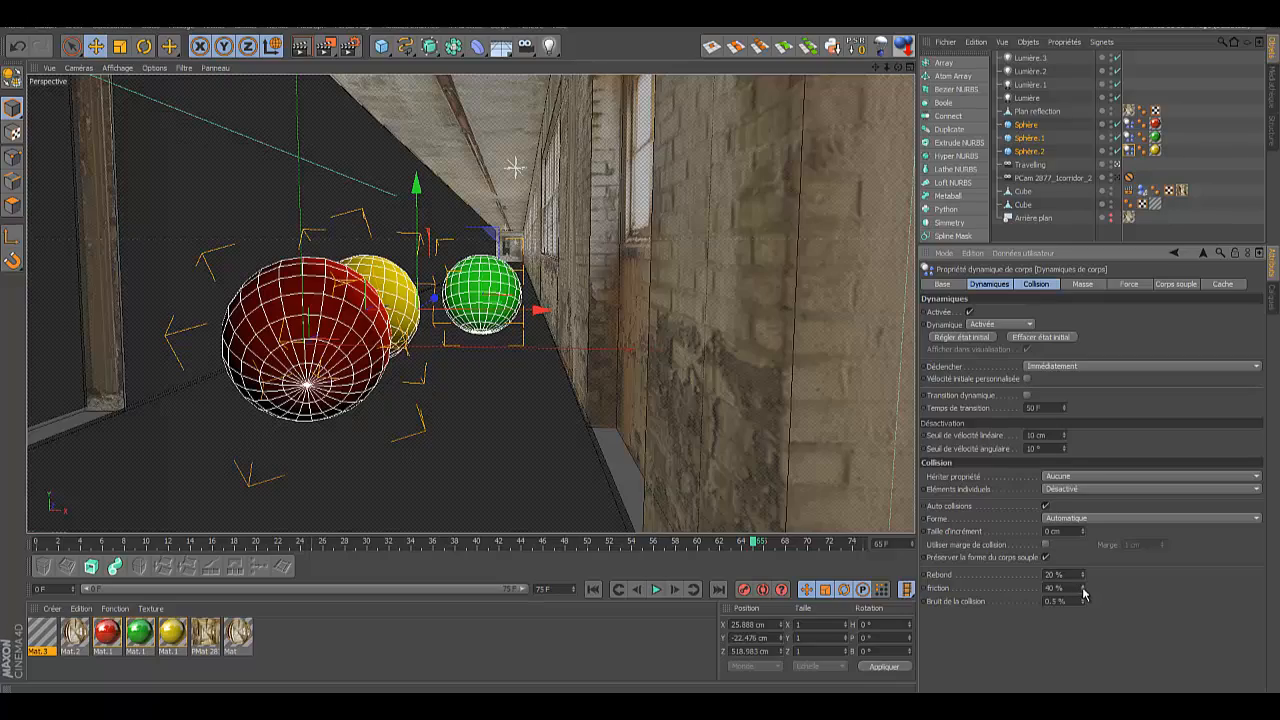
pyautogui.click(593, 589)
pyautogui.click(656, 589)
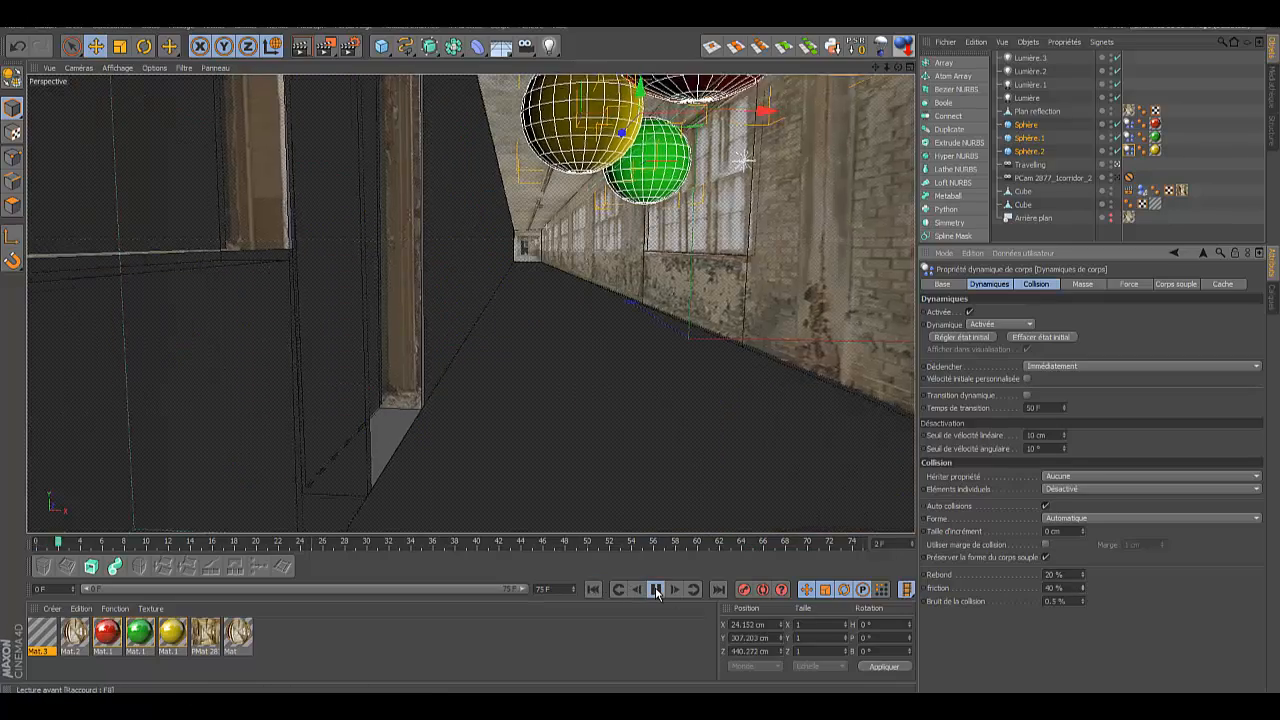
pyautogui.click(656, 589)
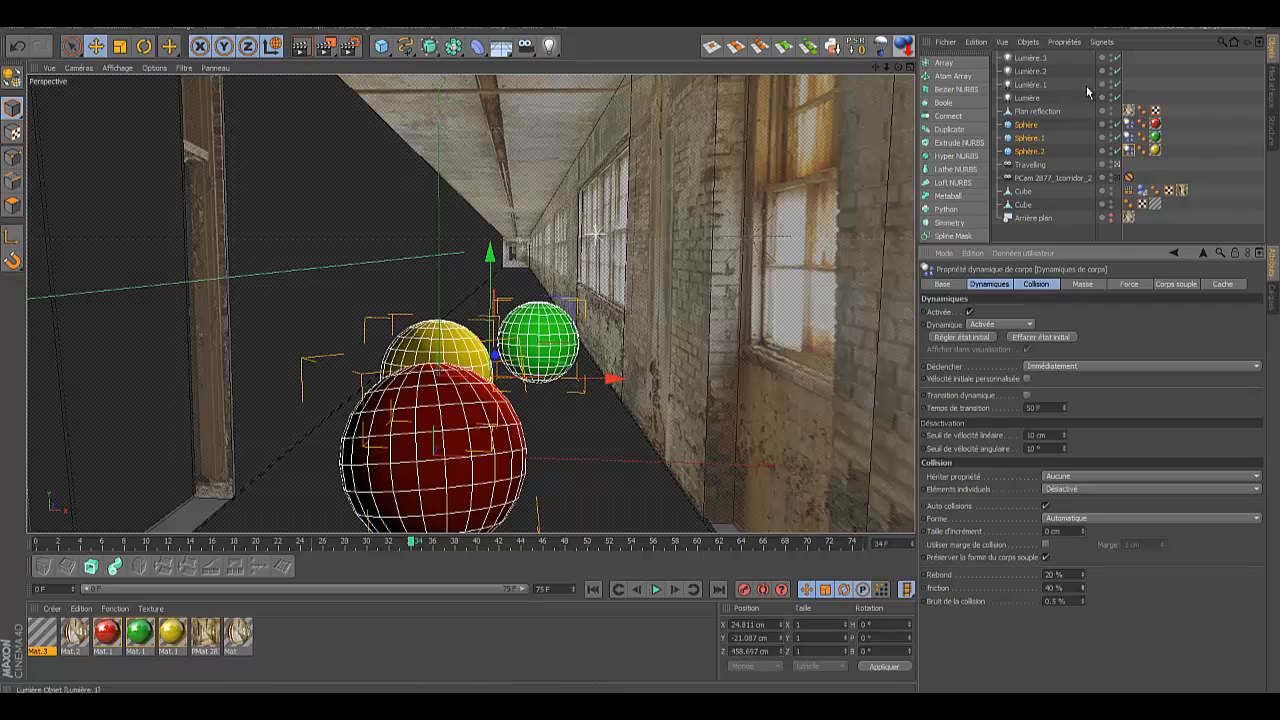
# Step: Set the corridor cube's friction to 80% and its collision trigger to Immédiatement, and play the simulation to check the spheres
pyautogui.click(1141, 191)
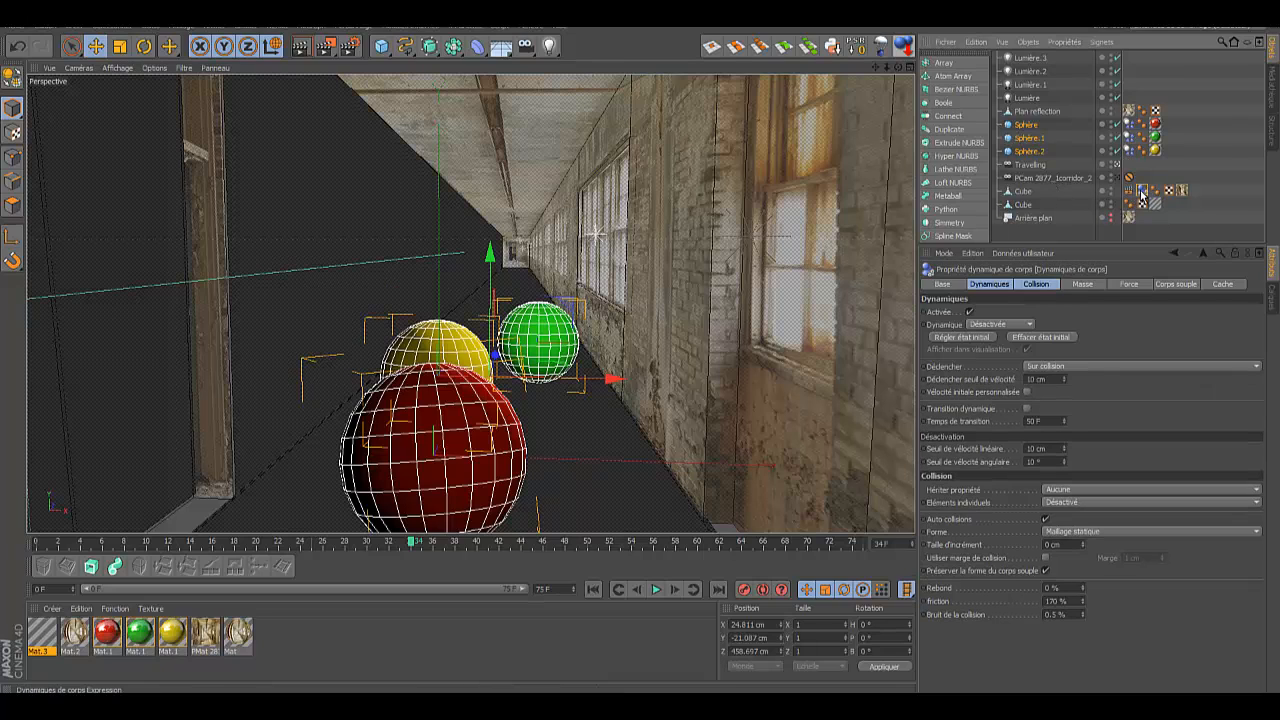
pyautogui.click(1083, 605)
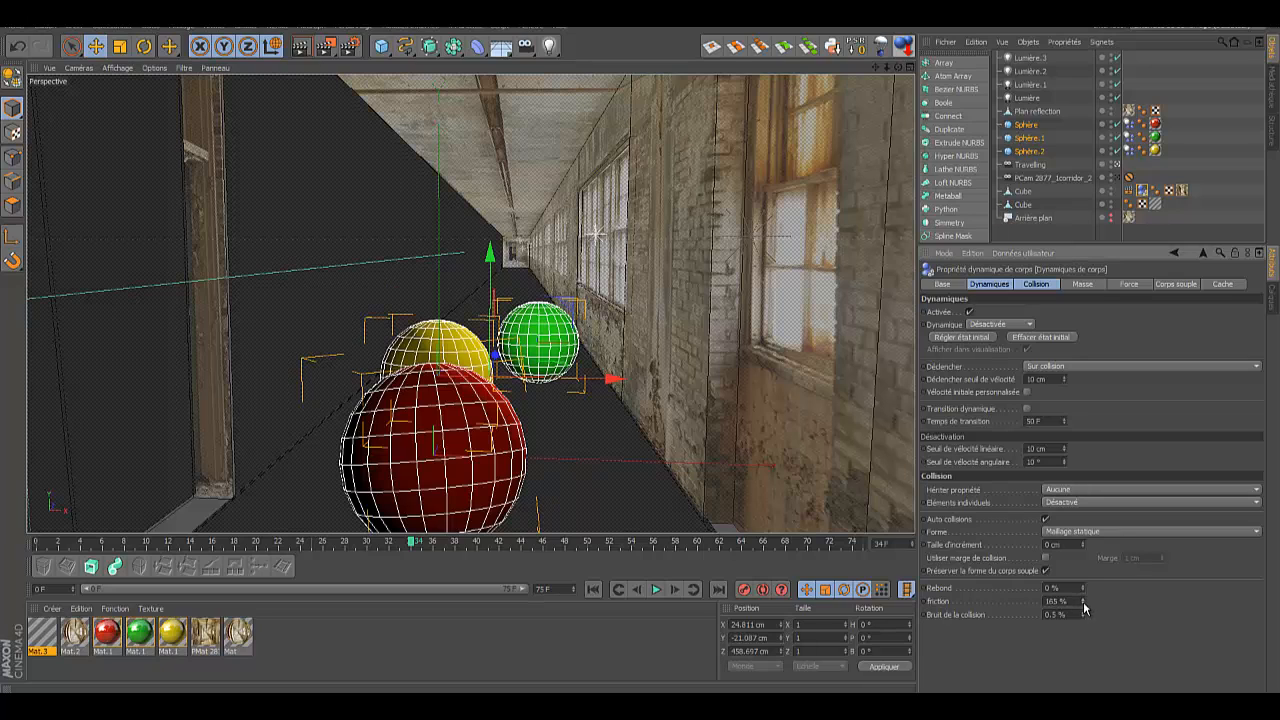
pyautogui.moveTo(1083, 604); pyautogui.dragTo(1082, 604)
pyautogui.click(1247, 367)
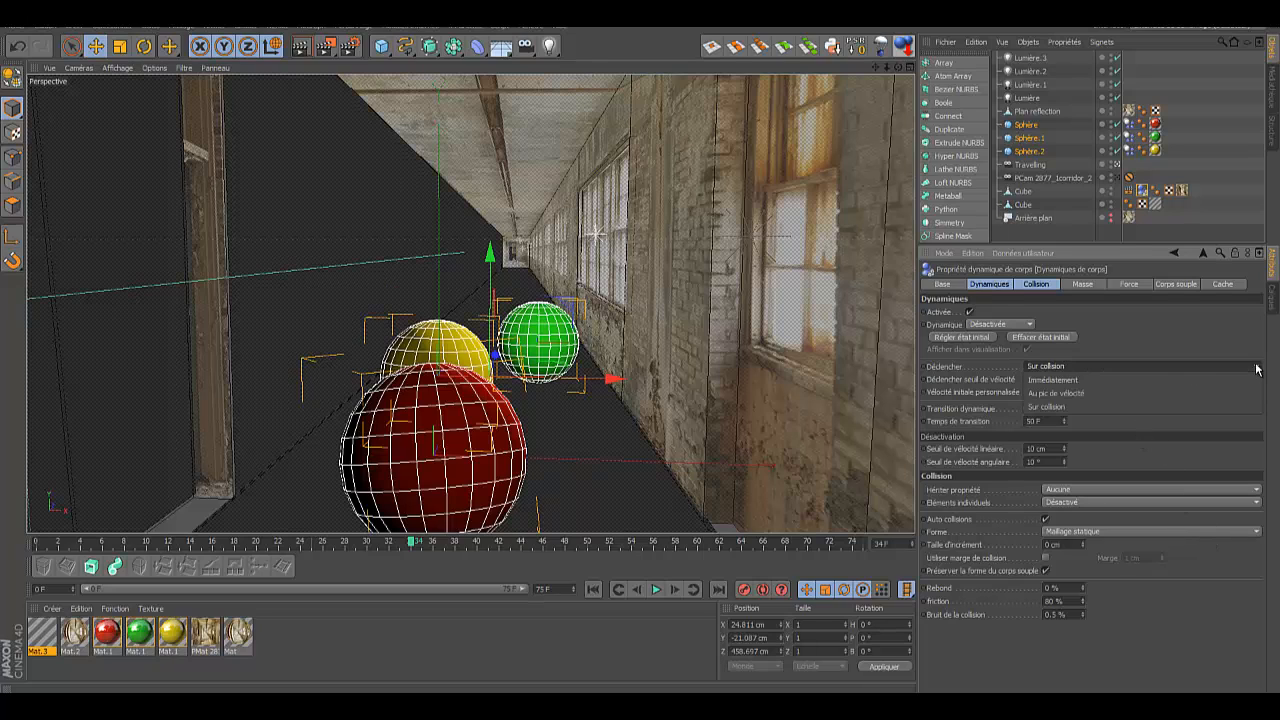
pyautogui.click(1142, 381)
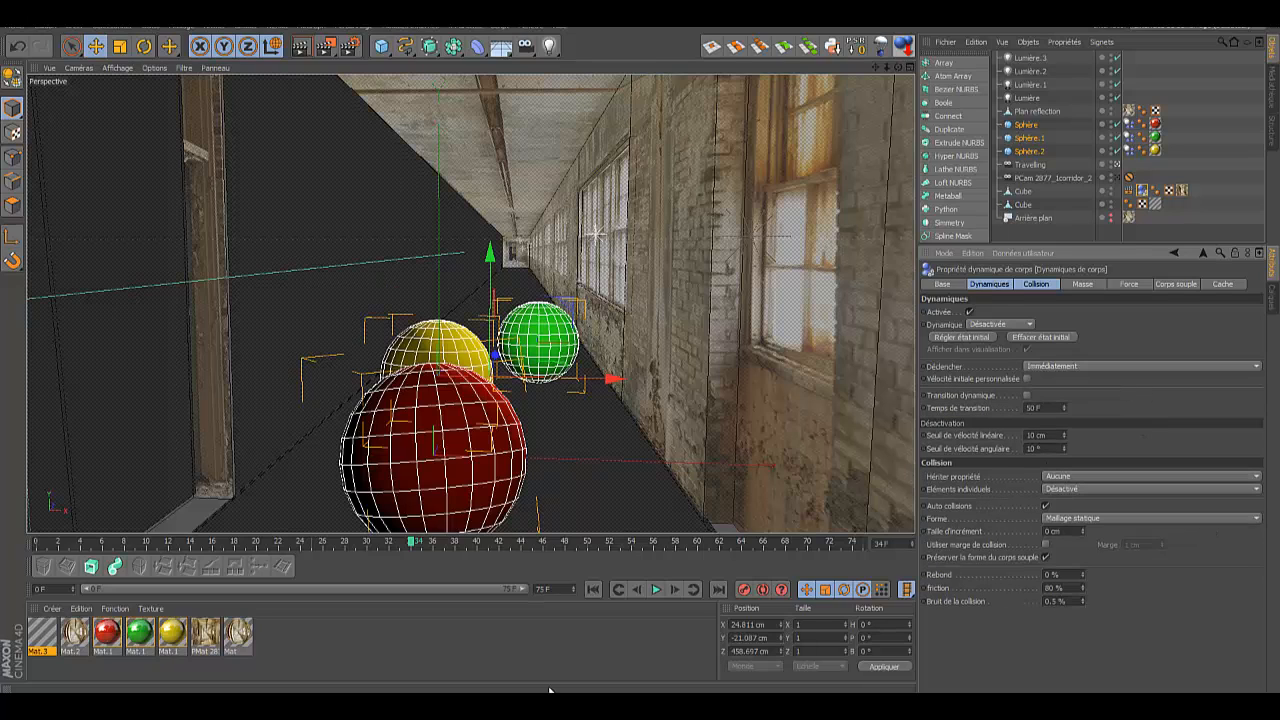
pyautogui.click(656, 589)
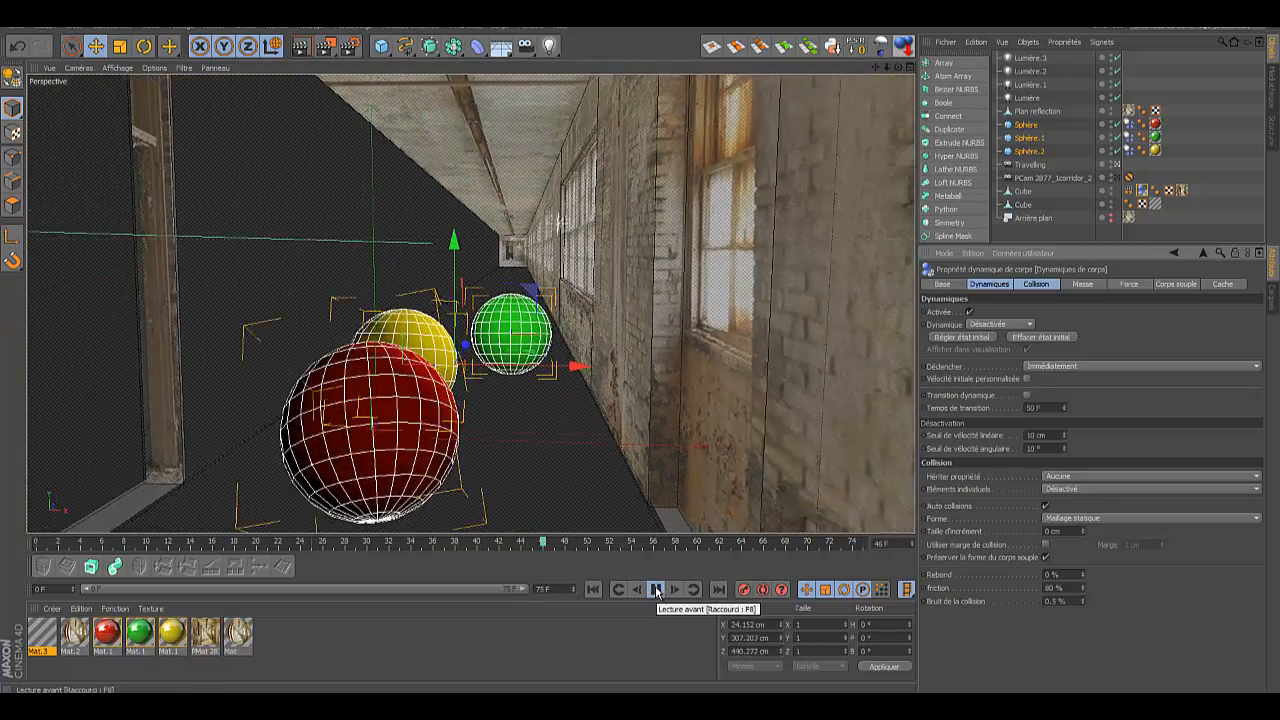
pyautogui.click(656, 589)
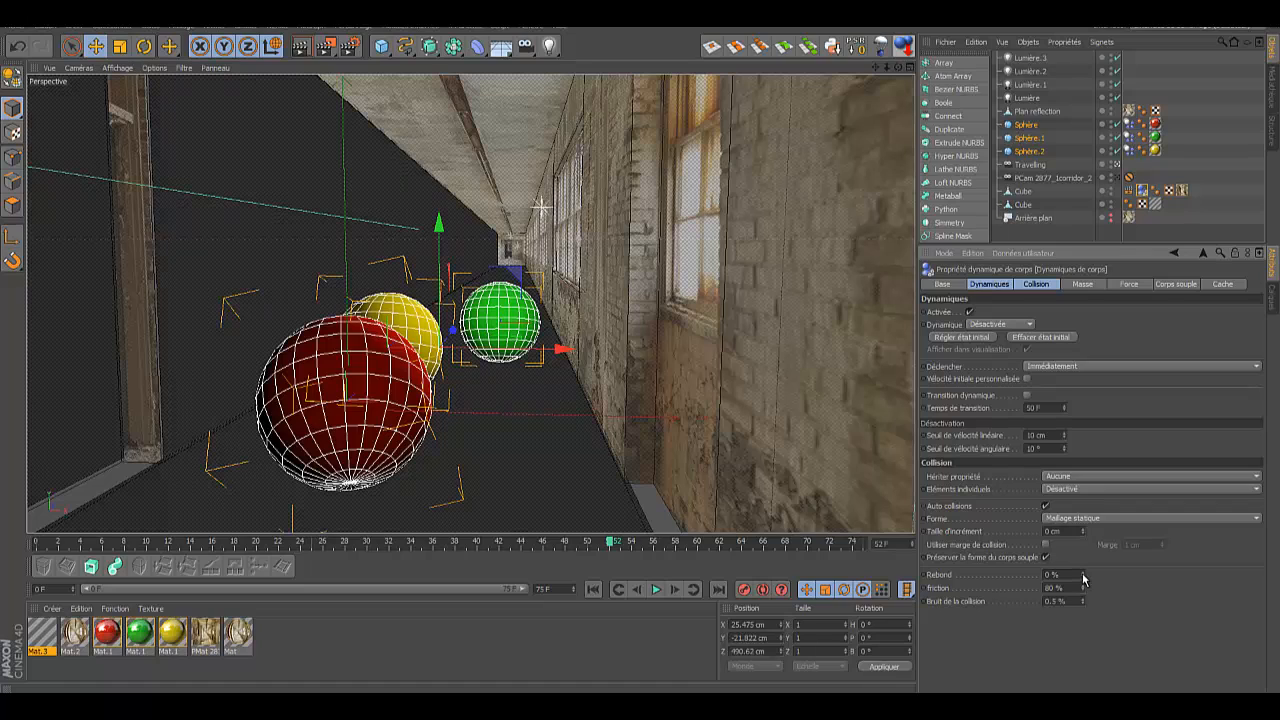
# Step: Set the red sphere's bounce to 75% and friction to 15%, the green sphere's to 60% and 80%, and the yellow sphere's bounce to 50%
pyautogui.click(1129, 125)
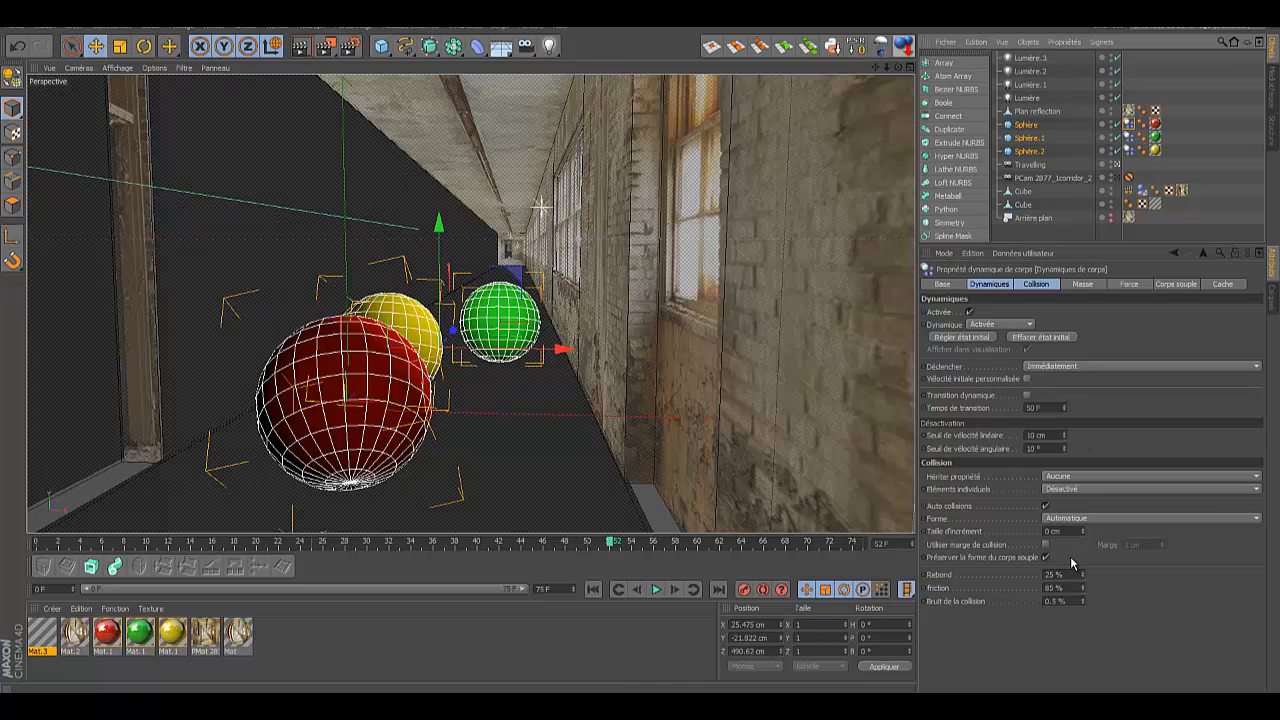
pyautogui.moveTo(1084, 575); pyautogui.dragTo(1082, 596)
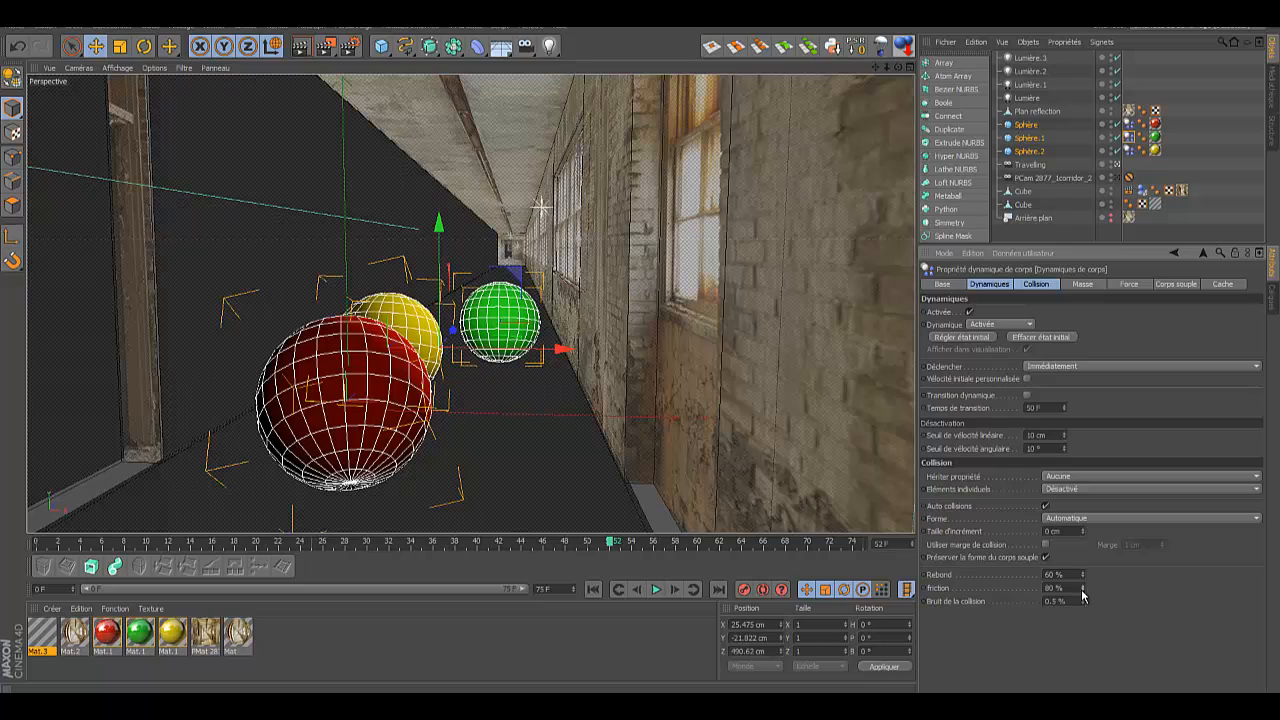
pyautogui.click(1129, 125)
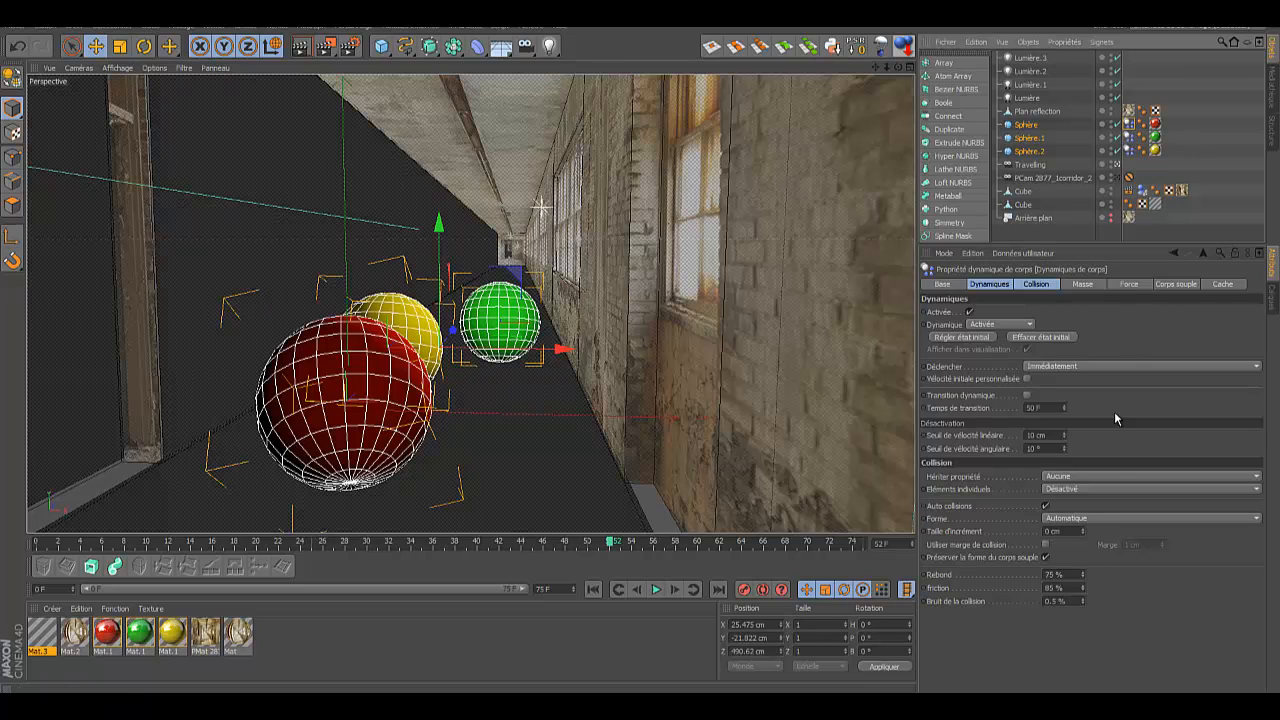
pyautogui.moveTo(1083, 589); pyautogui.dragTo(1082, 594)
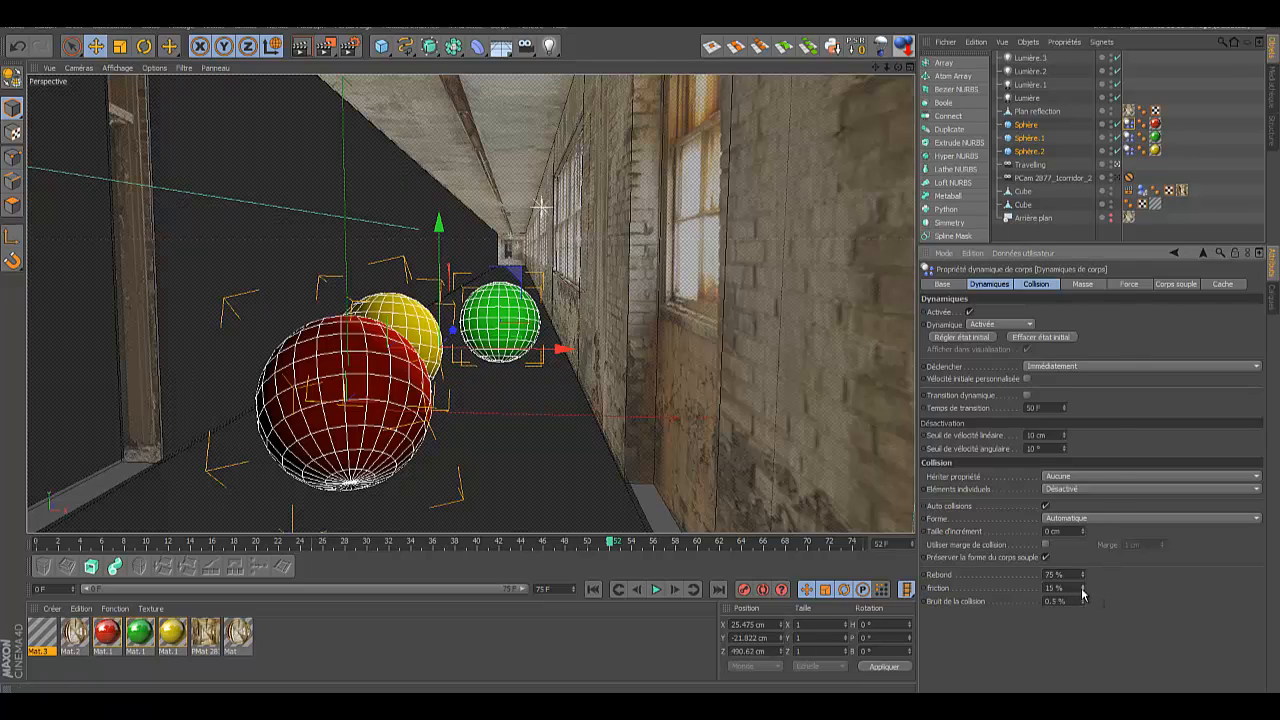
pyautogui.click(1130, 151)
# Step: Replay the simulation from the first frame to check how the three spheres bounce
pyautogui.click(593, 589)
pyautogui.click(655, 589)
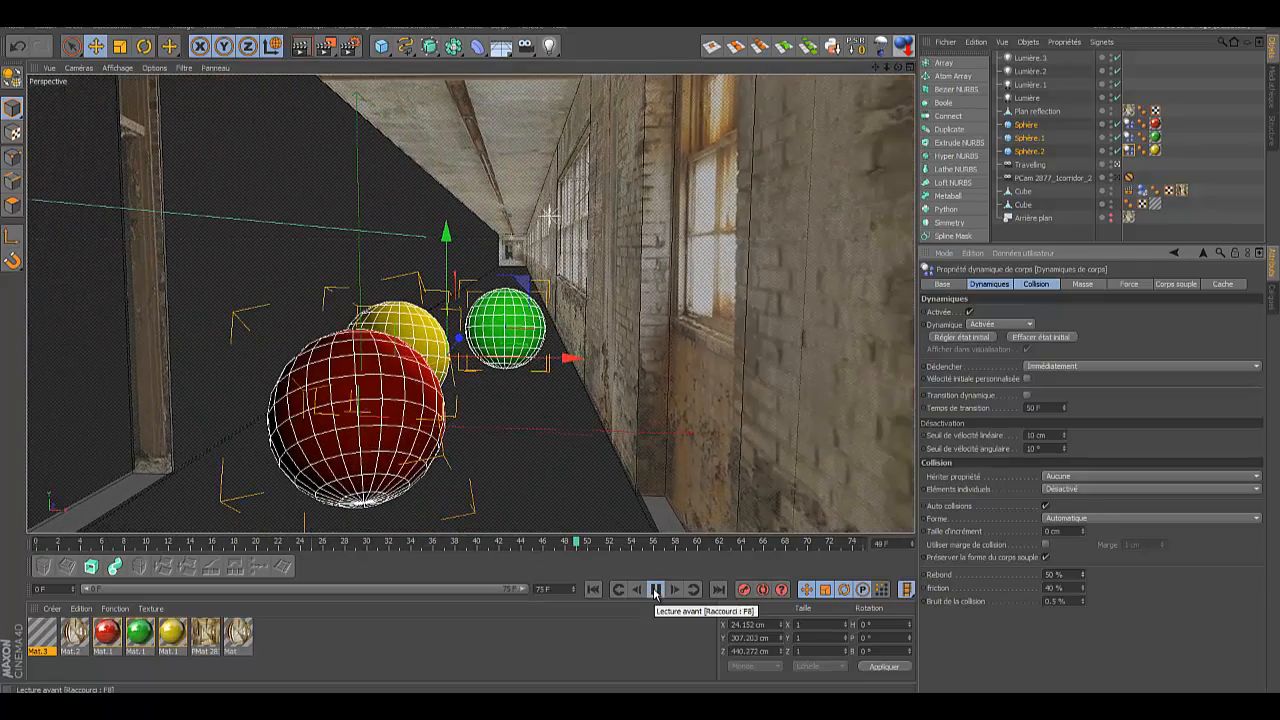
pyautogui.click(655, 589)
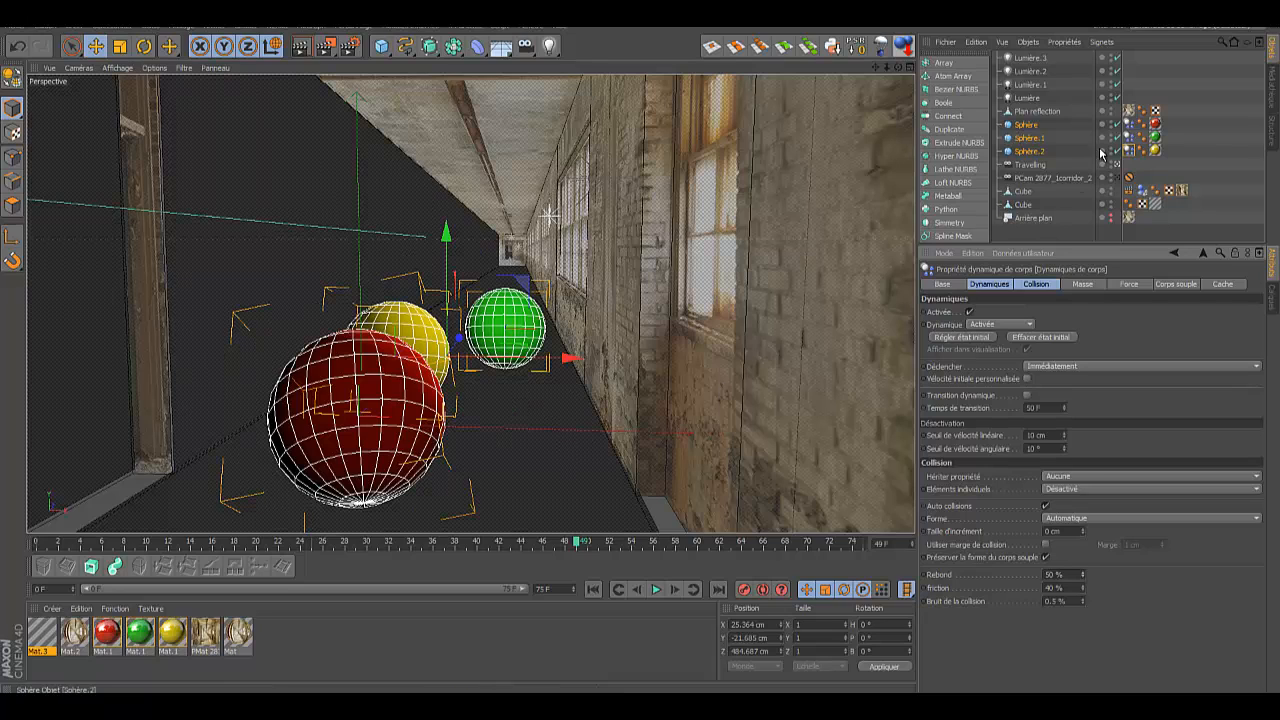
# Step: Set the corridor cube's bounce to 50% and friction to 20%, and replay the simulation from the first frame
pyautogui.click(1142, 192)
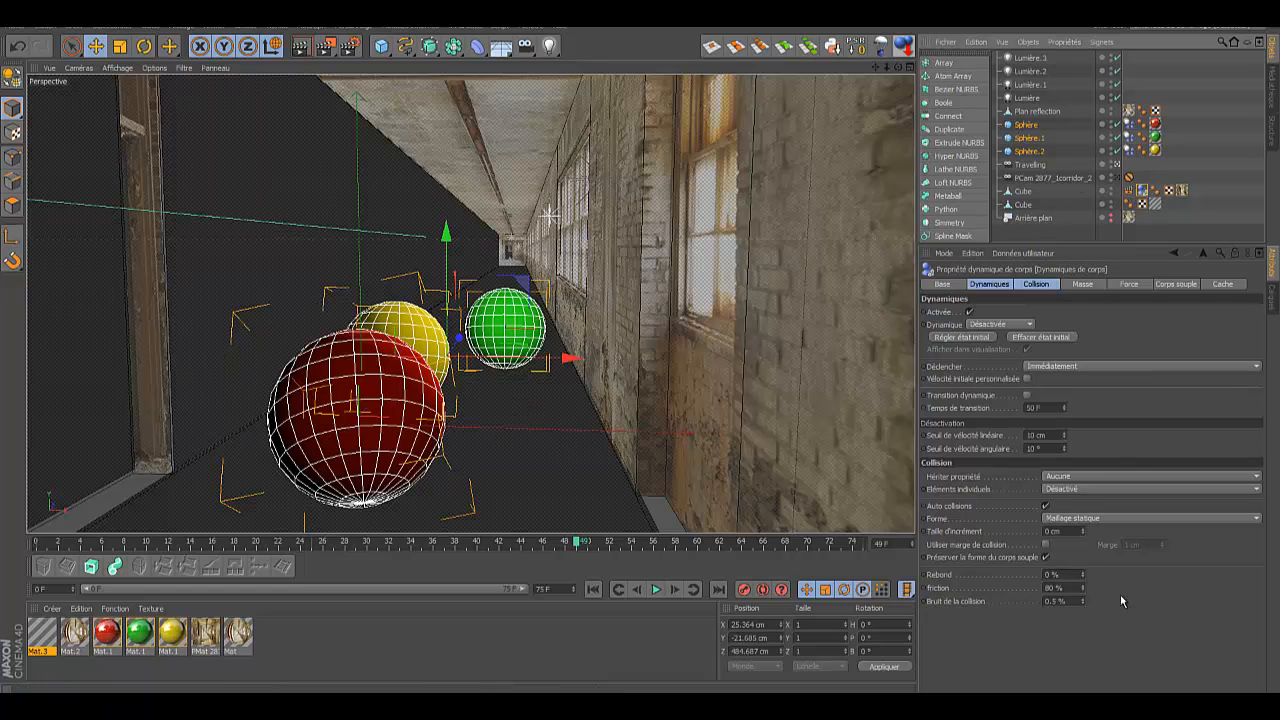
pyautogui.moveTo(1083, 576); pyautogui.dragTo(1085, 591)
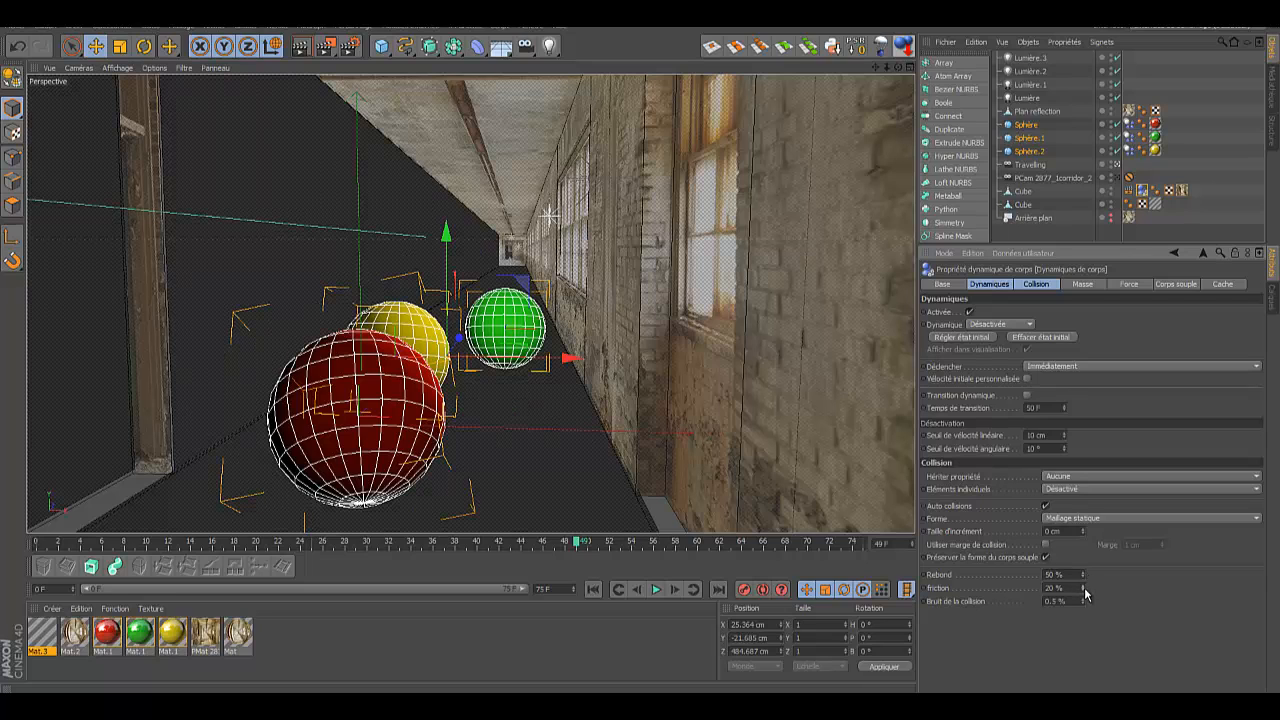
pyautogui.click(593, 589)
pyautogui.click(657, 590)
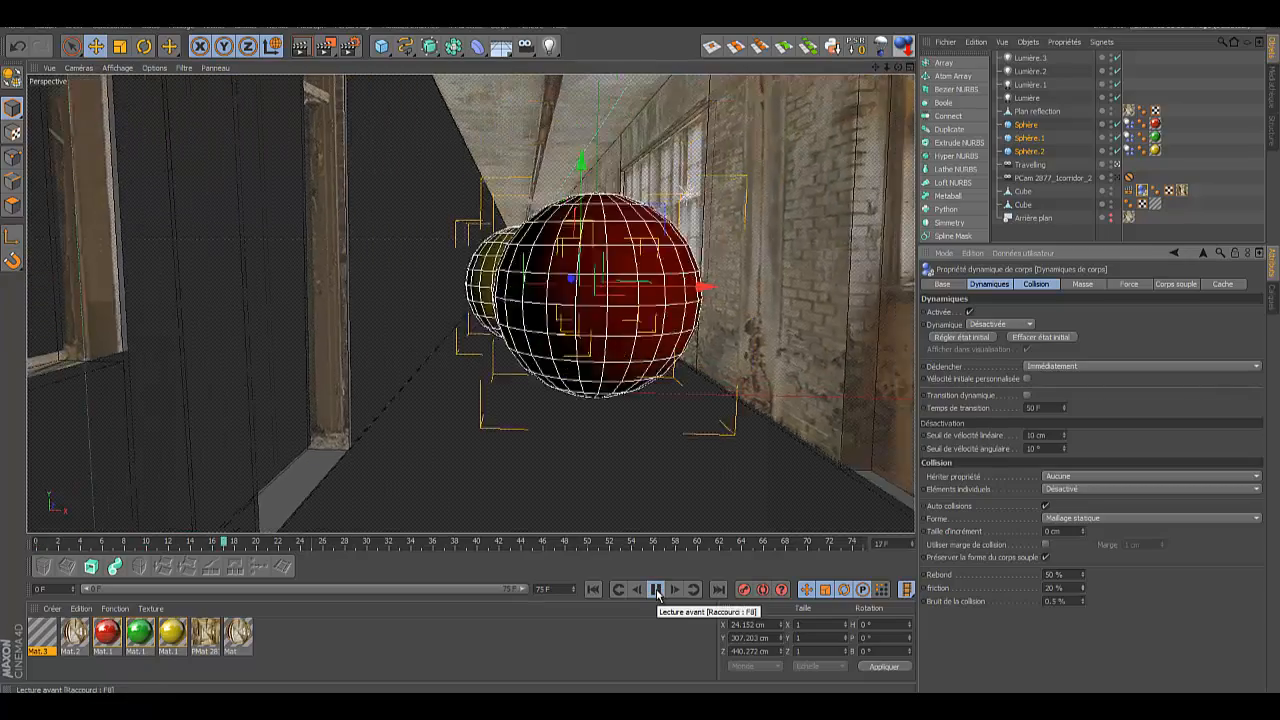
pyautogui.click(657, 590)
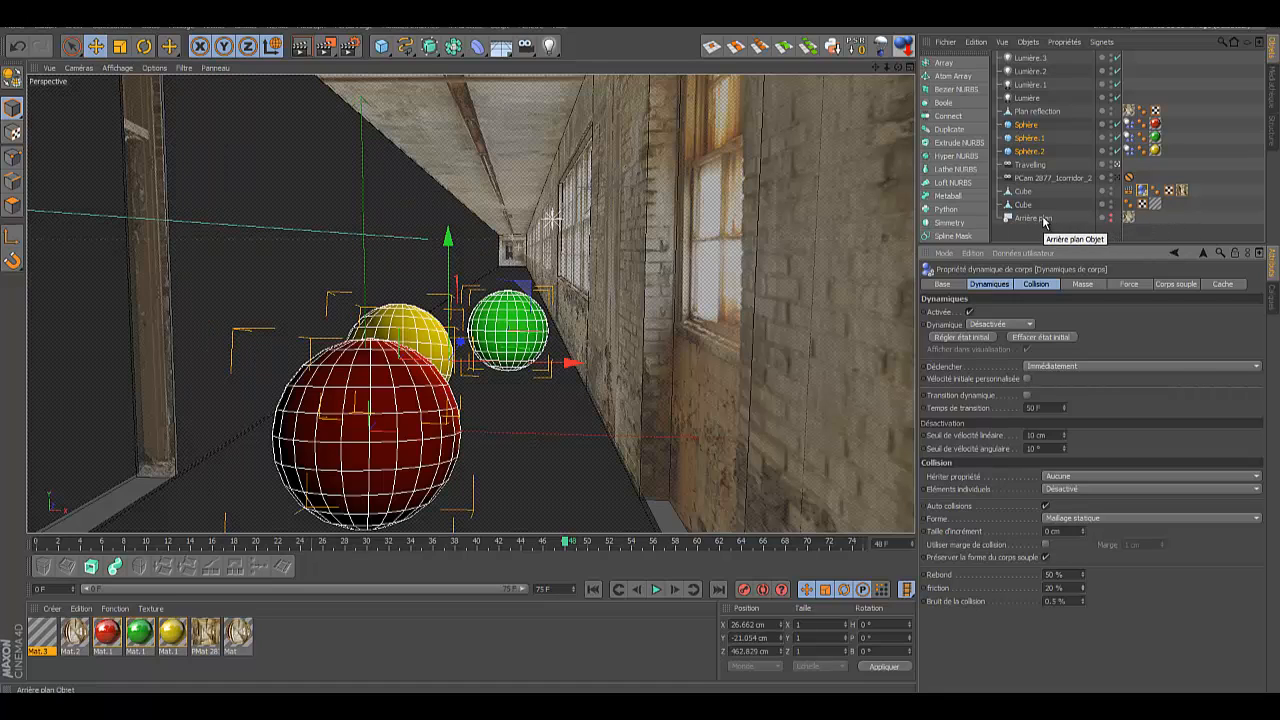
# Step: Render the view to check the corridor cube's Rendu tag settings, and hide that cube in the viewport
pyautogui.click(1129, 190)
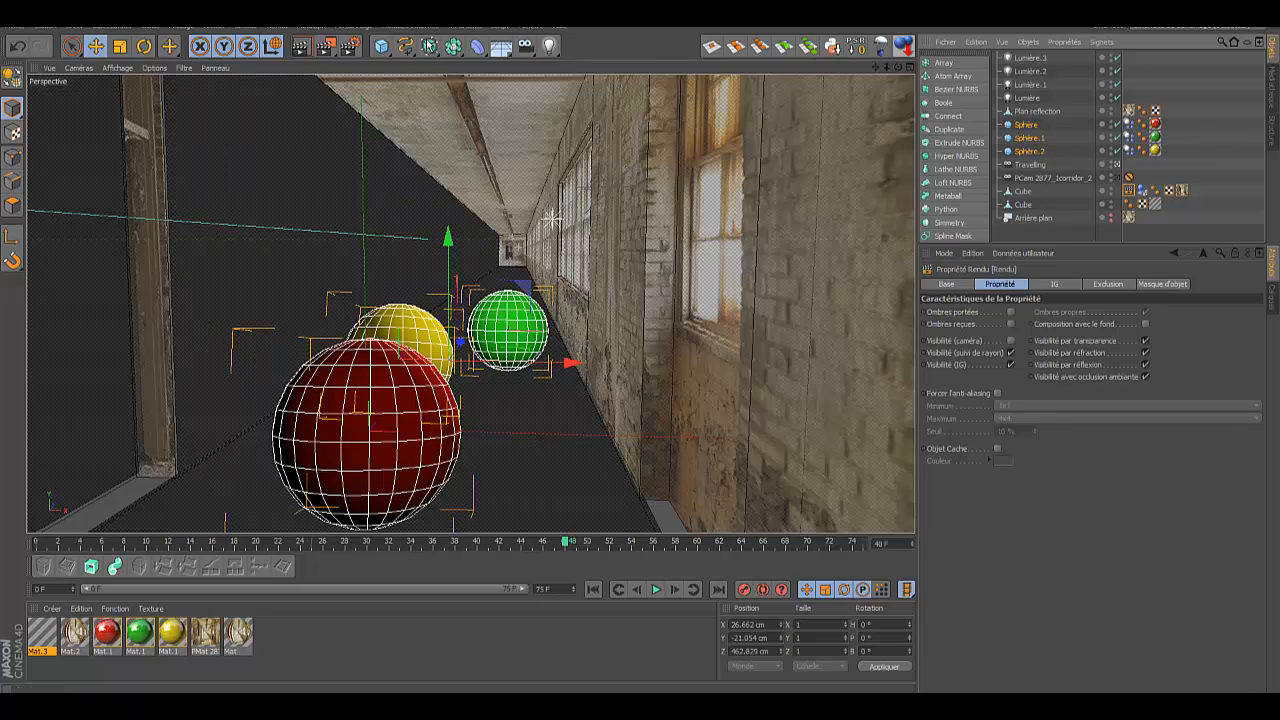
pyautogui.click(305, 48)
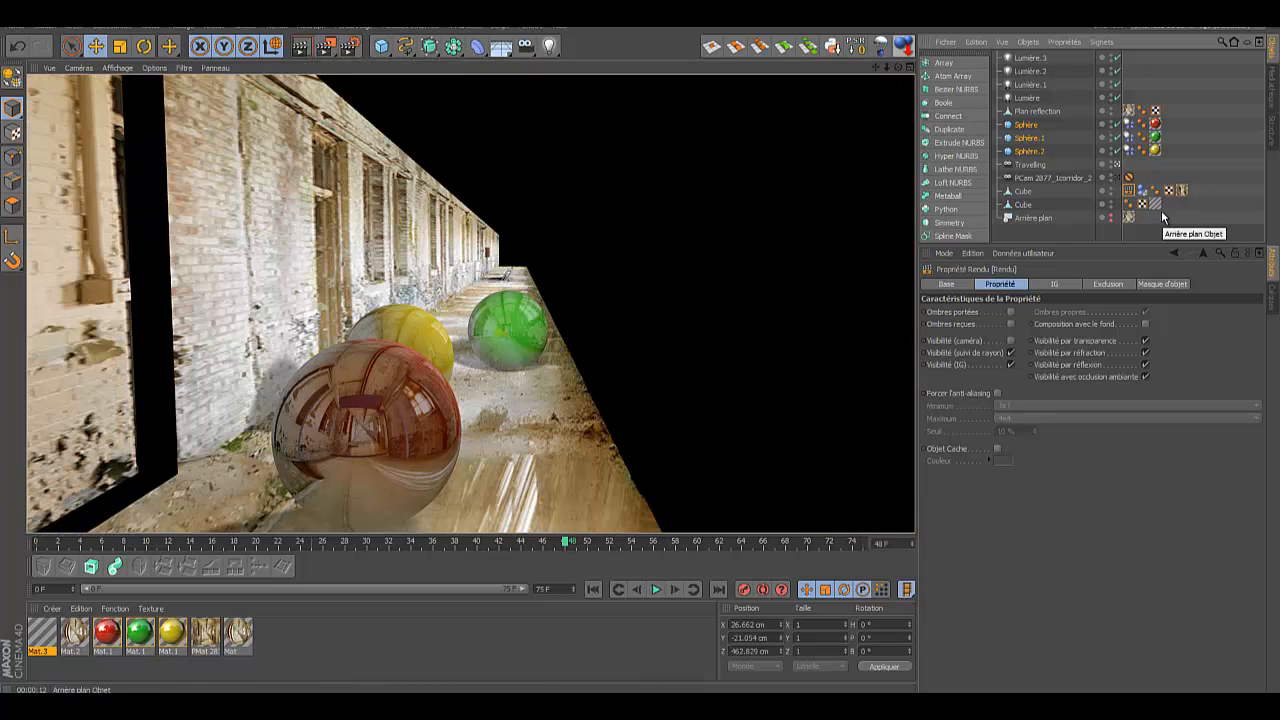
pyautogui.click(1111, 190)
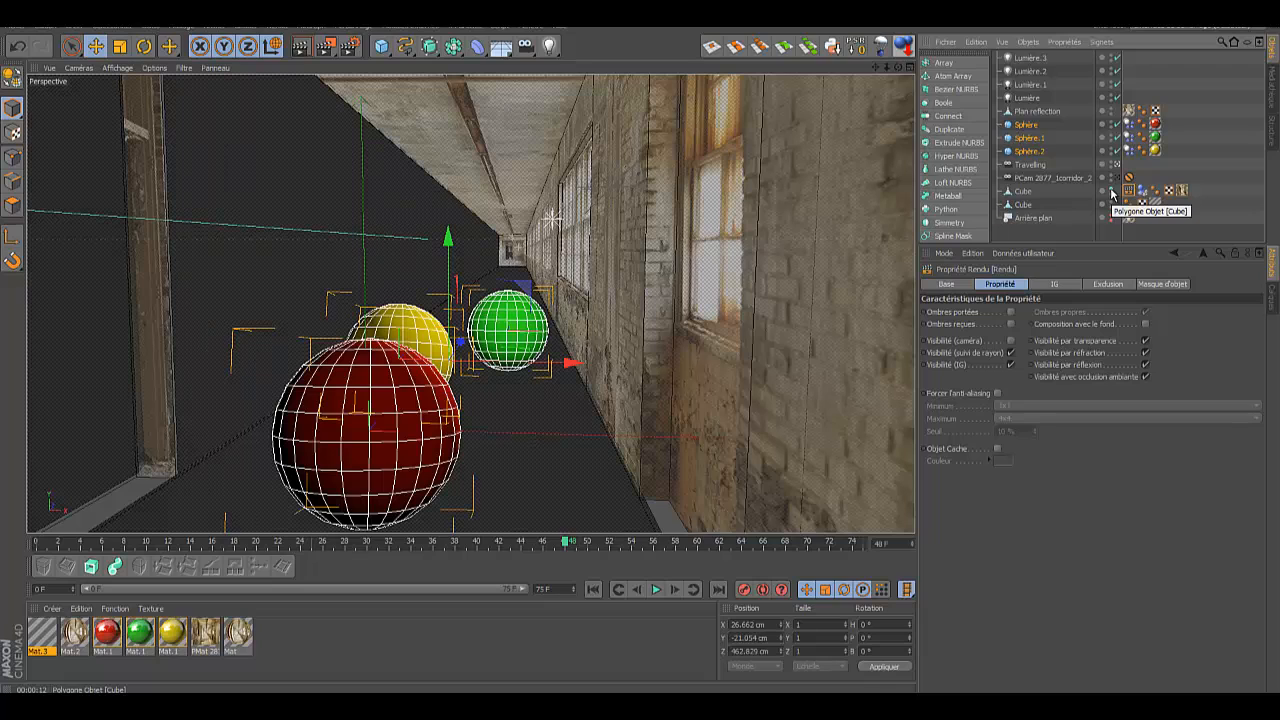
pyautogui.click(1111, 190)
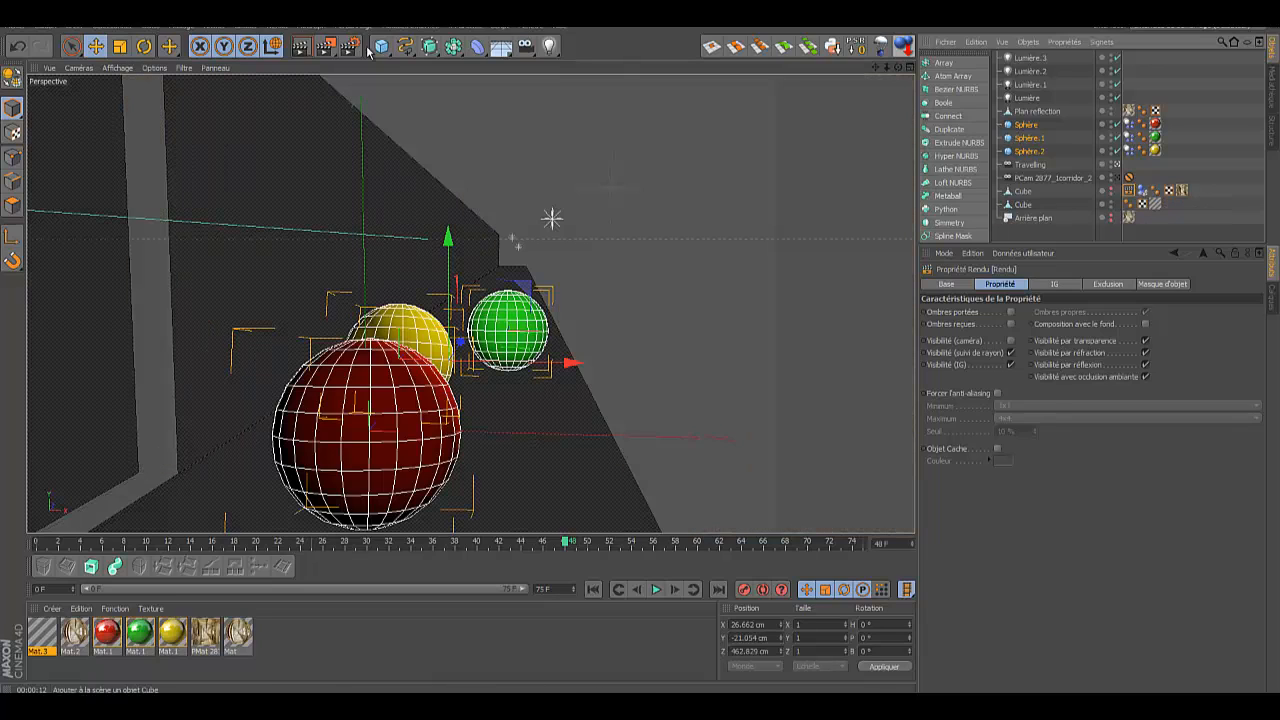
pyautogui.click(1021, 204)
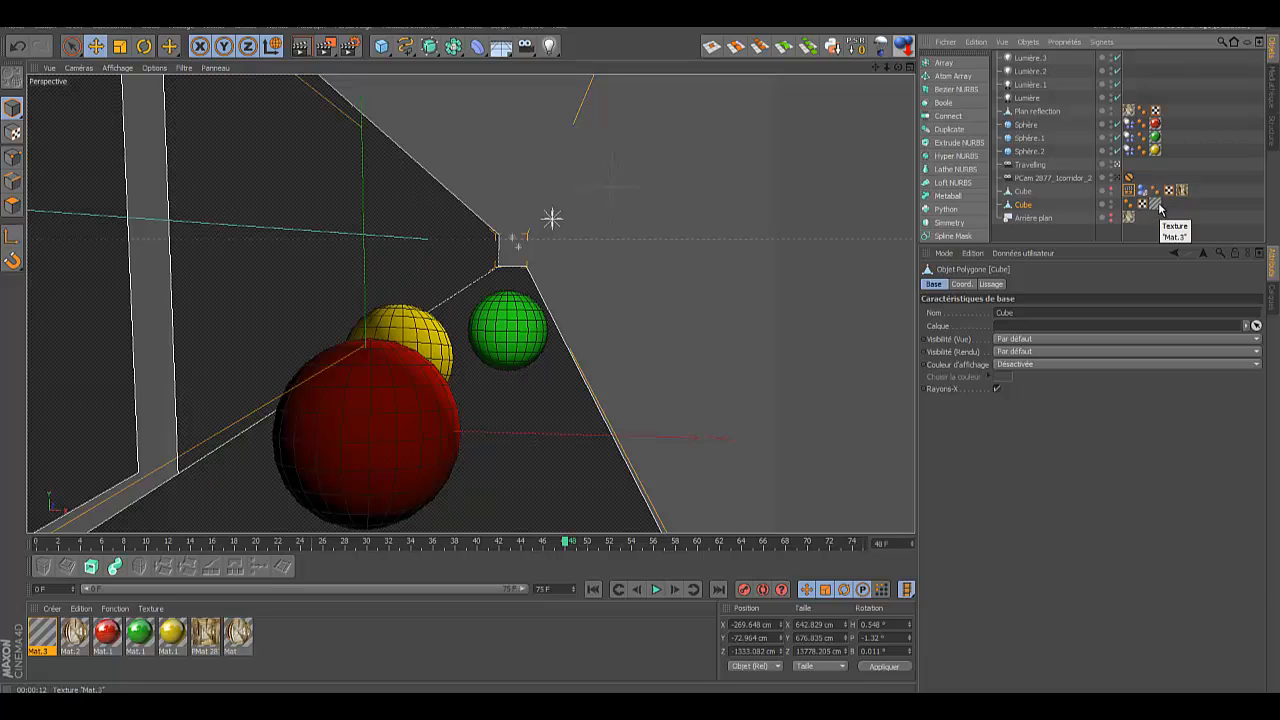
pyautogui.click(1020, 191)
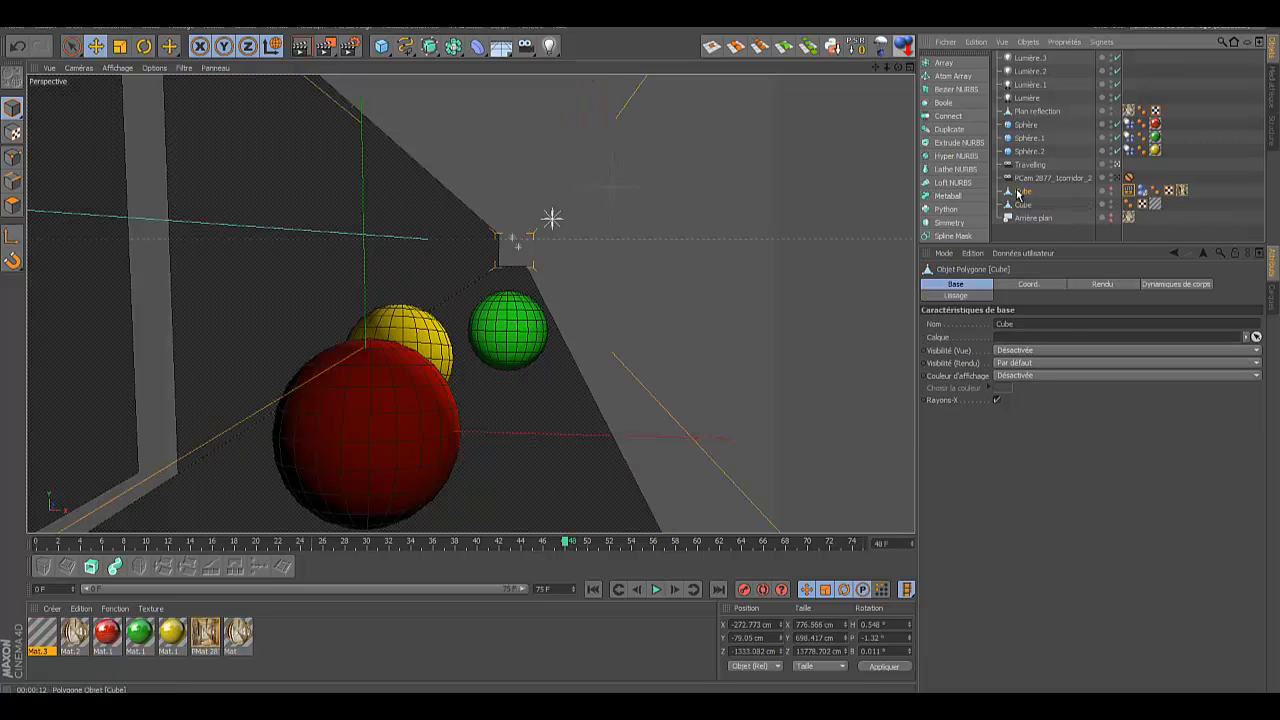
# Step: Turn off Visibilité par transparence and Visibilité par réfraction in the corridor cube's Rendu tag, and render the view
pyautogui.click(1130, 191)
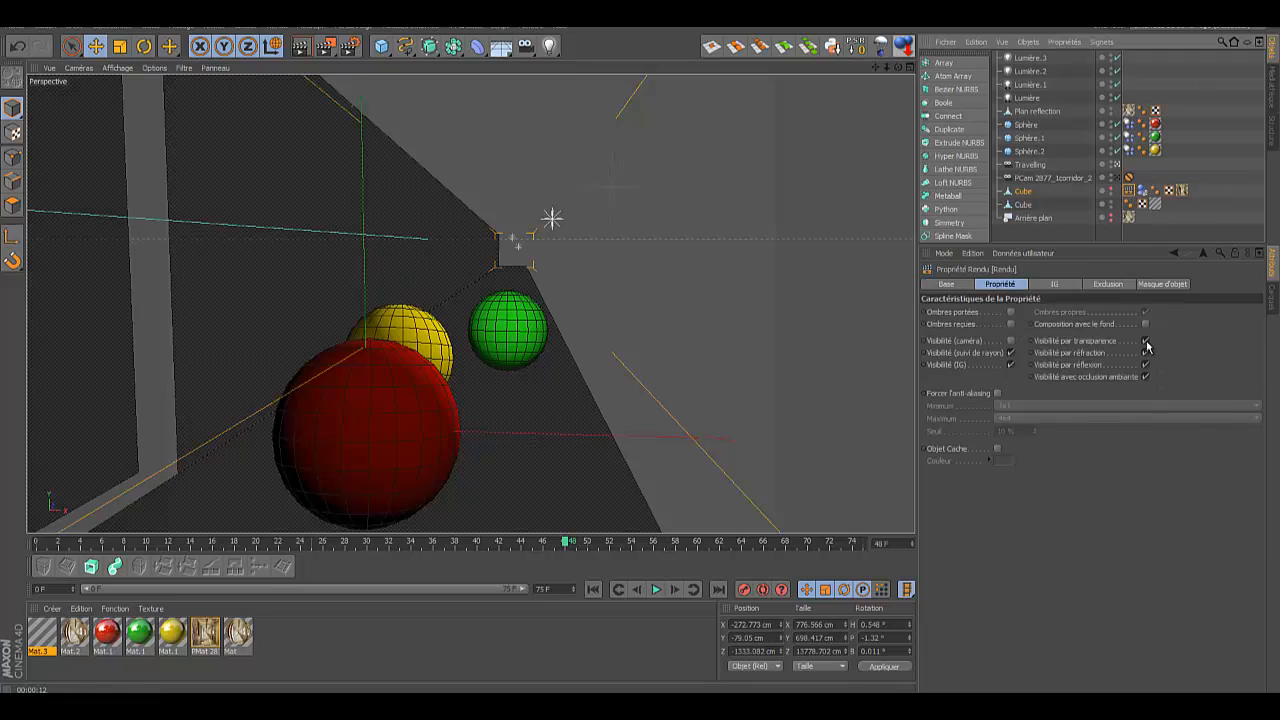
pyautogui.click(1145, 341)
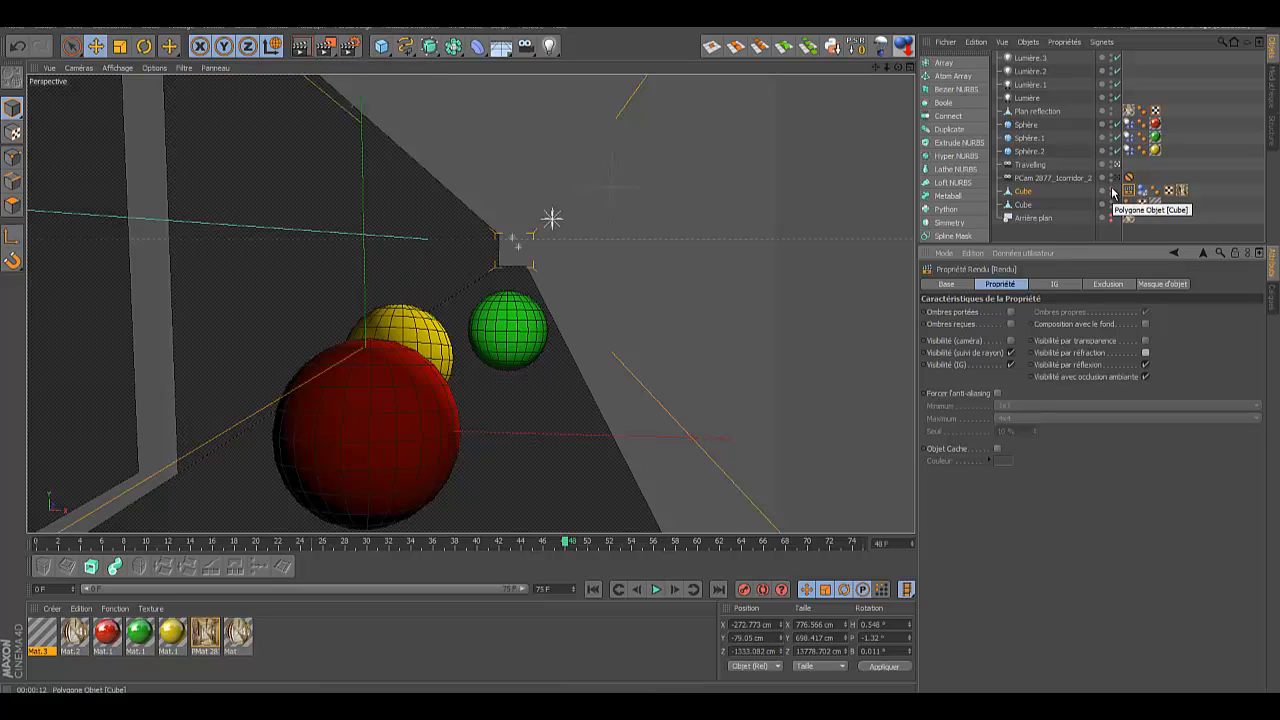
pyautogui.click(303, 48)
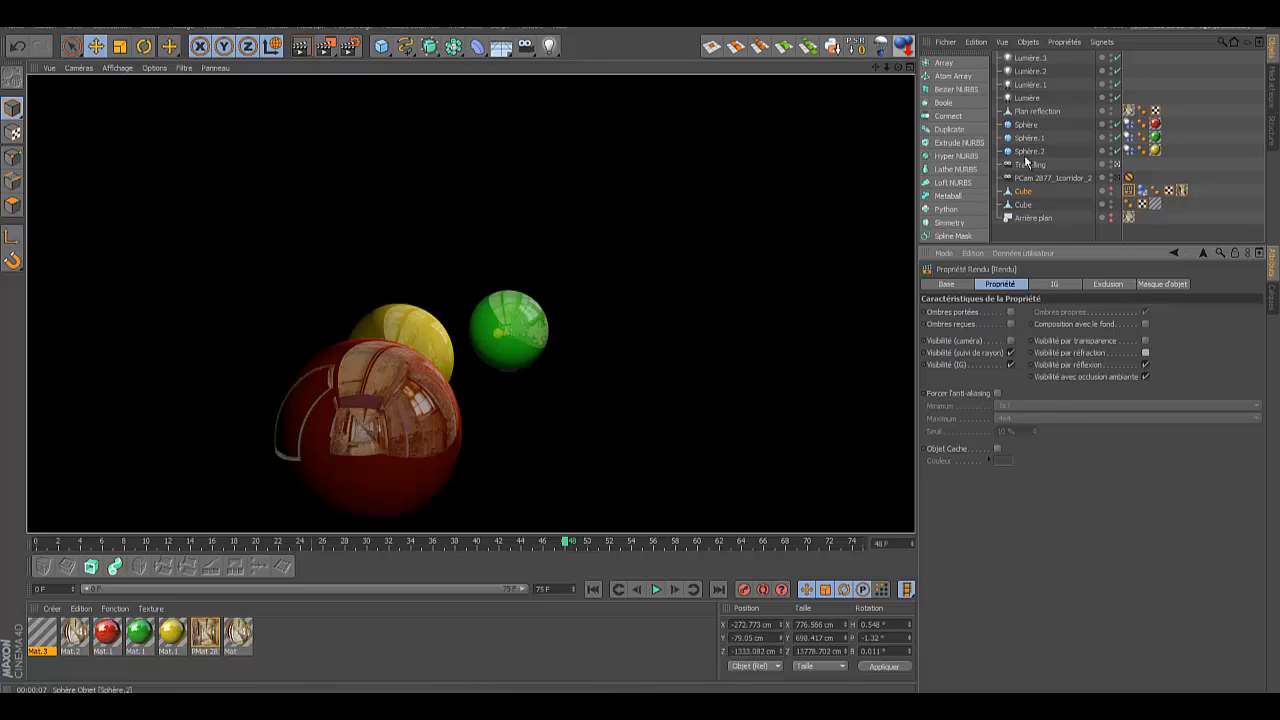
# Step: Unhide the corridor cube, turn Visibilité par réfraction back on in its Rendu tag, and check the spheres in the rendered view
pyautogui.click(1112, 192)
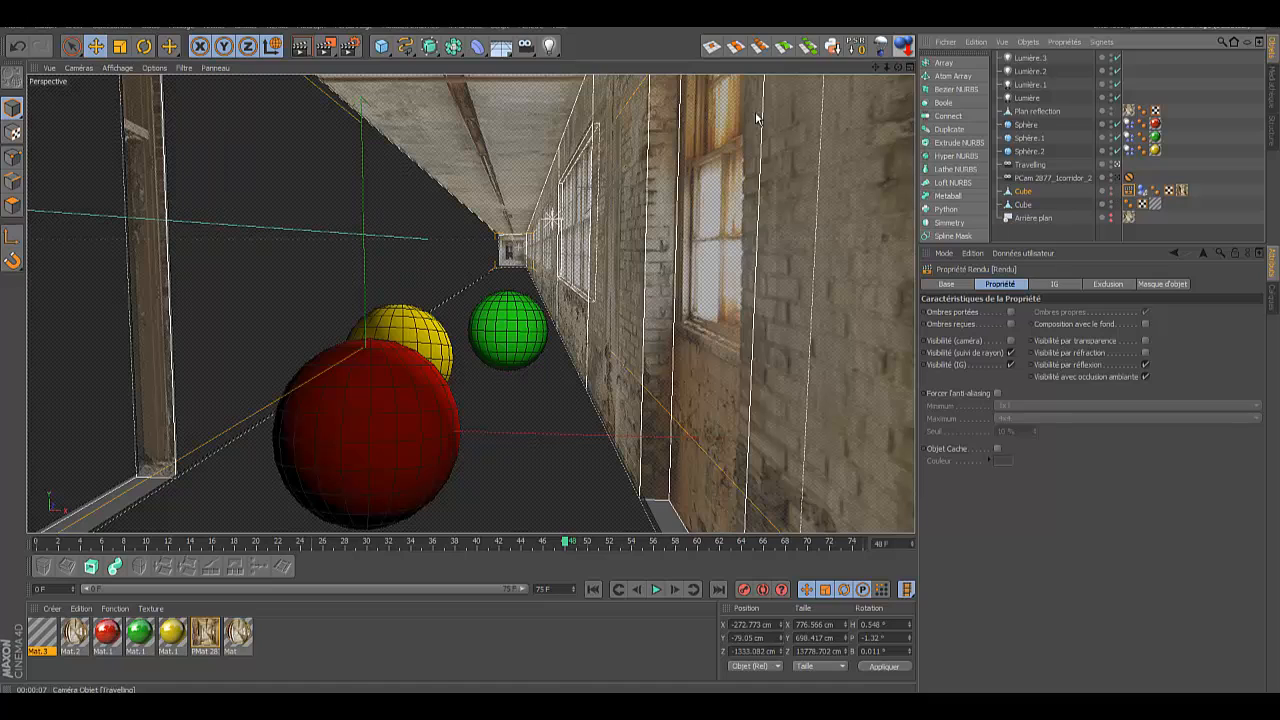
pyautogui.click(304, 48)
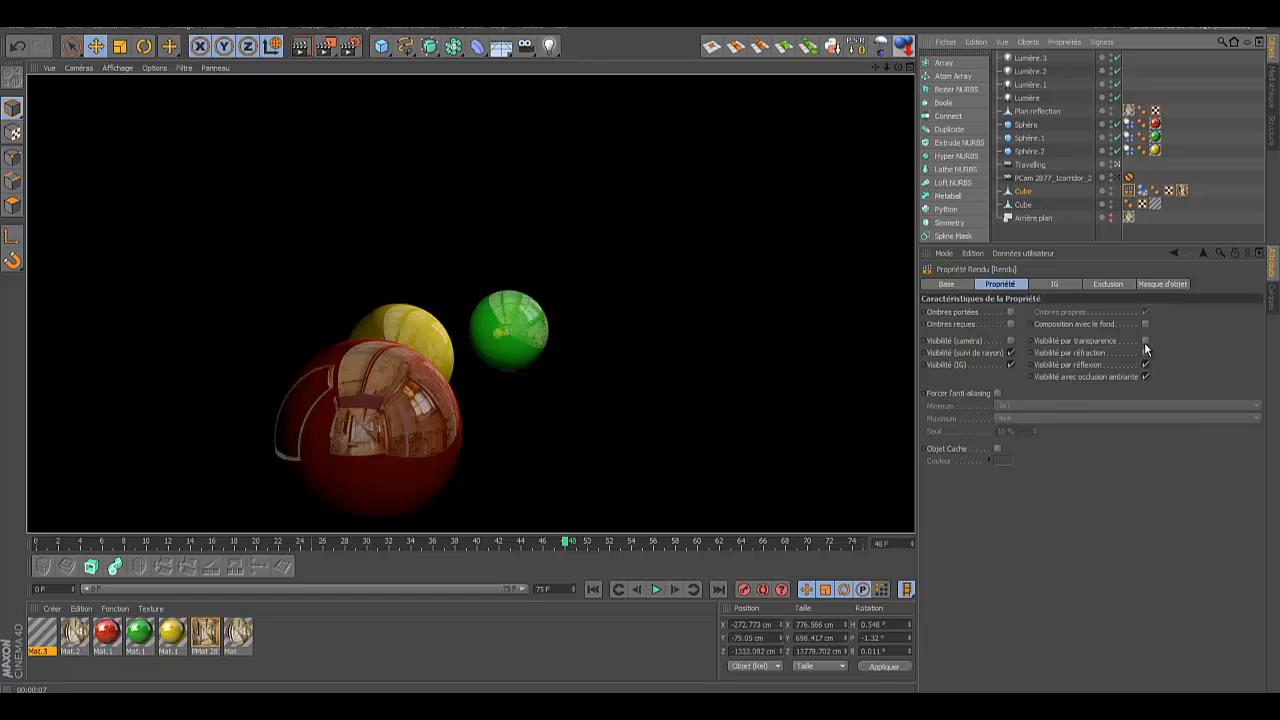
pyautogui.click(1145, 352)
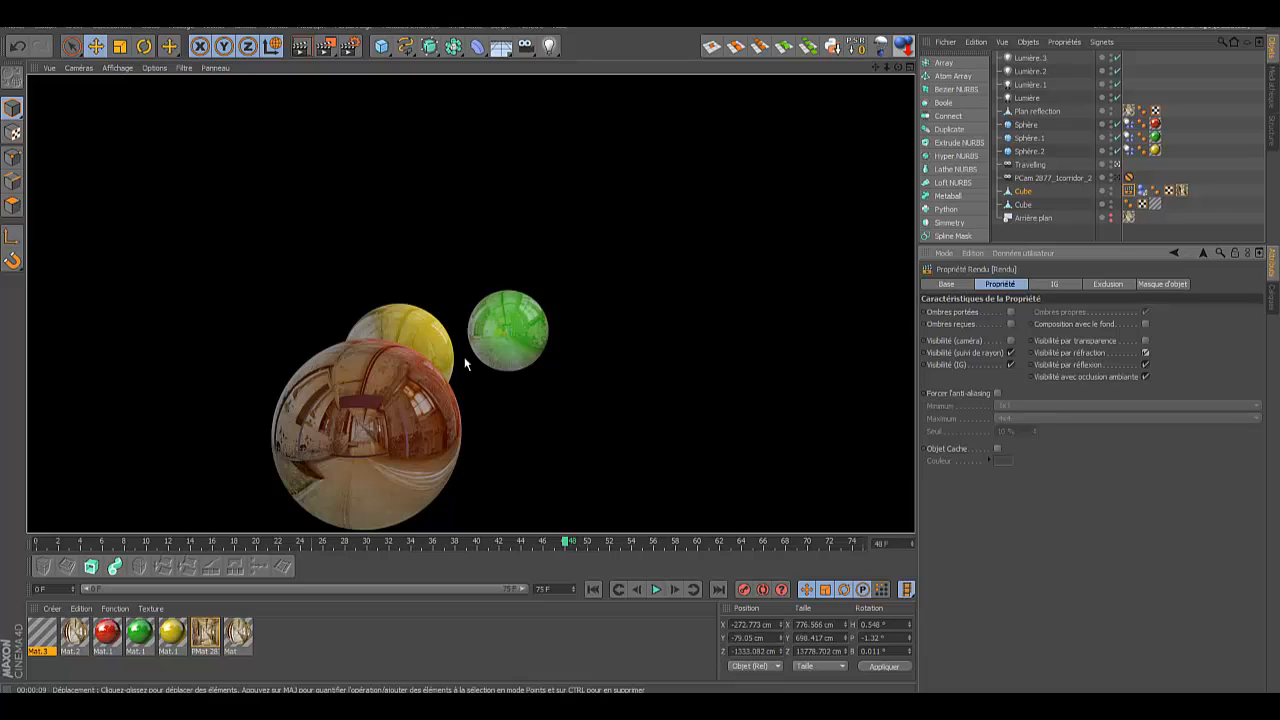
# Step: Switch to the file explorer and look through the TIFF image sequence in the Envir folder inside Sequence par passe
pyautogui.hotkey('alt', 'Tab')
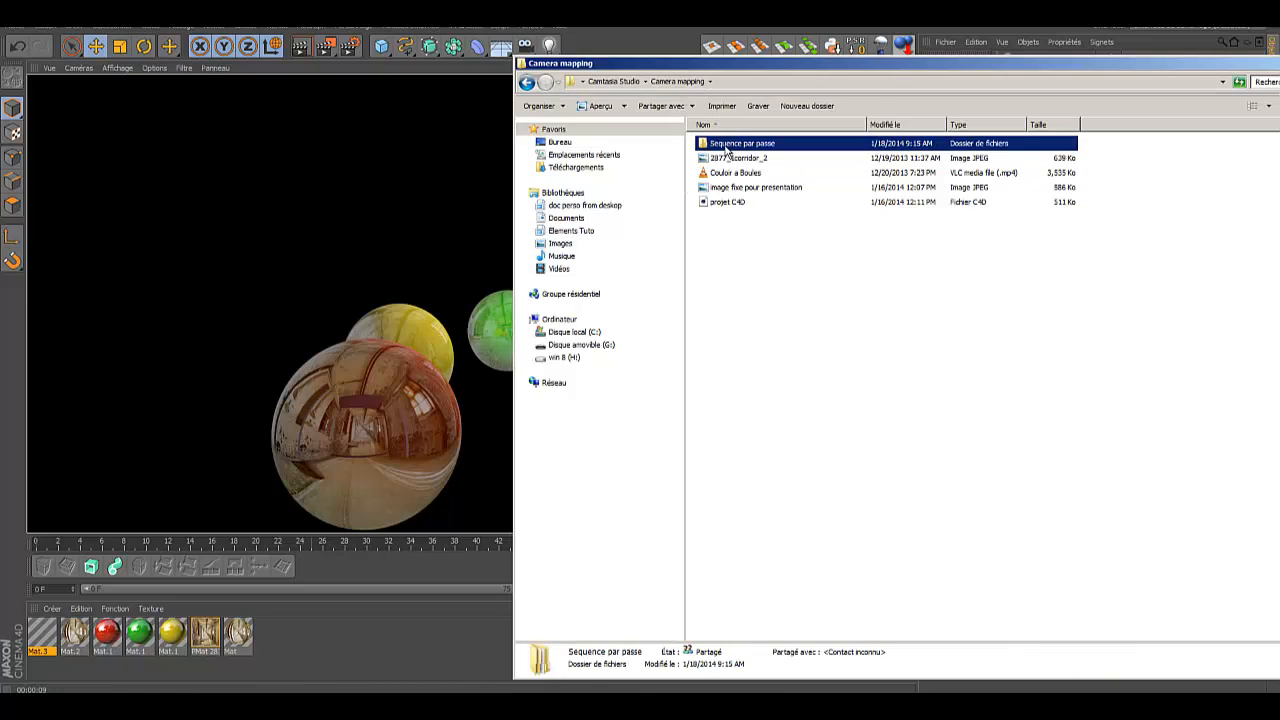
pyautogui.doubleClick(727, 144)
pyautogui.click(718, 147)
pyautogui.doubleClick(718, 145)
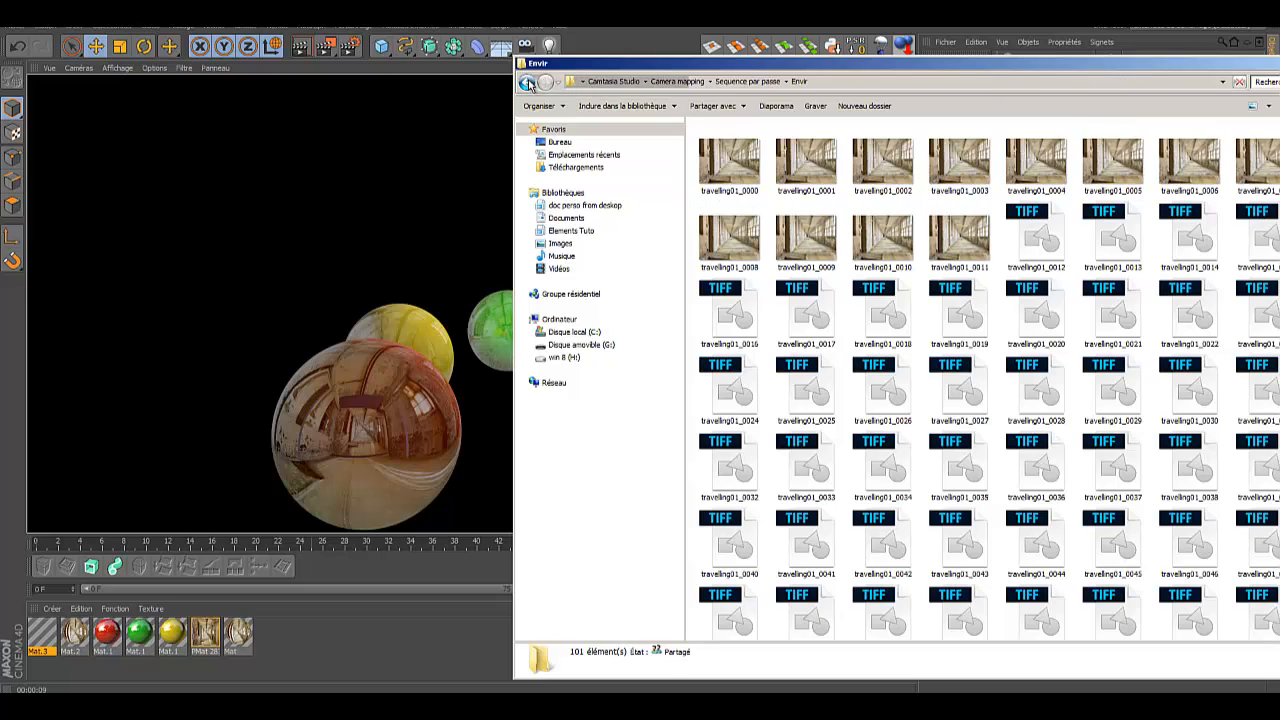
pyautogui.click(526, 83)
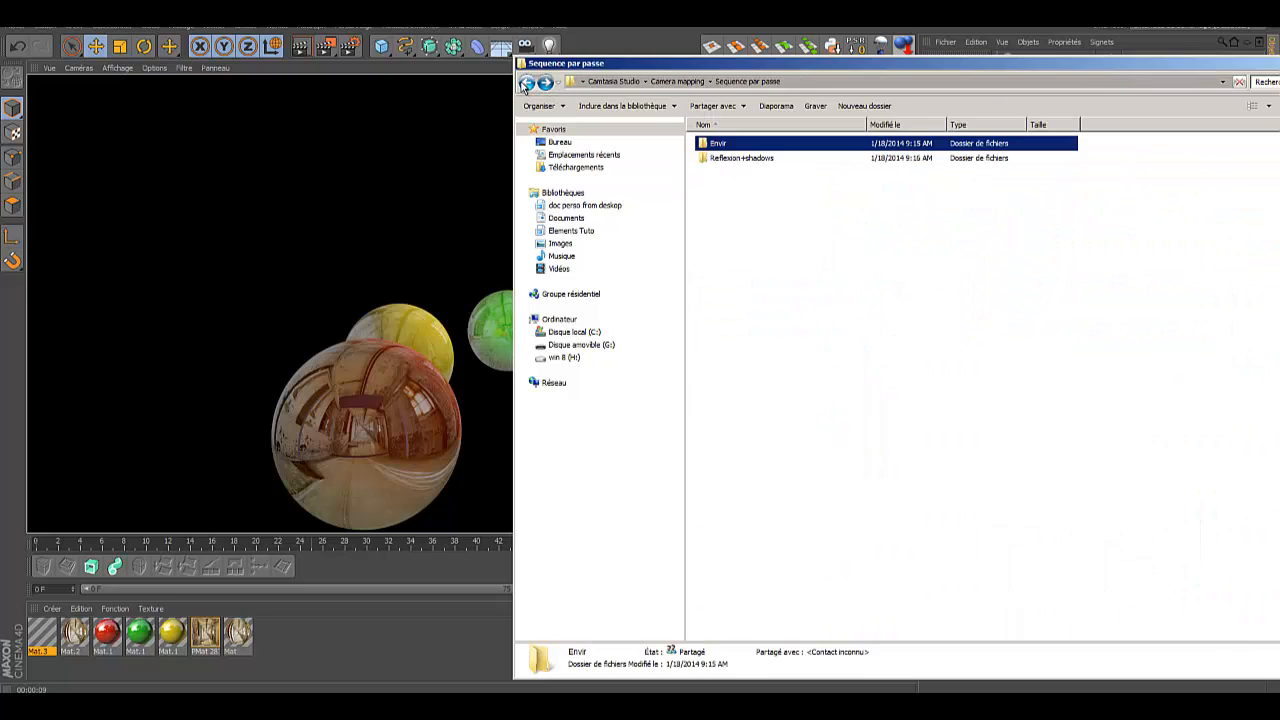
# Step: Open the Reflexion+shadows folder in Sequence par passe, enlarge its window to full screen, and try to preview frame travelling01_0054
pyautogui.doubleClick(720, 157)
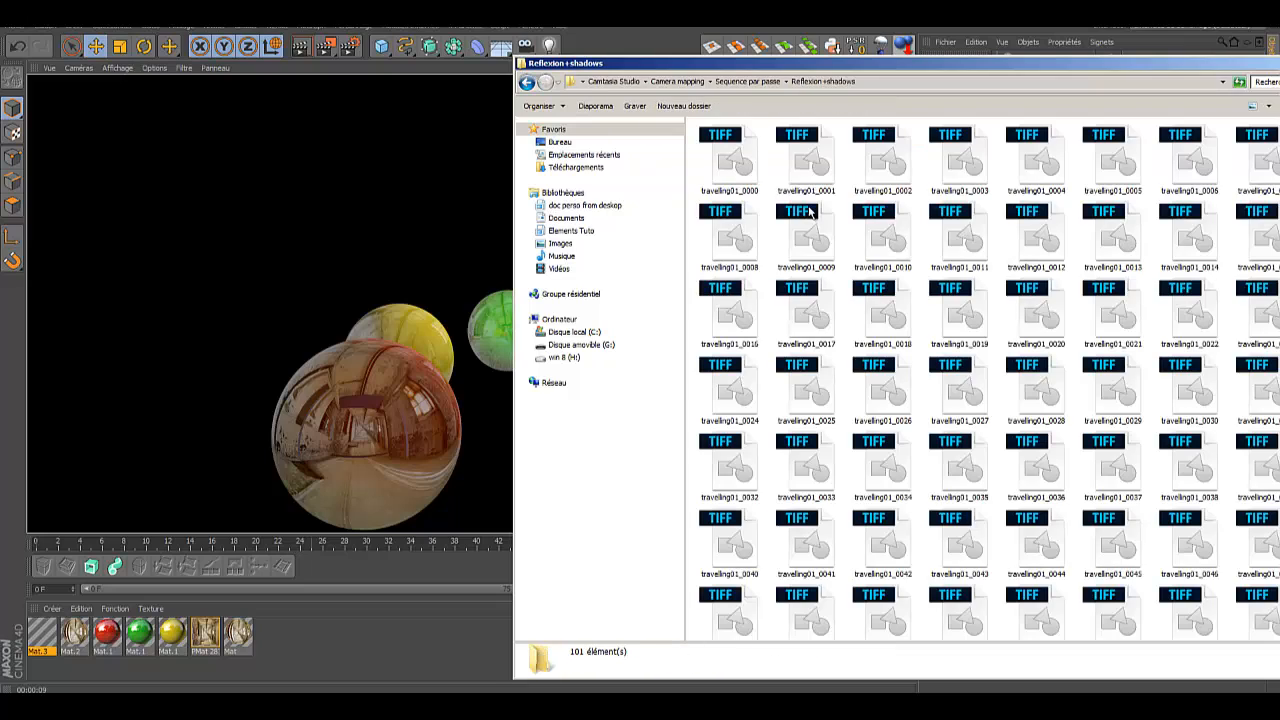
pyautogui.moveTo(1104, 76); pyautogui.dragTo(700, 2)
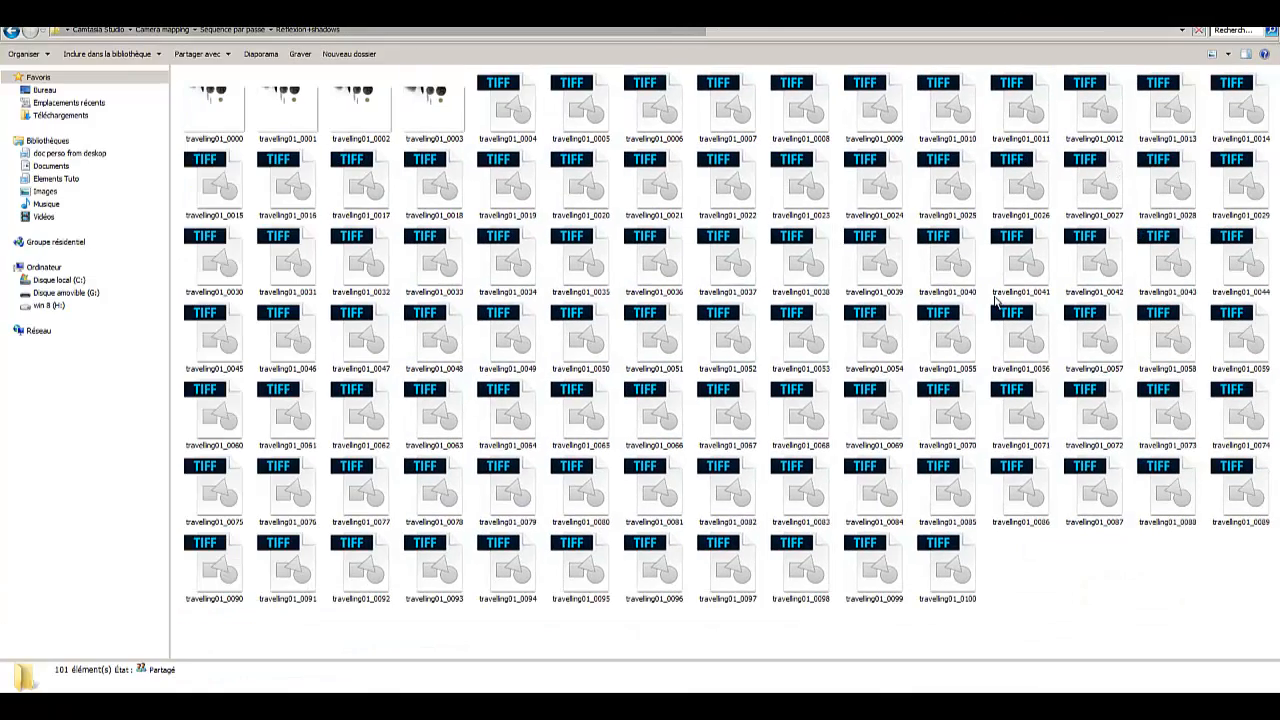
pyautogui.click(878, 343)
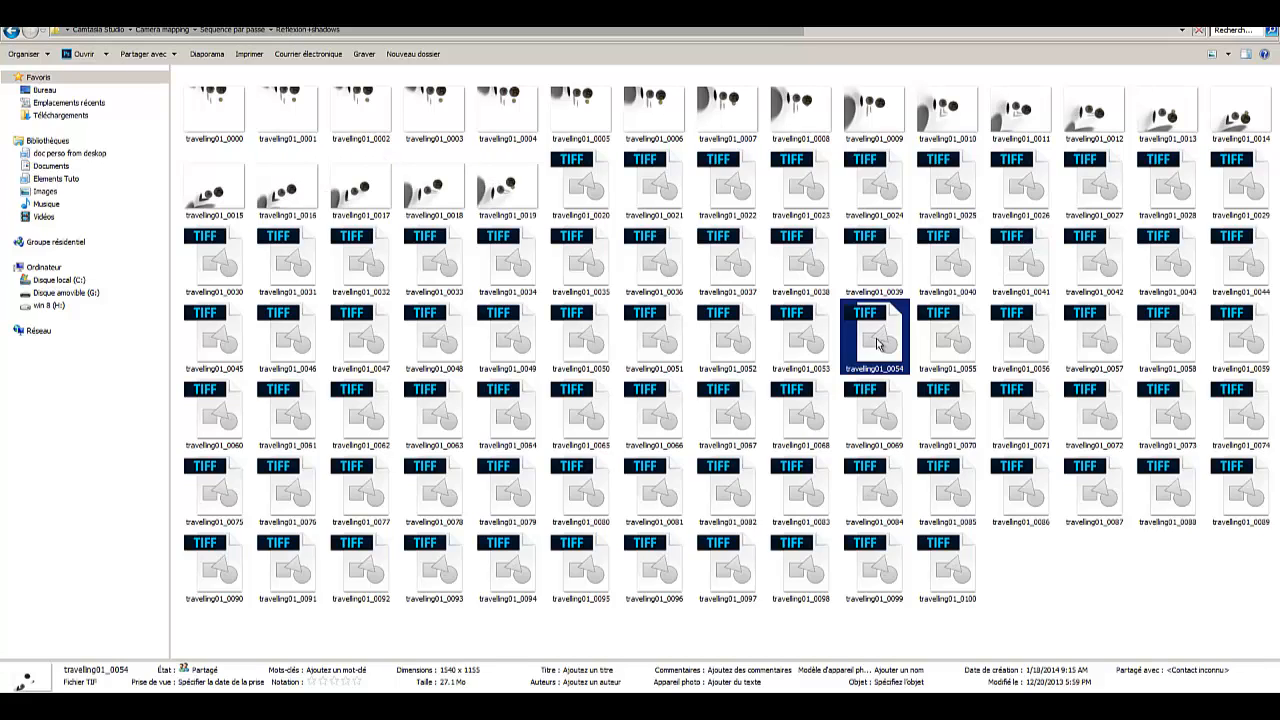
pyautogui.rightClick(877, 343)
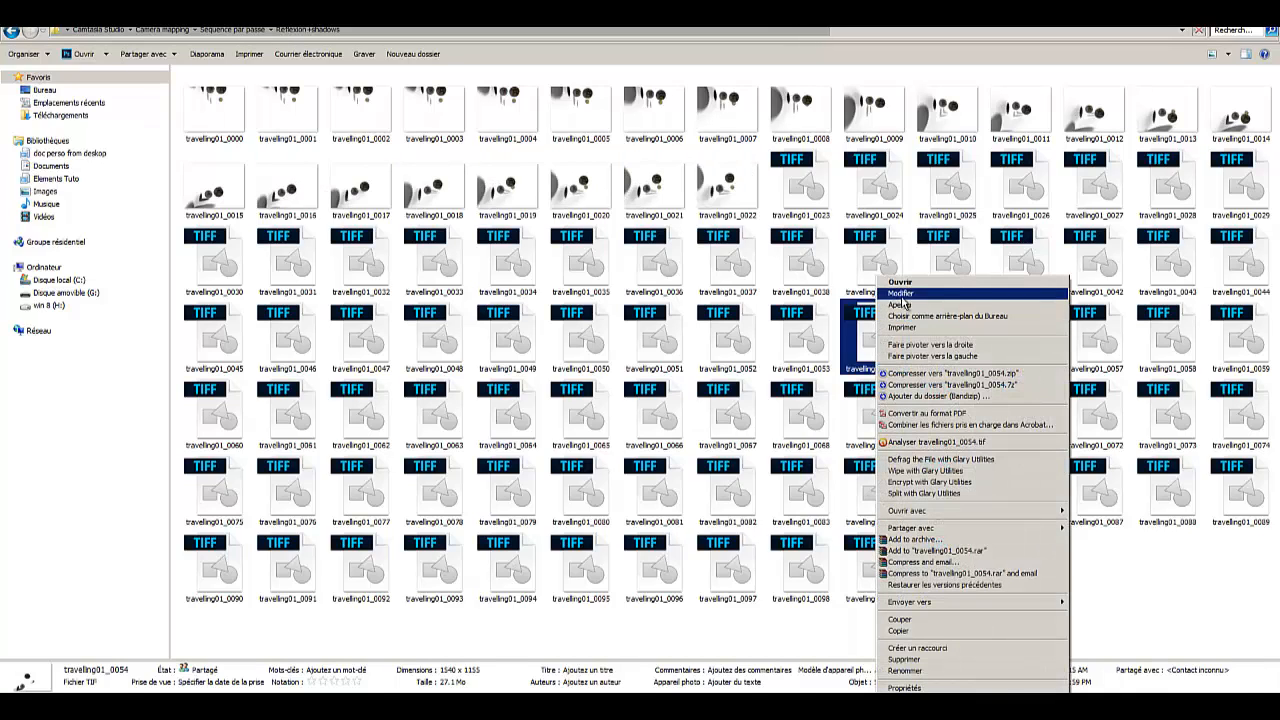
pyautogui.click(903, 306)
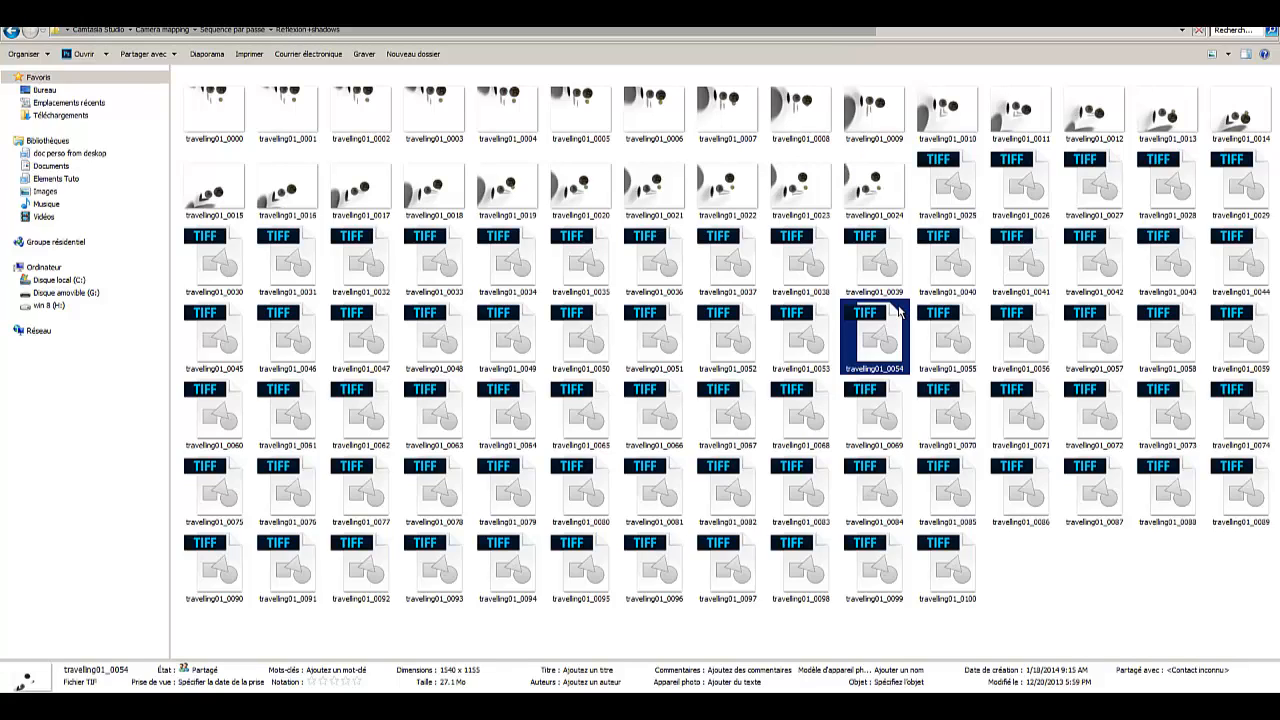
pyautogui.rightClick(873, 333)
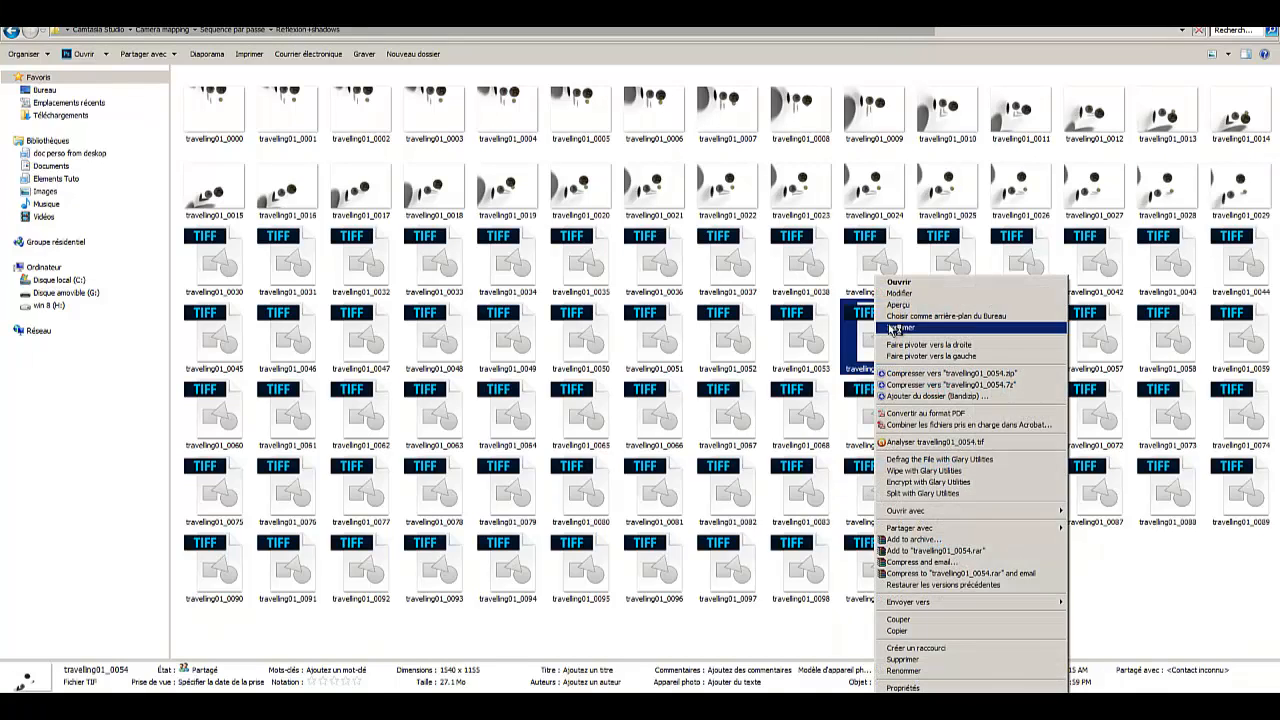
pyautogui.click(903, 312)
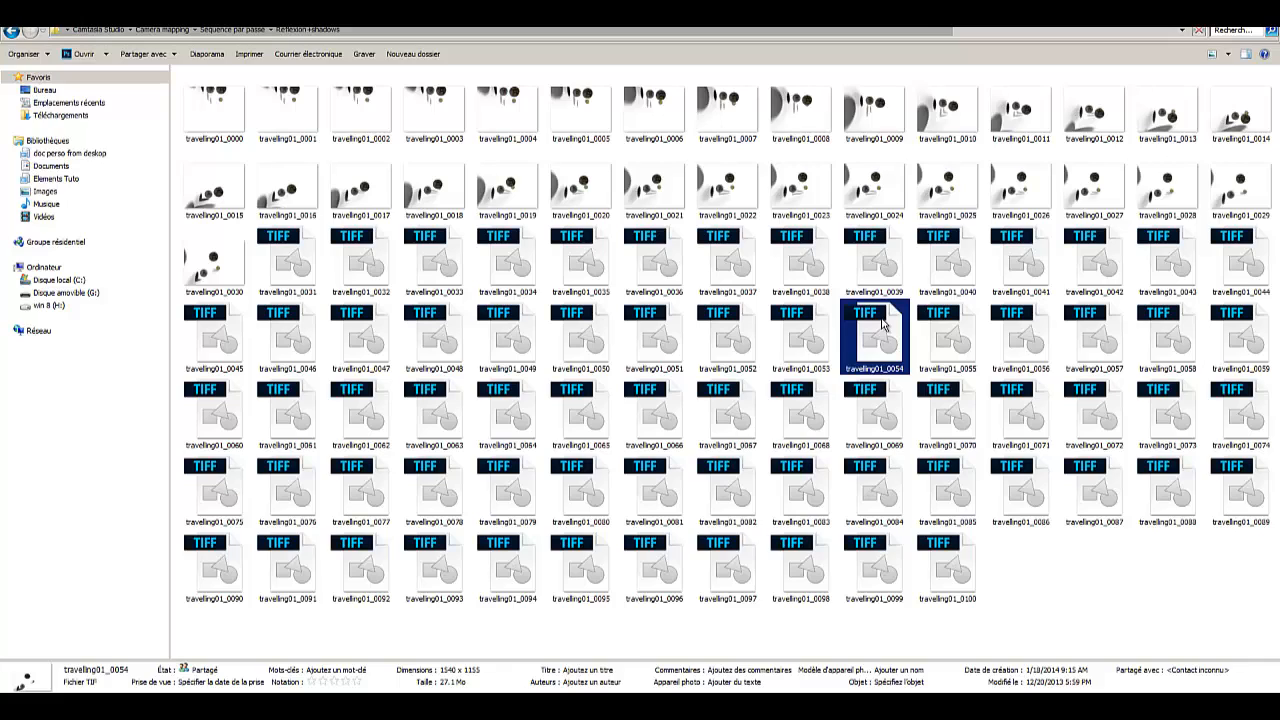
# Step: Try to preview frame travelling01_0031 of the Reflexion+shadows sequence, and close the Photoshop window
pyautogui.click(284, 266)
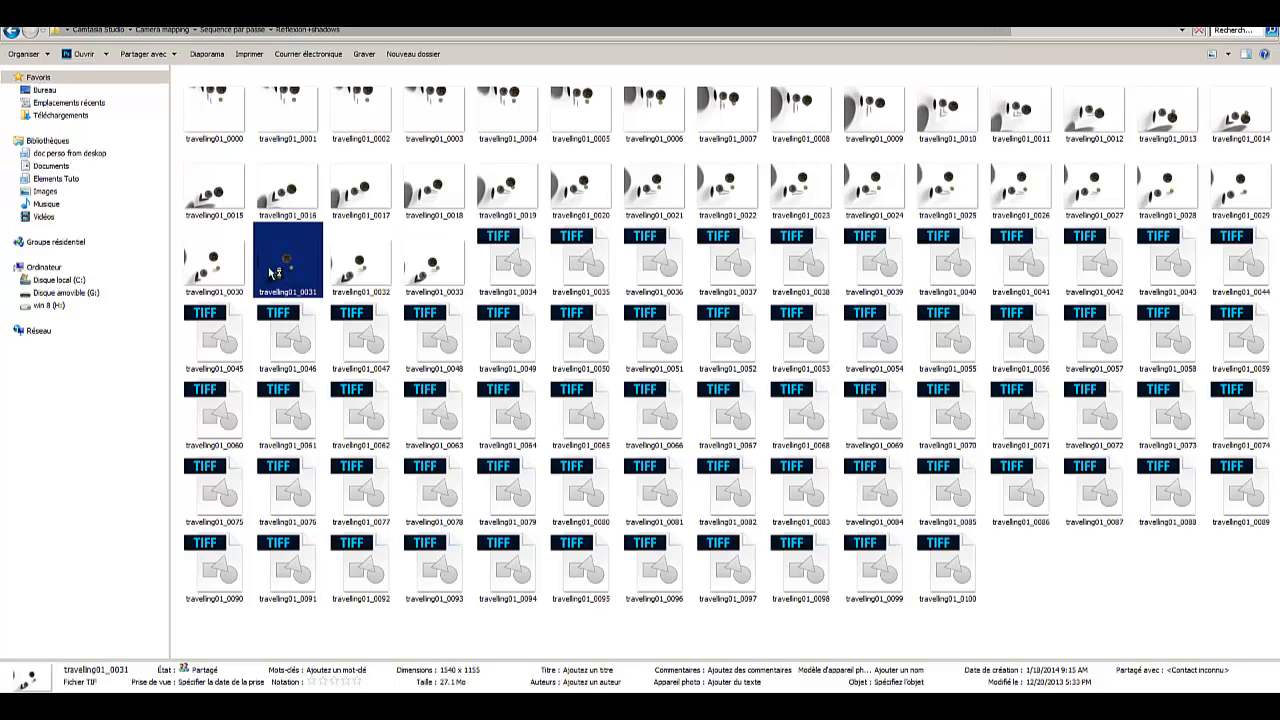
pyautogui.rightClick(286, 271)
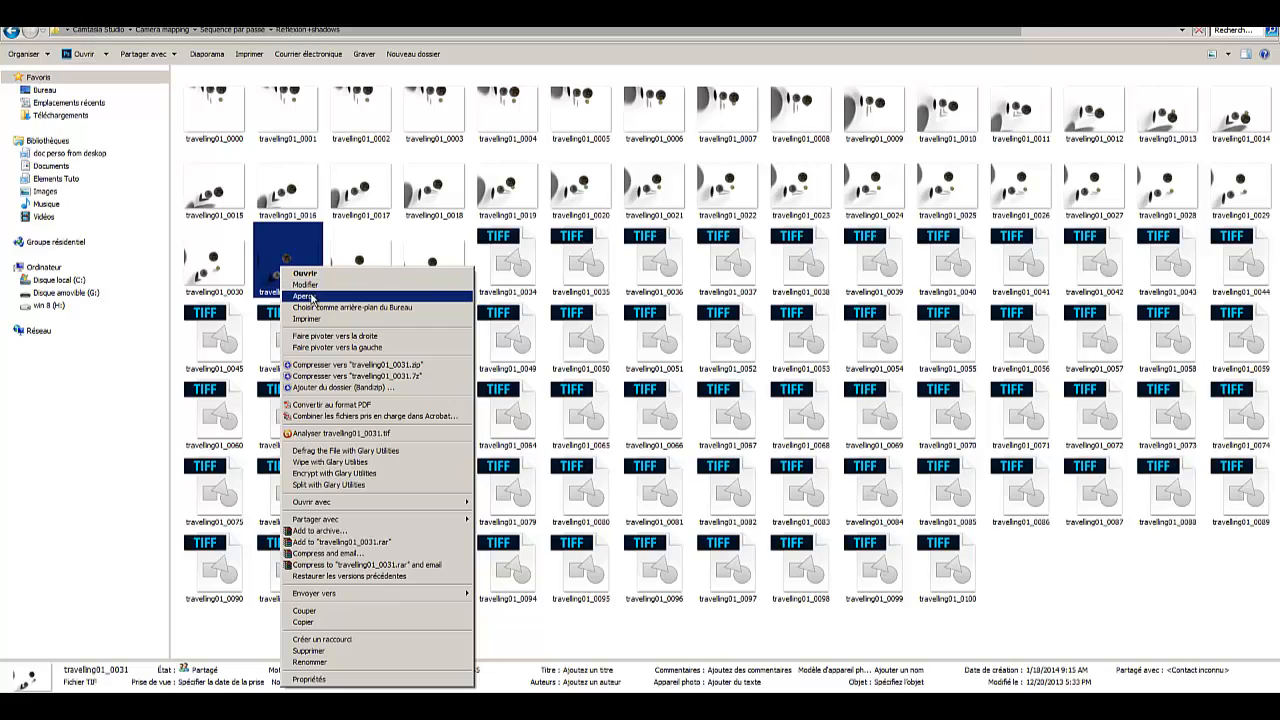
pyautogui.click(310, 297)
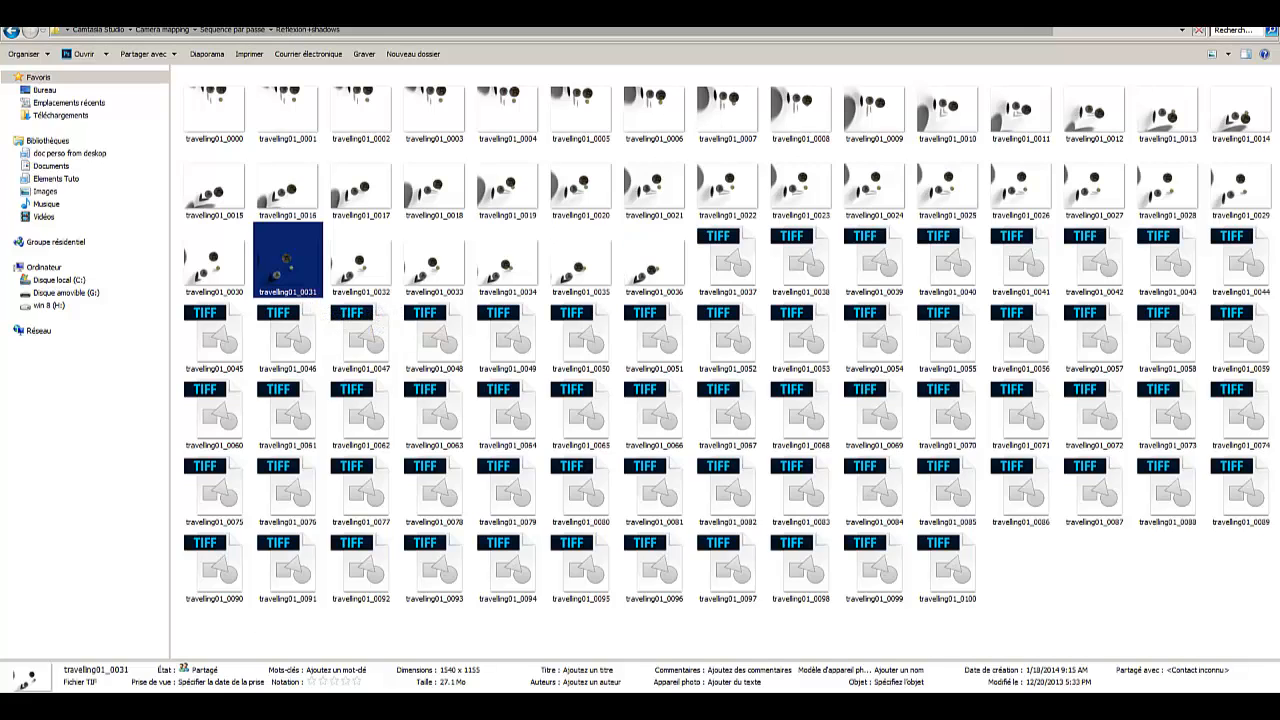
pyautogui.rightClick(215, 706)
pyautogui.click(186, 687)
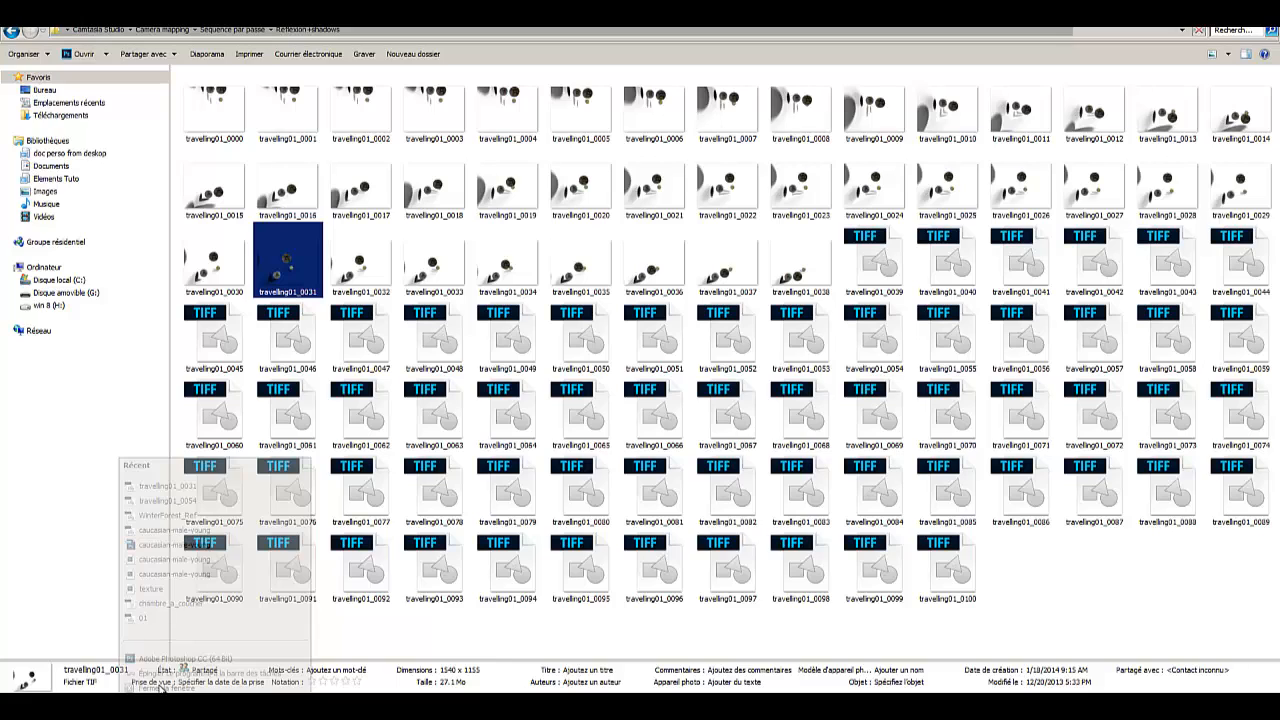
# Step: Open frame travelling01_0031 with Visionneuse de photos Windows to view the reflection and shadow pass
pyautogui.rightClick(287, 267)
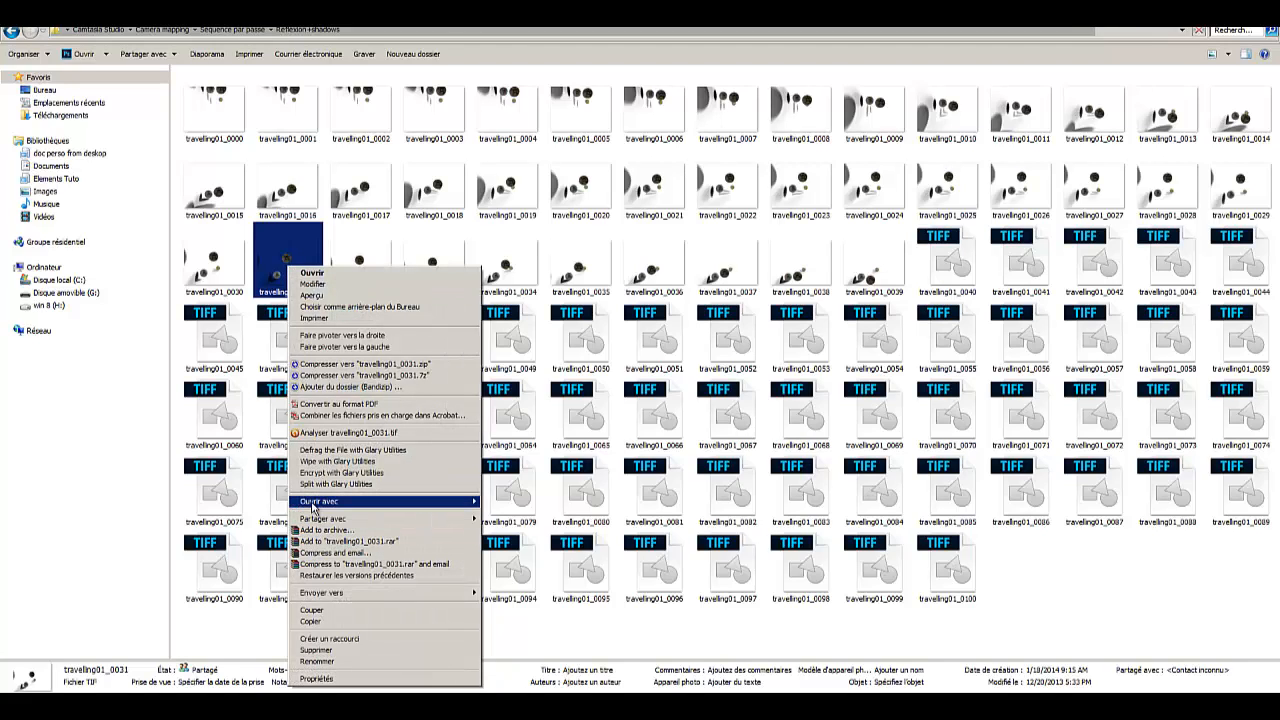
pyautogui.moveTo(313, 506)
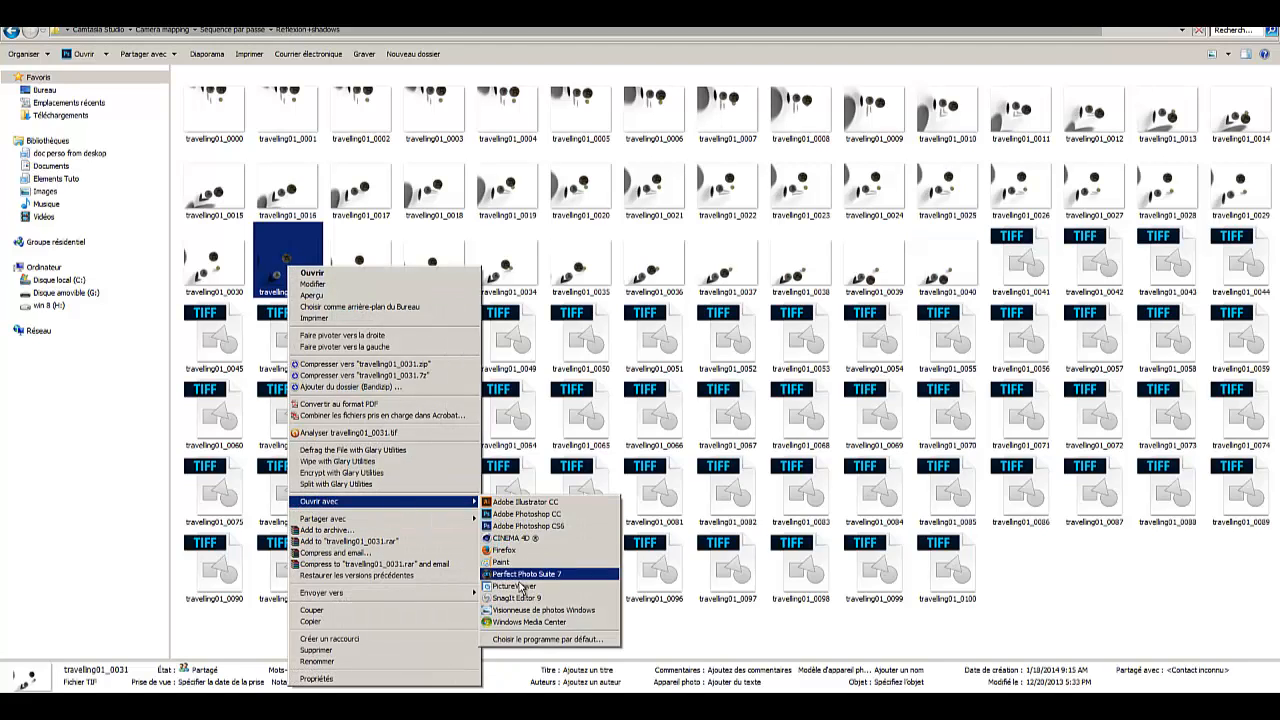
pyautogui.click(516, 610)
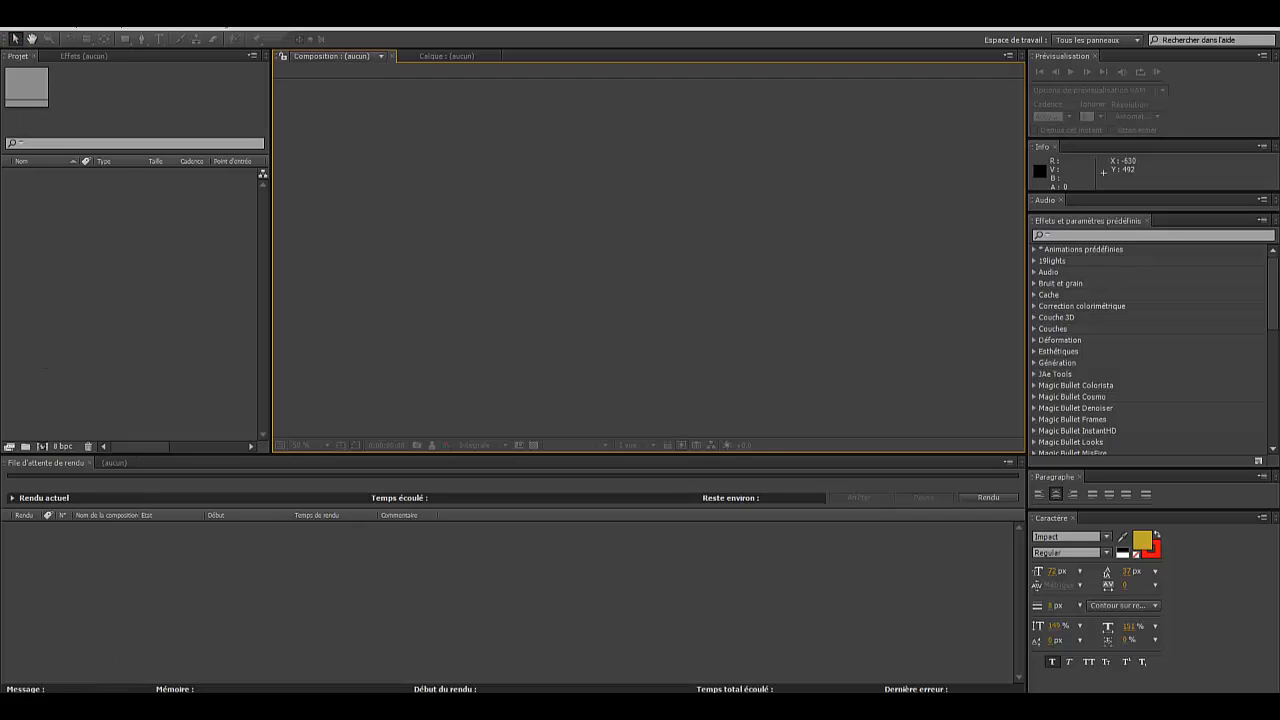
# Step: Switch to After Effects, start a multiple-file import, and browse from Bureau to Camtasia Studio, Camera mapping, Sequence par passe, Envir
pyautogui.click(19, 26)
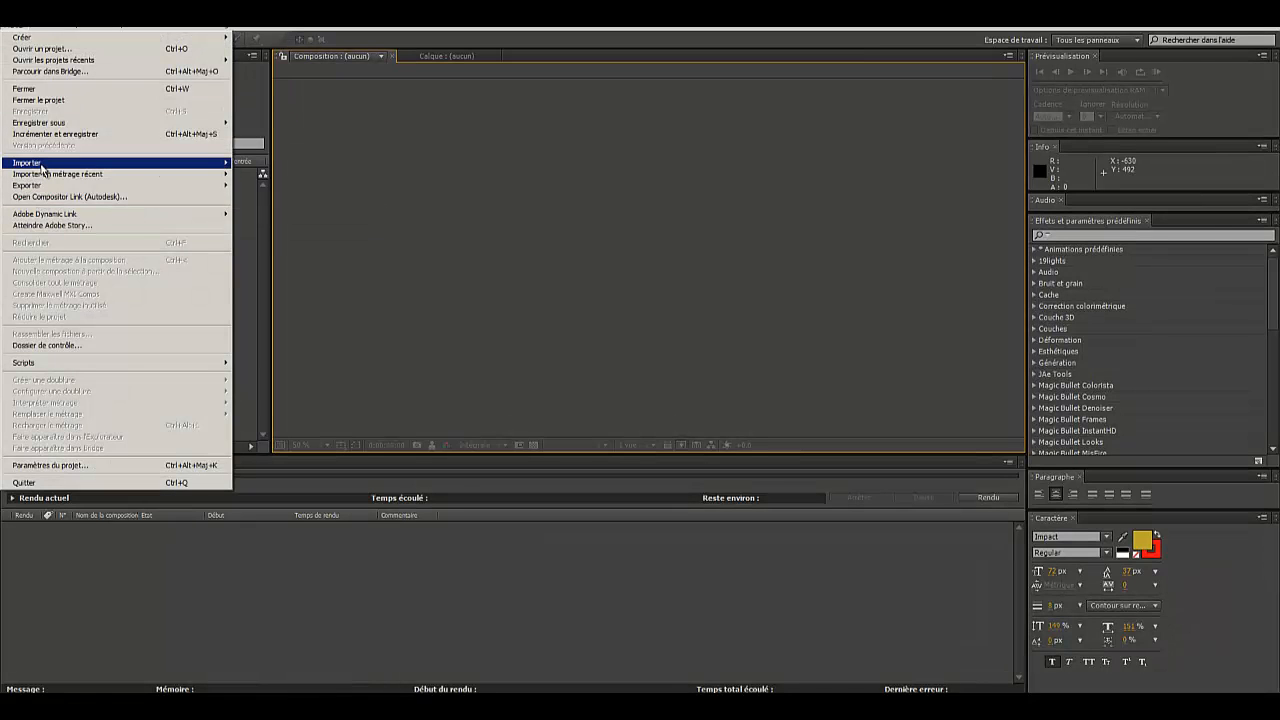
pyautogui.moveTo(88, 165)
pyautogui.click(255, 176)
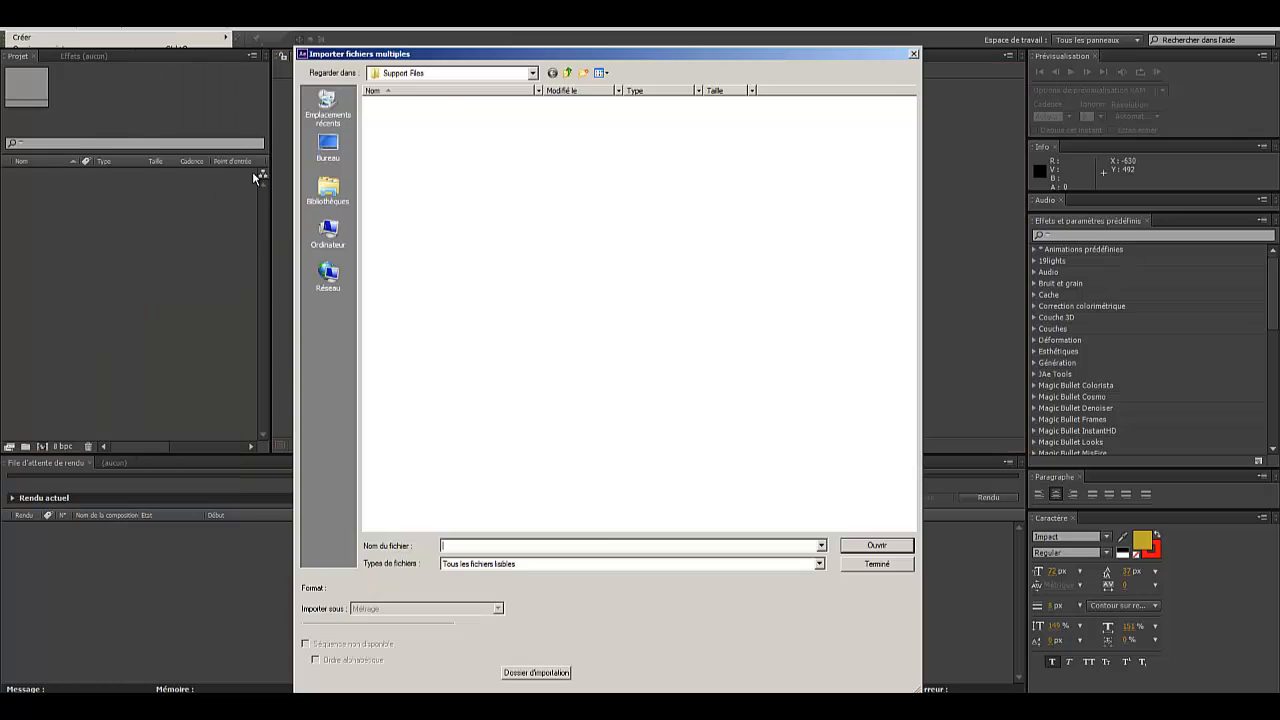
pyautogui.click(328, 148)
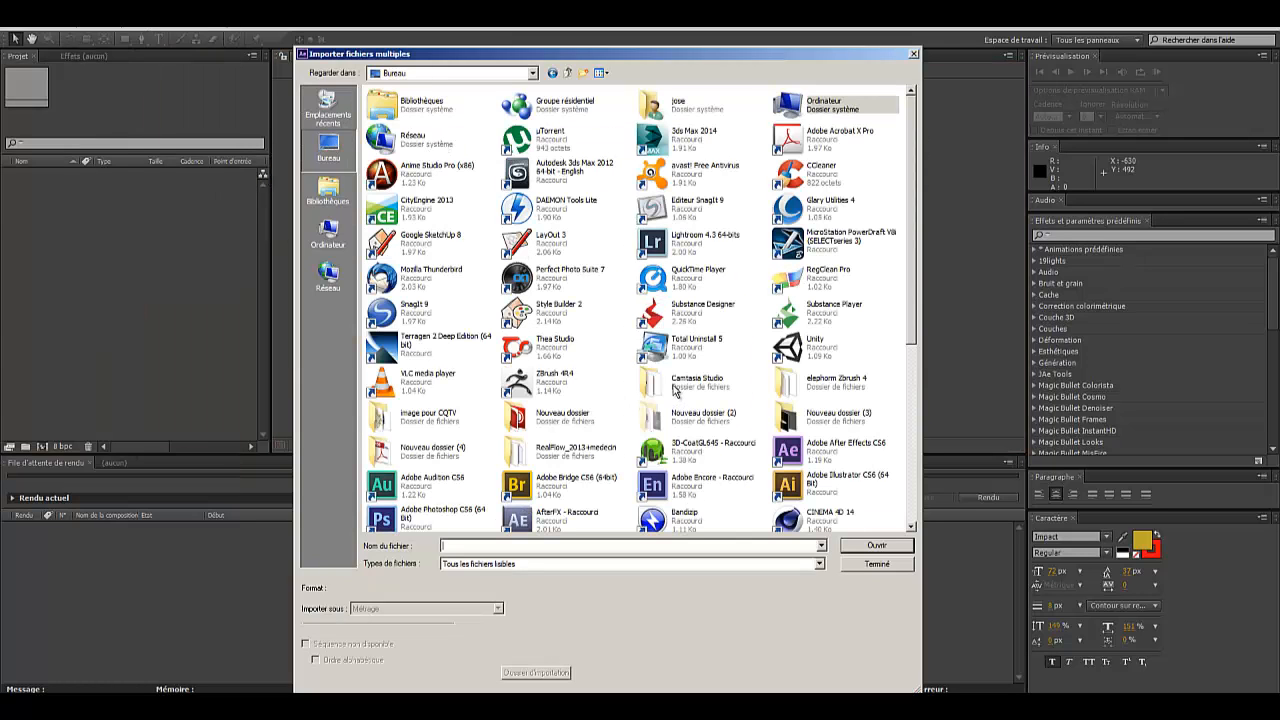
pyautogui.doubleClick(674, 388)
pyautogui.click(406, 104)
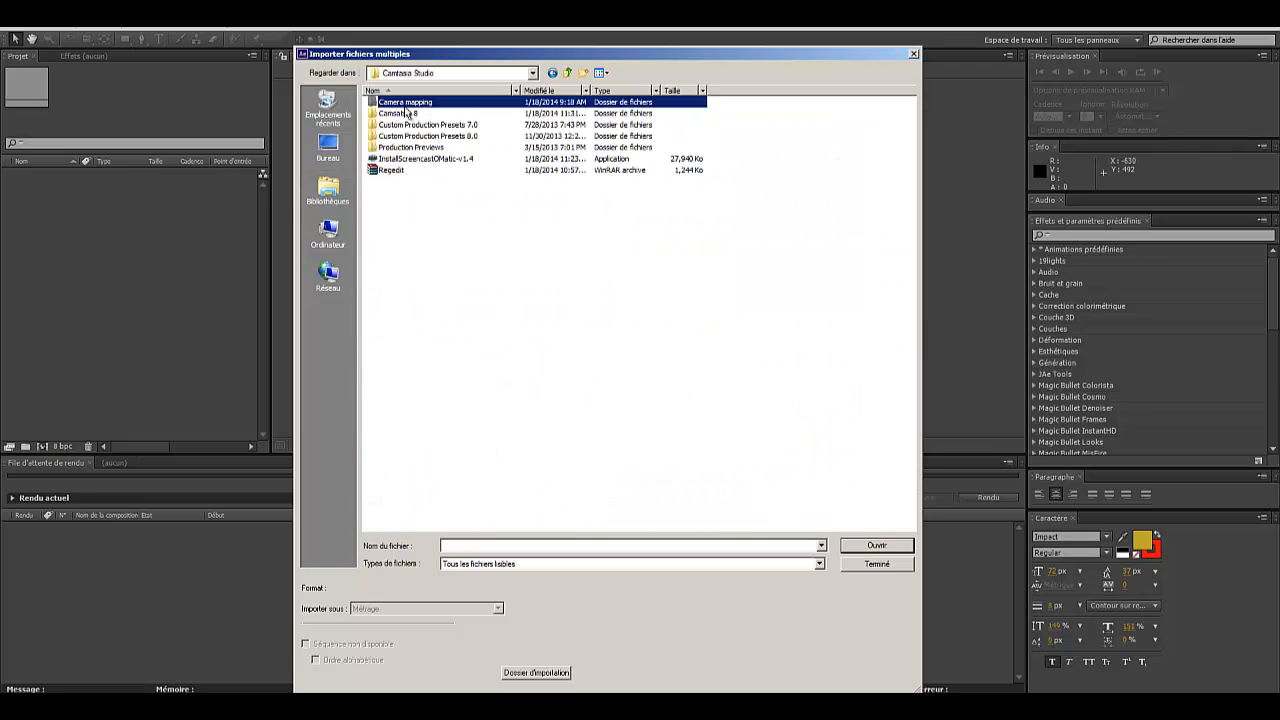
pyautogui.doubleClick(406, 105)
pyautogui.click(403, 104)
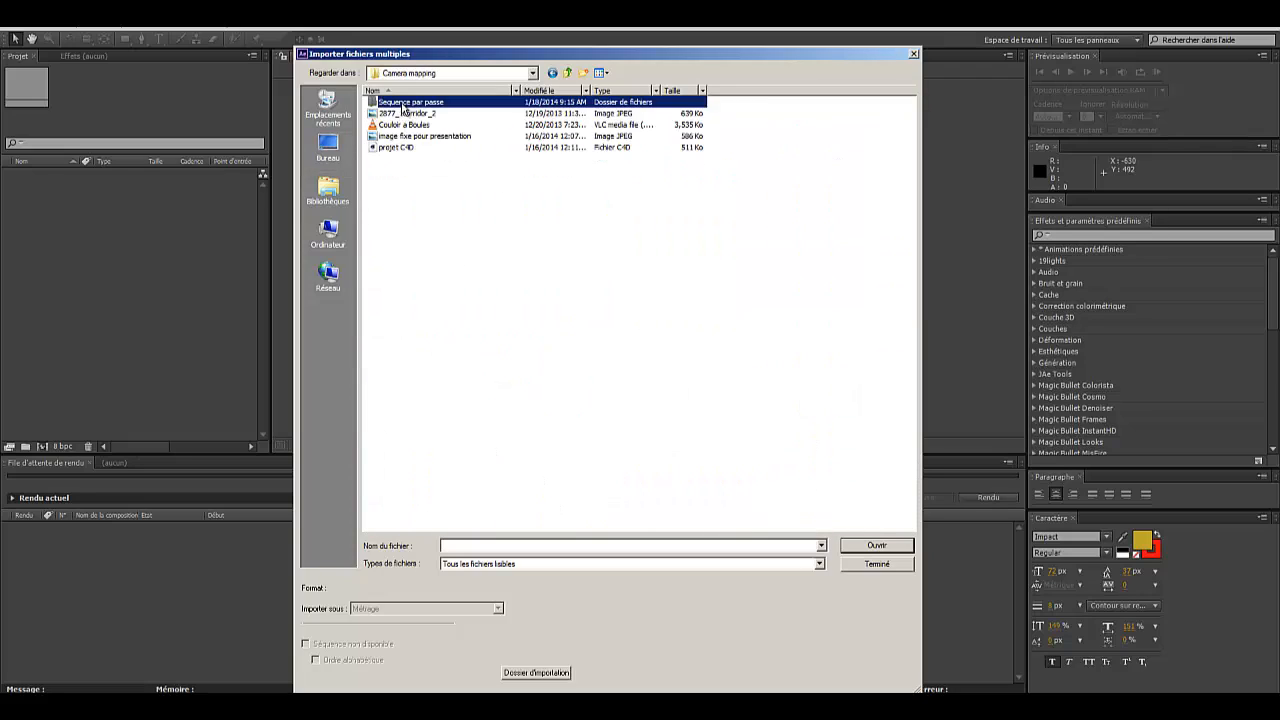
pyautogui.doubleClick(403, 104)
pyautogui.doubleClick(402, 105)
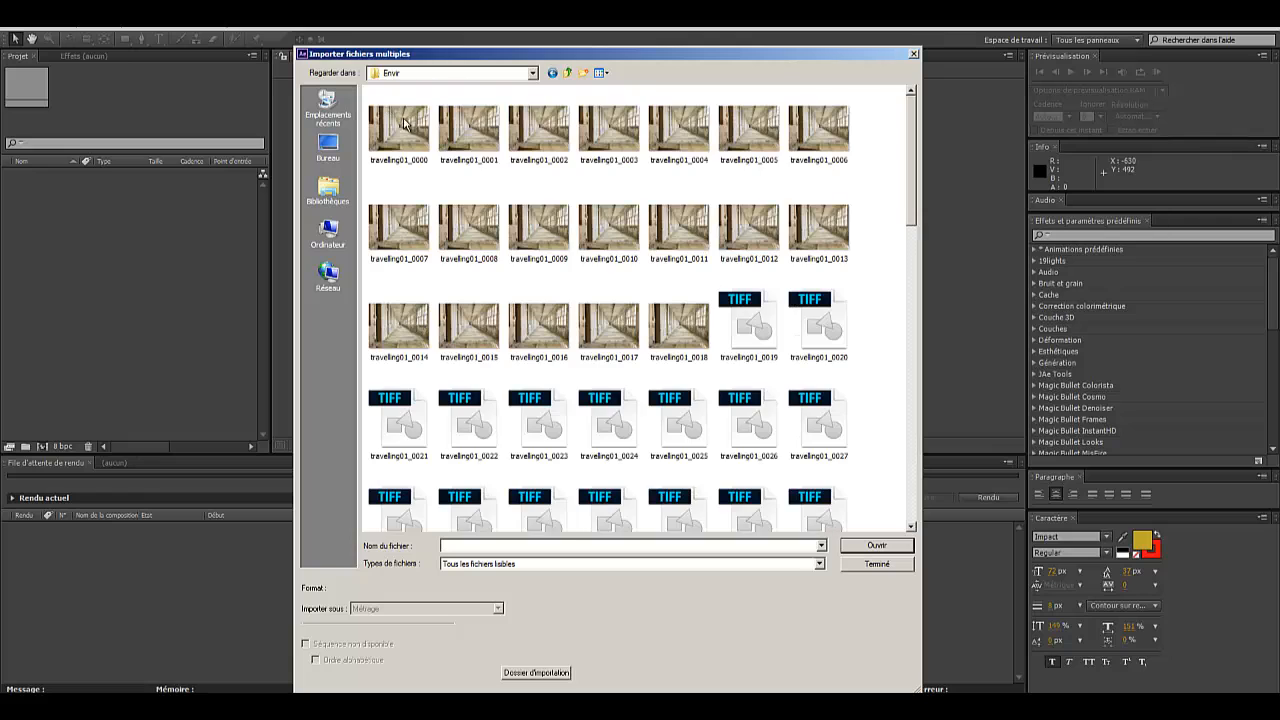
# Step: Import the Envir frames as a TIFF sequence starting at travelling01_0000, with alpha interpreted as Direct - sans cache
pyautogui.click(408, 130)
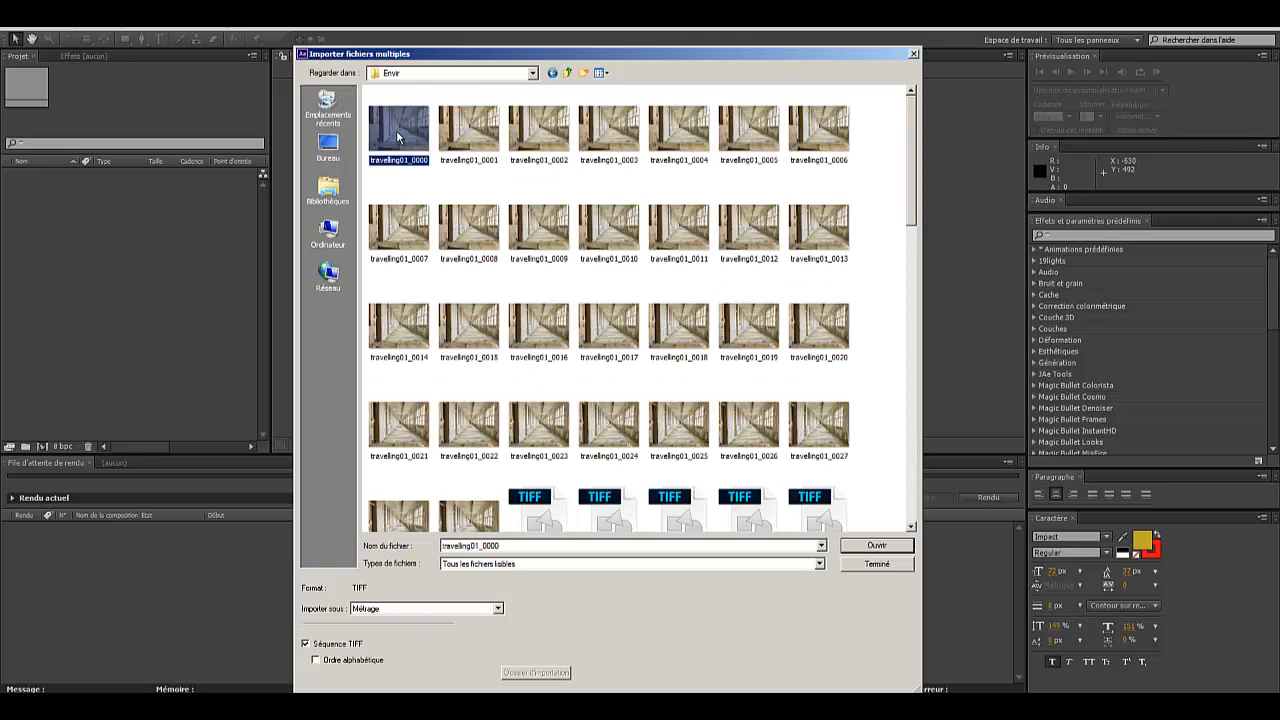
pyautogui.click(887, 545)
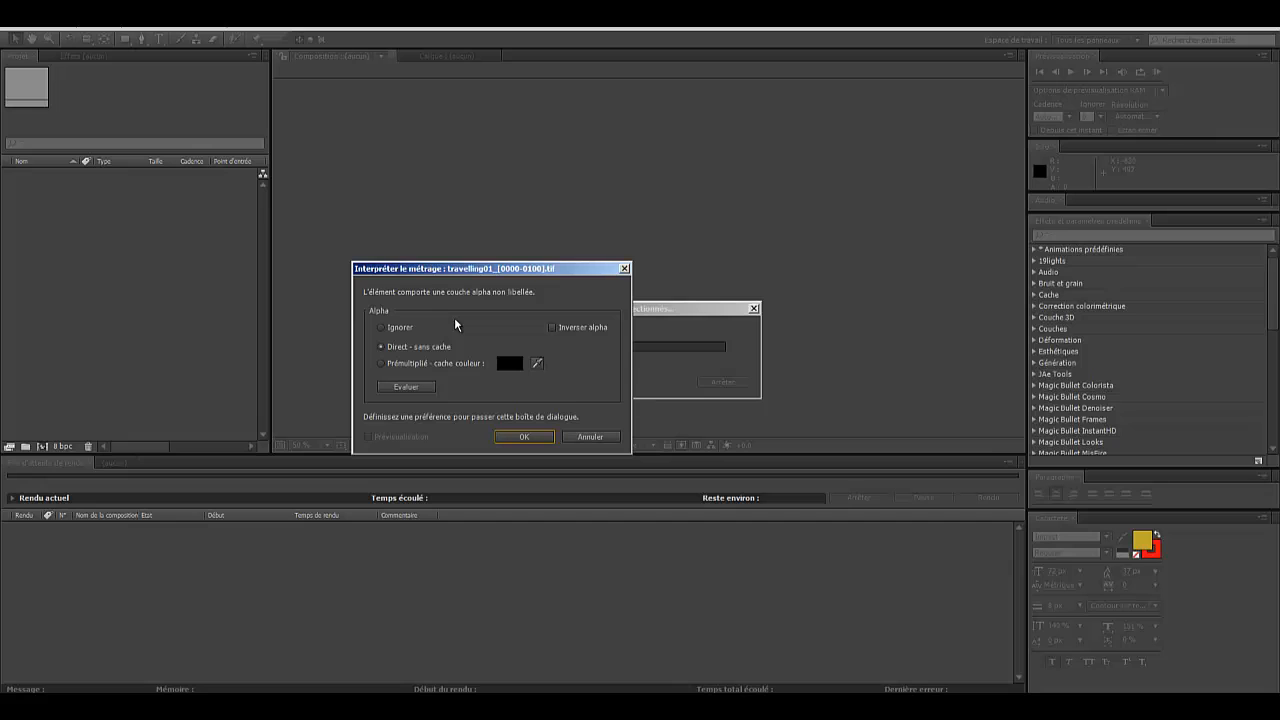
pyautogui.click(524, 437)
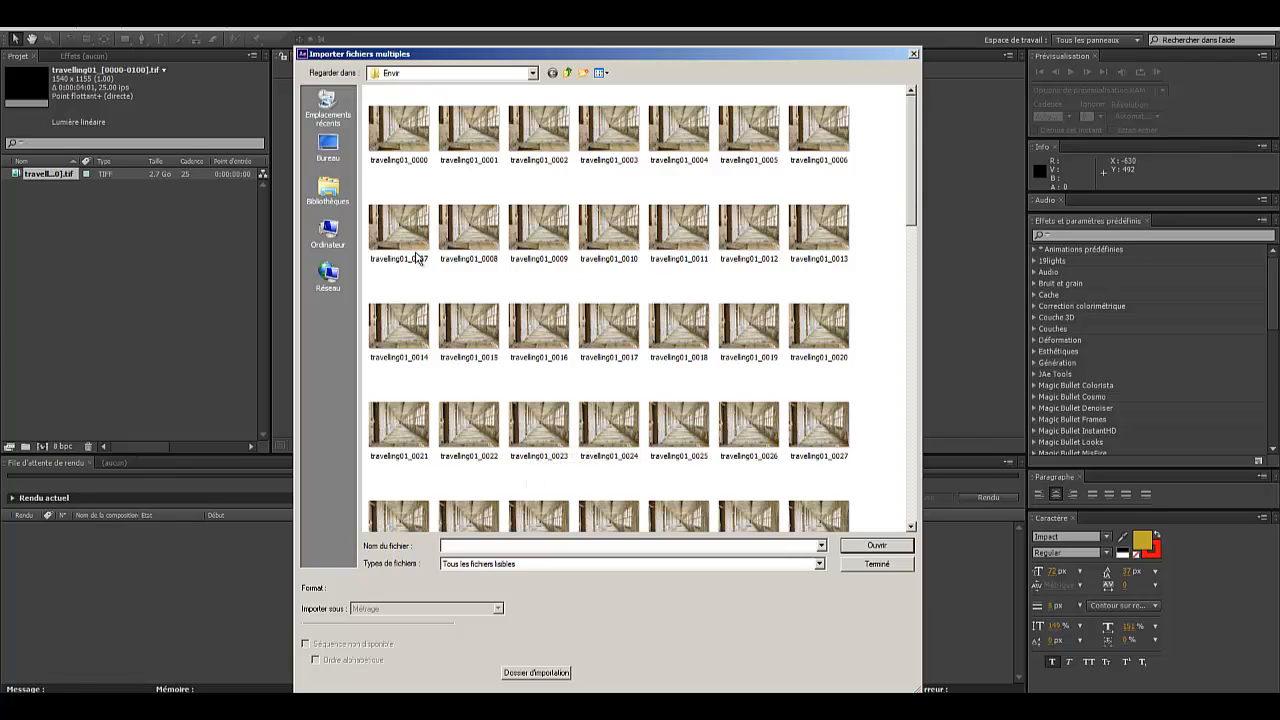
# Step: Import the Reflexion+shadows TIFF sequence from travelling01_0000 with its alpha set to Prémultiplié - cache couleur, and end the import
pyautogui.click(532, 73)
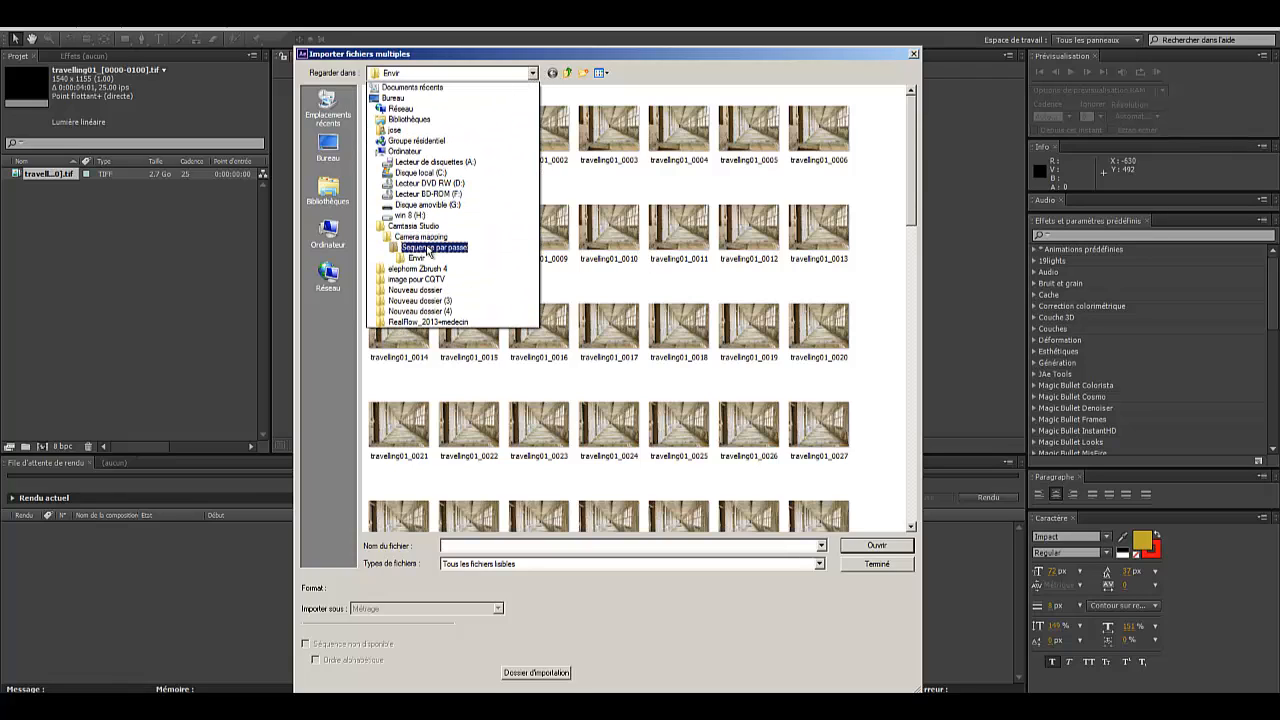
pyautogui.click(428, 248)
pyautogui.doubleClick(409, 117)
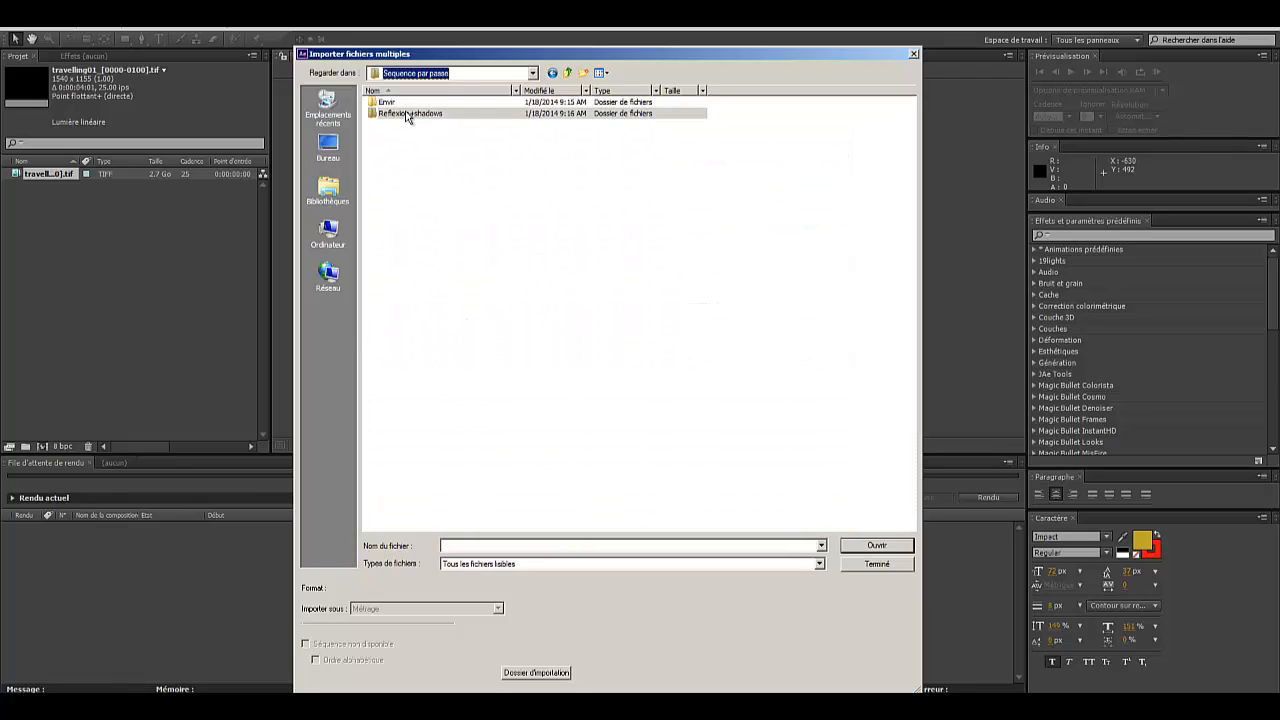
pyautogui.click(403, 122)
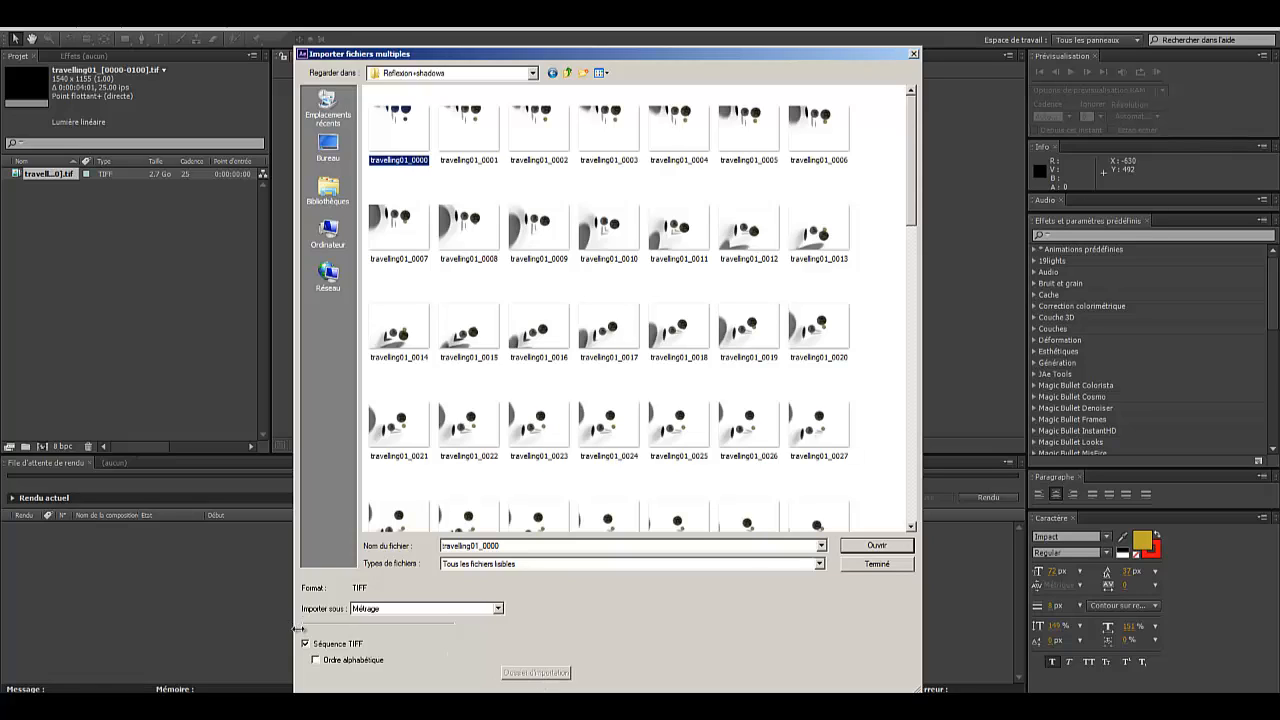
pyautogui.click(876, 547)
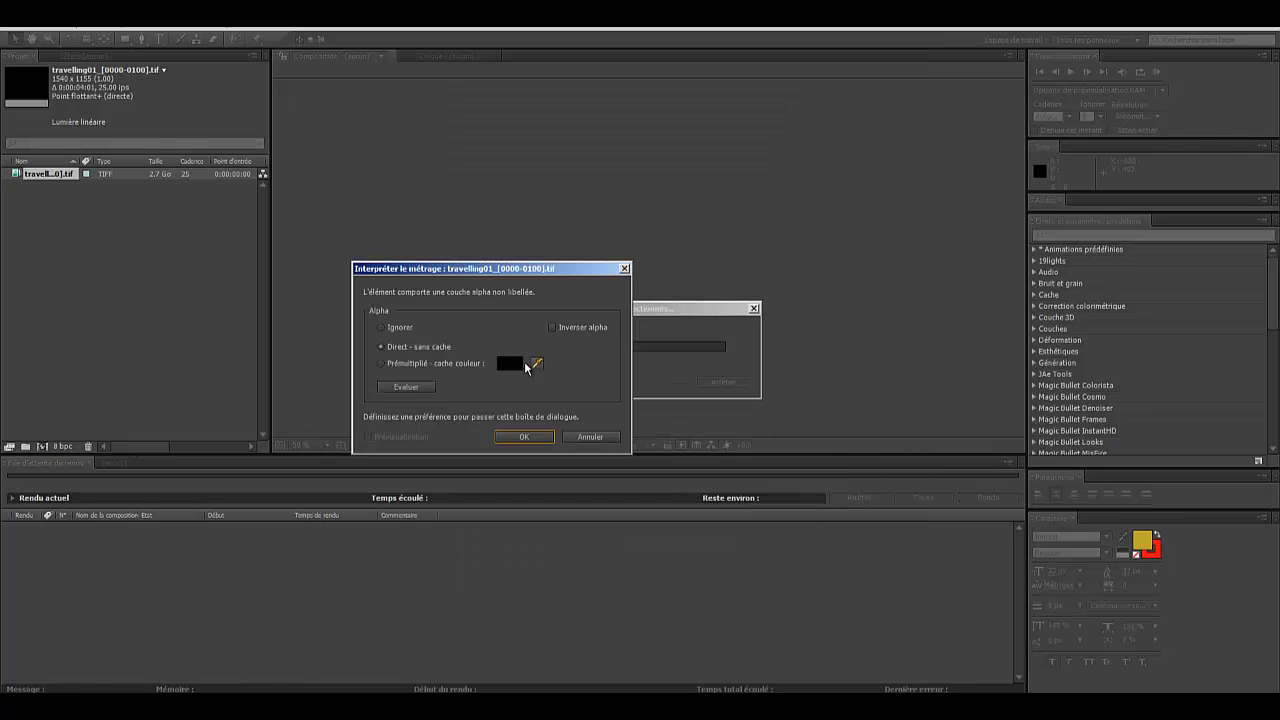
pyautogui.click(382, 368)
pyautogui.click(404, 386)
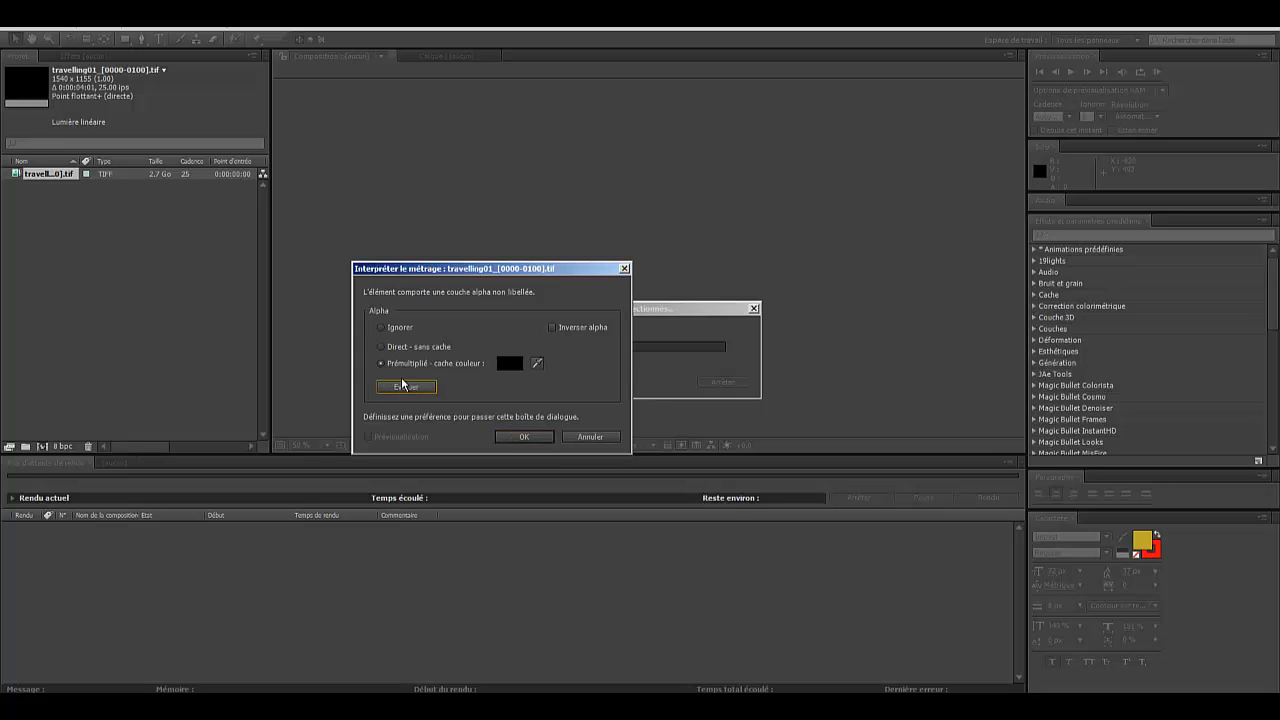
pyautogui.click(523, 437)
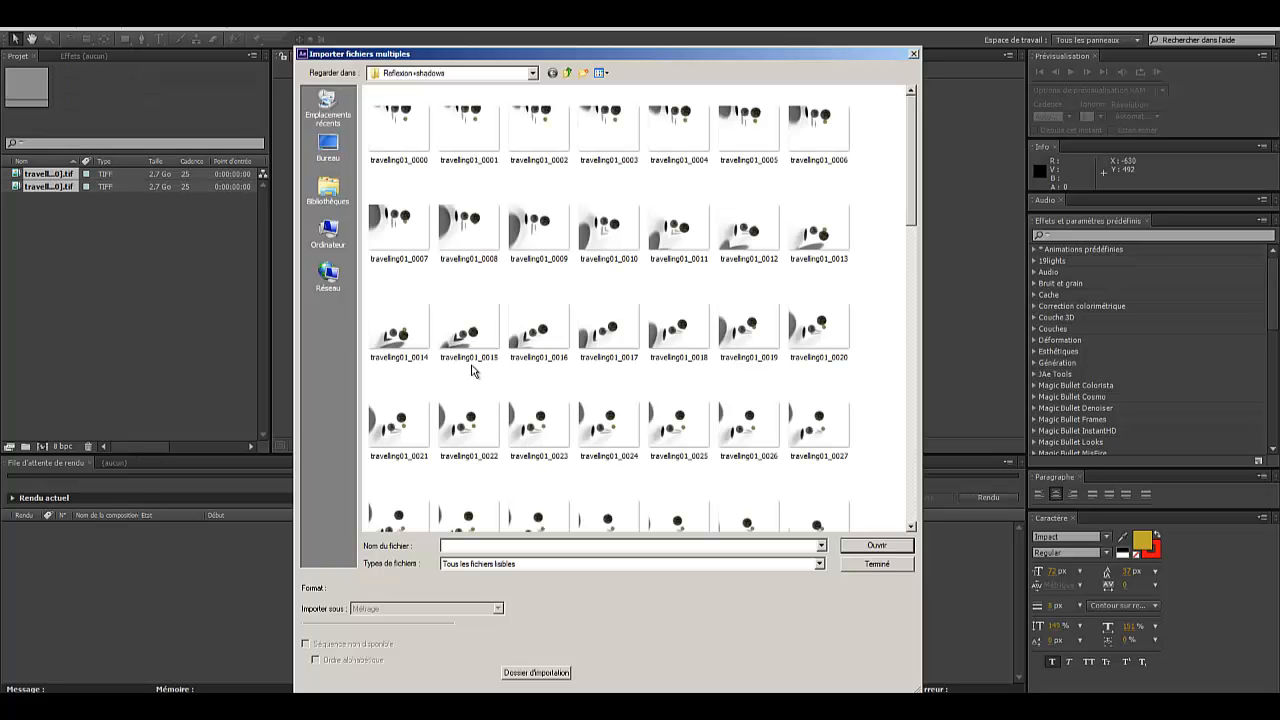
pyautogui.click(913, 54)
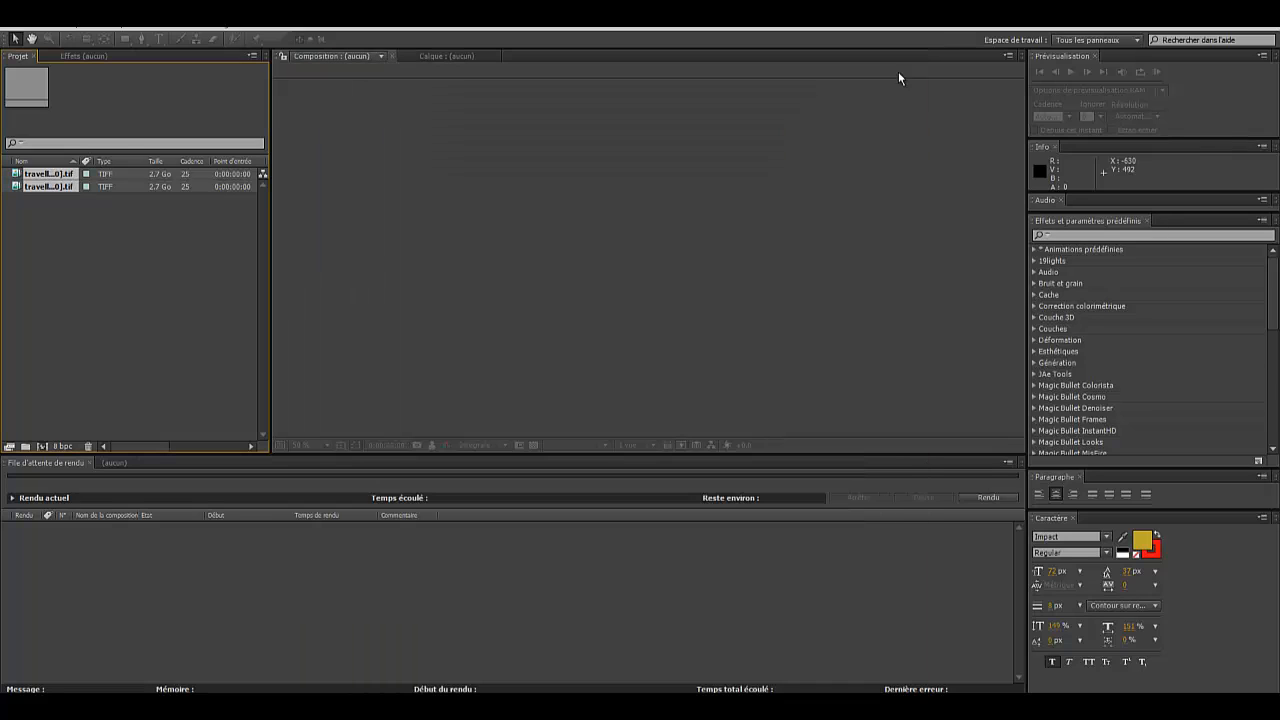
# Step: Create a single composition from the two imported sequences, move the current time to 0:00:01:08, and deselect both layers
pyautogui.click(43, 447)
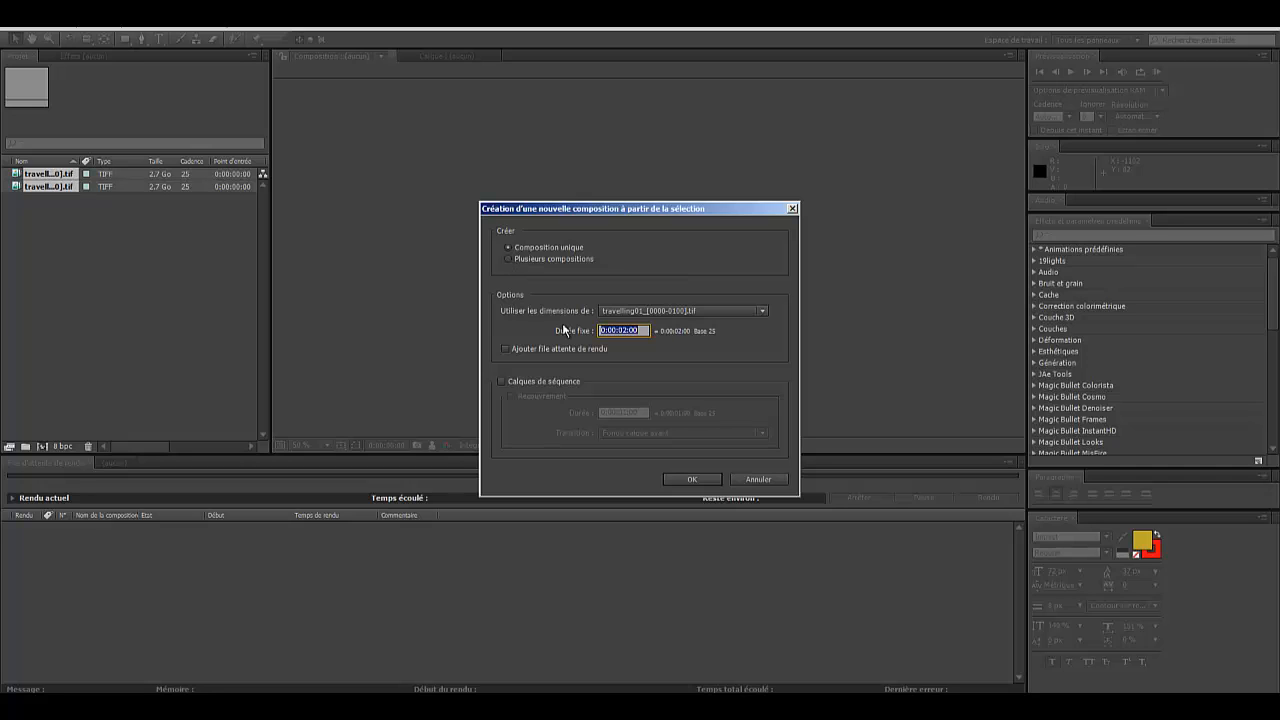
pyautogui.click(698, 478)
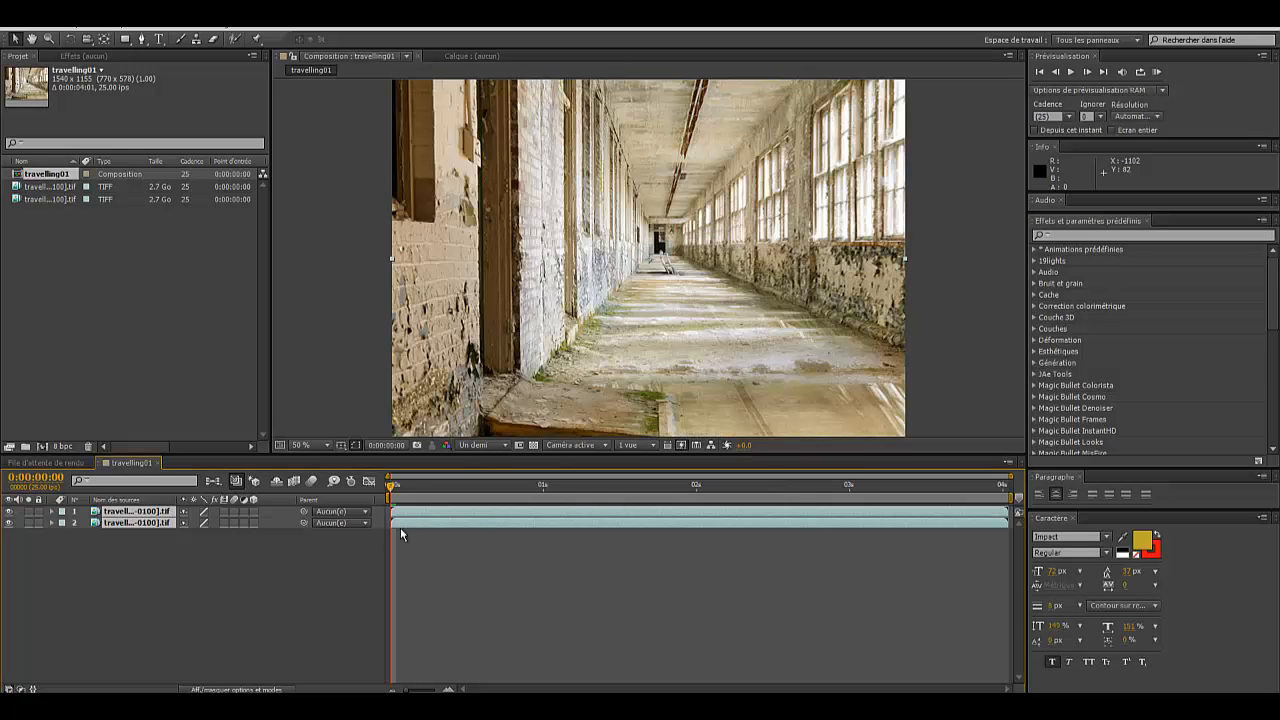
pyautogui.click(396, 486)
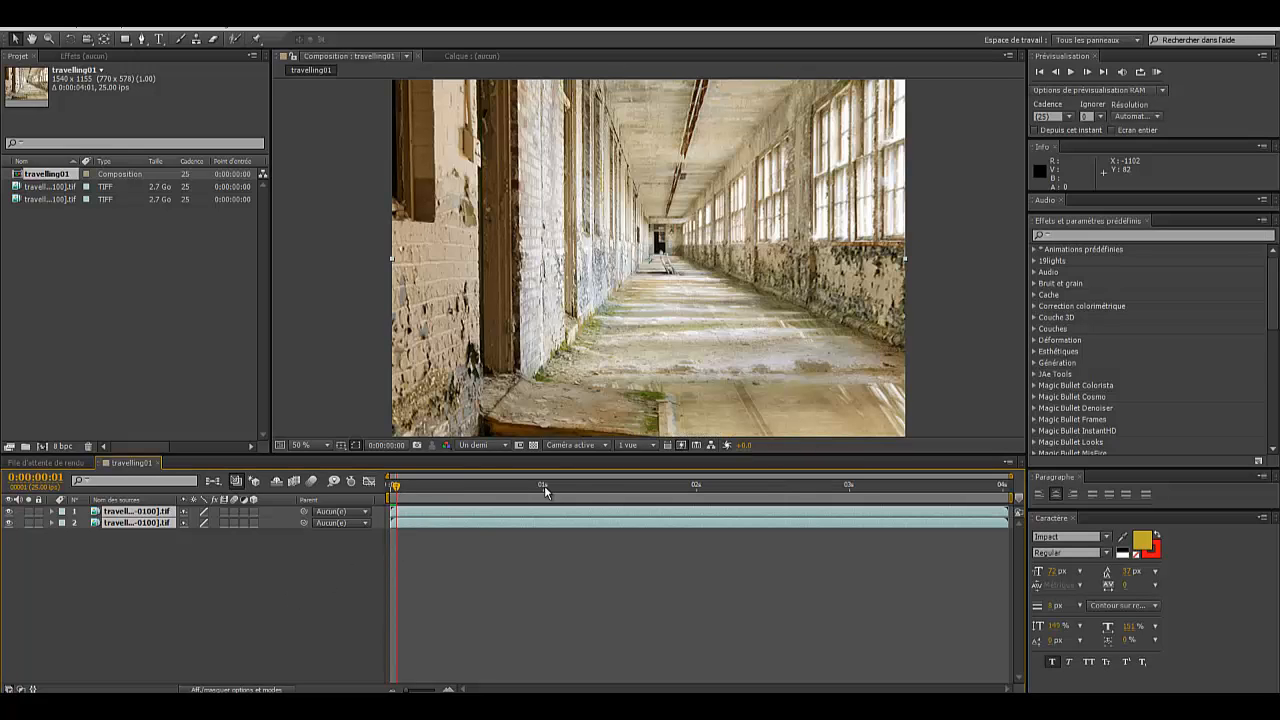
pyautogui.click(595, 488)
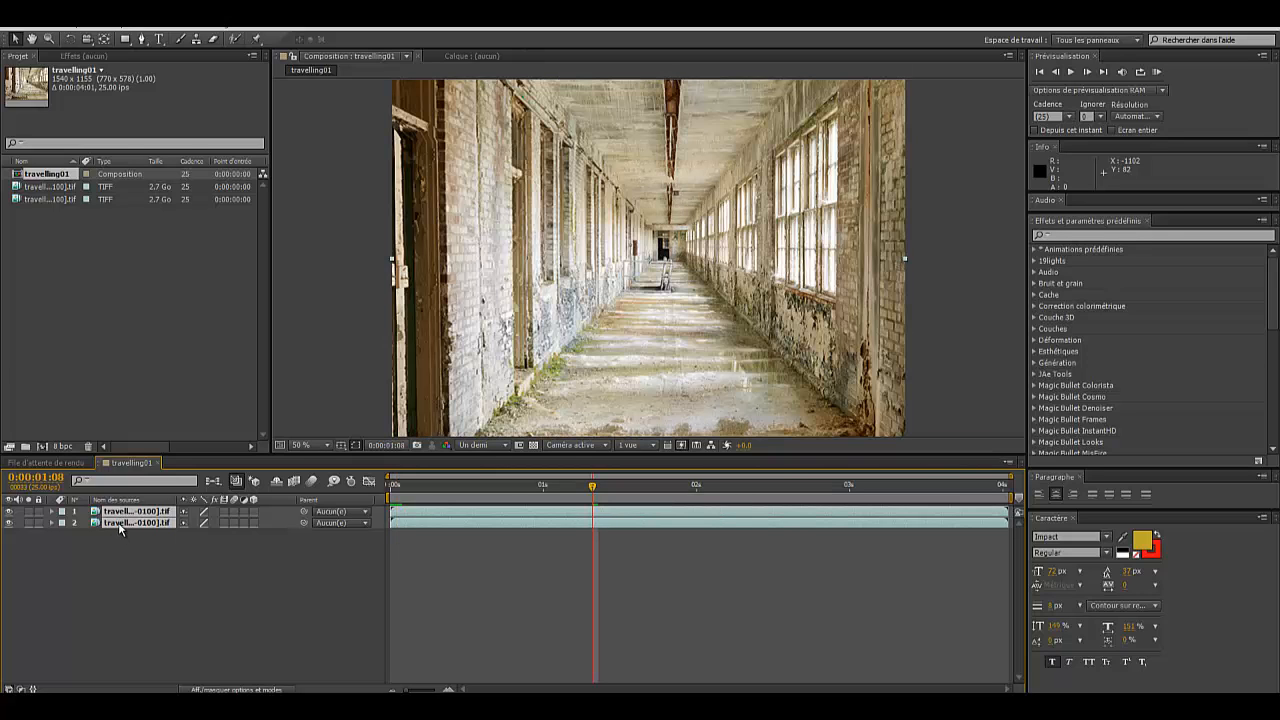
pyautogui.click(129, 557)
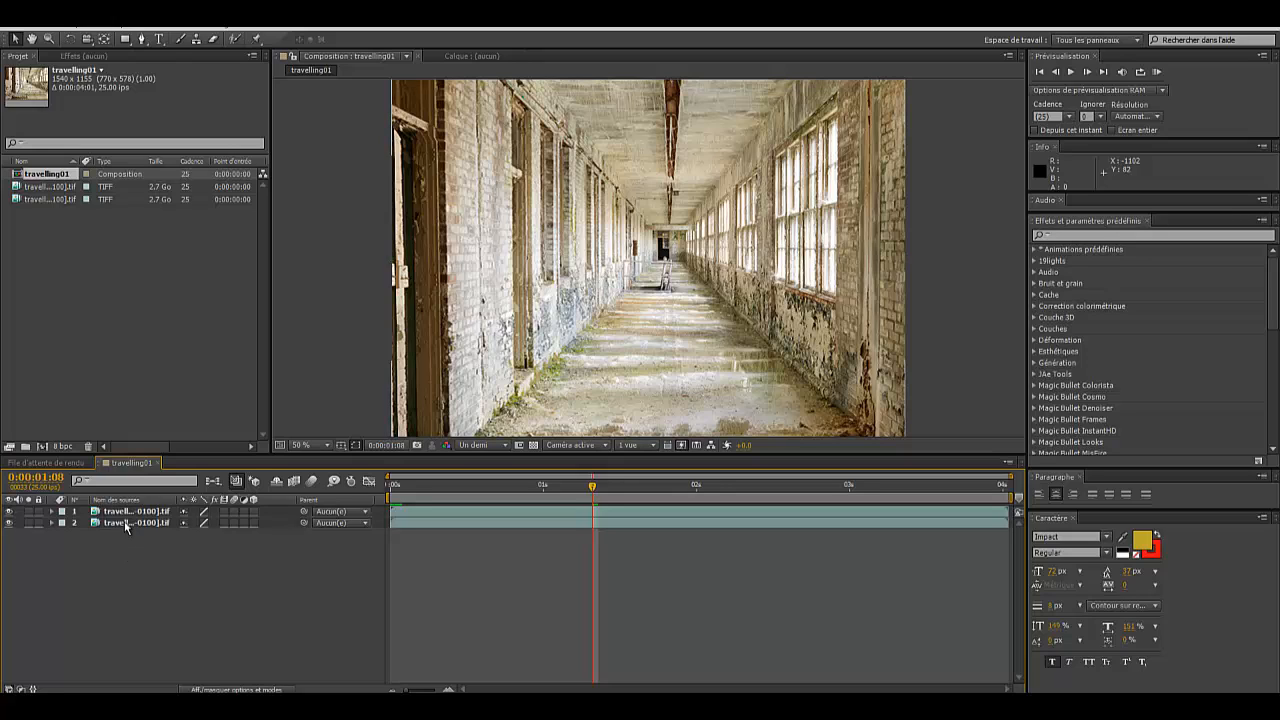
# Step: Move the Reflexion+shadows layer above the Envir layer in the travelling01 composition
pyautogui.click(127, 523)
pyautogui.keyDown('shift'); pyautogui.click(132, 511); pyautogui.keyUp('shift')
pyautogui.moveTo(133, 522); pyautogui.dragTo(133, 511)
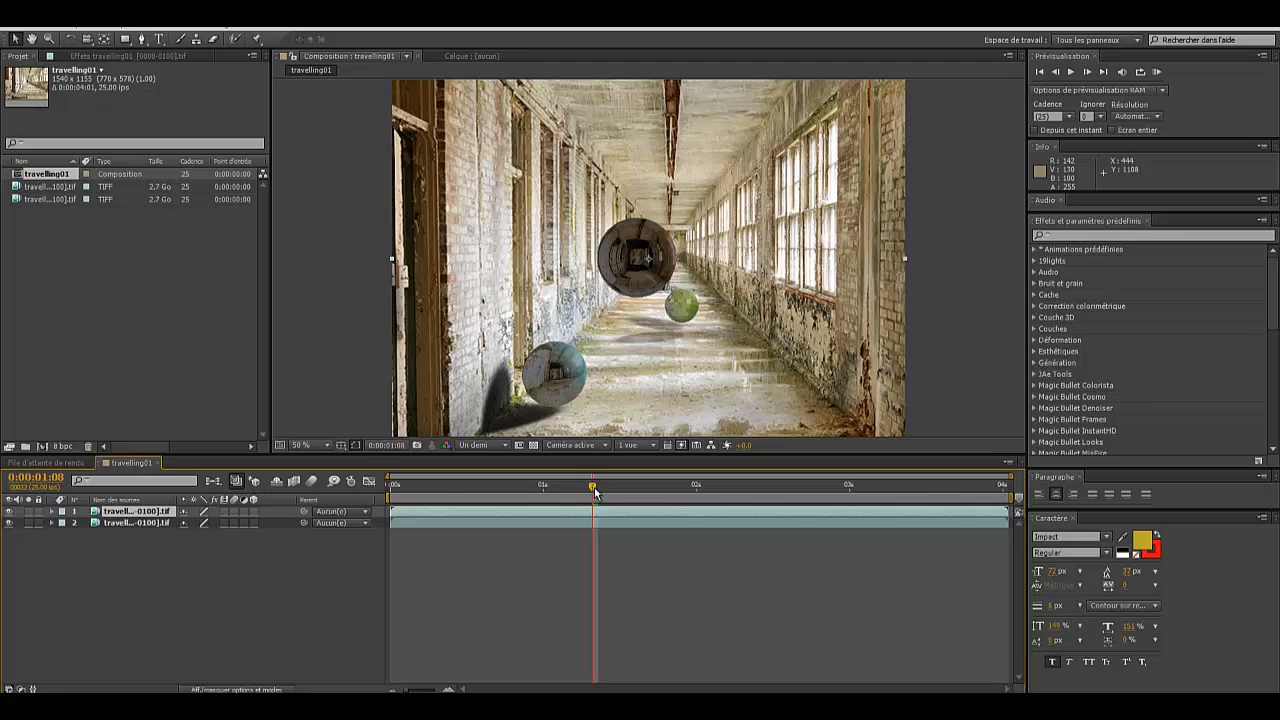
# Step: Return the current time to 0:00:00:00 and restrict the work area to about 1 s through 2.4 s
pyautogui.moveTo(593, 487); pyautogui.dragTo(388, 505)
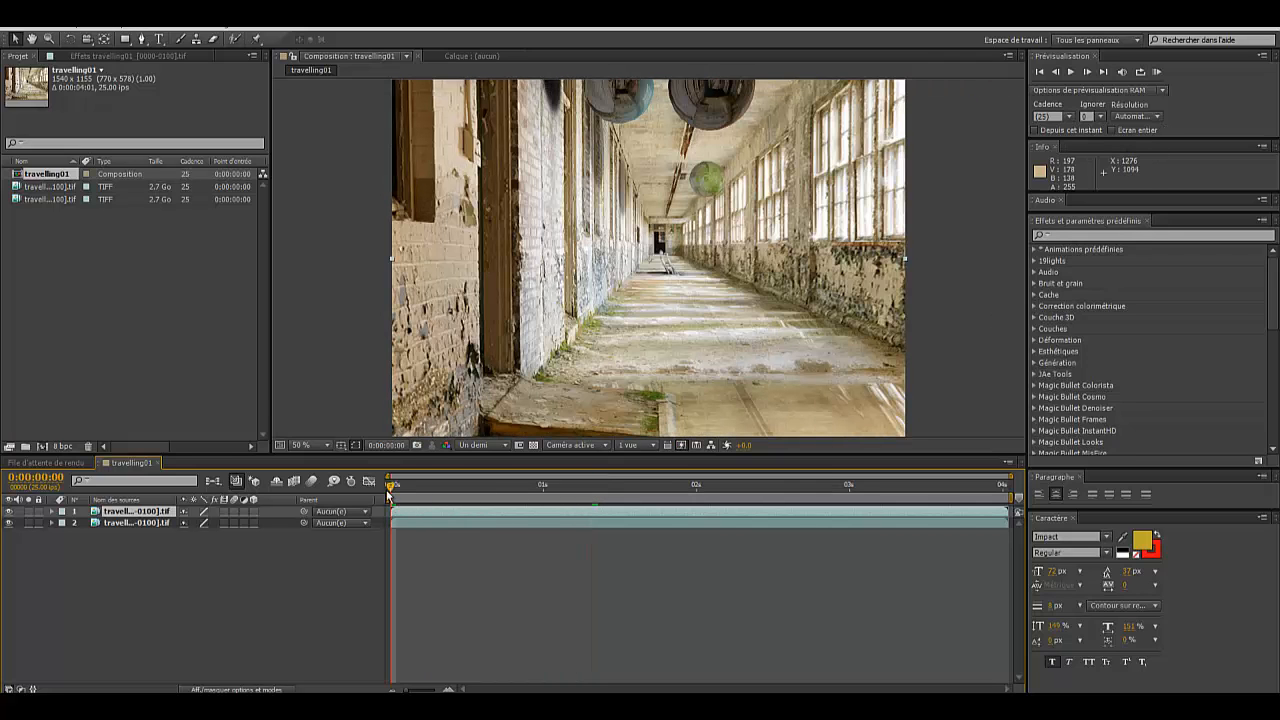
pyautogui.moveTo(391, 490); pyautogui.dragTo(546, 490)
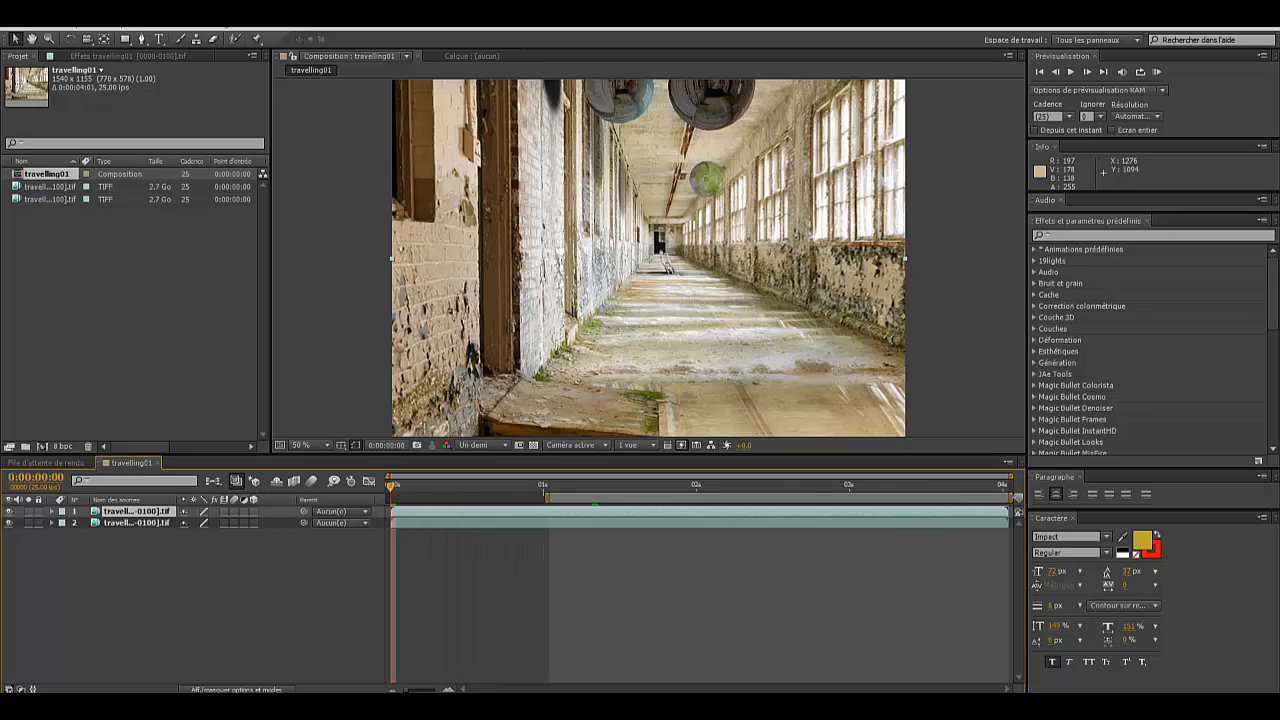
pyautogui.moveTo(1008, 497); pyautogui.dragTo(758, 497)
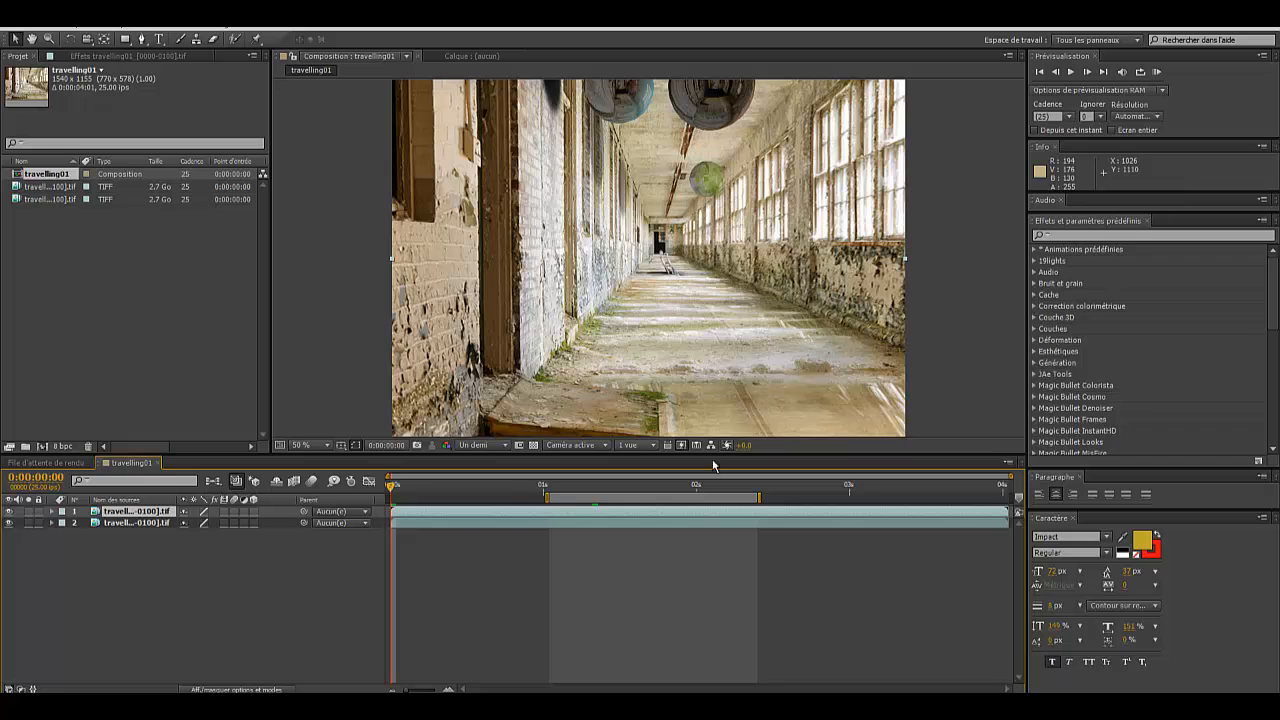
# Step: Set the current time to 0:00:01:04, play a RAM preview of the work area, and stop it
pyautogui.click(568, 487)
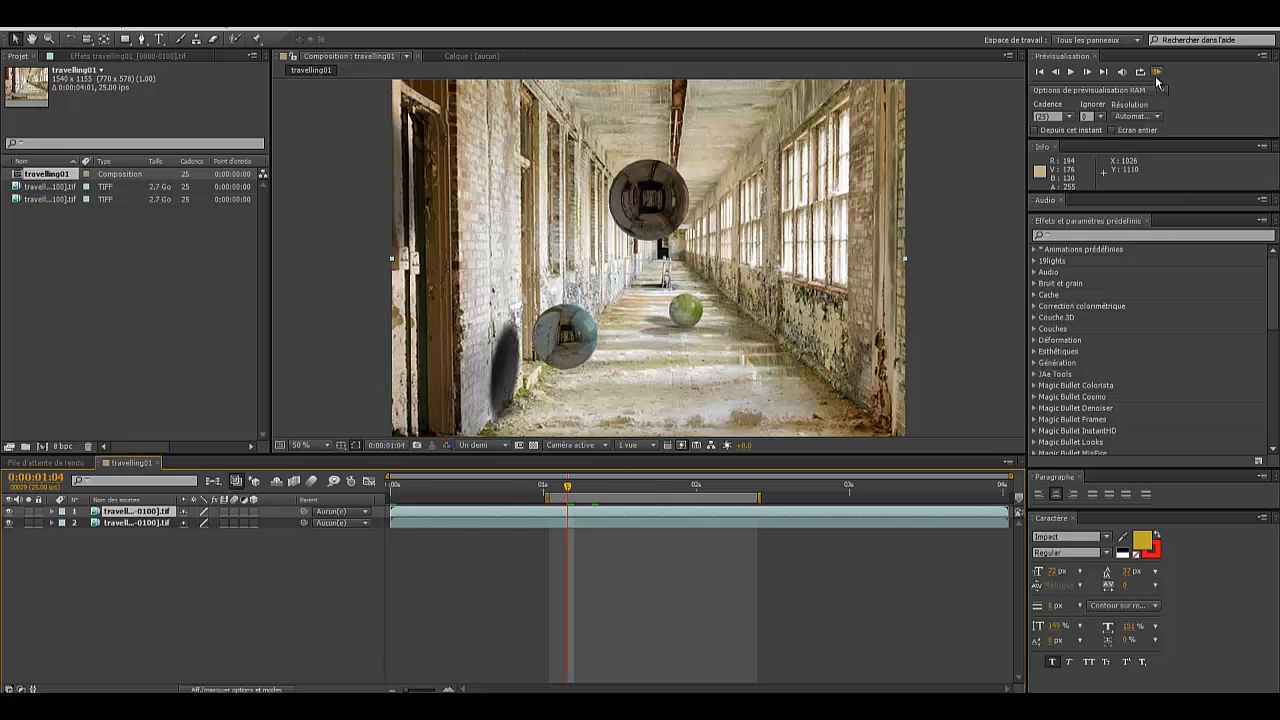
pyautogui.click(1156, 72)
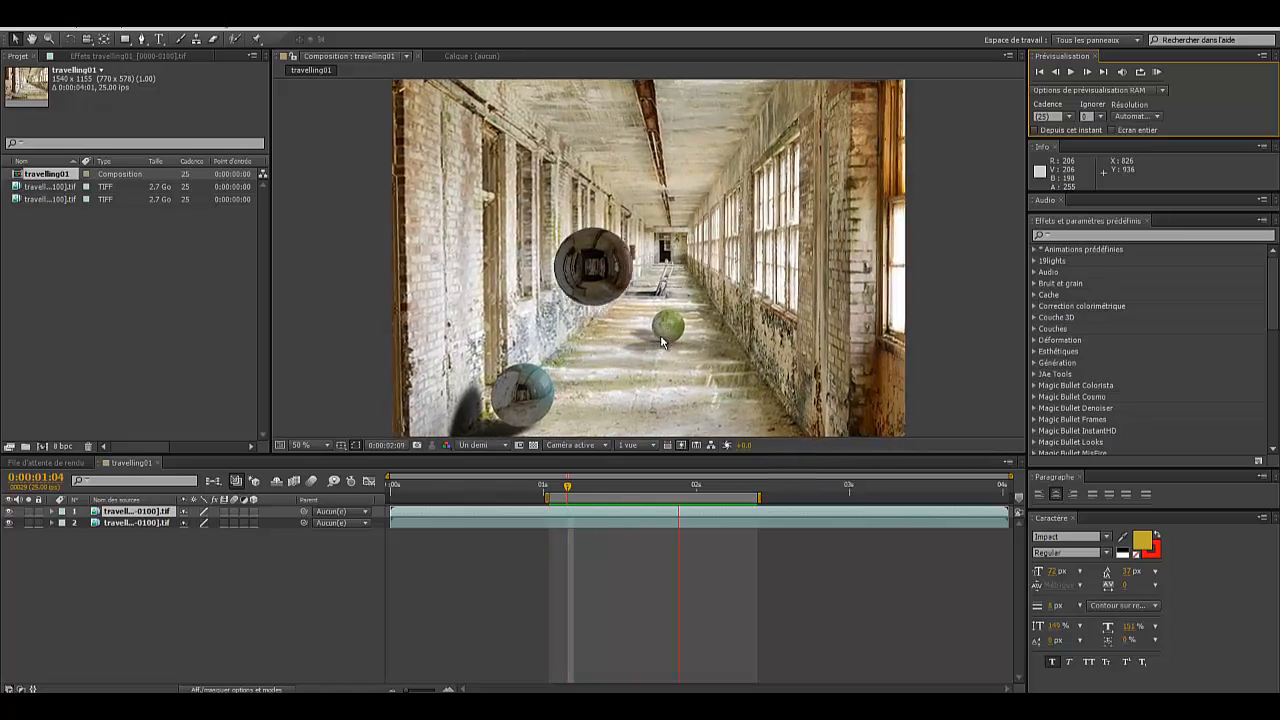
pyautogui.click(1071, 72)
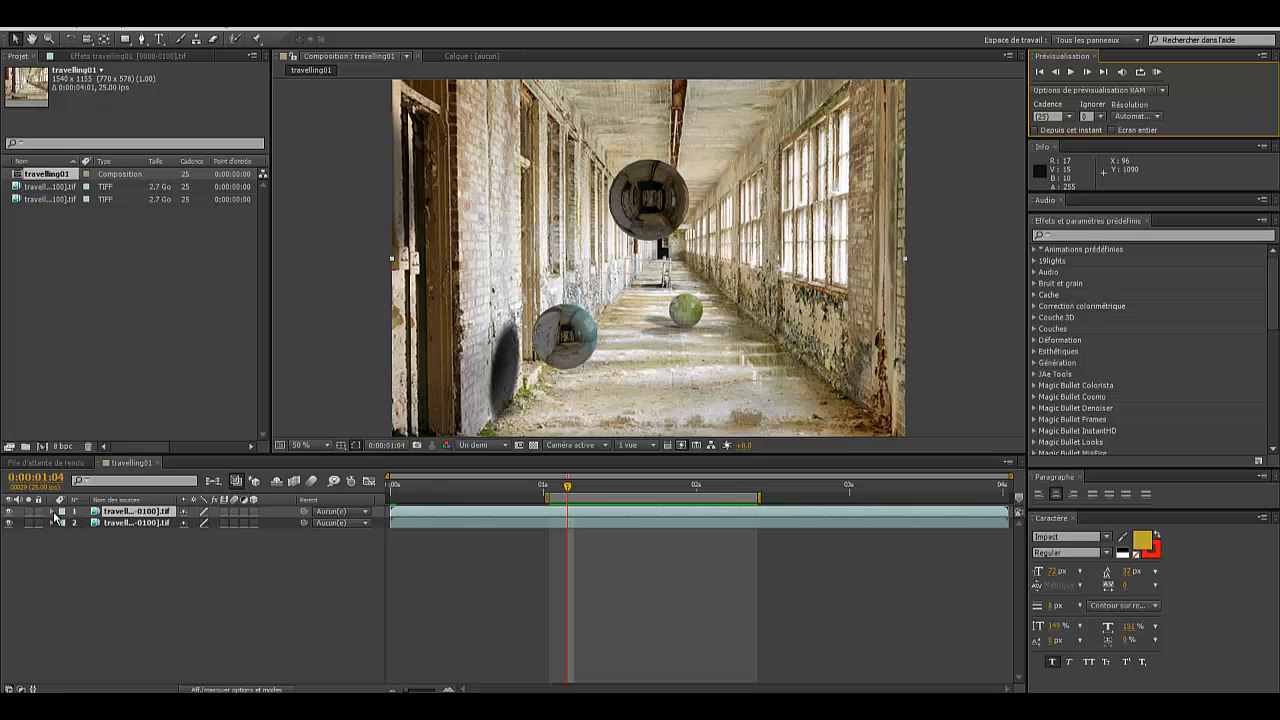
# Step: Apply the Courbes colour-correction effect to the top Reflexion+shadows layer and set its channel to Alpha
pyautogui.rightClick(124, 514)
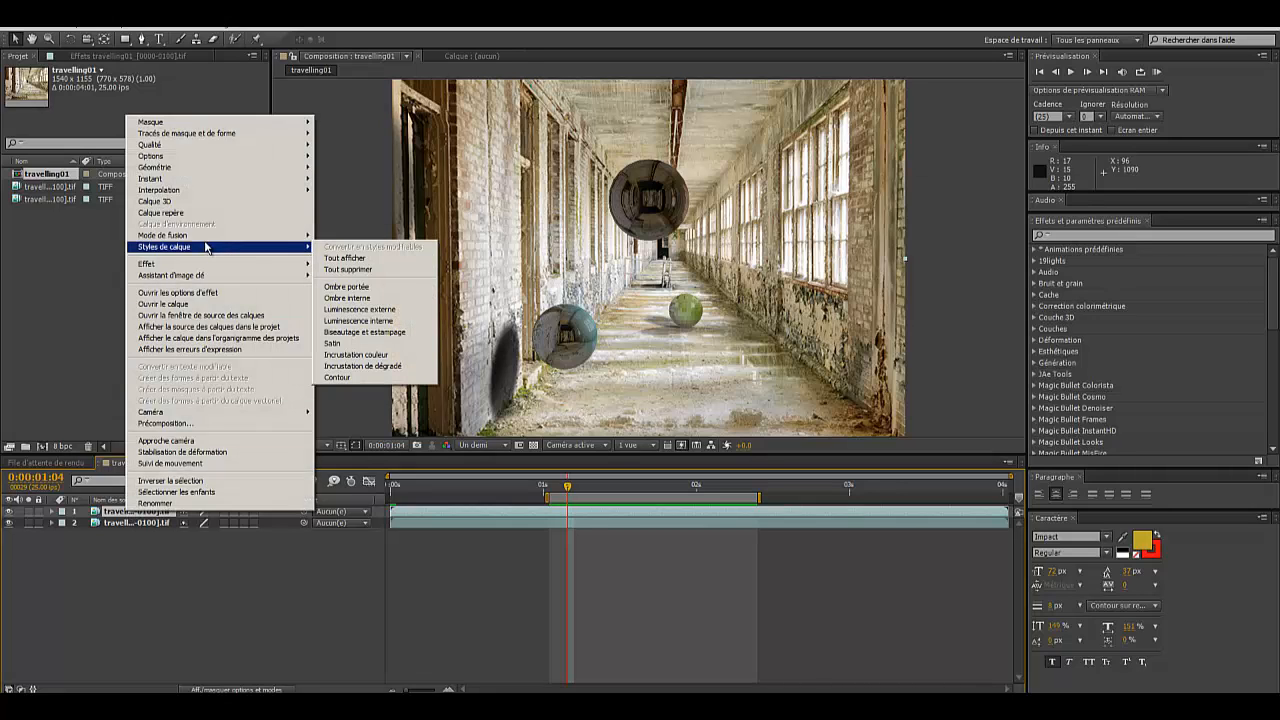
pyautogui.moveTo(186, 266)
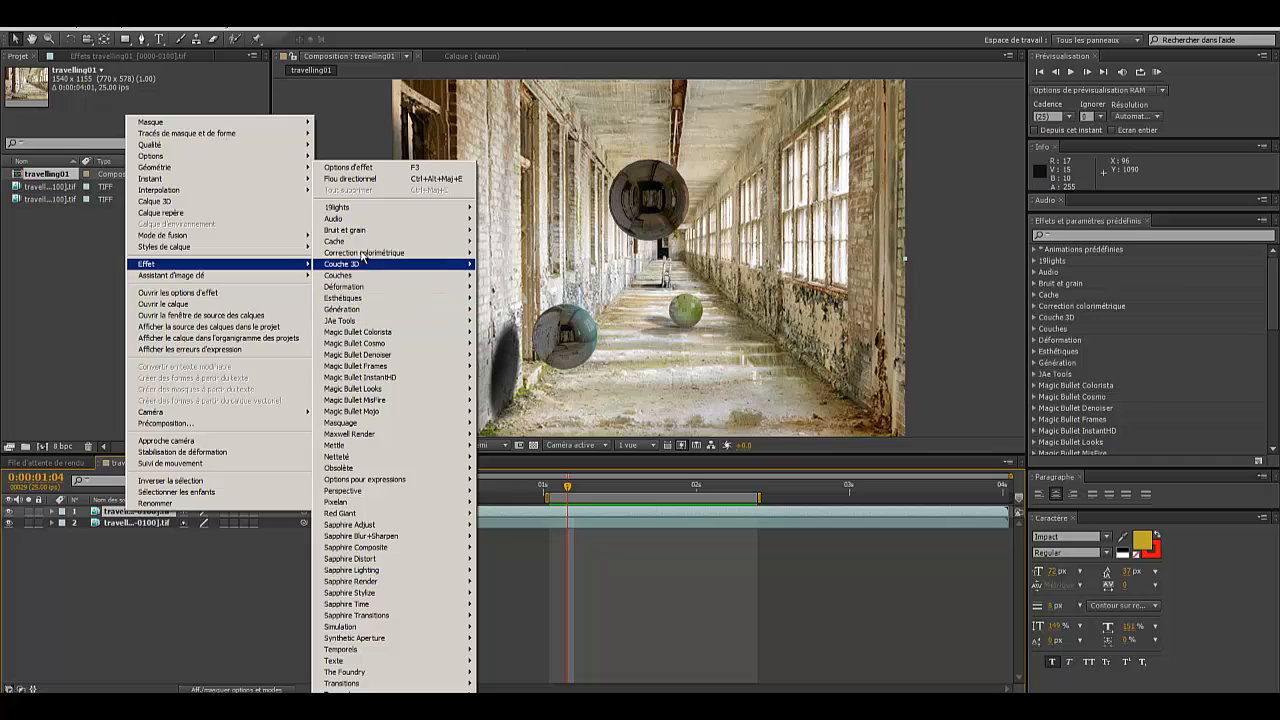
pyautogui.moveTo(365, 256)
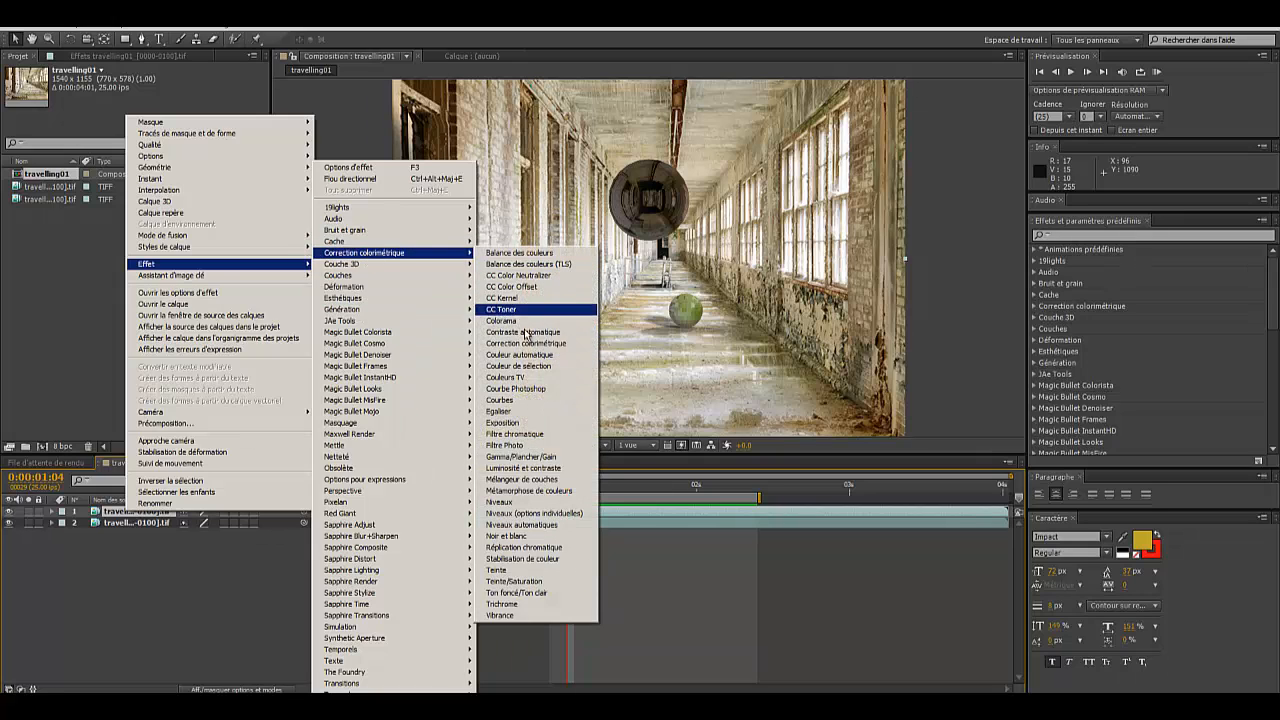
pyautogui.click(505, 400)
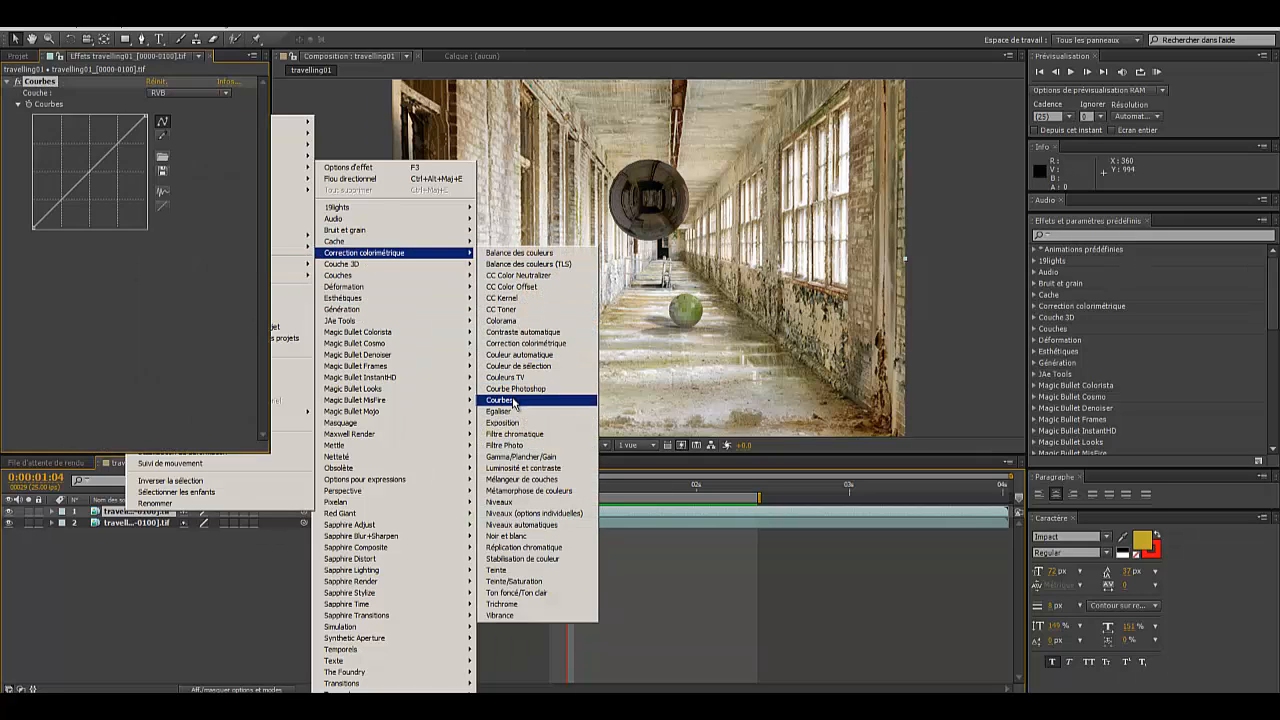
pyautogui.click(227, 95)
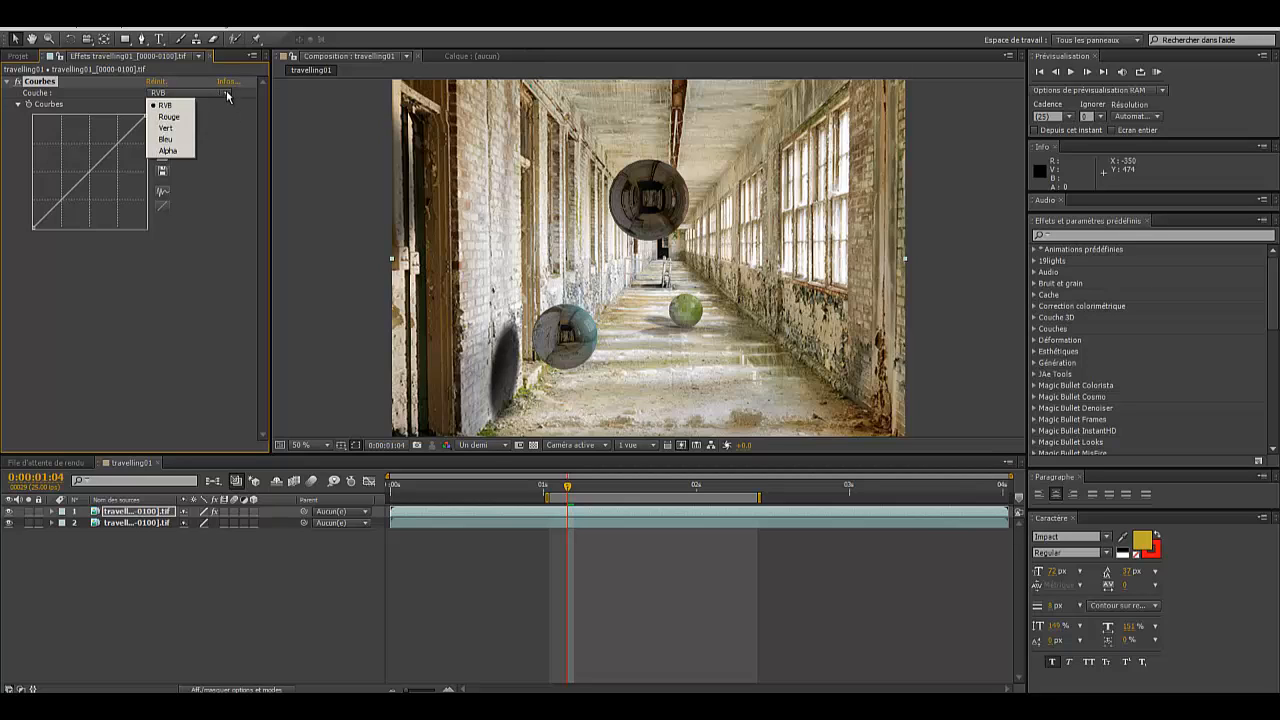
pyautogui.click(168, 153)
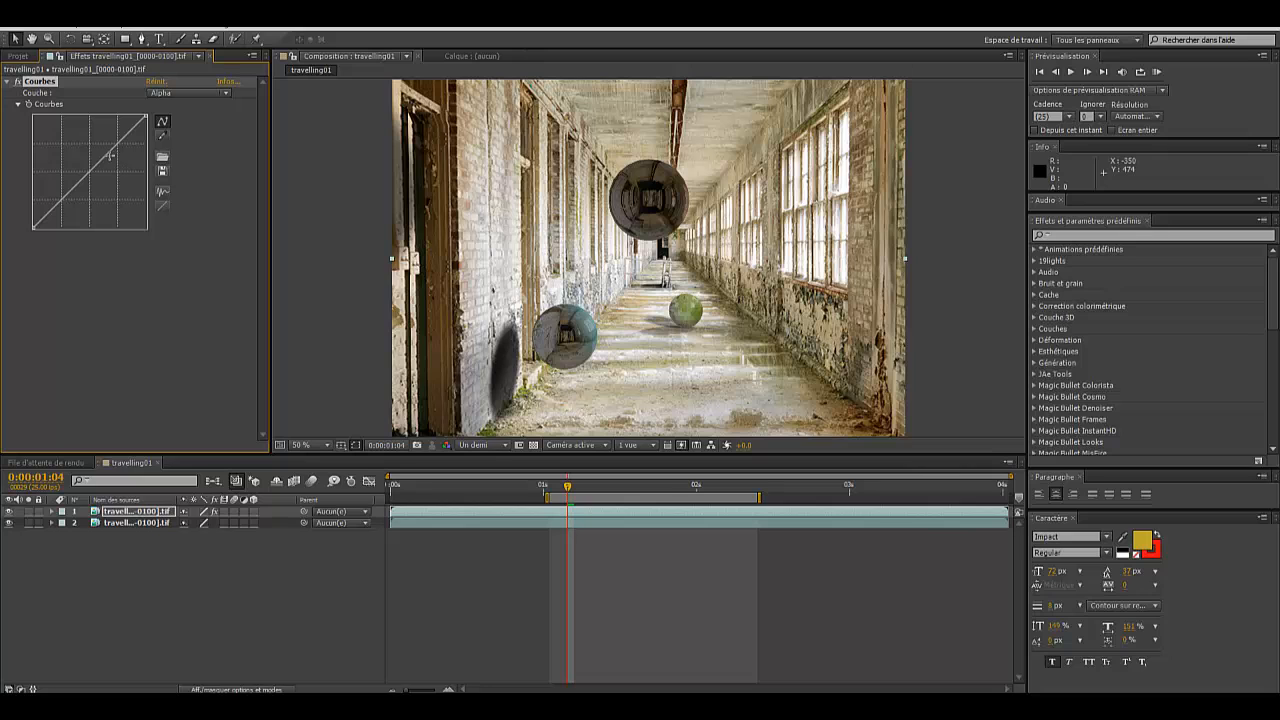
# Step: Bend the alpha curve below the diagonal at its midtones and lower tones to lighten the spheres' shadows, keeping its upper end near maximum
pyautogui.moveTo(102, 157); pyautogui.dragTo(125, 180)
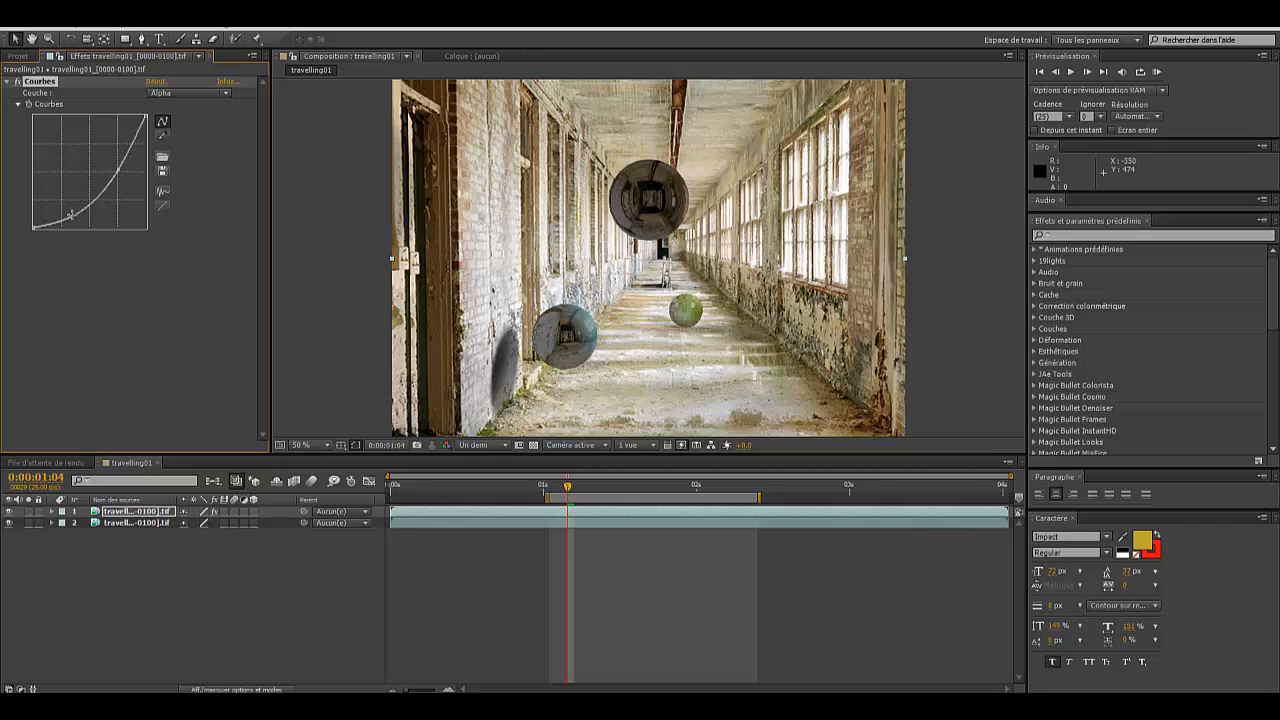
pyautogui.moveTo(70, 214)
pyautogui.mouseDown()
pyautogui.moveTo(67, 192)
pyautogui.moveTo(85, 217)
pyautogui.moveTo(90, 190)
pyautogui.mouseUp()
pyautogui.moveTo(146, 114); pyautogui.dragTo(161, 167)
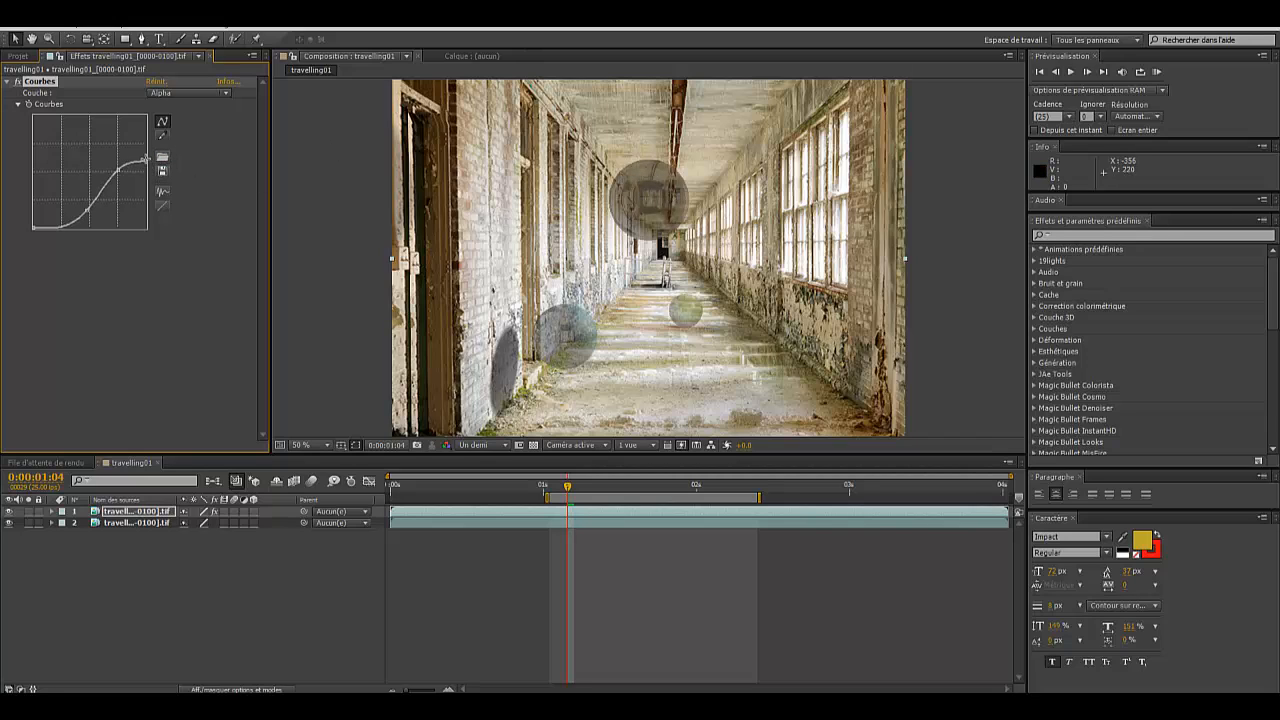
pyautogui.moveTo(146, 158); pyautogui.dragTo(152, 121)
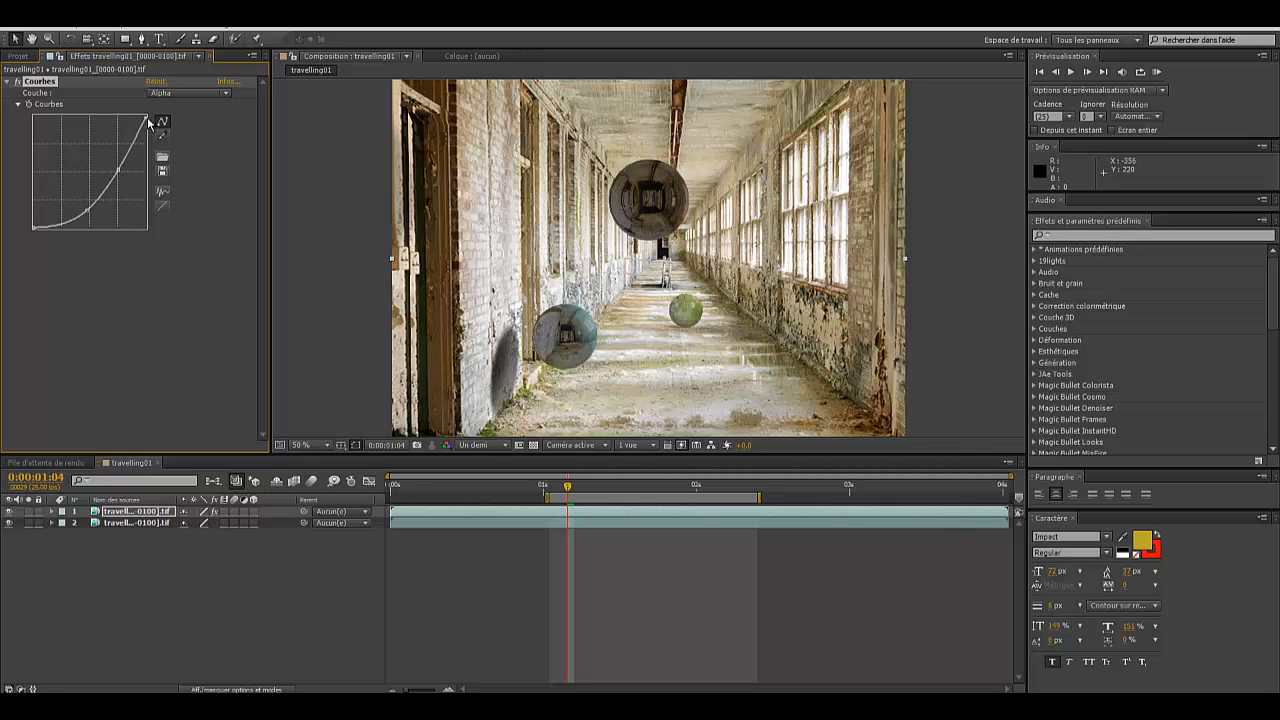
pyautogui.moveTo(117, 172); pyautogui.dragTo(120, 180)
pyautogui.moveTo(92, 210)
pyautogui.mouseDown()
pyautogui.moveTo(103, 229)
pyautogui.moveTo(78, 185)
pyautogui.moveTo(104, 216)
pyautogui.moveTo(91, 200)
pyautogui.mouseUp()
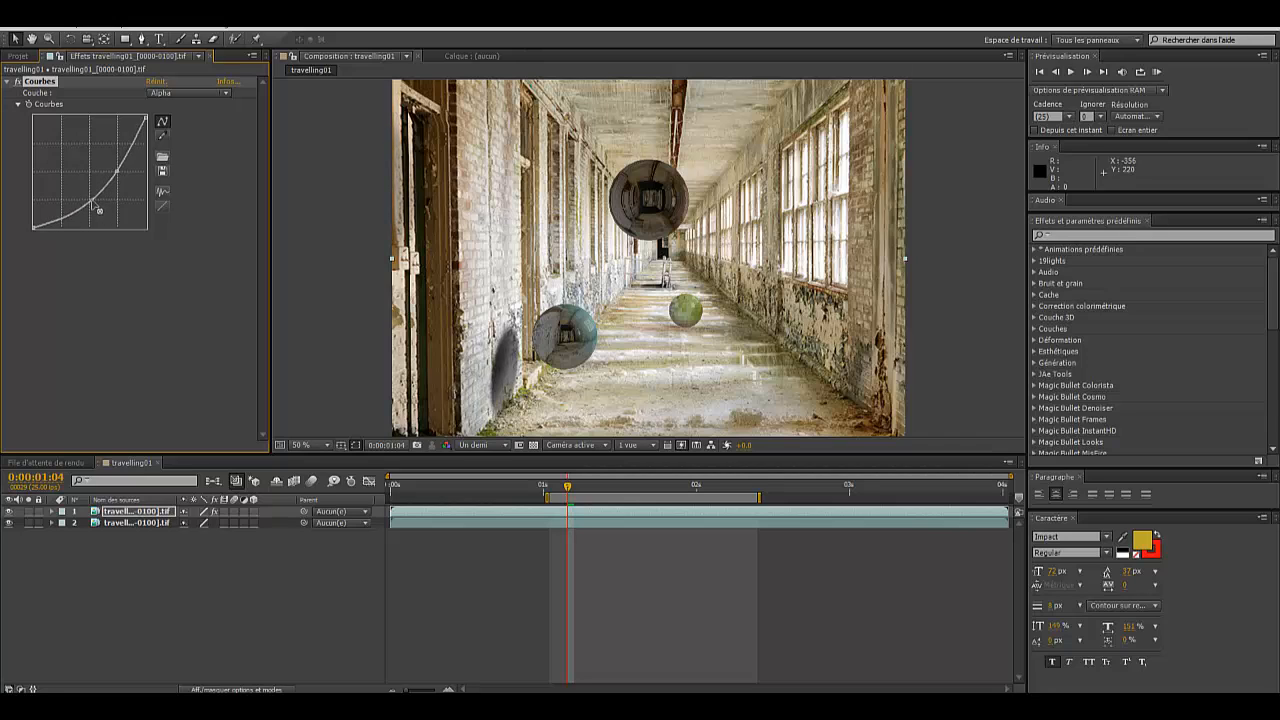
pyautogui.click(216, 277)
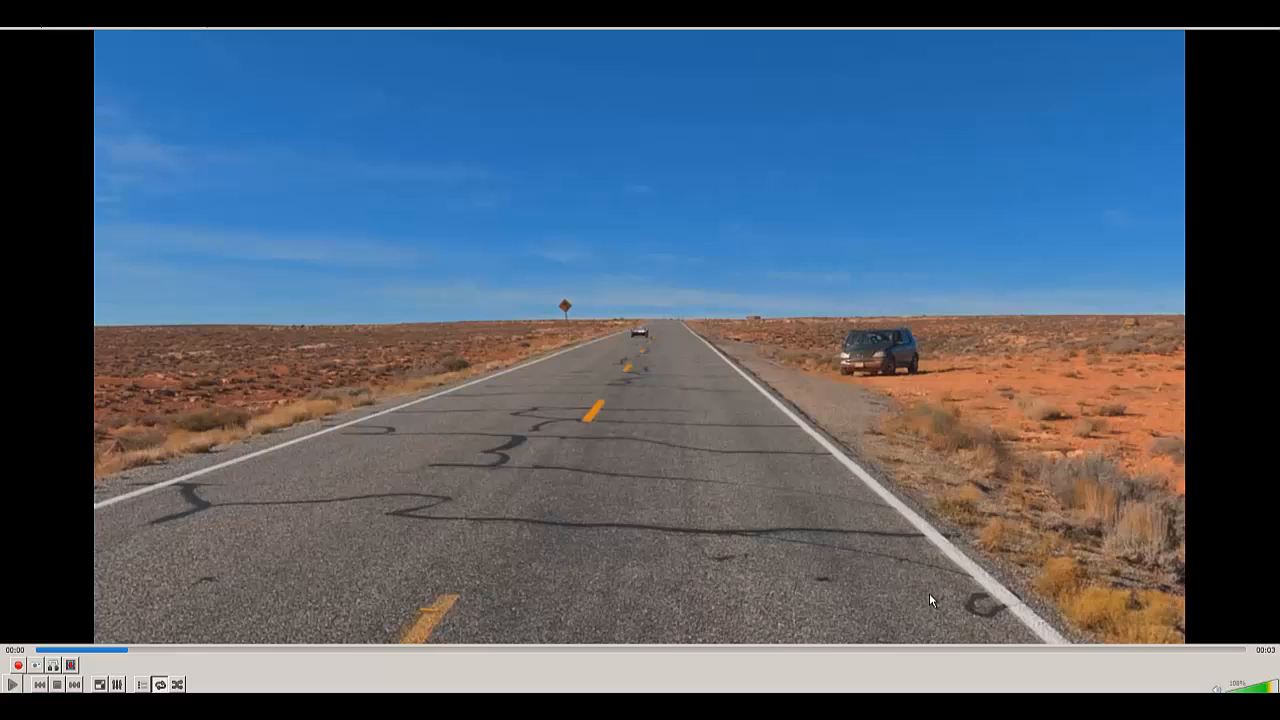
# Step: Play the rendered sports car animation on the desert road in the media player
pyautogui.click(12, 684)
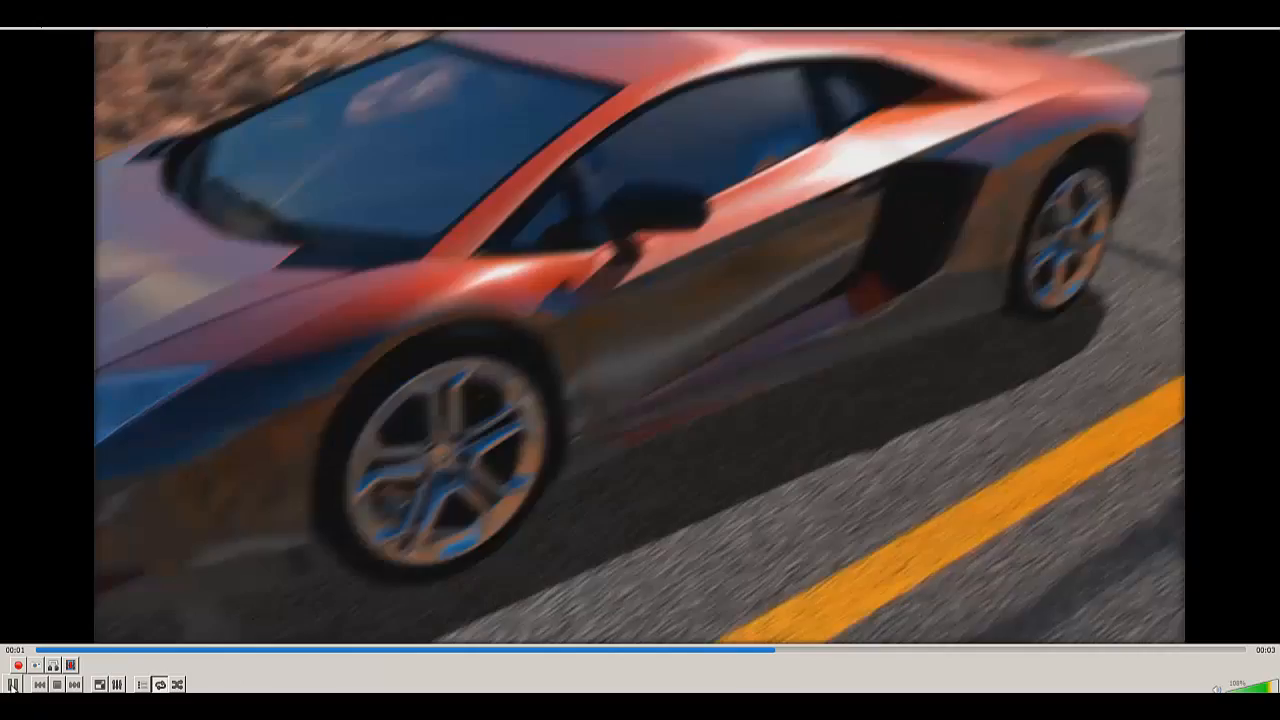